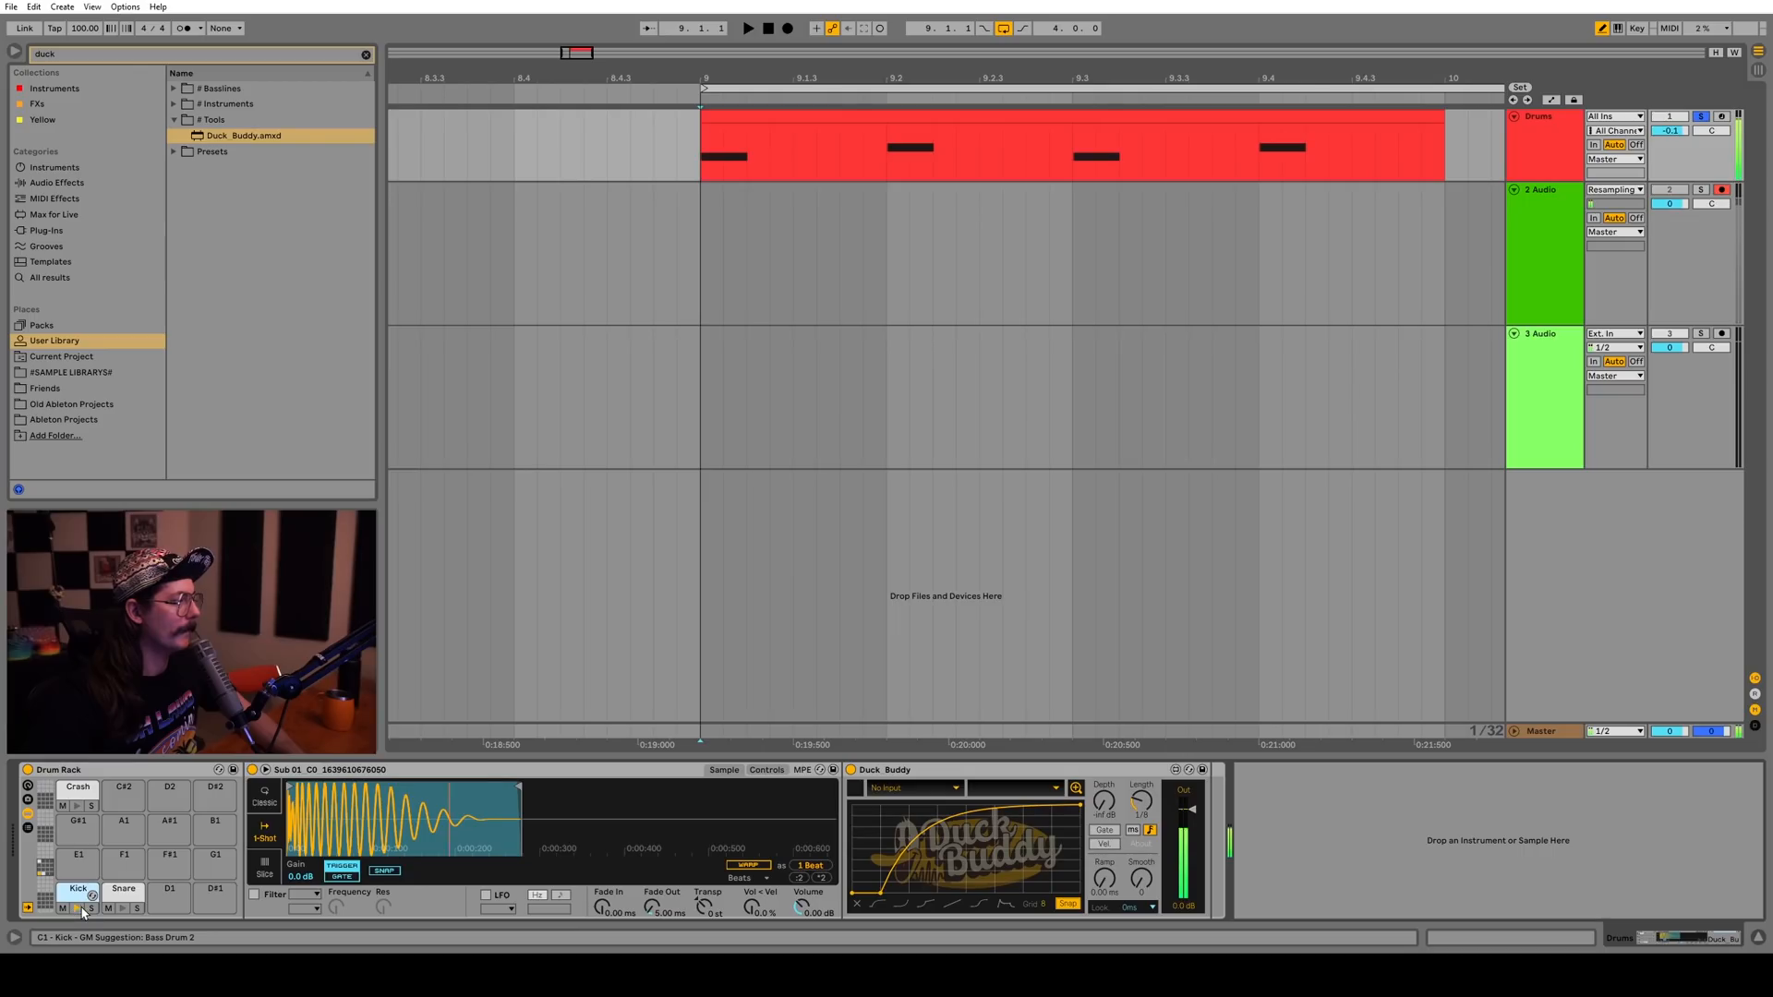
Set Duck Buddy's trigger source to the Drums track with Drum Rack | Kick | Pre FX
left_click(919, 787)
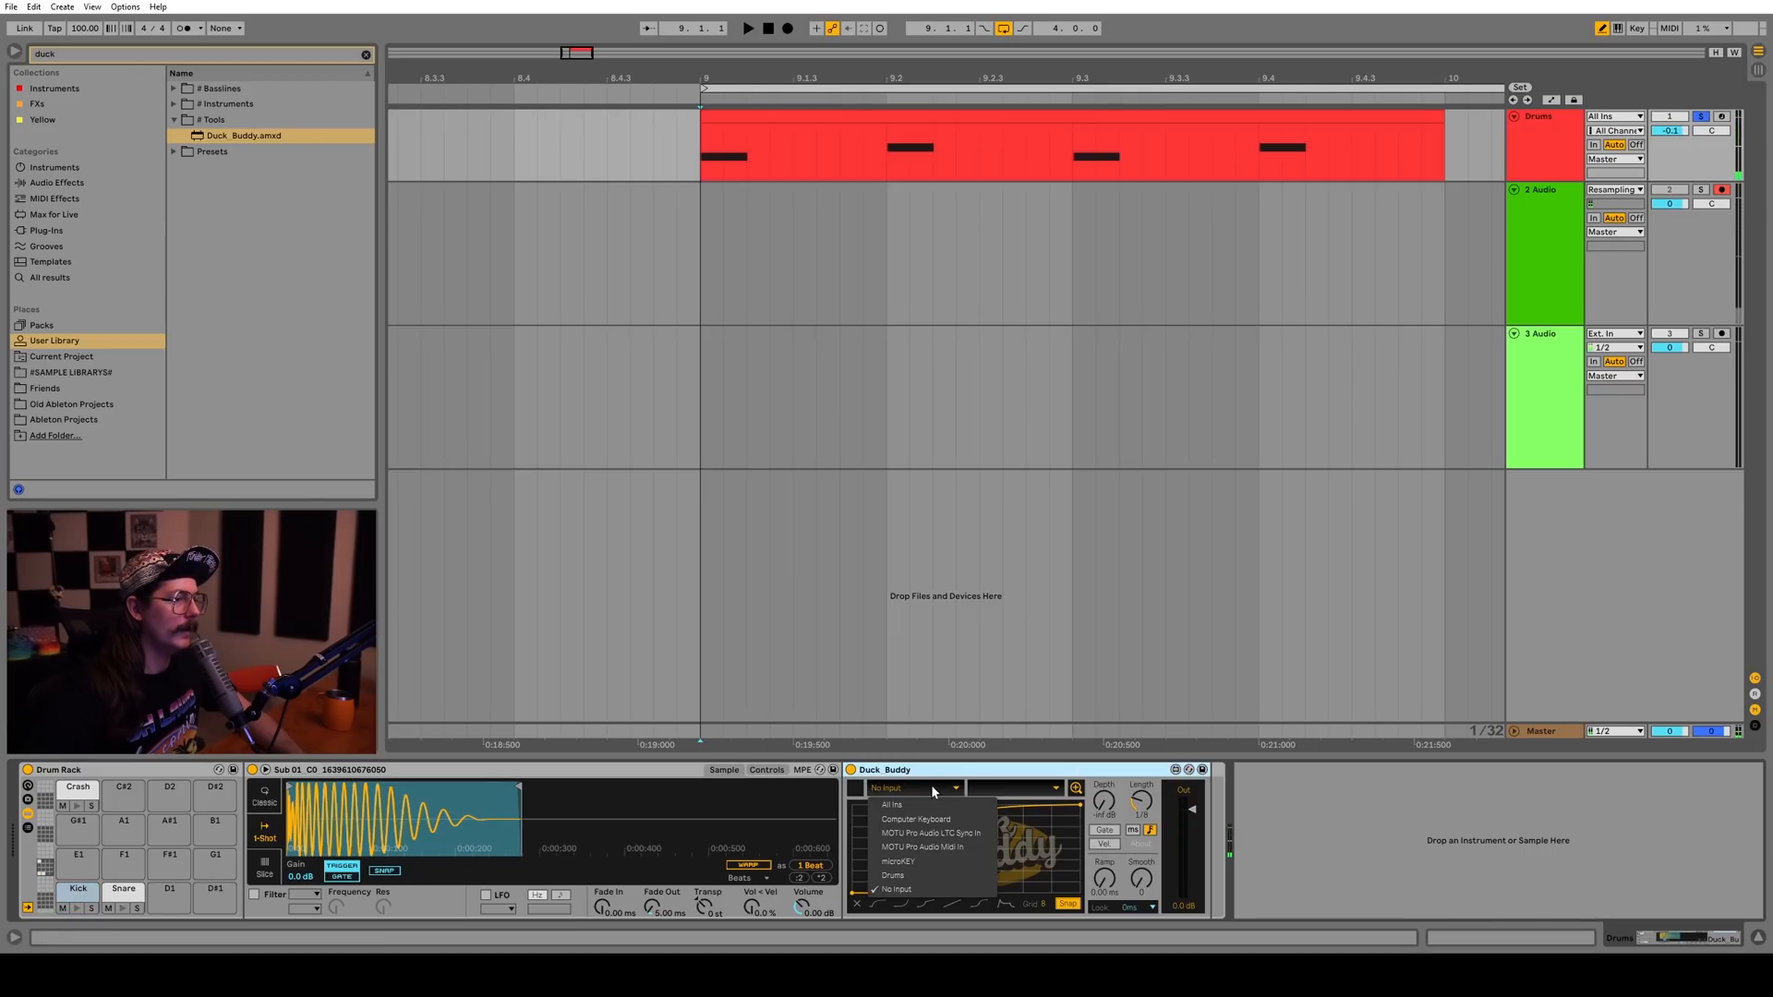
left_click(926, 875)
left_click(1021, 790)
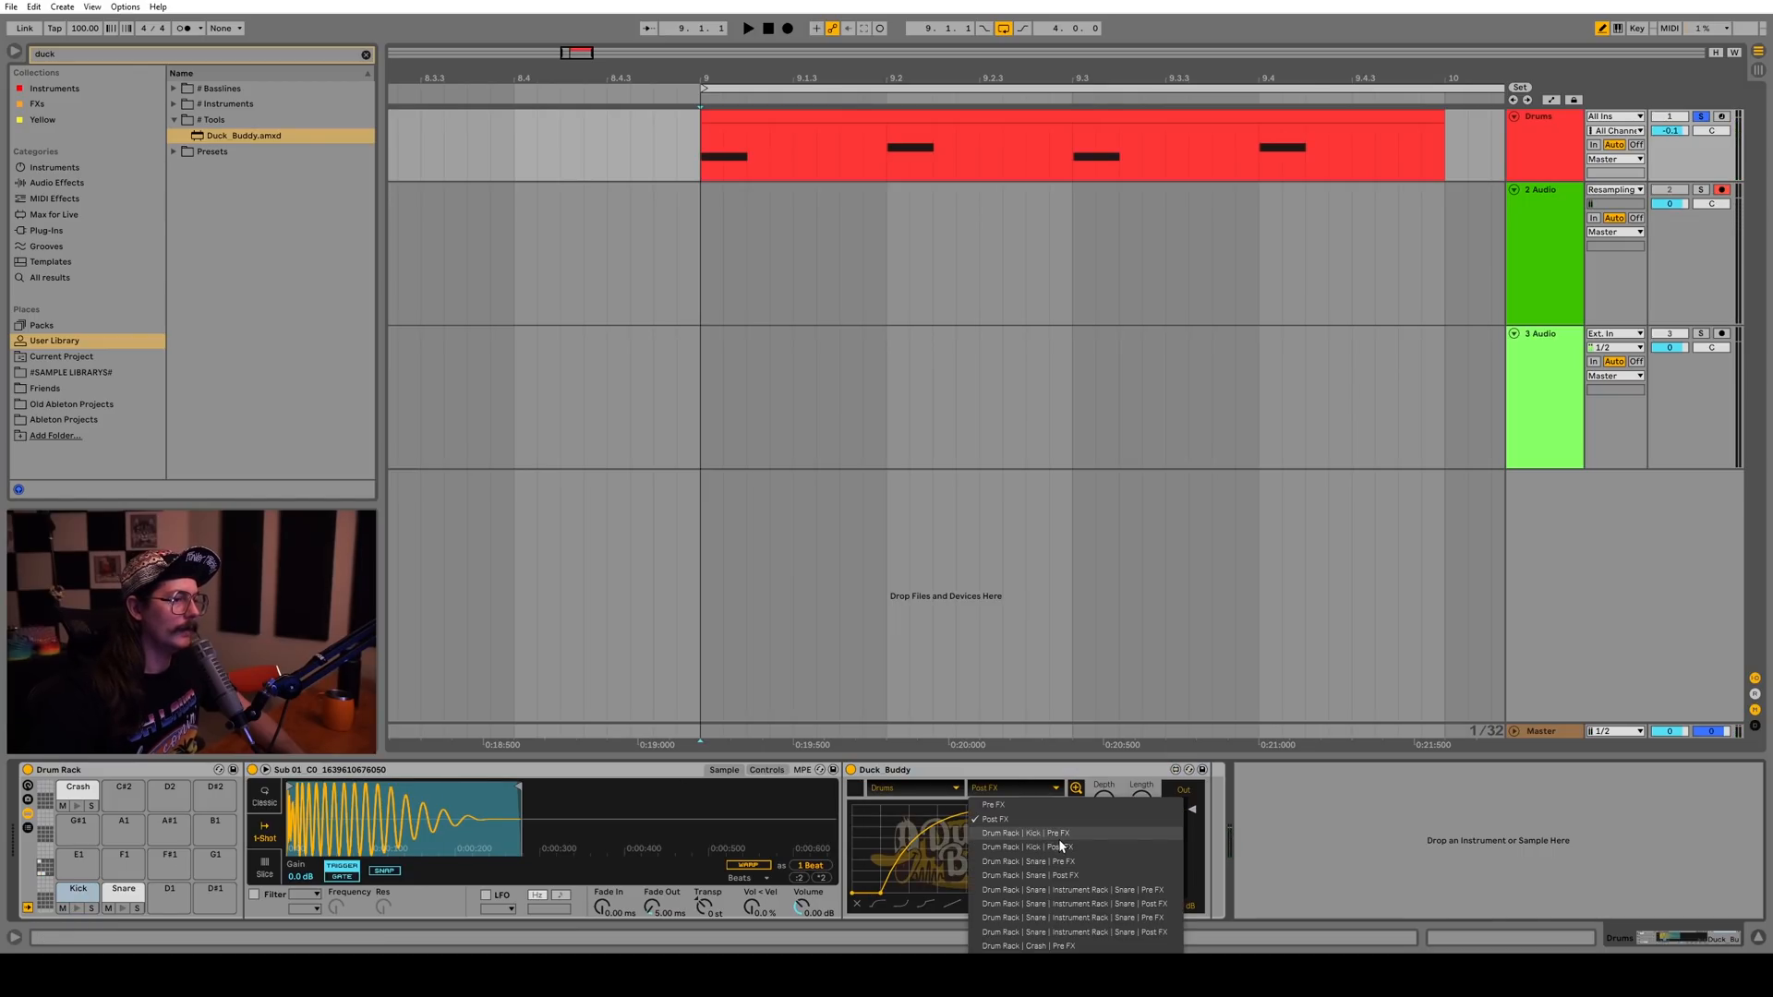
left_click(1057, 834)
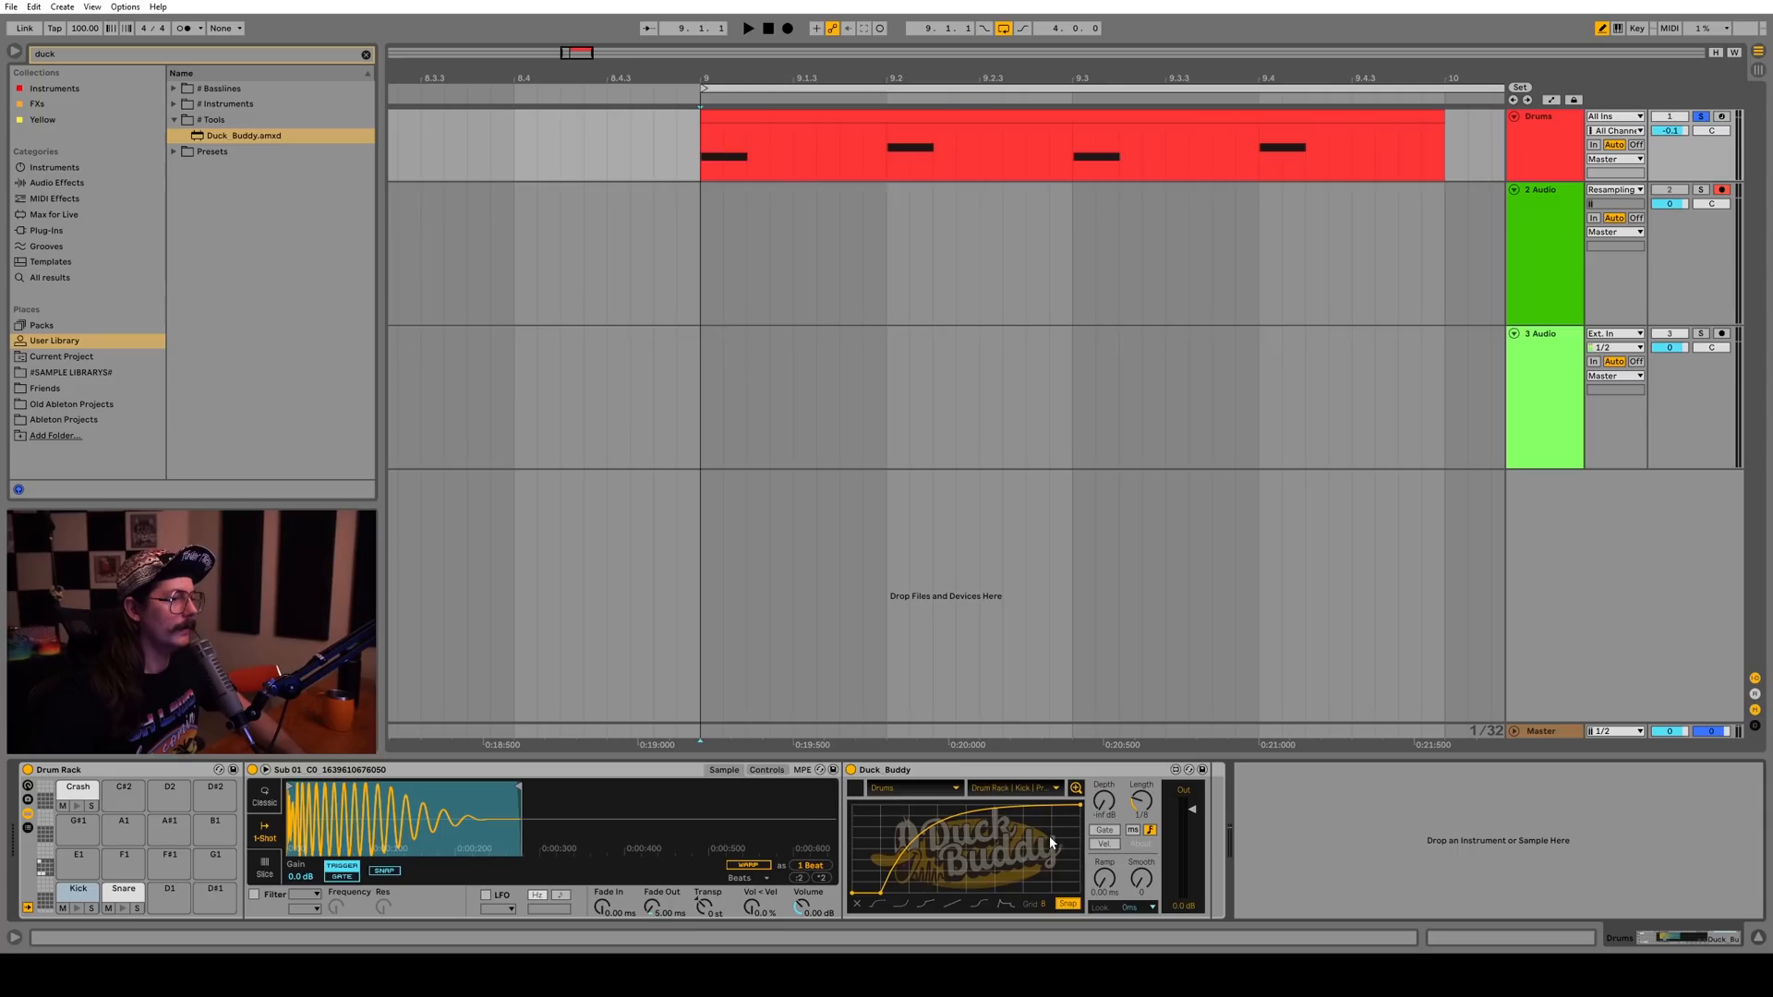
Audition the kick and set Duck Buddy's length in milliseconds to 250 ms
left_click(78, 910)
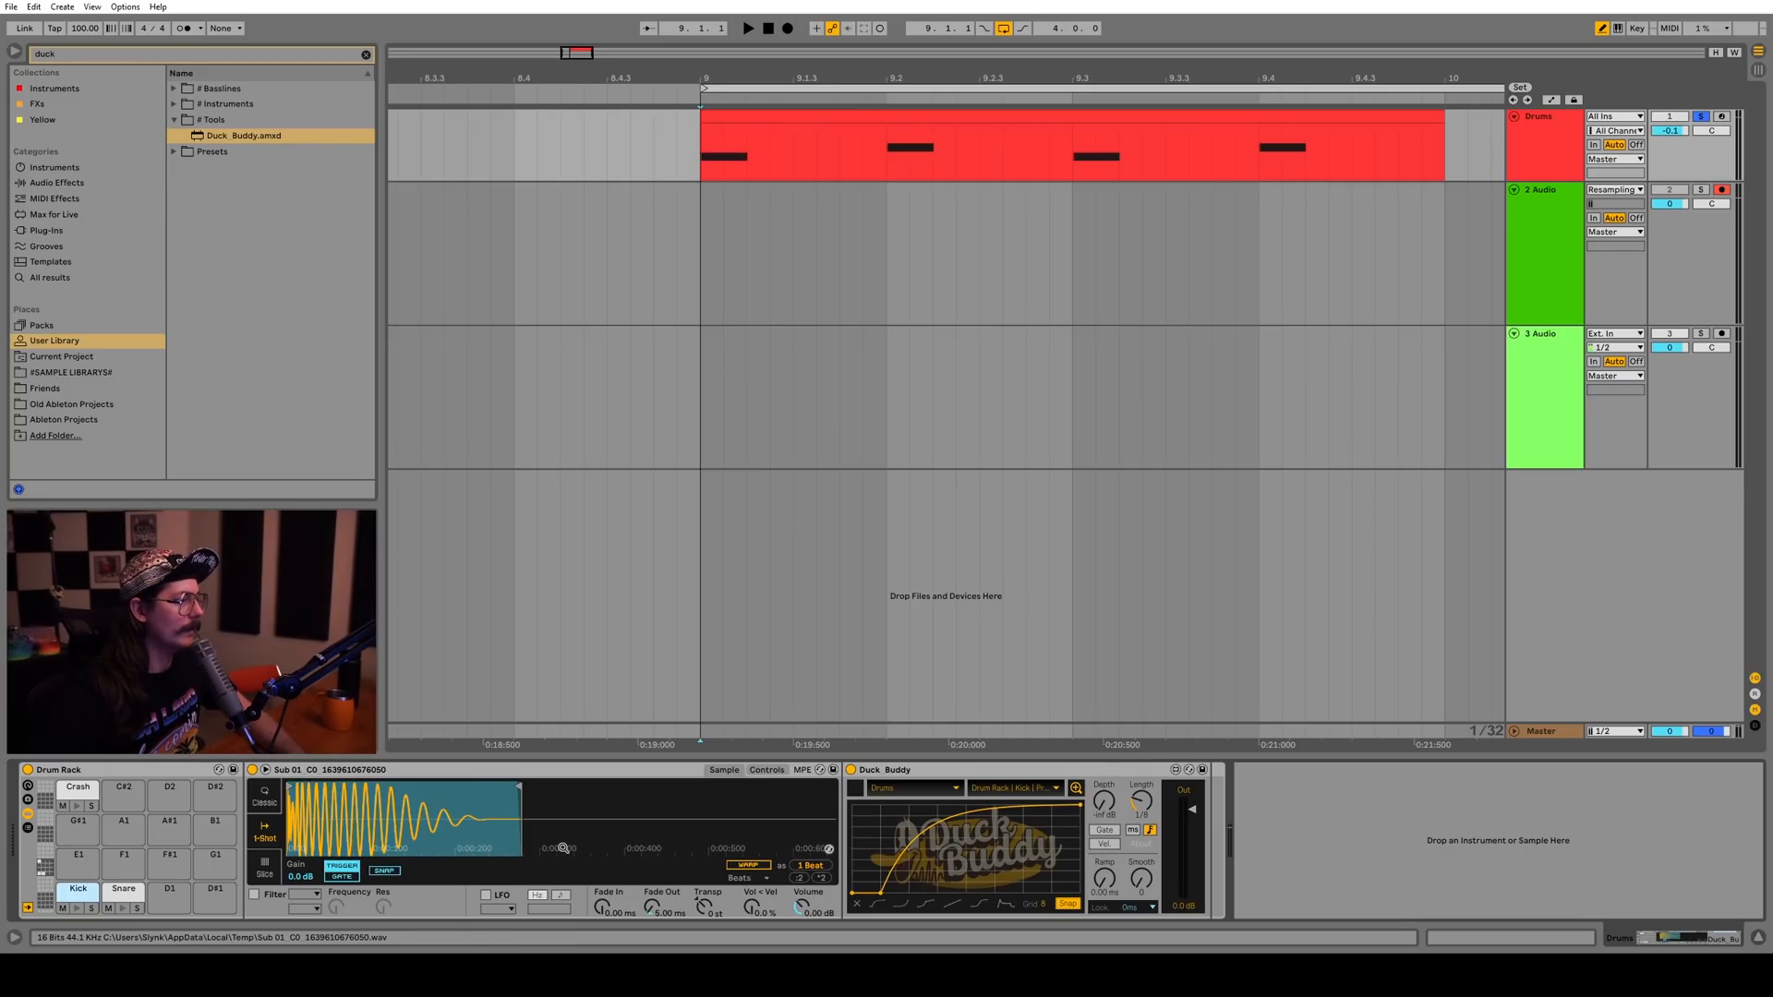
left_click(1134, 830)
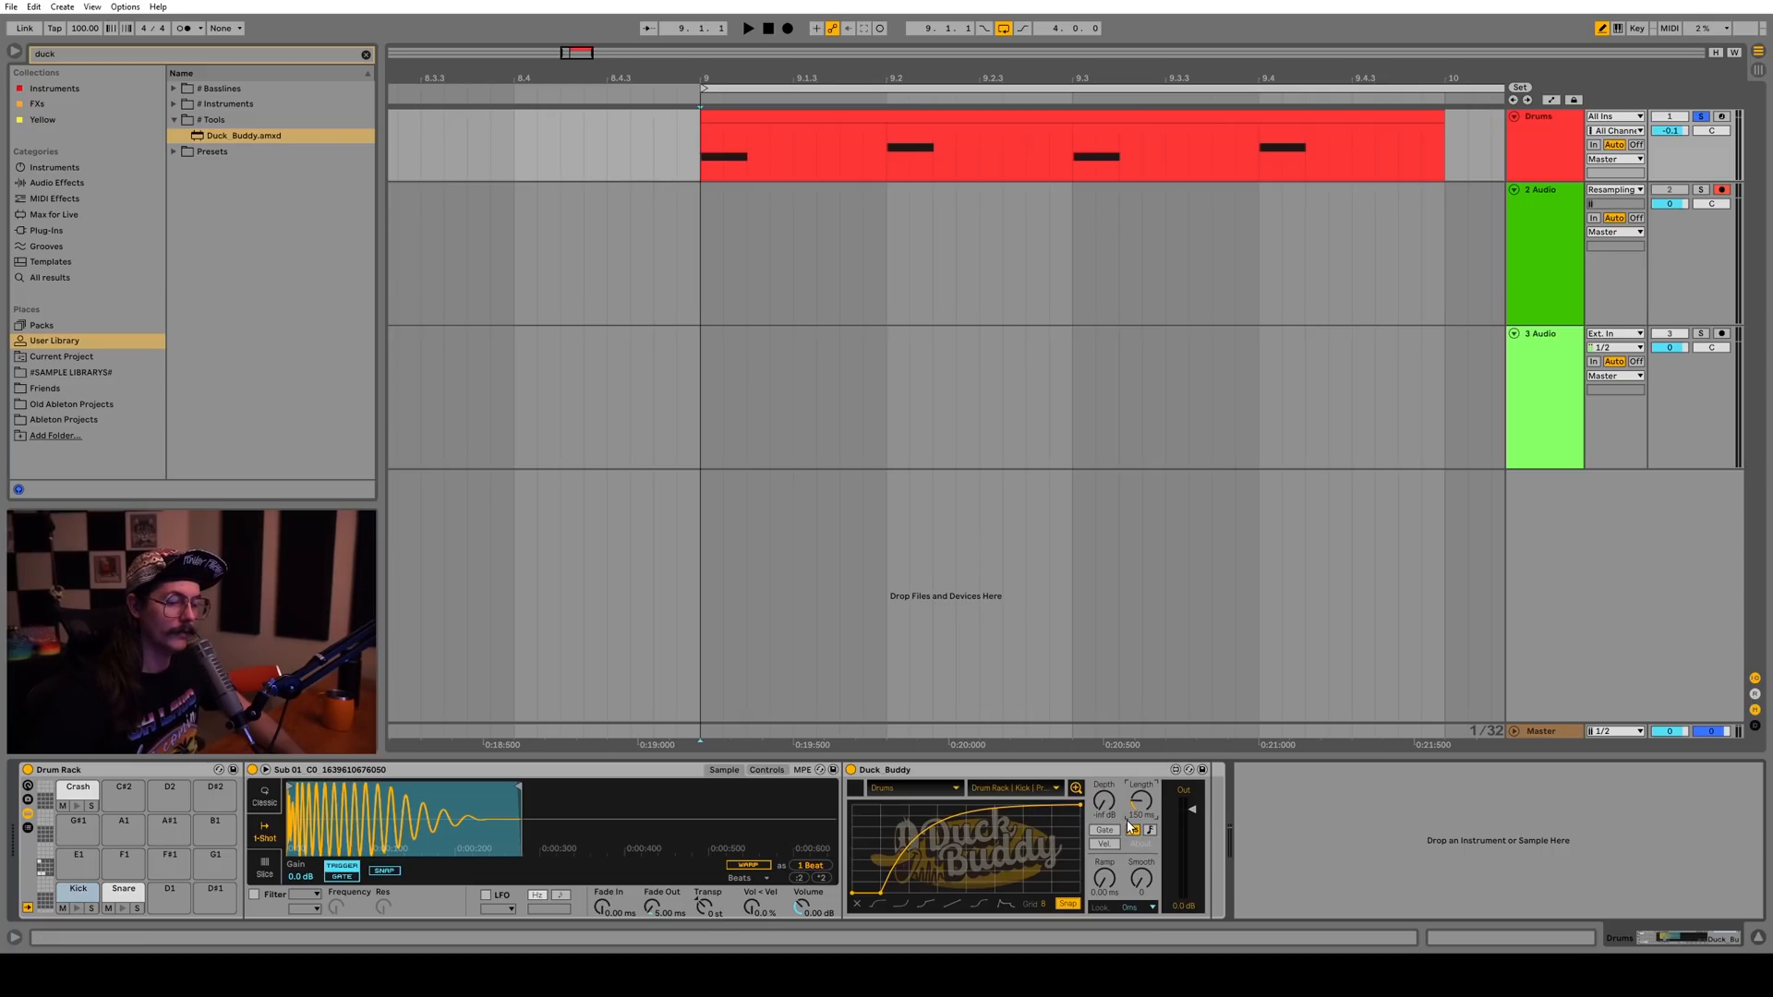
type("2")
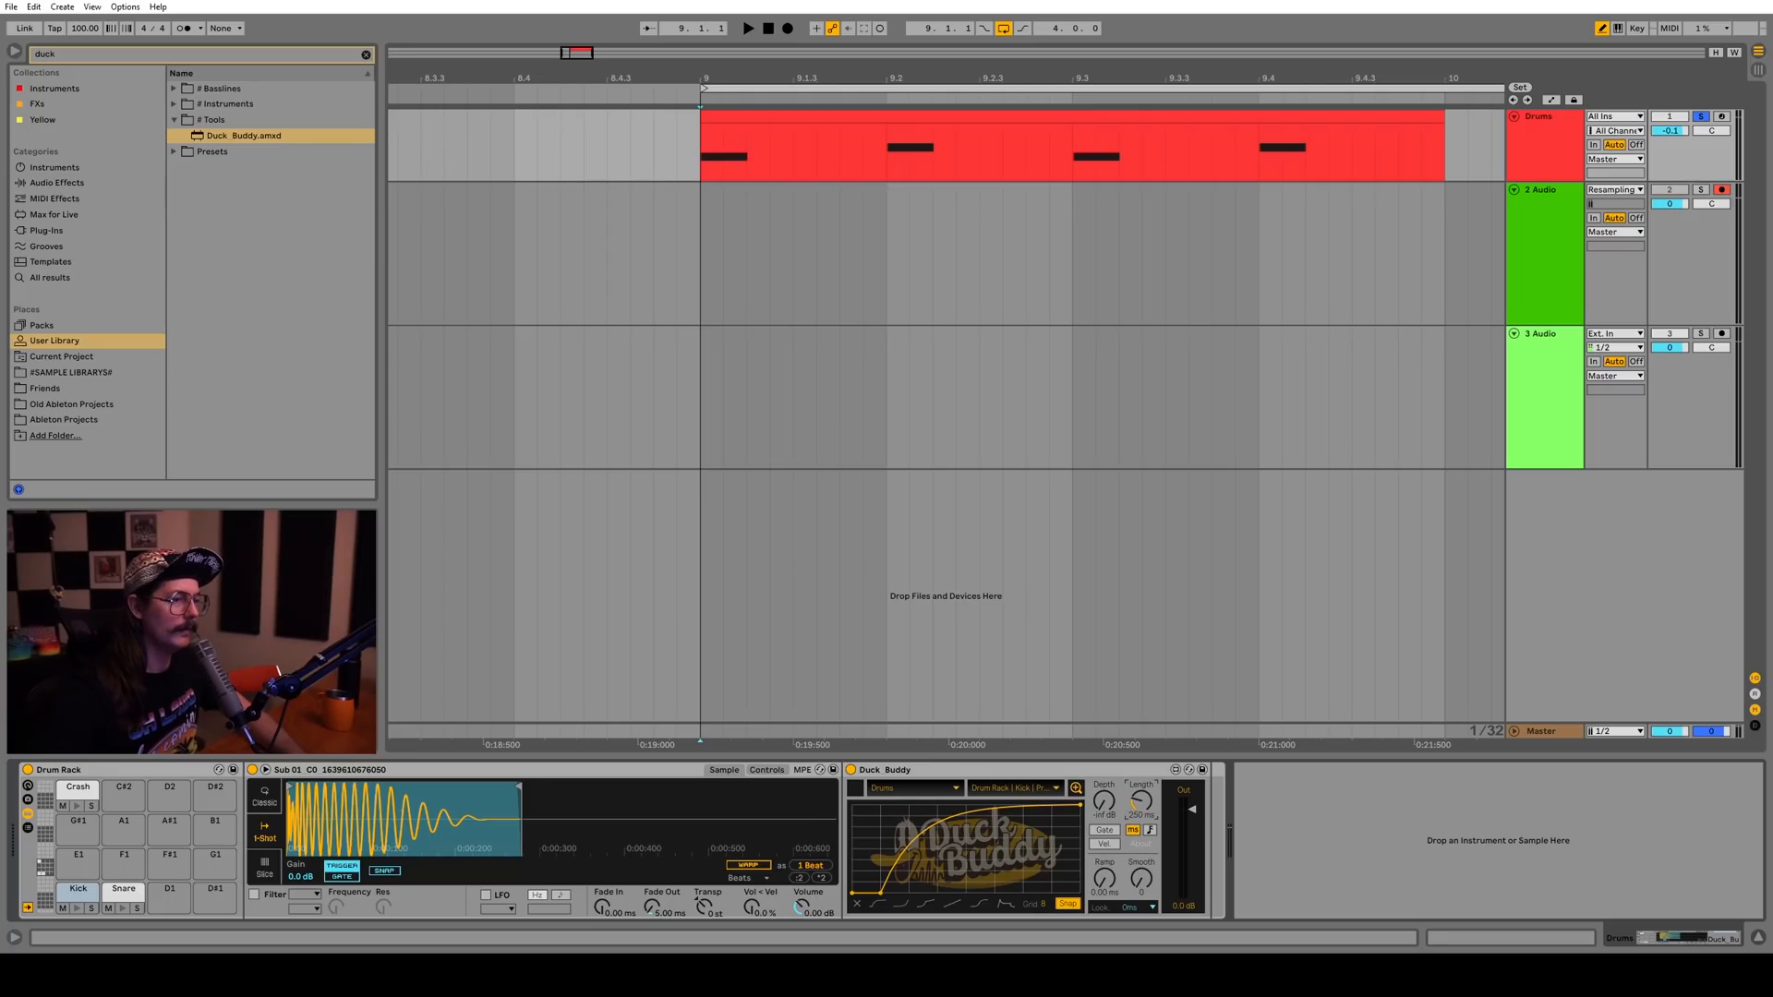
Turn off Snap and reshape the ducking curve with an earlier low point and the end point pulled down to the bottom
left_click(1067, 905)
mouse_move(882, 896)
left_mouse_down()
mouse_move(843, 787)
mouse_move(872, 893)
left_mouse_up()
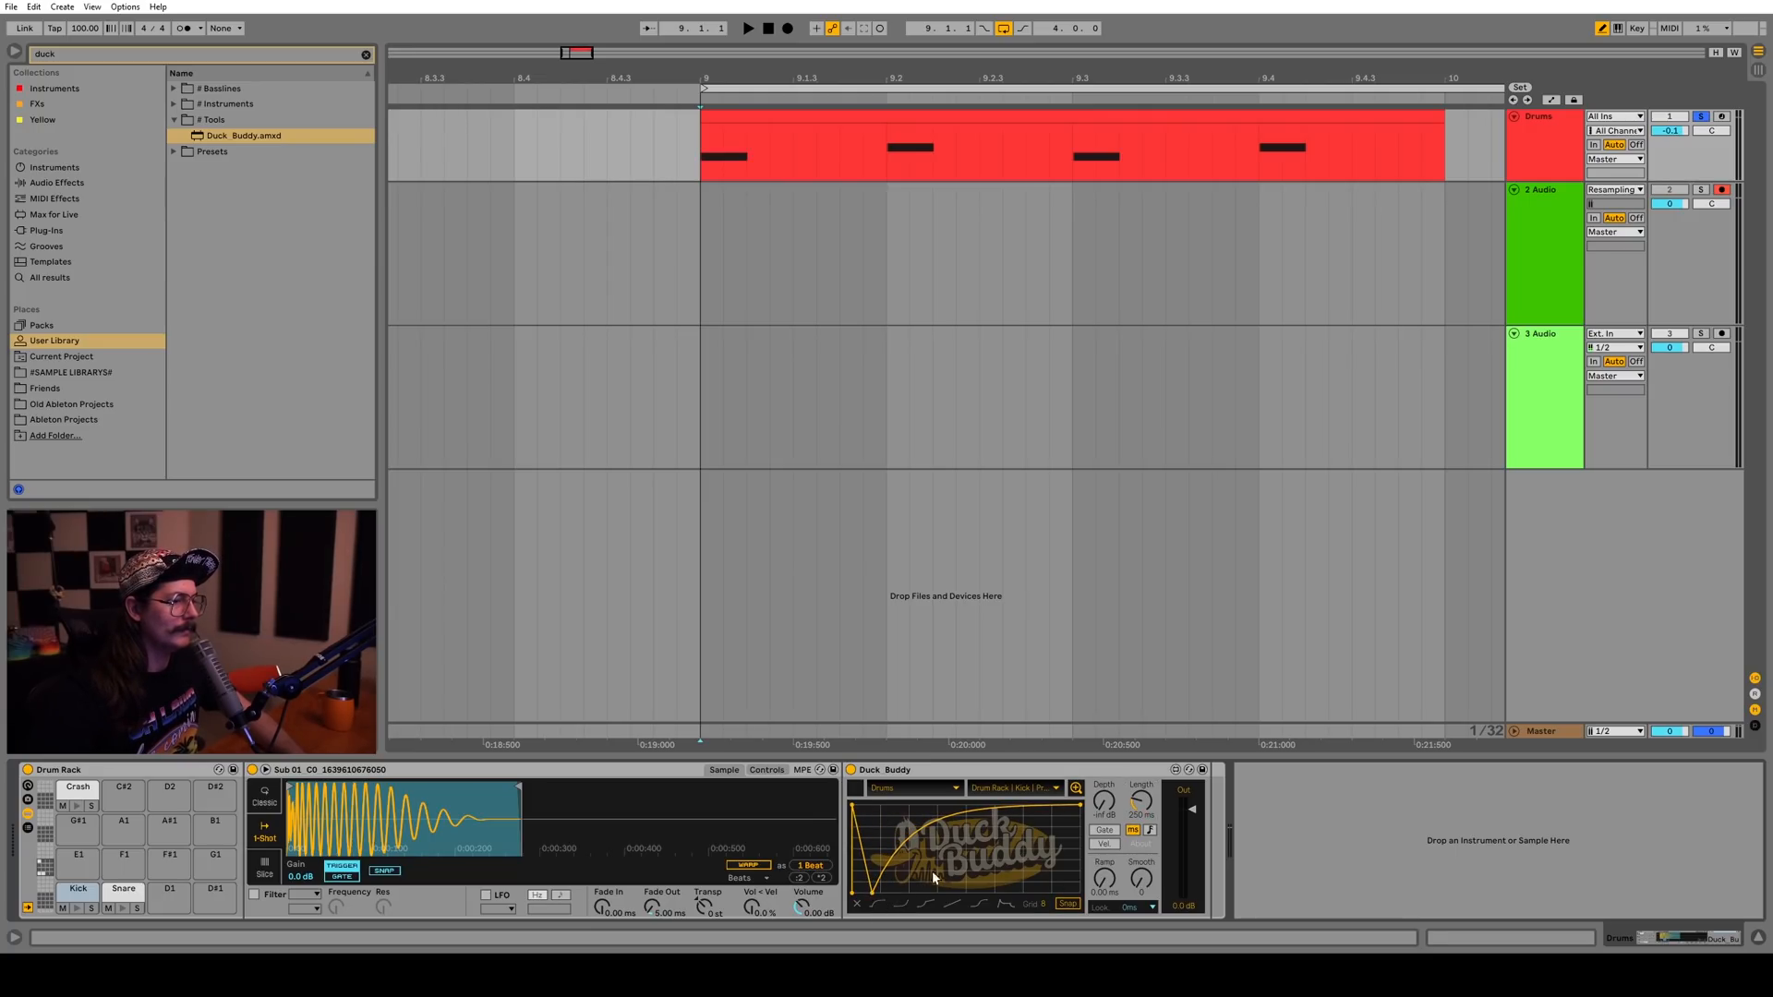
left_click_drag(1082, 809, 1090, 920)
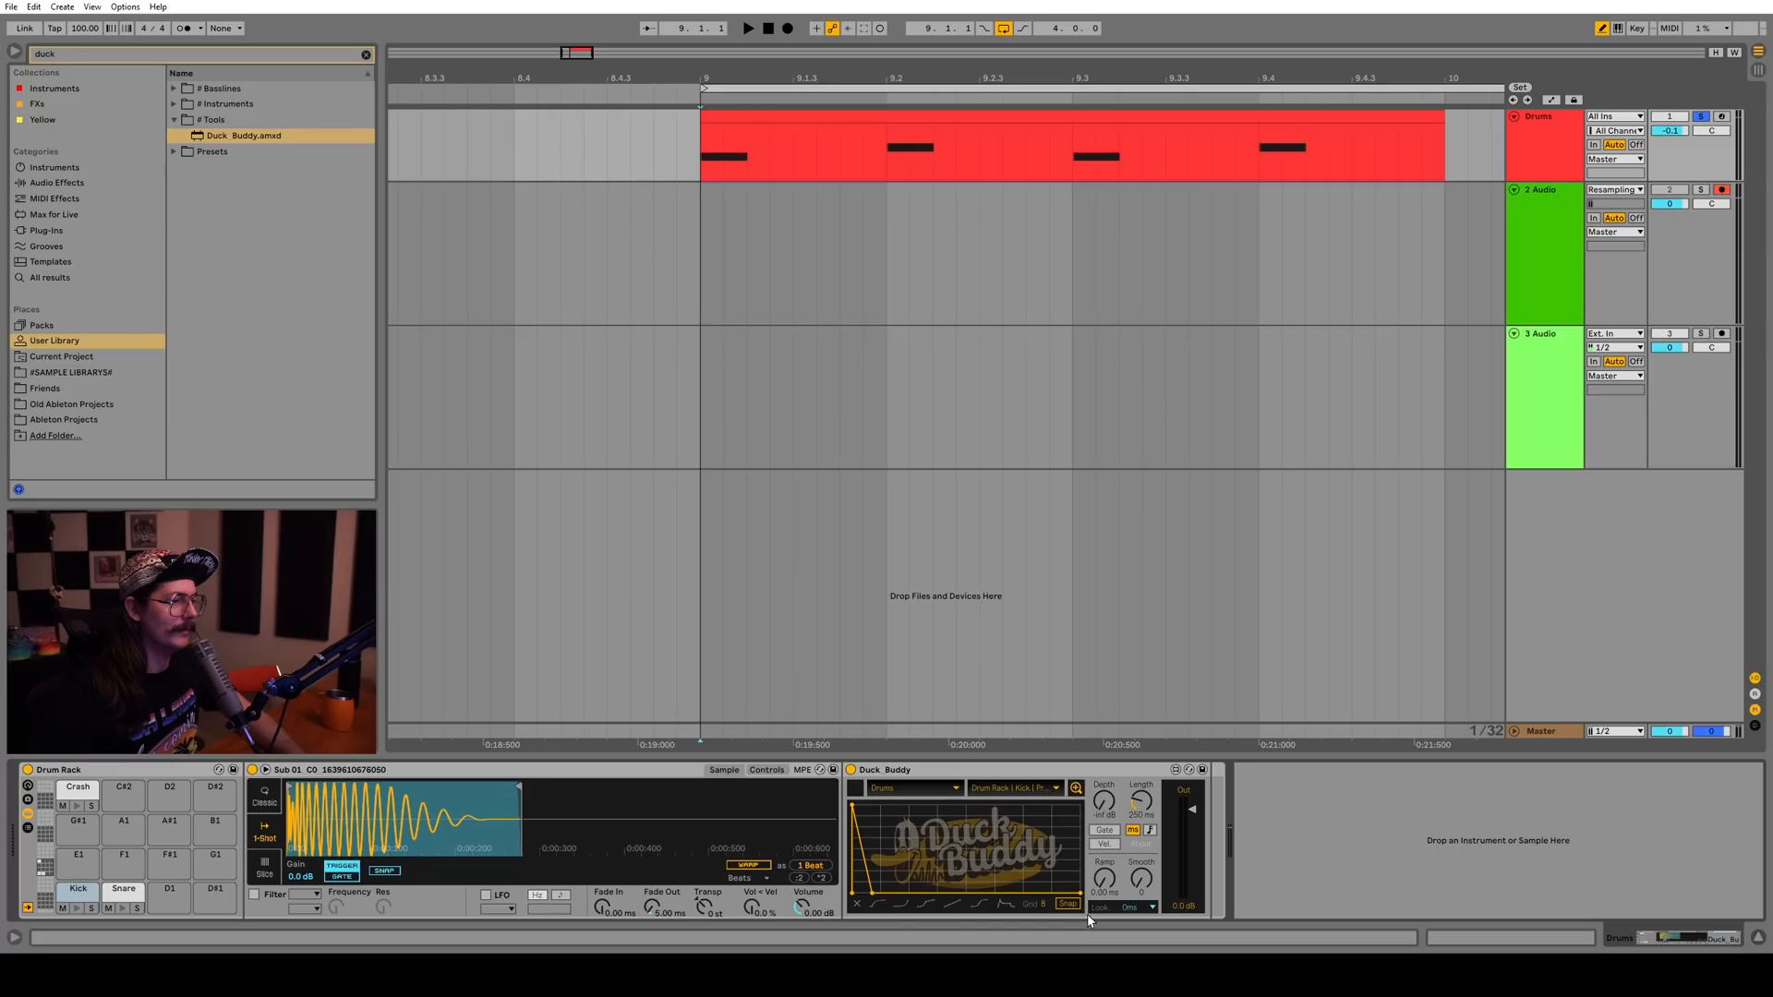
Audition the kick and set Duck Buddy's depth to -19 dB
left_click(77, 908)
left_click(77, 909)
left_click(78, 909)
left_click(77, 909)
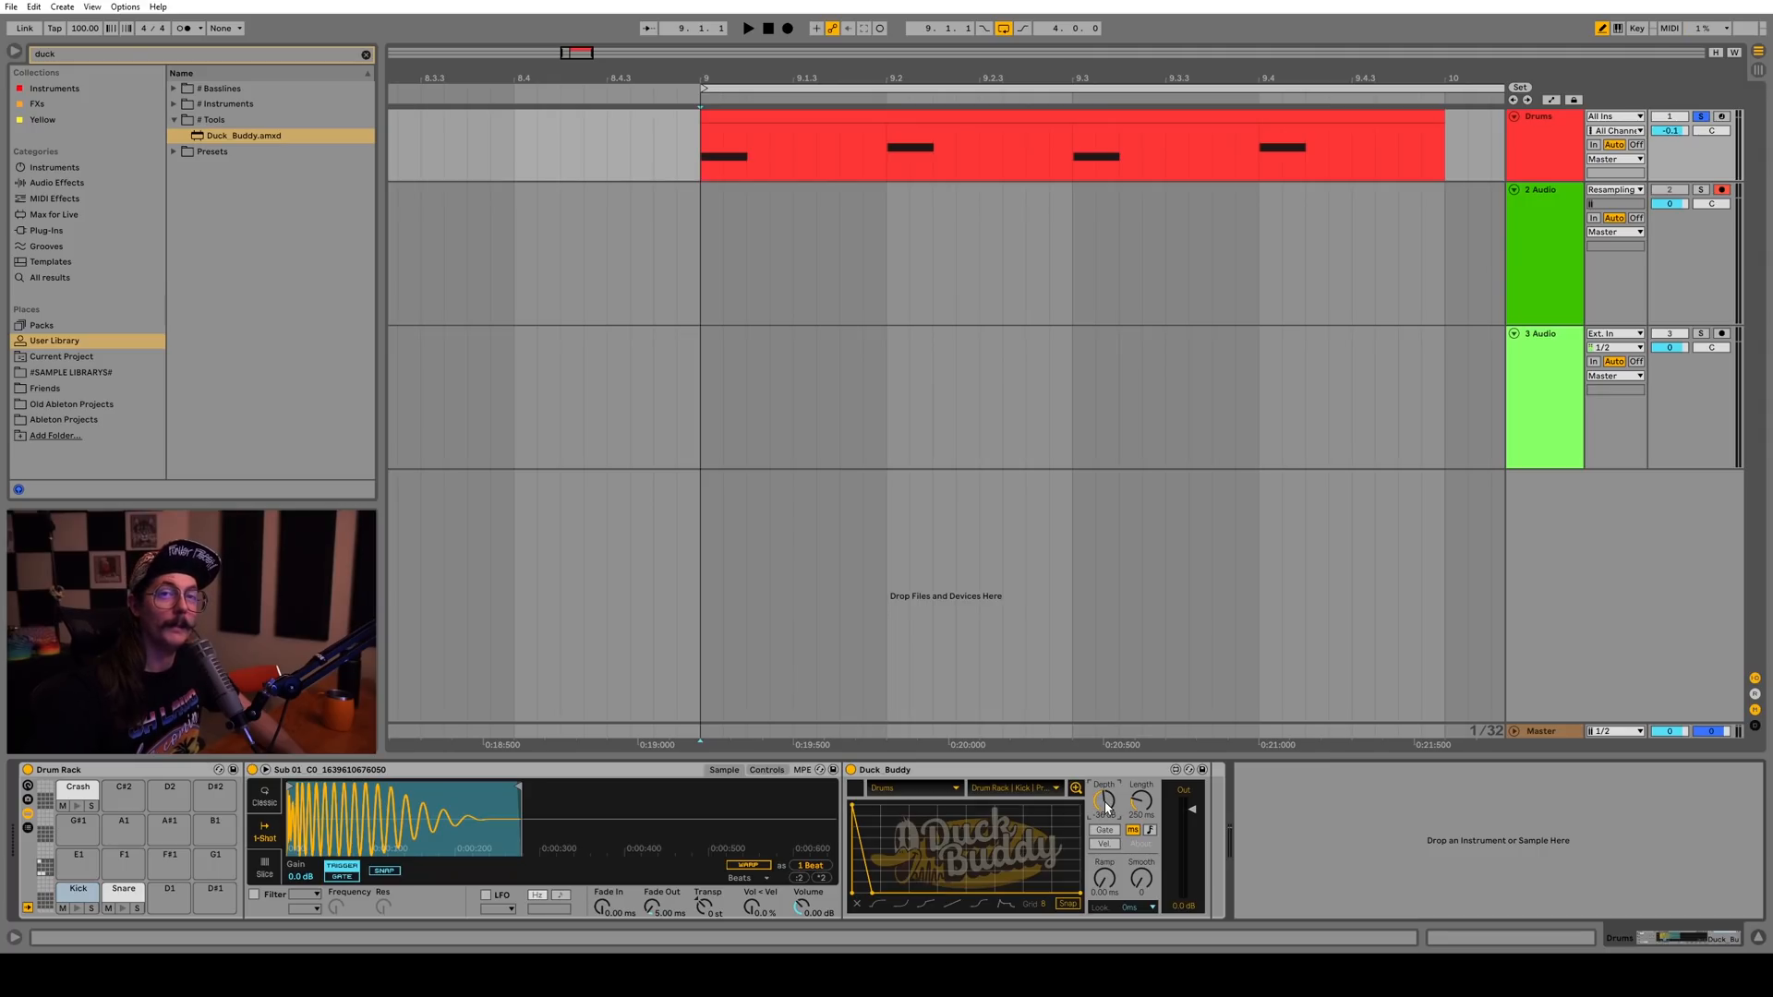
left_click_drag(1105, 802, 1104, 805)
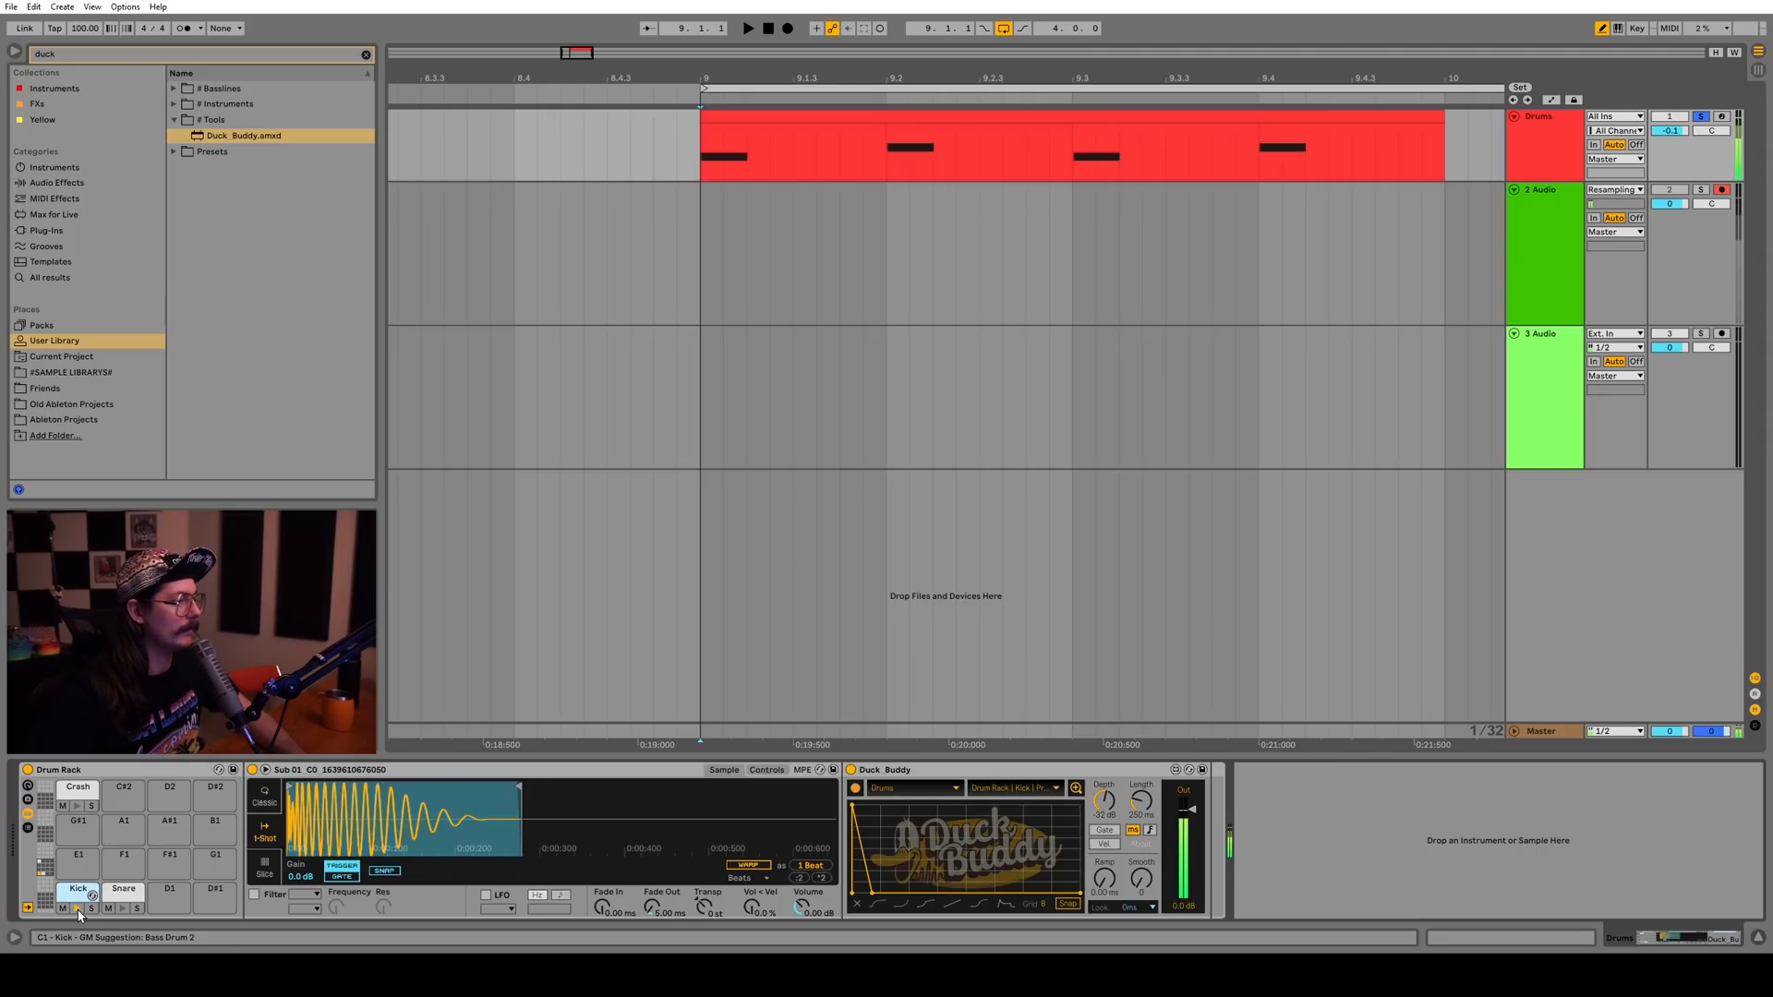
left_click_drag(1105, 802, 1104, 791)
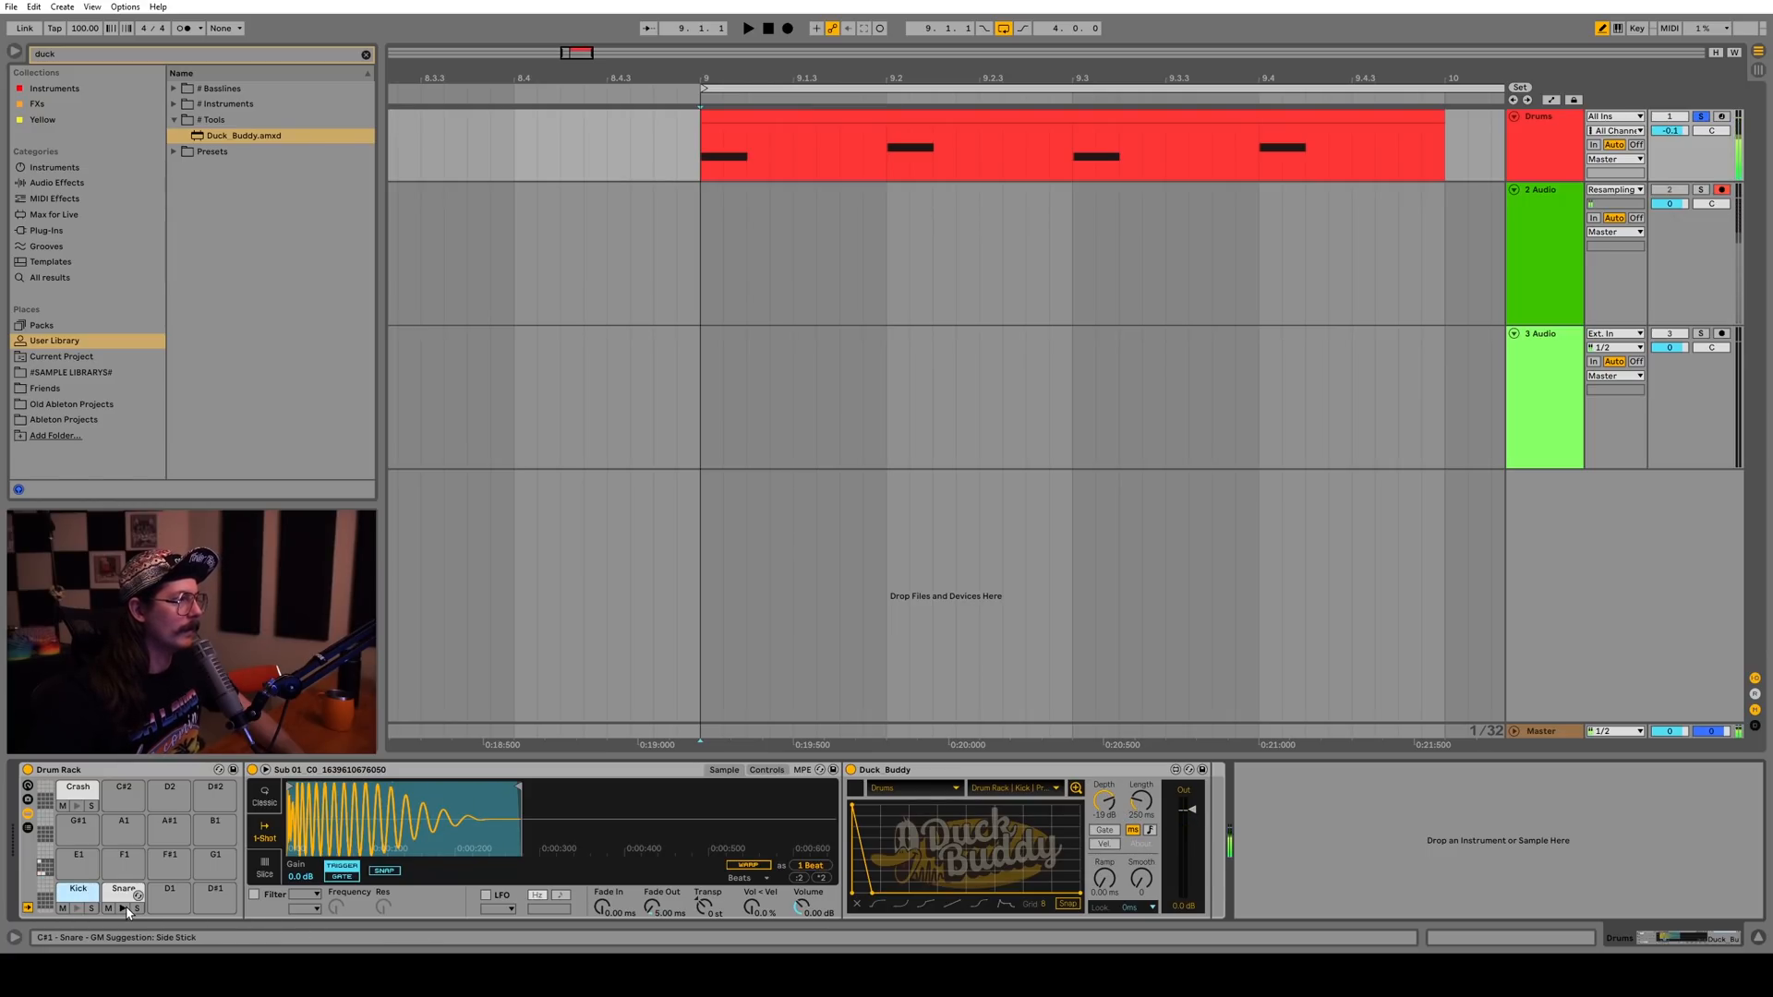
Clear the browser search and add a Glue Compressor from the audio effects after Duck Buddy
left_click(56, 182)
left_click(366, 54)
left_click_drag(228, 436, 1212, 830)
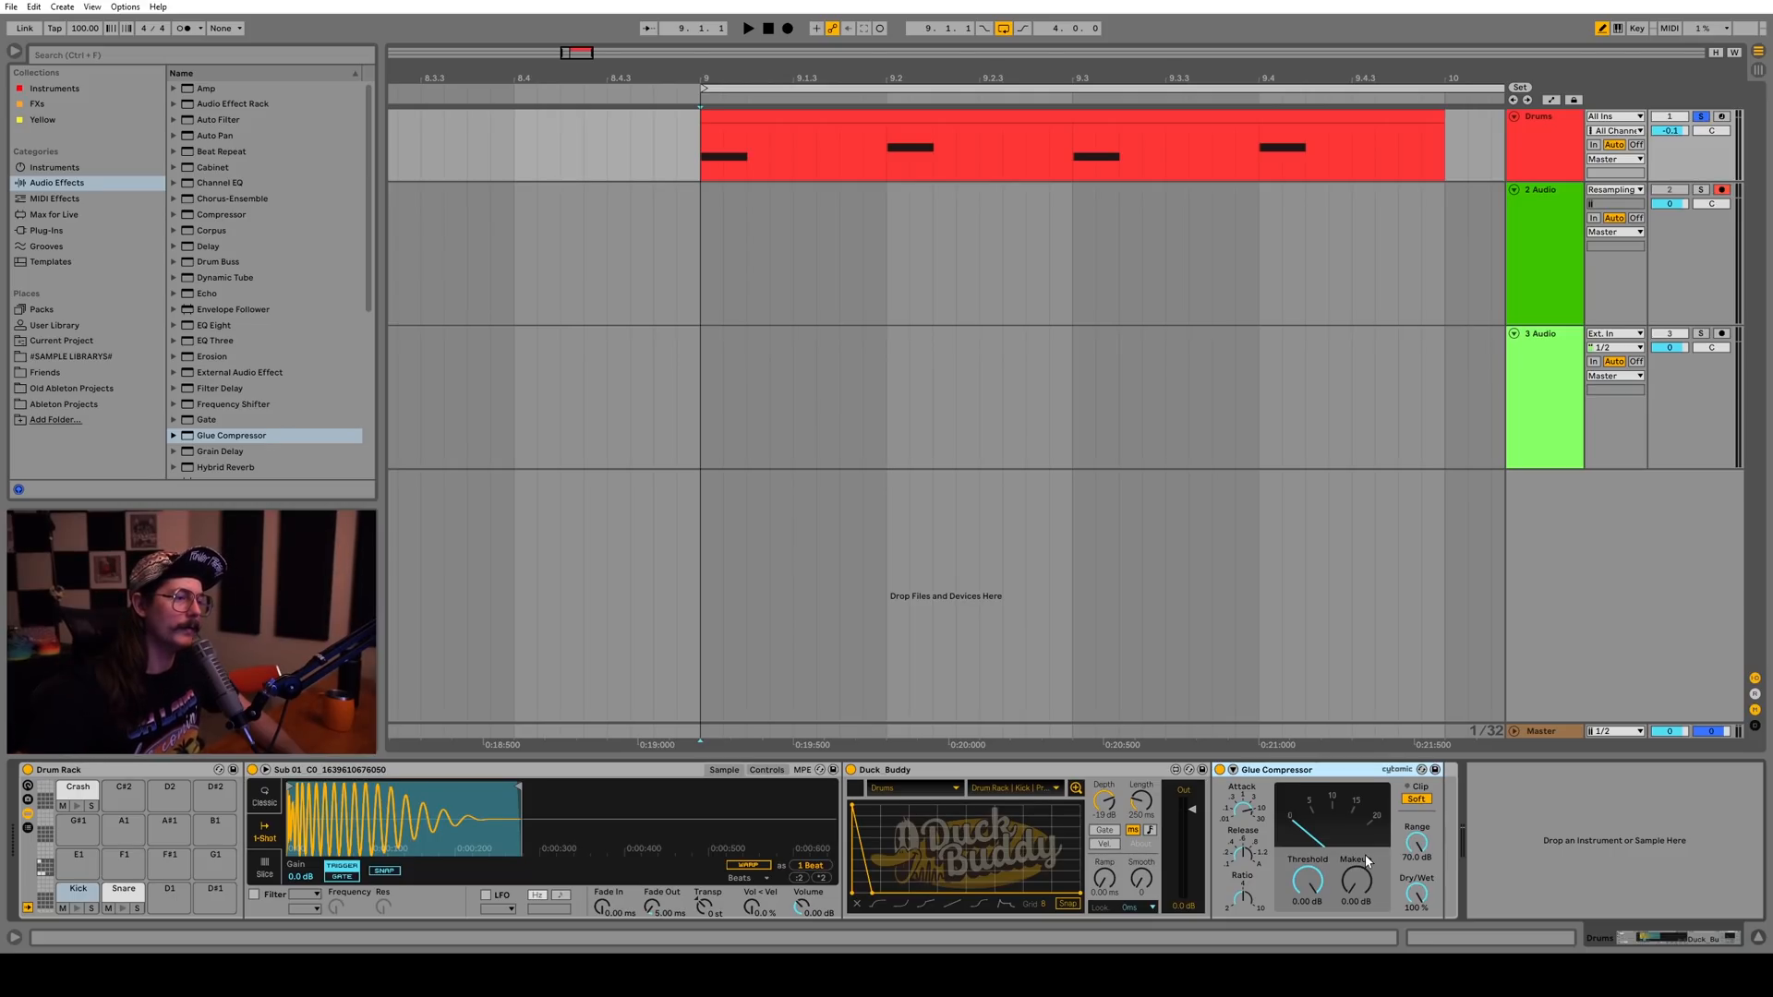
Set the Glue Compressor's makeup gain to 7.30 dB and audition the kick
left_click_drag(1365, 855, 1365, 813)
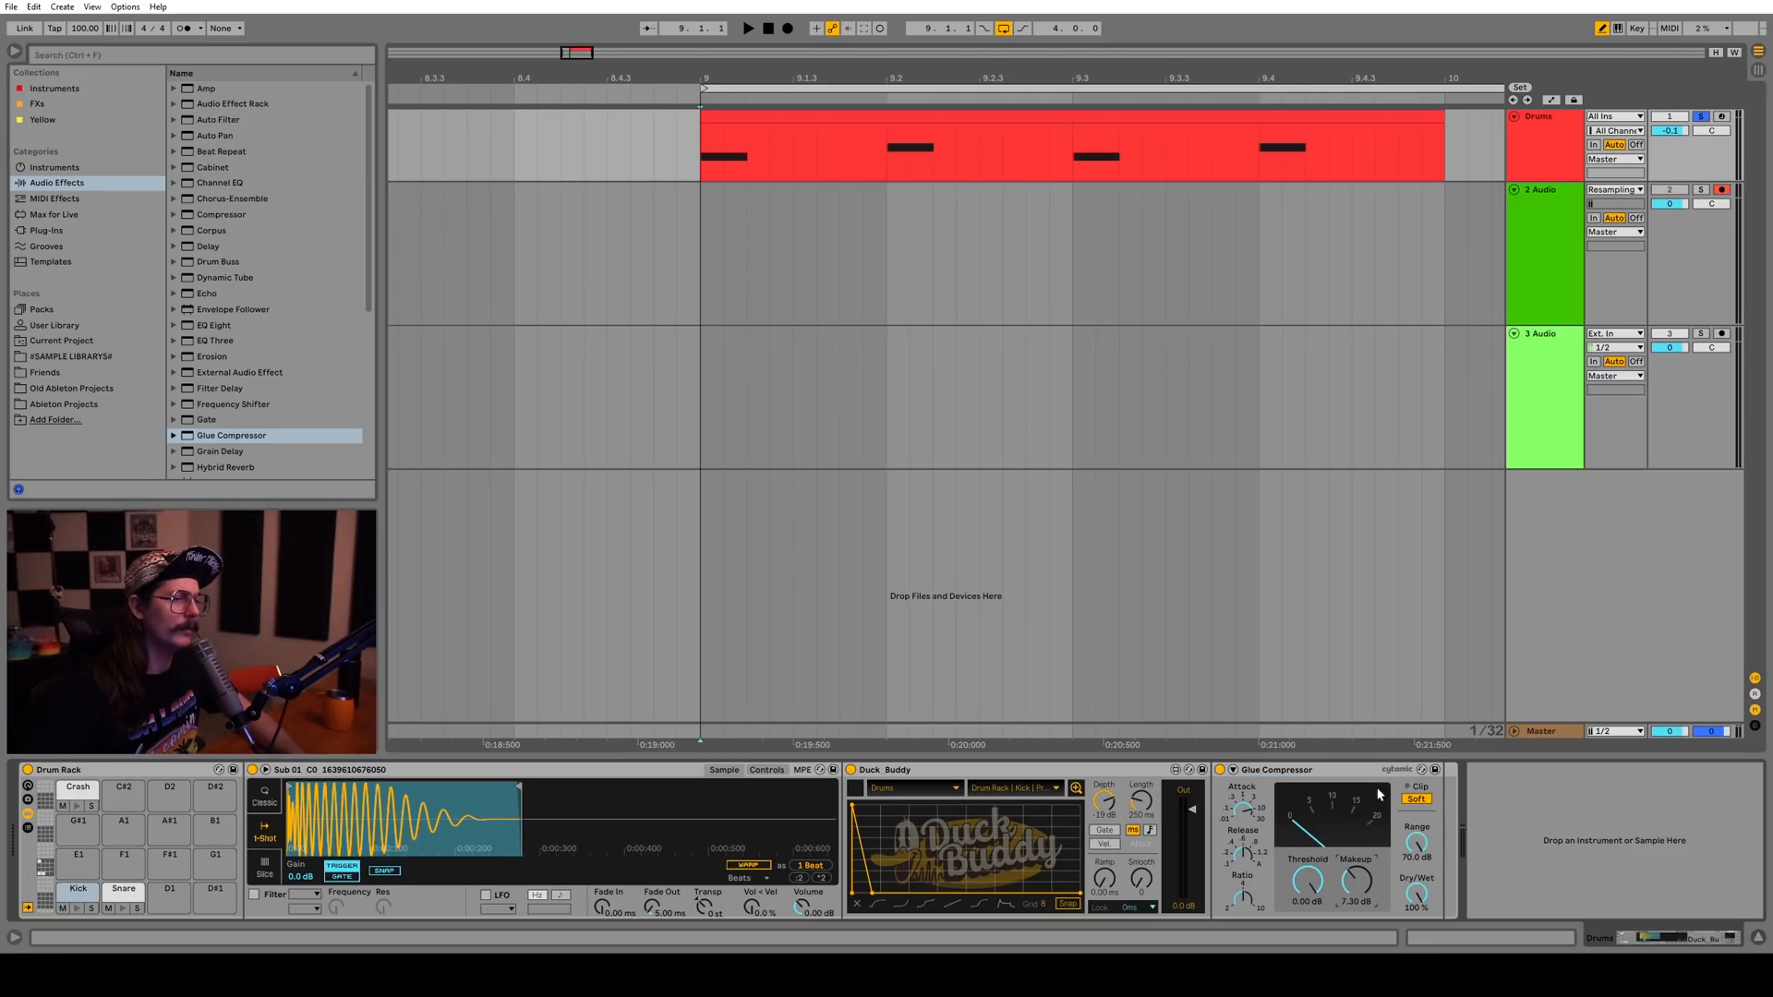
left_click(77, 910)
left_click(78, 910)
left_click(77, 910)
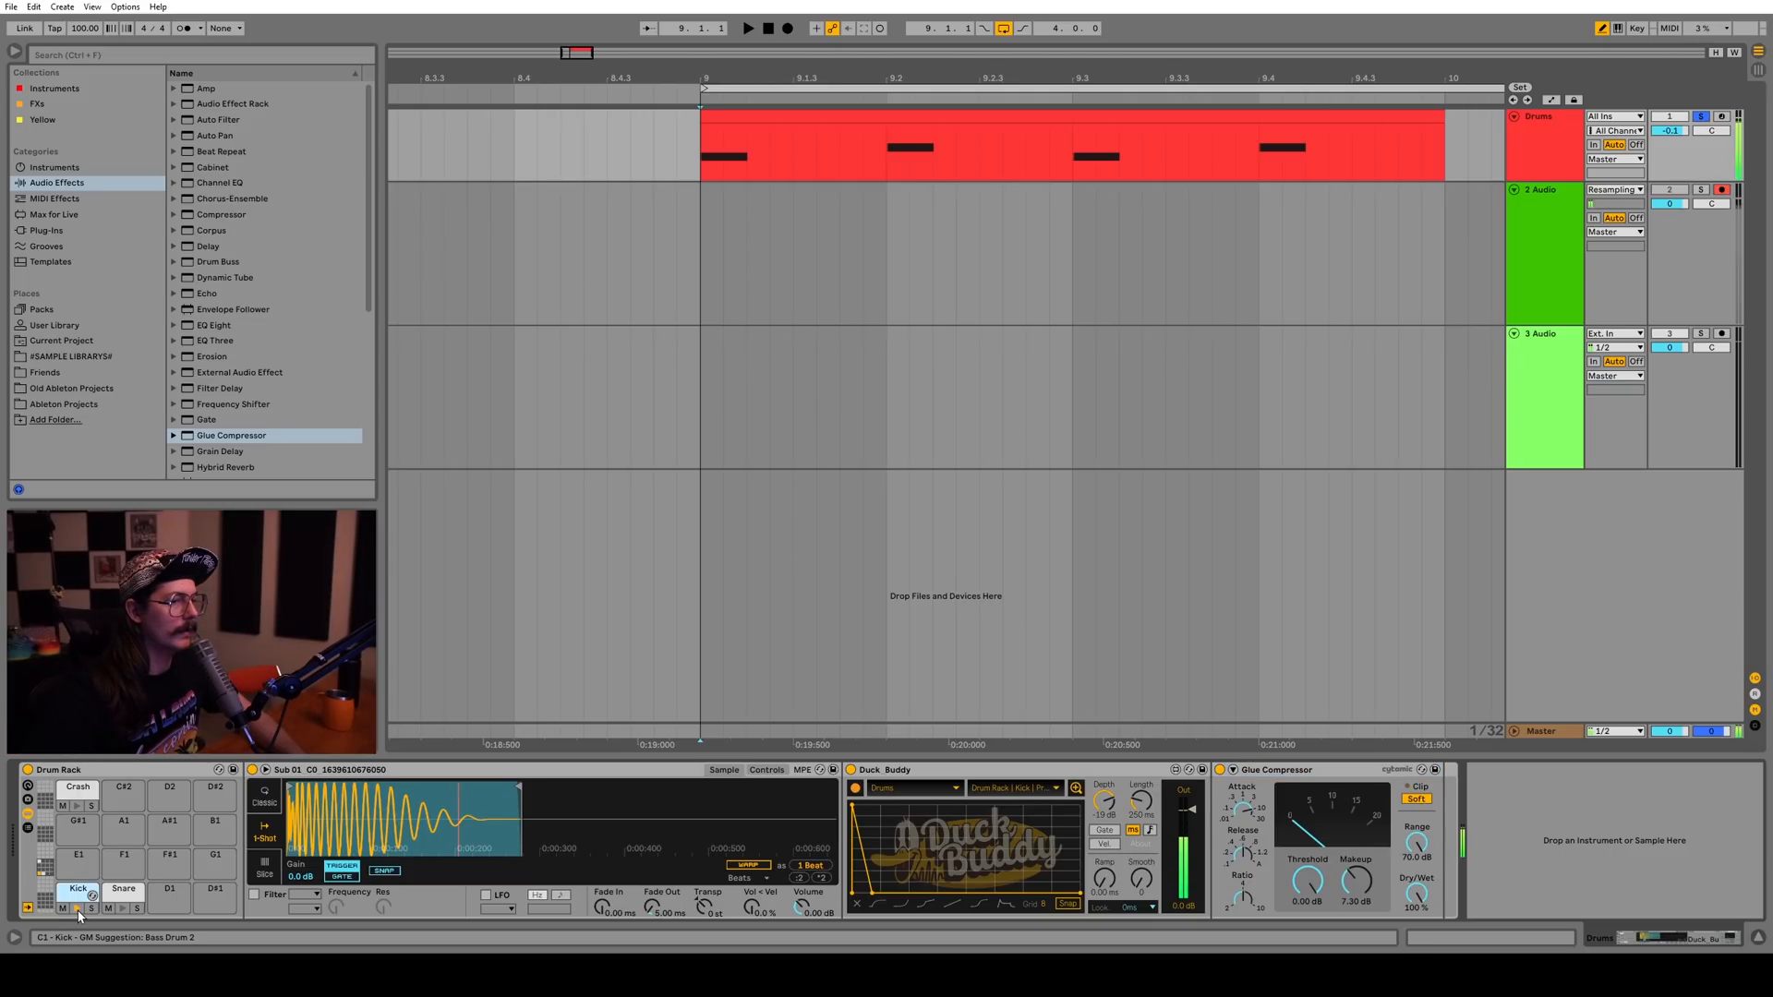
Group Duck Buddy and the Glue Compressor on the kick into one audio effect rack
left_click(1016, 770)
left_click(1330, 770, "shift")
key("ctrl+g")
Compare the kick sound with its audio effect rack bypassed and active
left_click(852, 770)
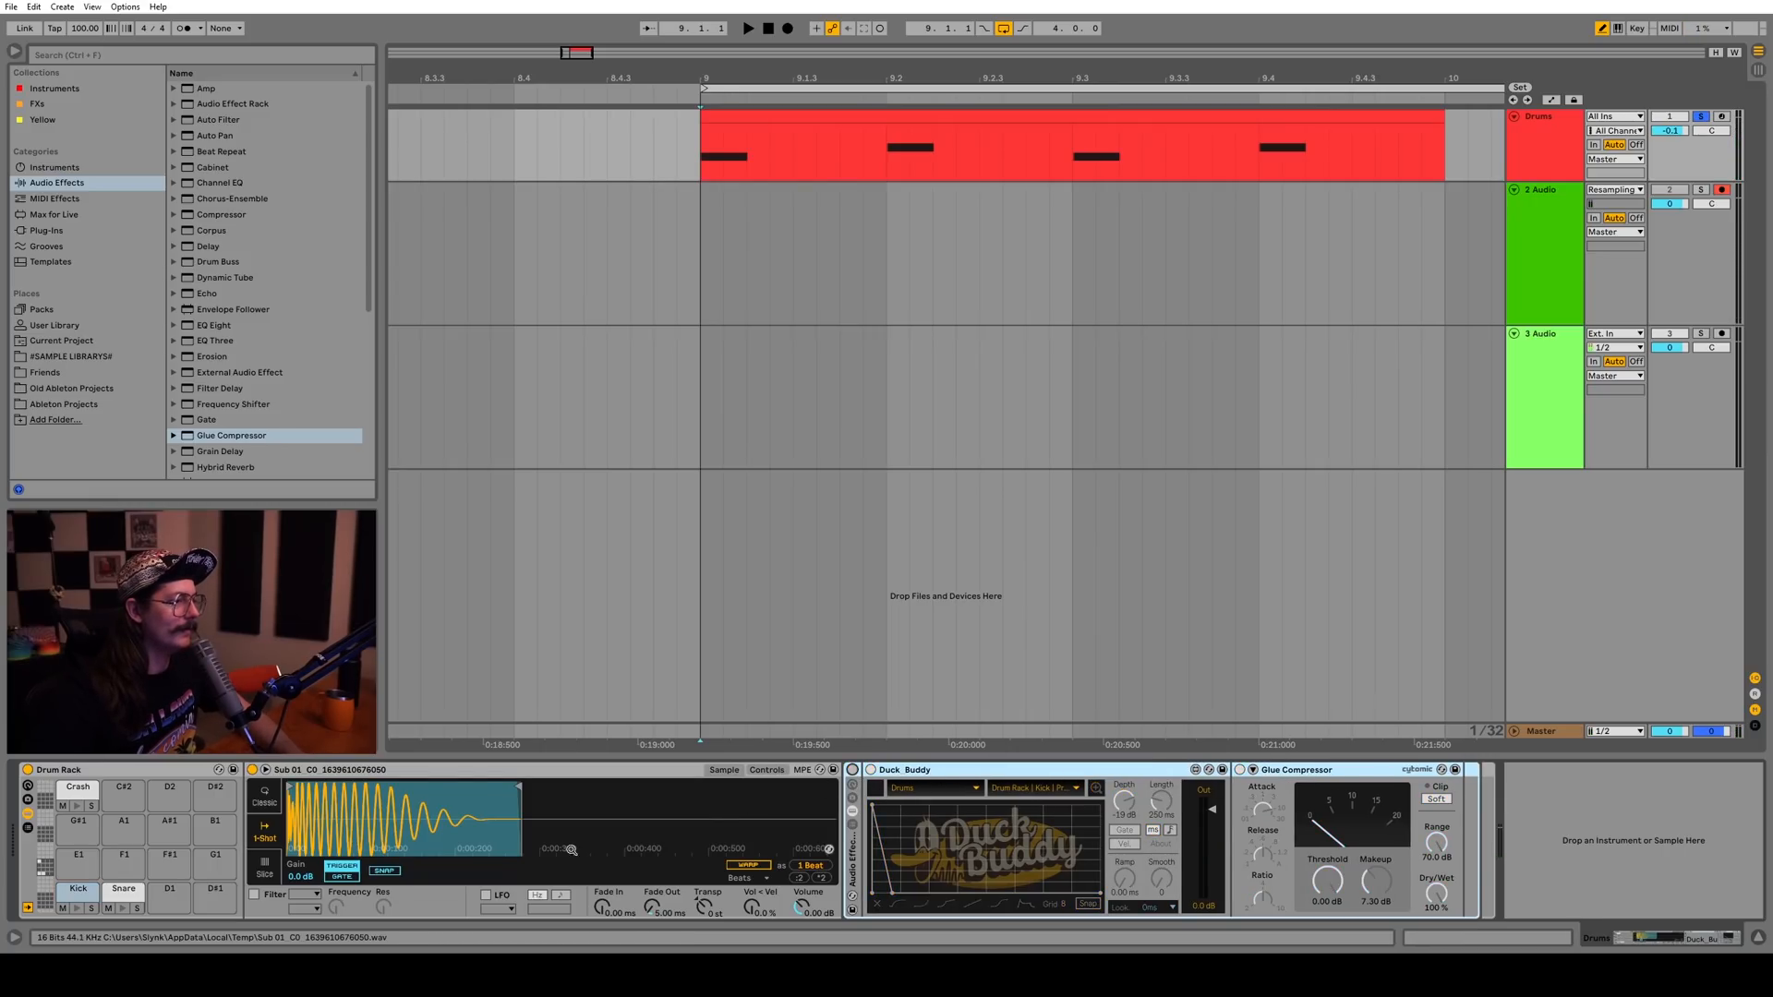
left_click(75, 912)
left_click(76, 911)
left_click(853, 770)
left_click(76, 909)
left_click(75, 909)
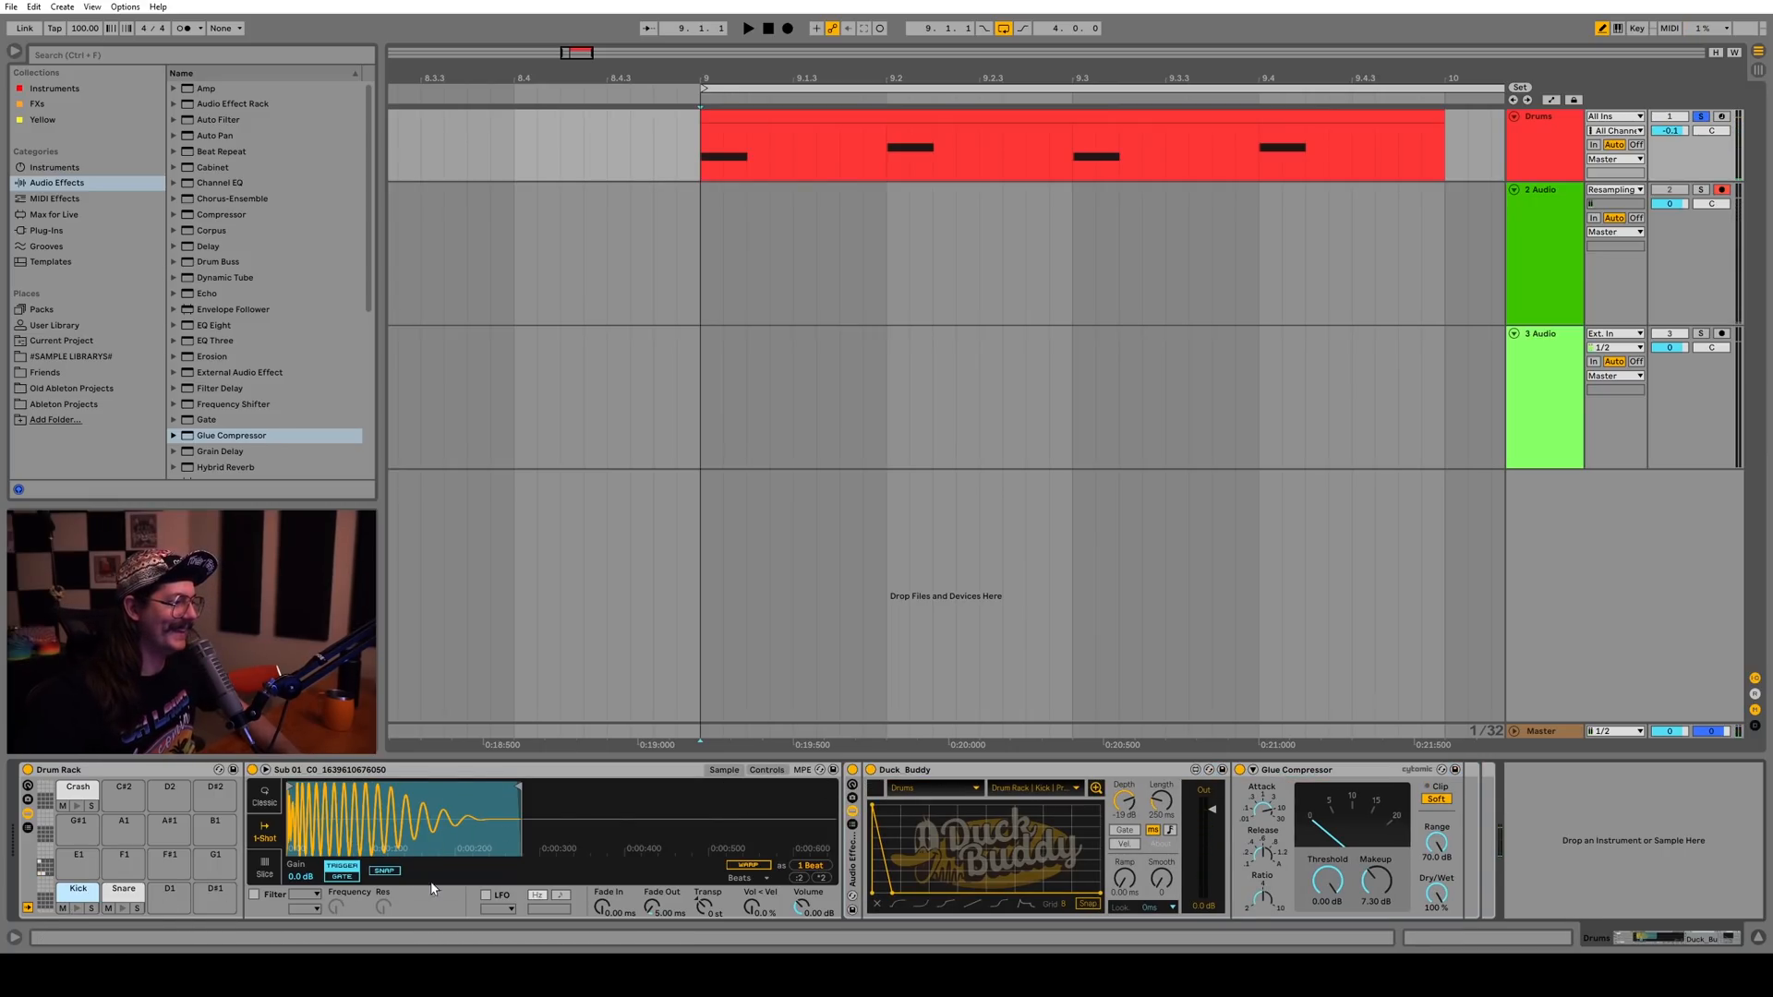
Copy the kick's effect rack to the snare pad and set Duck Buddy's trigger source to the Drum Rack's Snare
left_click(966, 771)
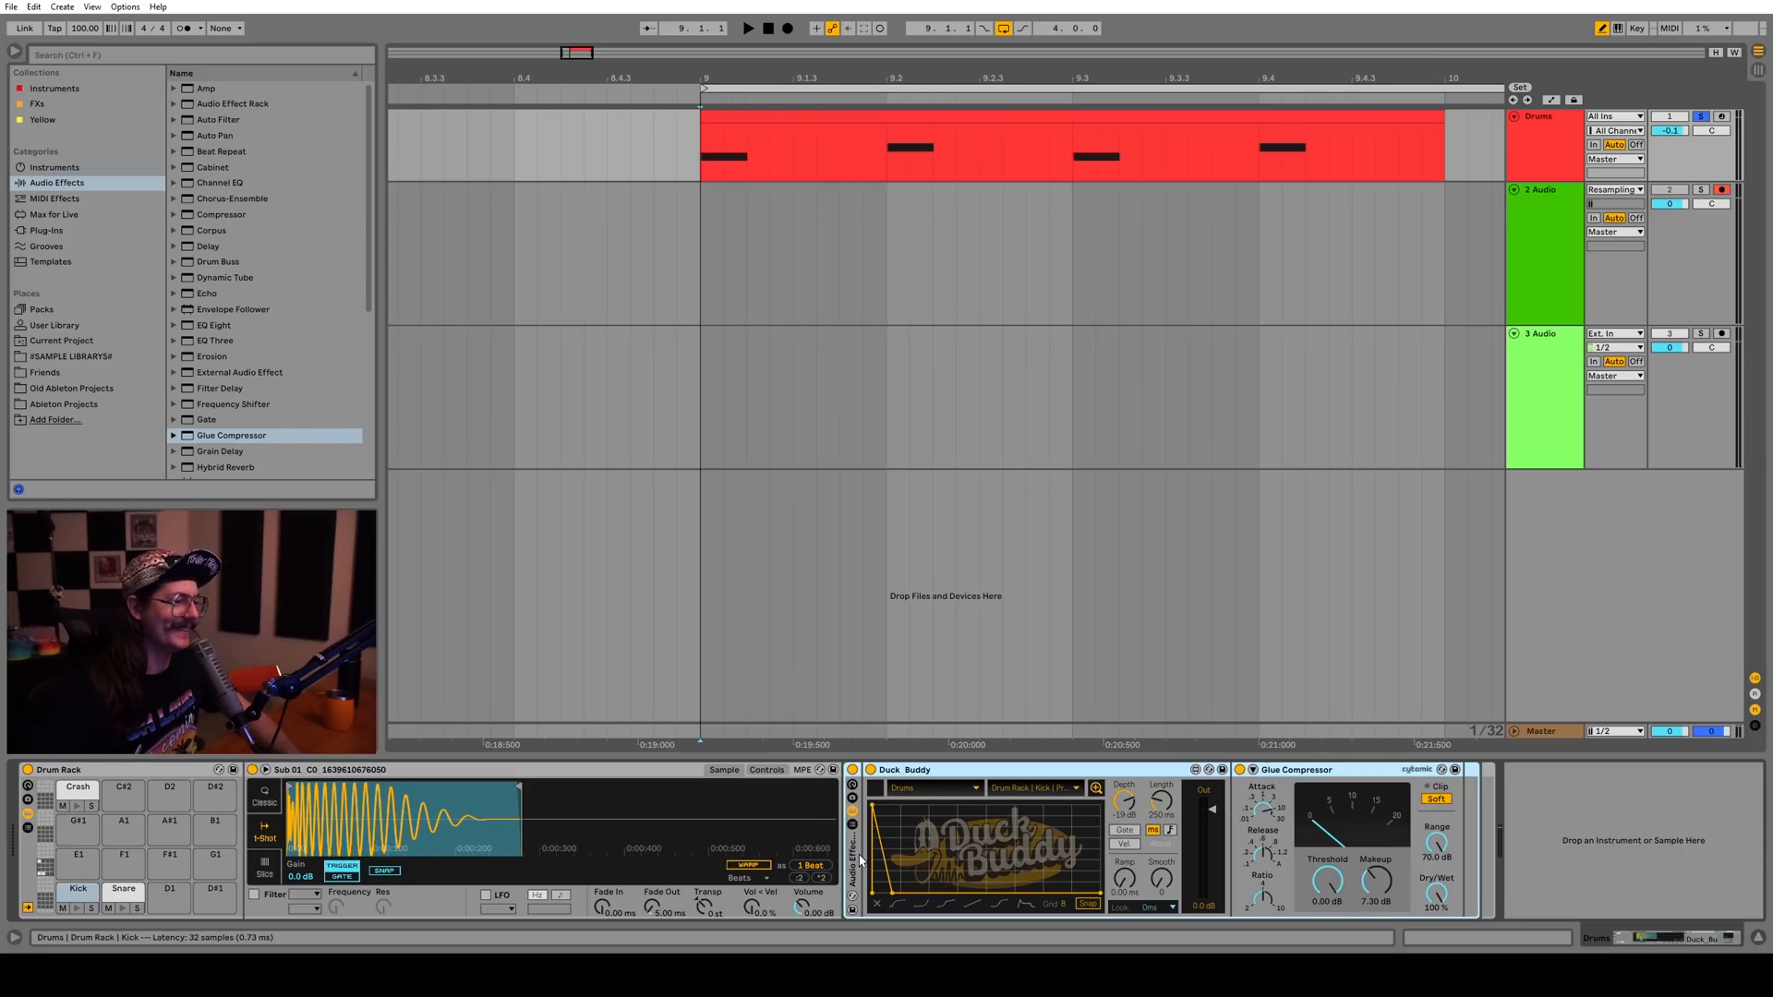
left_click(123, 888)
left_click(657, 787)
left_click(704, 861)
Audition the snare with its effect rack active and bypassed
left_click(124, 910)
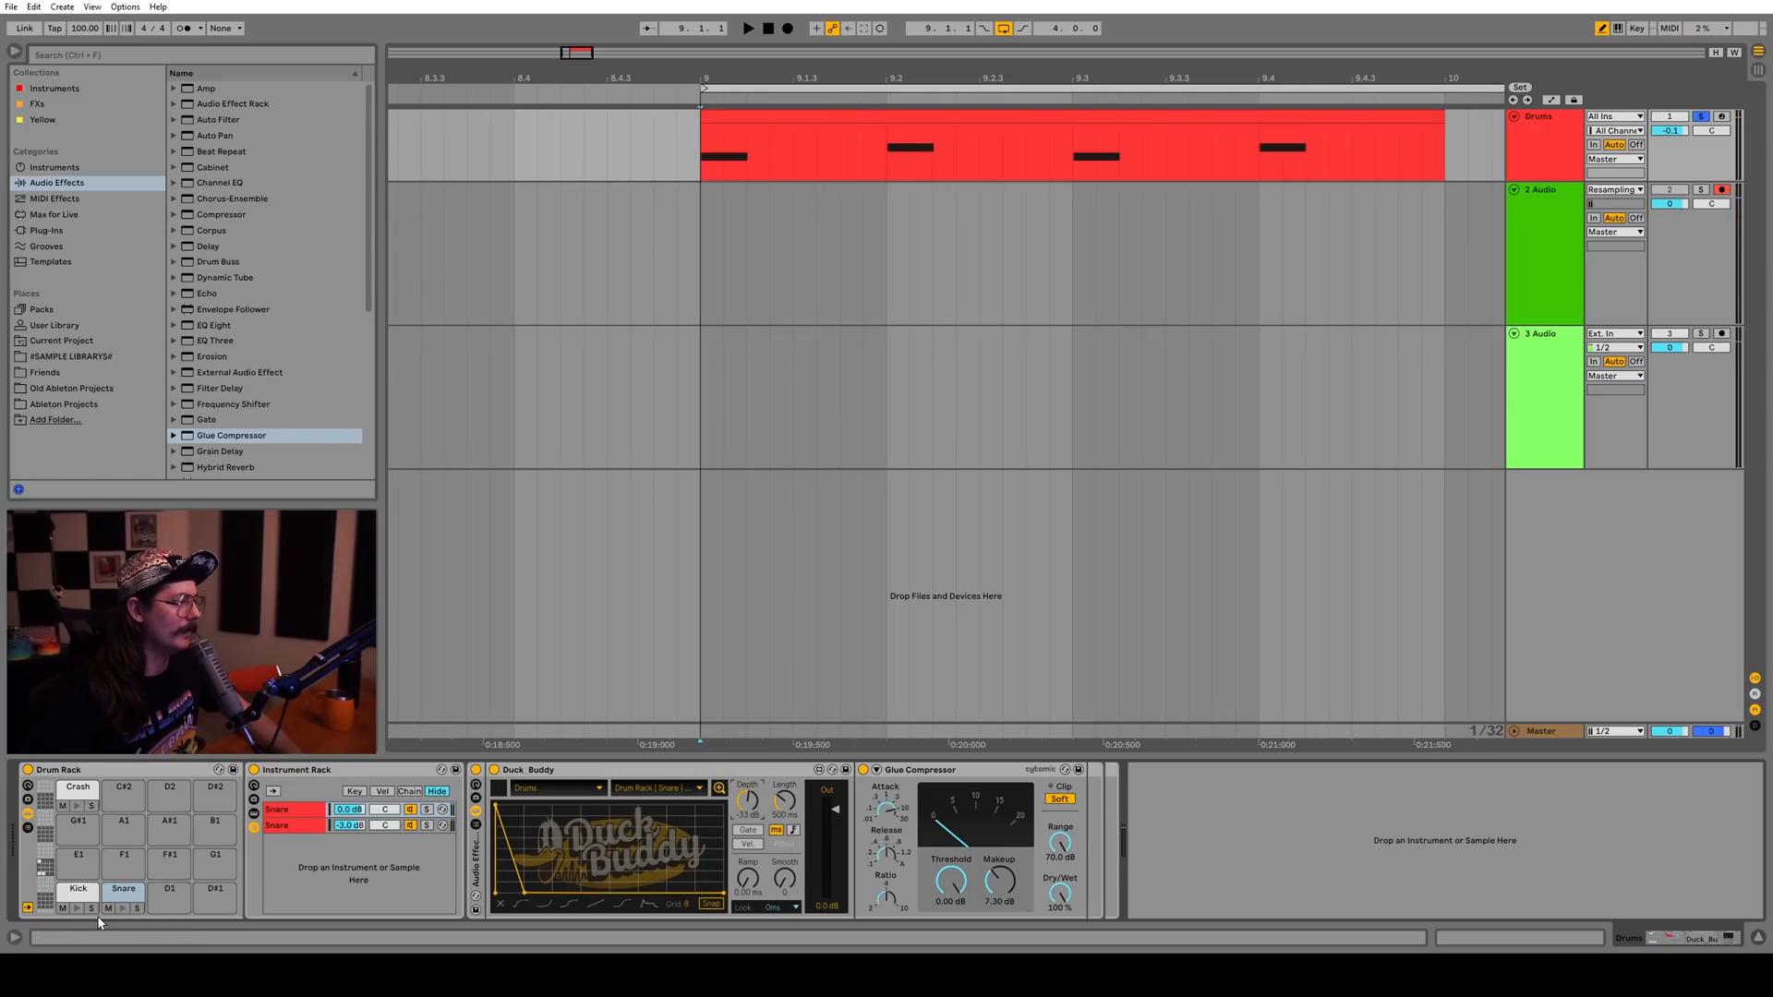
left_click(122, 910)
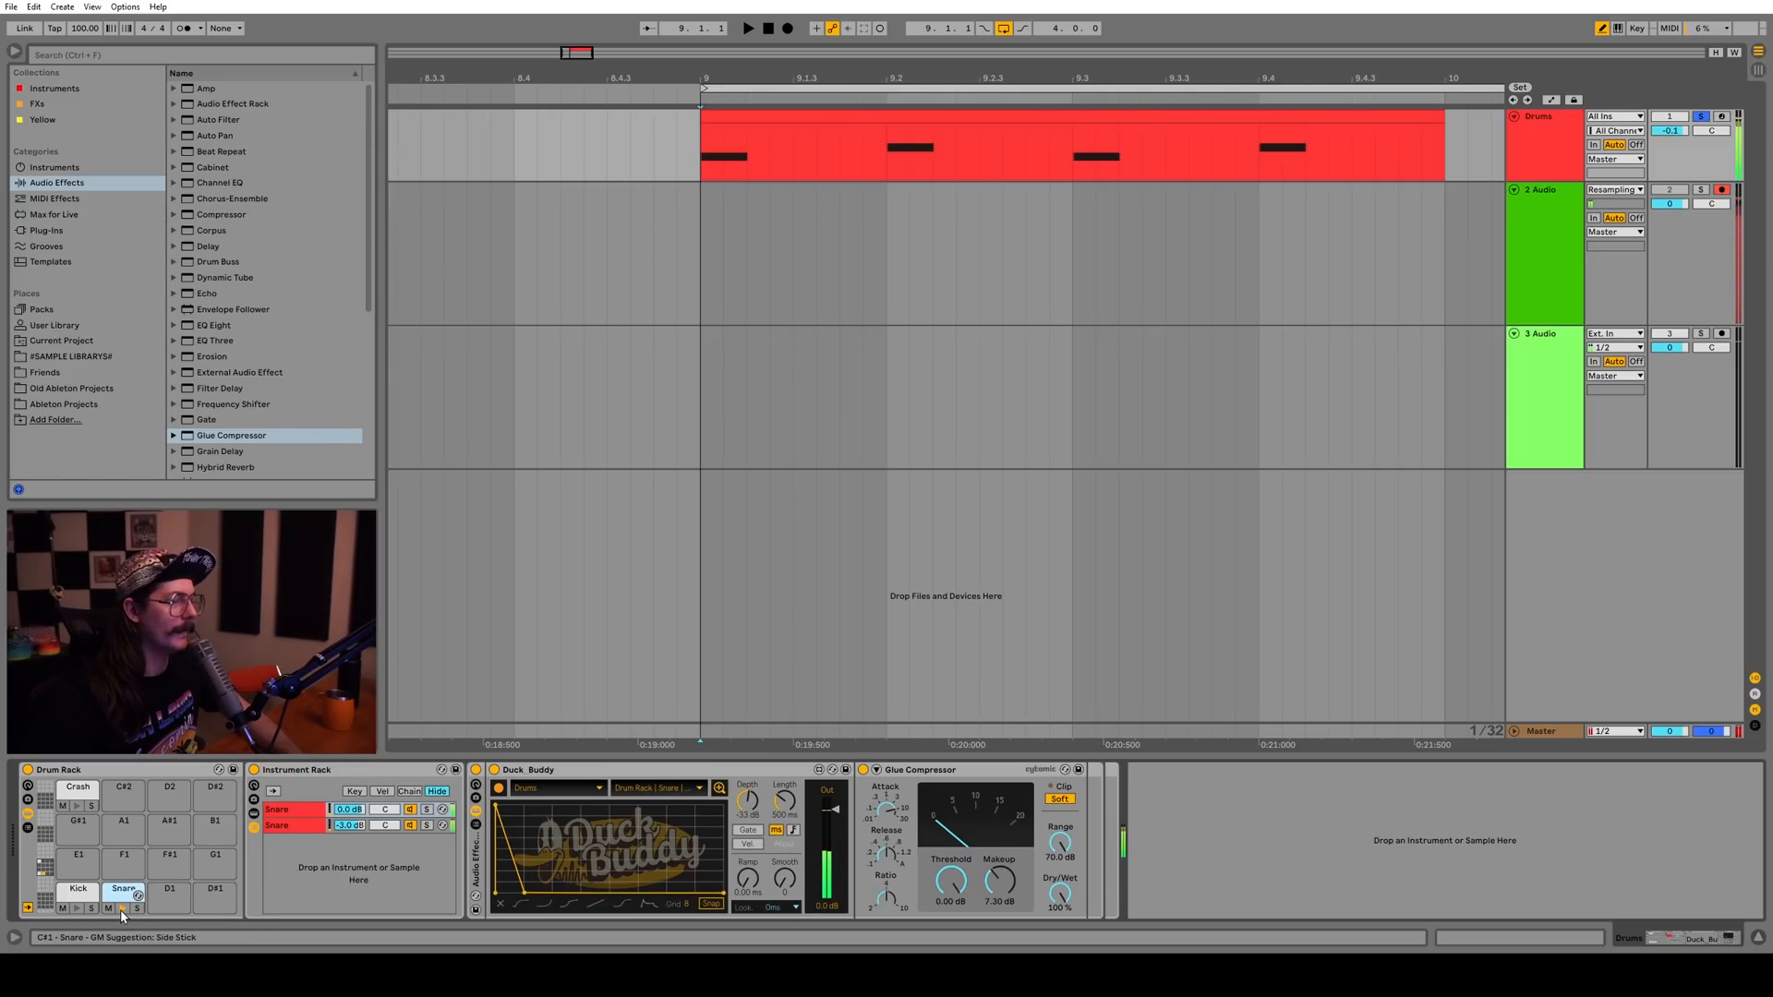
left_click(476, 770)
left_click(121, 910)
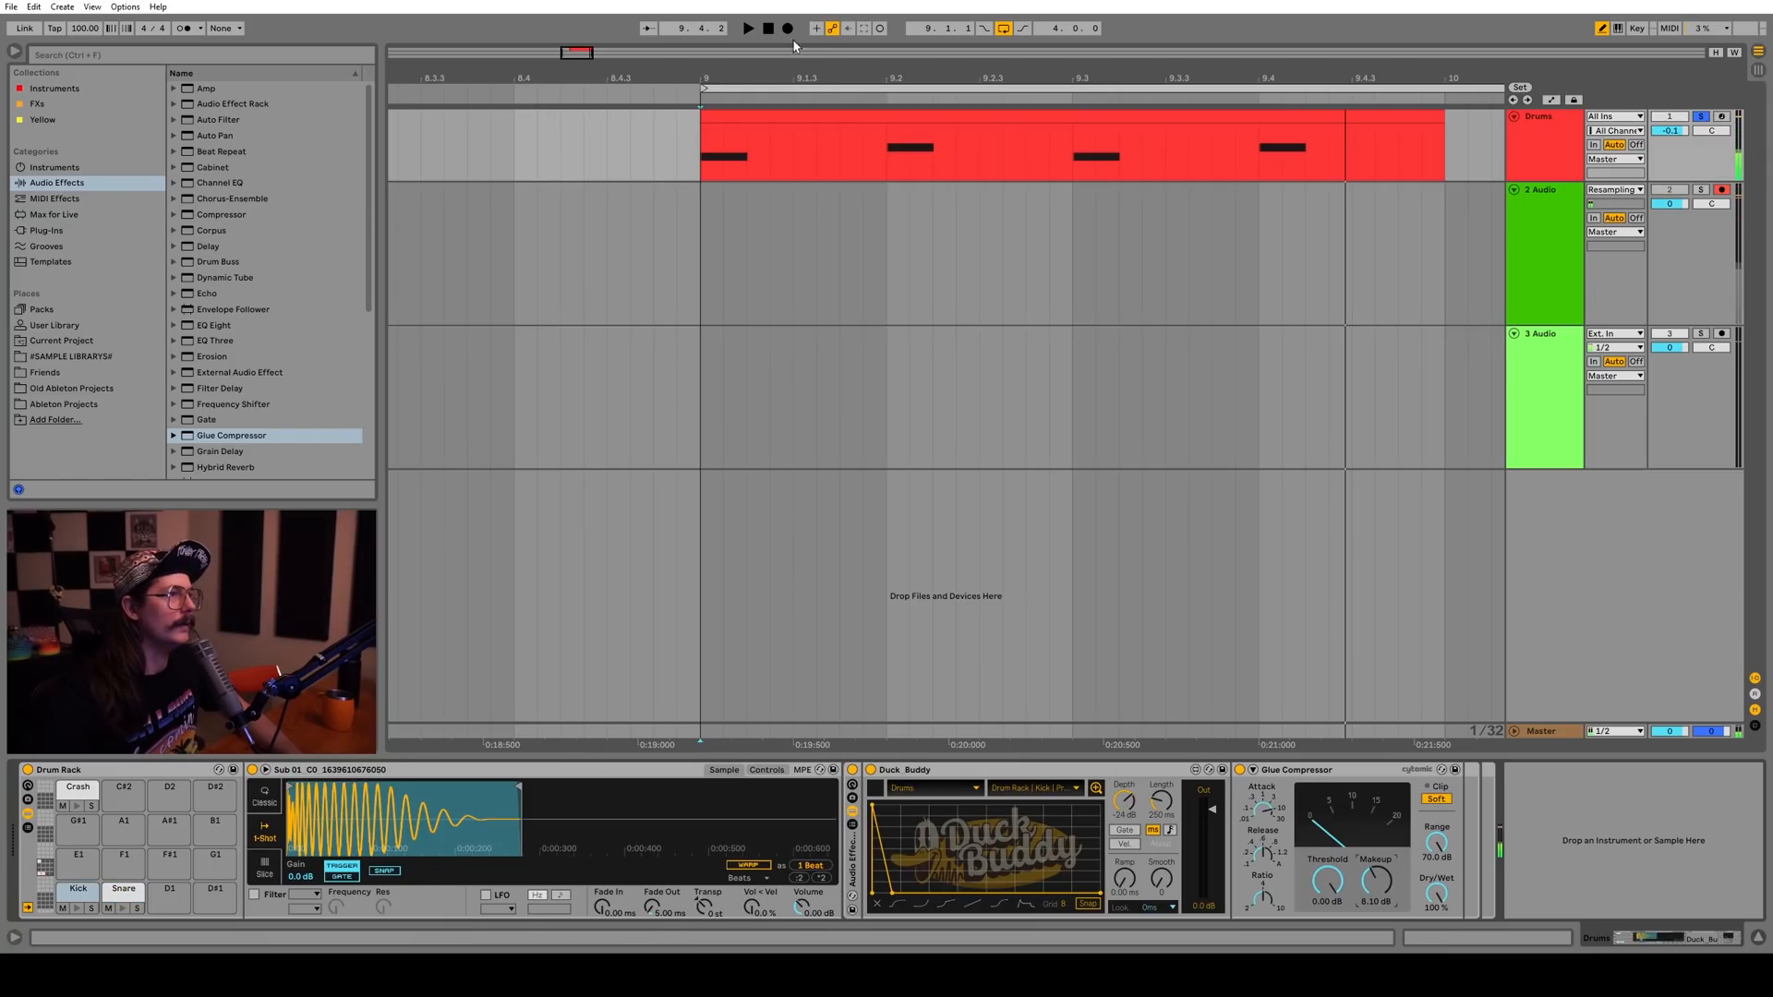
Record the processed drum loop onto the 2 Audio track and move the recorded clip down to the 3 Audio track
left_click(787, 29)
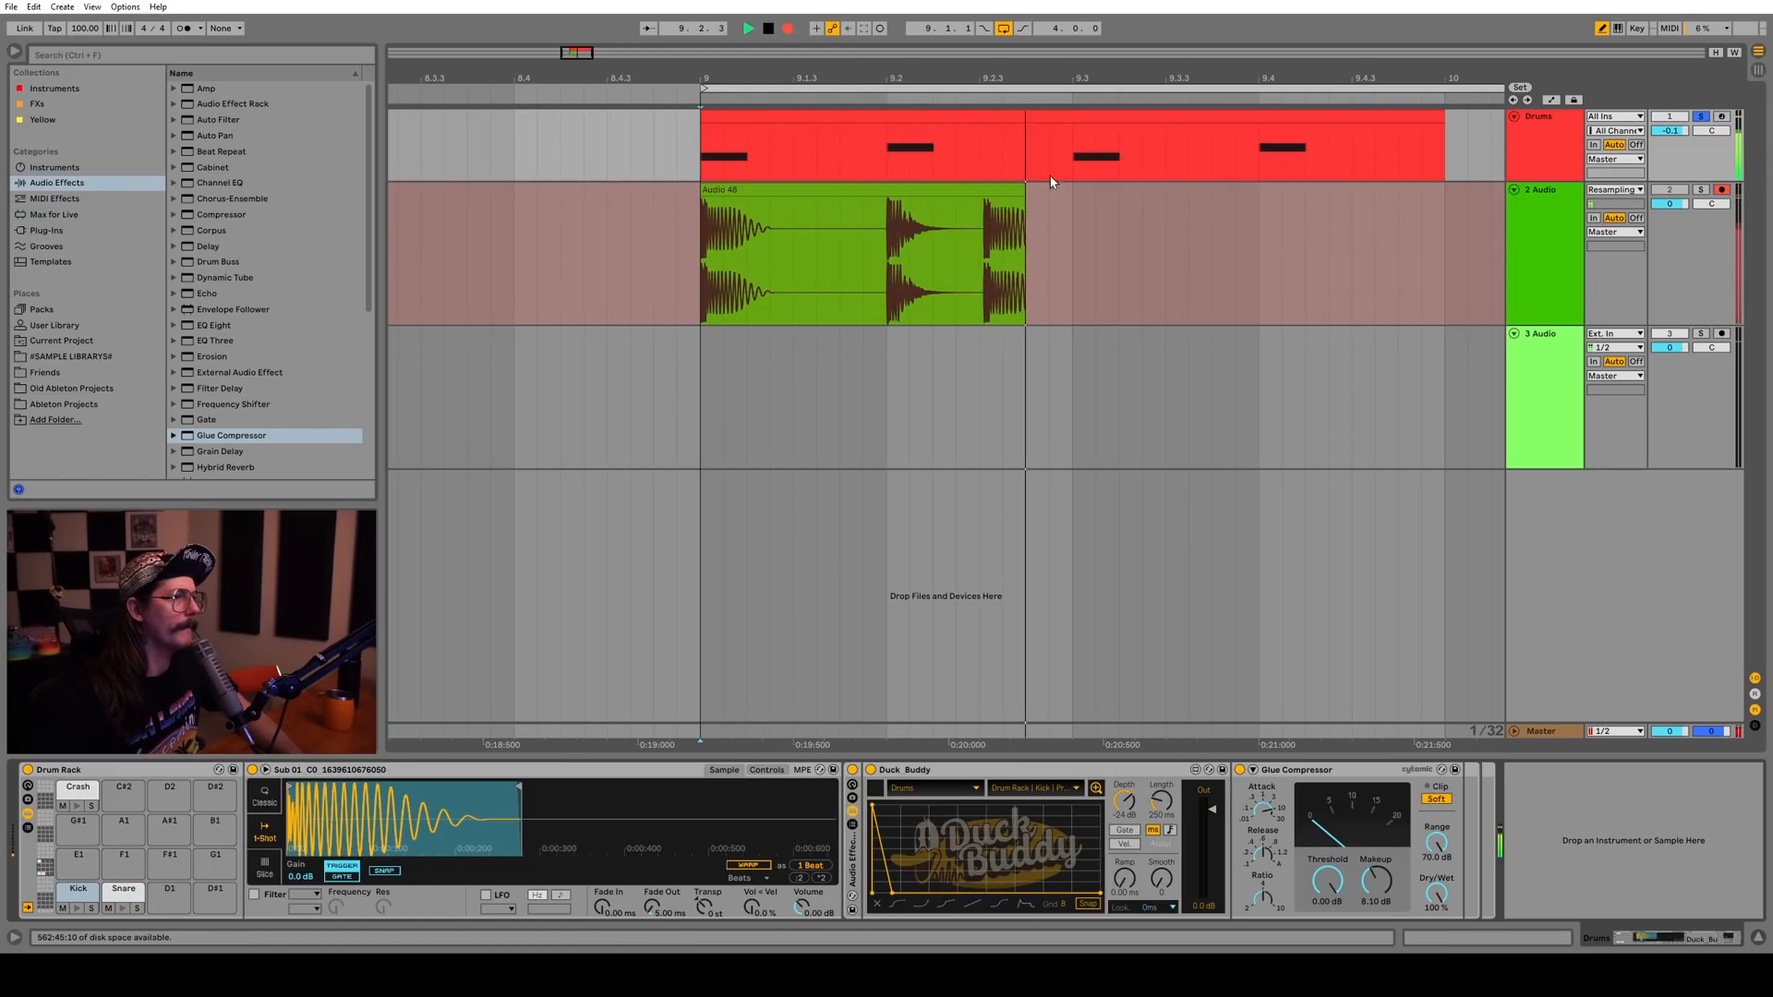
key("space")
left_click_drag(1303, 203, 1330, 346)
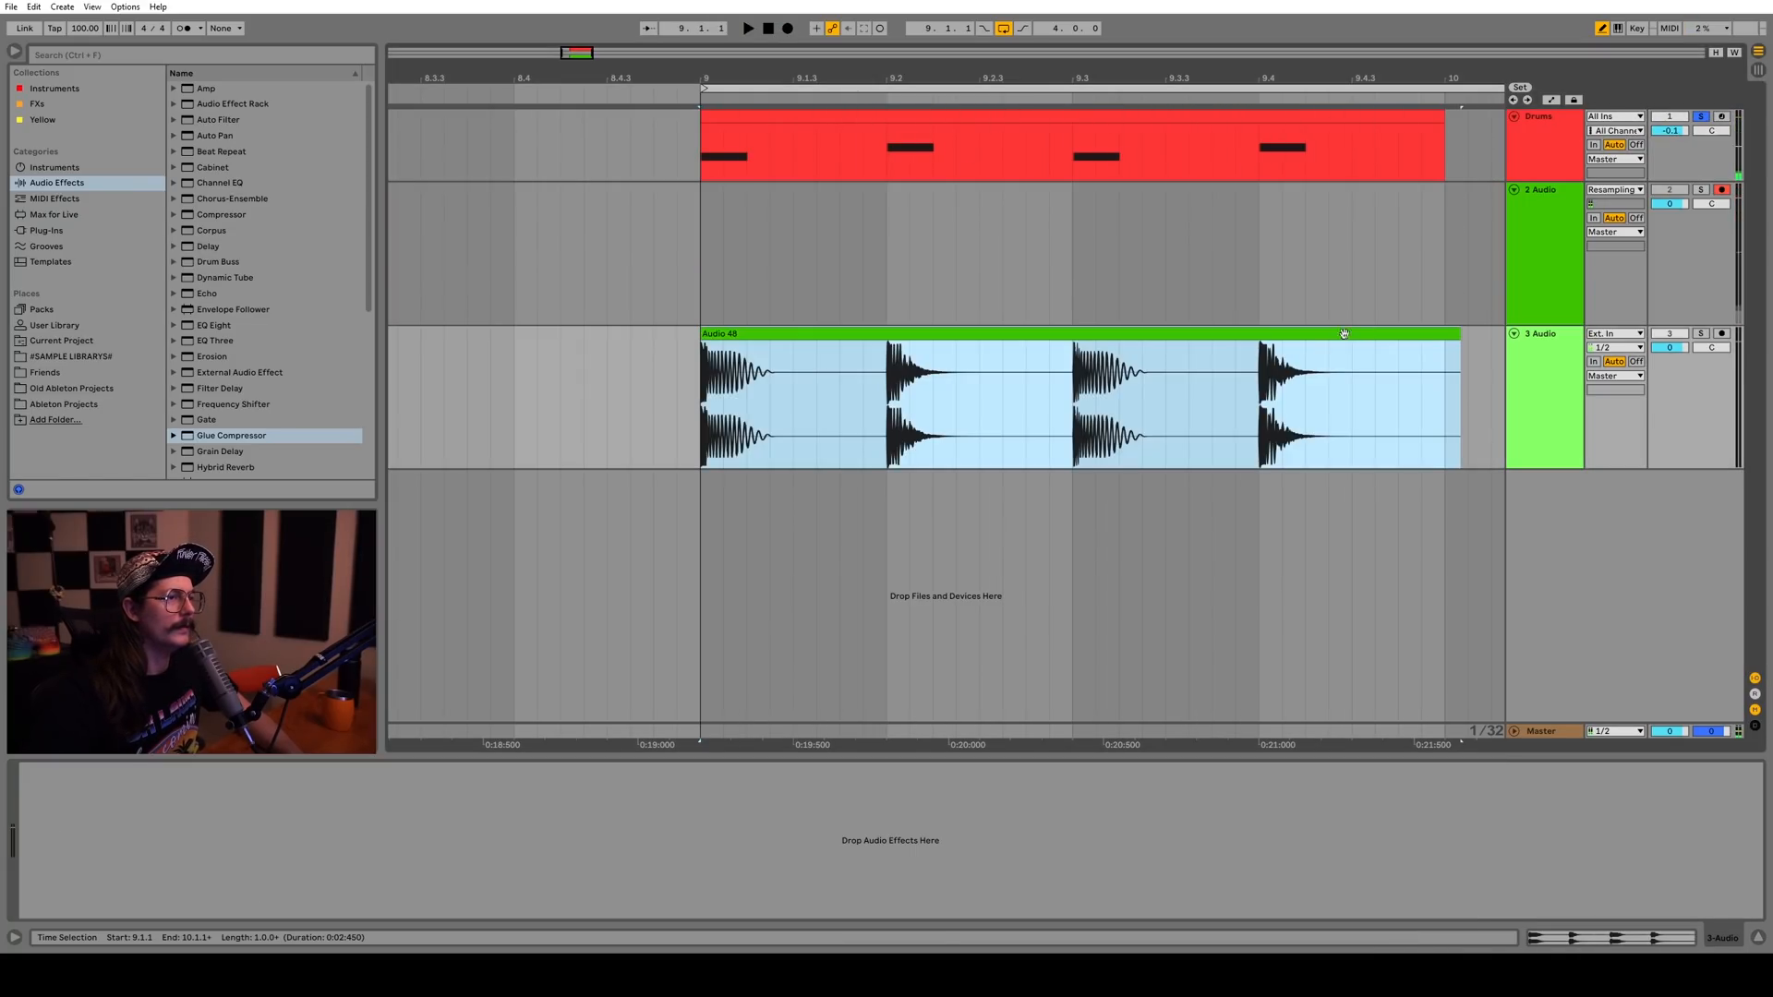
Bypass the kick and snare effect racks and record the unprocessed drum loop onto the 2 Audio track
left_click(1573, 142)
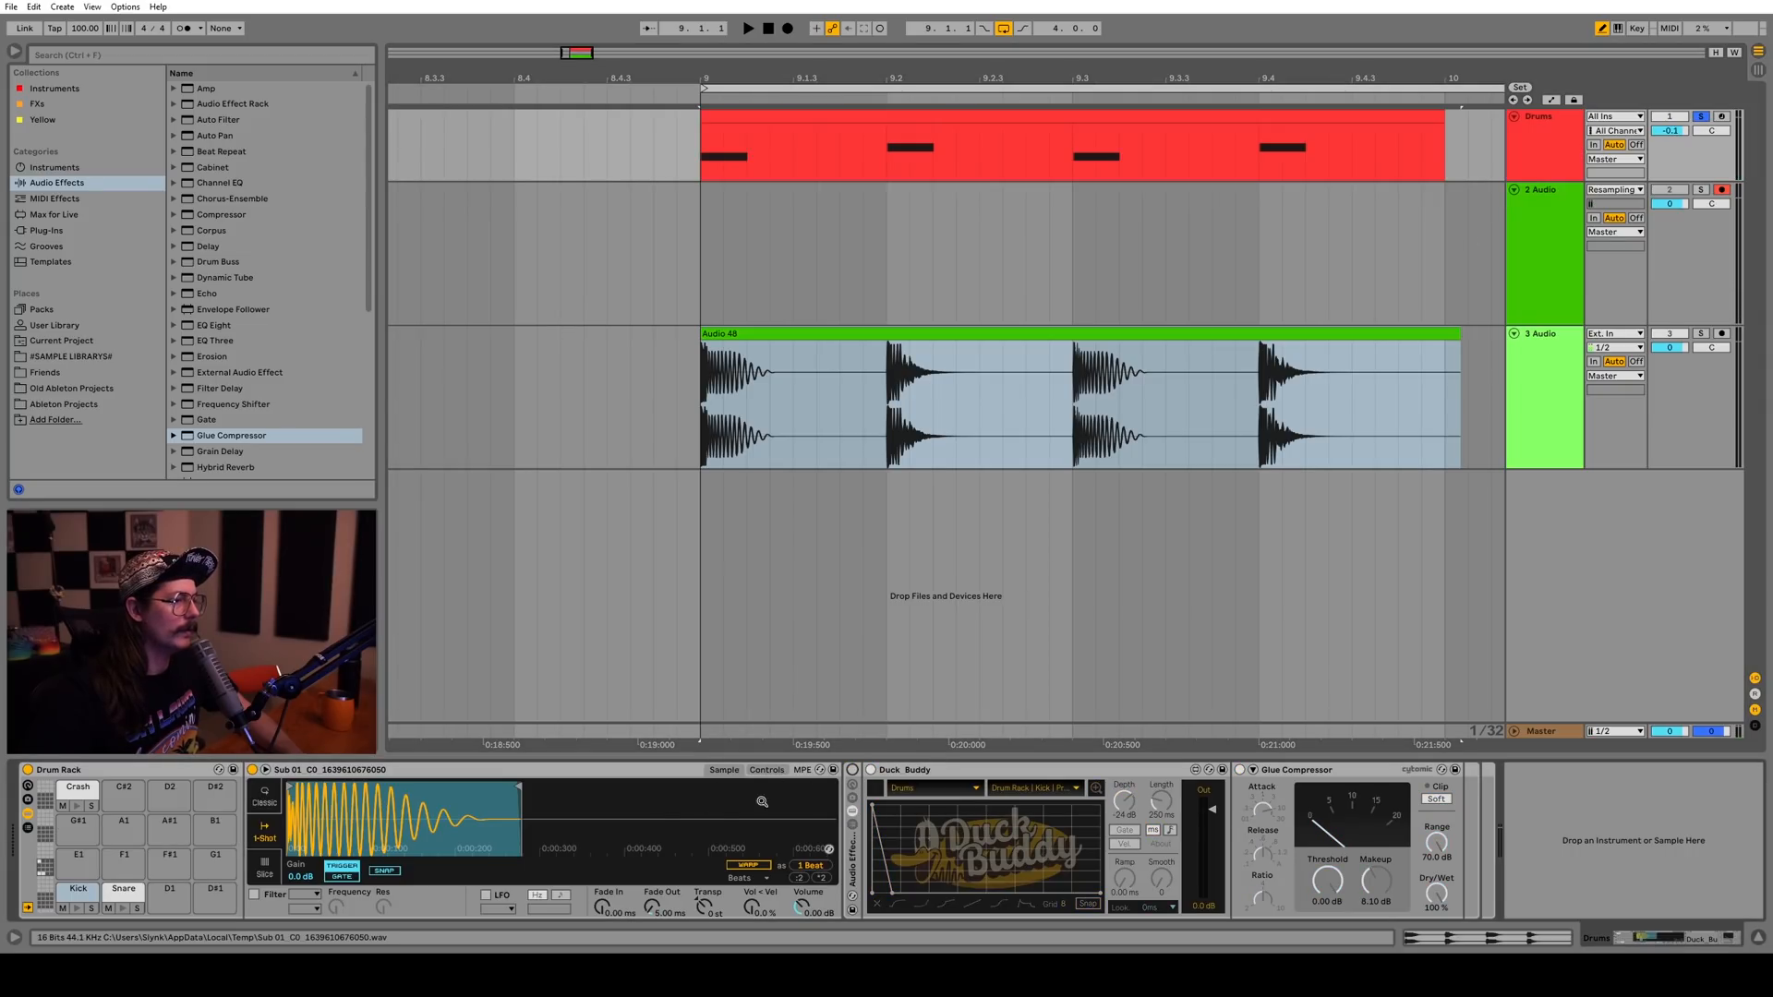
left_click(136, 896)
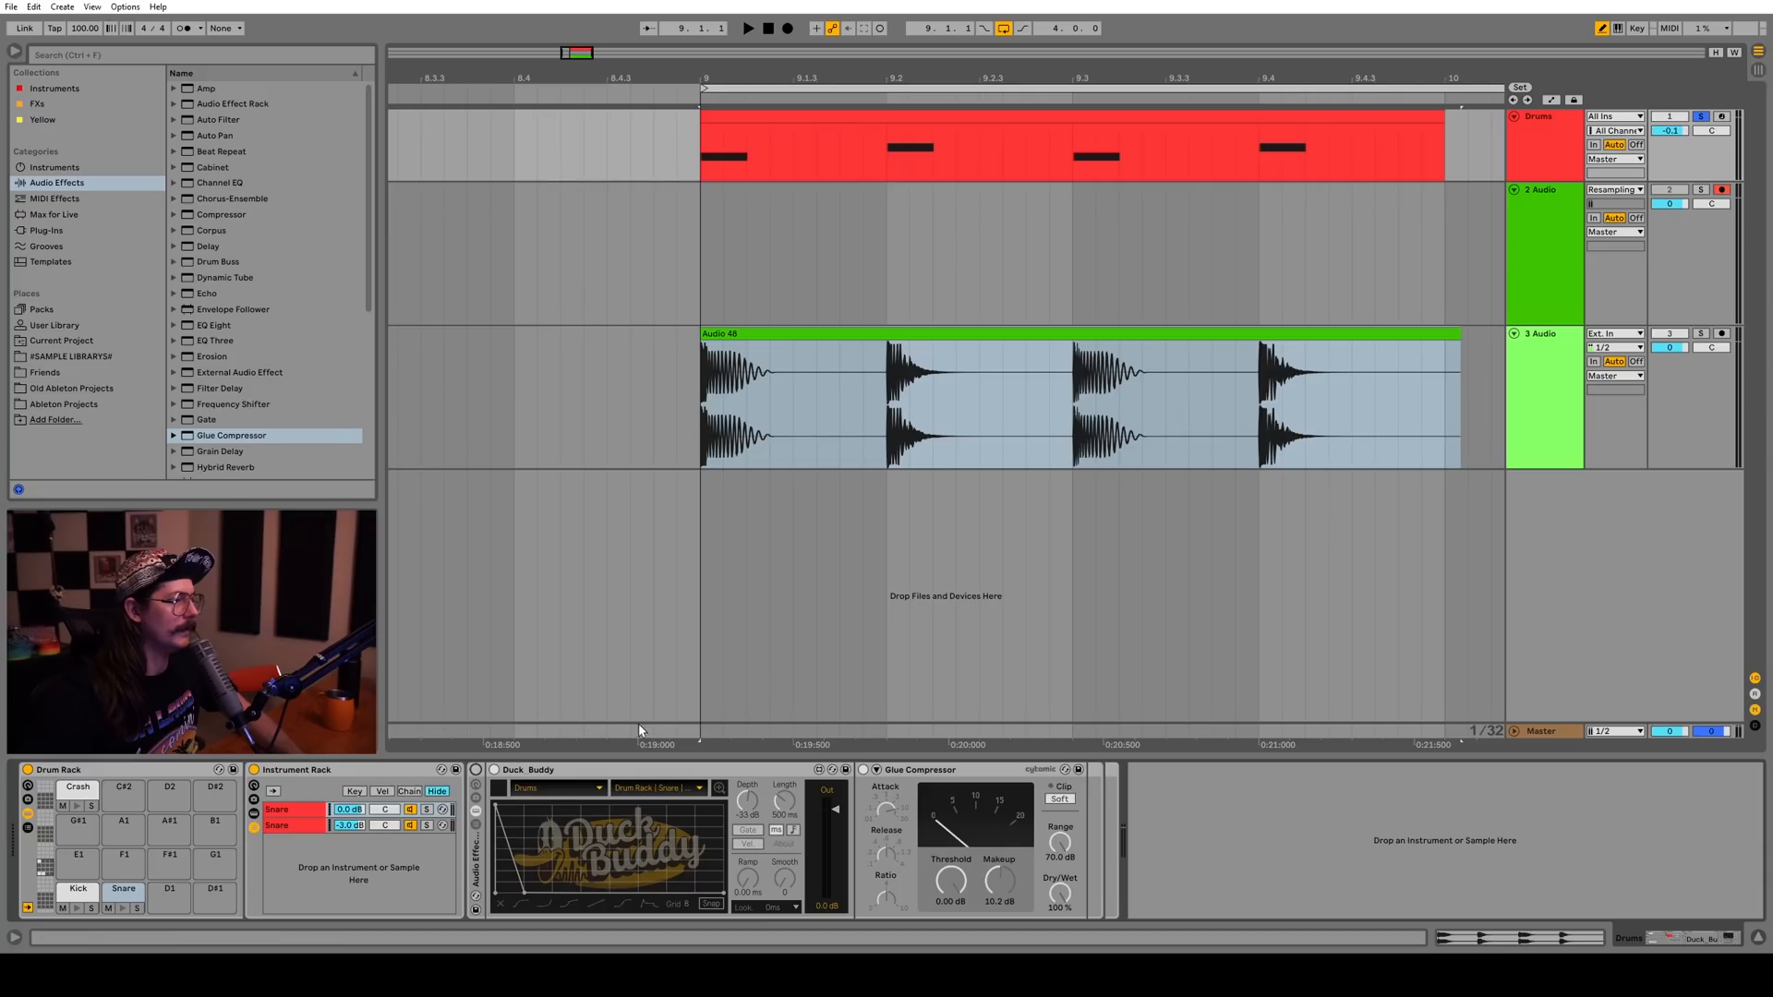
key("F9")
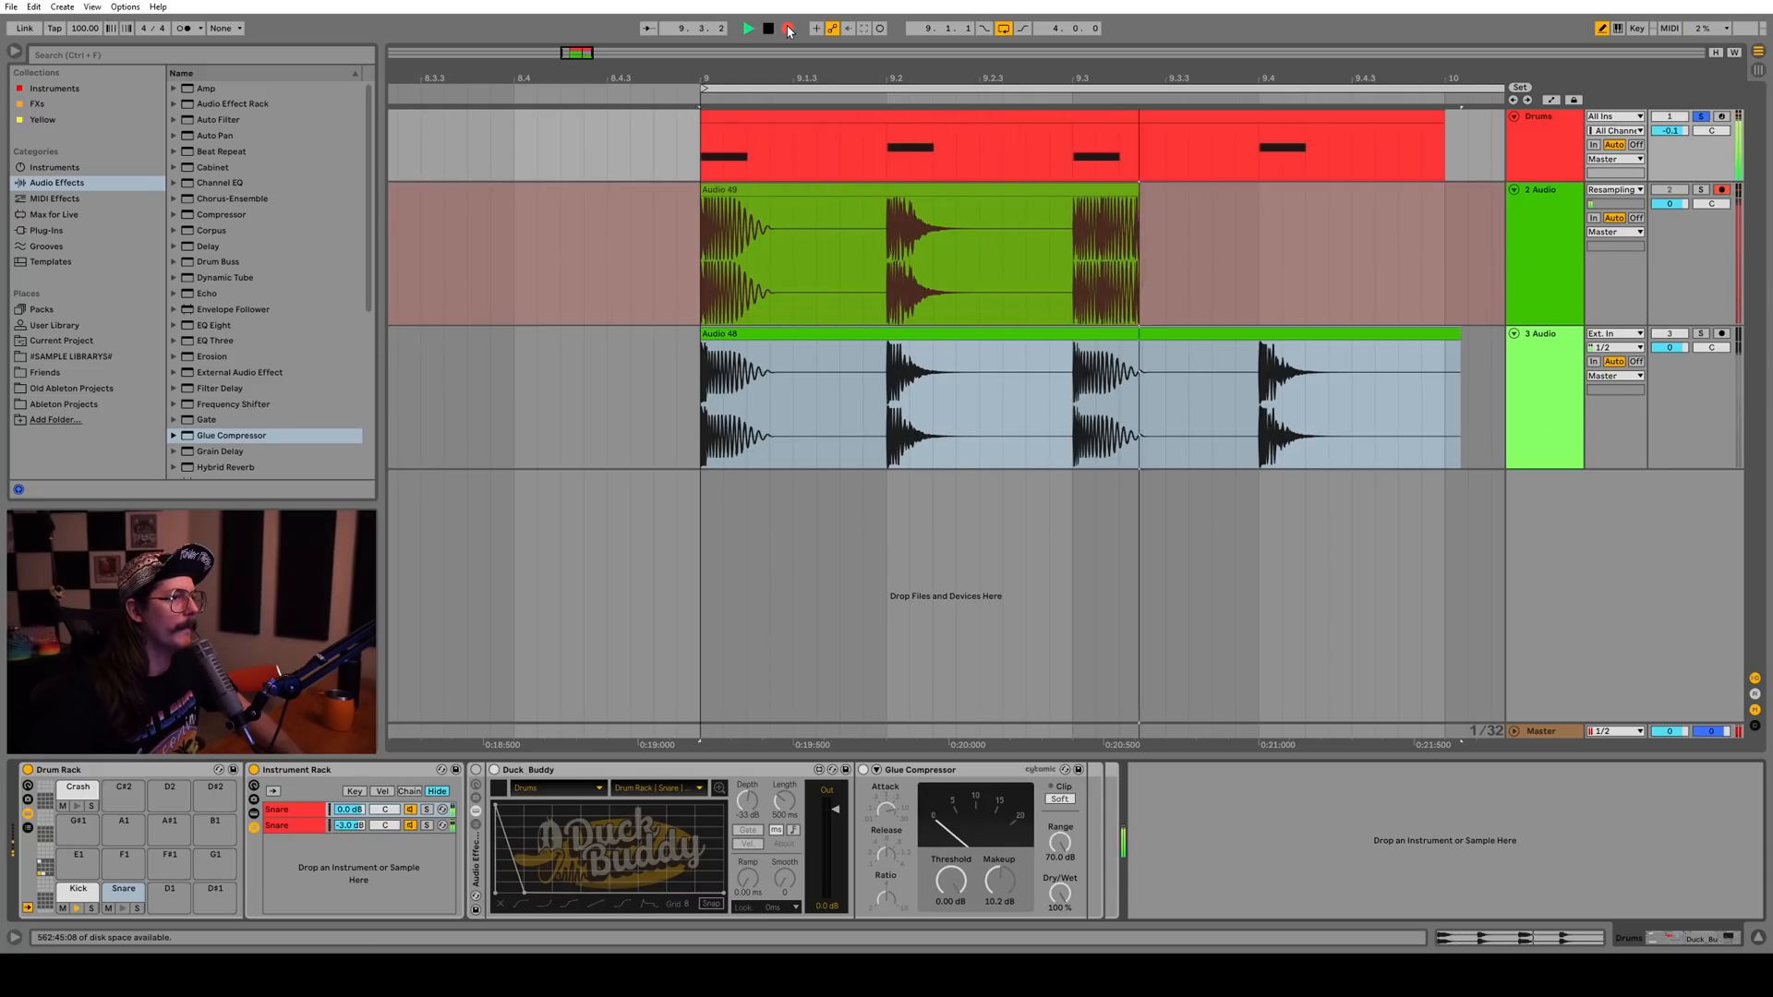
key("space")
Increase the height of both audio tracks together for a larger waveform view
left_click(1544, 259)
left_click(1548, 389, "shift")
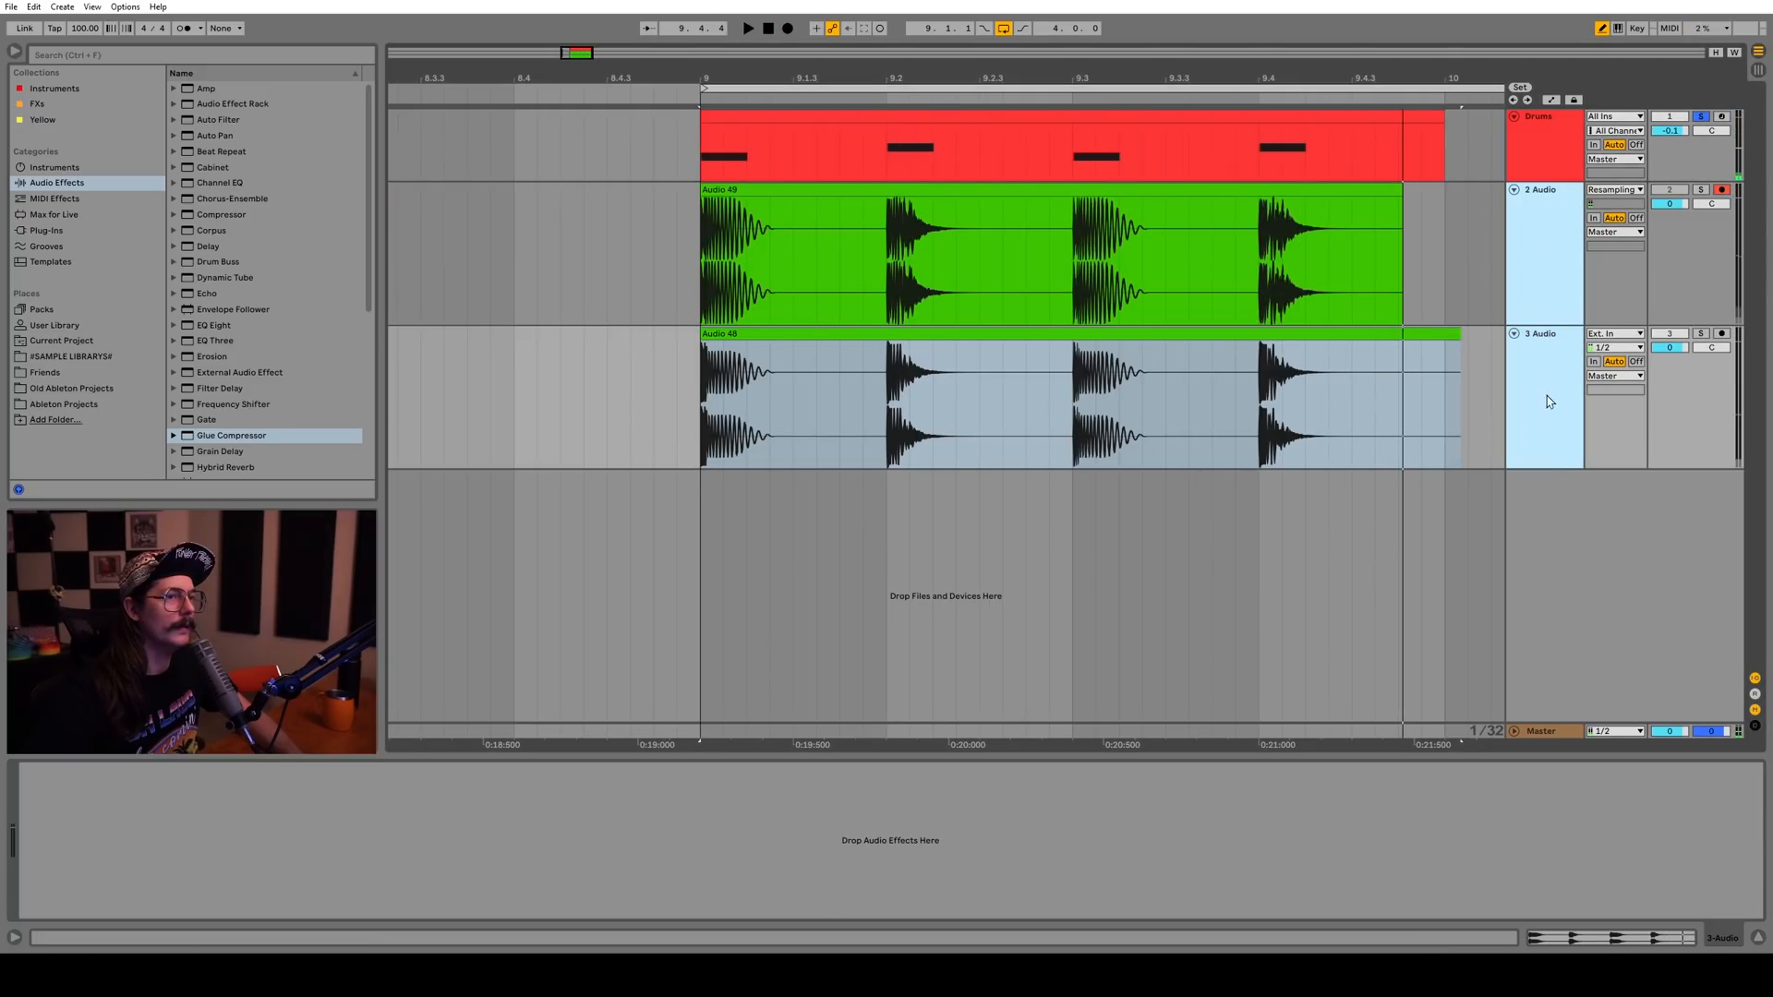
left_click_drag(1554, 470, 1548, 580)
Compare the kick and snare transients in the unprocessed and processed recordings up close
scroll(1227, 352, "up", 1)
left_click_drag(750, 71, 815, 138)
left_click_drag(690, 460, 711, 460)
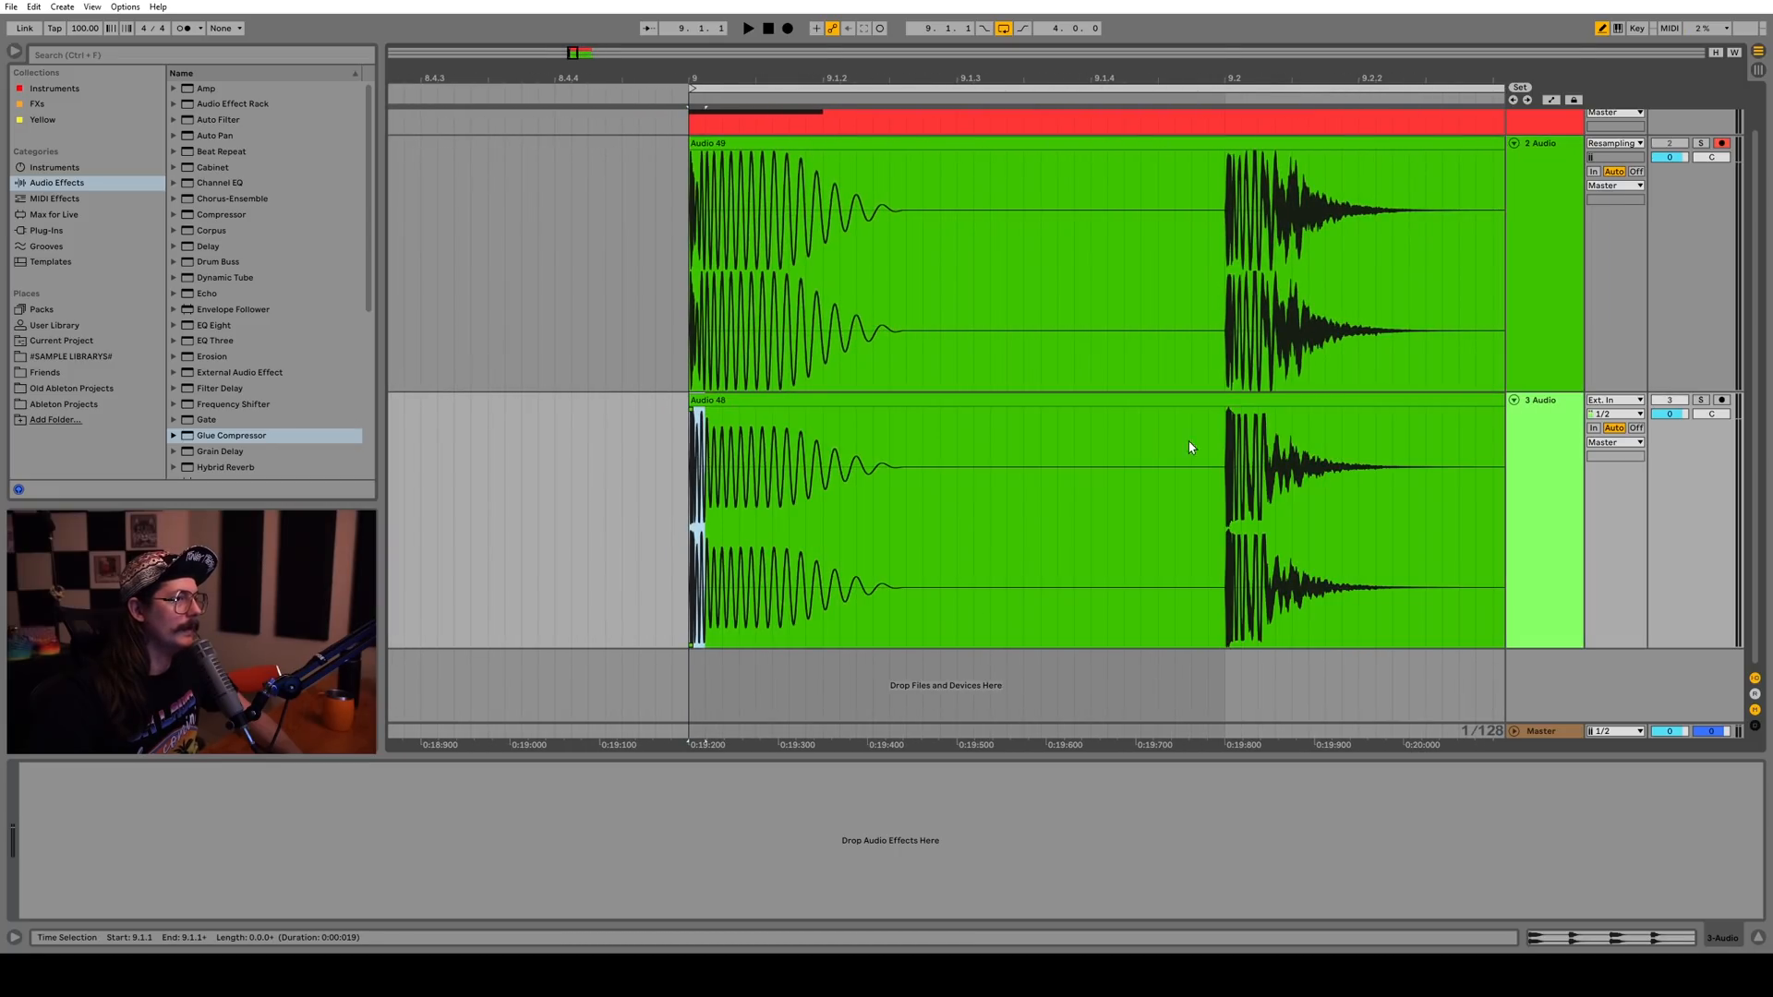
left_click_drag(1231, 480, 1242, 480)
left_click_drag(1280, 78, 1147, 83)
left_click_drag(964, 467, 1244, 462)
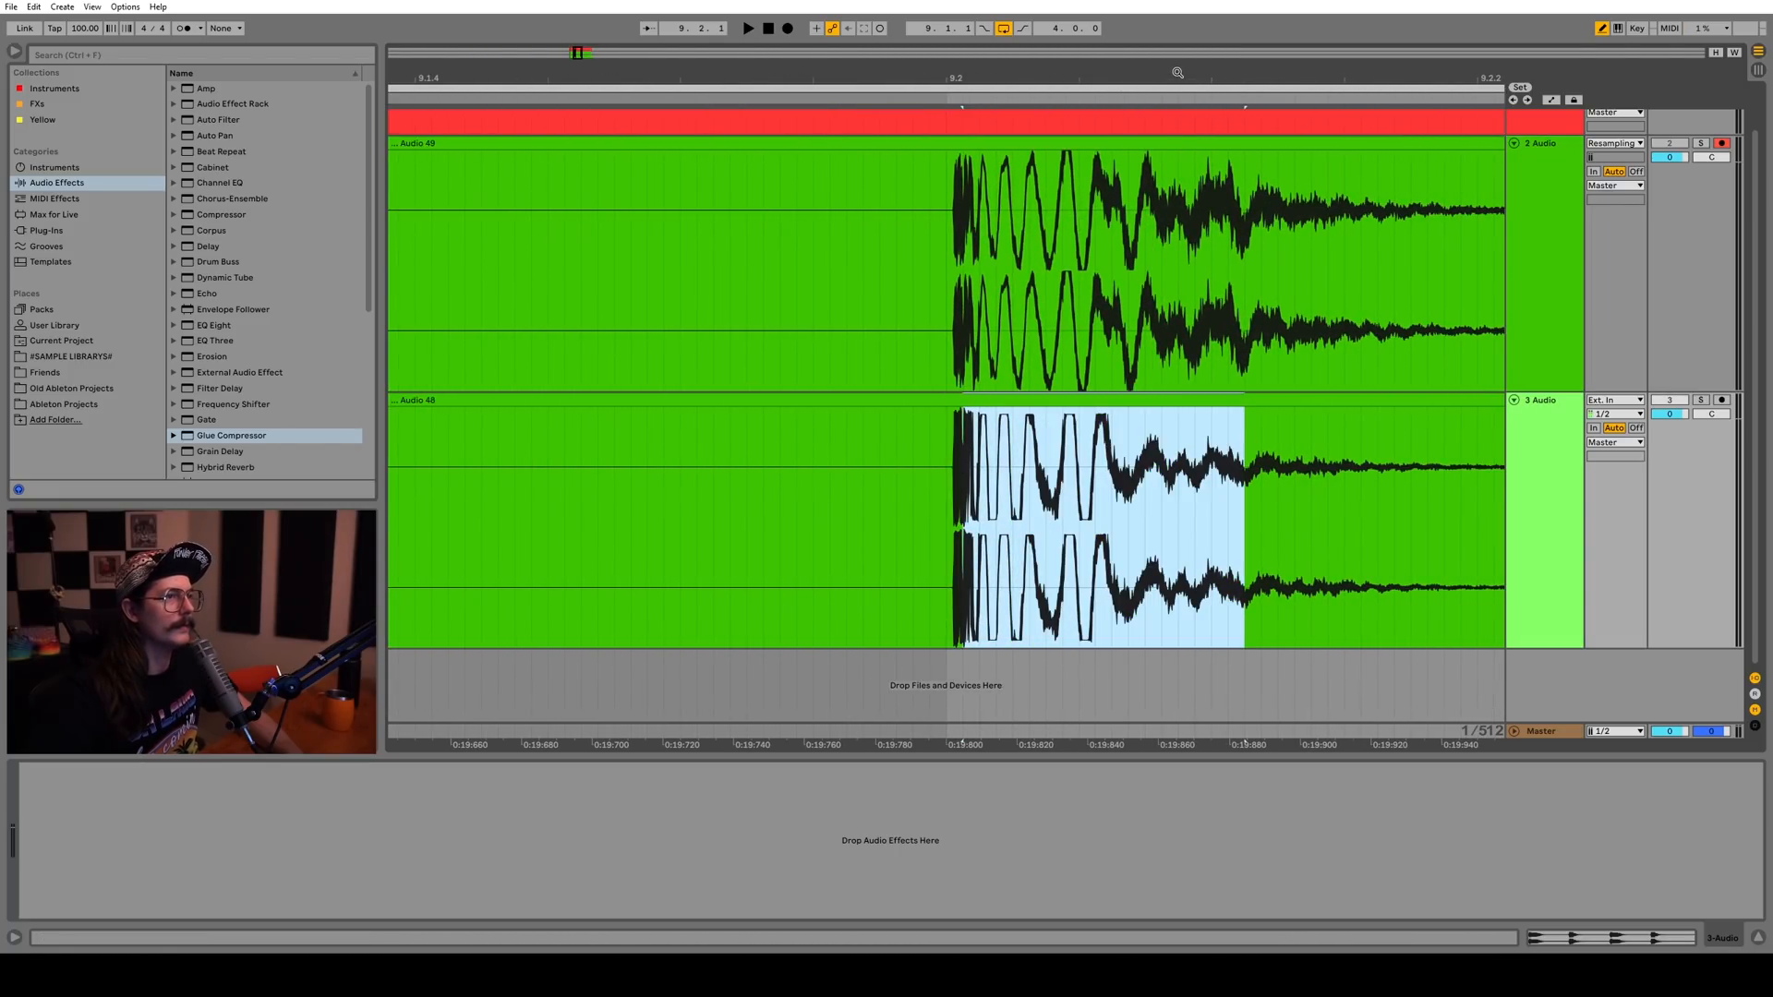
left_click_drag(1178, 72, 1178, 64)
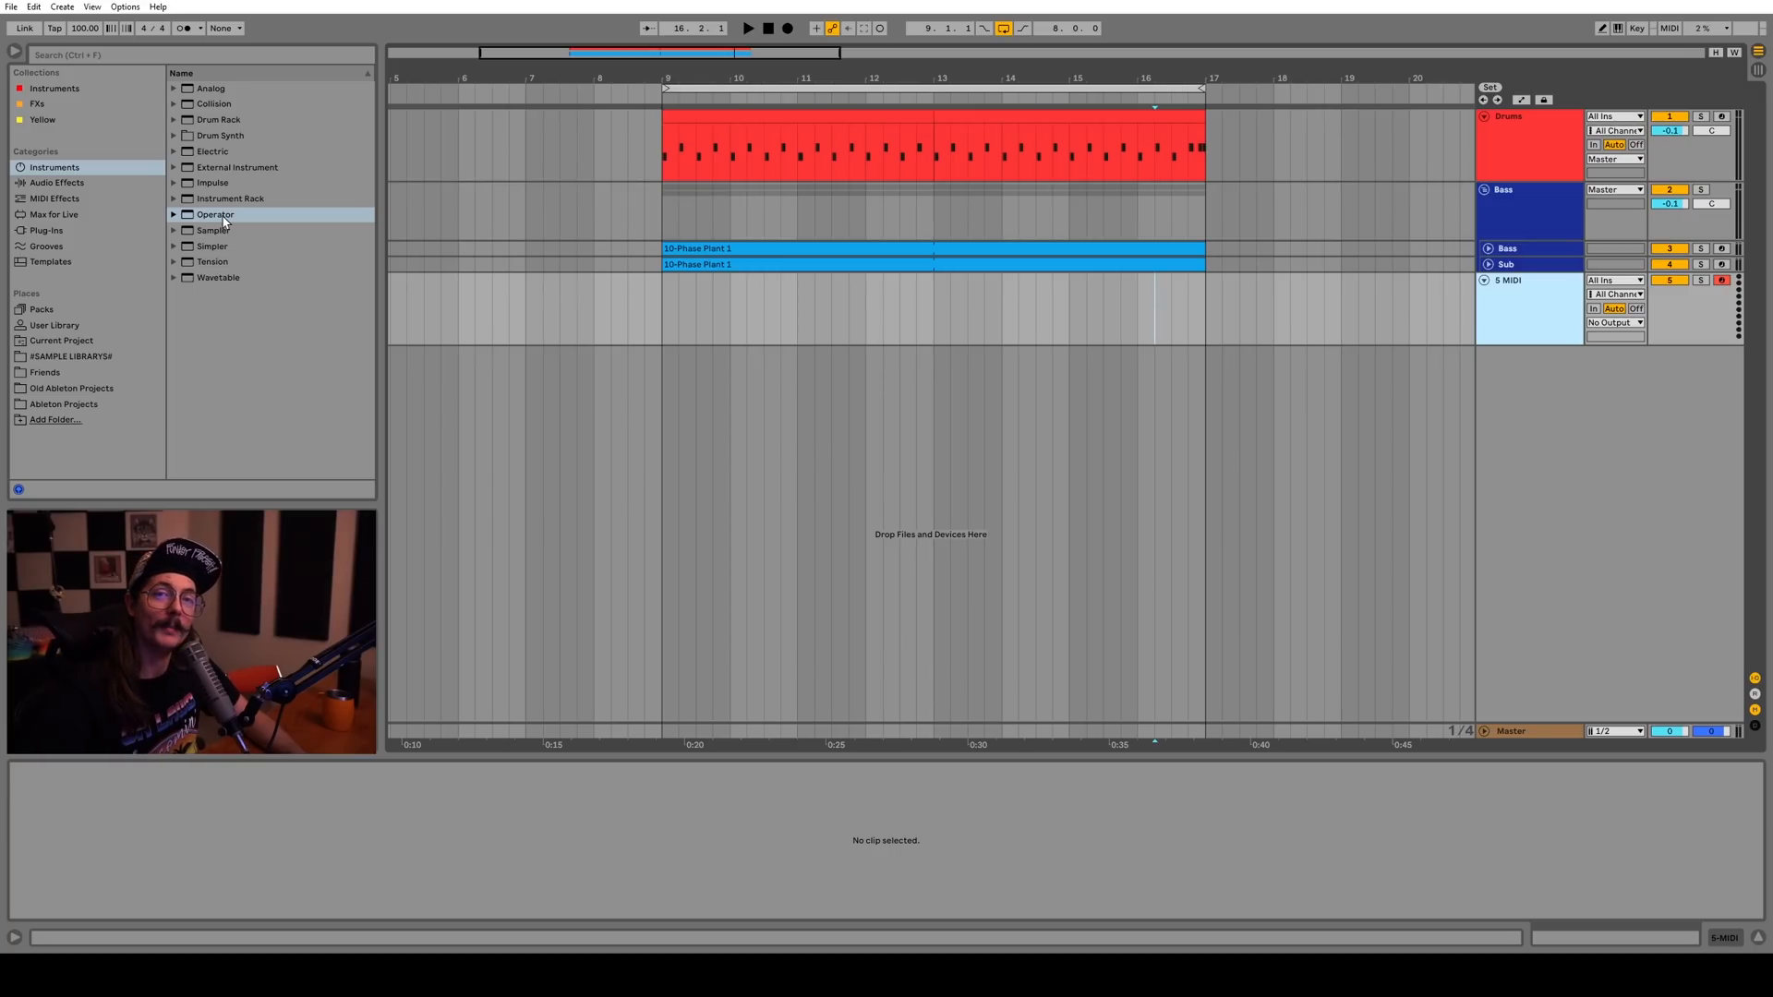
Add Operator to the empty MIDI track and switch off its oscillators B, C and D
left_click_drag(223, 218, 277, 228)
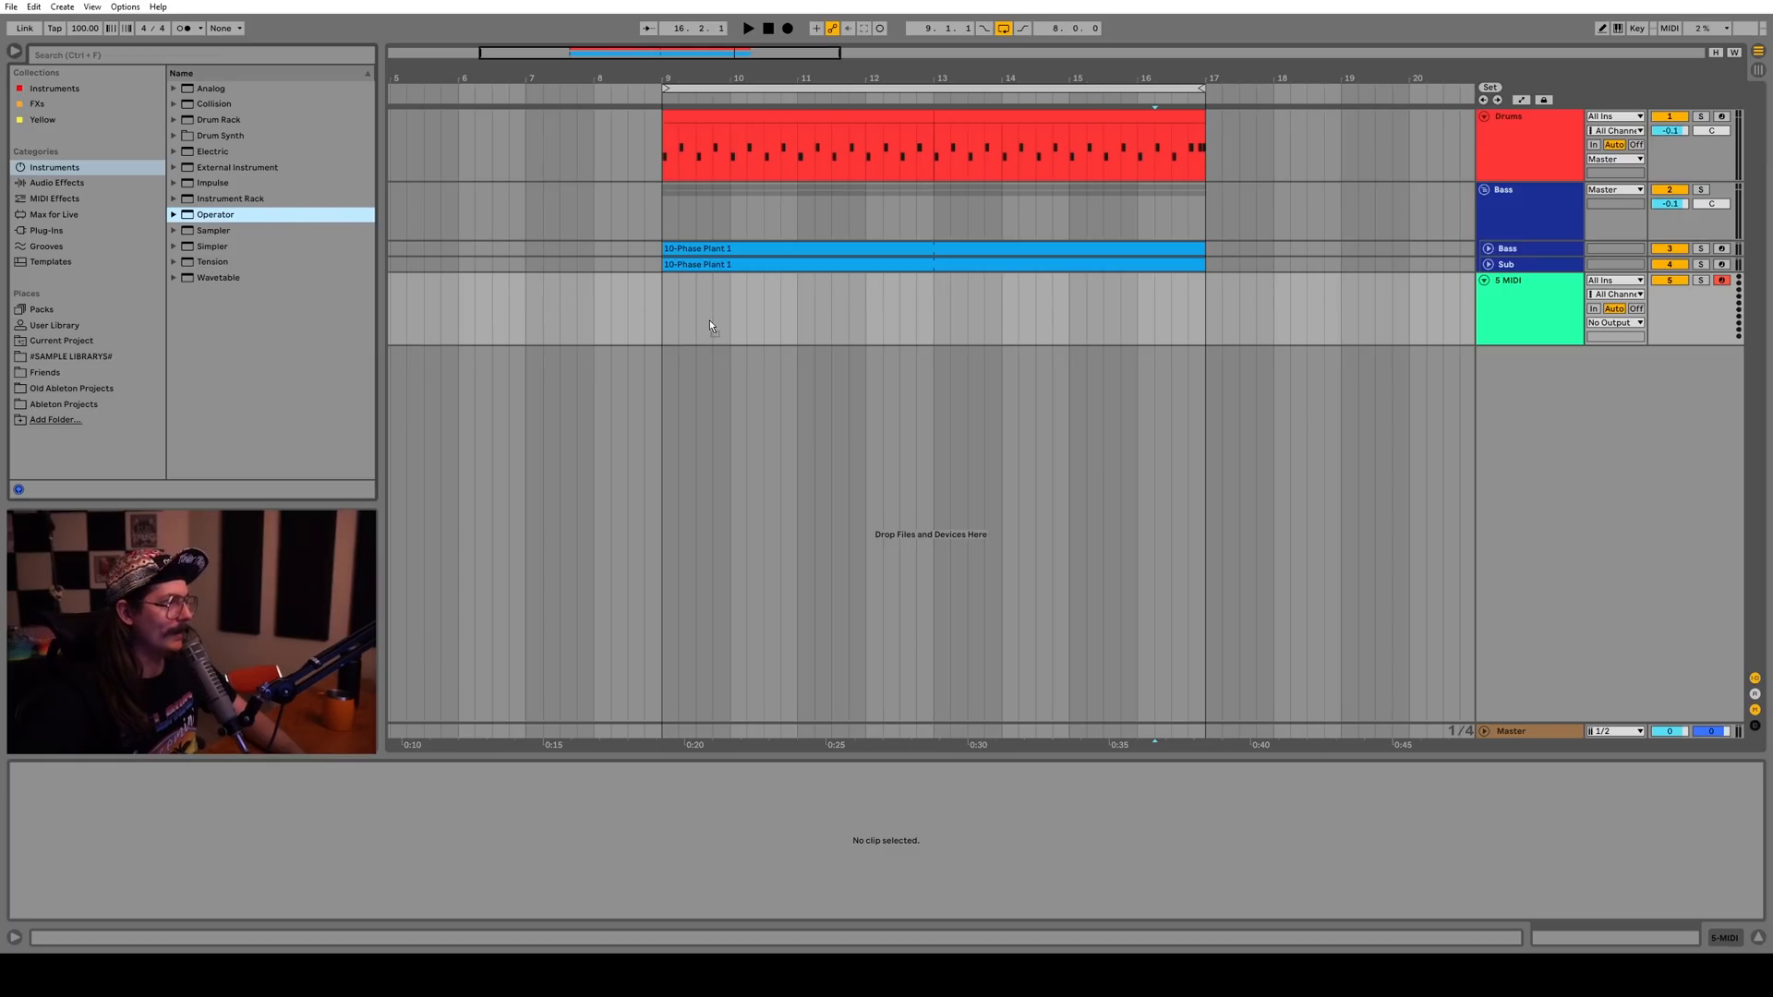
left_click_drag(702, 321, 700, 328)
left_click(184, 866)
left_click(184, 829)
left_click(184, 793)
Give Operator's oscillator A the Square D wave and a fixed frequency, and reset the track's volume to 0 dB
left_click(174, 895)
left_click(369, 856)
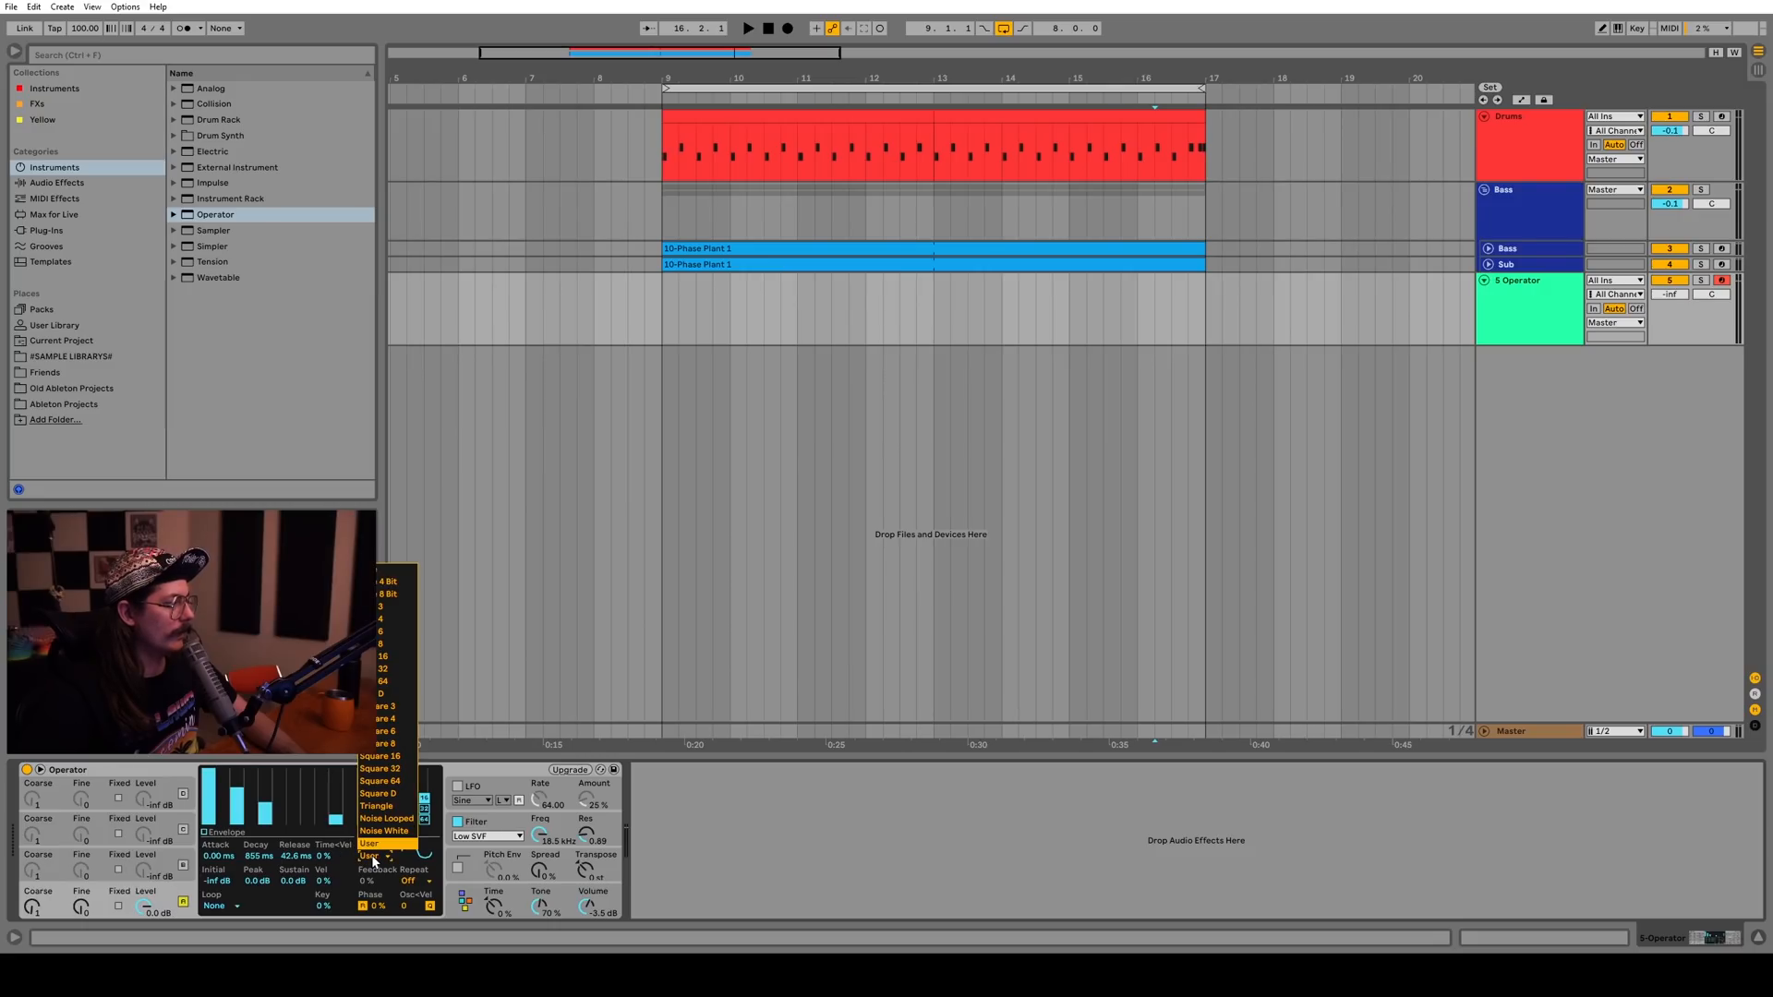
left_click(398, 802)
left_click(118, 906)
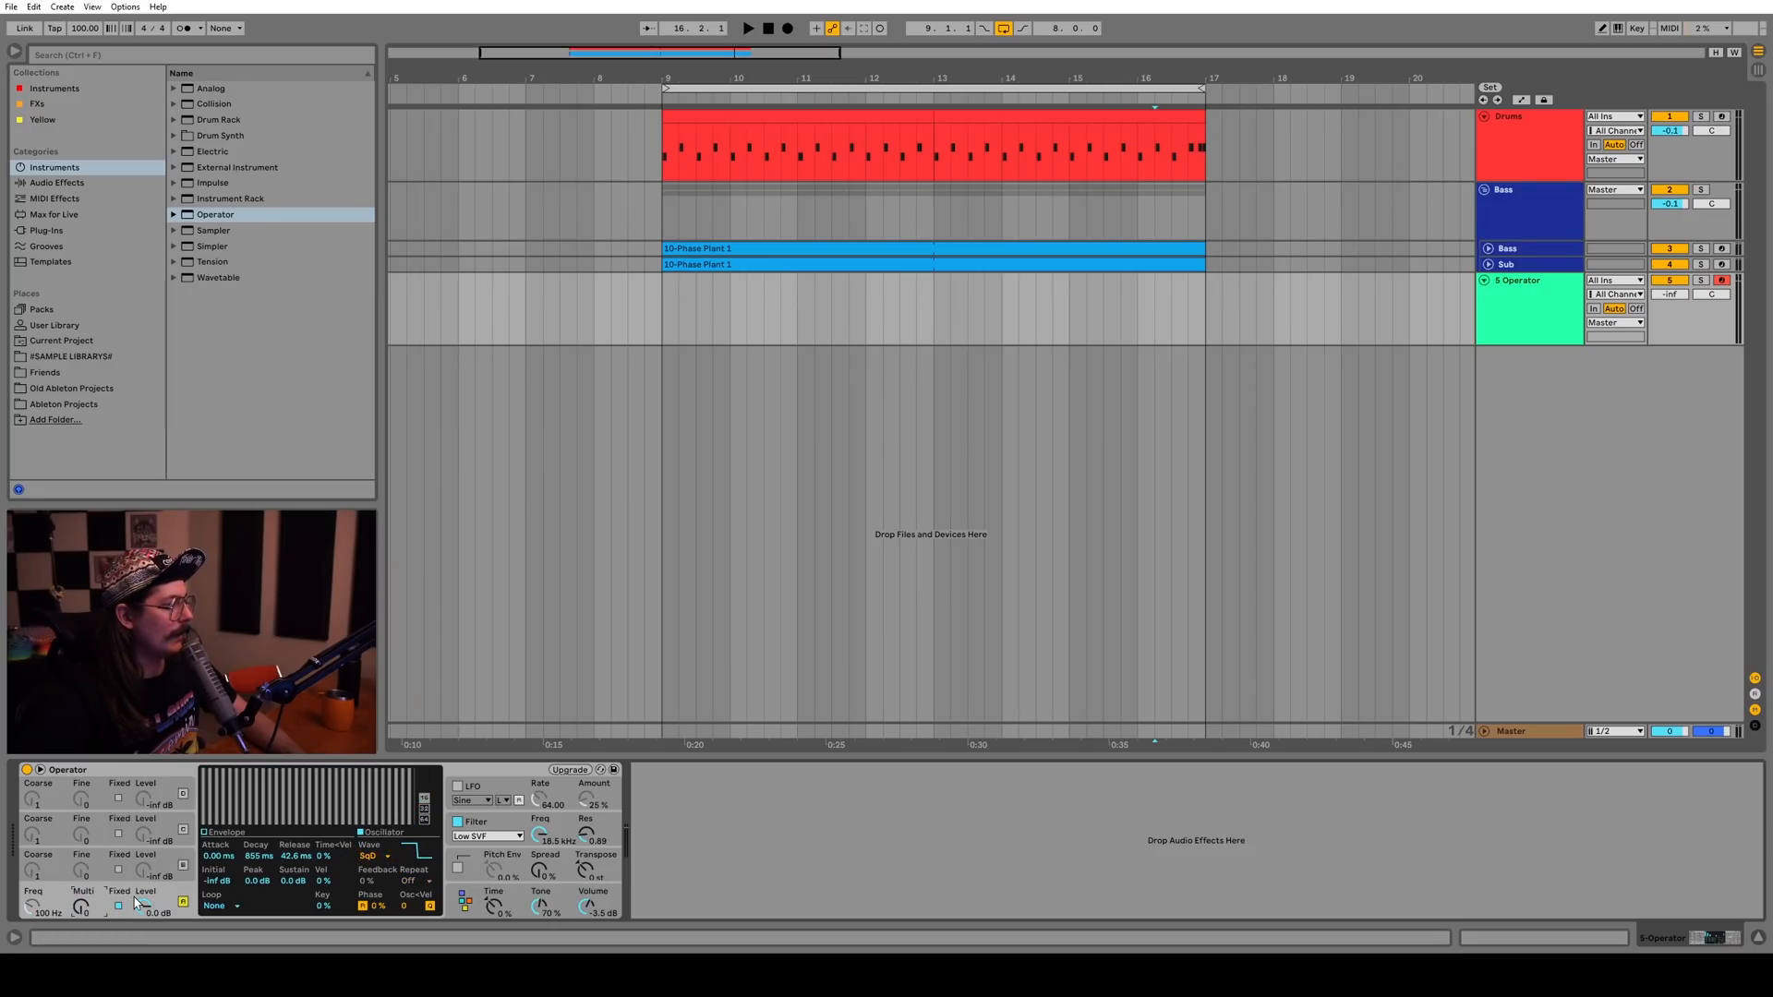
double_click(1666, 294)
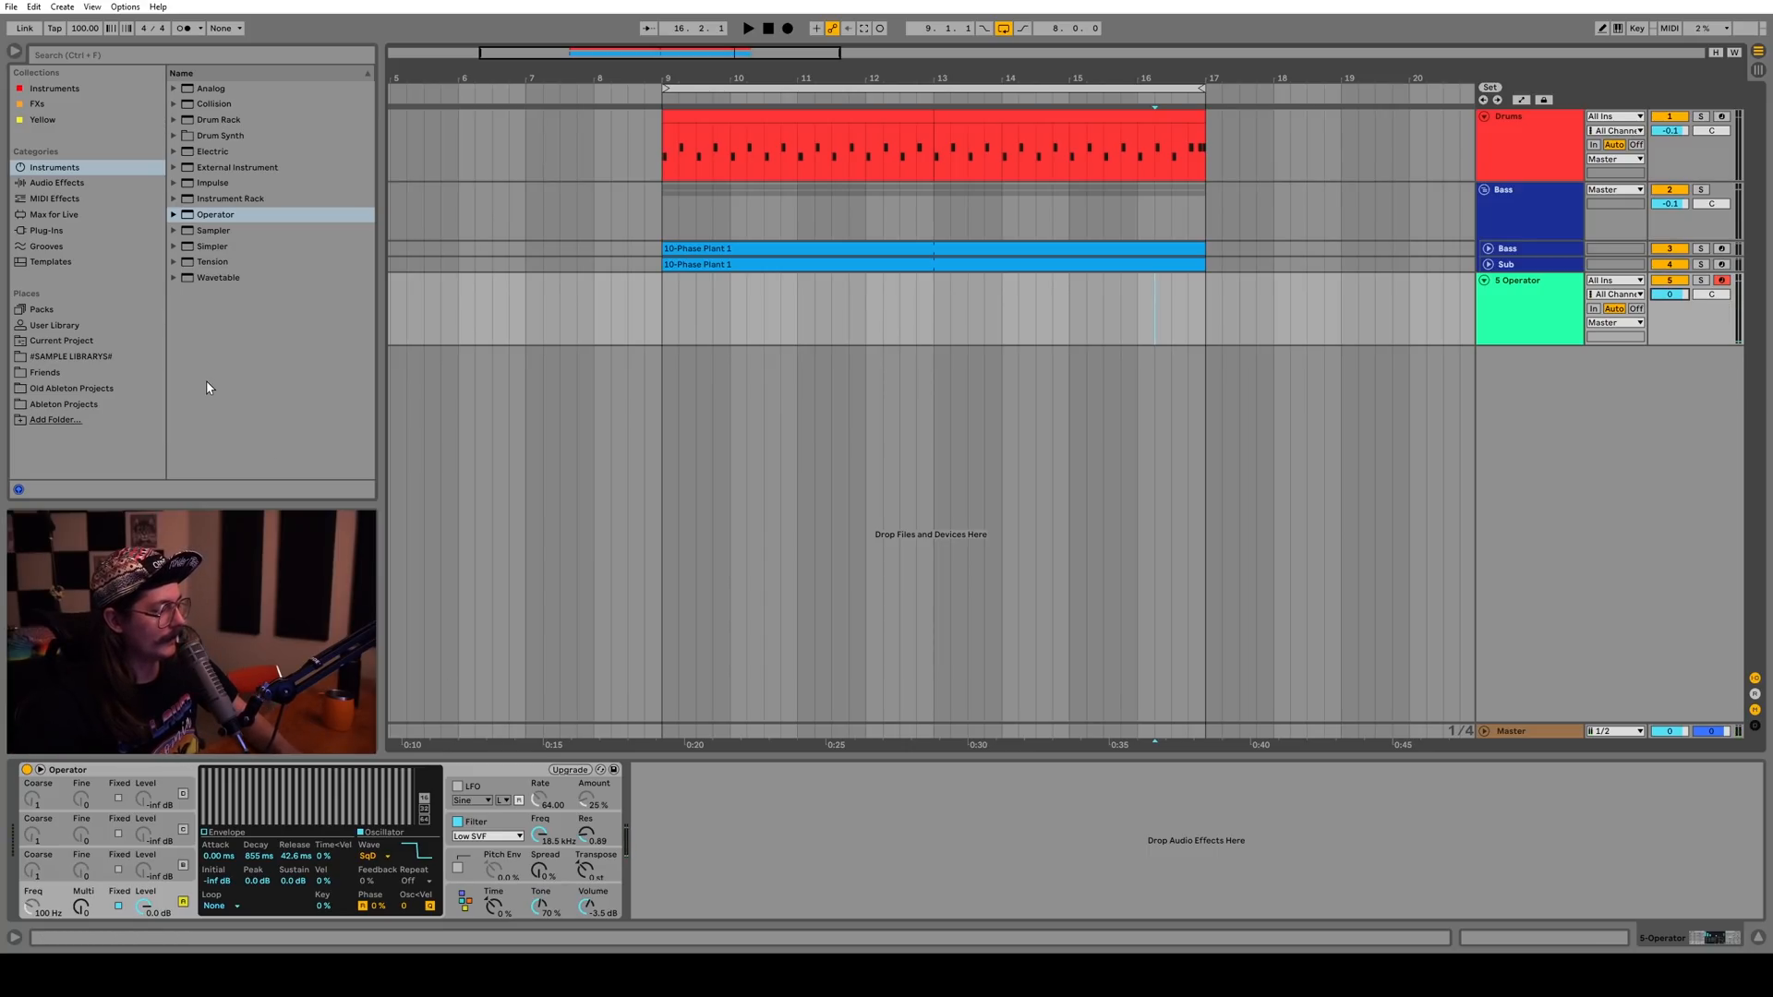
Search the browser for "cv in" and add the CV In device after Operator
key("ctrl+f")
type("cv in")
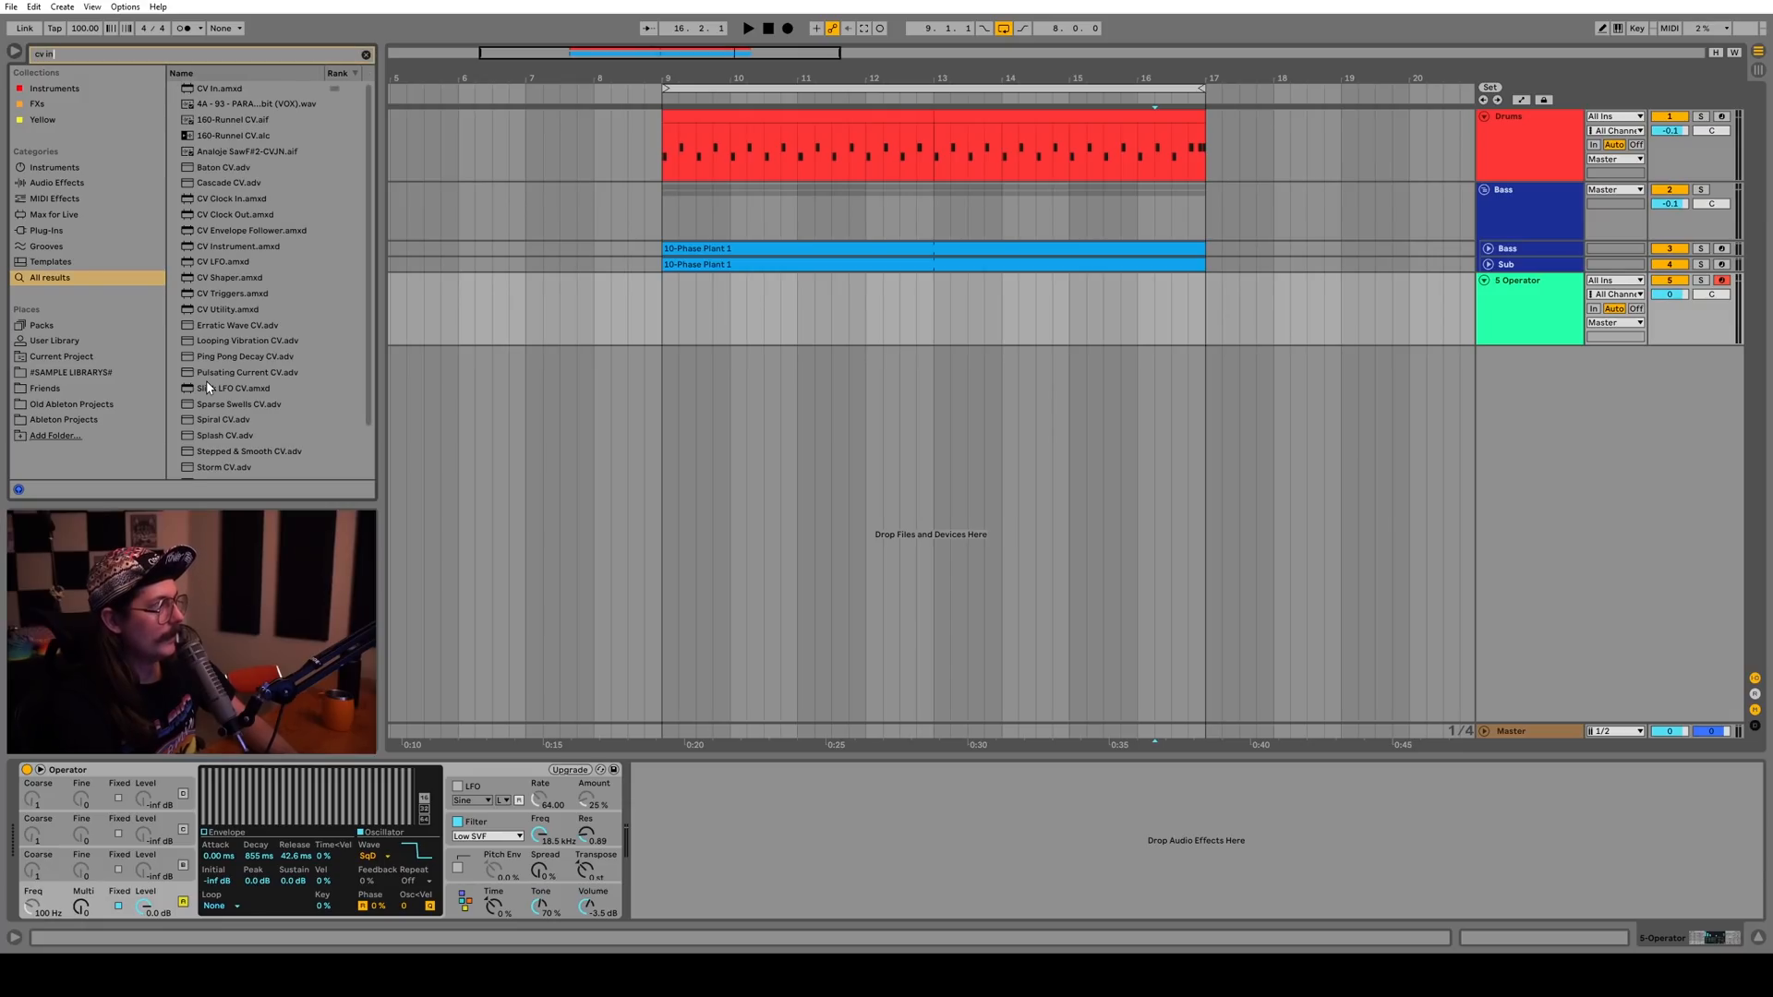
left_click_drag(214, 89, 767, 803)
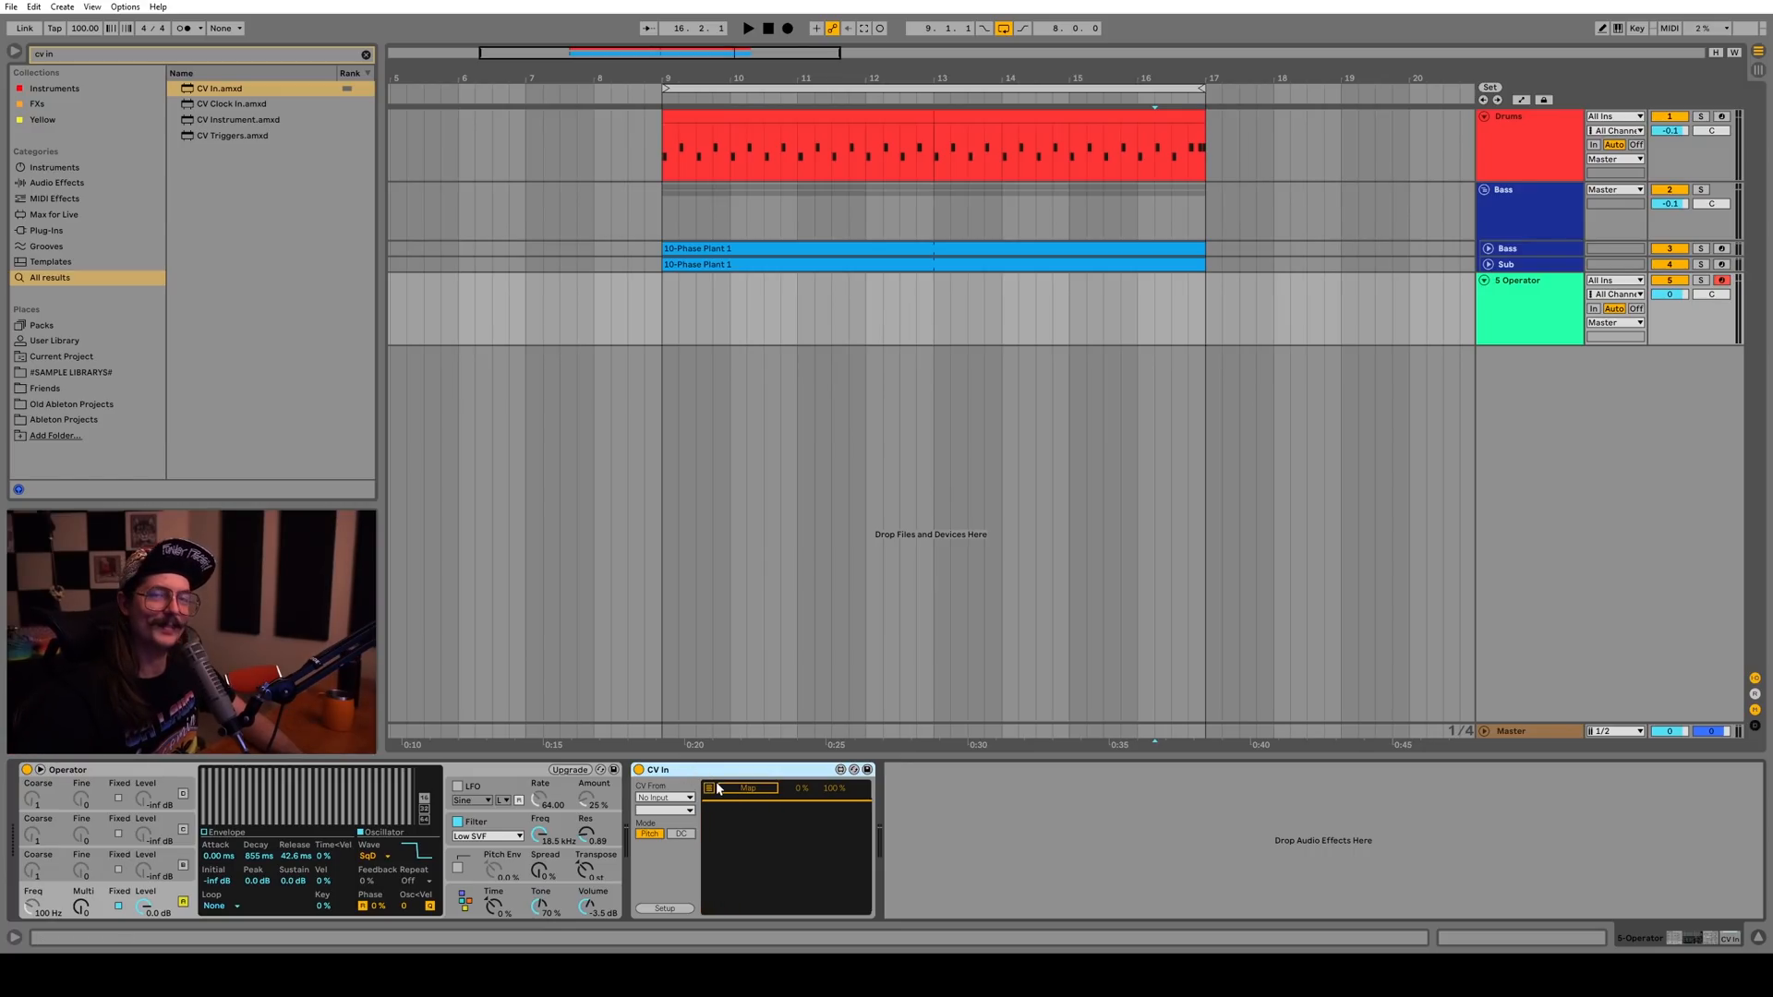
Set CV In to read 5-Operator Post FX, in DC mode with Uni polarity
left_click(683, 799)
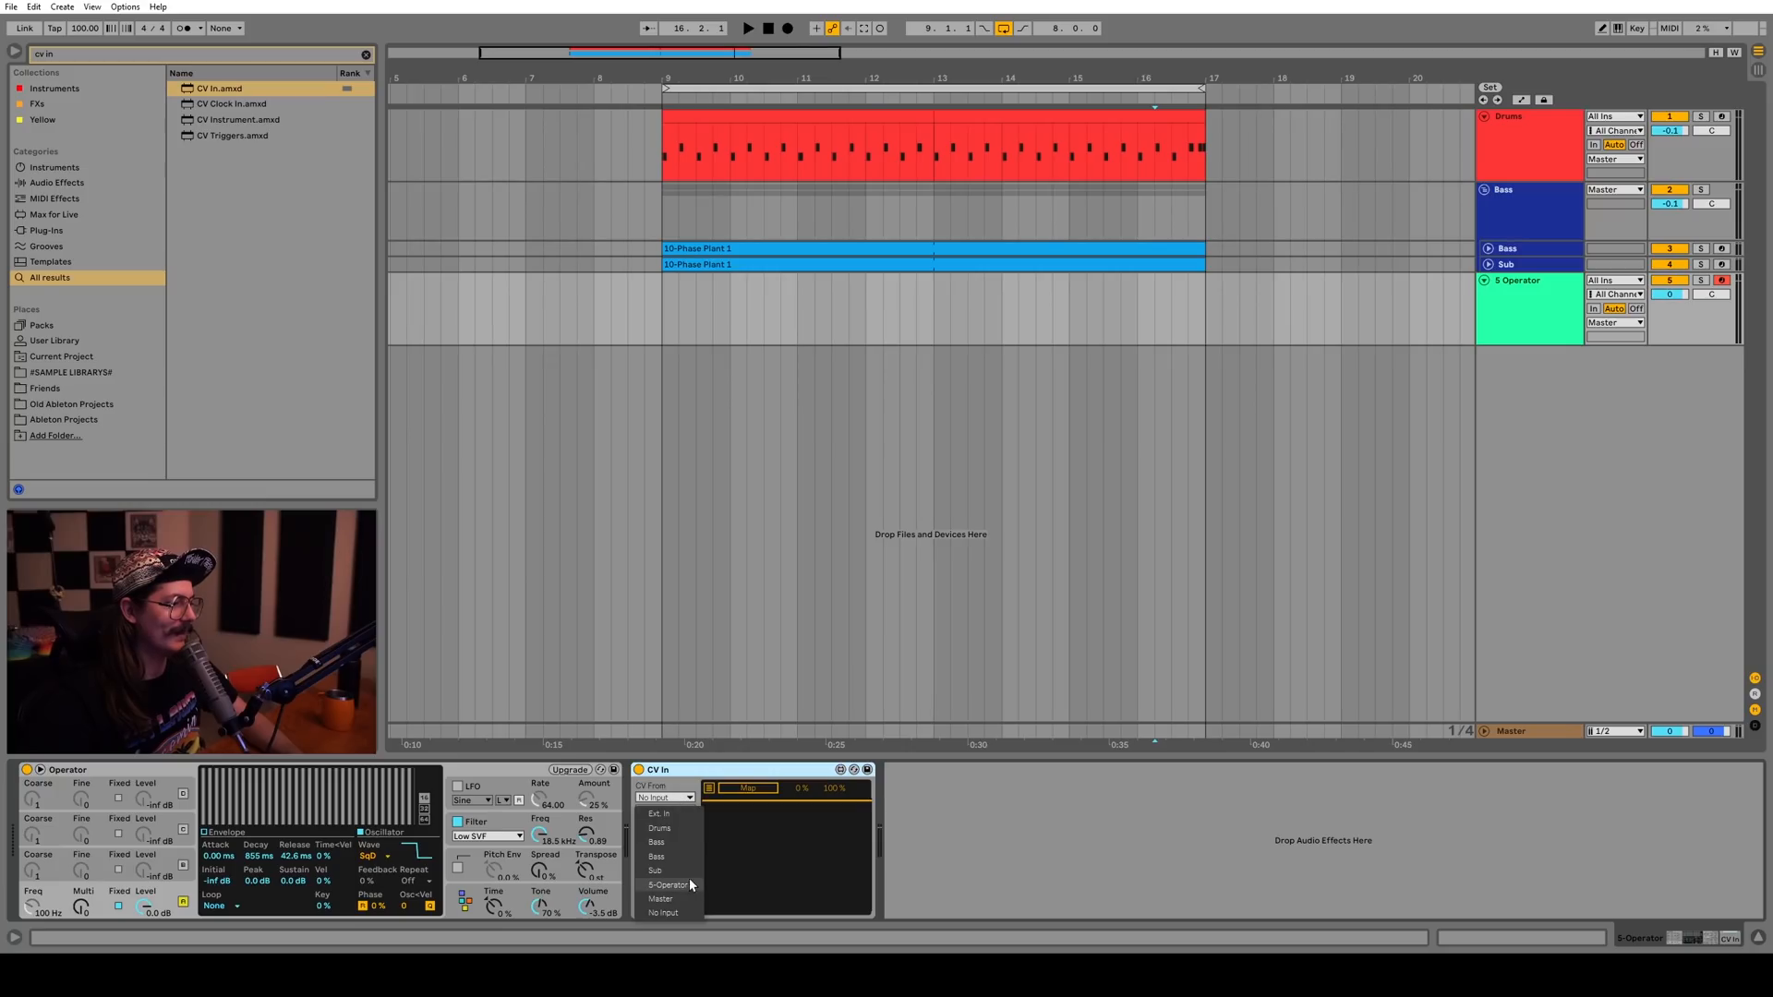
left_click(691, 883)
left_click(665, 810)
left_click(683, 841)
left_click(684, 859)
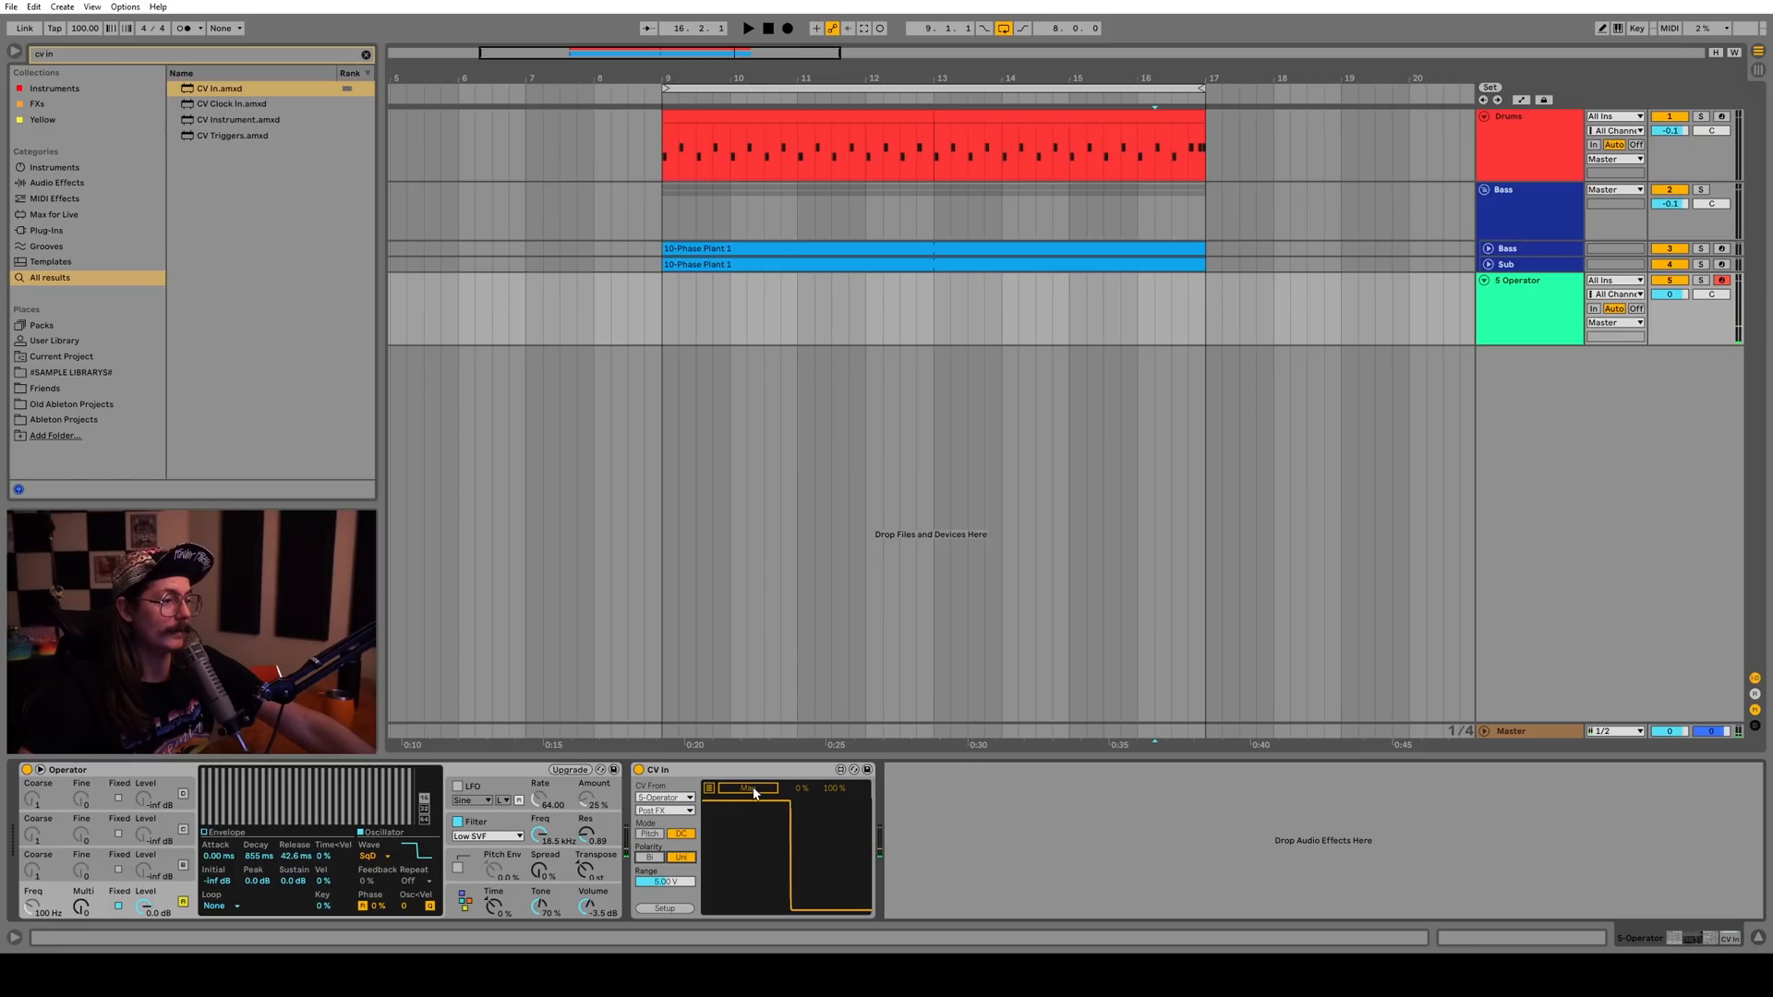
Copy the Bass group's Duck Buddy to the Operator track and place it between Operator and CV In
left_click(1546, 251)
left_click_drag(1655, 936, 1565, 935)
left_click(1530, 212)
left_click(270, 768)
left_click_drag(311, 776, 1498, 312)
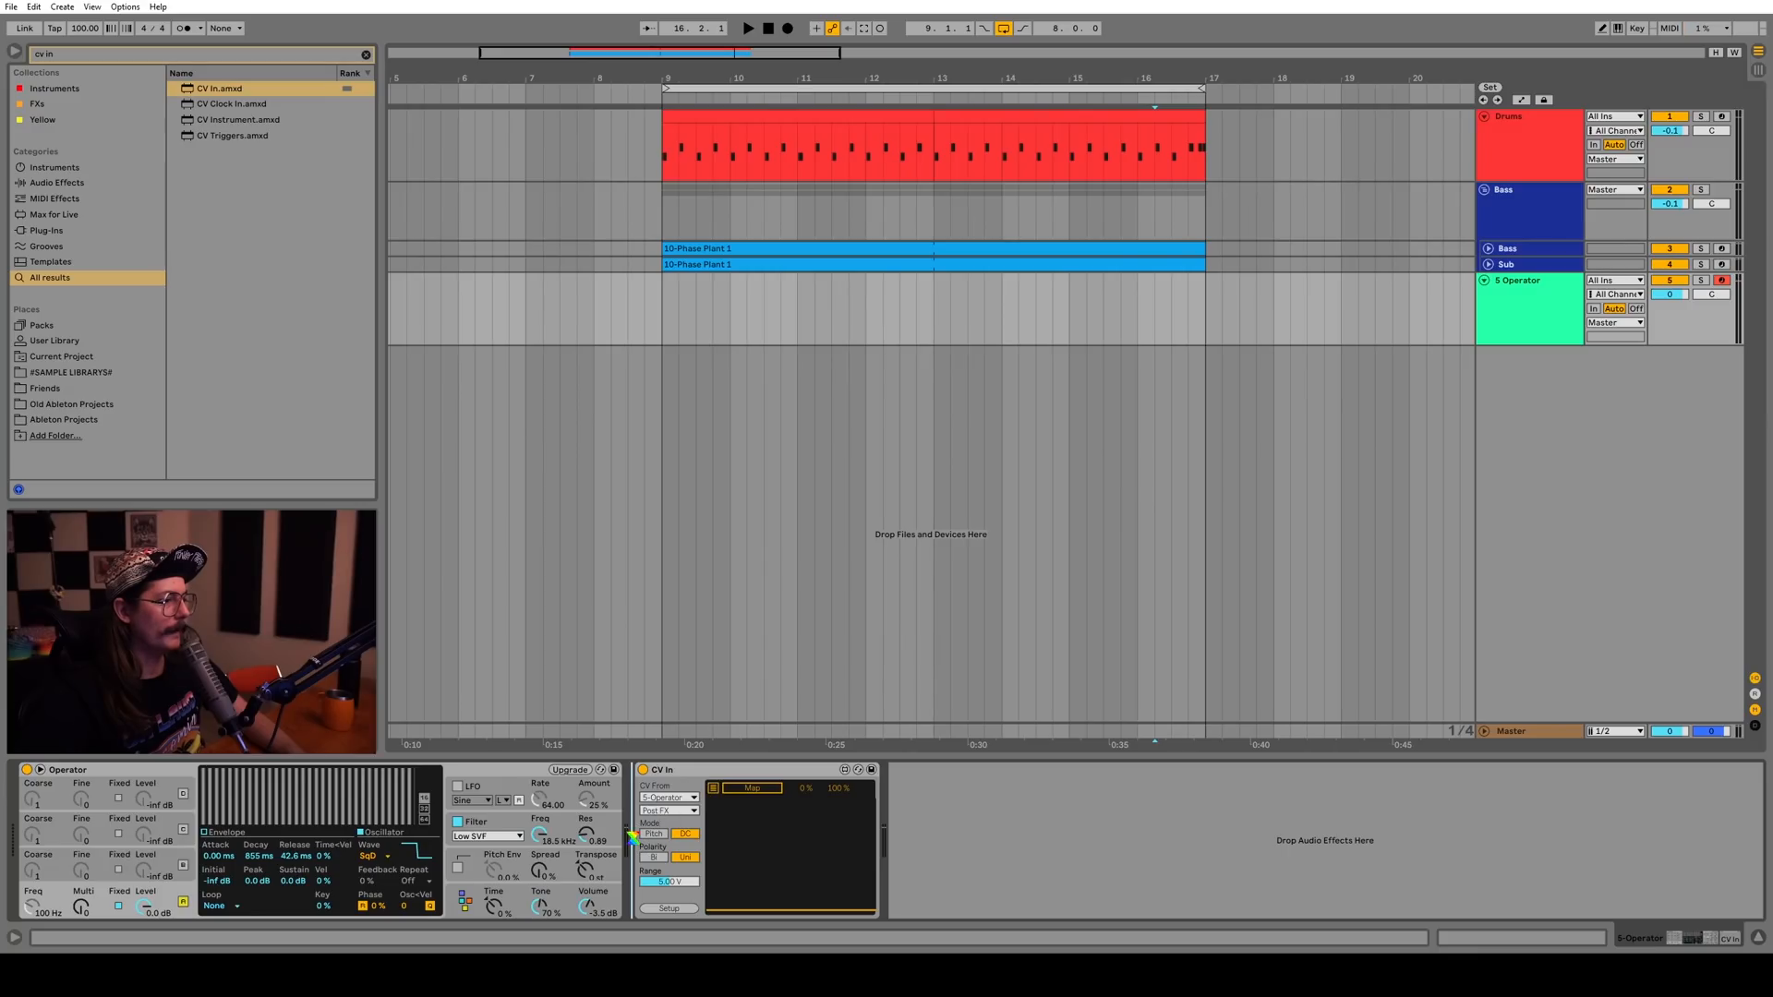
left_click_drag(632, 838, 633, 838)
Solo the Operator track and create a MIDI clip from bar 9 to bar 17 holding one sustained G3 note
left_click(663, 315)
left_click(1701, 281)
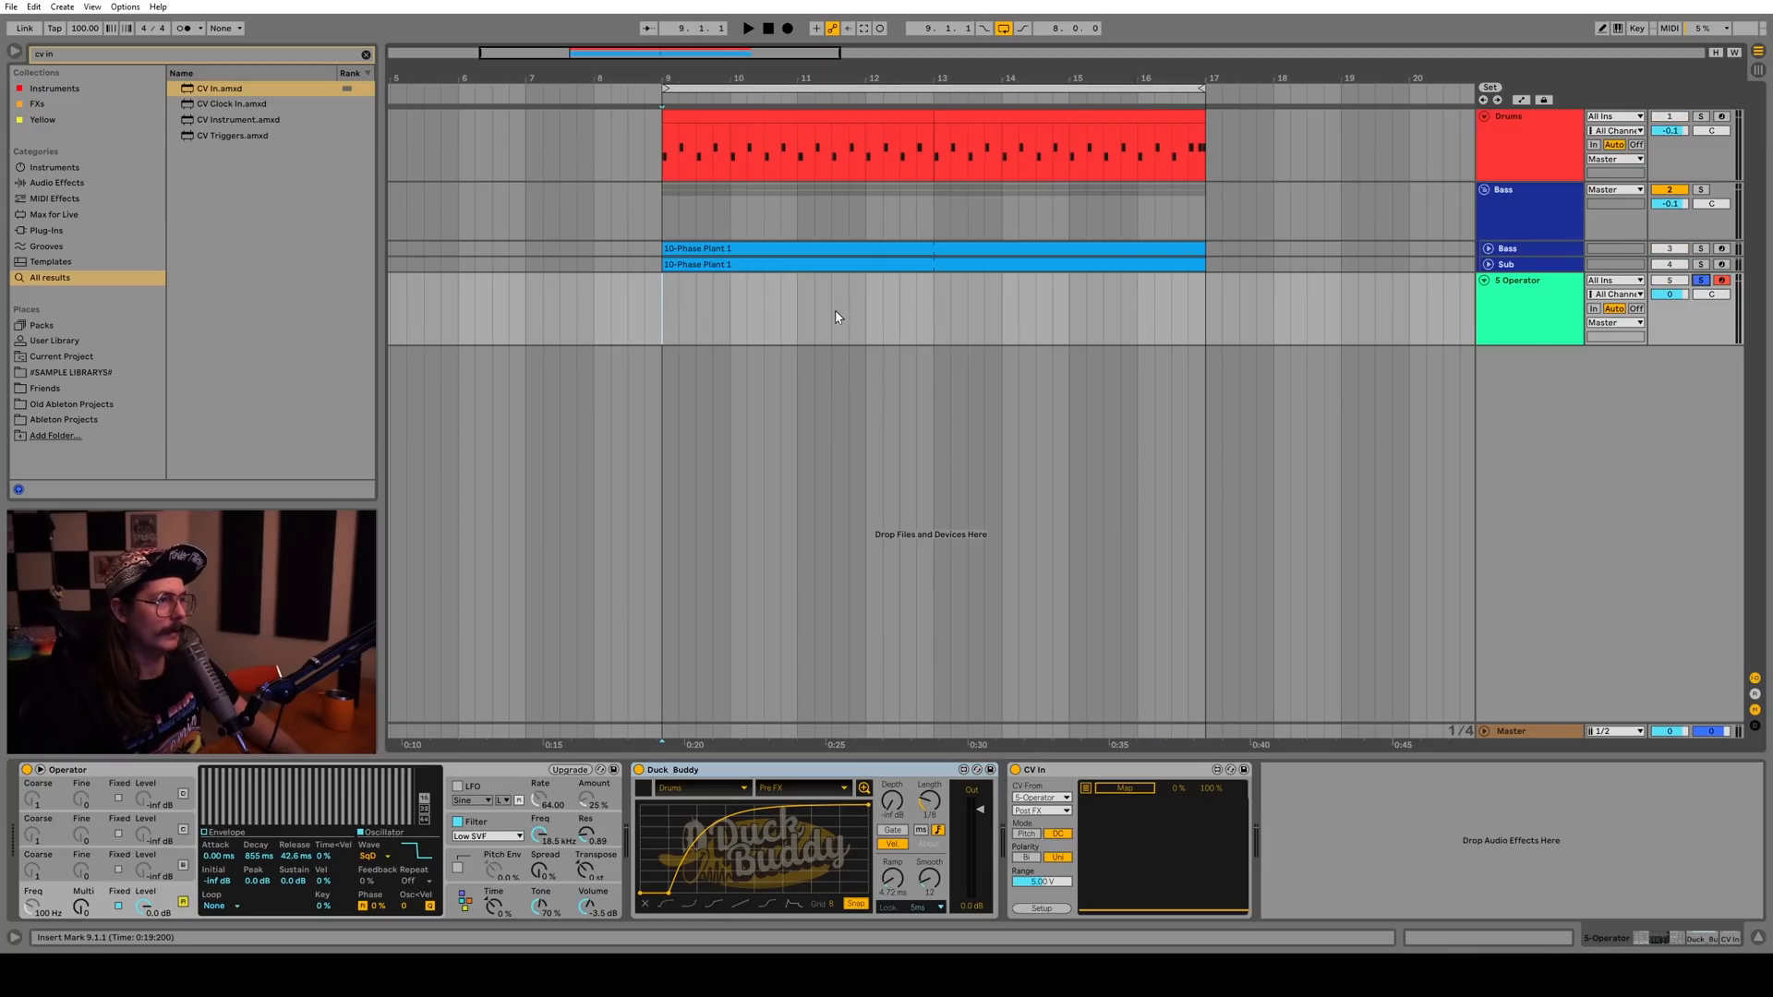
double_click(666, 321)
double_click(391, 842)
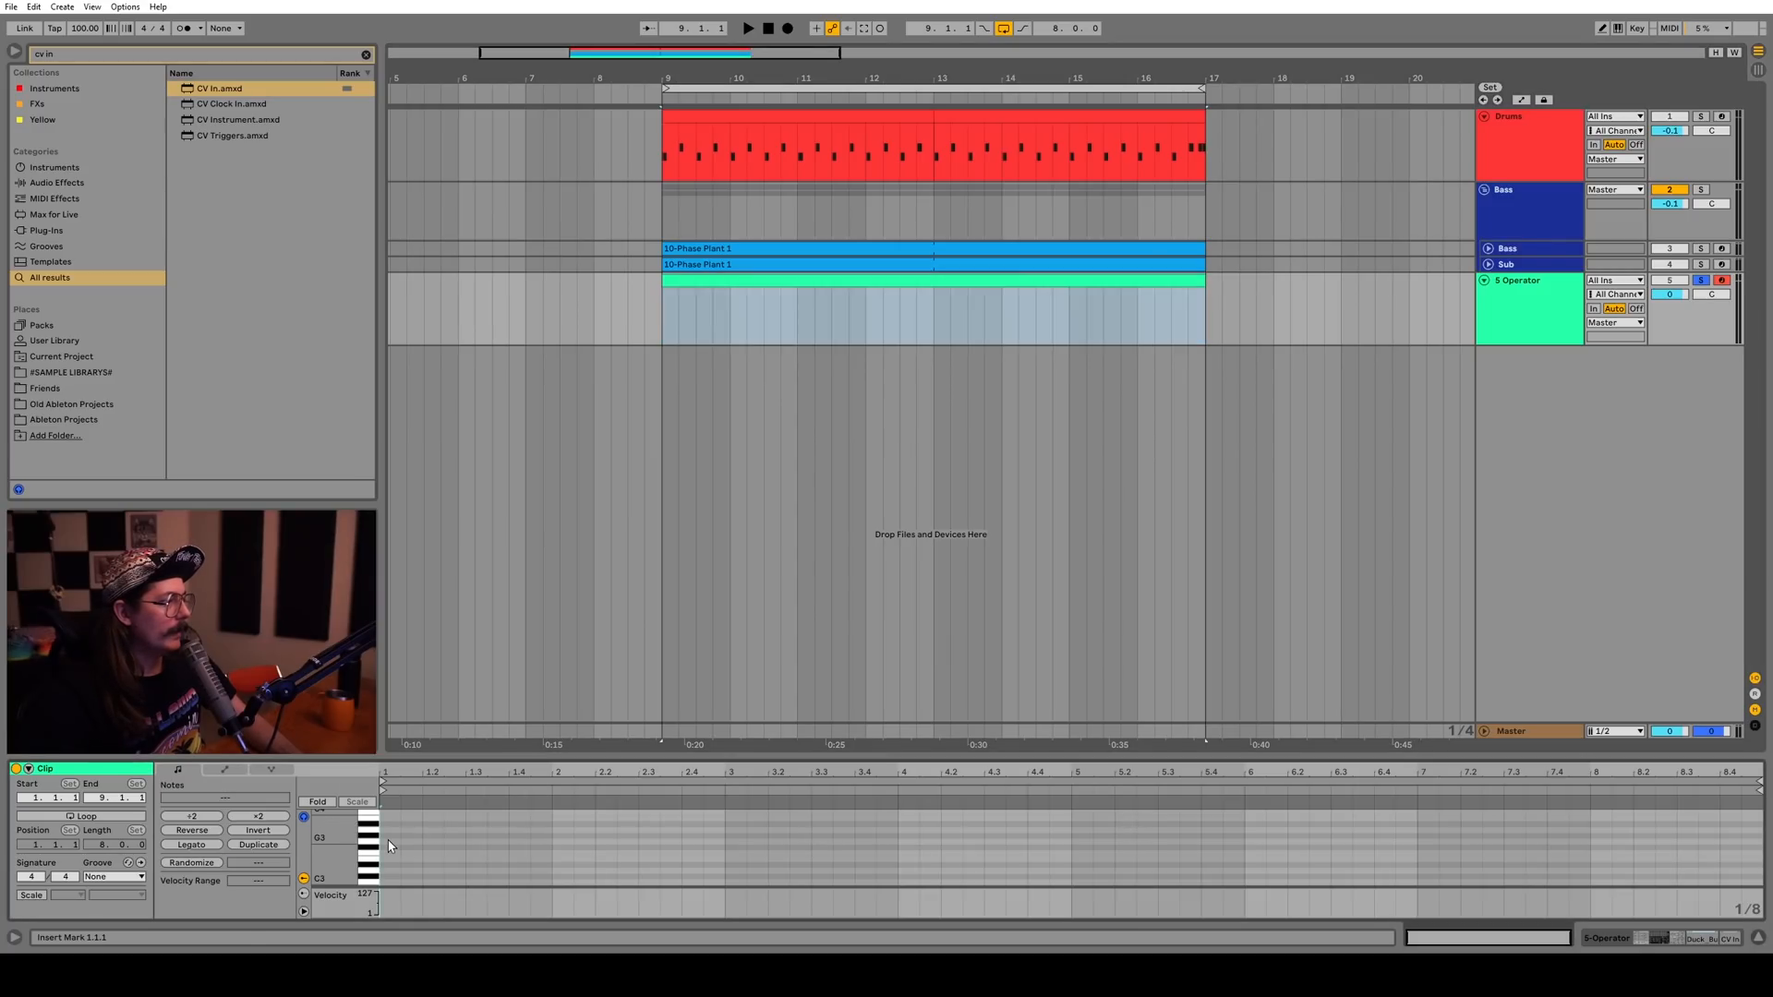
left_click(218, 848)
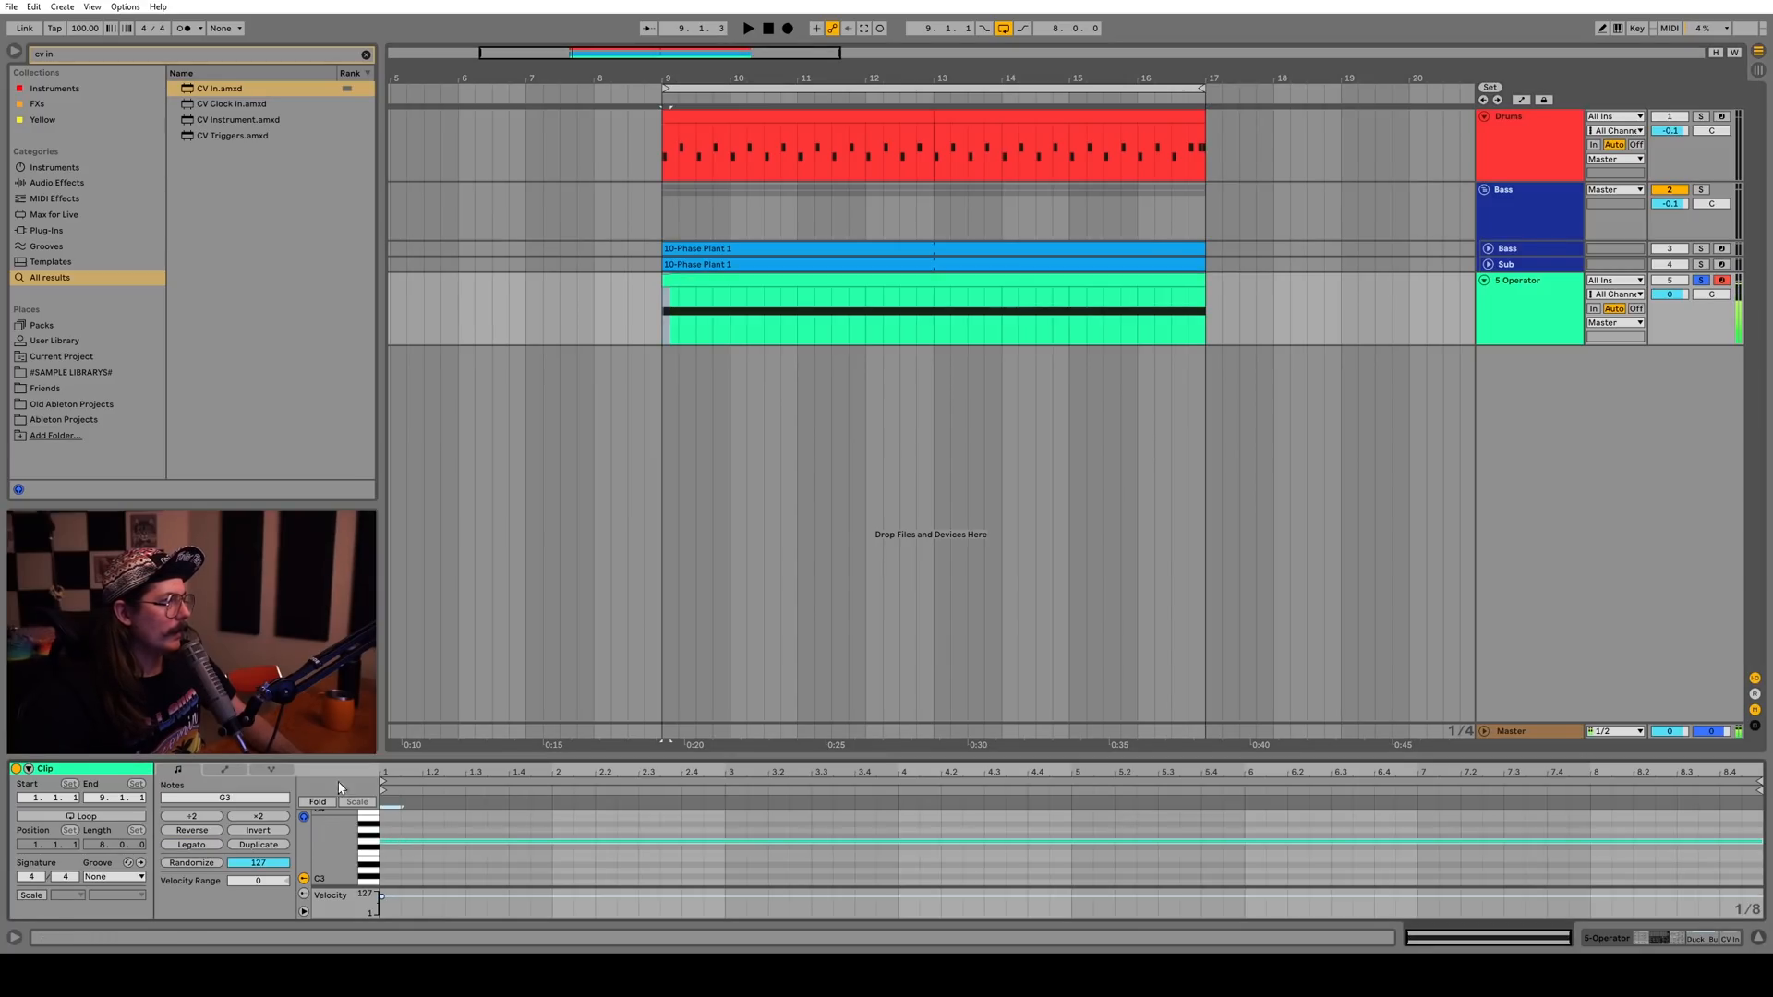
Play the soloed Operator track and examine the ducked signal in CV In's display
double_click(1511, 298)
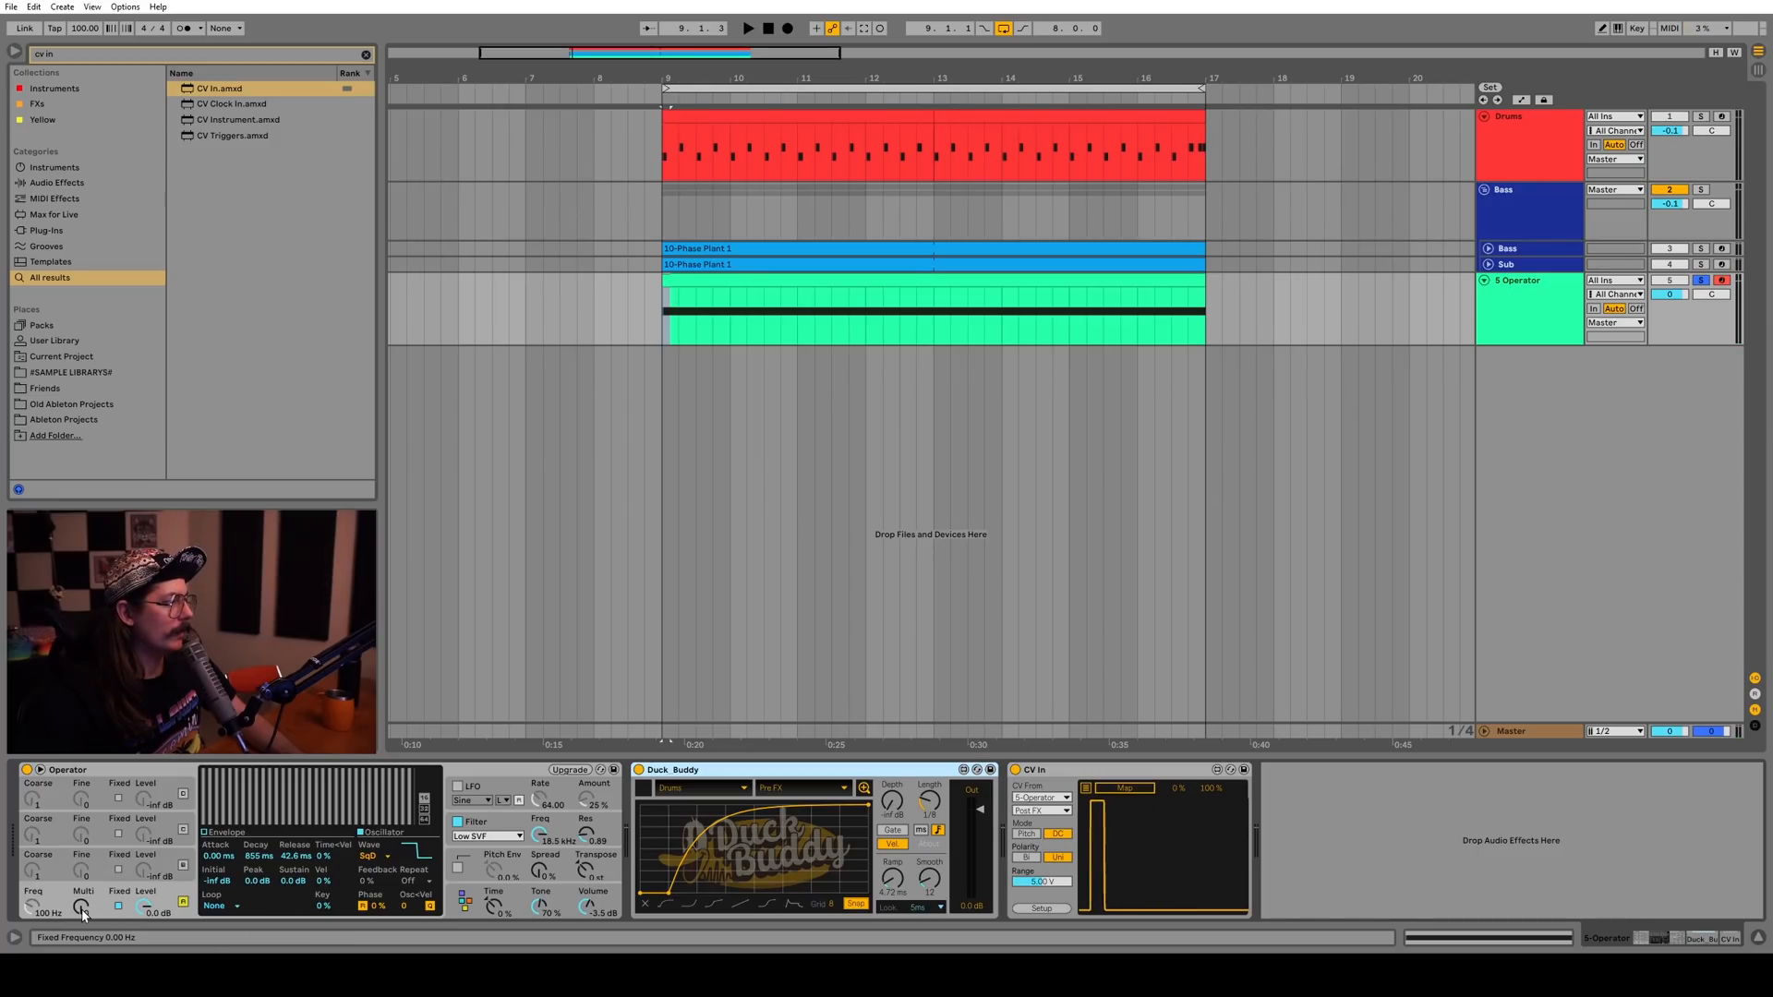
key("space")
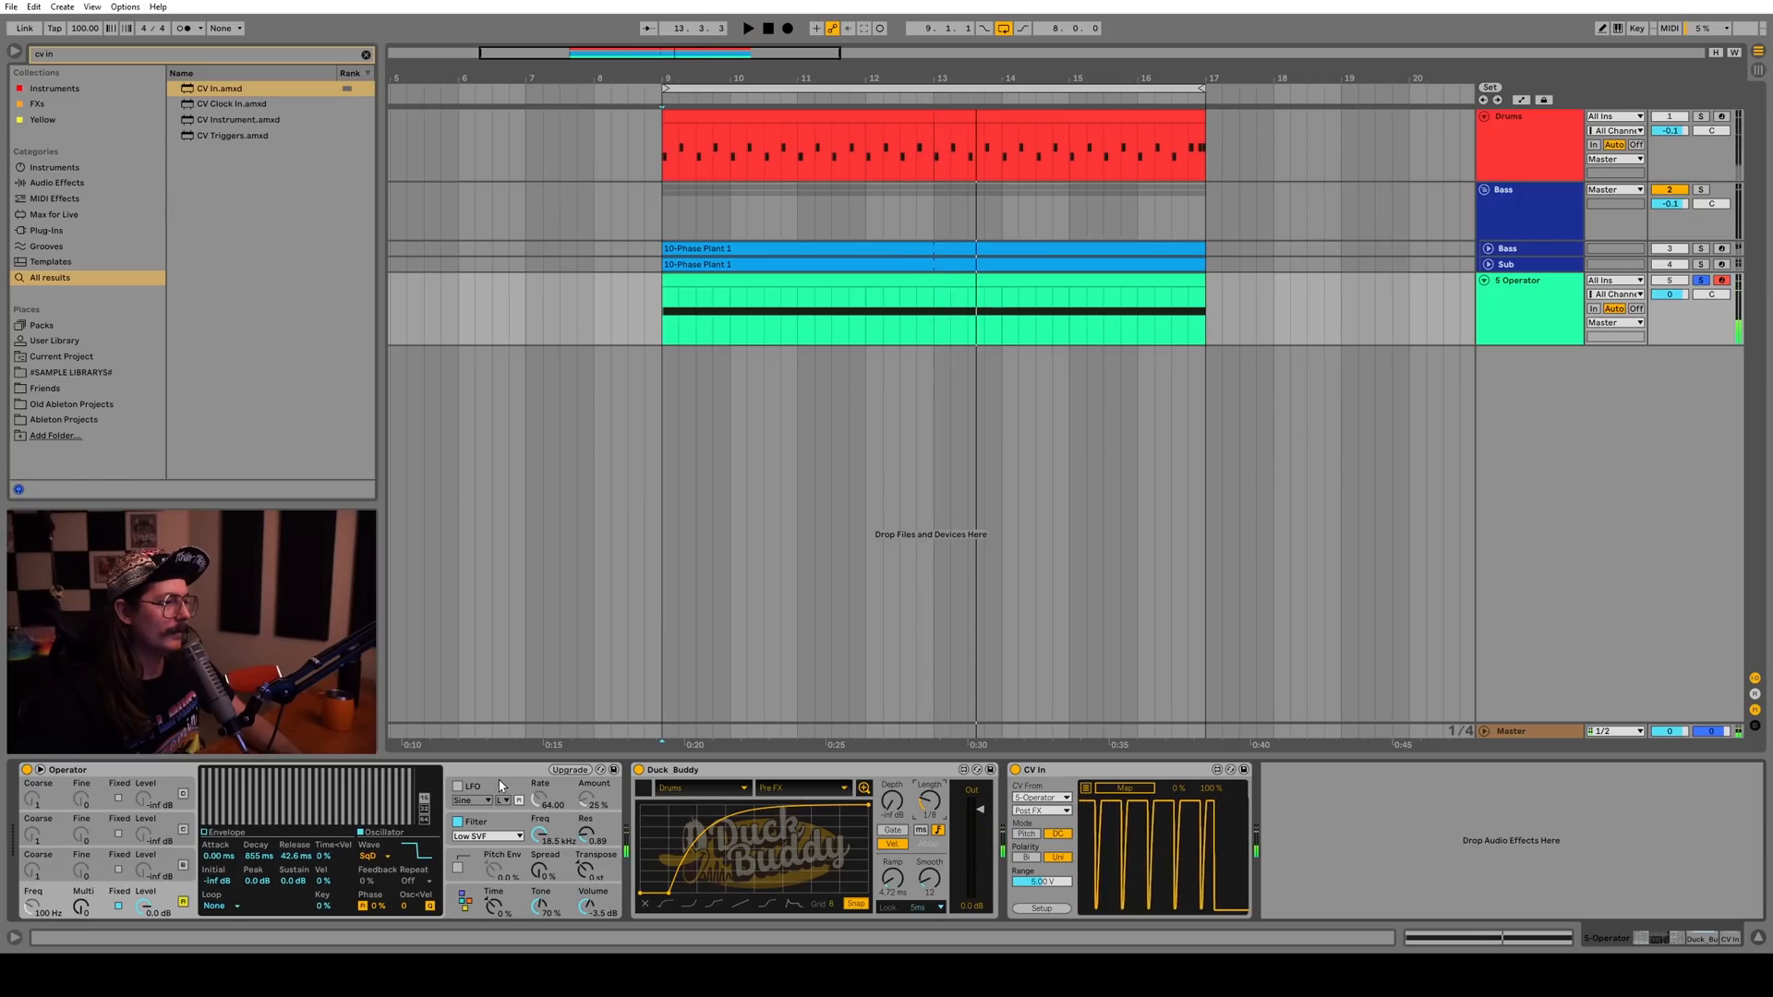
left_click(1062, 784)
left_click(758, 774)
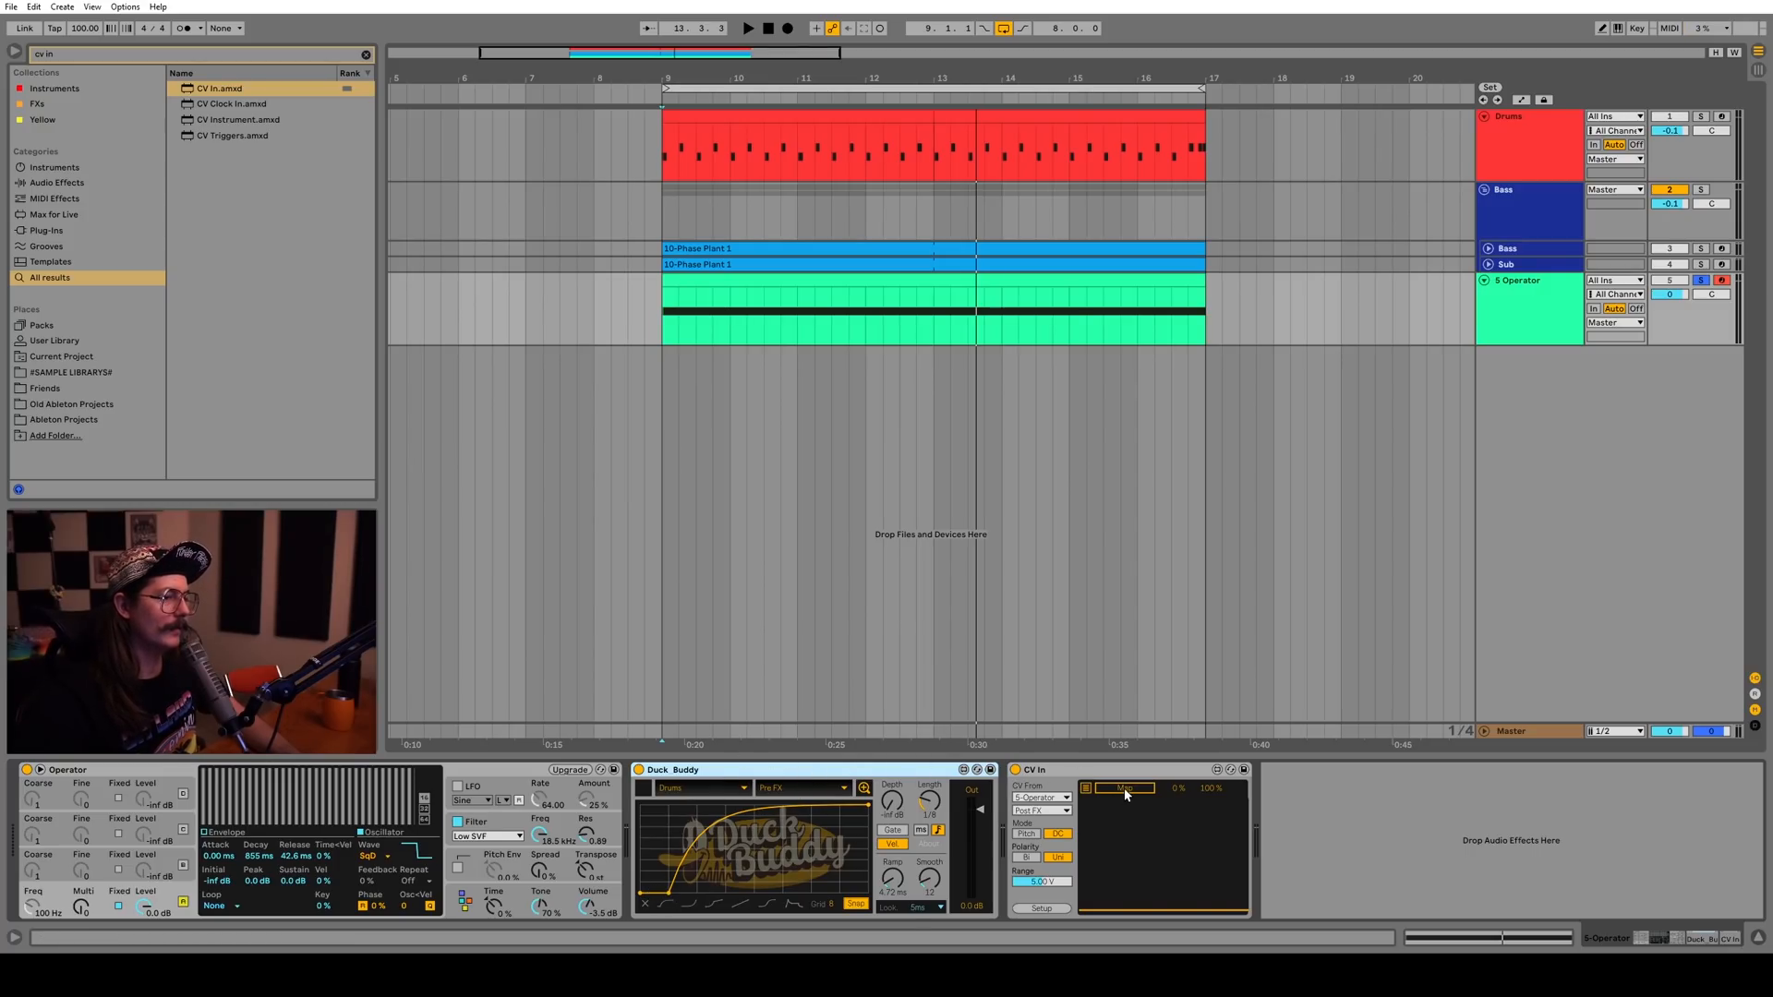
Unsolo the Operator track and lower its volume to -69.0 dB
left_click(1525, 211)
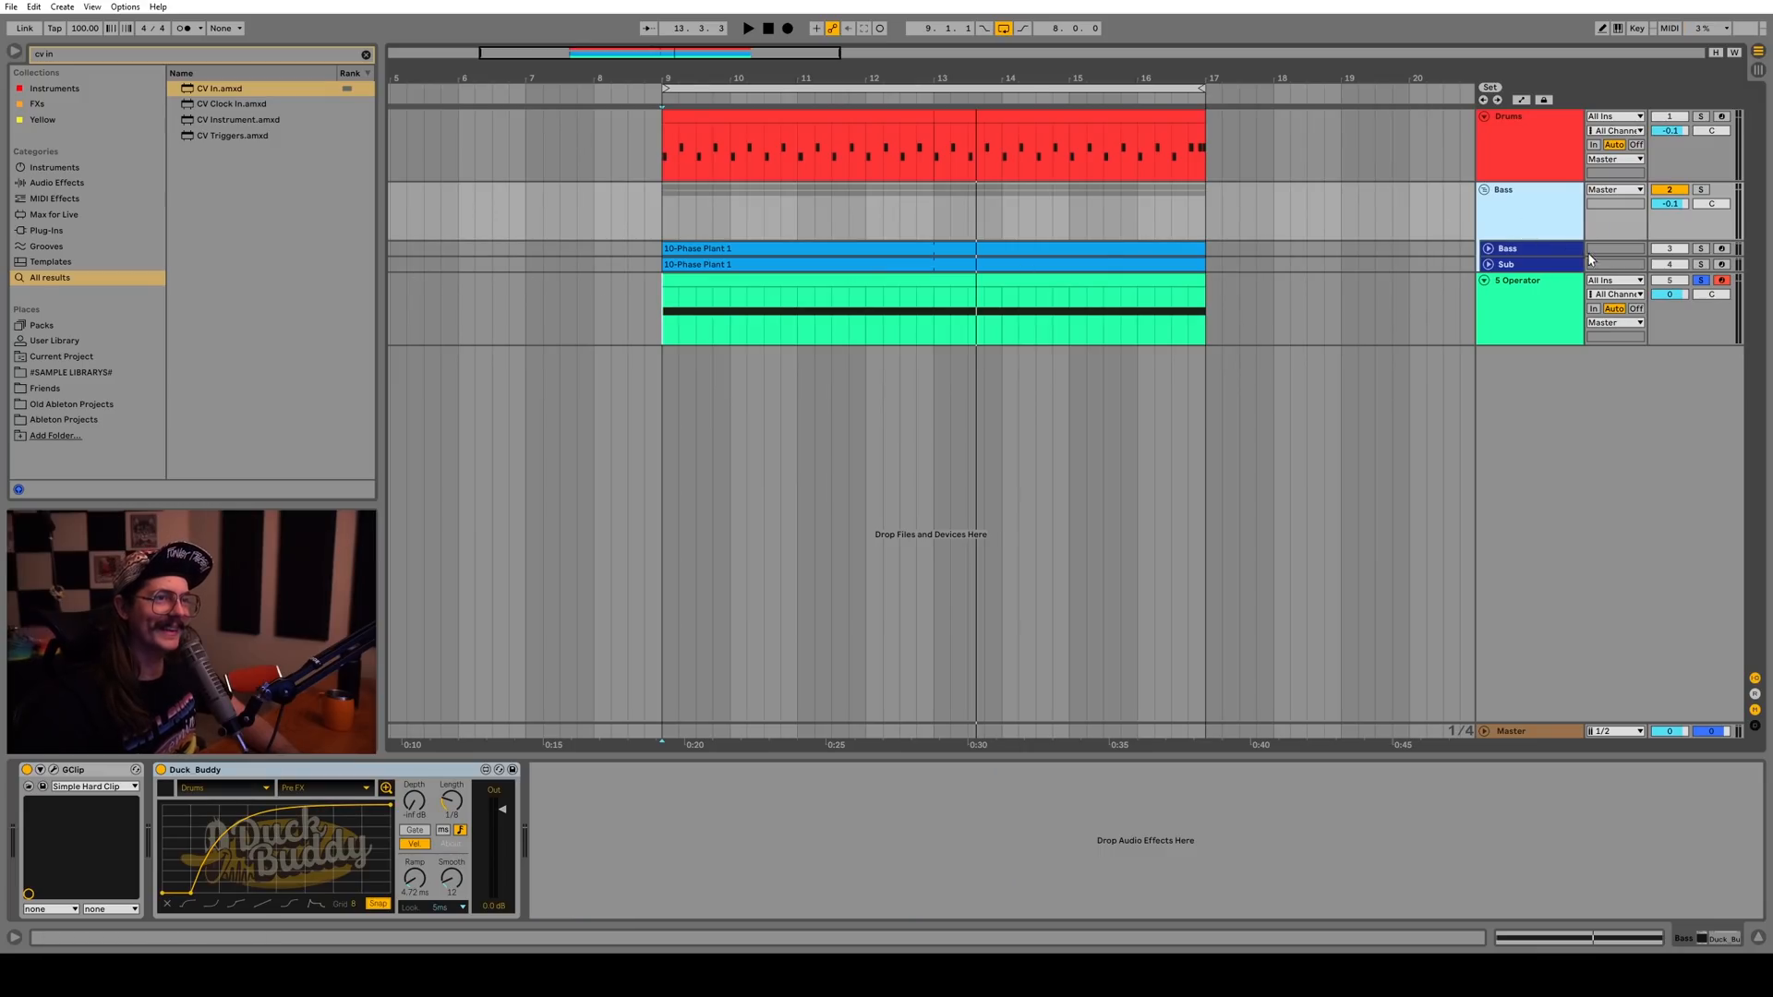
left_click(1701, 282)
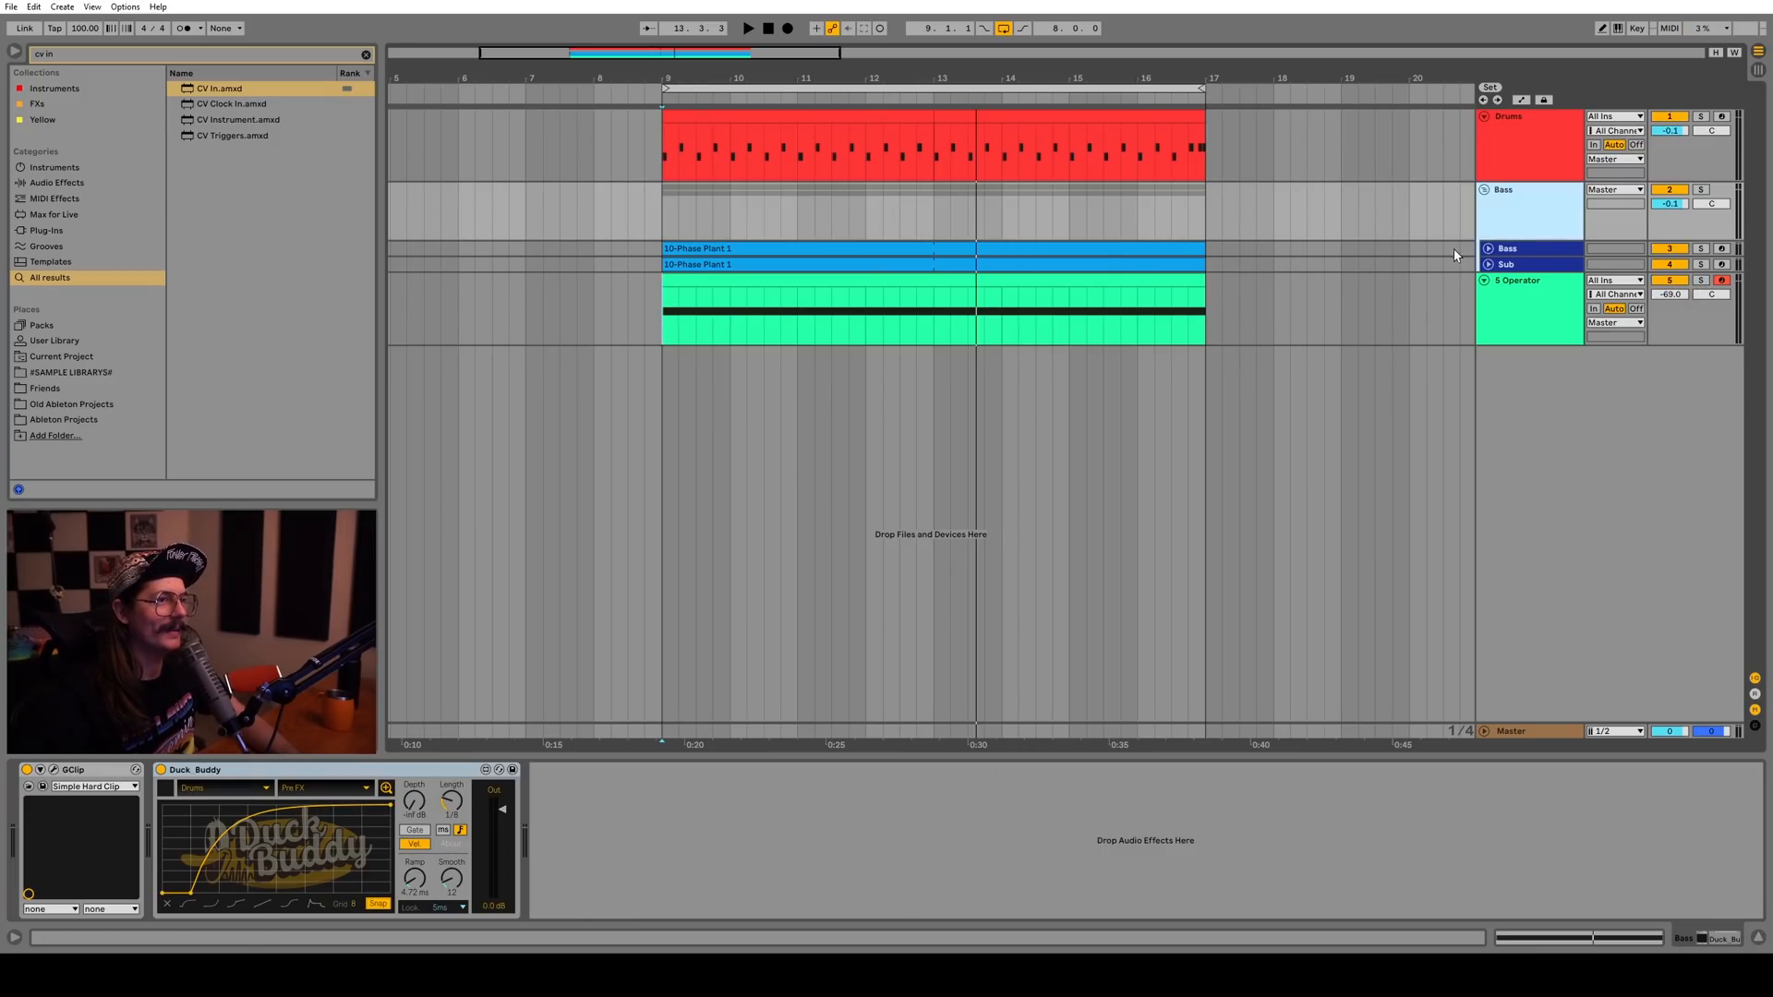
Clear the browser search and add Frequency Shifter from the audio effects after Duck Buddy on the Bass group
left_click(48, 182)
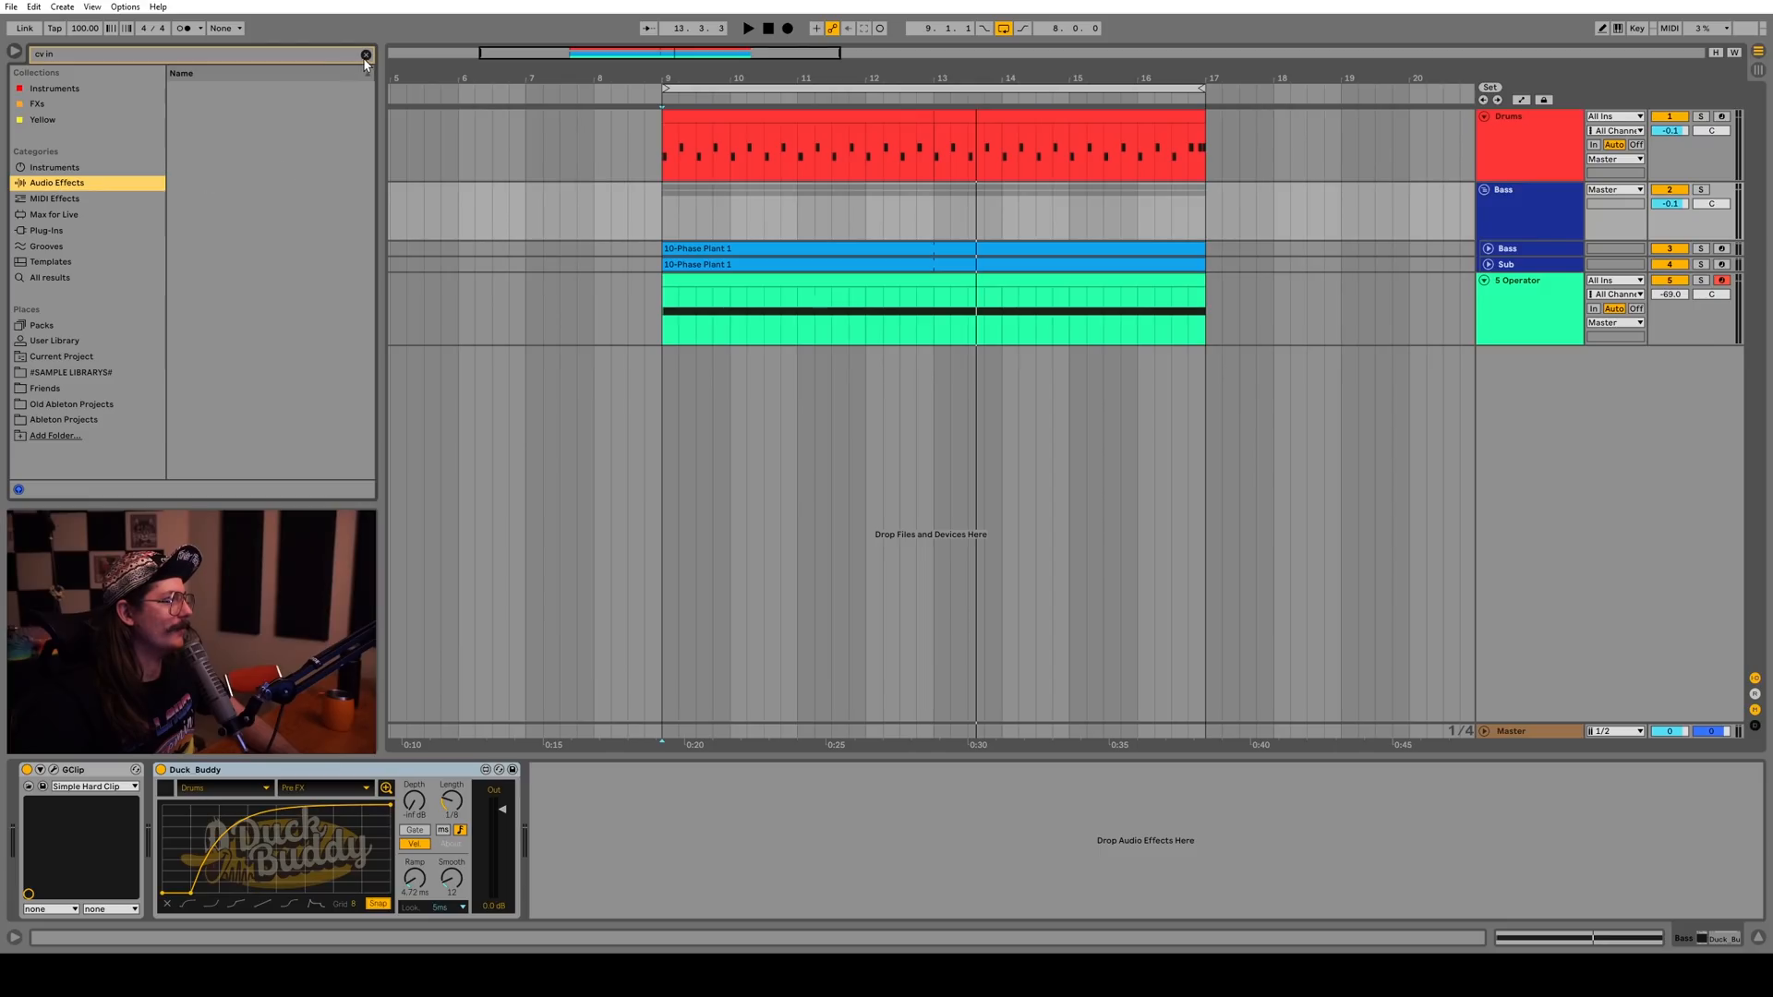
left_click(366, 56)
scroll(258, 289, "down", 3)
left_click(237, 320)
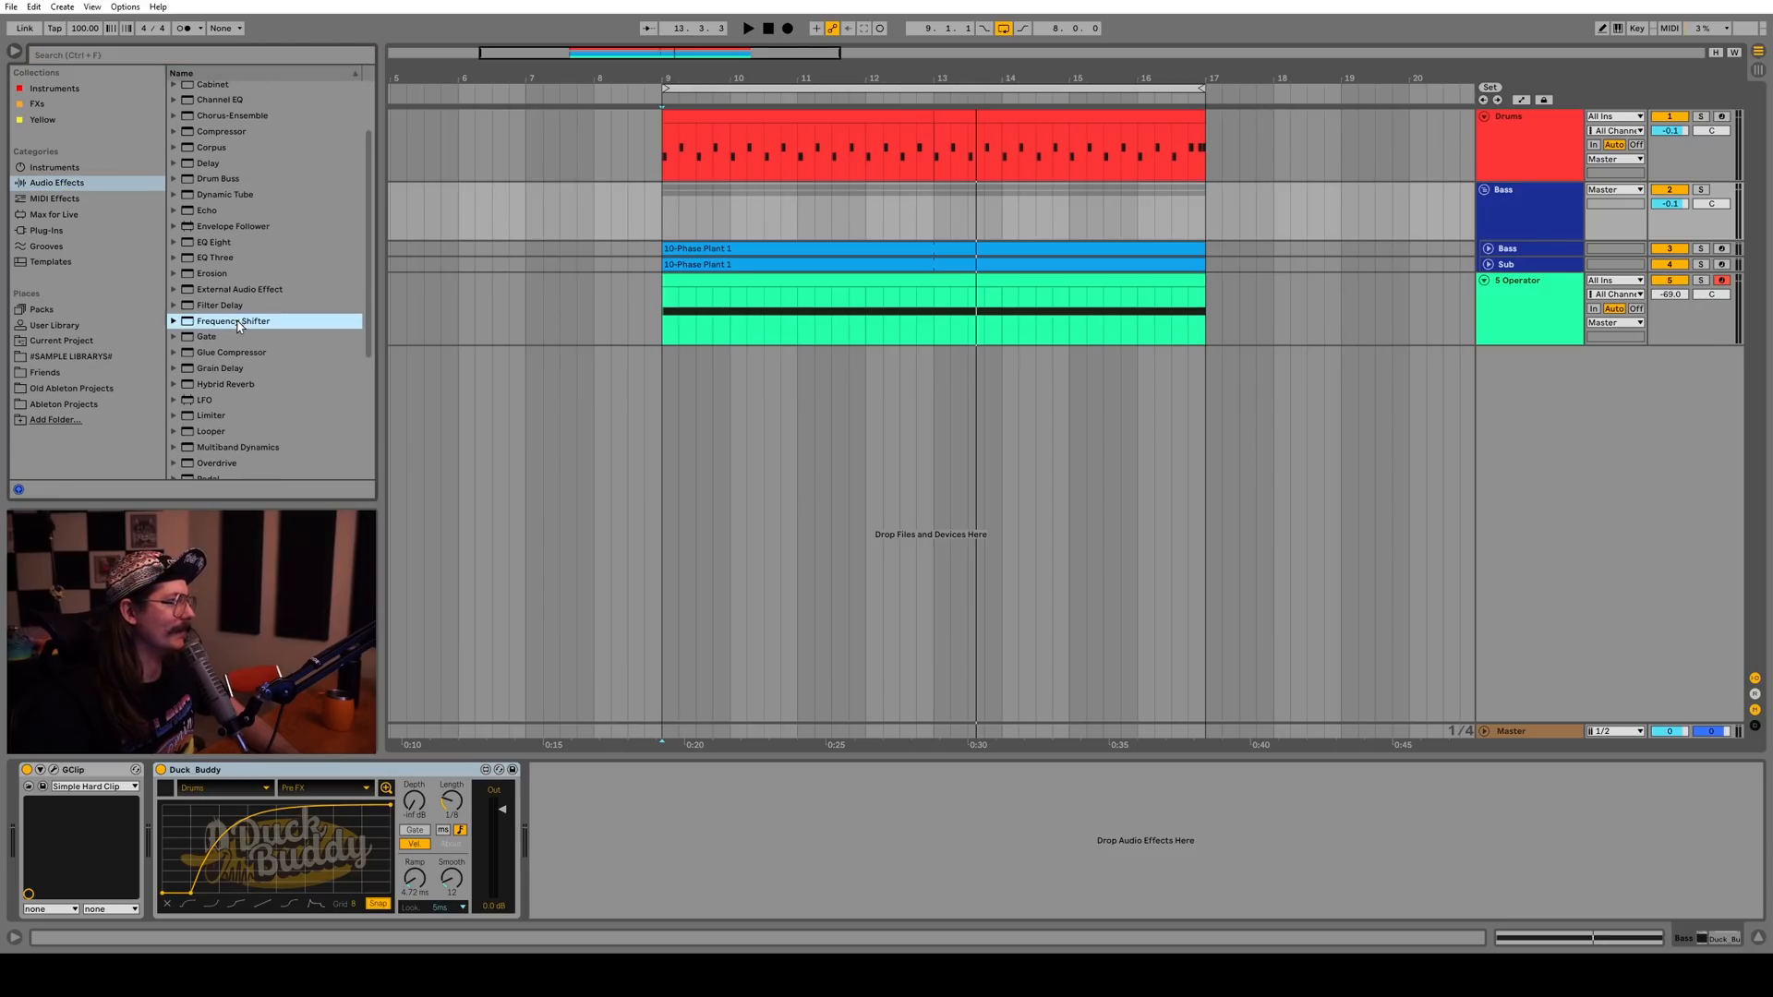
left_click_drag(1520, 209, 1520, 210)
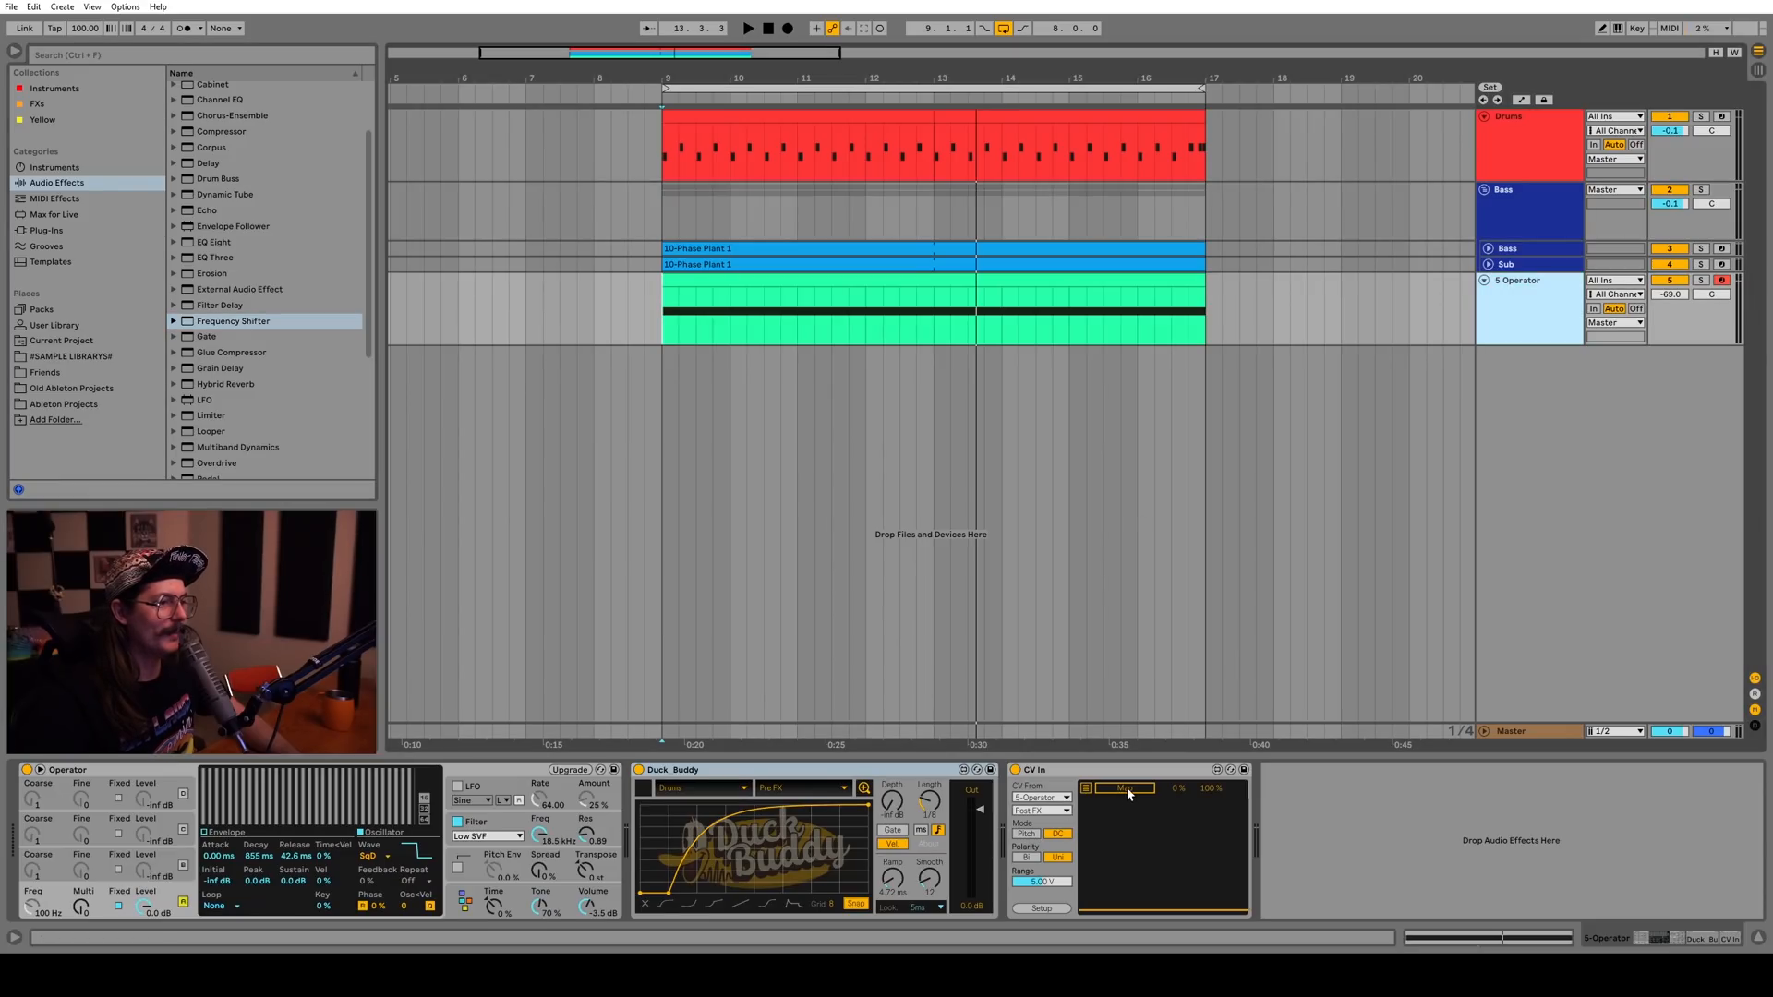
Map CV In to the Frequency Shifter's Fine control and audition the modulation on the soloed Bass group
left_click(1127, 788)
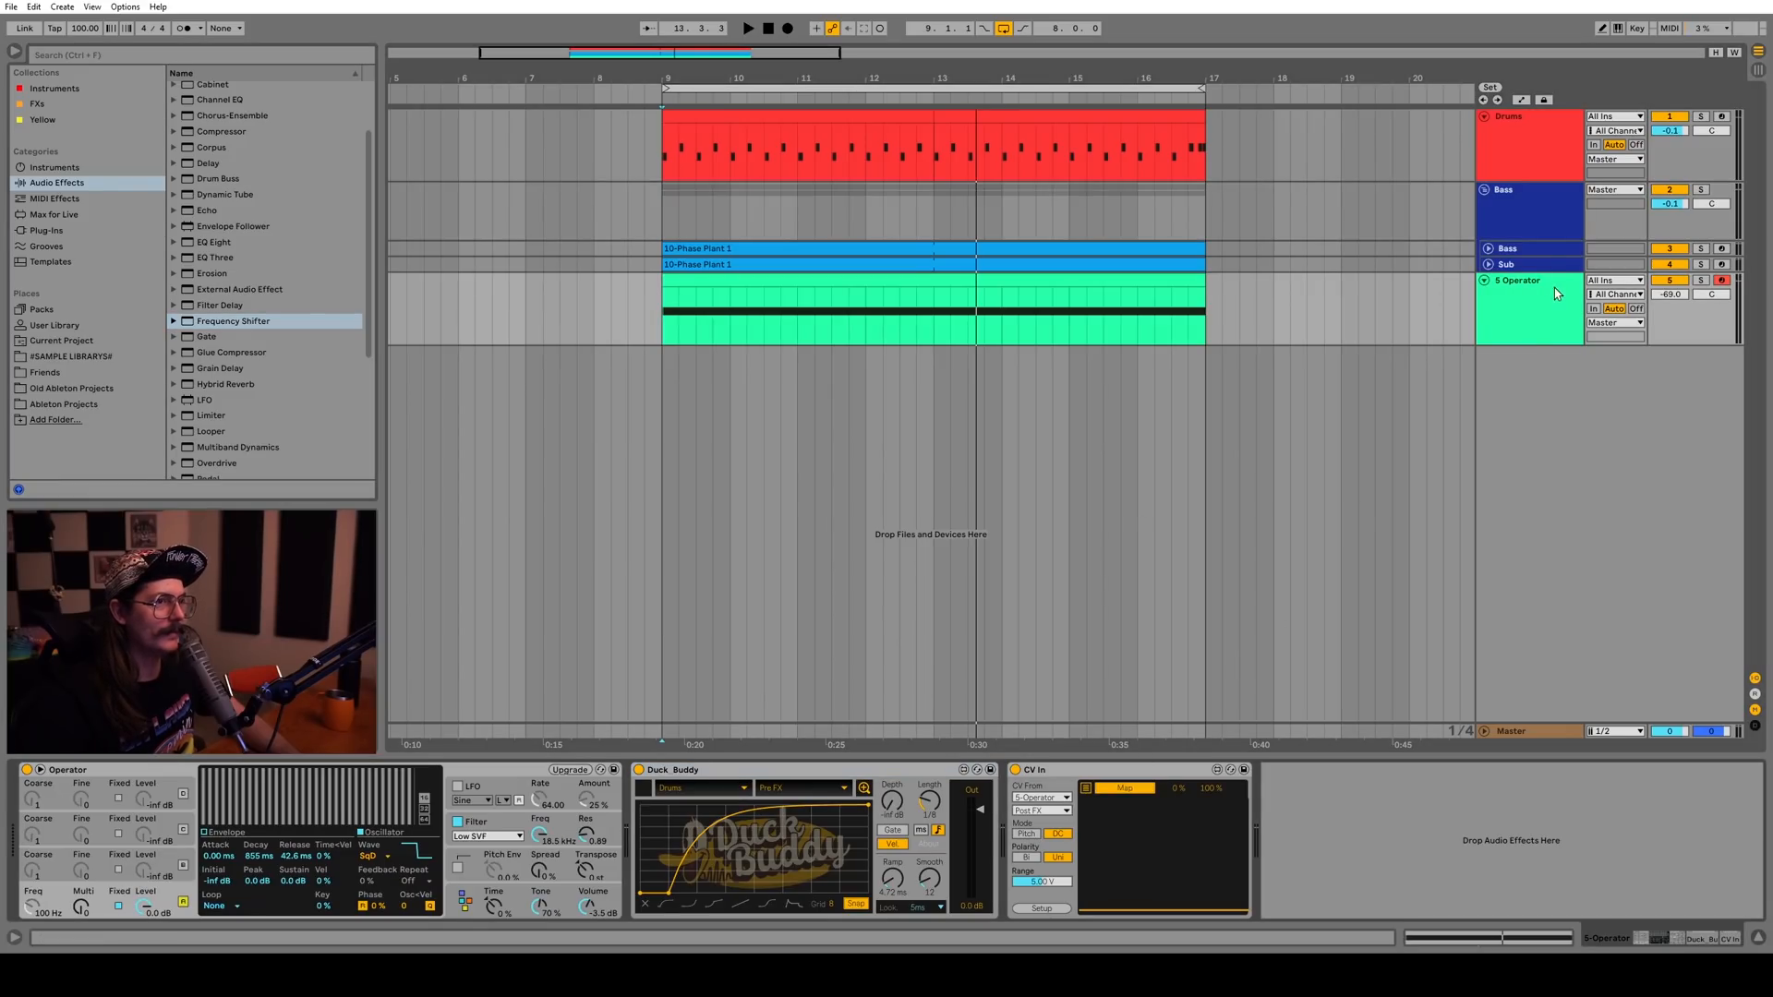
left_click(1529, 209)
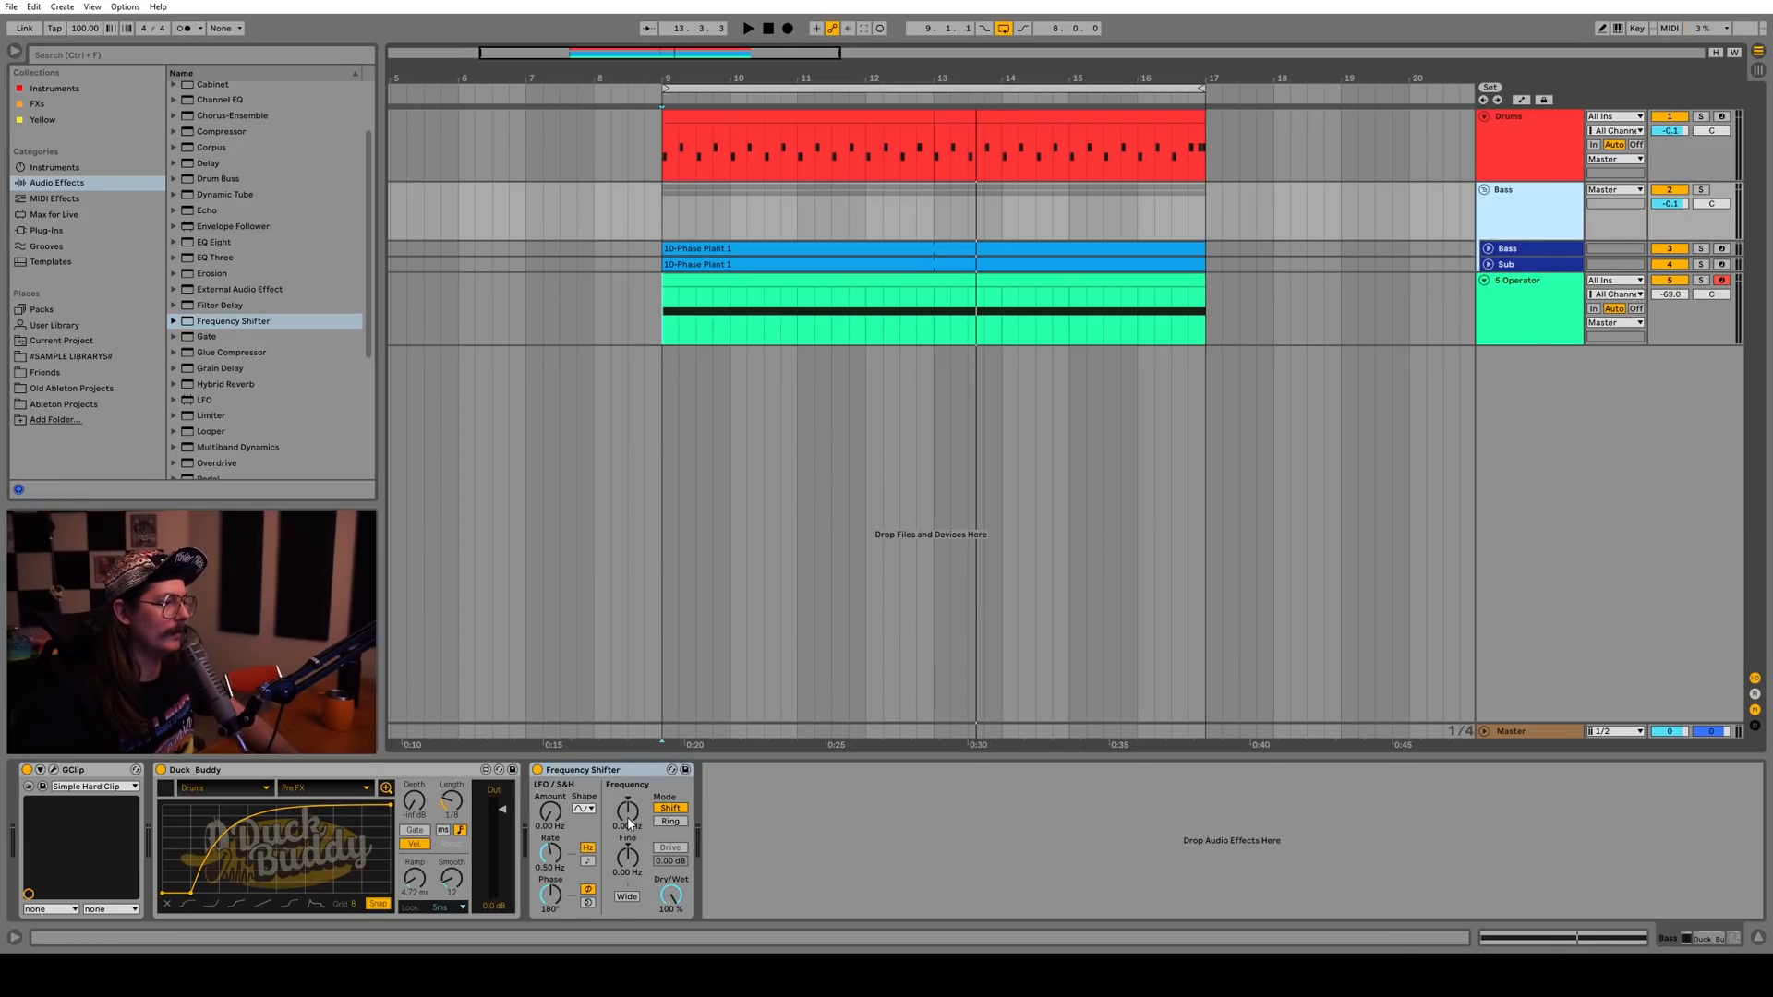
left_click_drag(631, 861, 631, 915)
key("space")
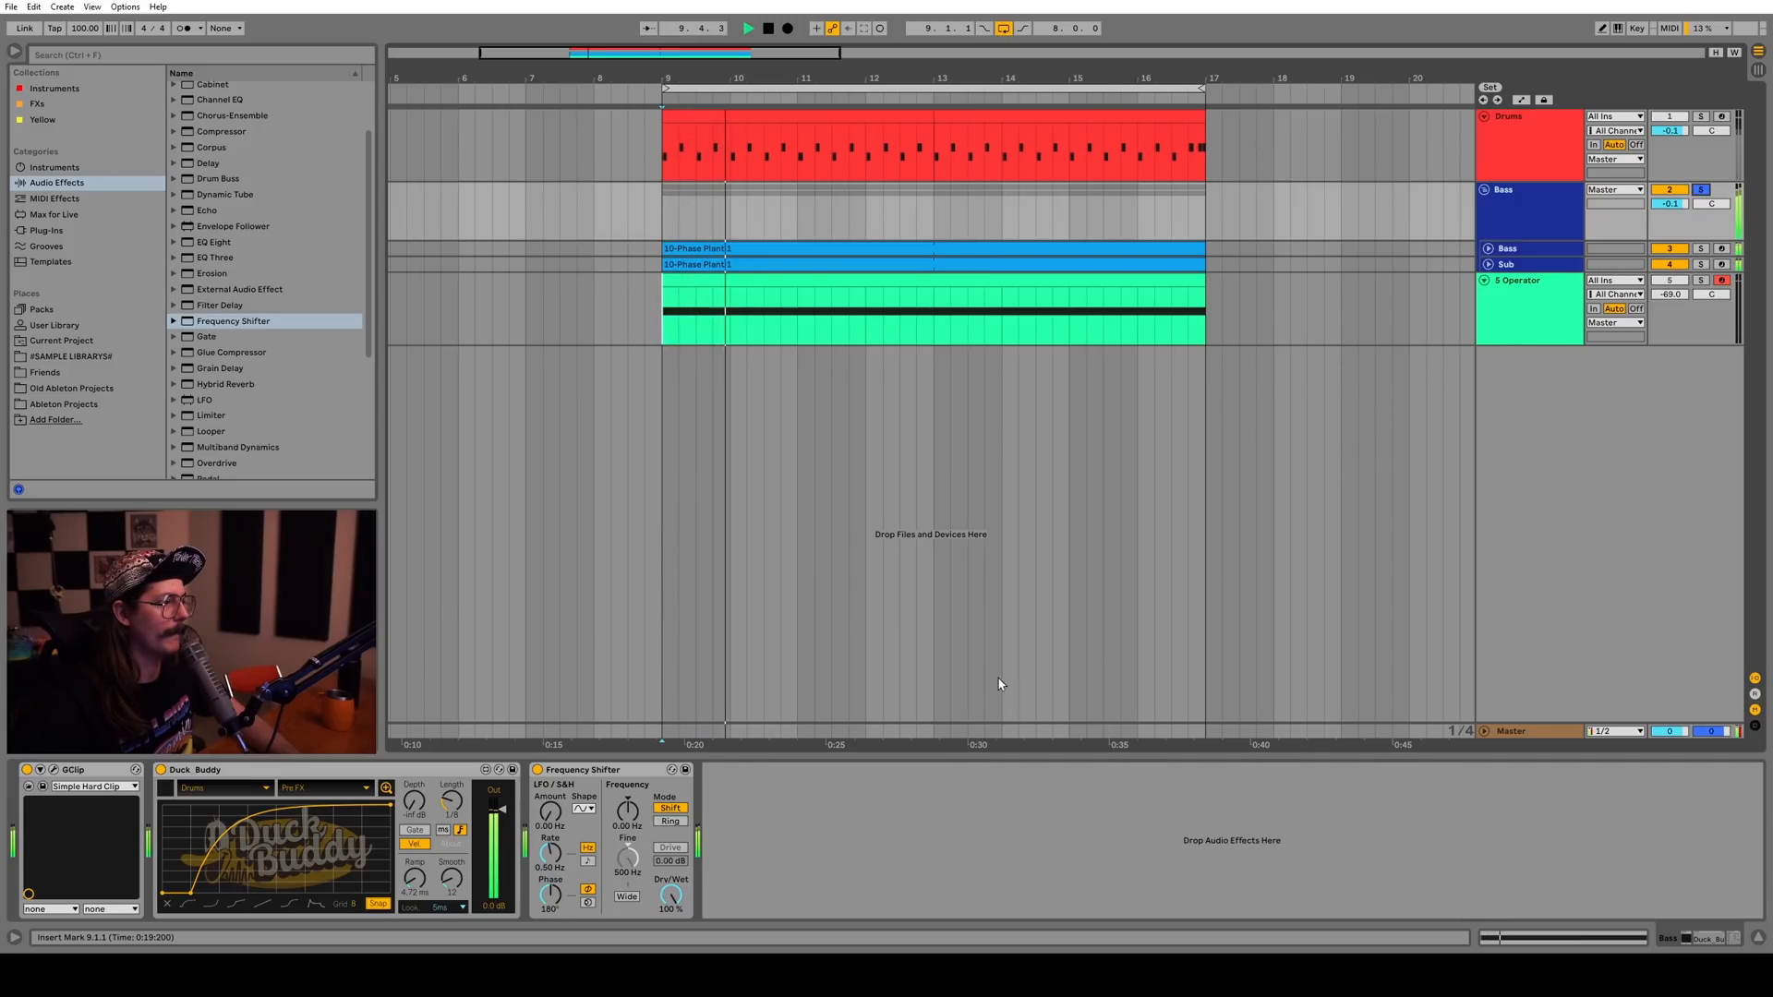
double_click(628, 859)
key("space")
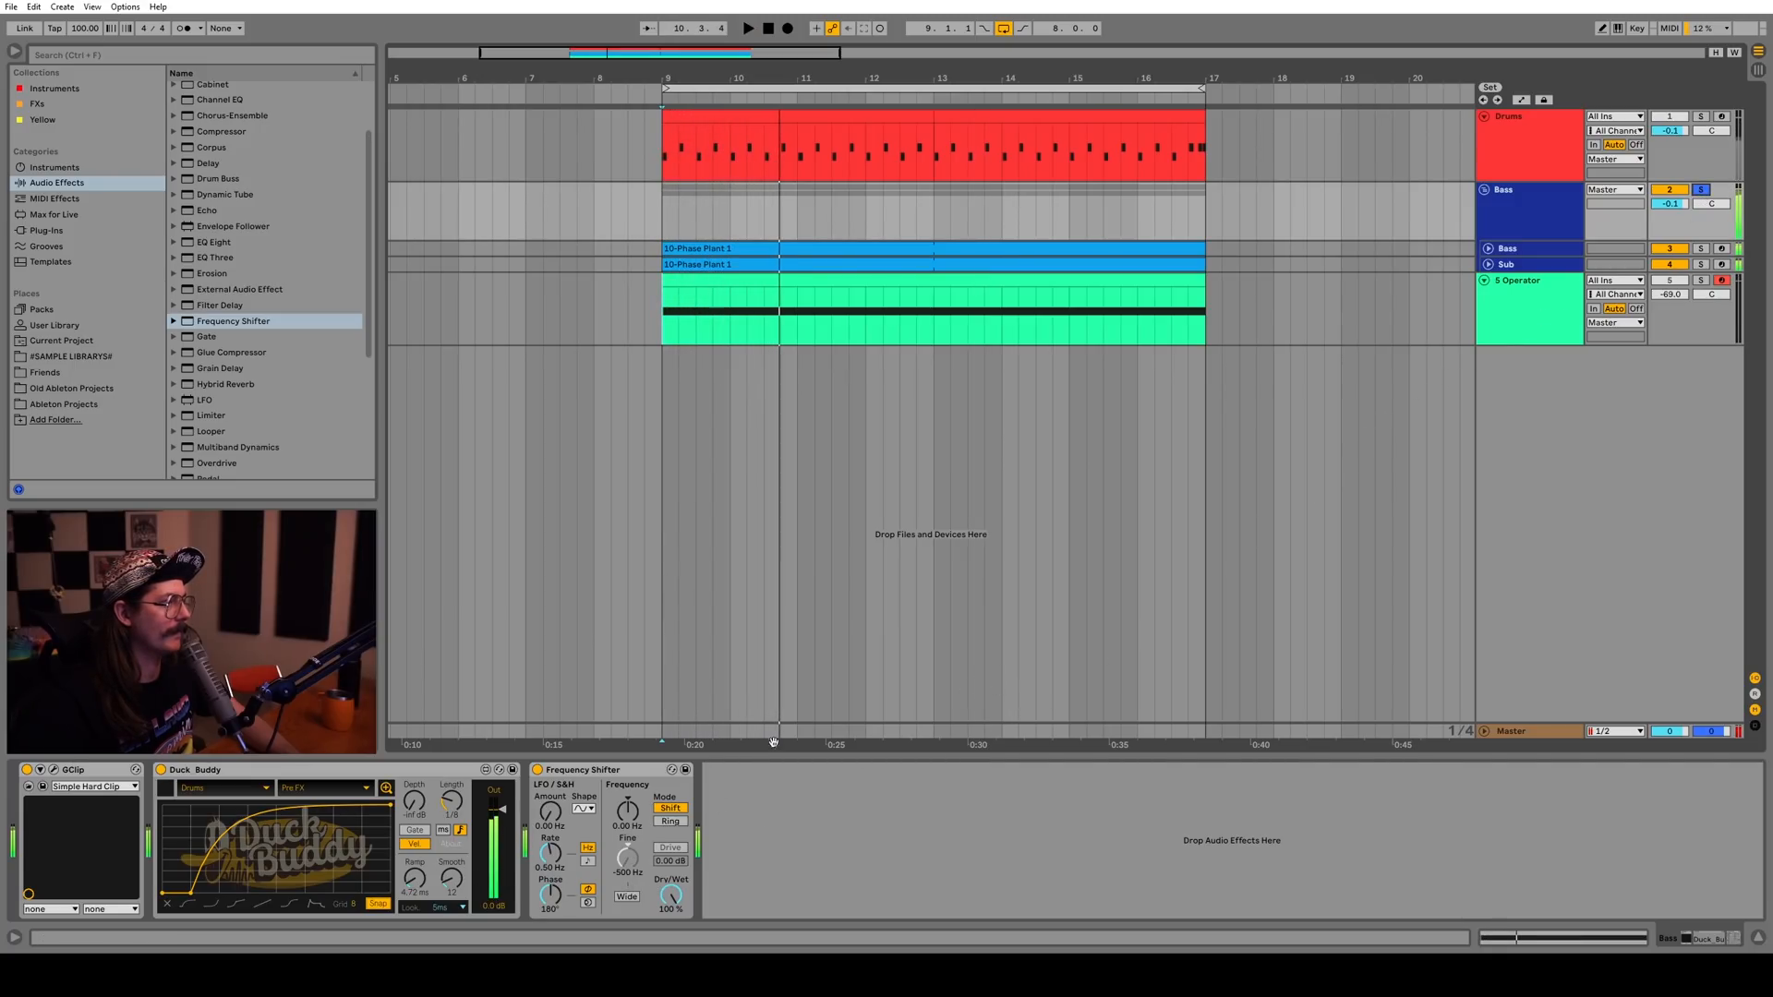
Set the Fine mapping's range in CV In to 100% minimum and 50% maximum, auditioning it on the Bass group
left_click(1515, 319)
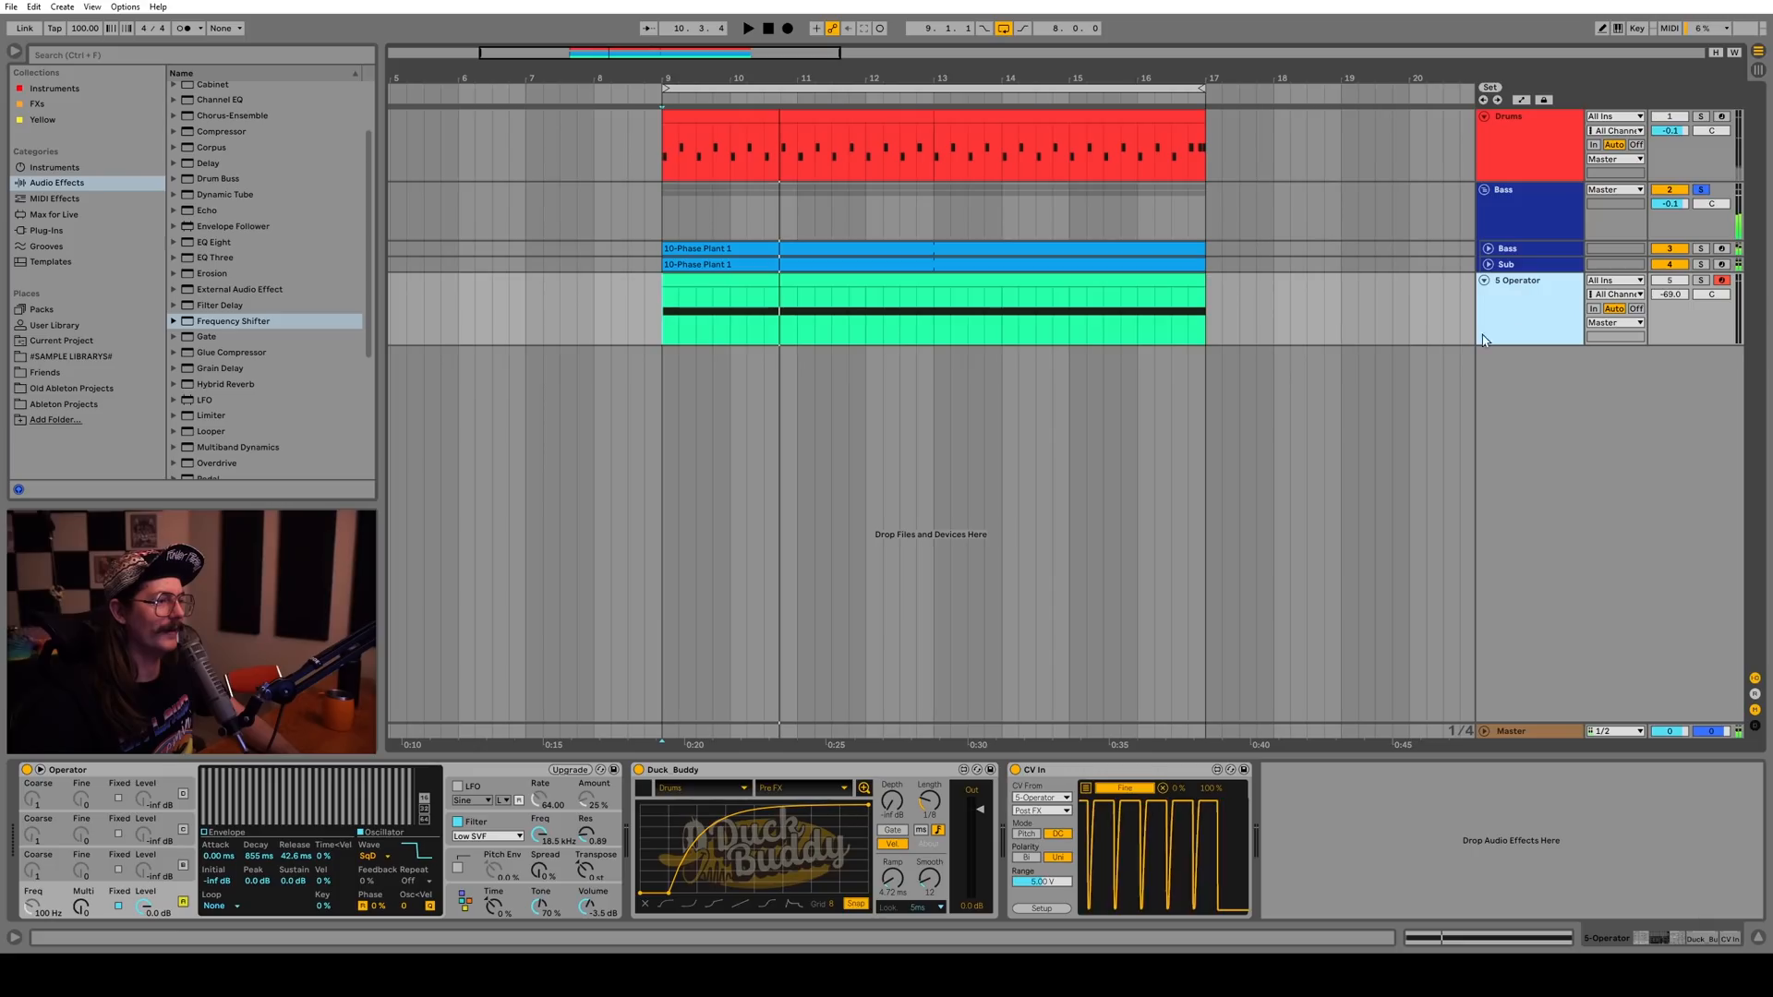
left_click(1209, 790)
type("50")
key("Return")
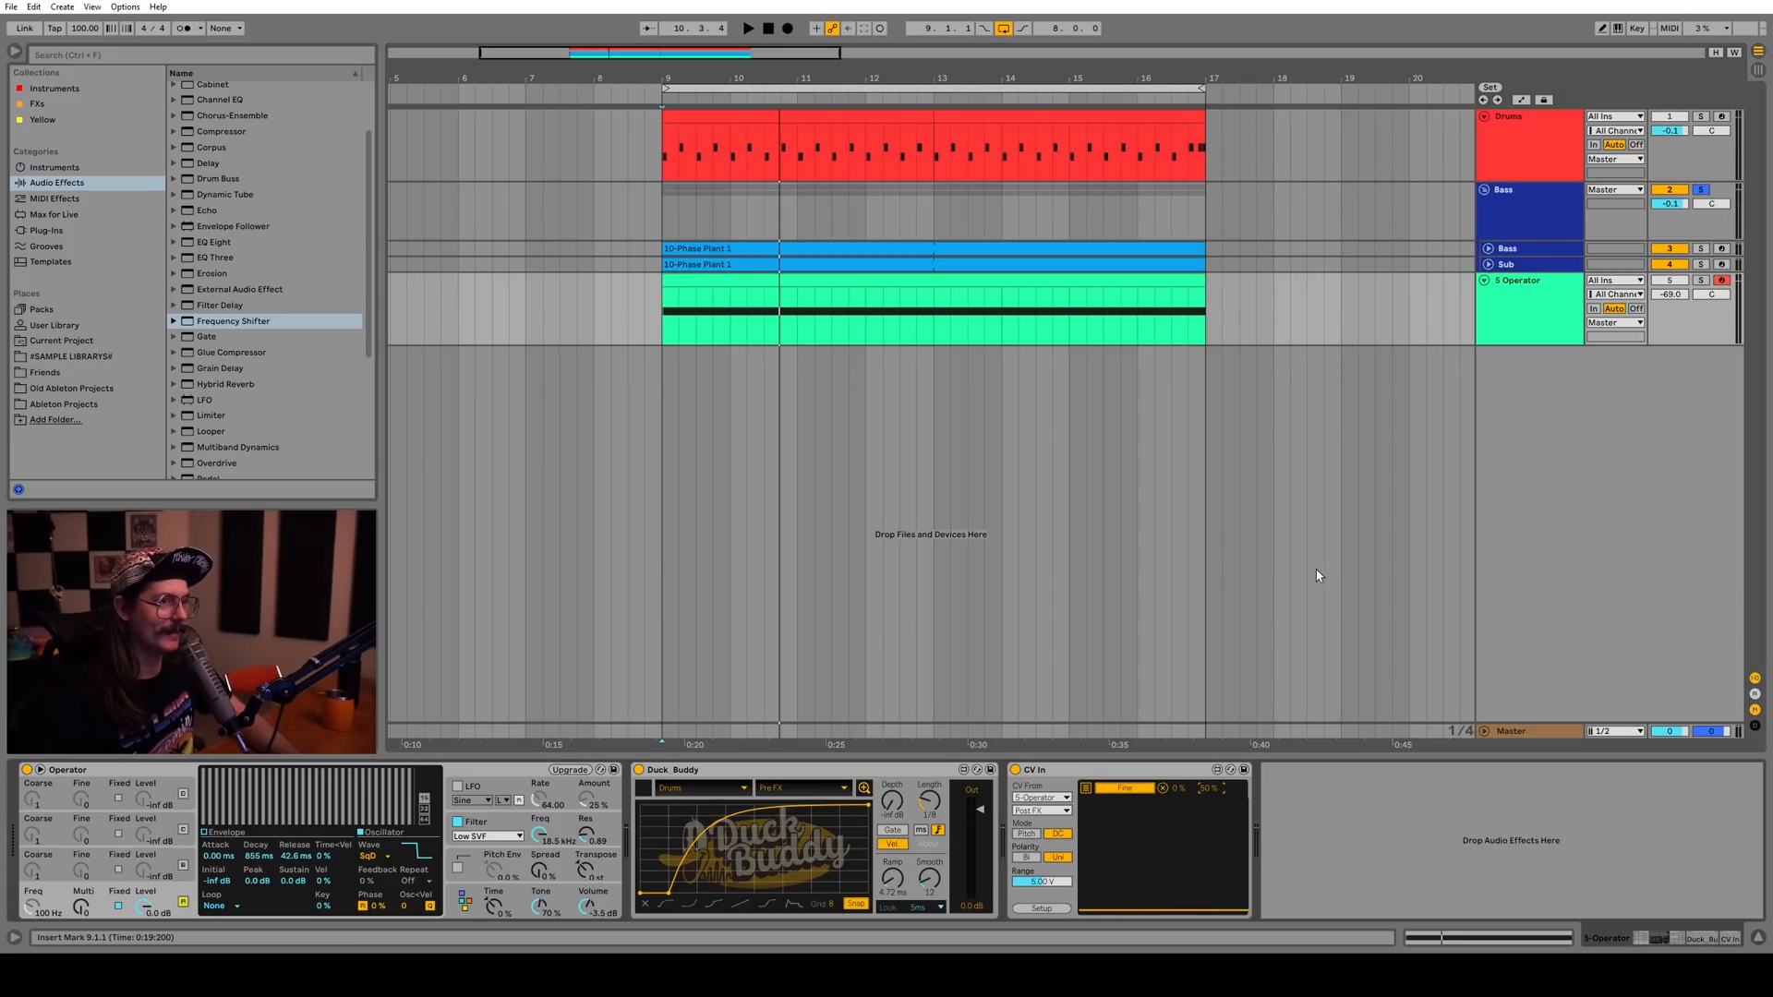
key("space")
key("space")
left_click_drag(1180, 790, 1180, 688)
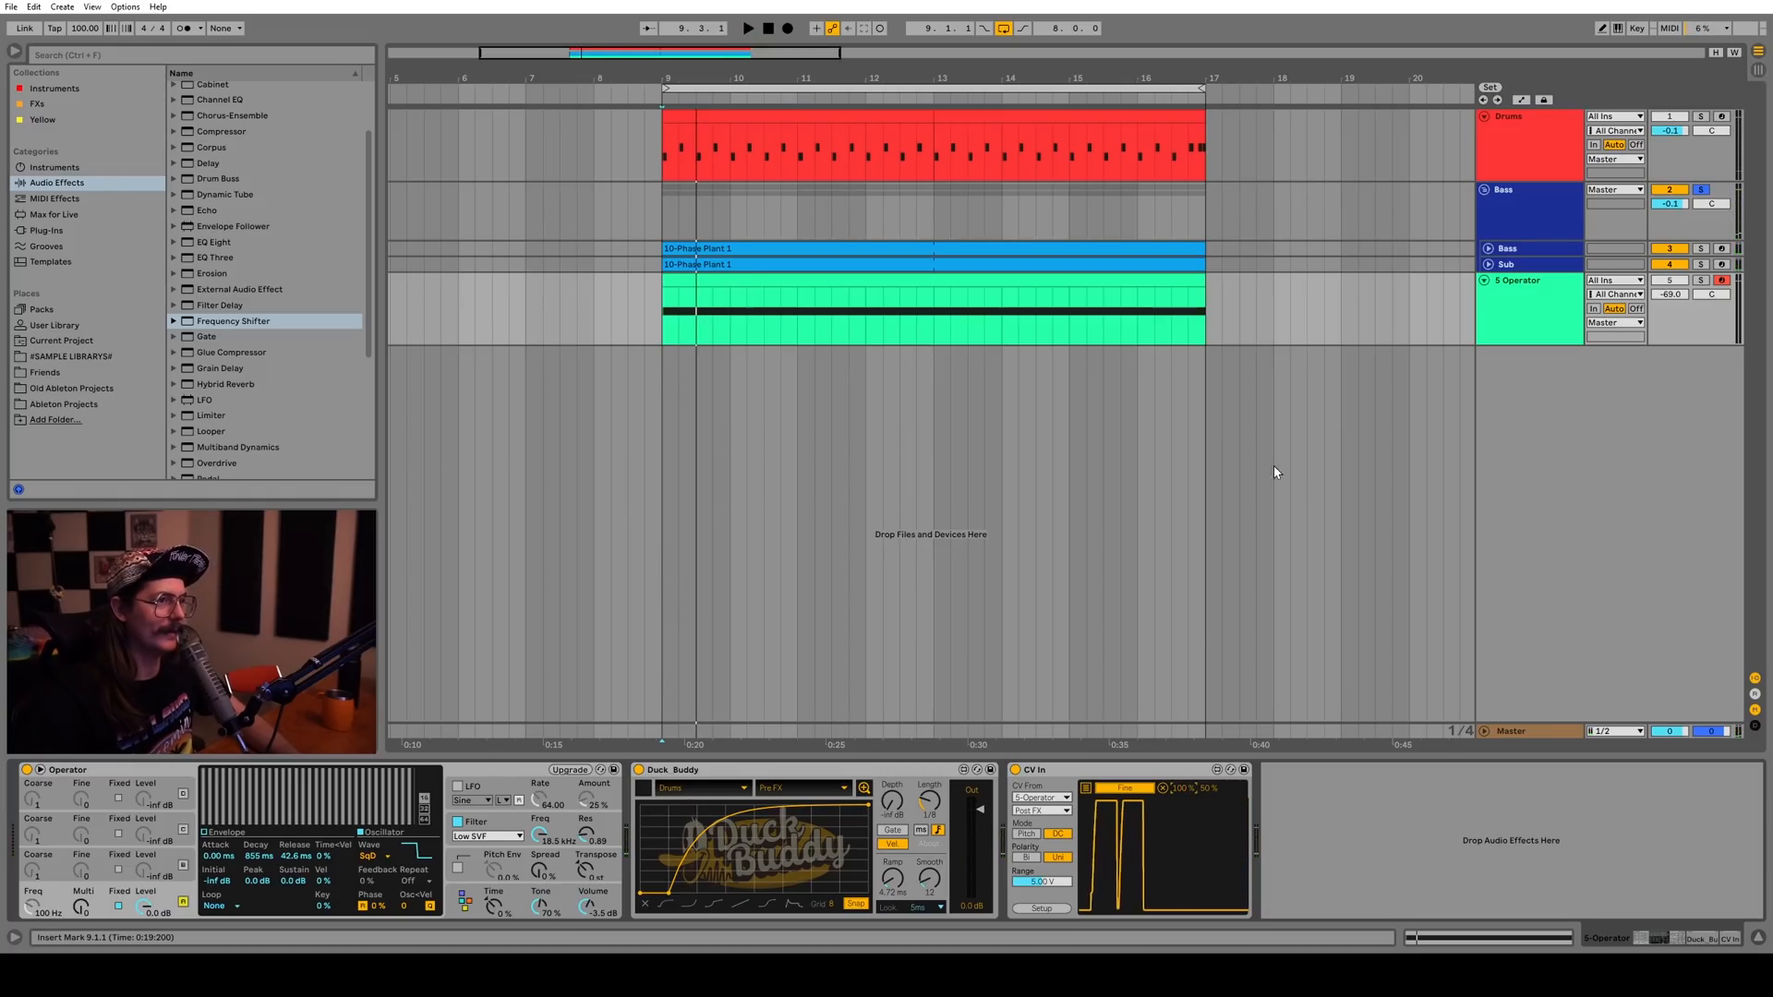
Audition the frequency-shifted Bass group, unsolo it, and turn the Operator track's volume down to -inf
left_click(1509, 228)
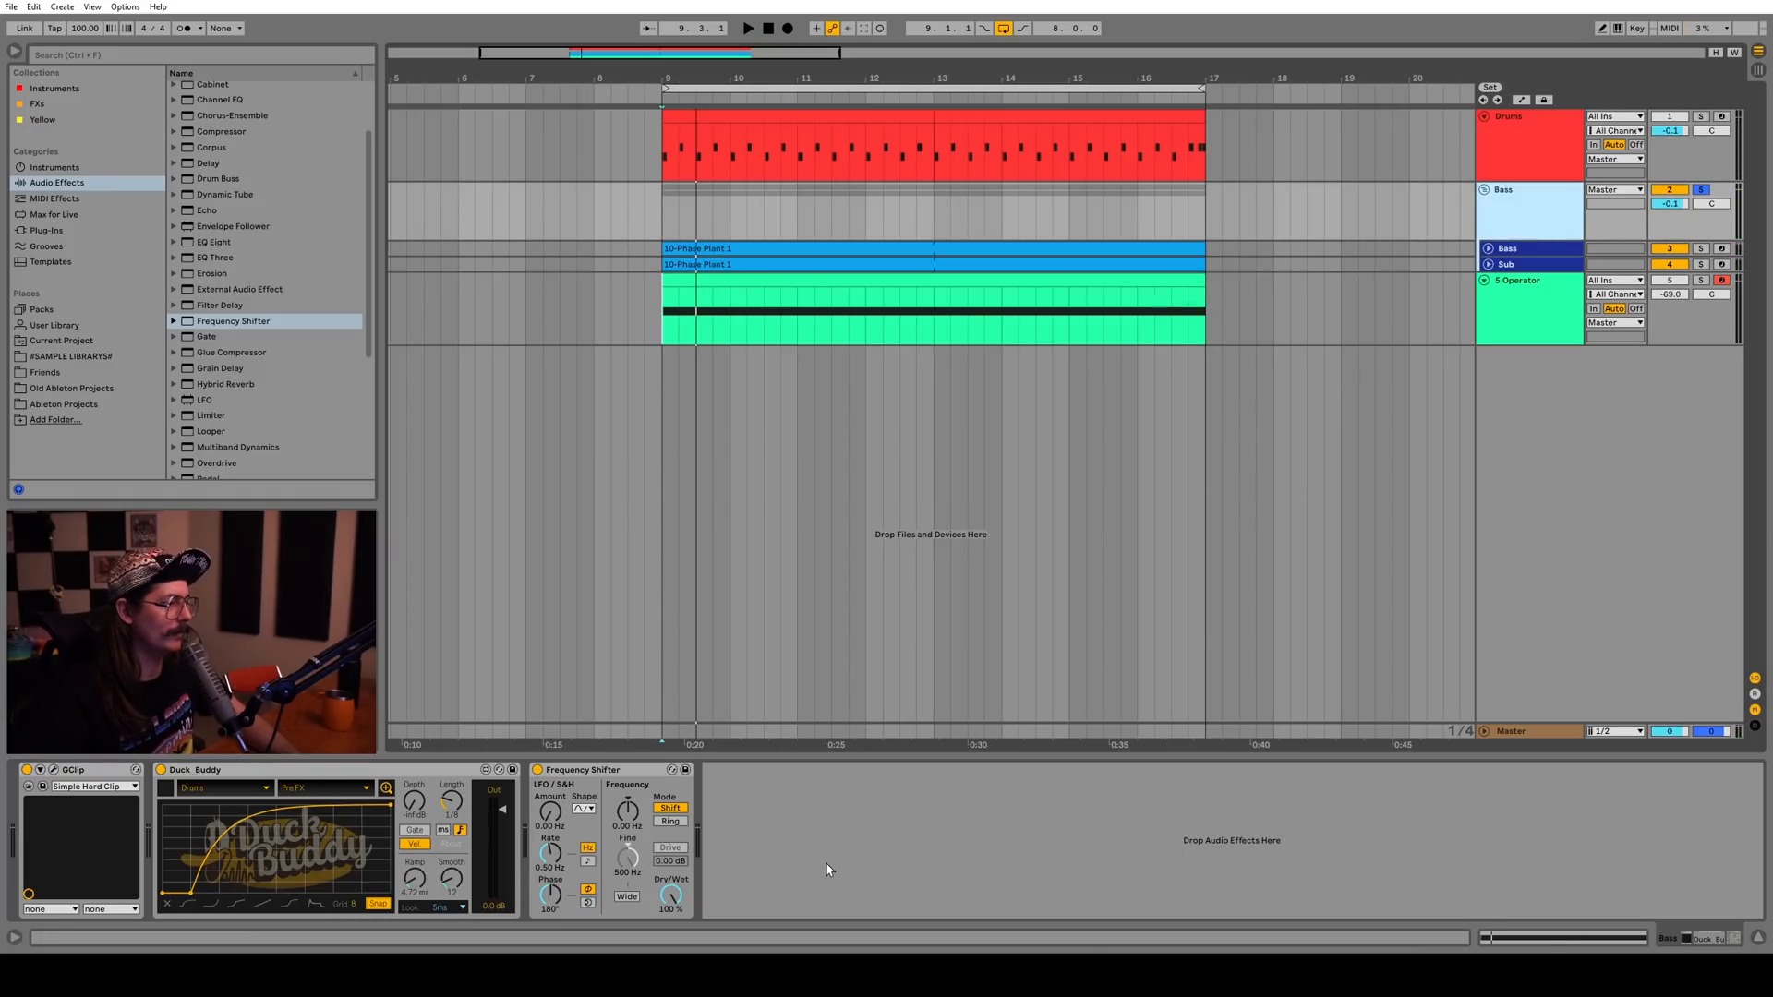
key("space")
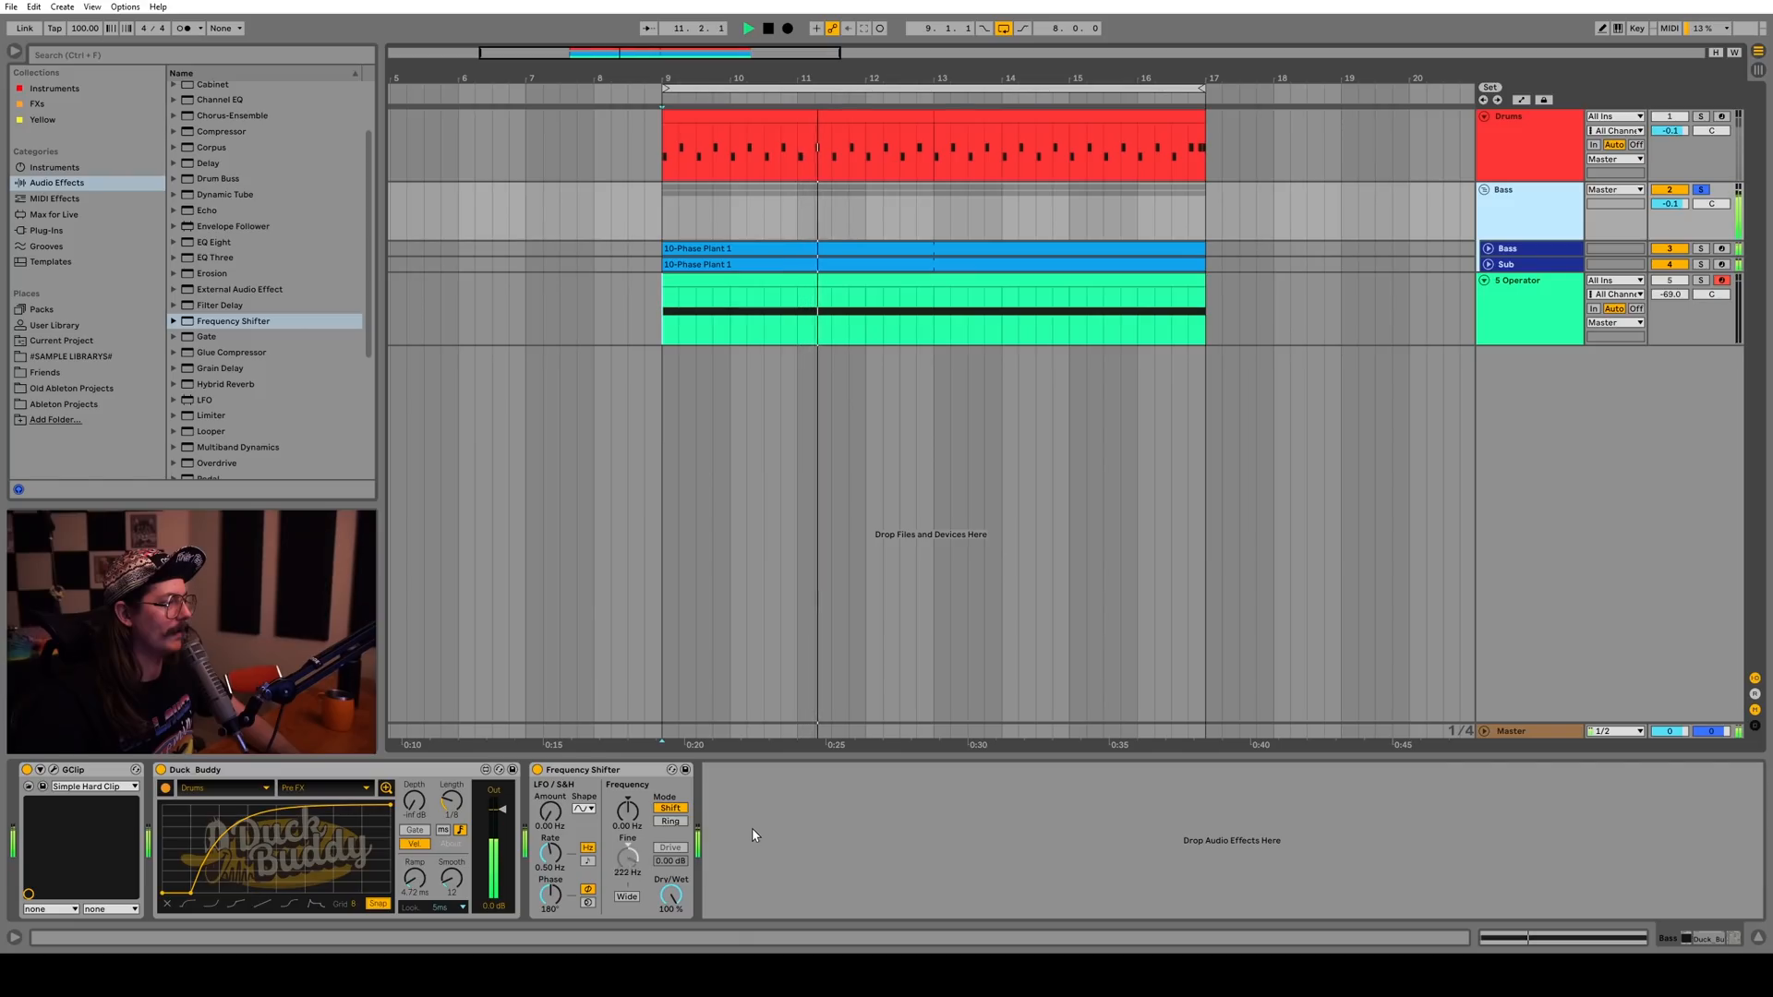
key("space")
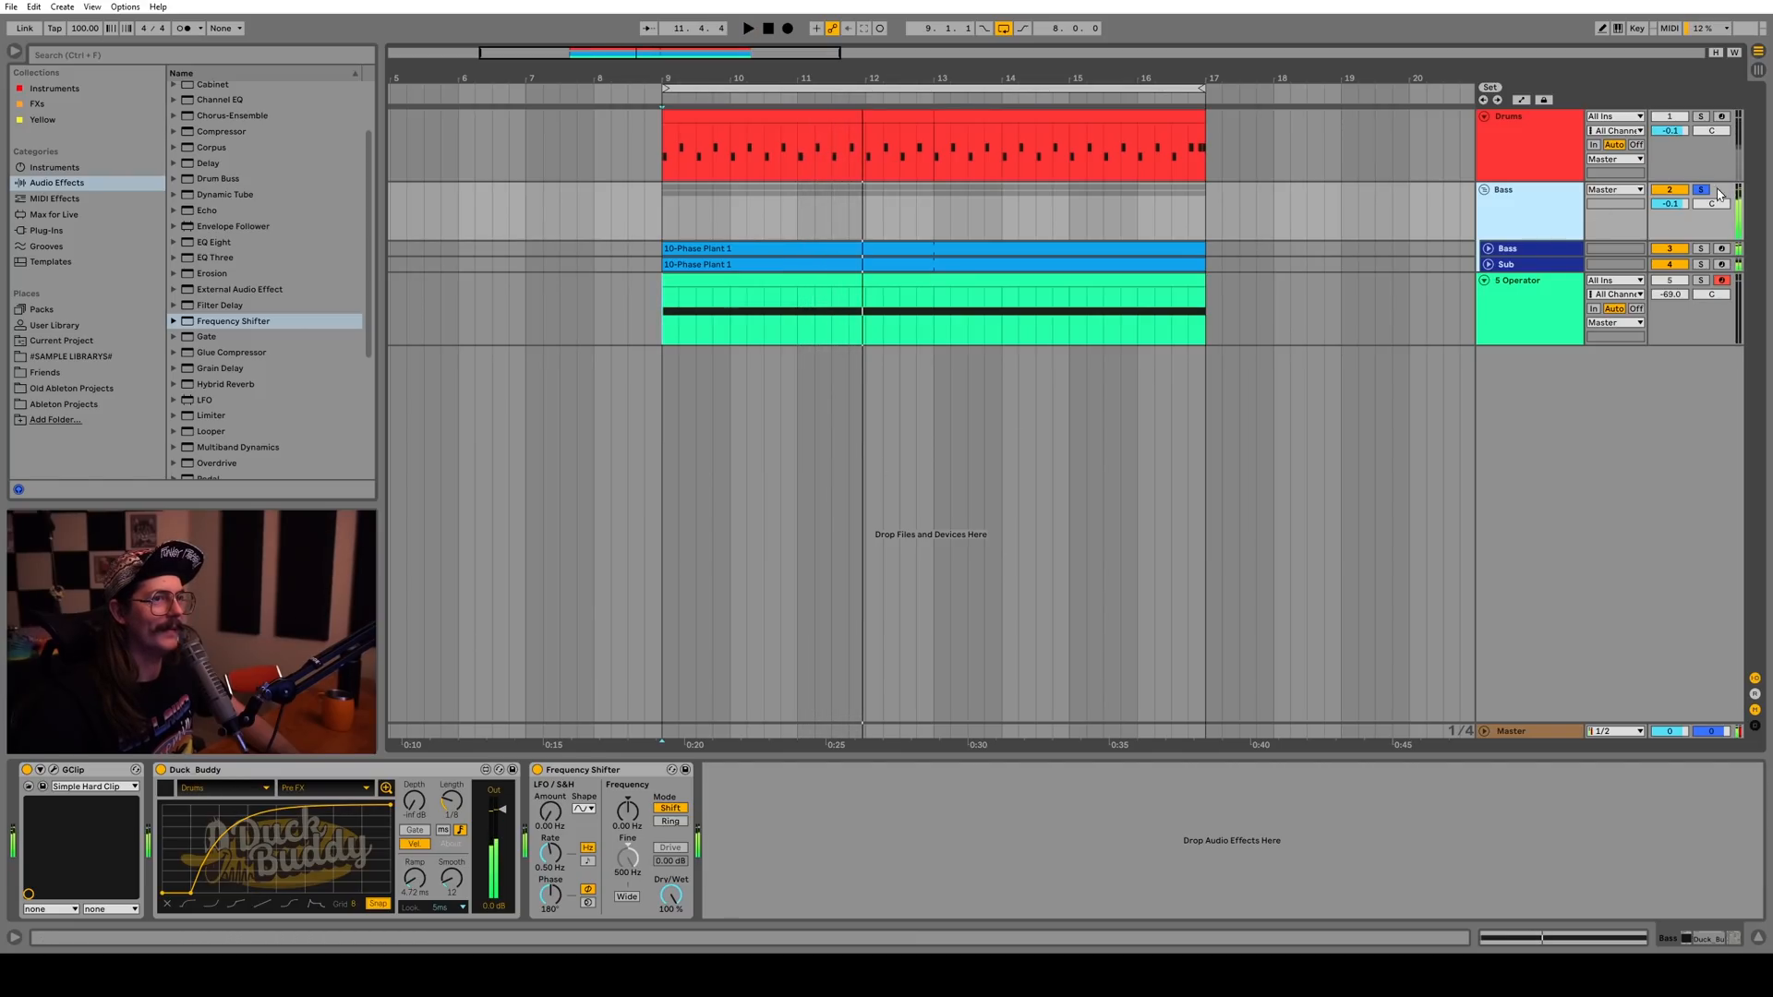
left_click(1701, 189)
key("space")
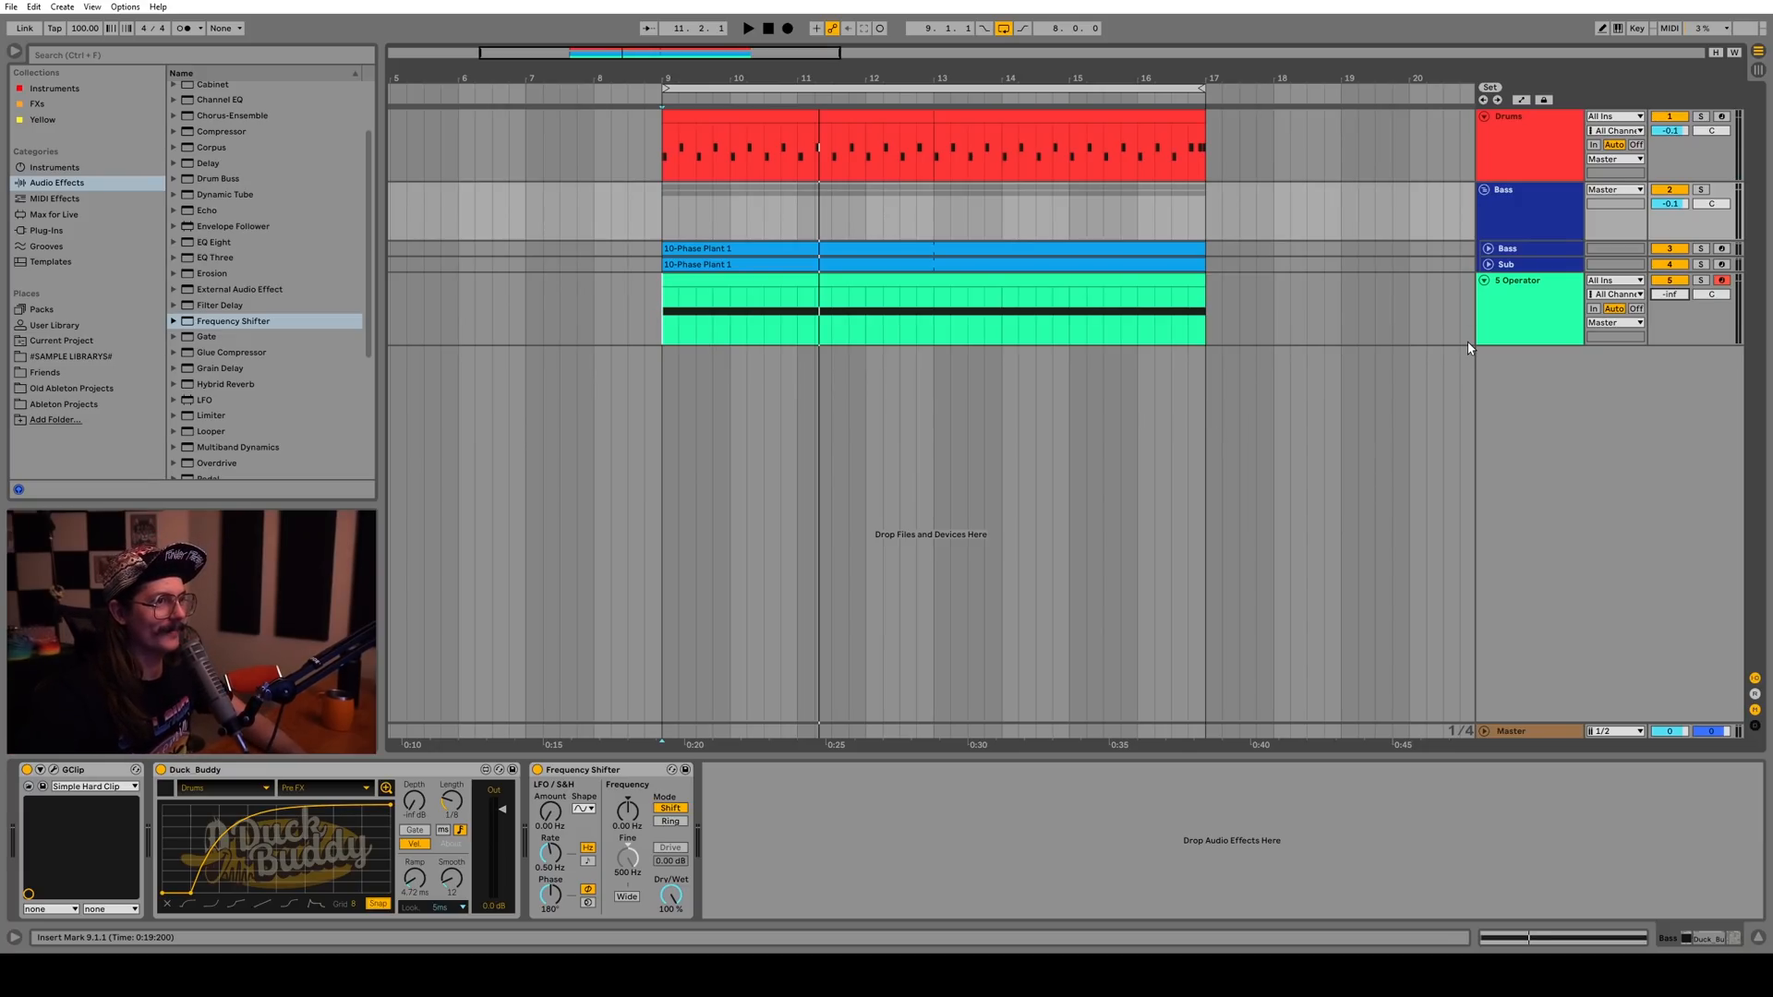
Expand CV In's mapping list on the Operator track and look over its additional mapping slots
left_click(1549, 314)
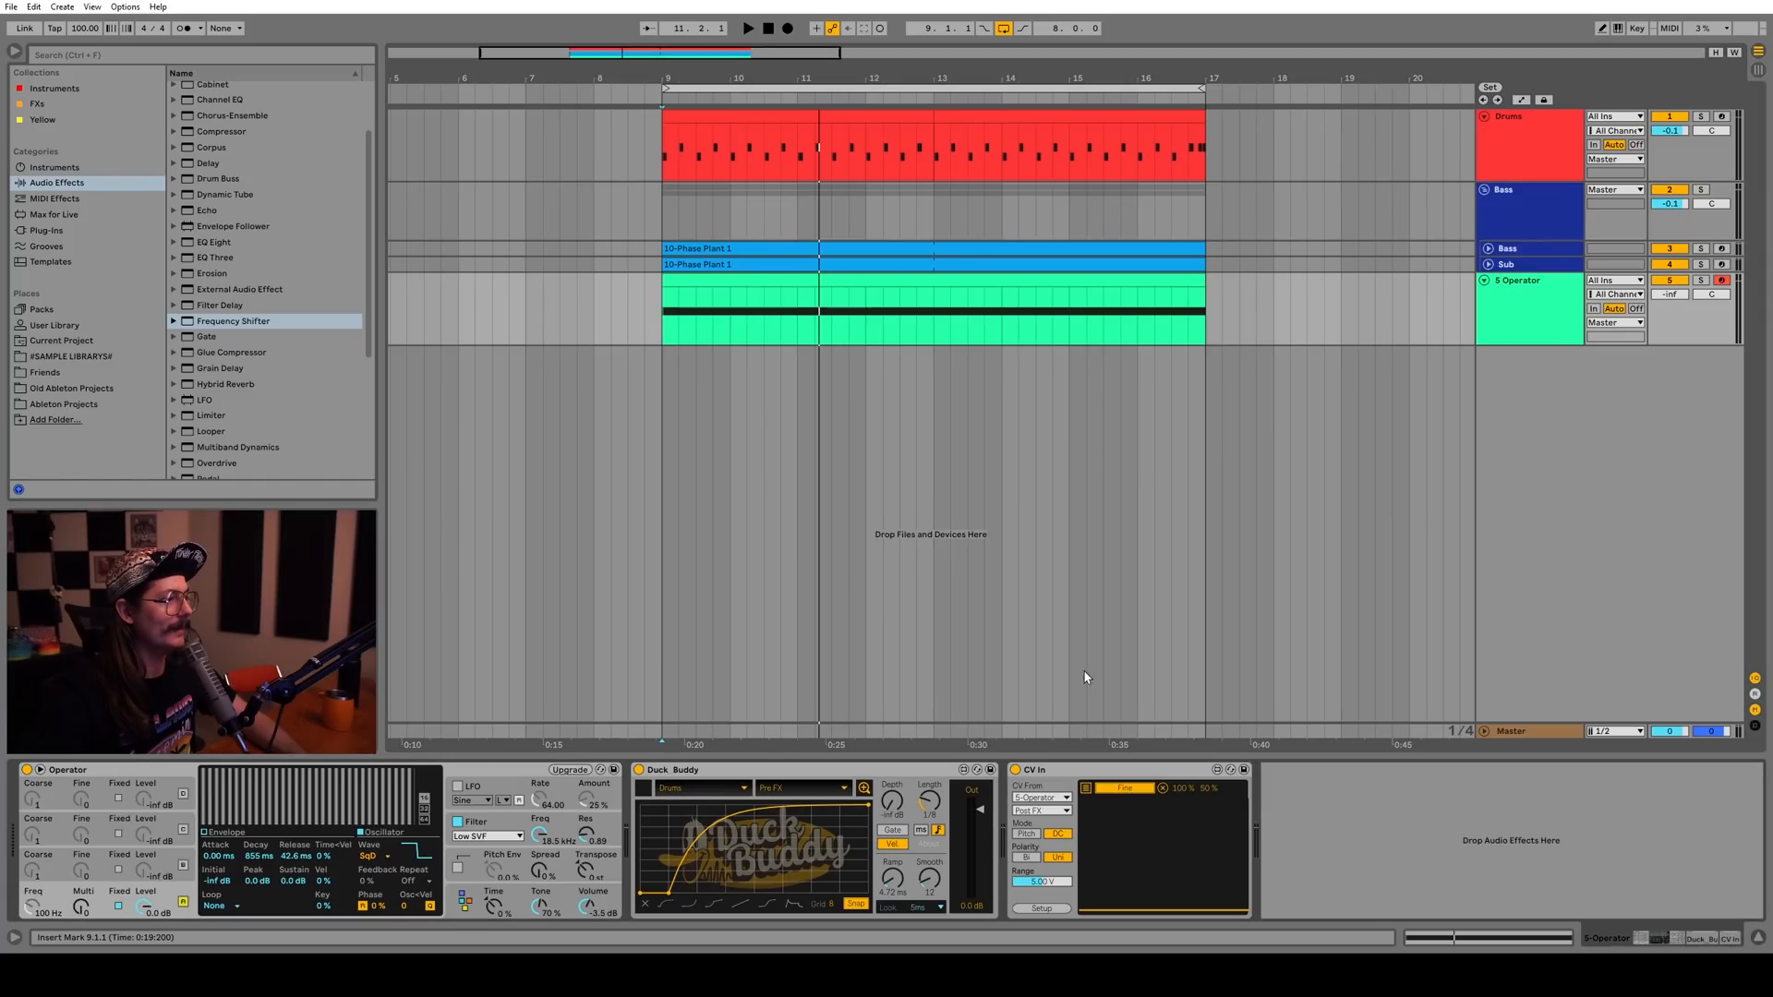
left_click(1086, 789)
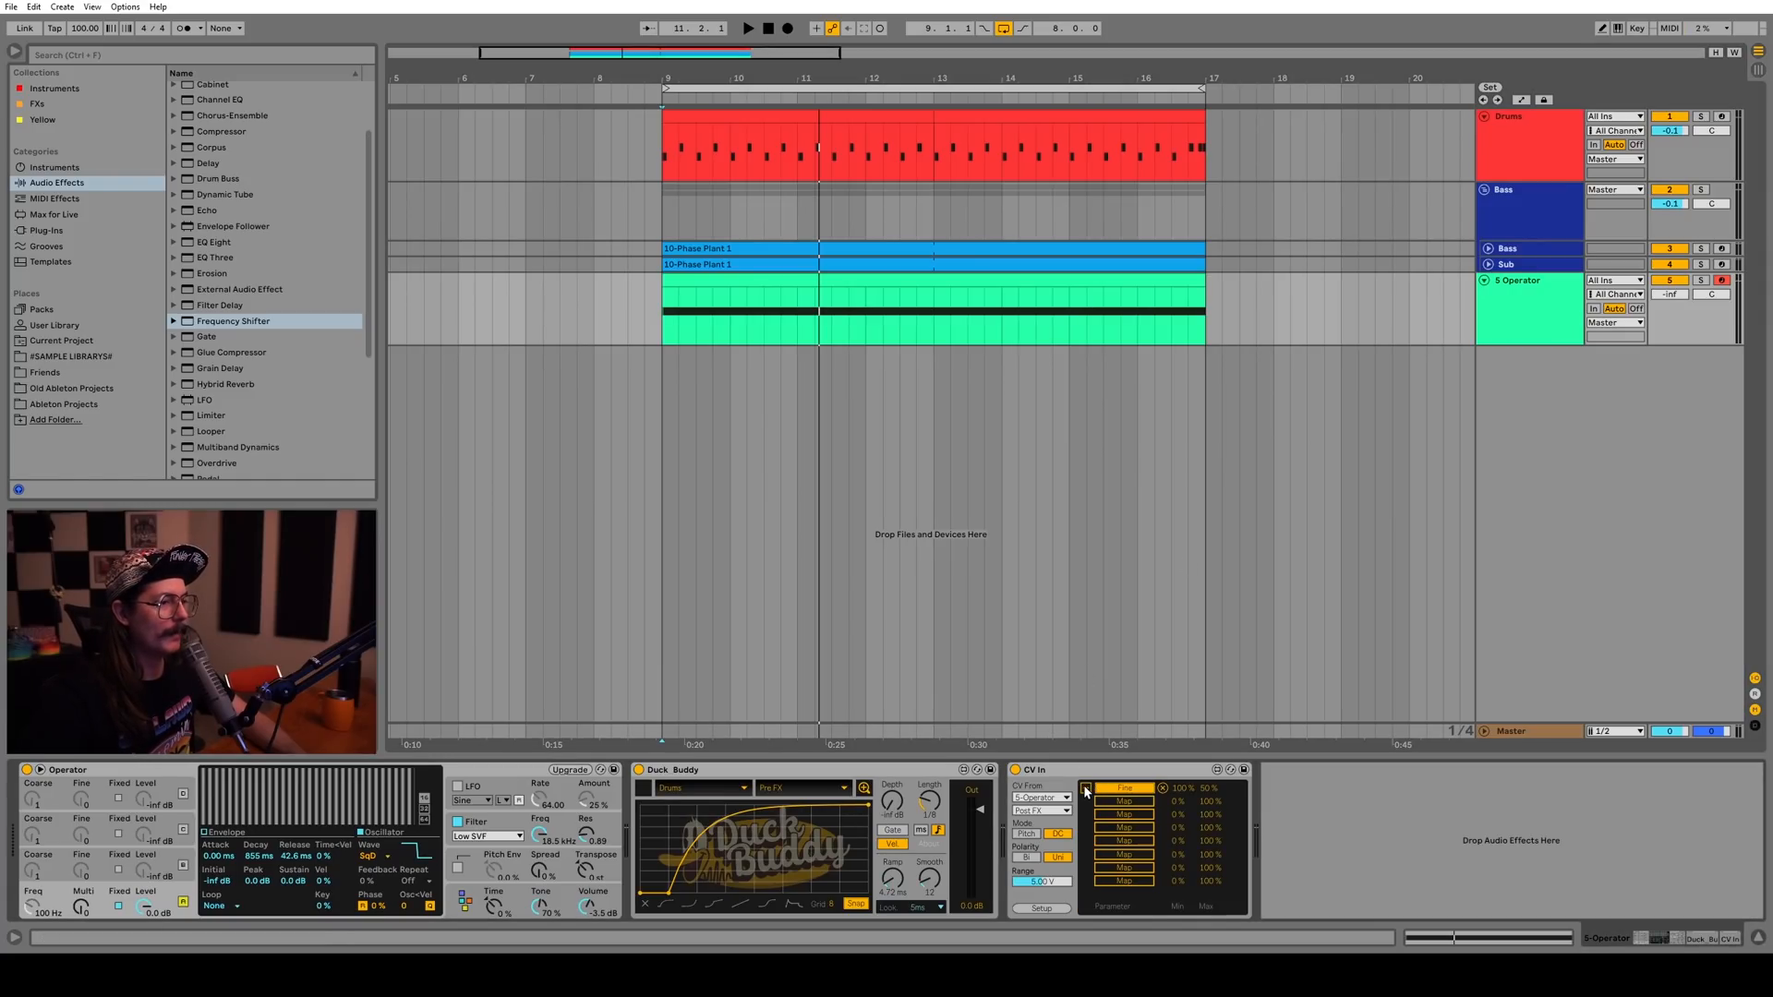
left_click(1070, 774)
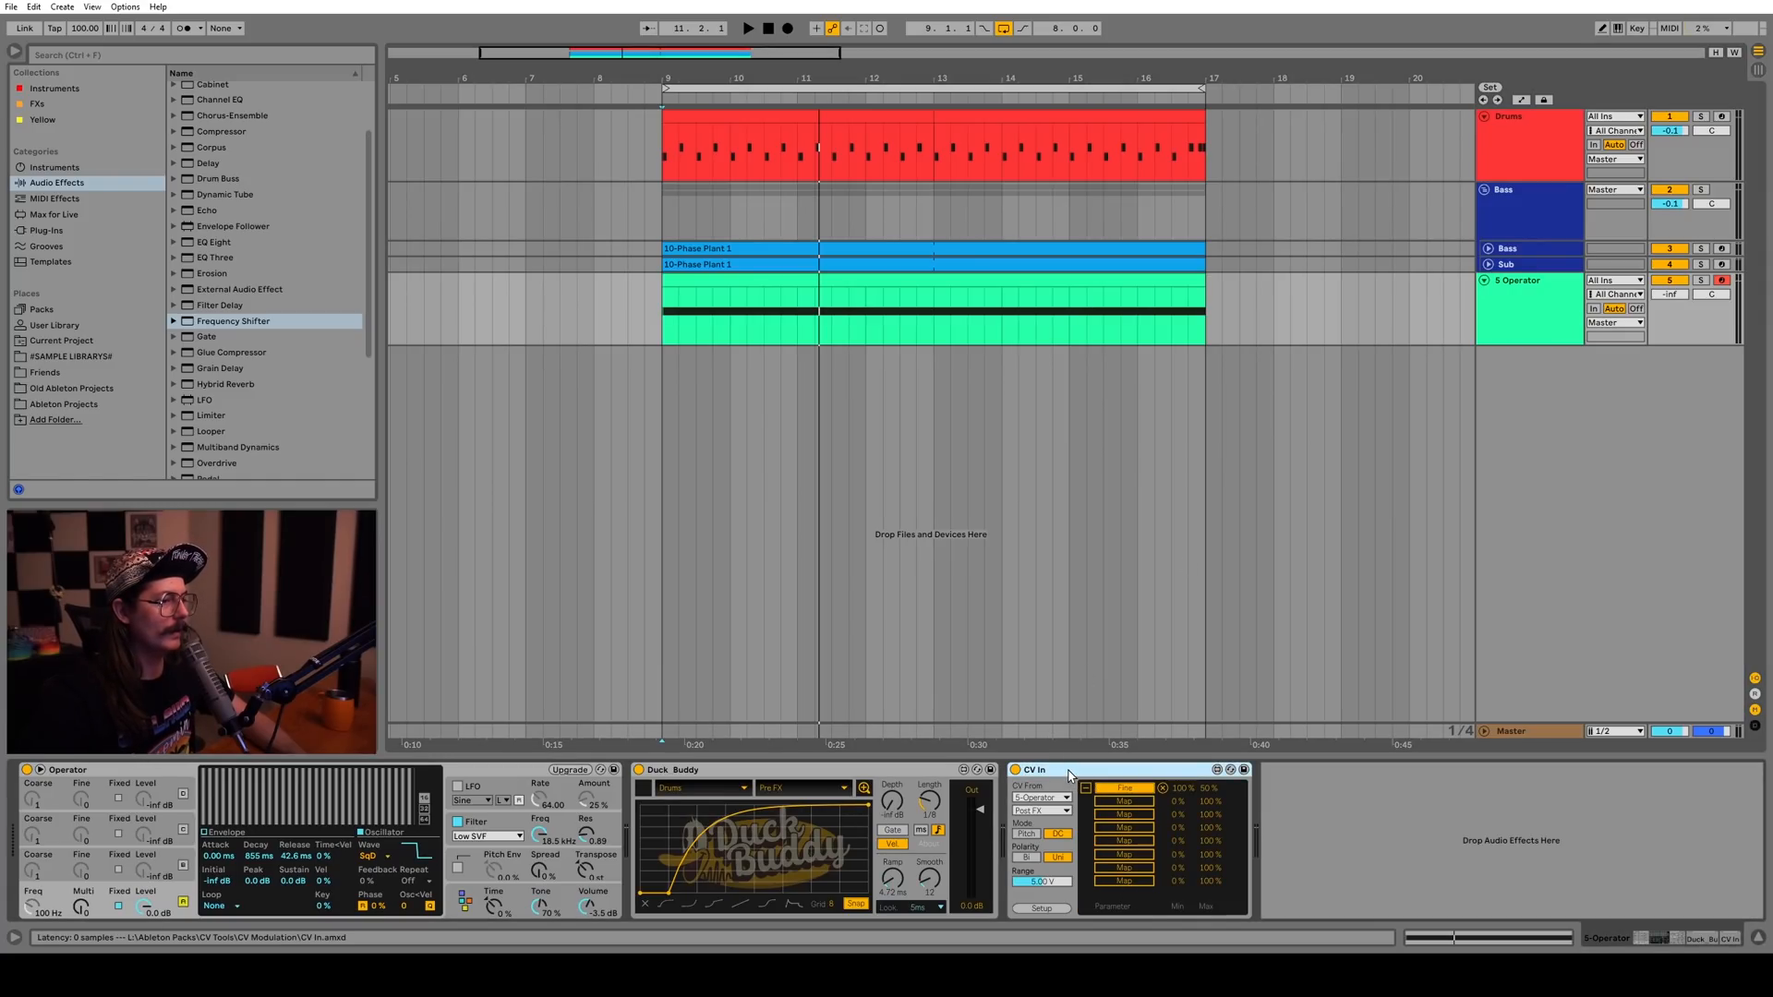
left_click(1521, 287)
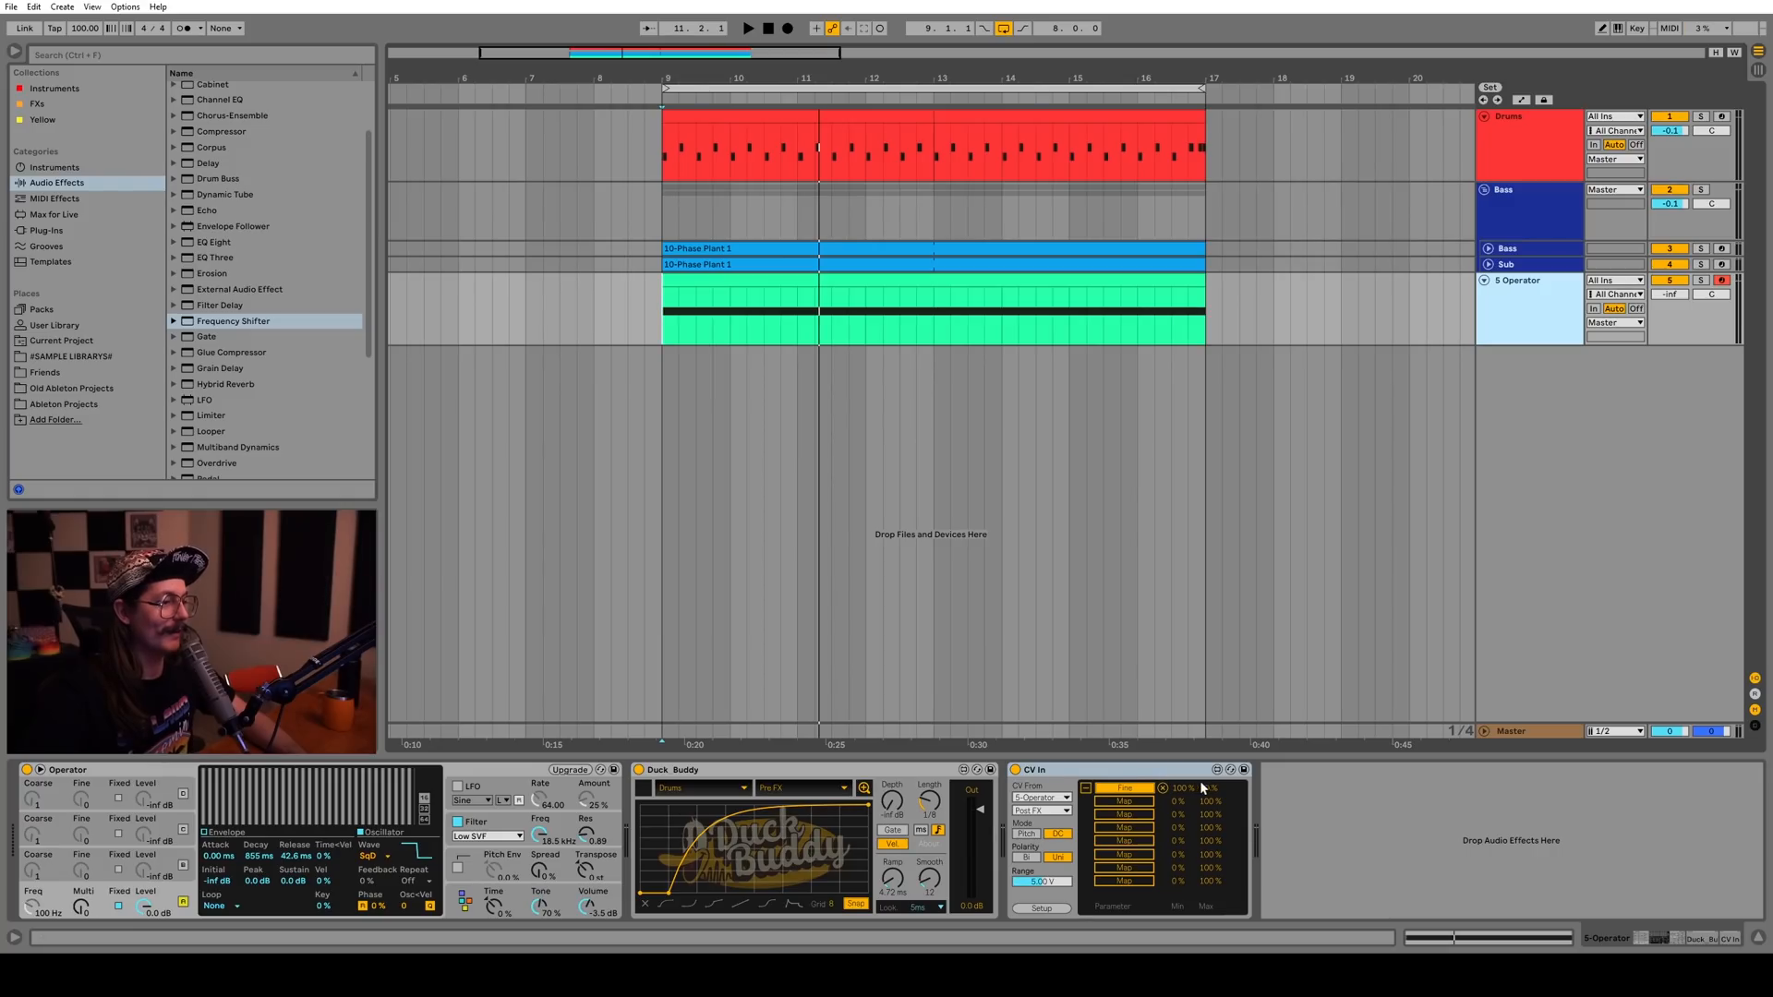
left_click(1084, 779)
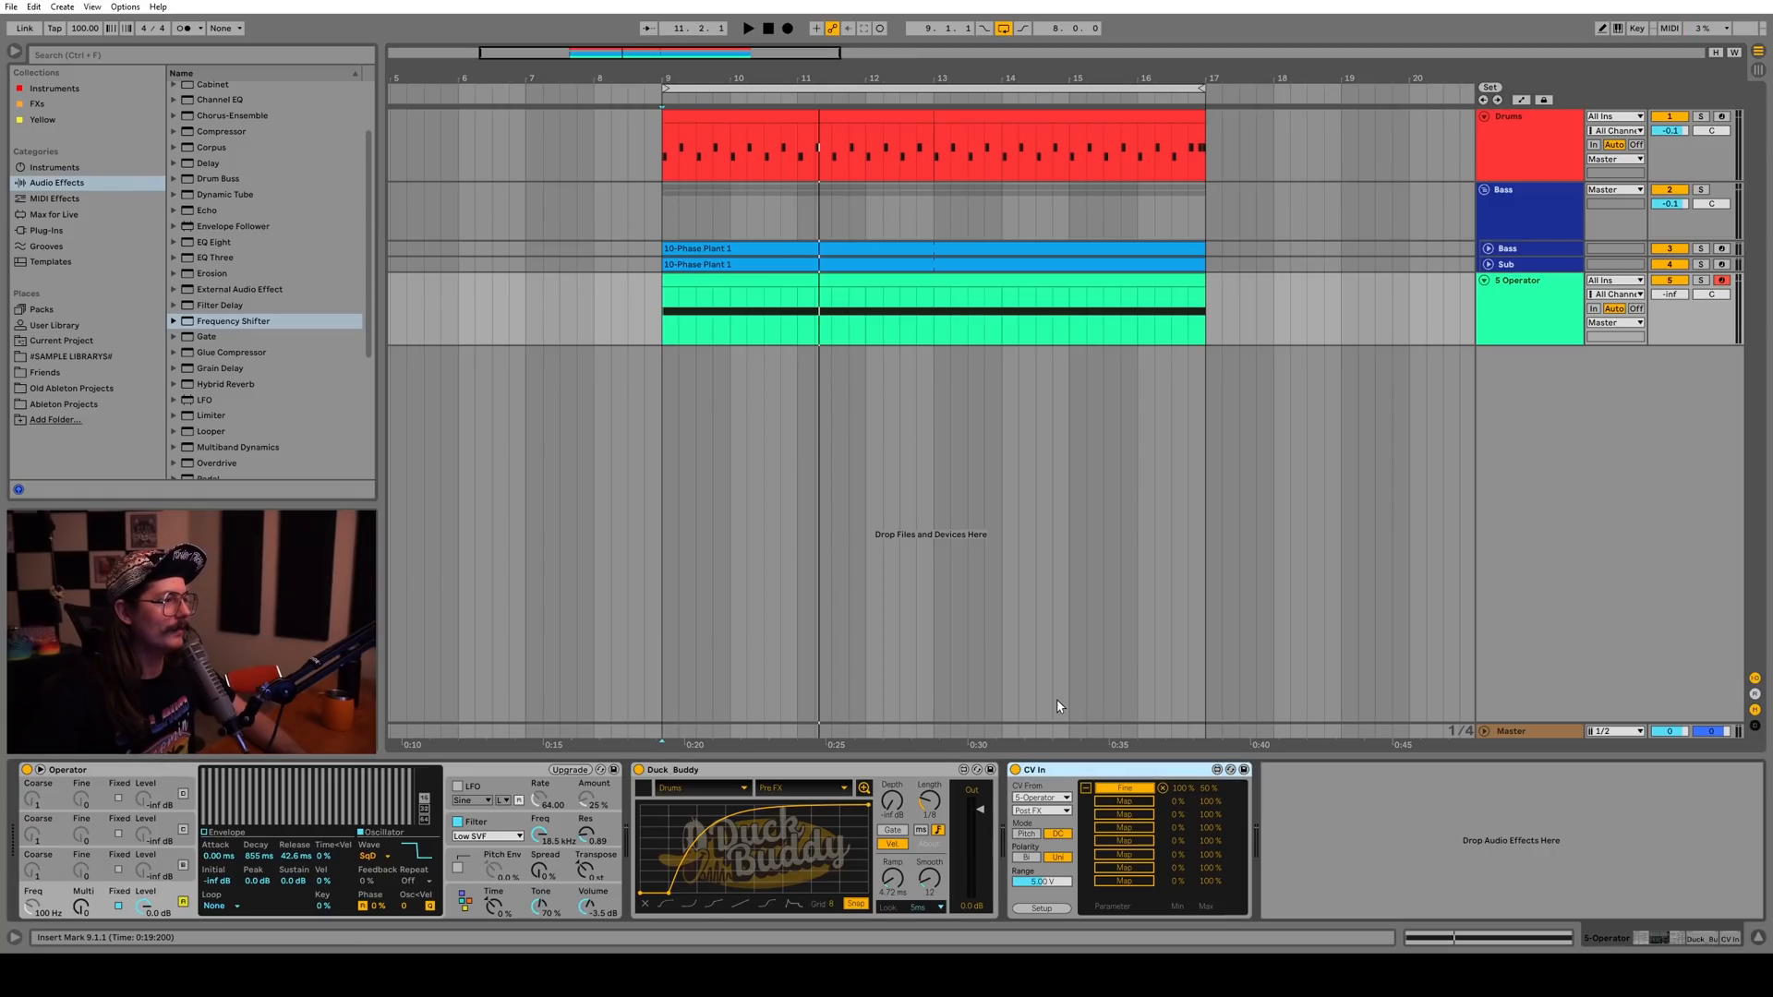
Search the browser for "cv in" and locate the device within the CV Tools pack
key("ctrl+f")
type("cv in")
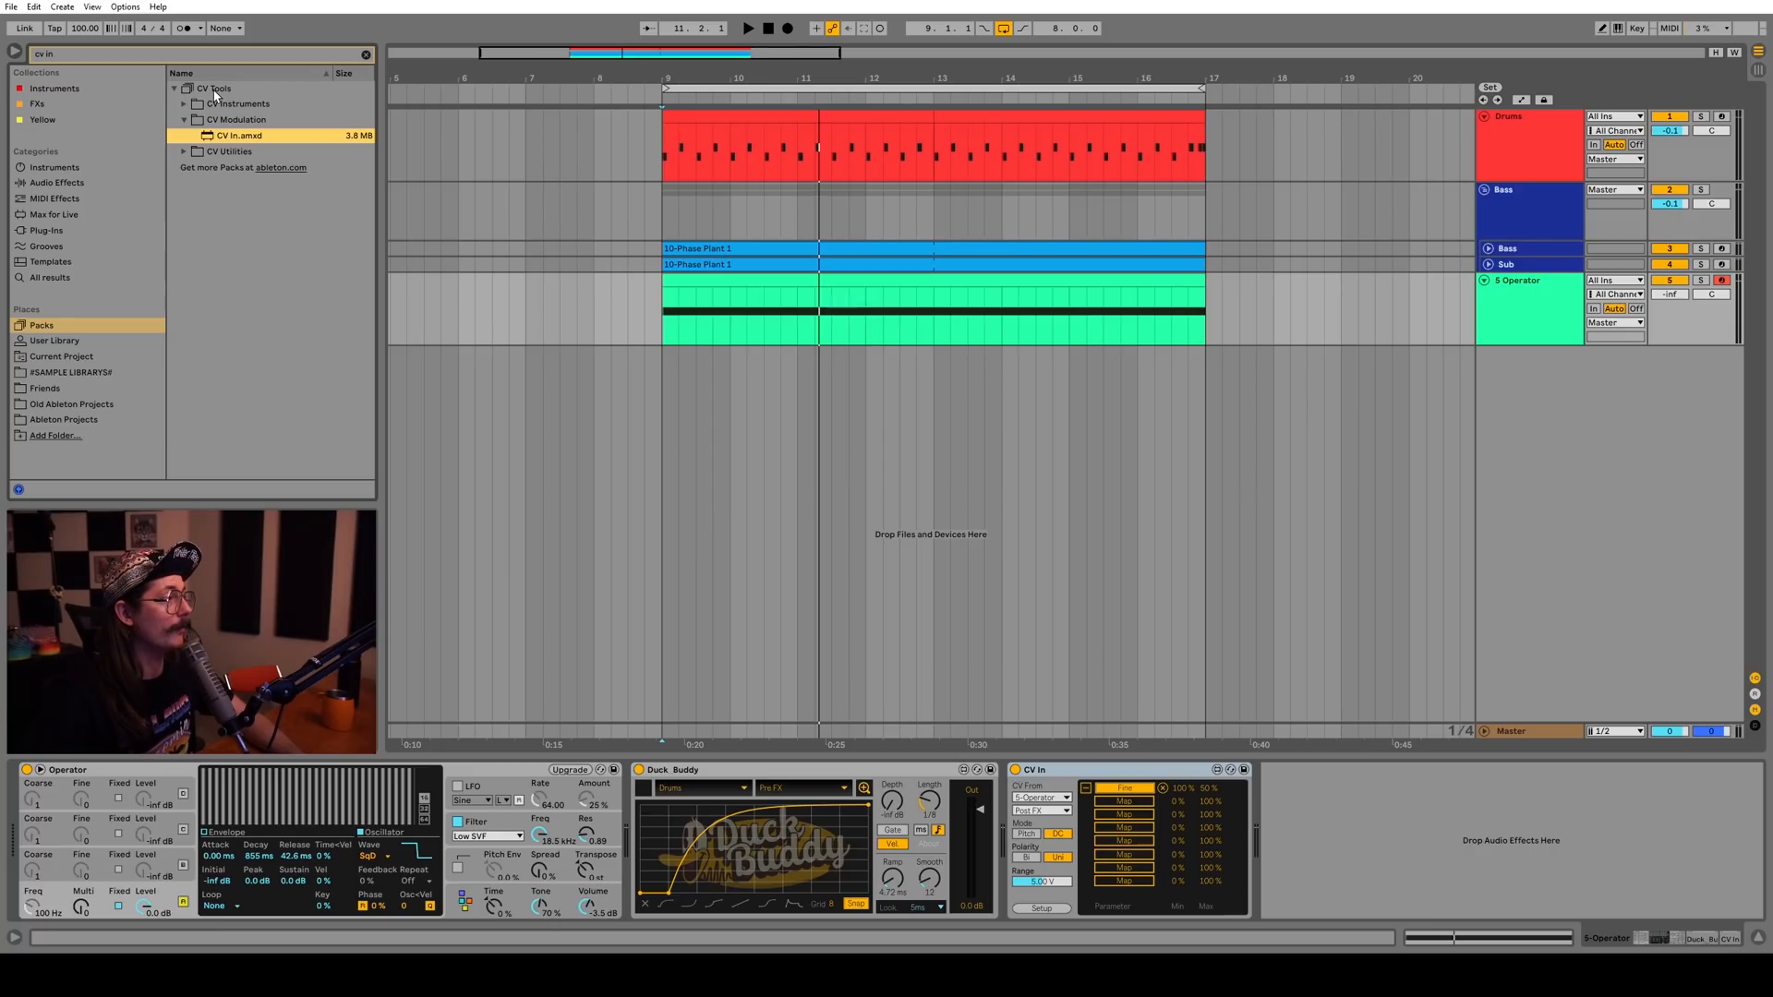
left_click(215, 90)
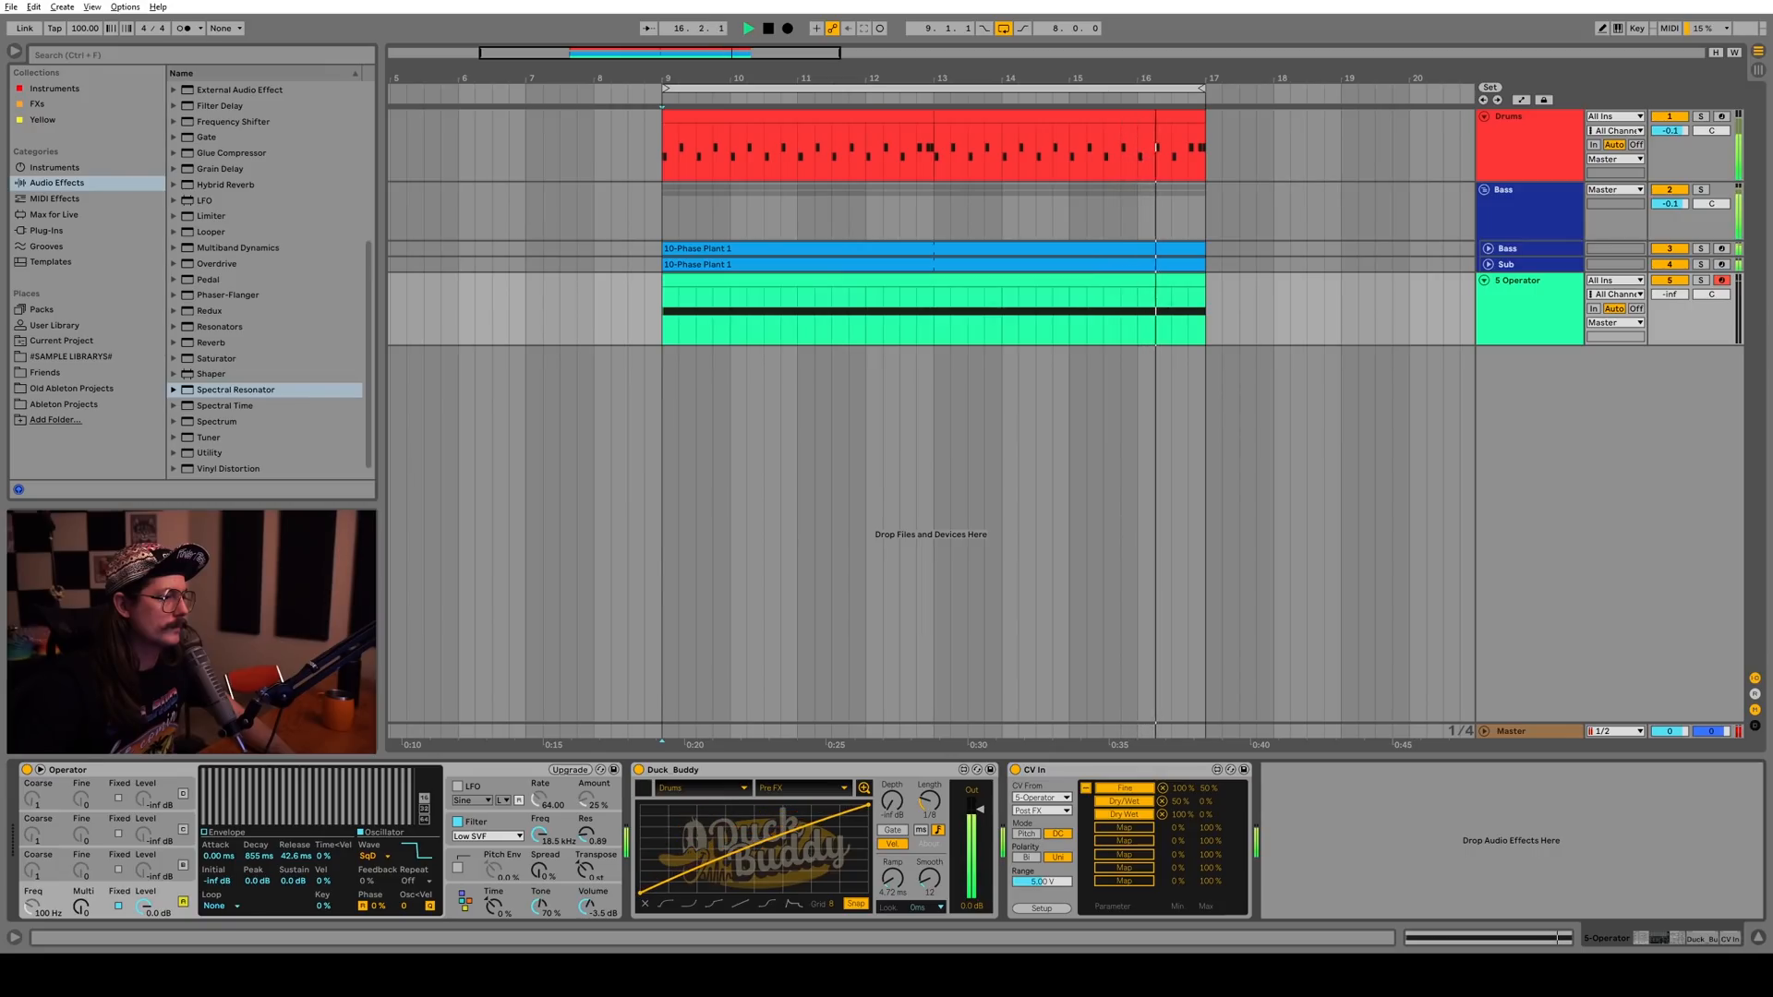
Raise the Spectral Resonator's transposition on the Bass group while the arrangement plays
left_click(880, 784)
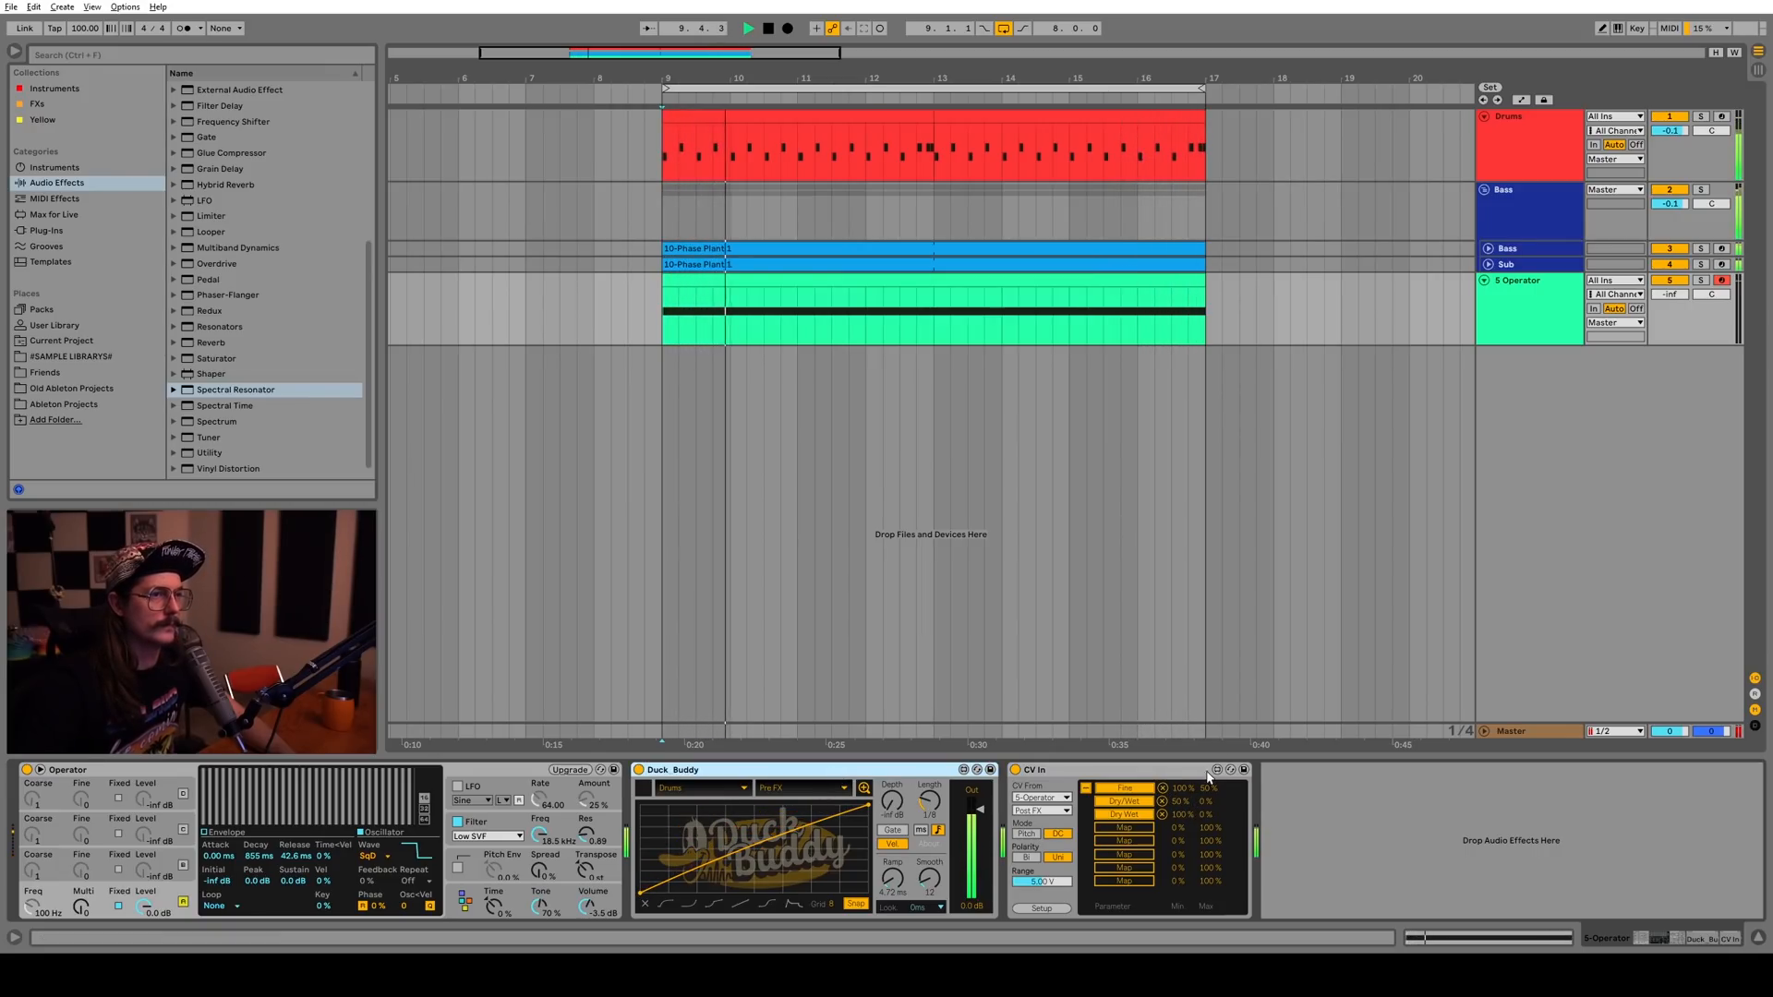
left_click(1521, 219)
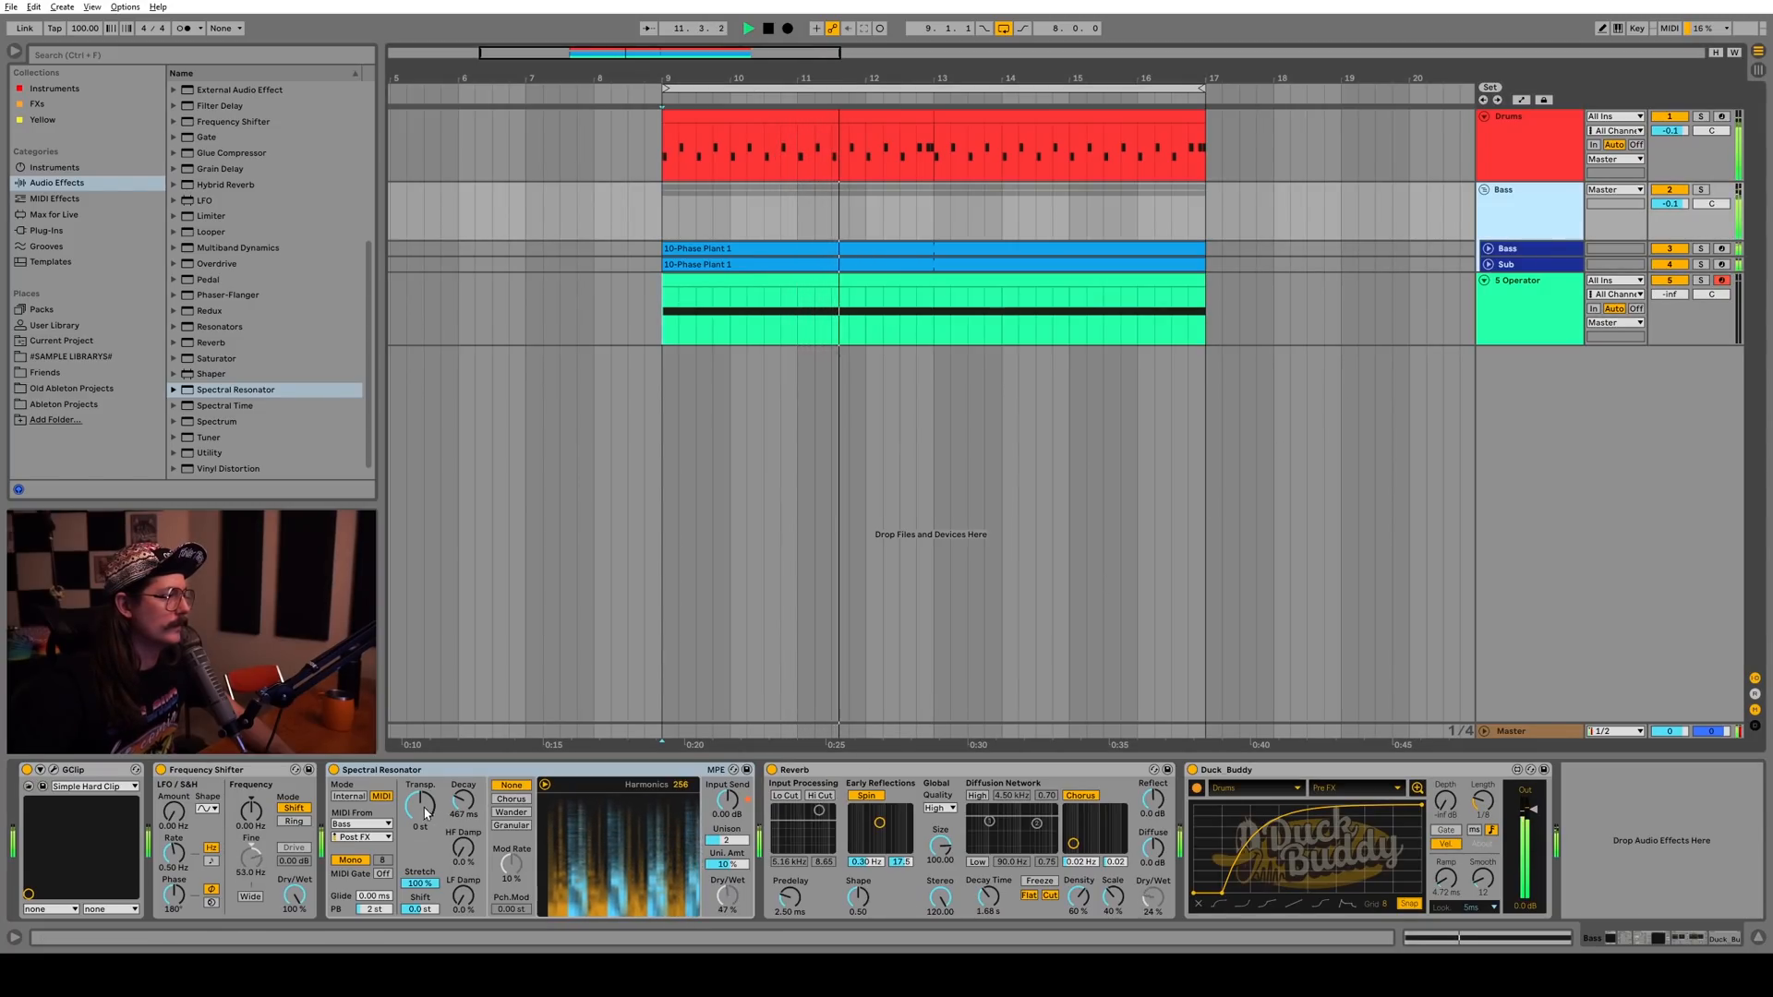
left_click_drag(424, 813, 424, 788)
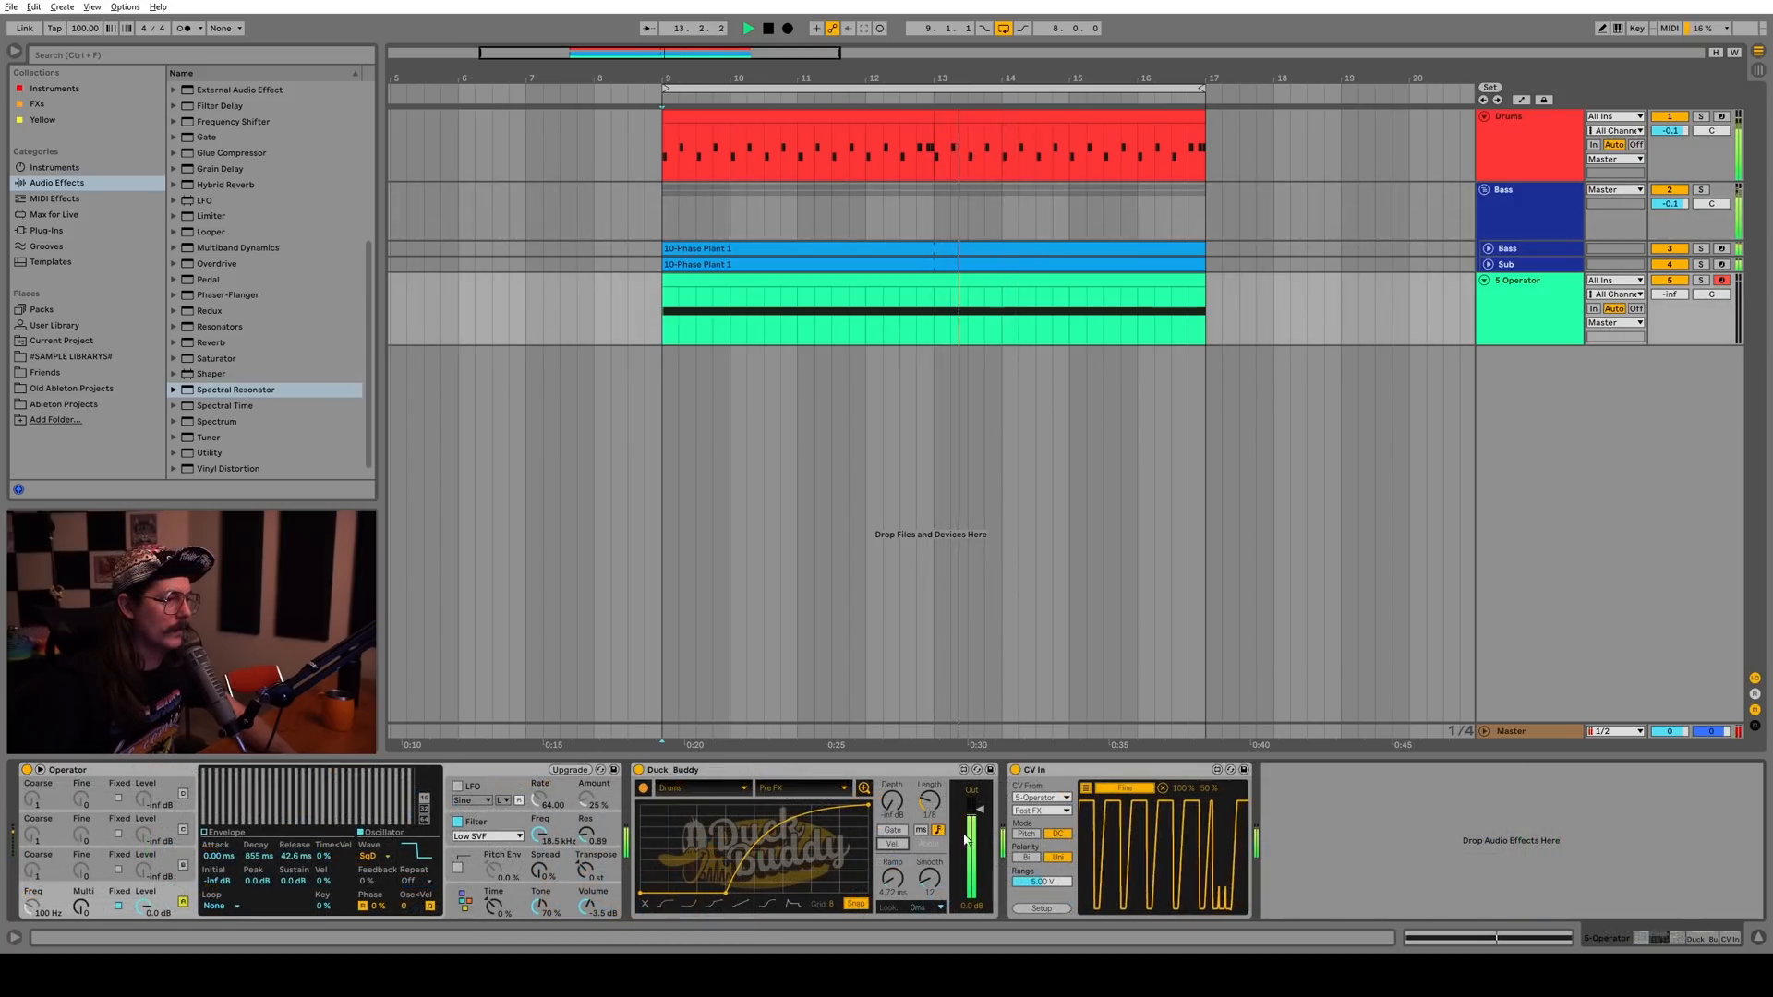
Toggle Duck Buddy's Gate mode on and back off during playback to compare the modulation
left_click(892, 830)
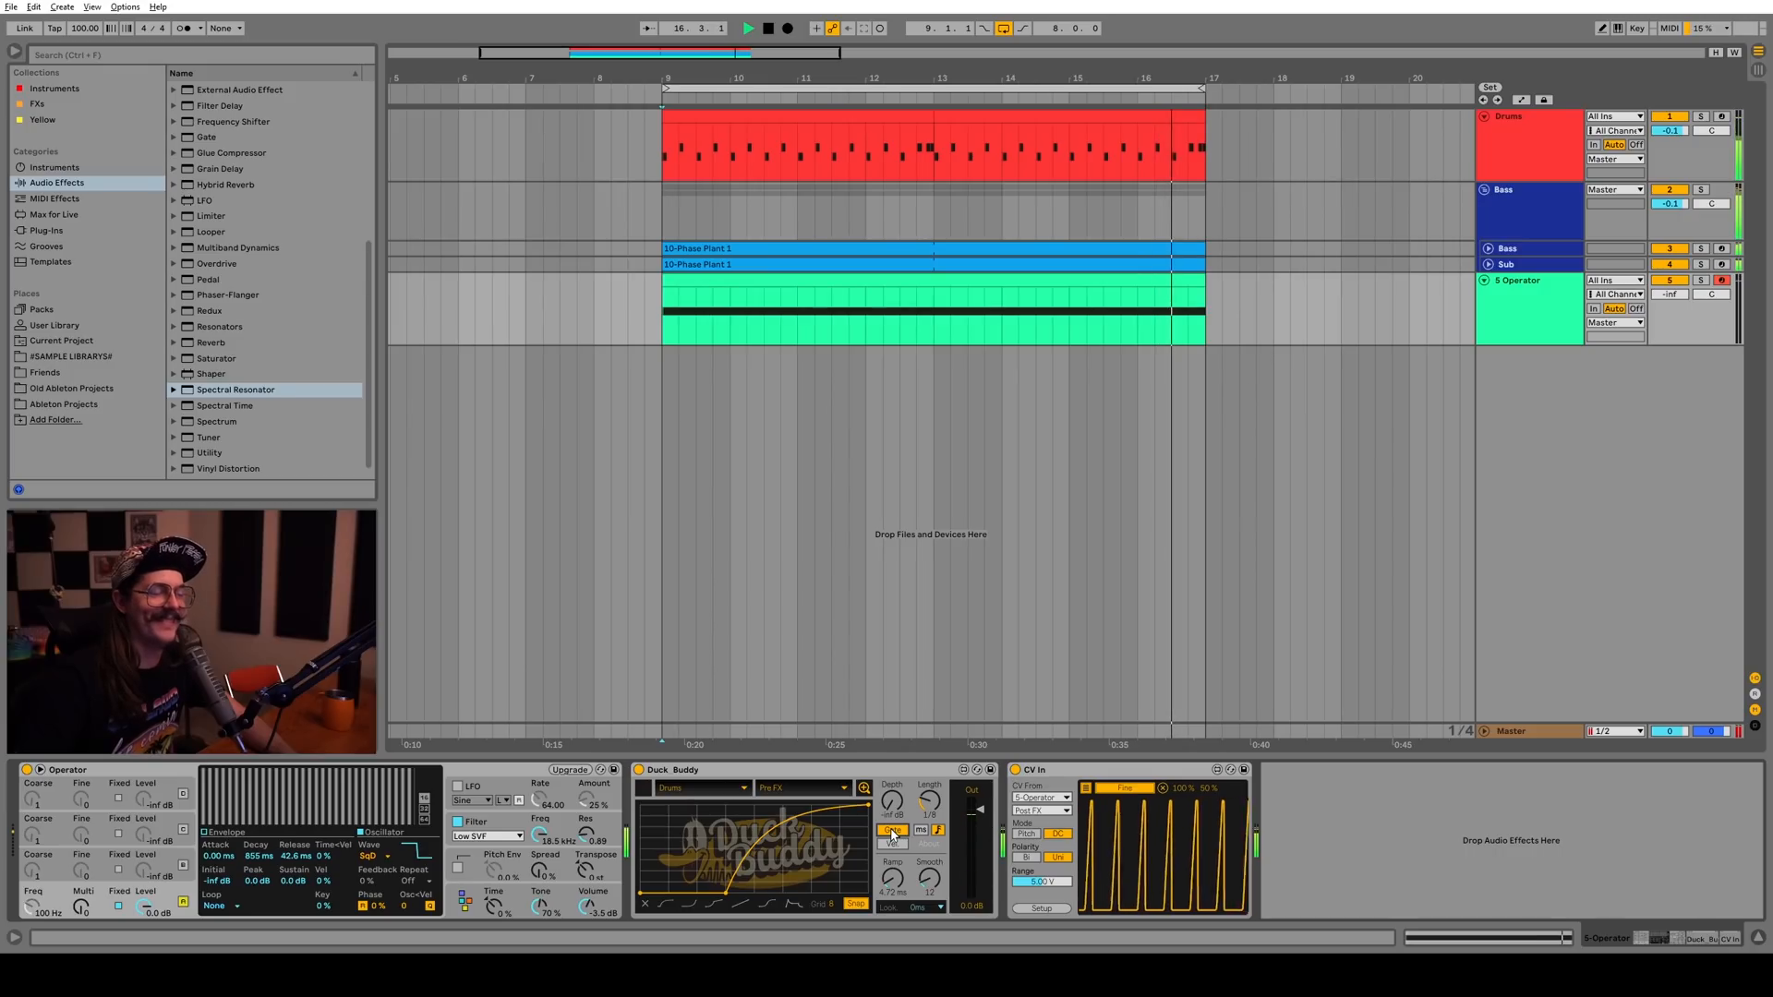
left_click(893, 832)
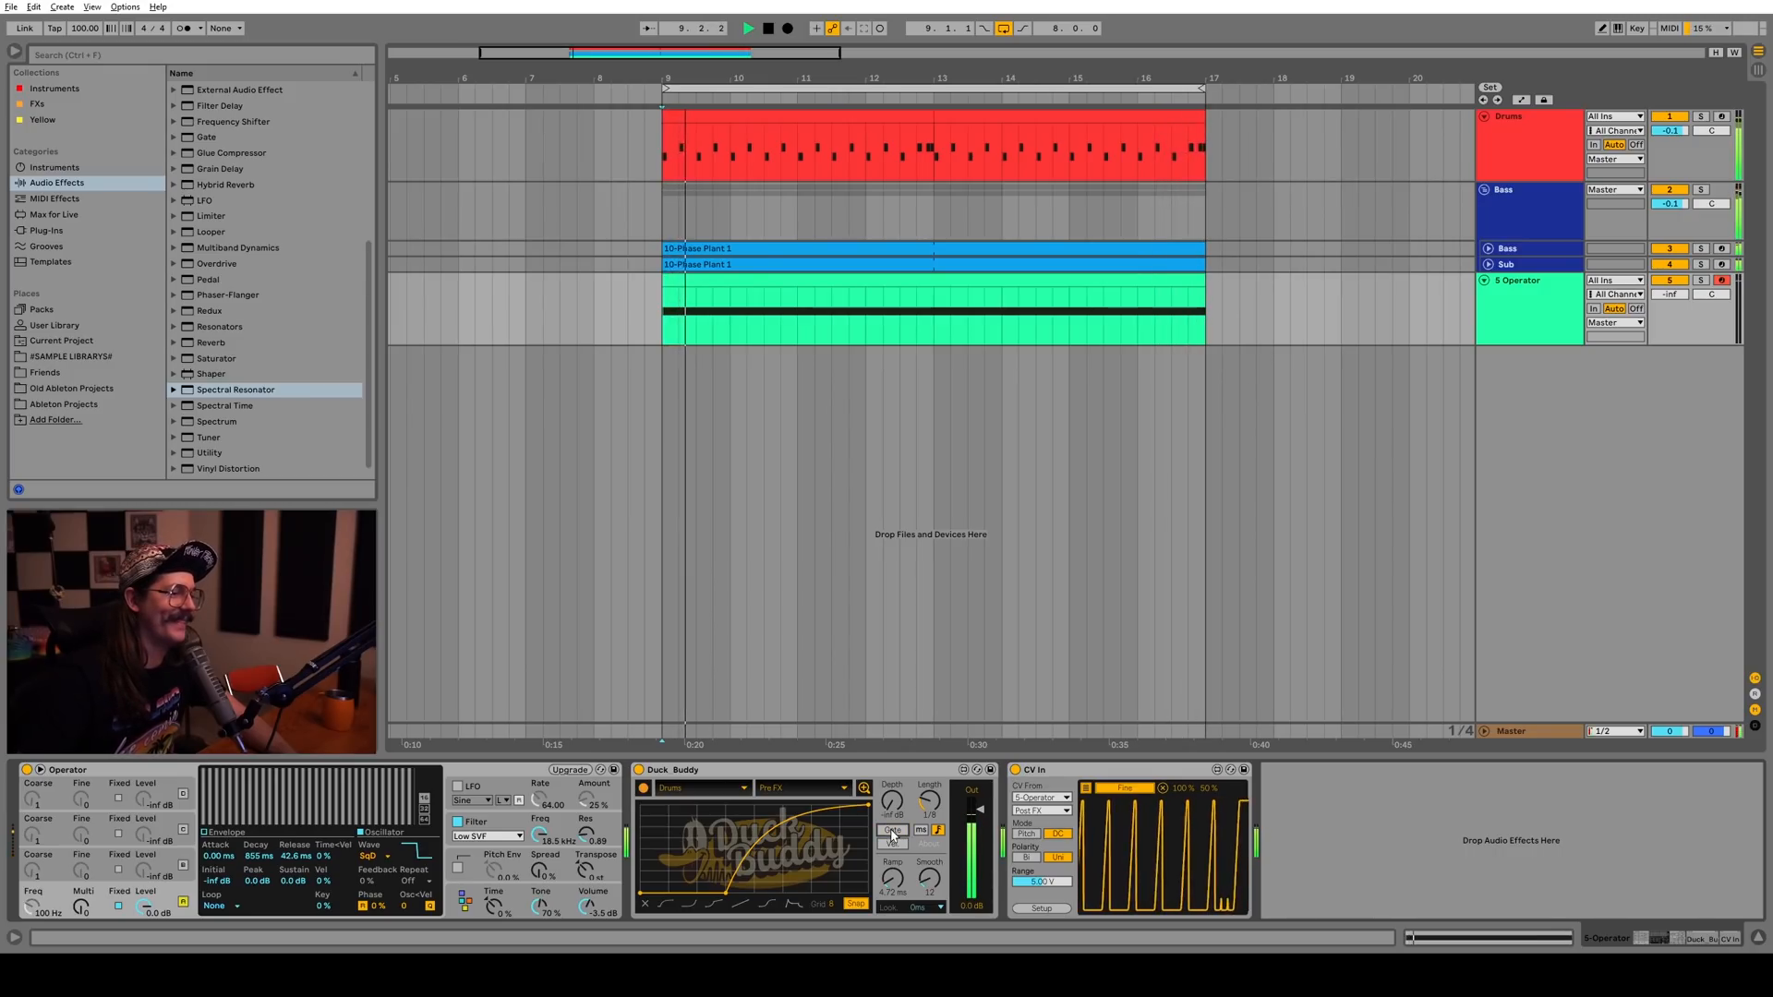
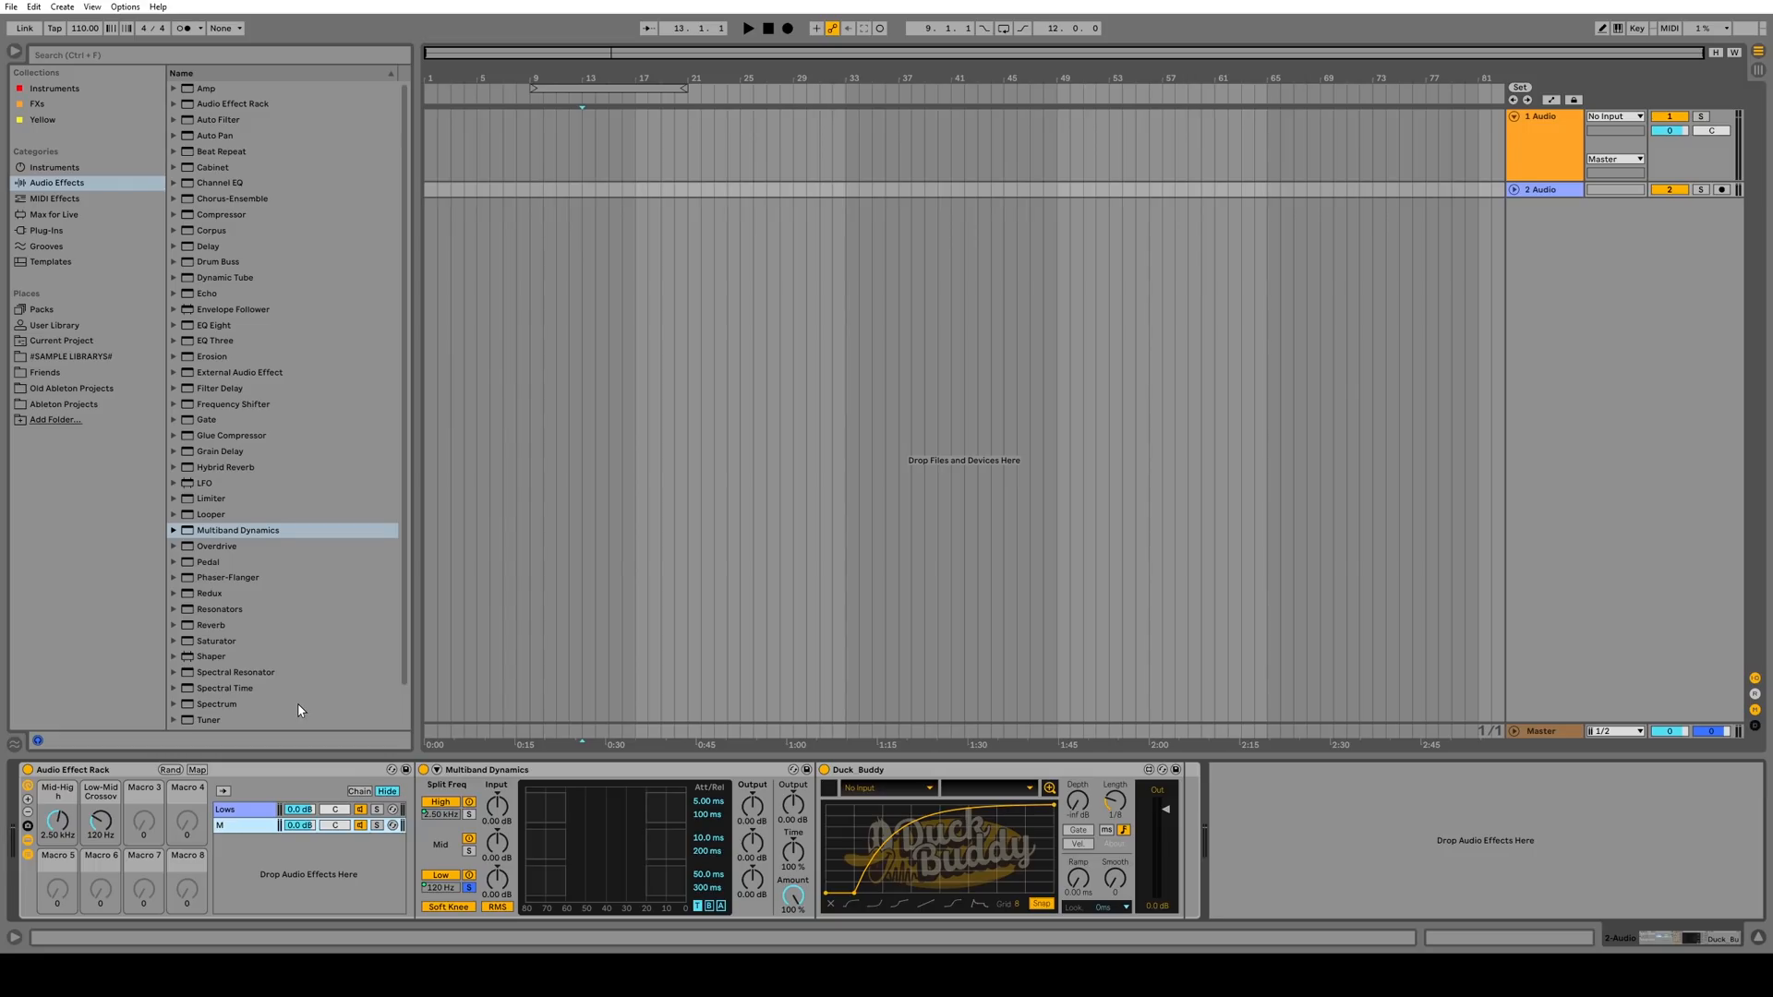
Finish naming the second rack chain Mids, duplicate it and rename the copy High
key("Return")
key("ctrl+d")
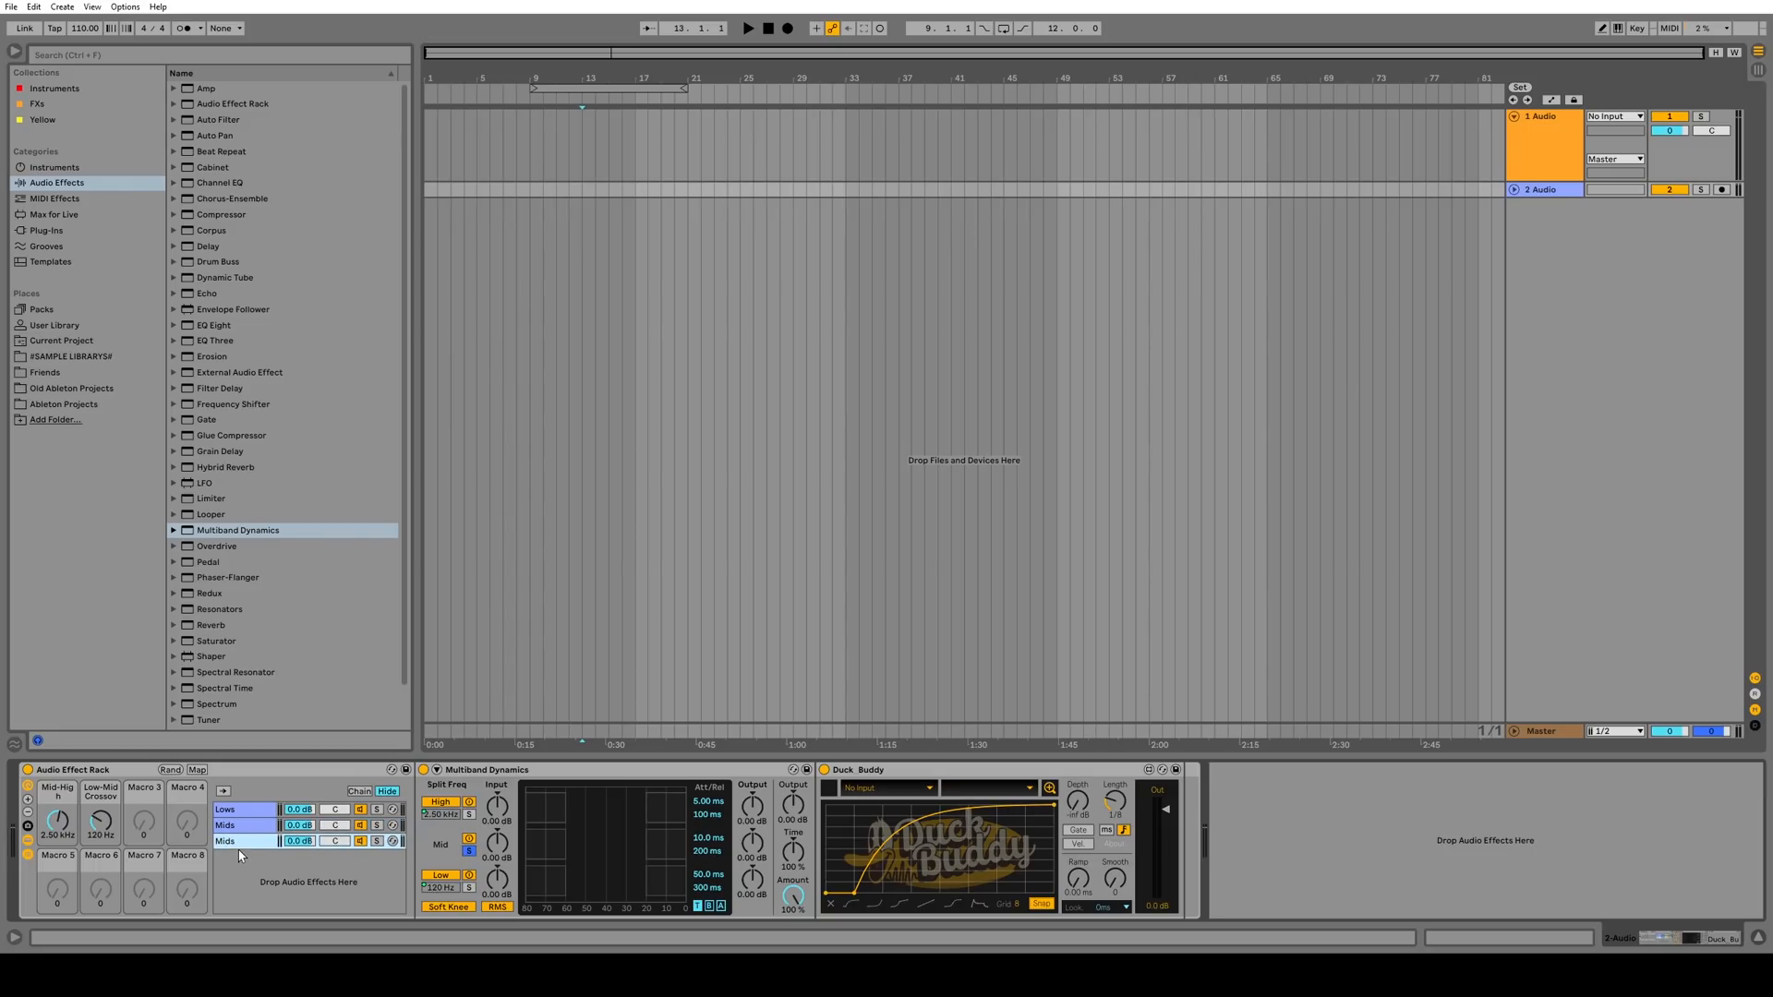
right_click(228, 843)
left_click(282, 731)
type("High")
Solo the high band in the High chain's Multiband Dynamics and collapse that device in all three chains
left_click(469, 816)
double_click(489, 771)
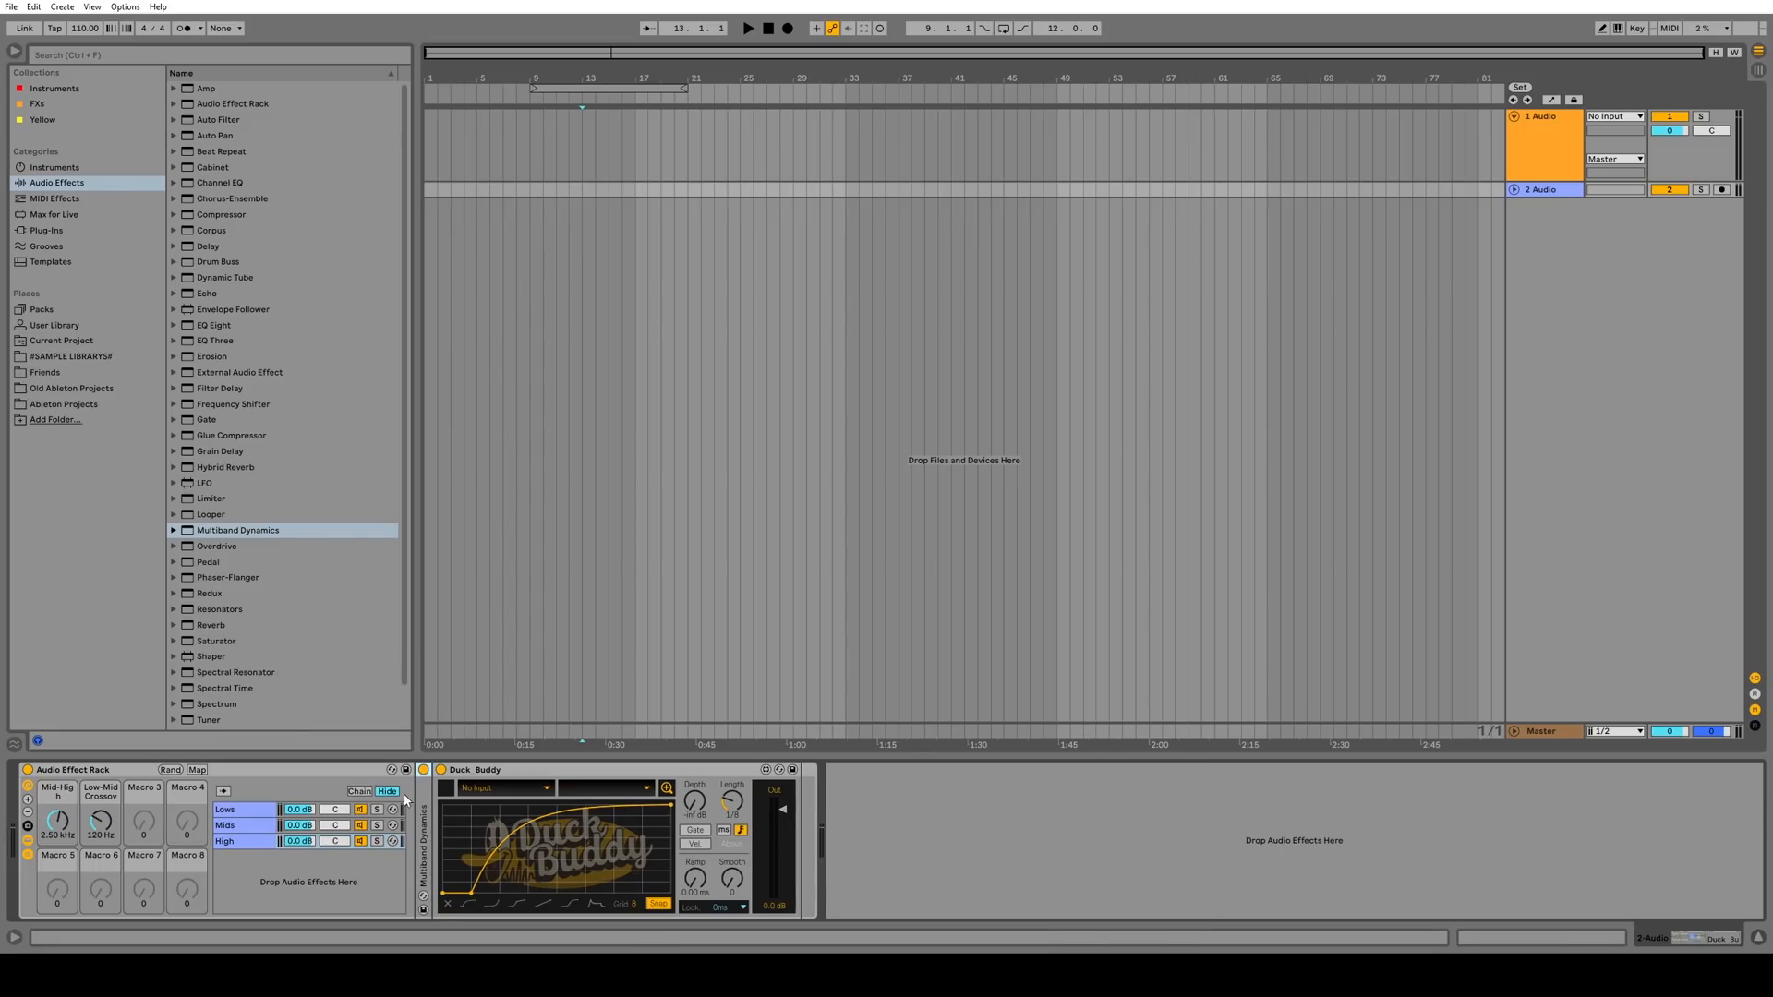
left_click(229, 829)
double_click(449, 771)
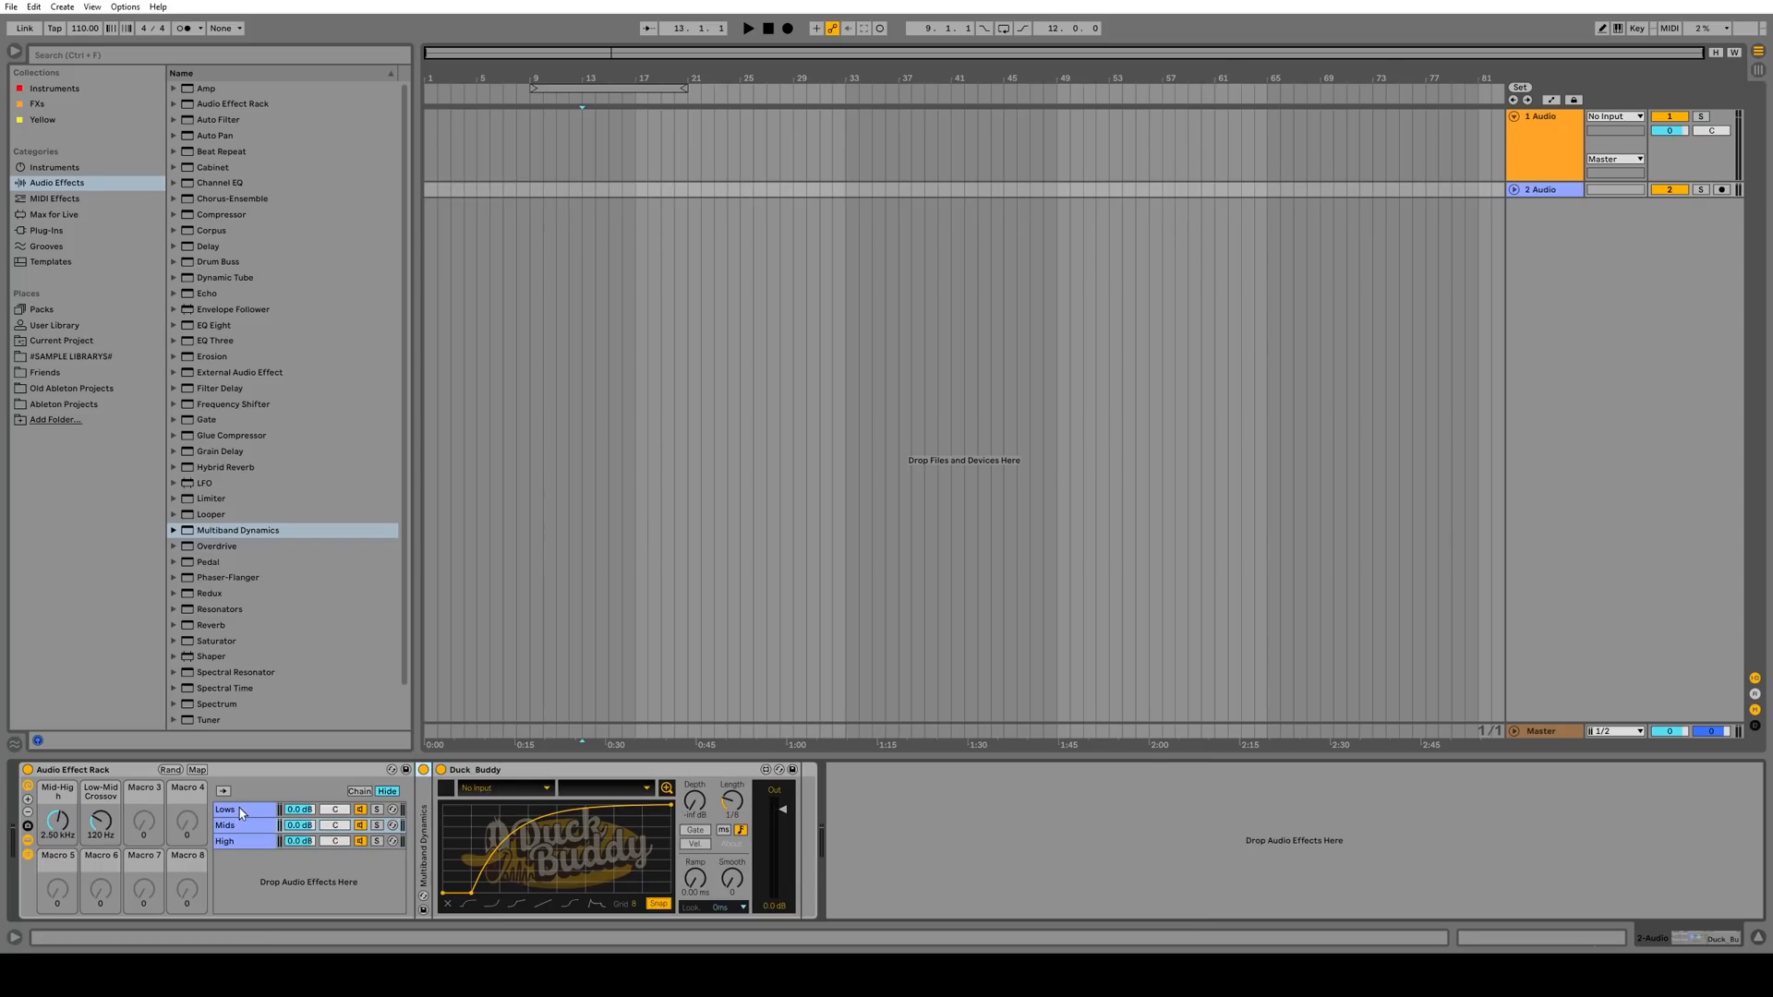
left_click(240, 810)
double_click(502, 772)
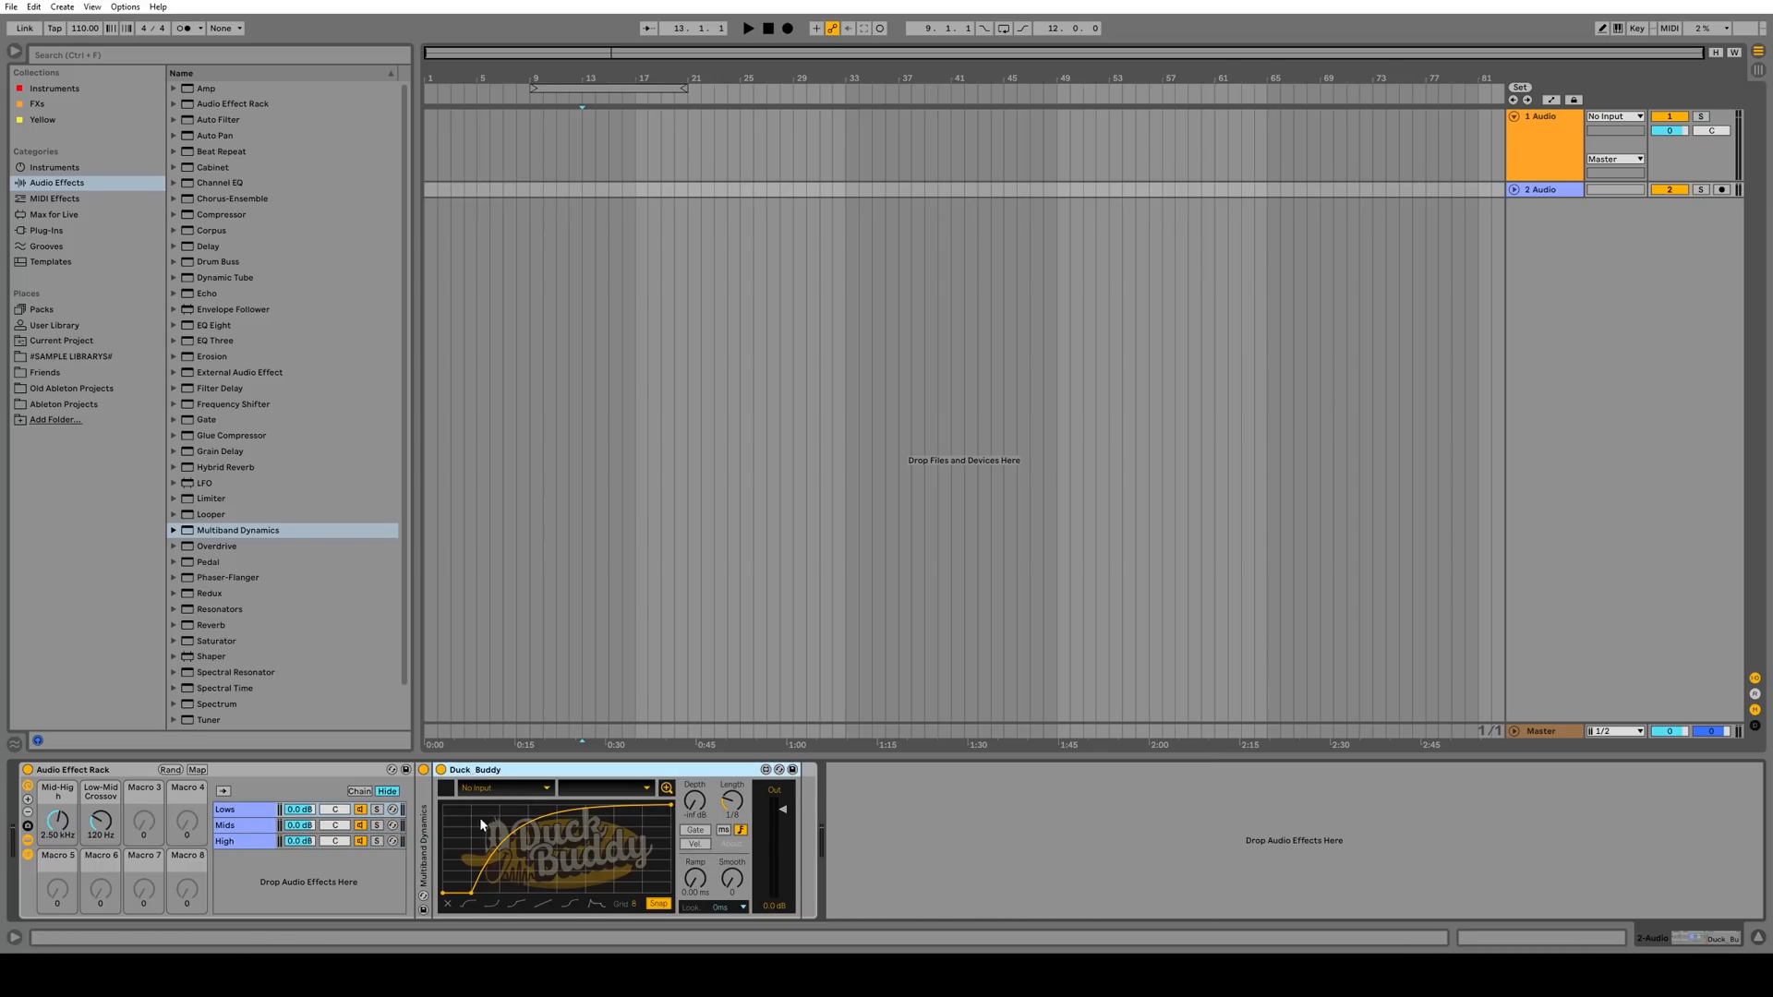
Look over the Duck Buddy device in the rack's Lows, Mids and High chains
left_click(242, 811)
left_click(242, 831)
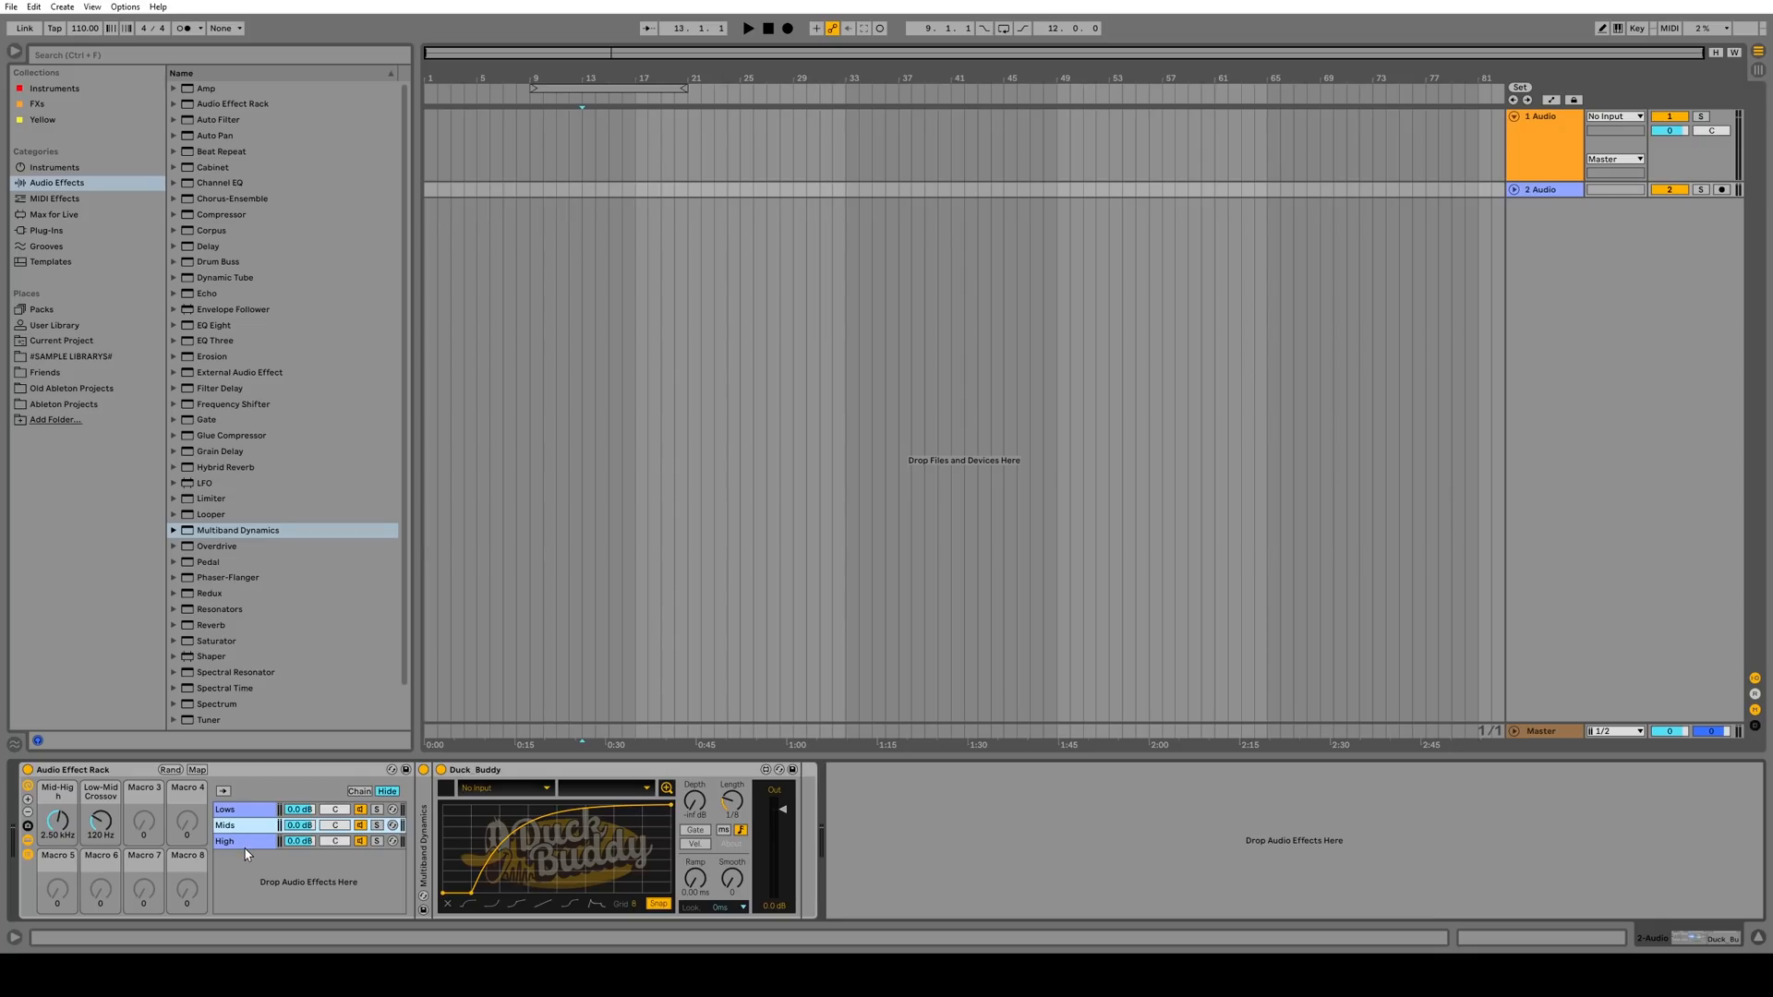
left_click(245, 810)
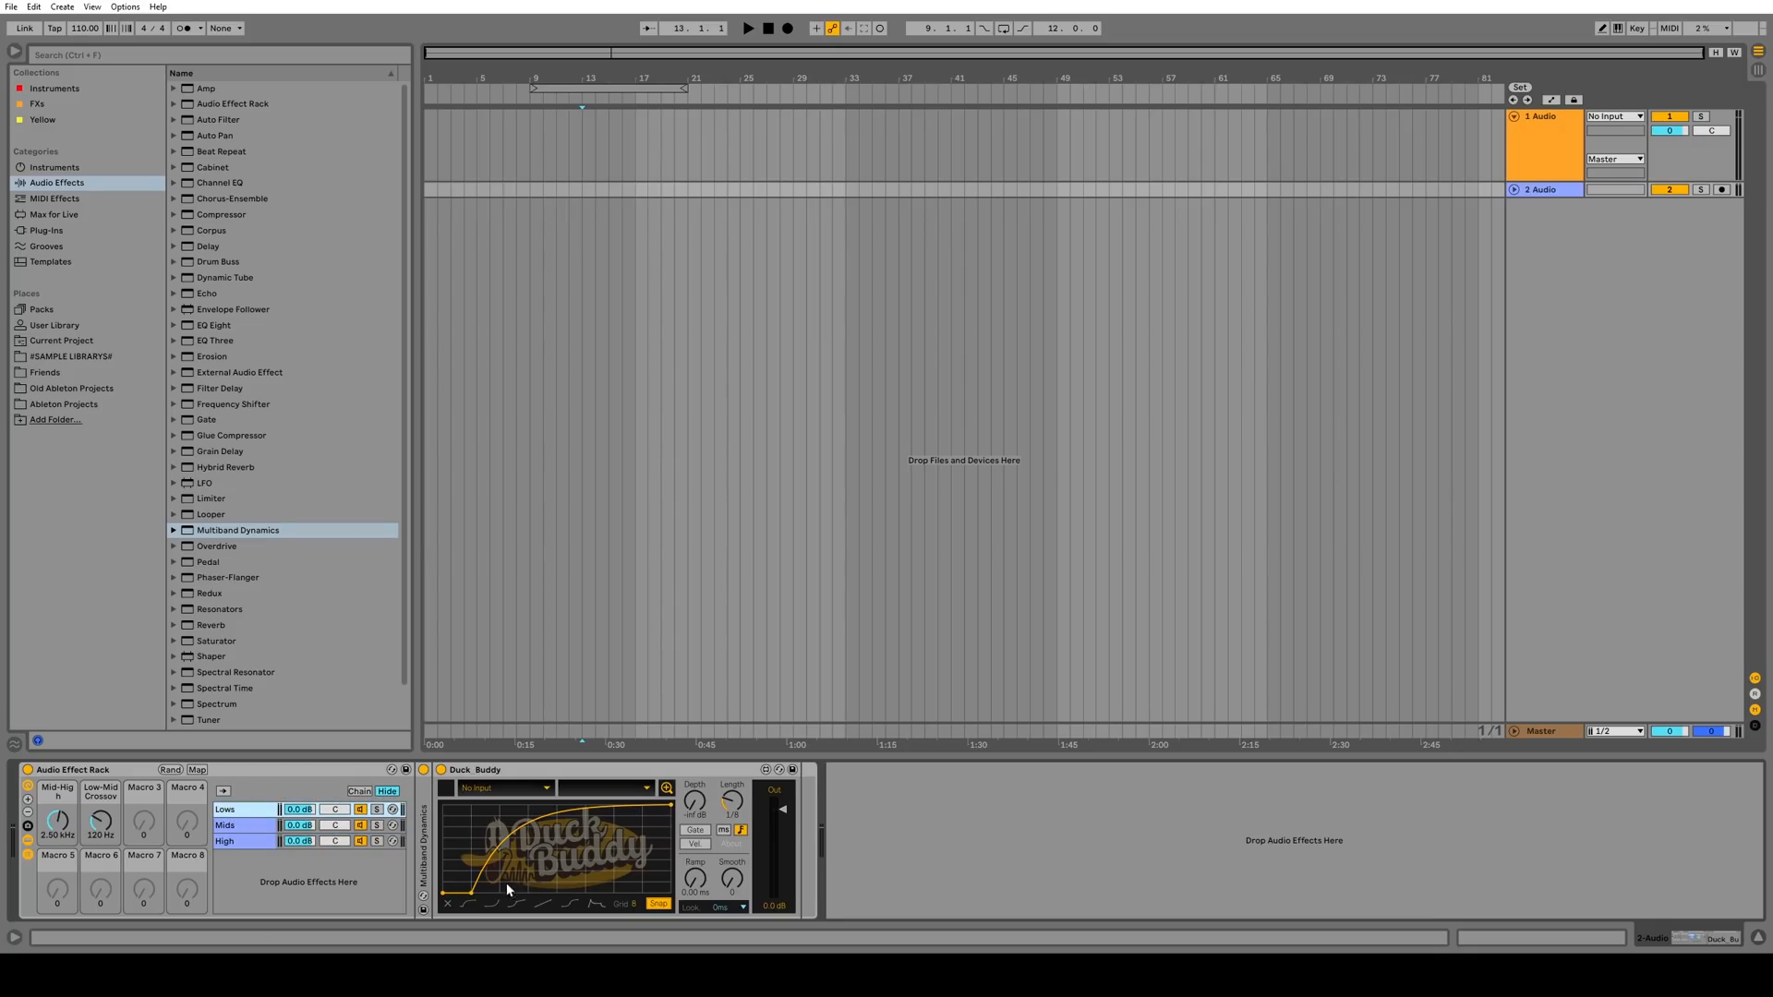
left_click(229, 829)
left_click(237, 843)
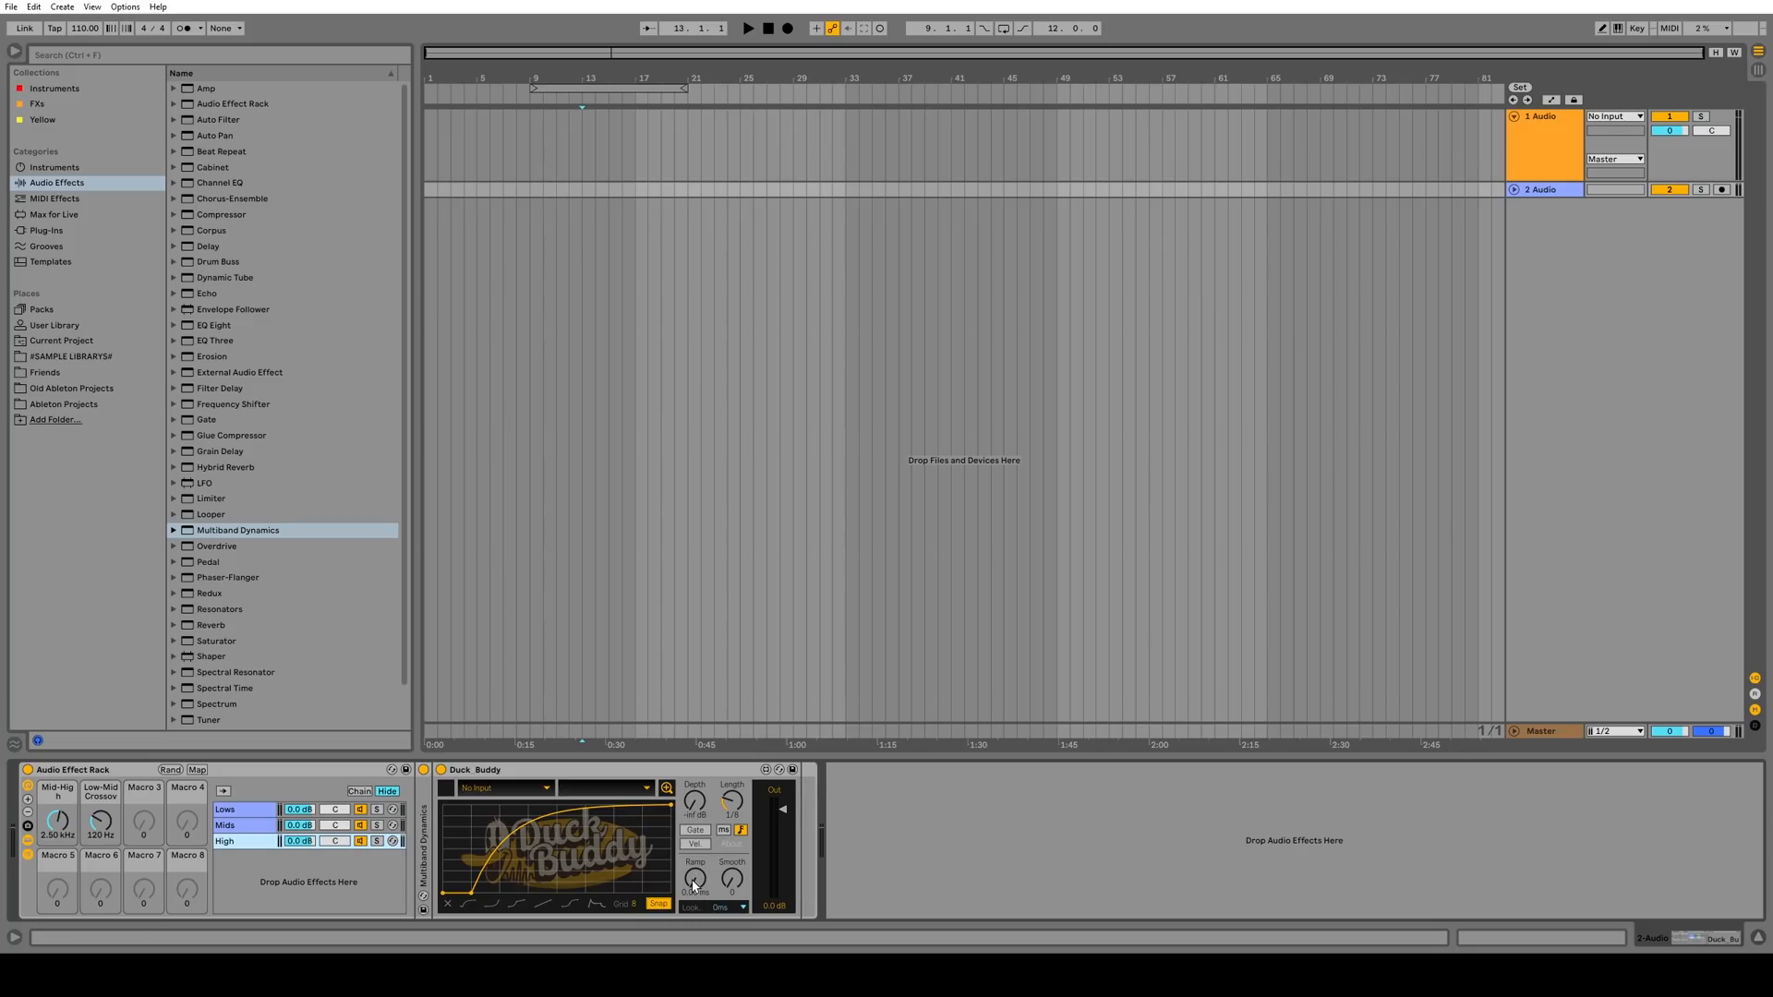
Reduce the rack's macros to just the Mid-High Crossover and Low-Mid Crossover
left_click(28, 815)
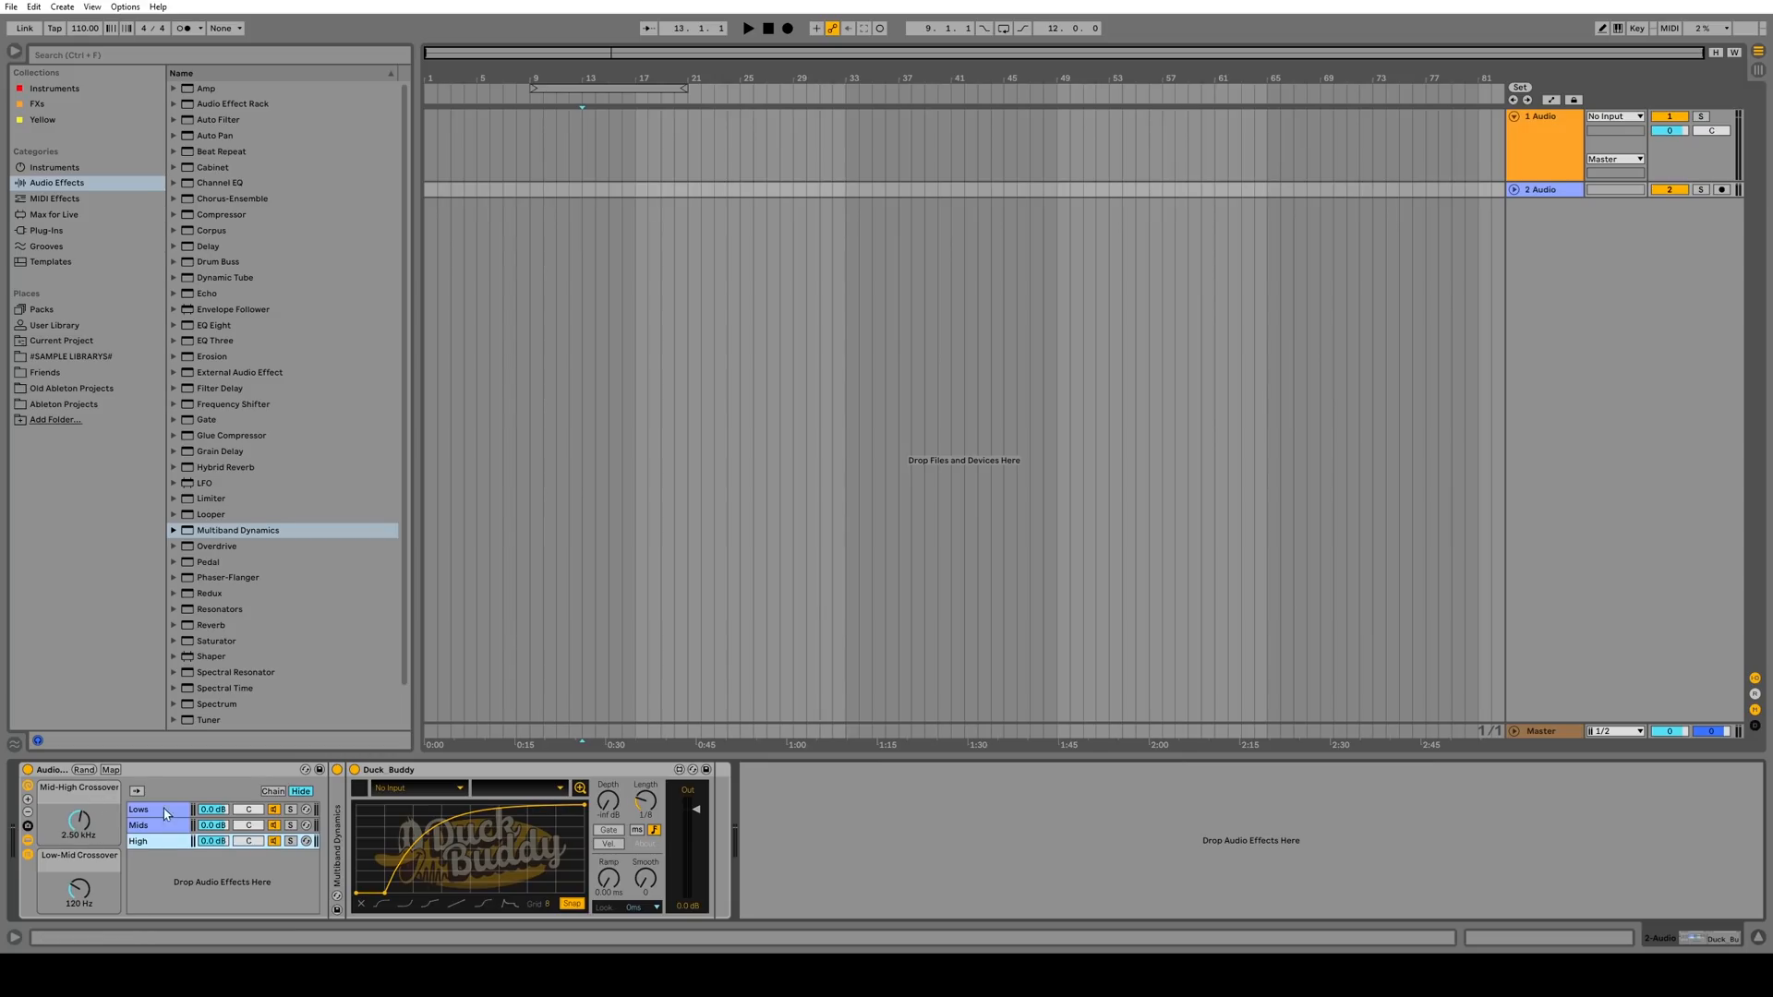
left_click(162, 823)
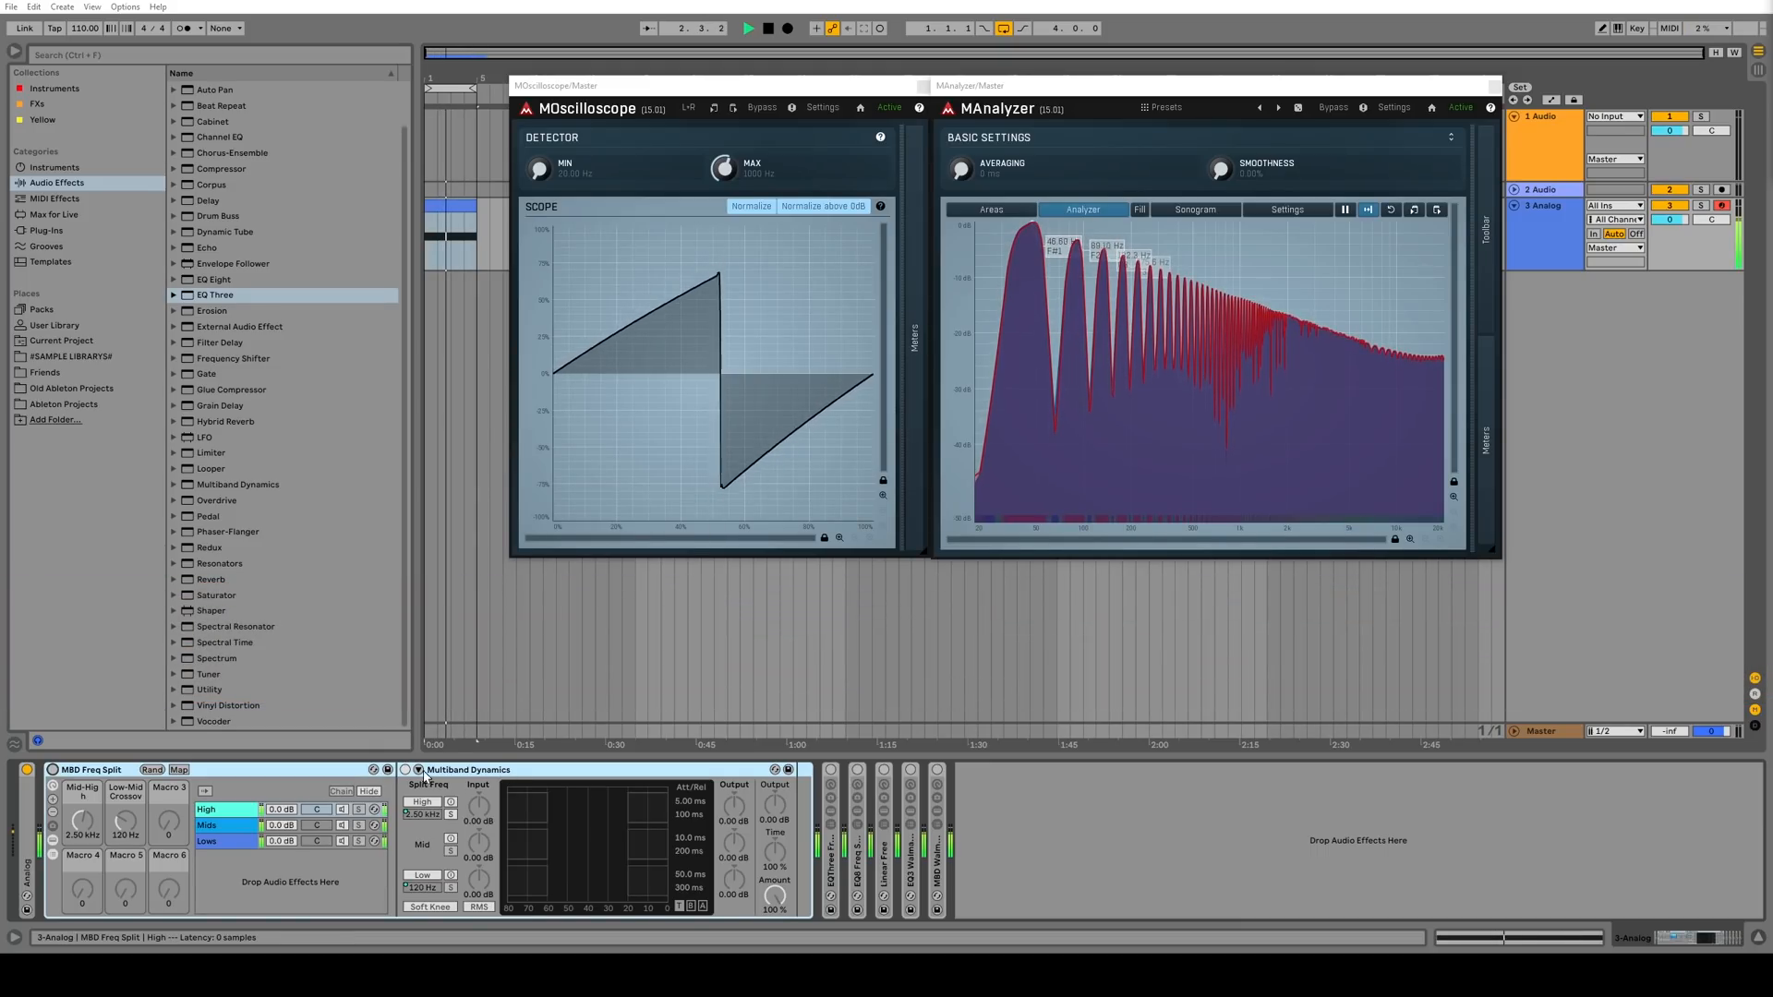
Enable the MBD Freq Split rack, comparing its waveform in MOscilloscope with the bypassed signal
left_click(53, 769)
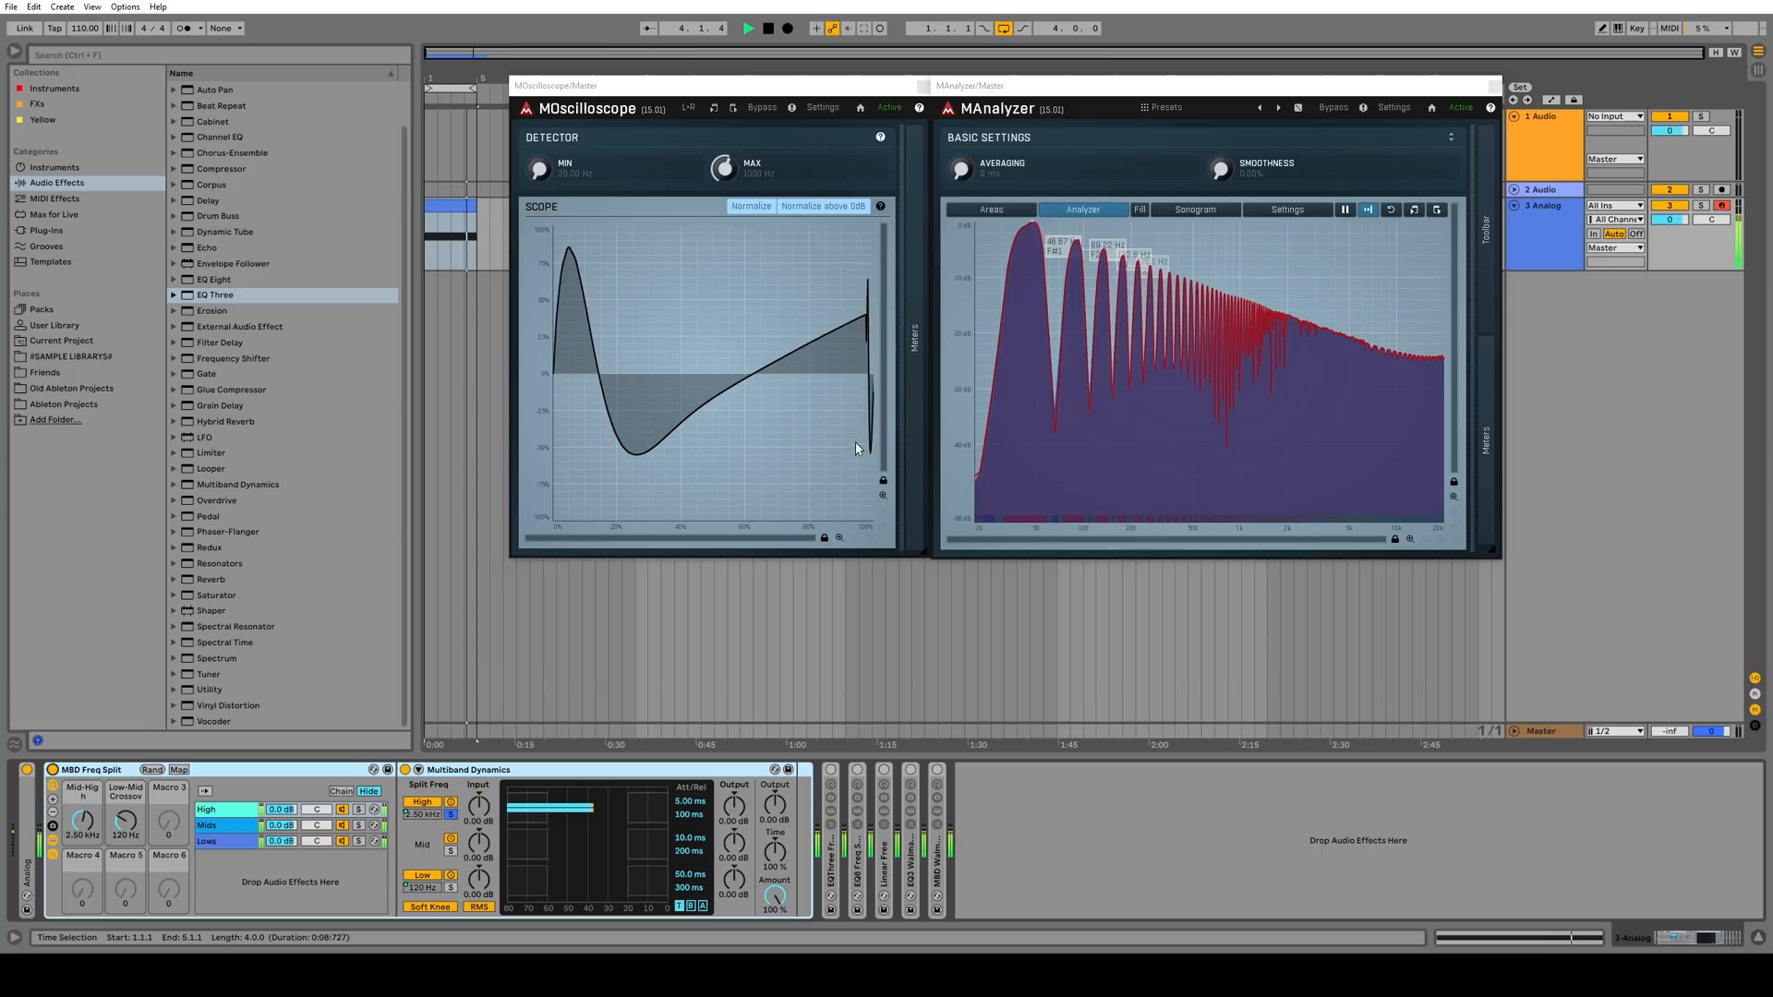
left_click(53, 769)
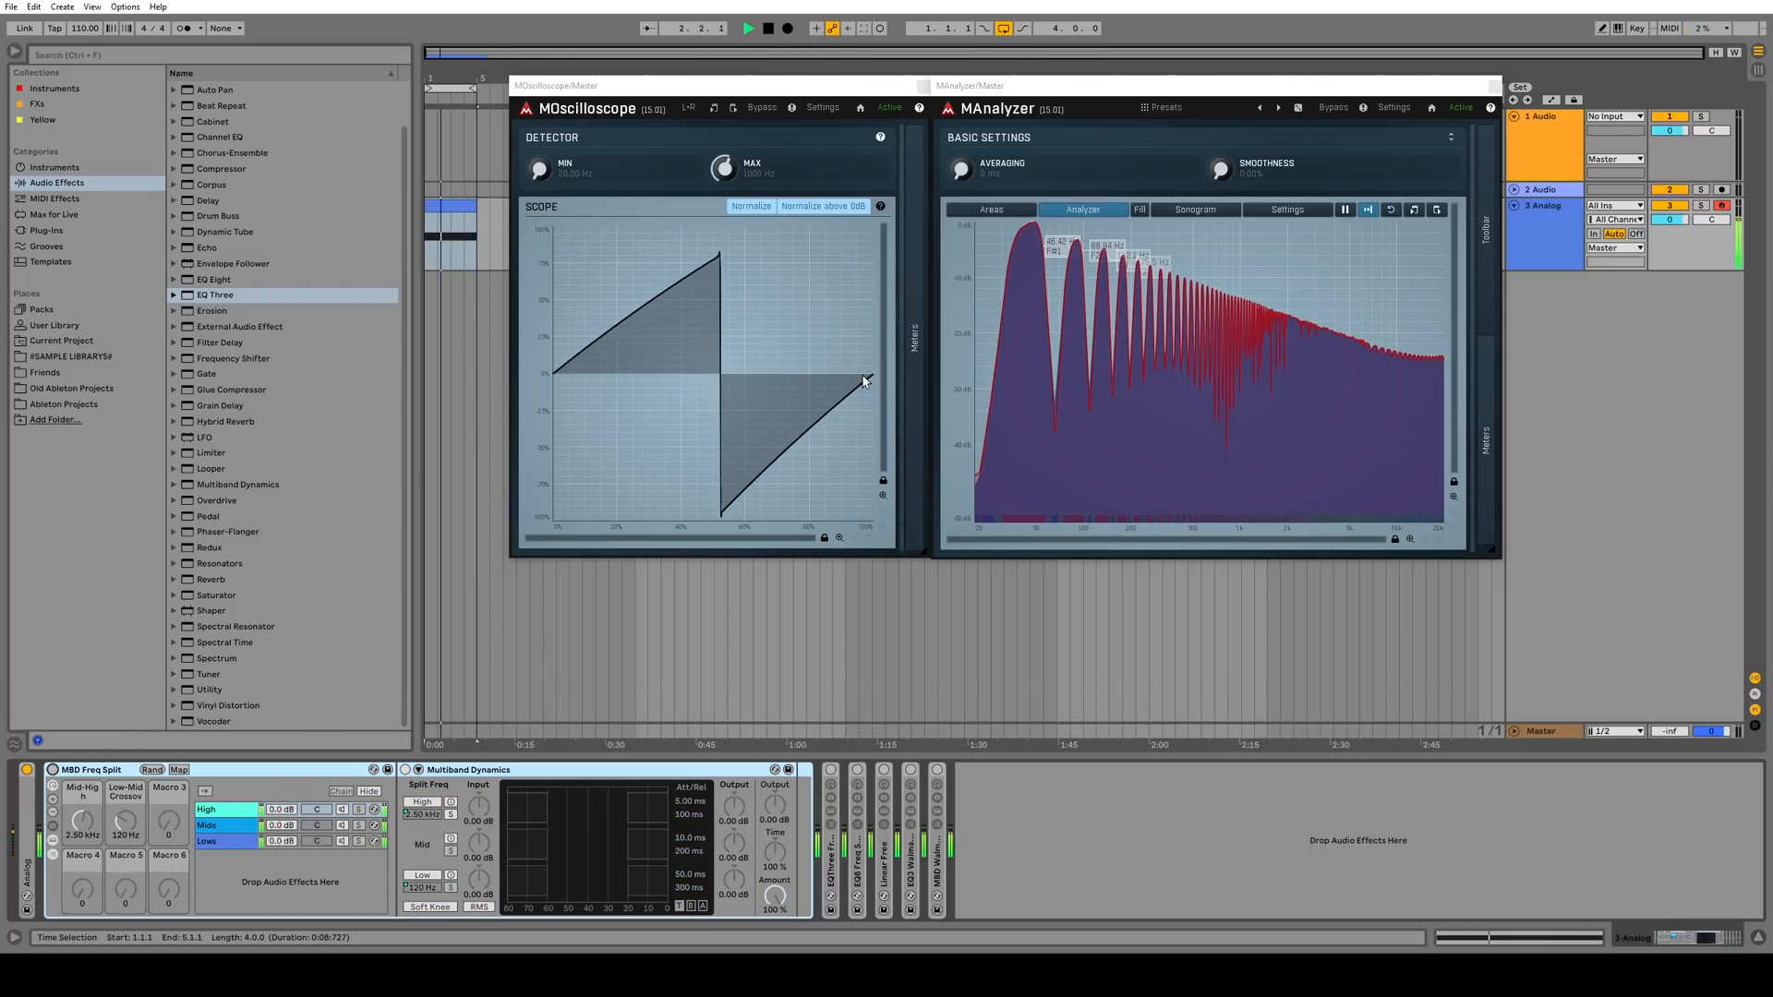
left_click(52, 770)
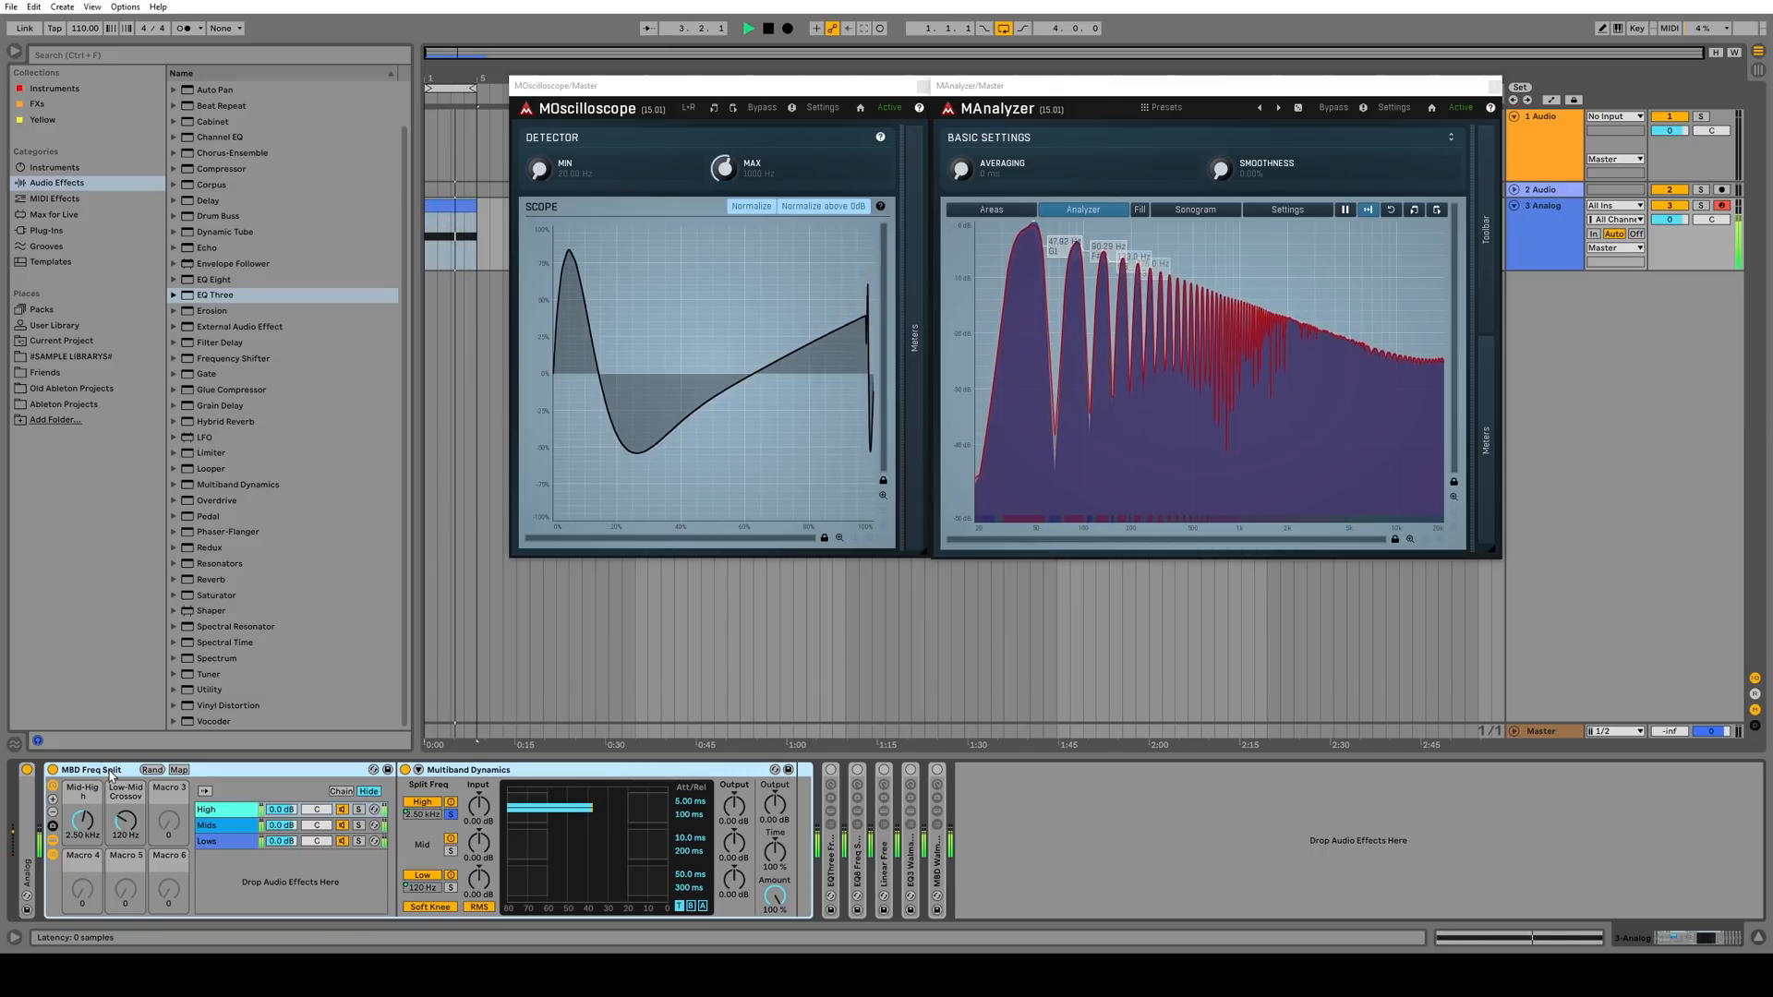
Try grouping MBD Freq Split into an Audio Effect Rack with an empty second chain in parallel
key("ctrl+g")
right_click(107, 844)
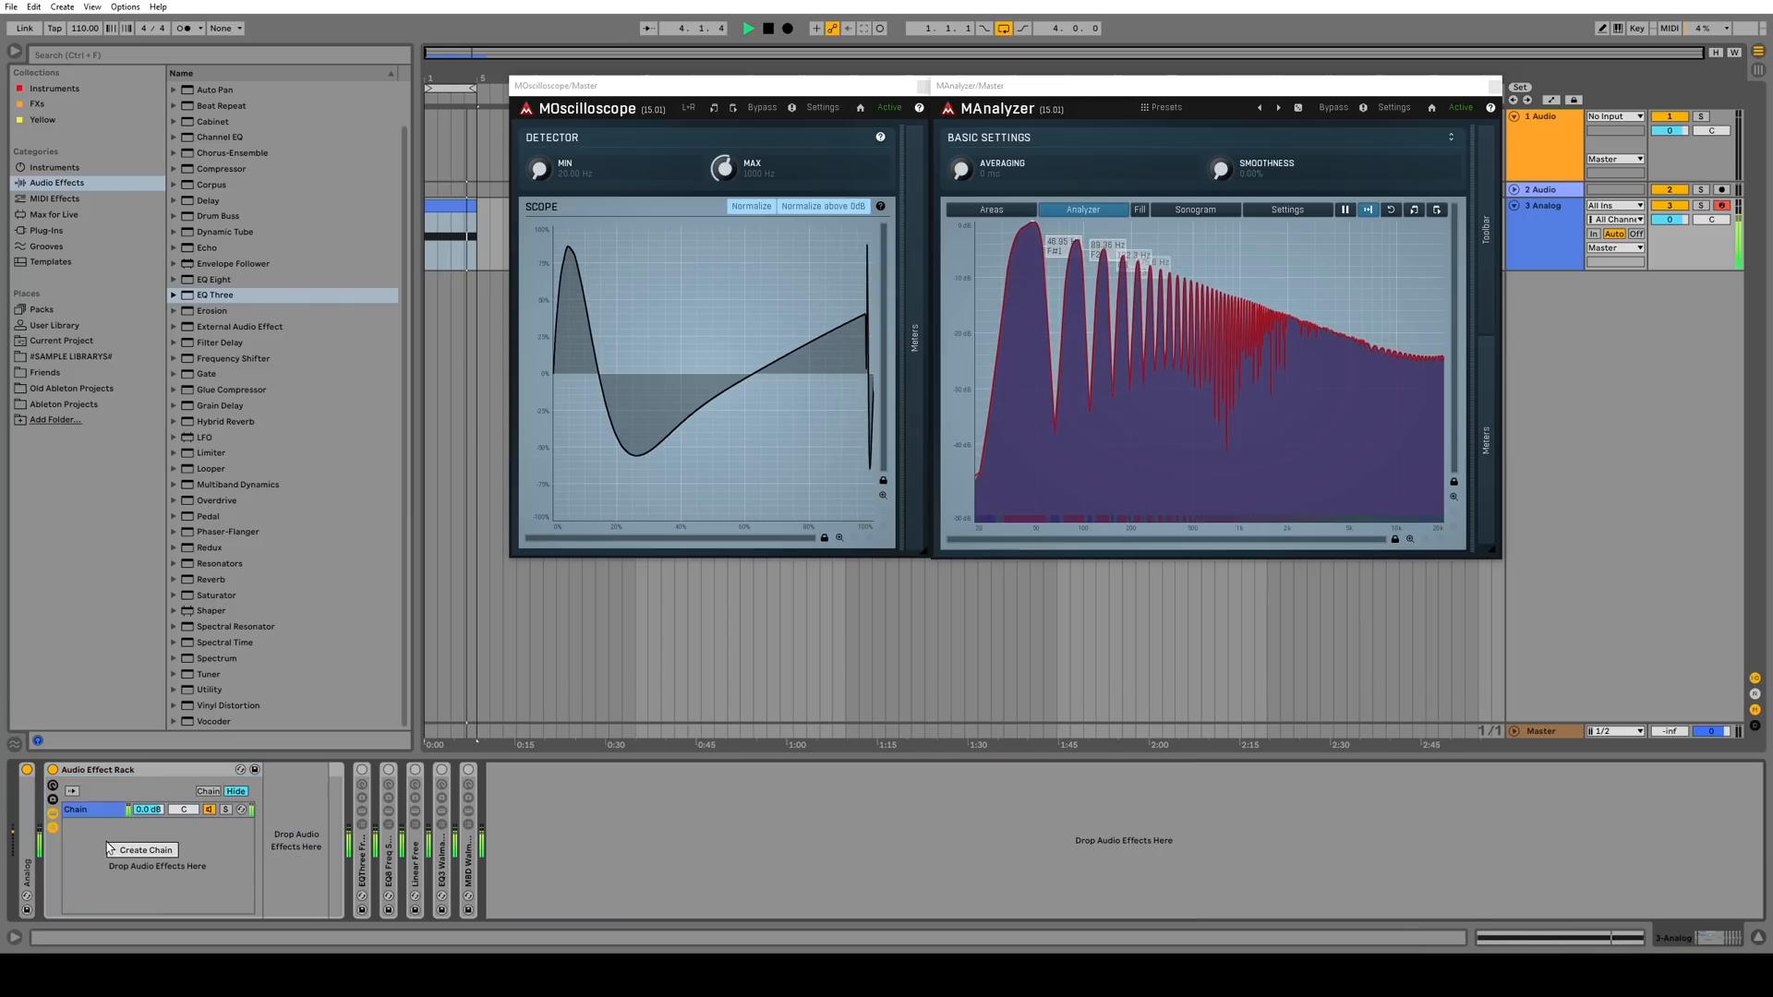
left_click(132, 850)
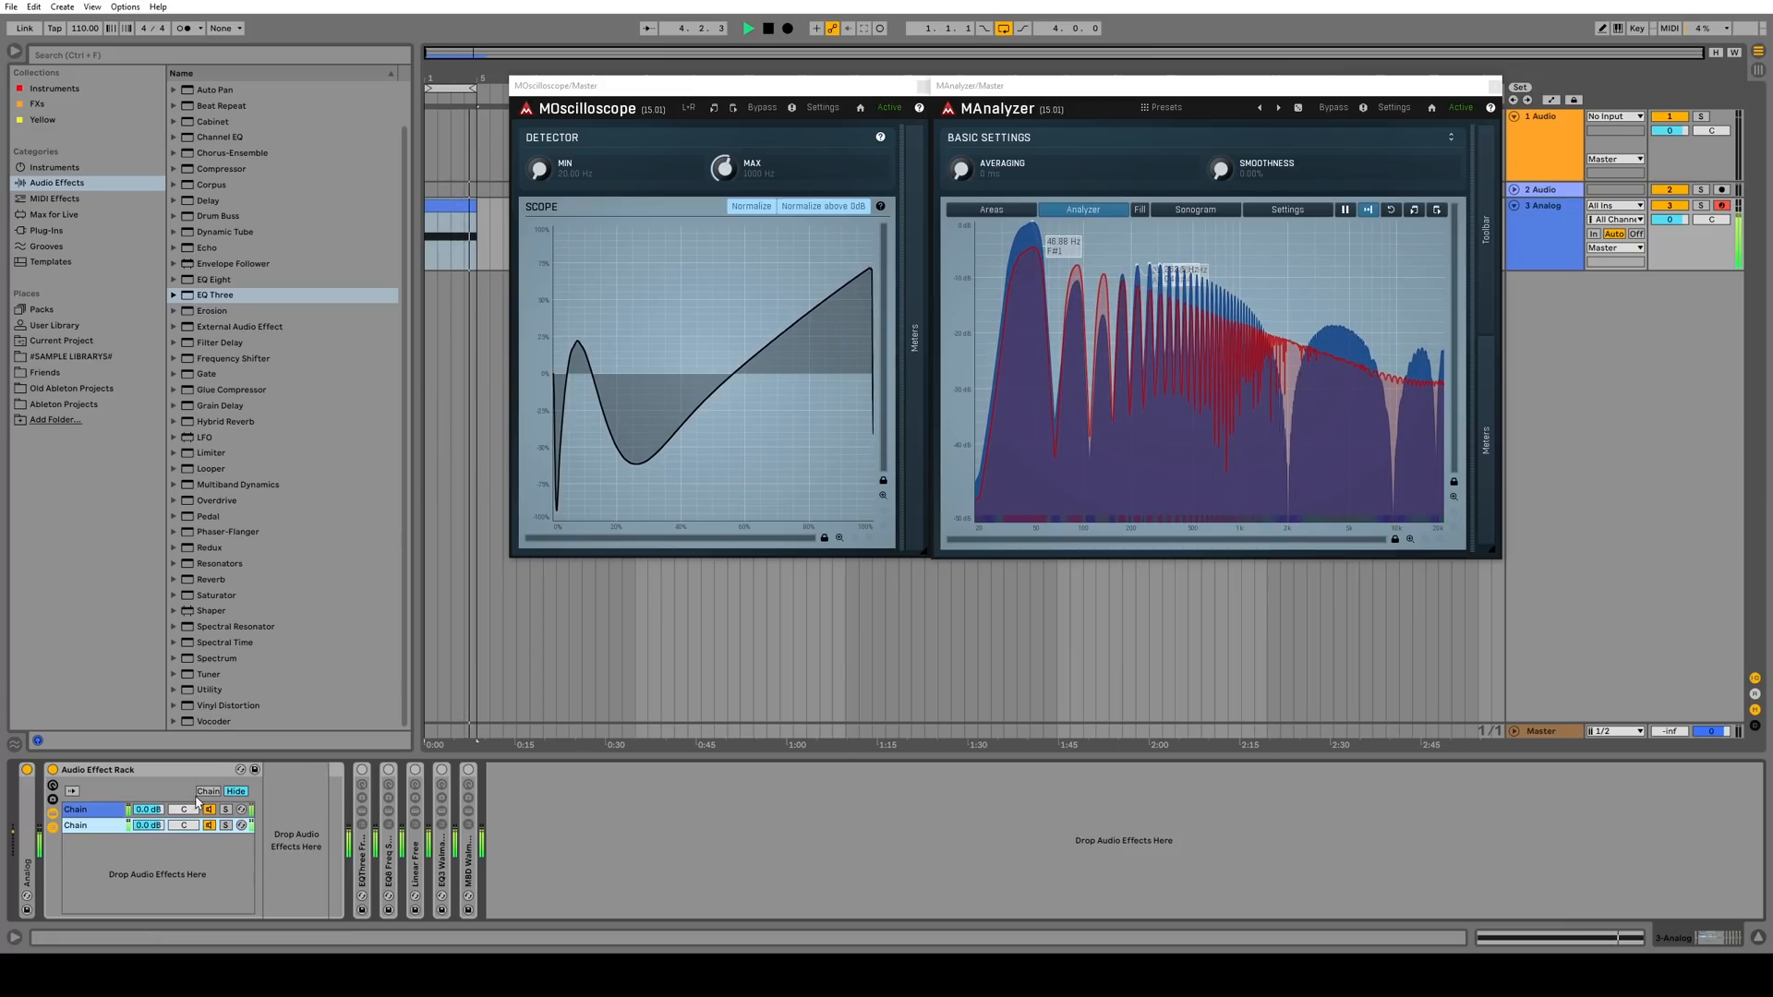
left_click(101, 824)
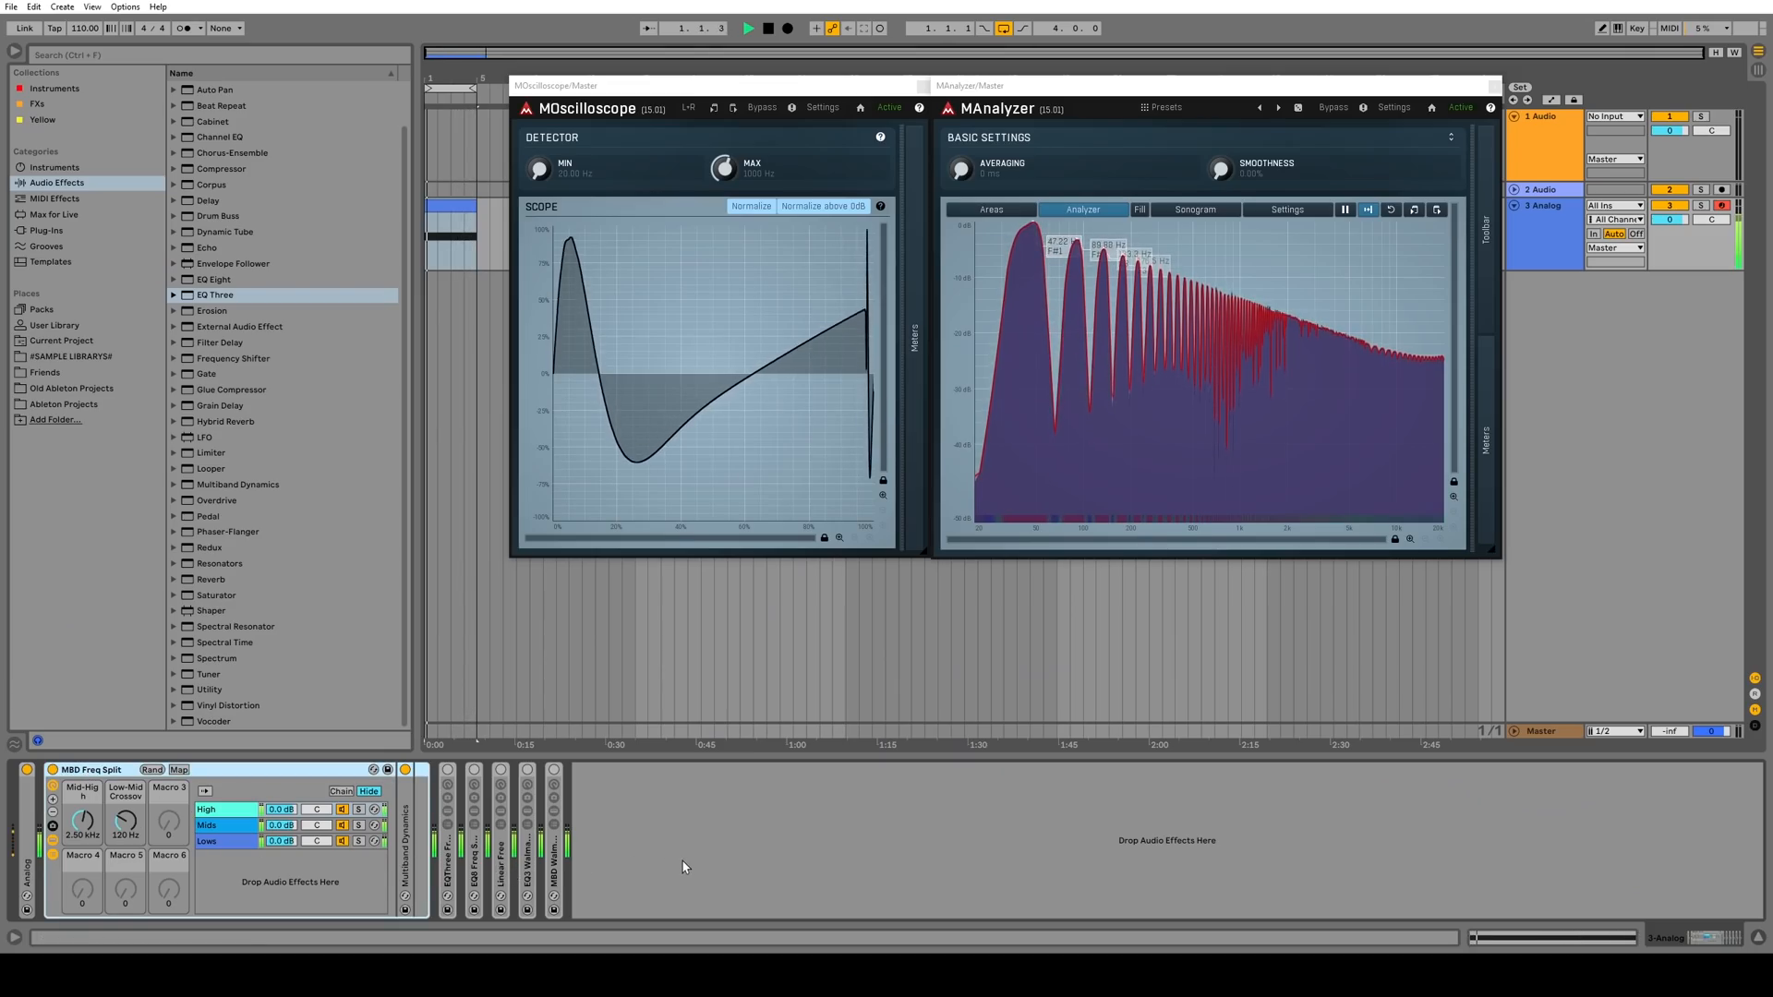
Step through the Lows, Mids and High chains of MBD Freq Split to examine each one
left_click(229, 842)
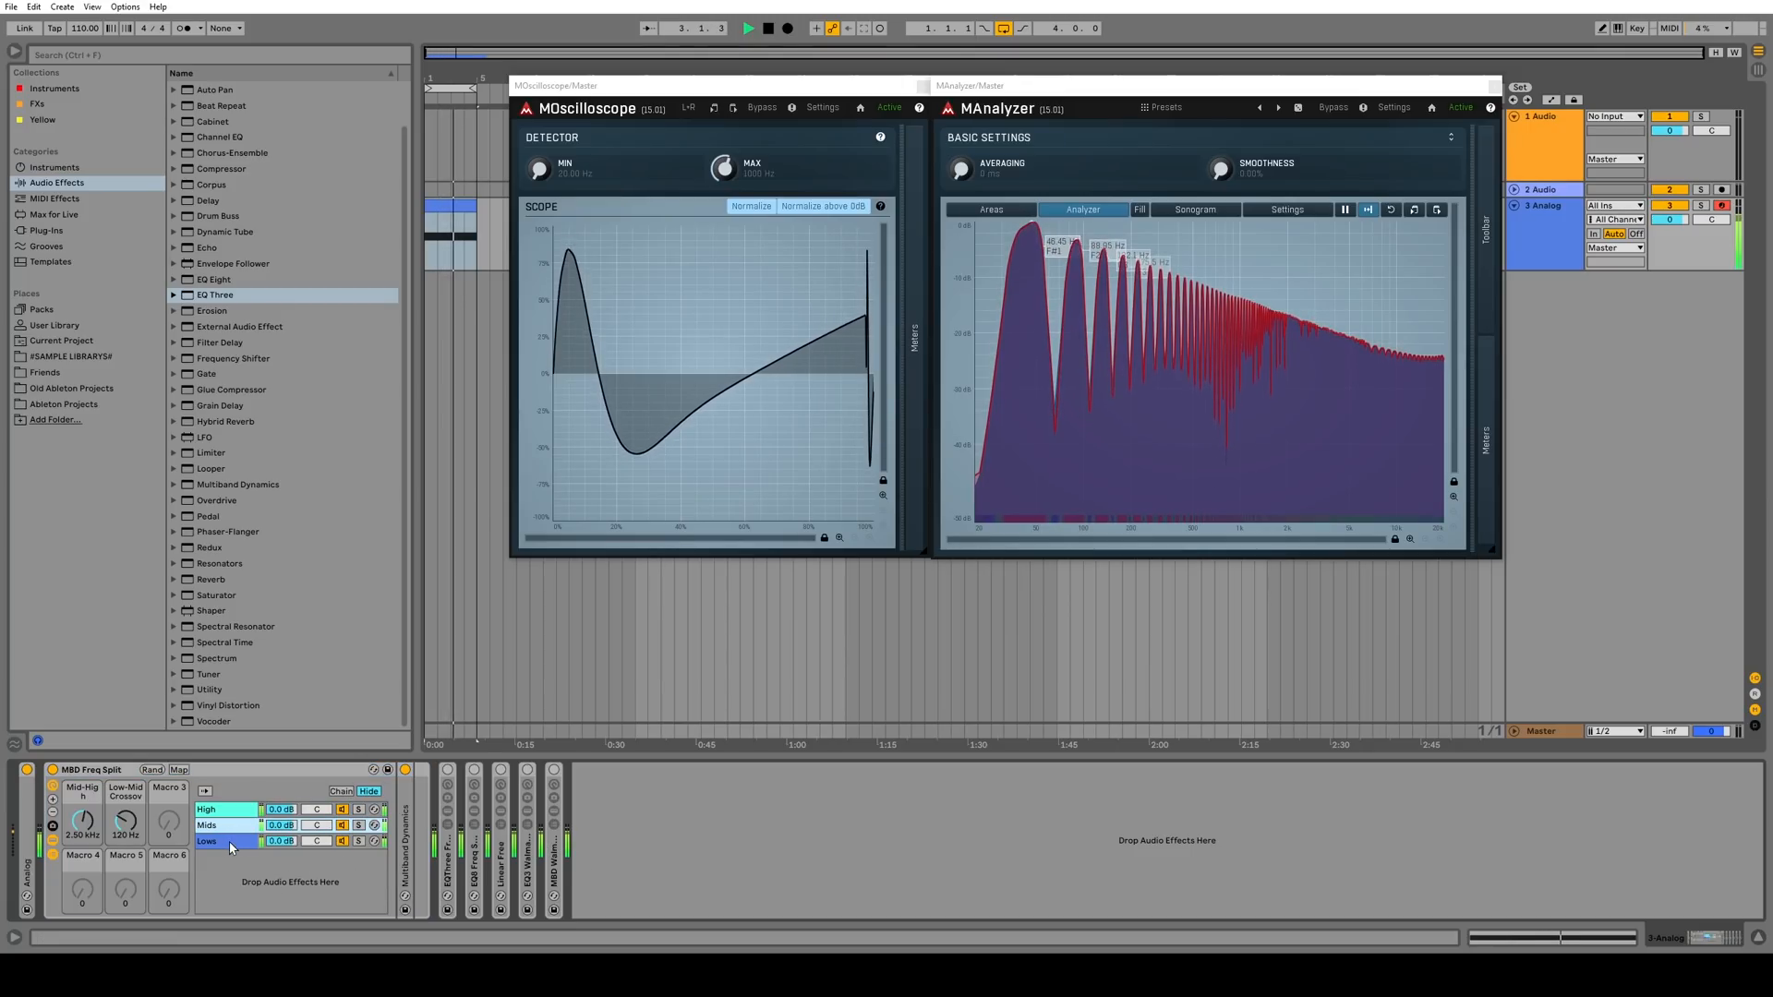
left_click(229, 842)
left_click(233, 826)
left_click(237, 811)
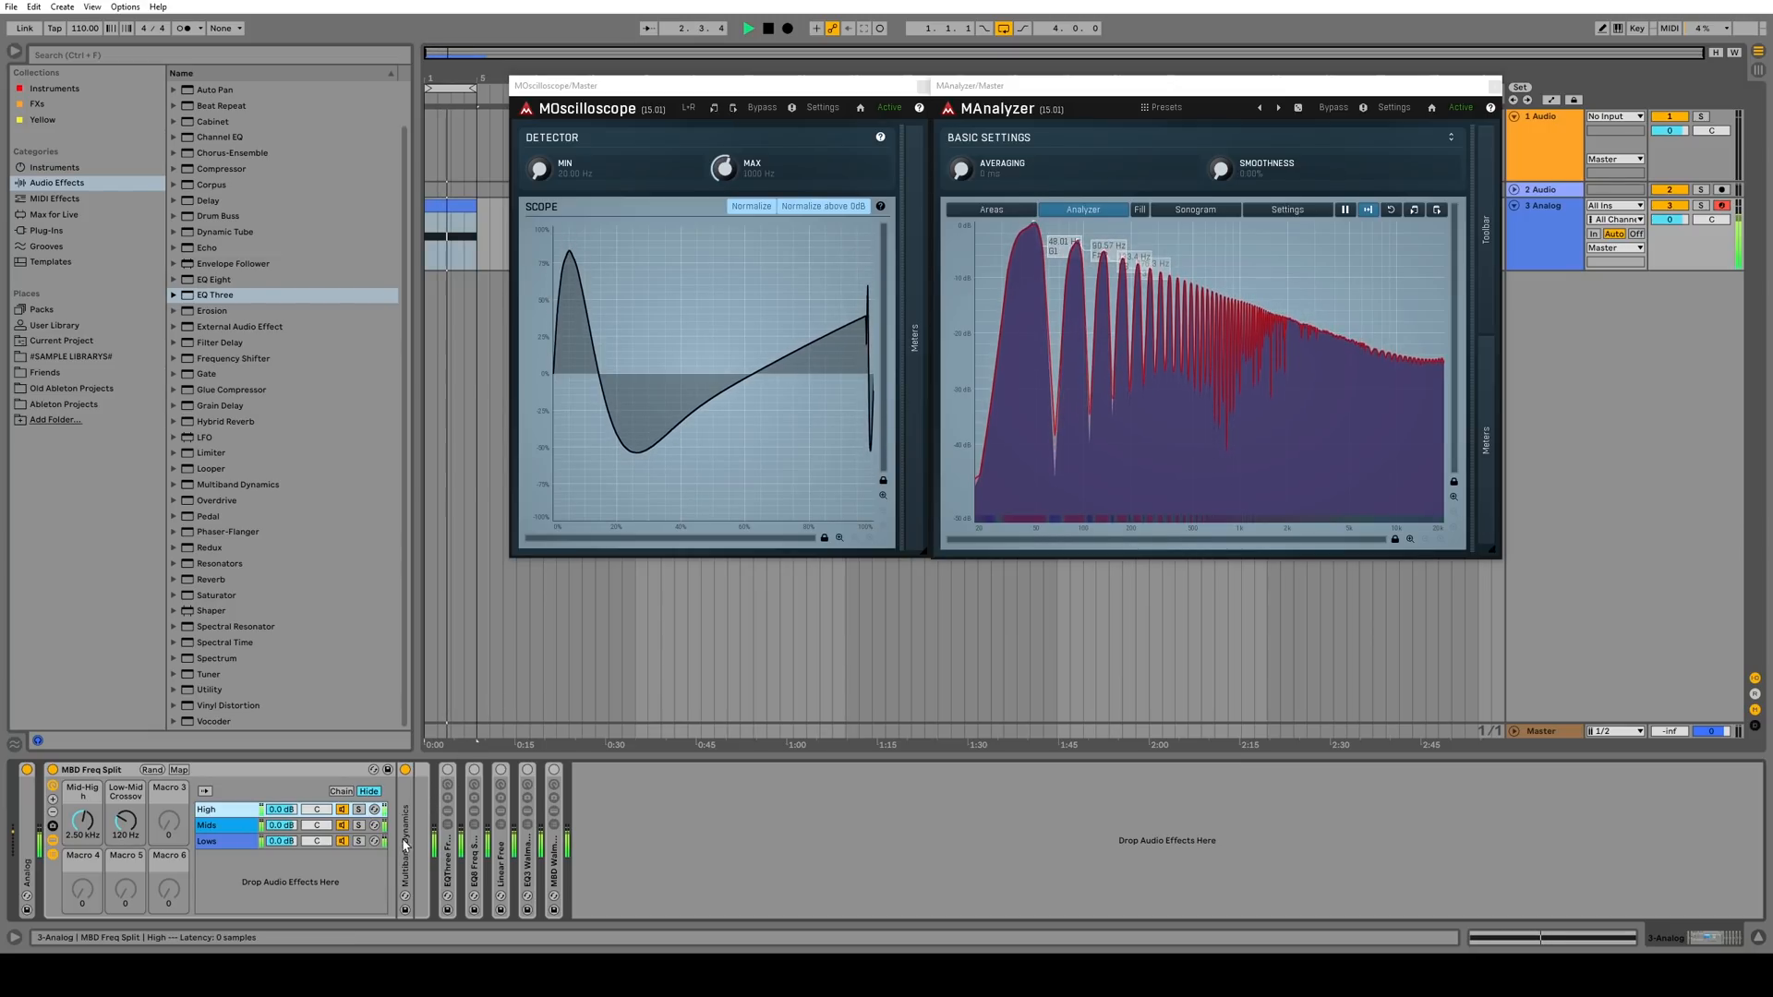
left_click(226, 826)
left_click(221, 842)
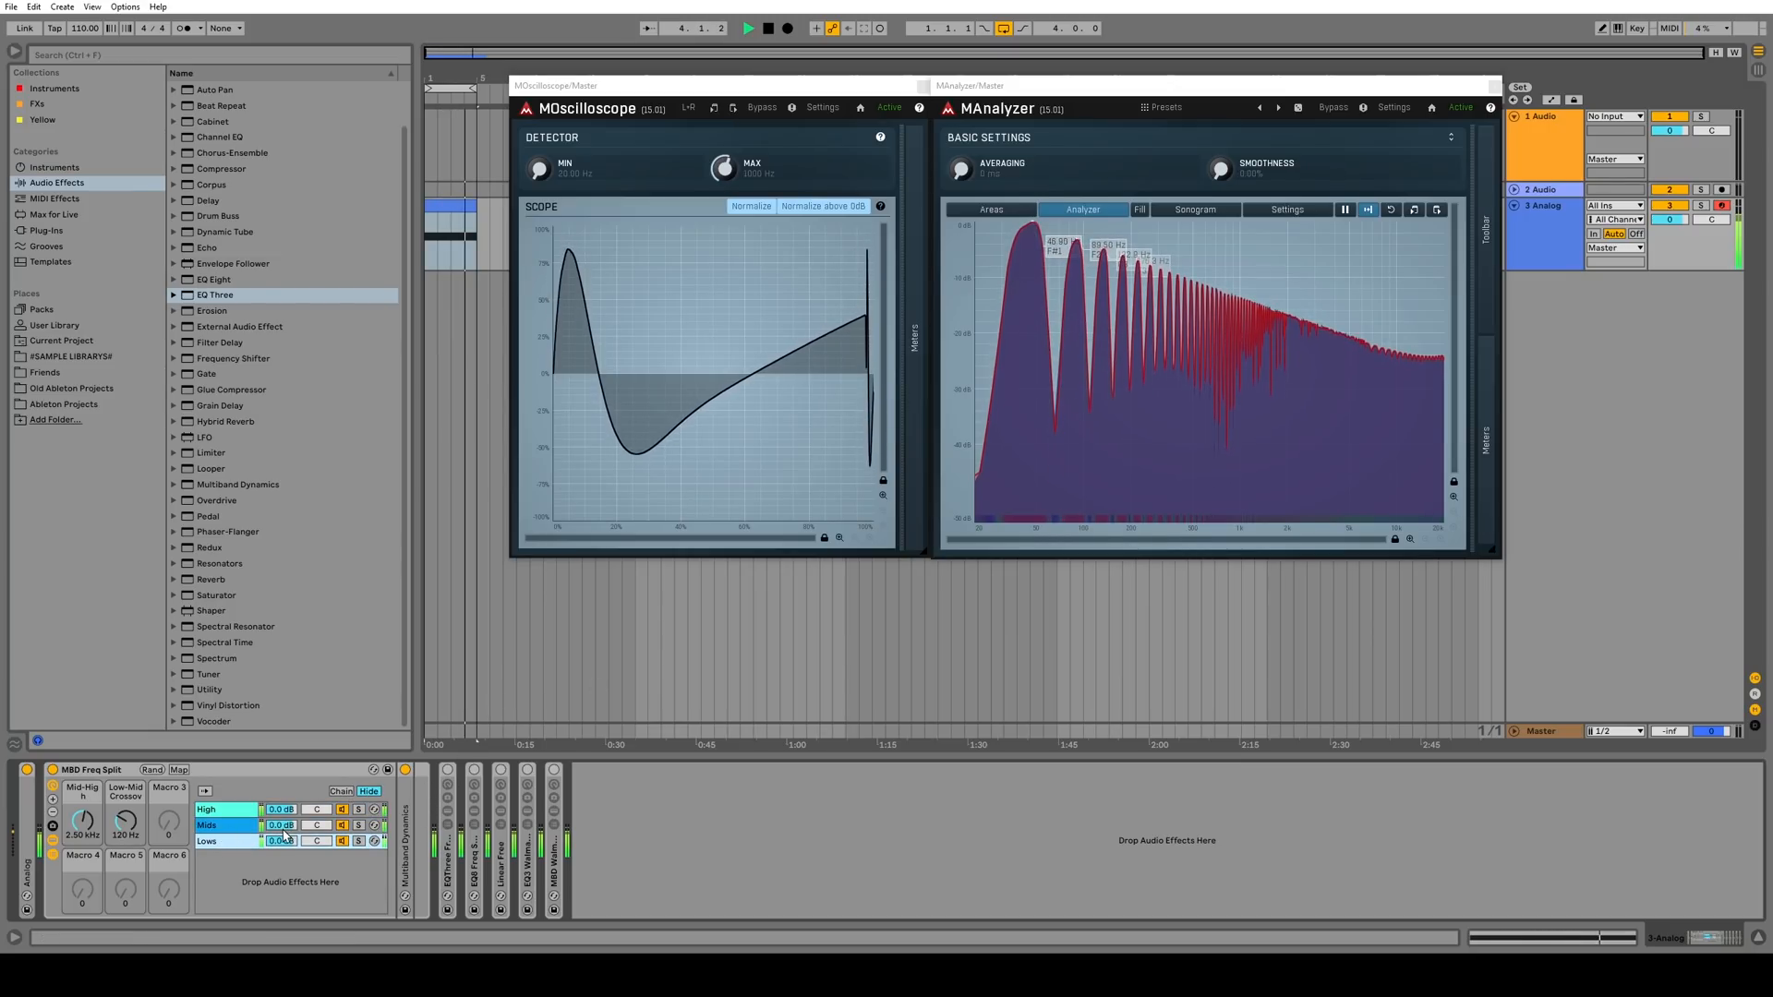
Pull the Mids chain volume of MBD Freq Split down to -inf and restore it to 0 dB while checking the analyzer
left_click_drag(285, 827, 285, 933)
left_click_drag(288, 831, 288, 813)
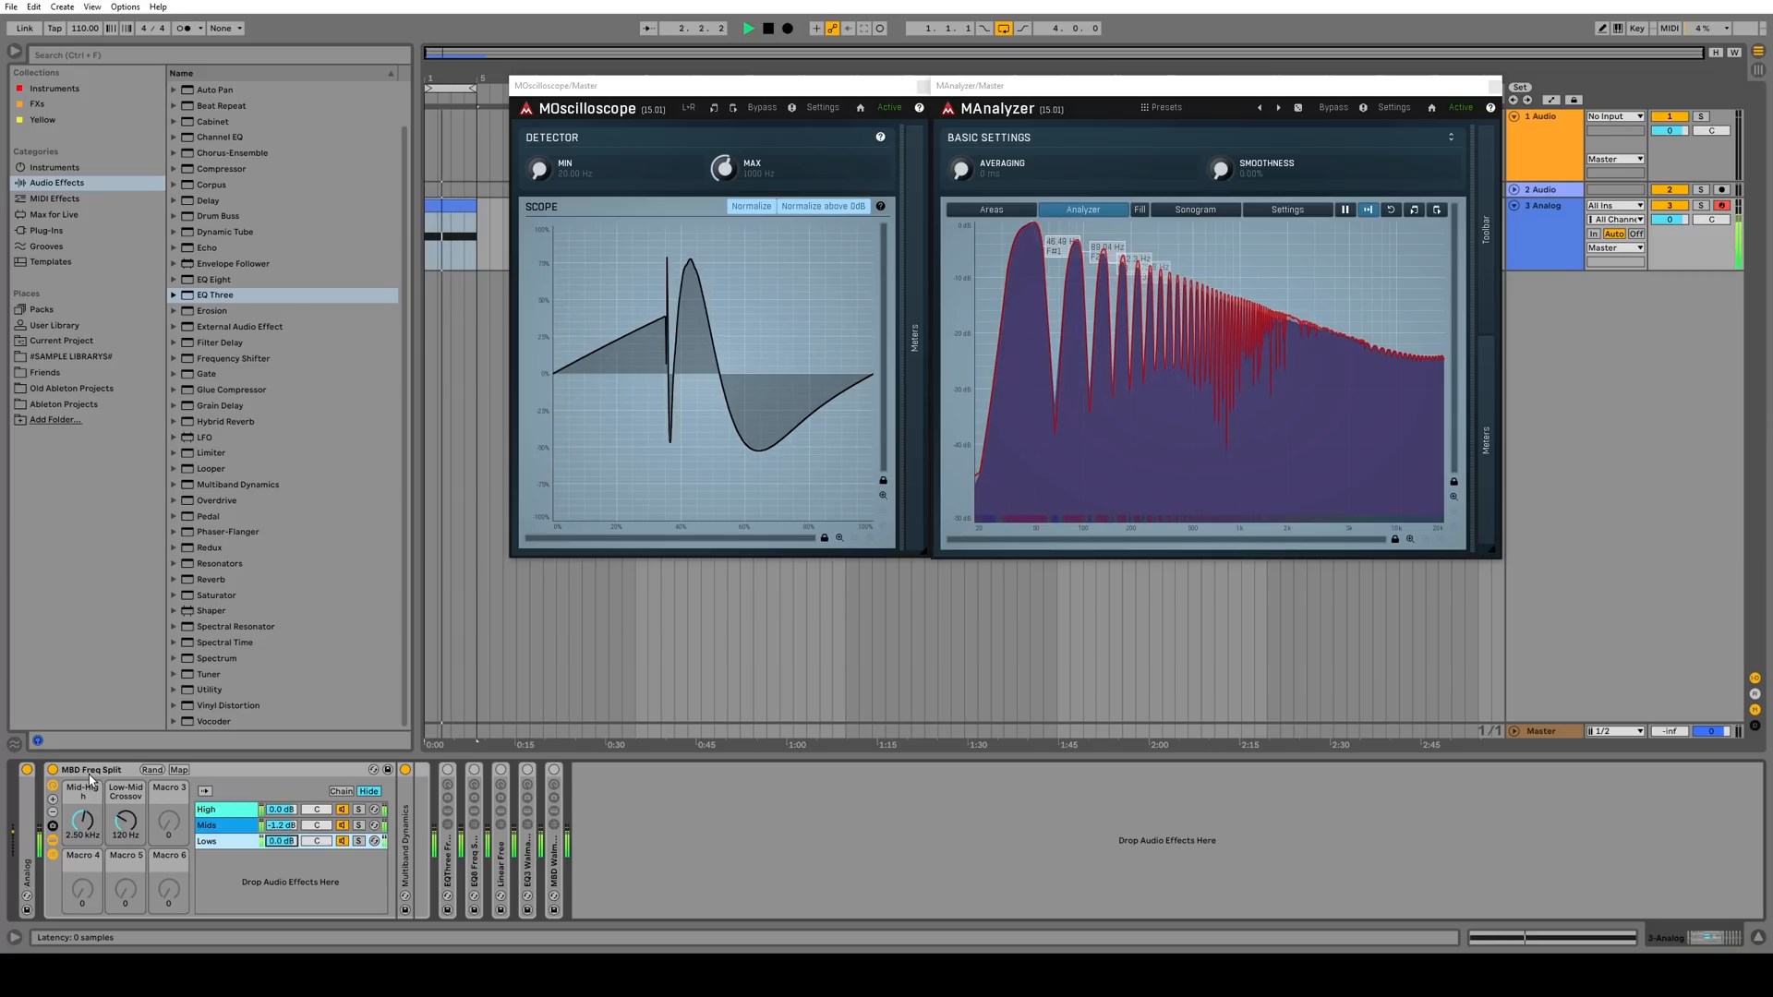
left_click(125, 772)
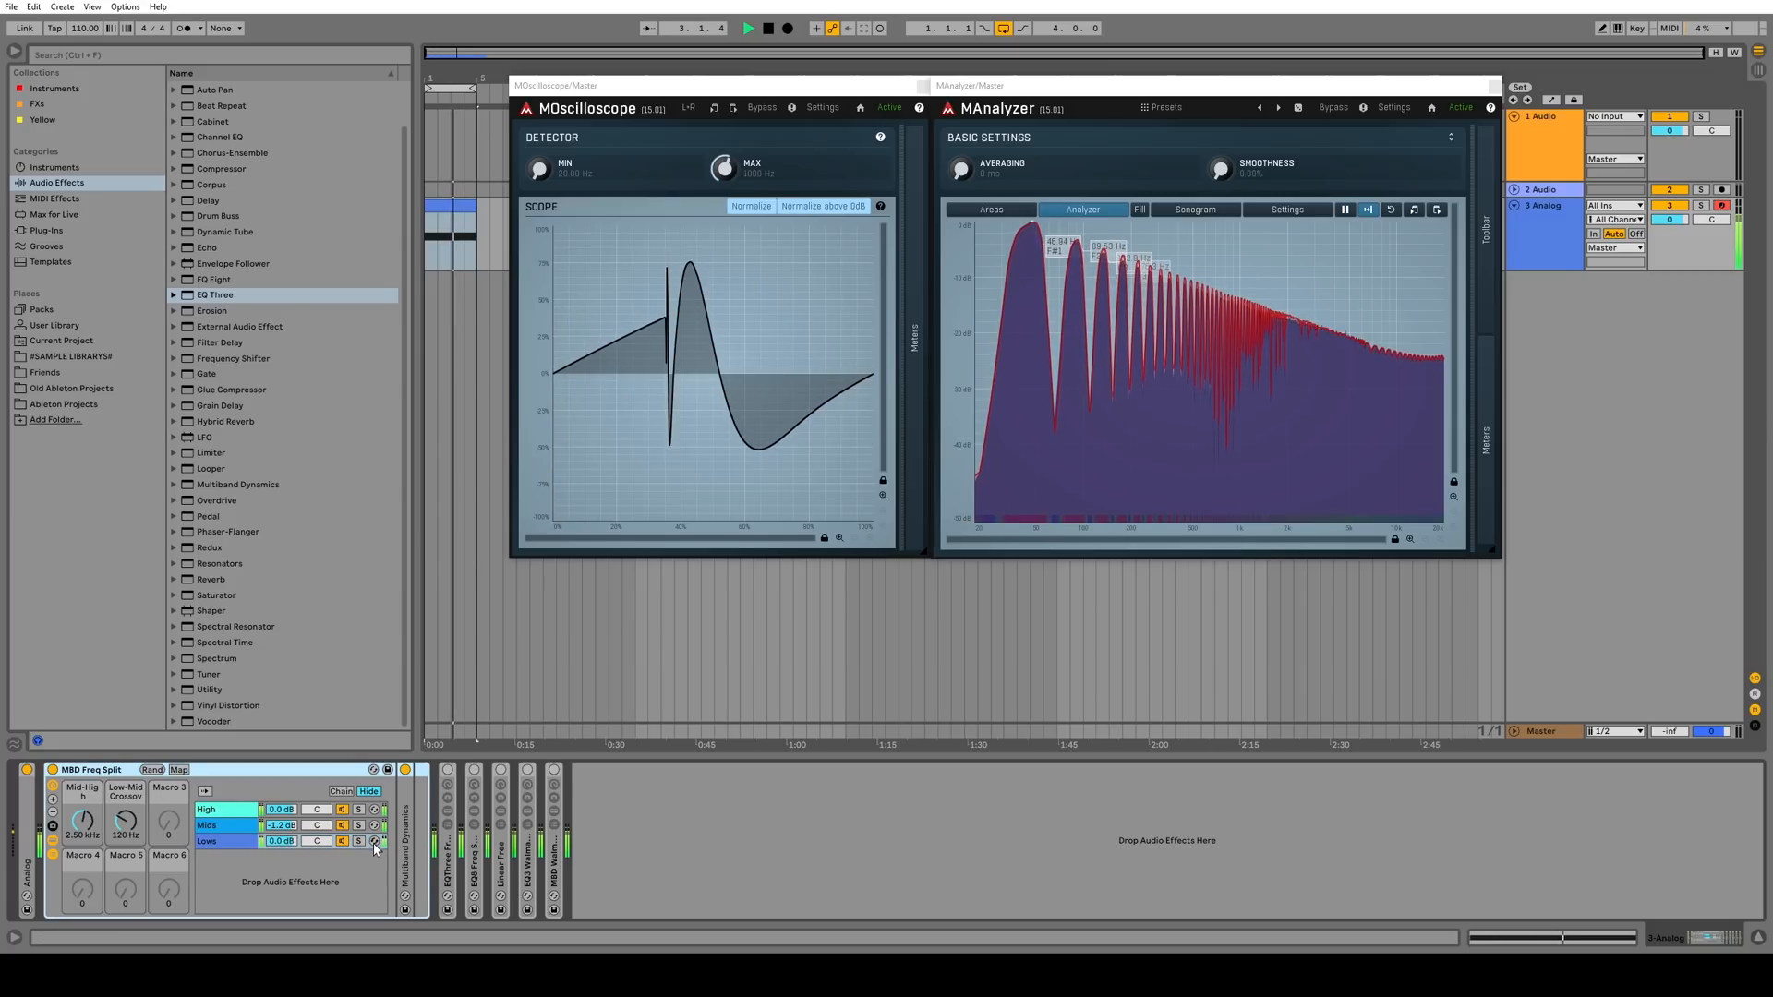
double_click(406, 852)
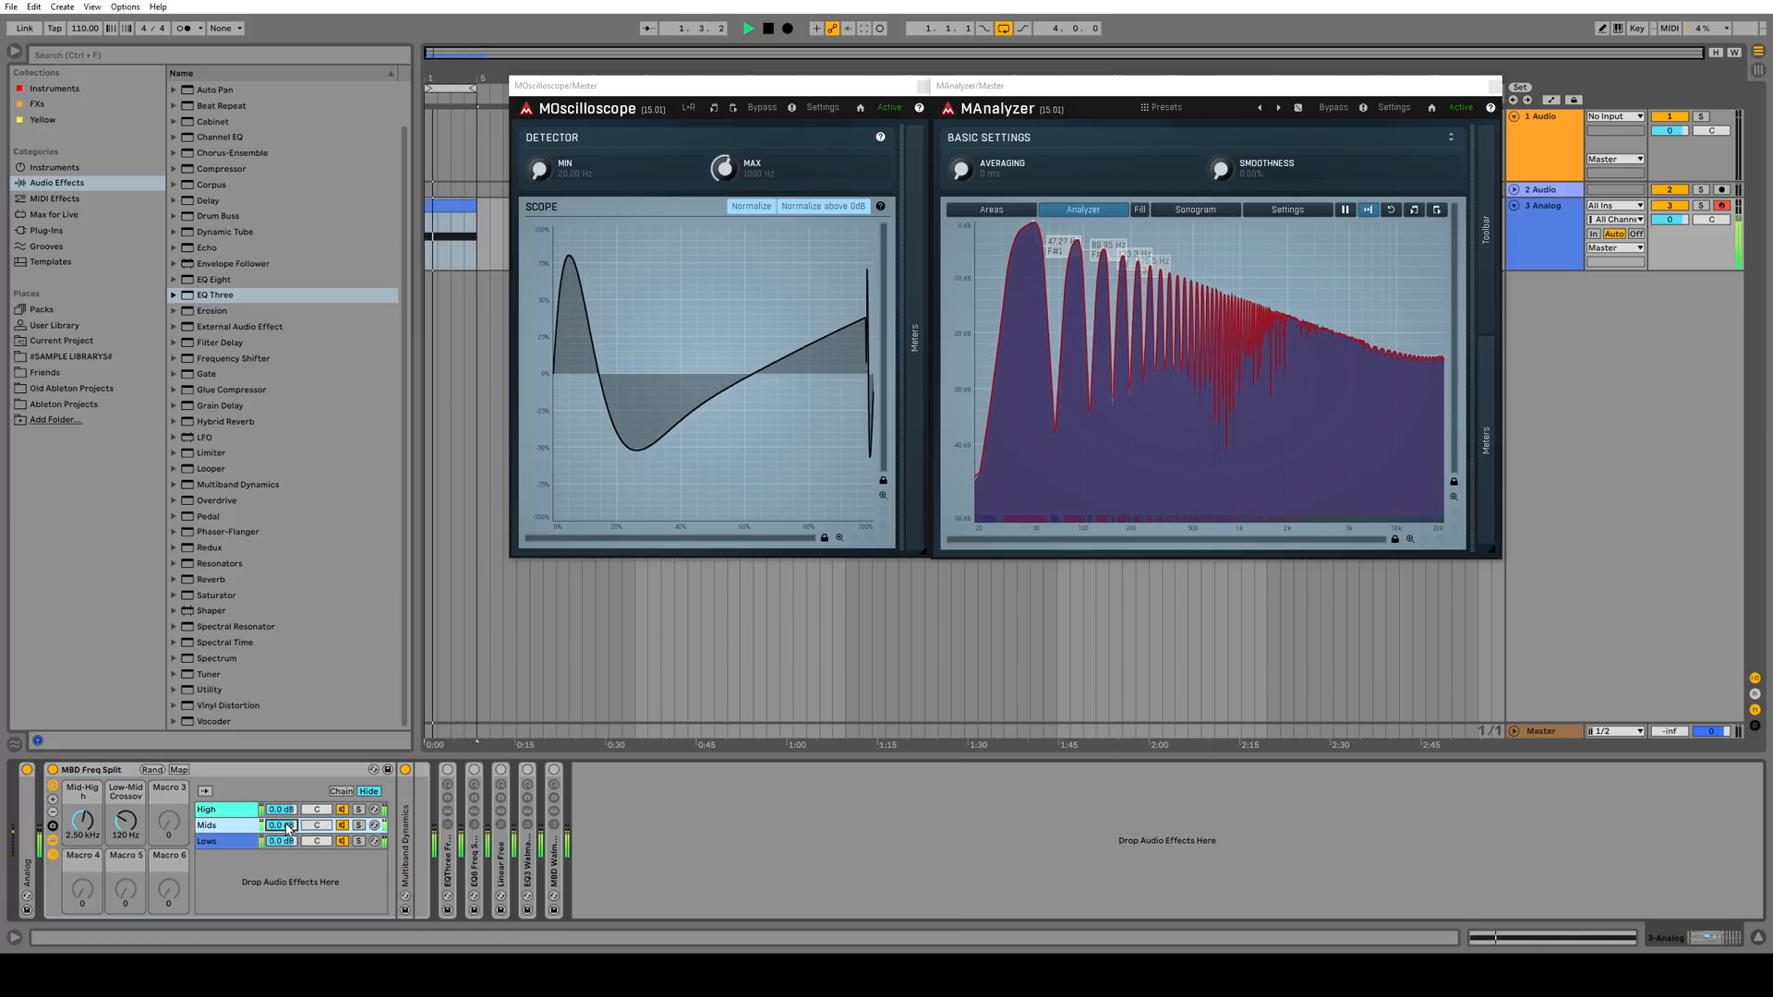
left_click_drag(289, 829, 289, 887)
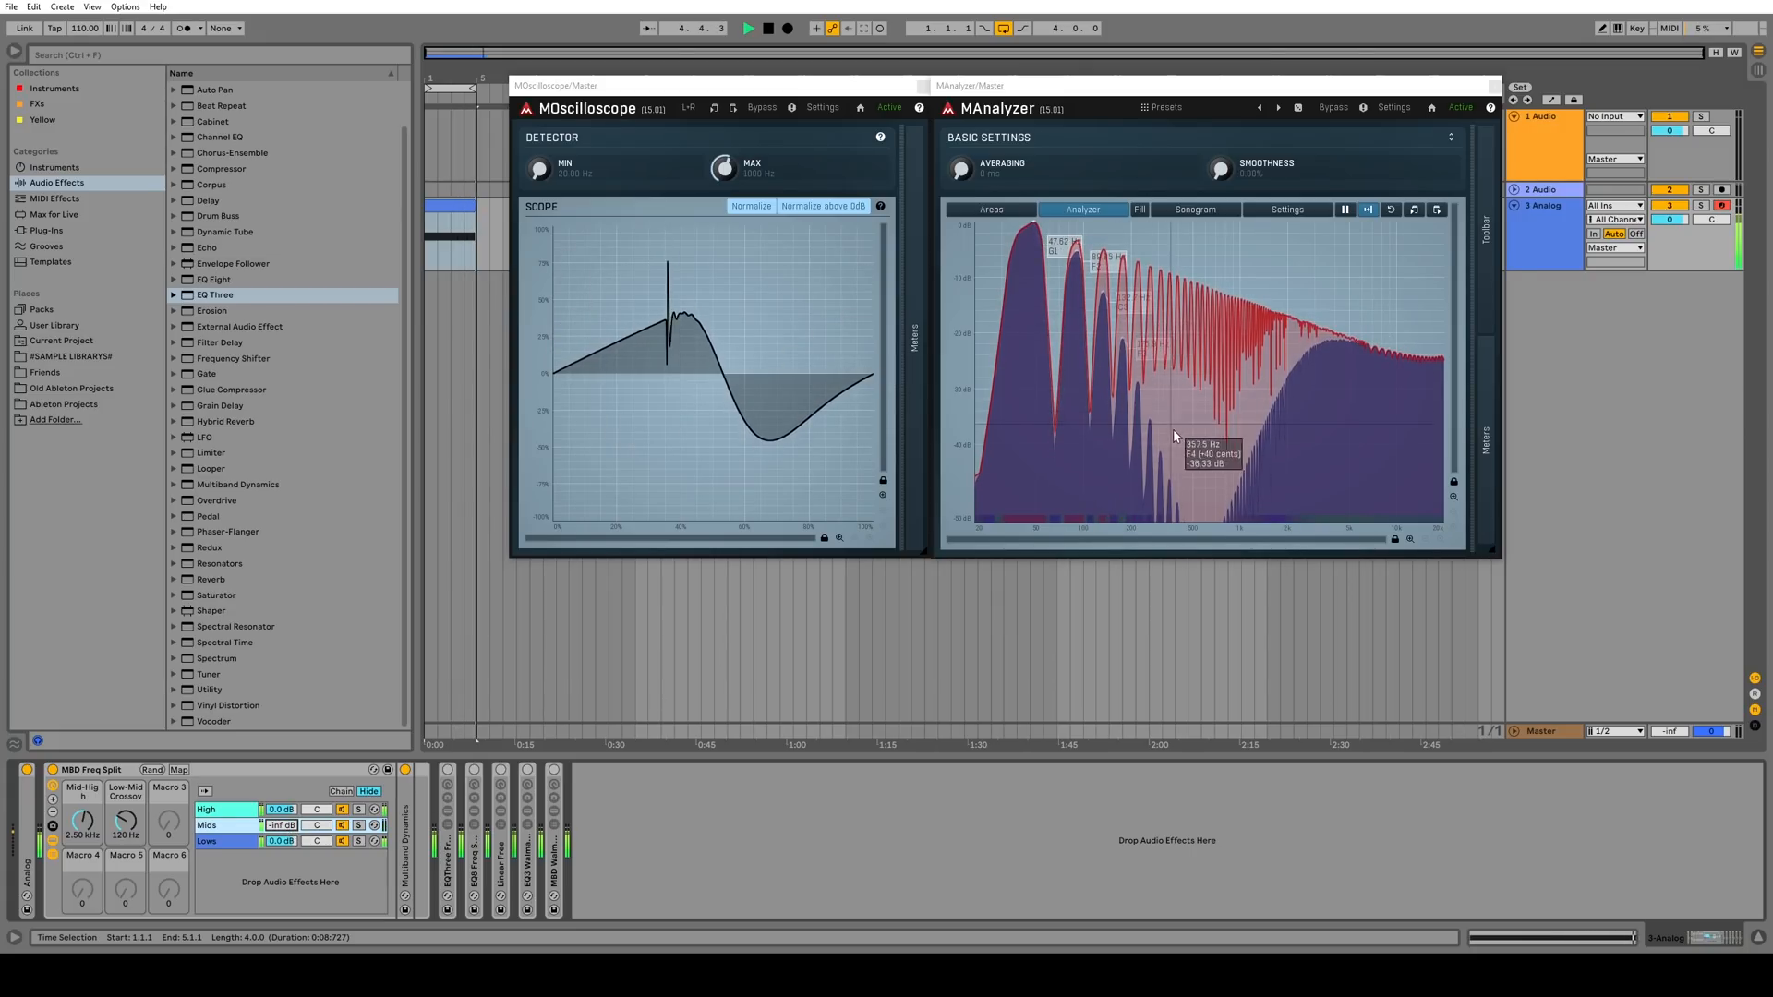
key("ctrl+z")
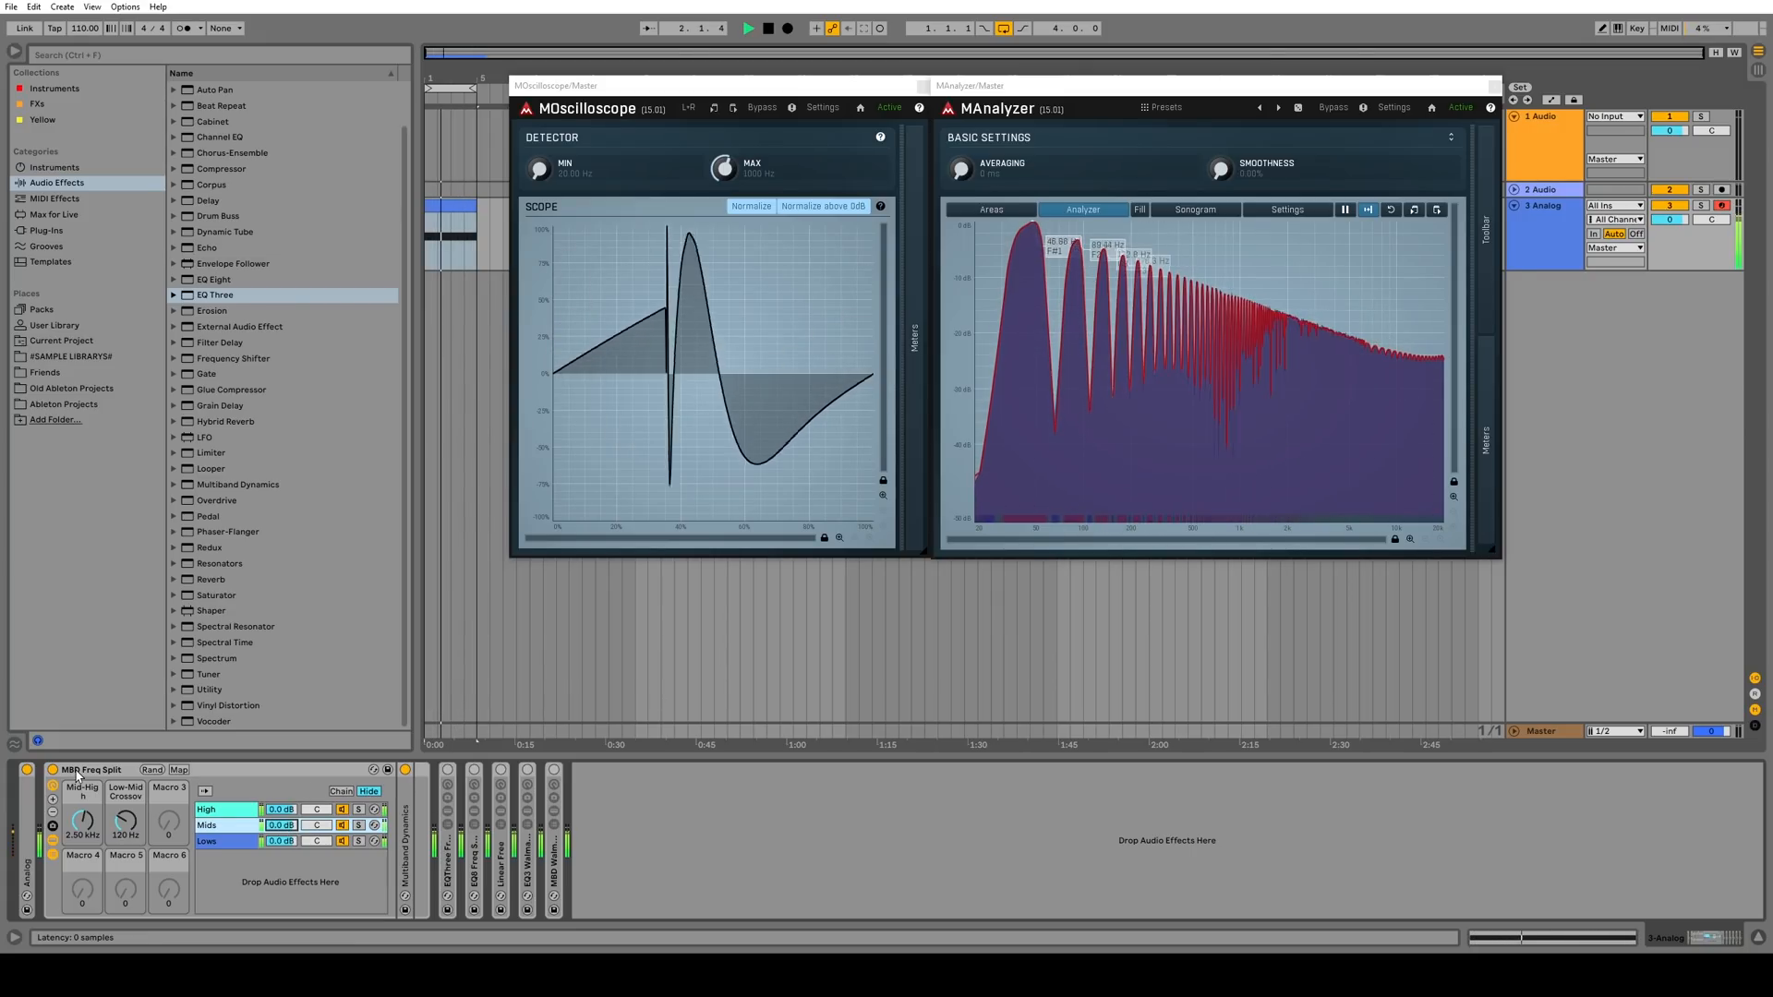
Bypass and collapse MBD Freq Split, and expand and enable EQThree Freq Split in its place
left_click(57, 773)
left_click(55, 773)
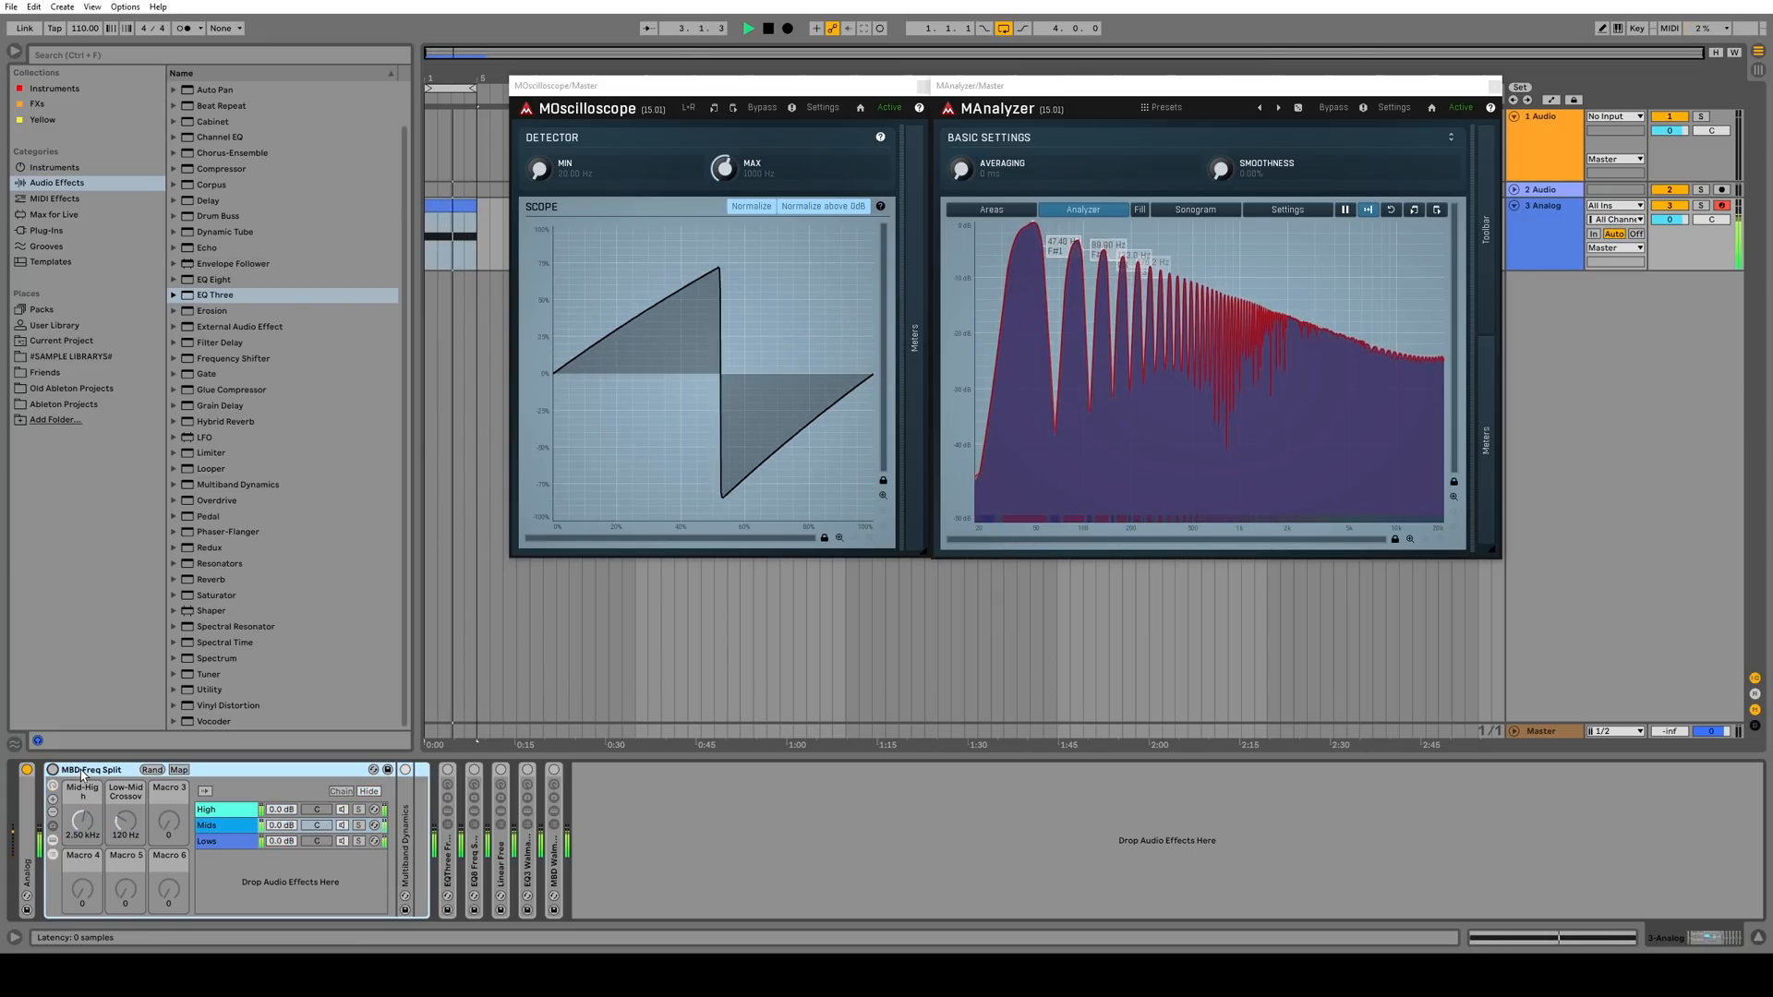
double_click(90, 770)
double_click(82, 818)
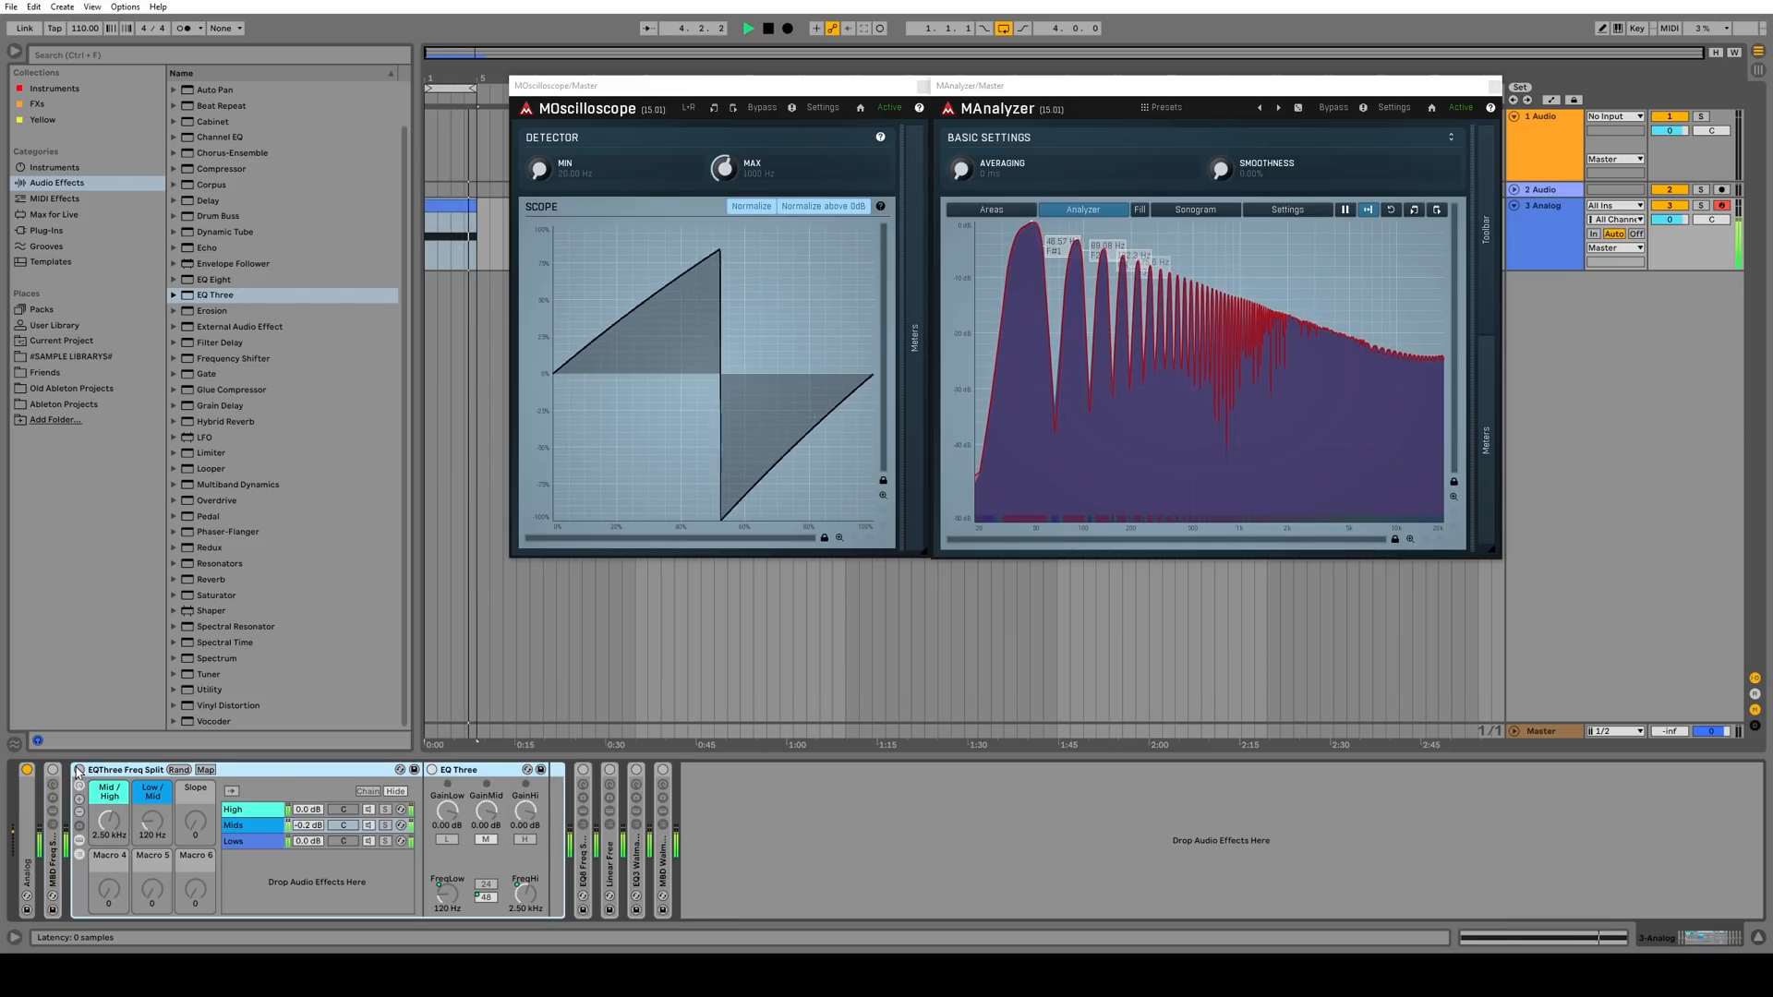
left_click(79, 770)
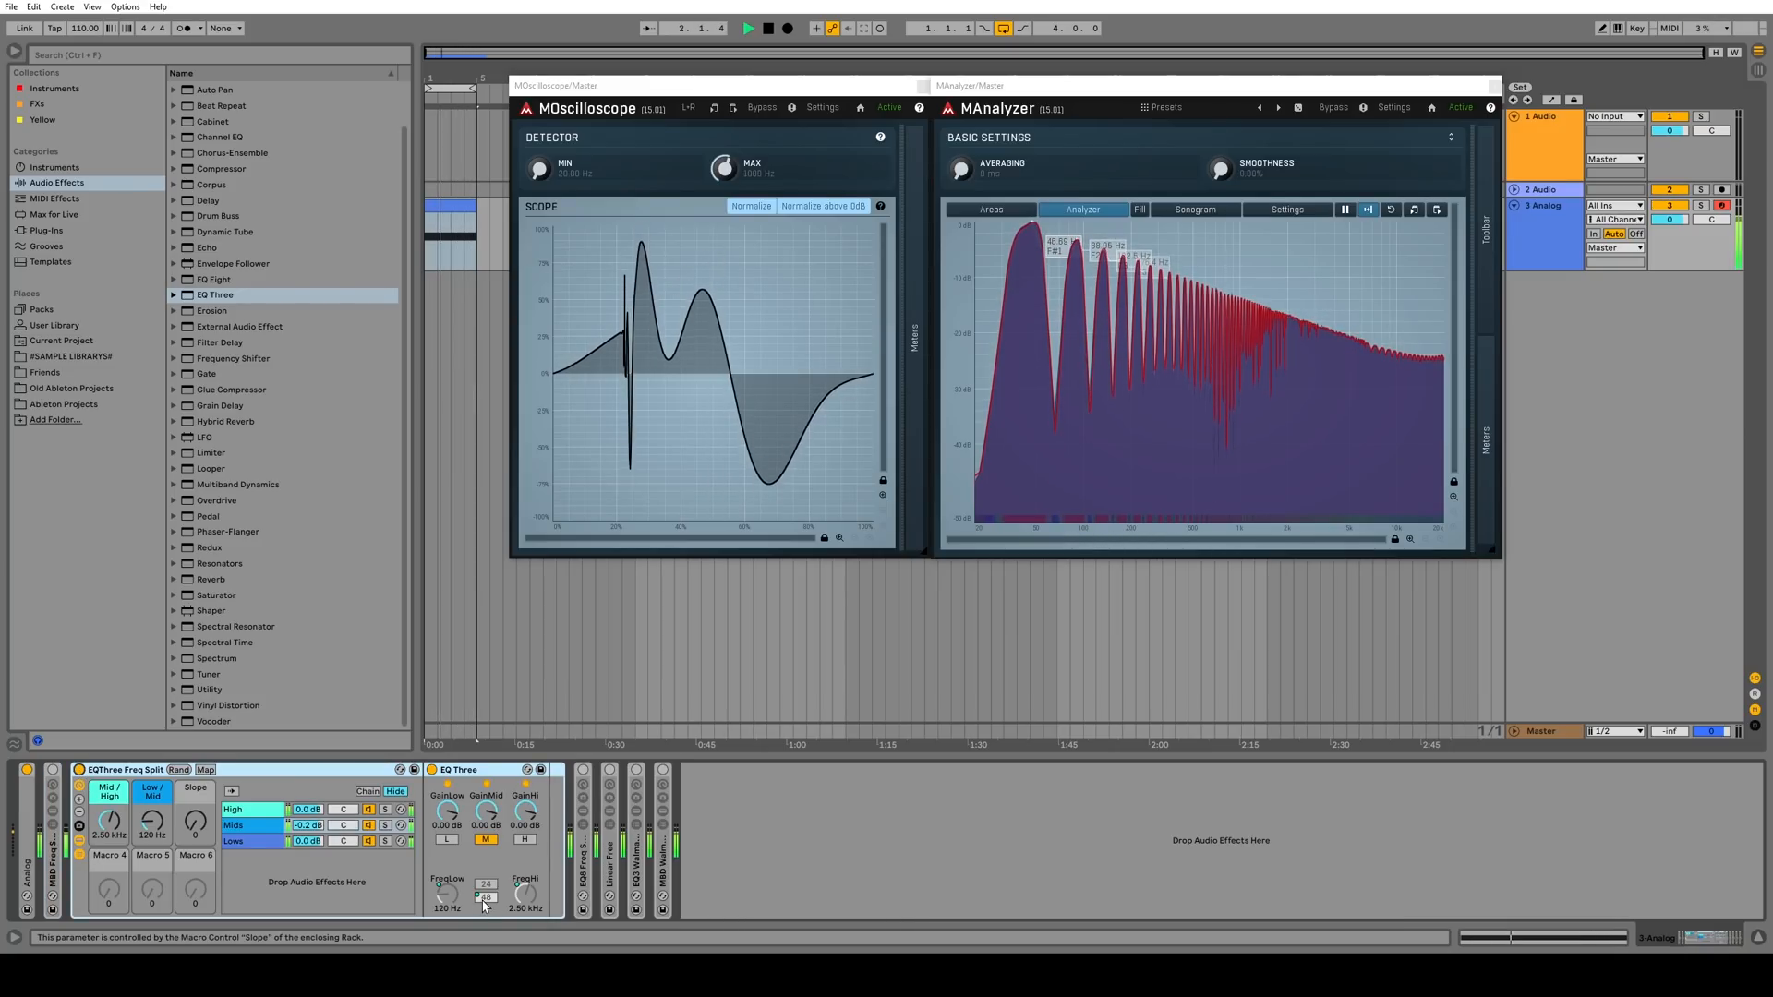
Drop the Mids and Lows chains of EQThree Freq Split to -inf one at a time, resetting each to 0 dB
left_click_drag(308, 827, 309, 923)
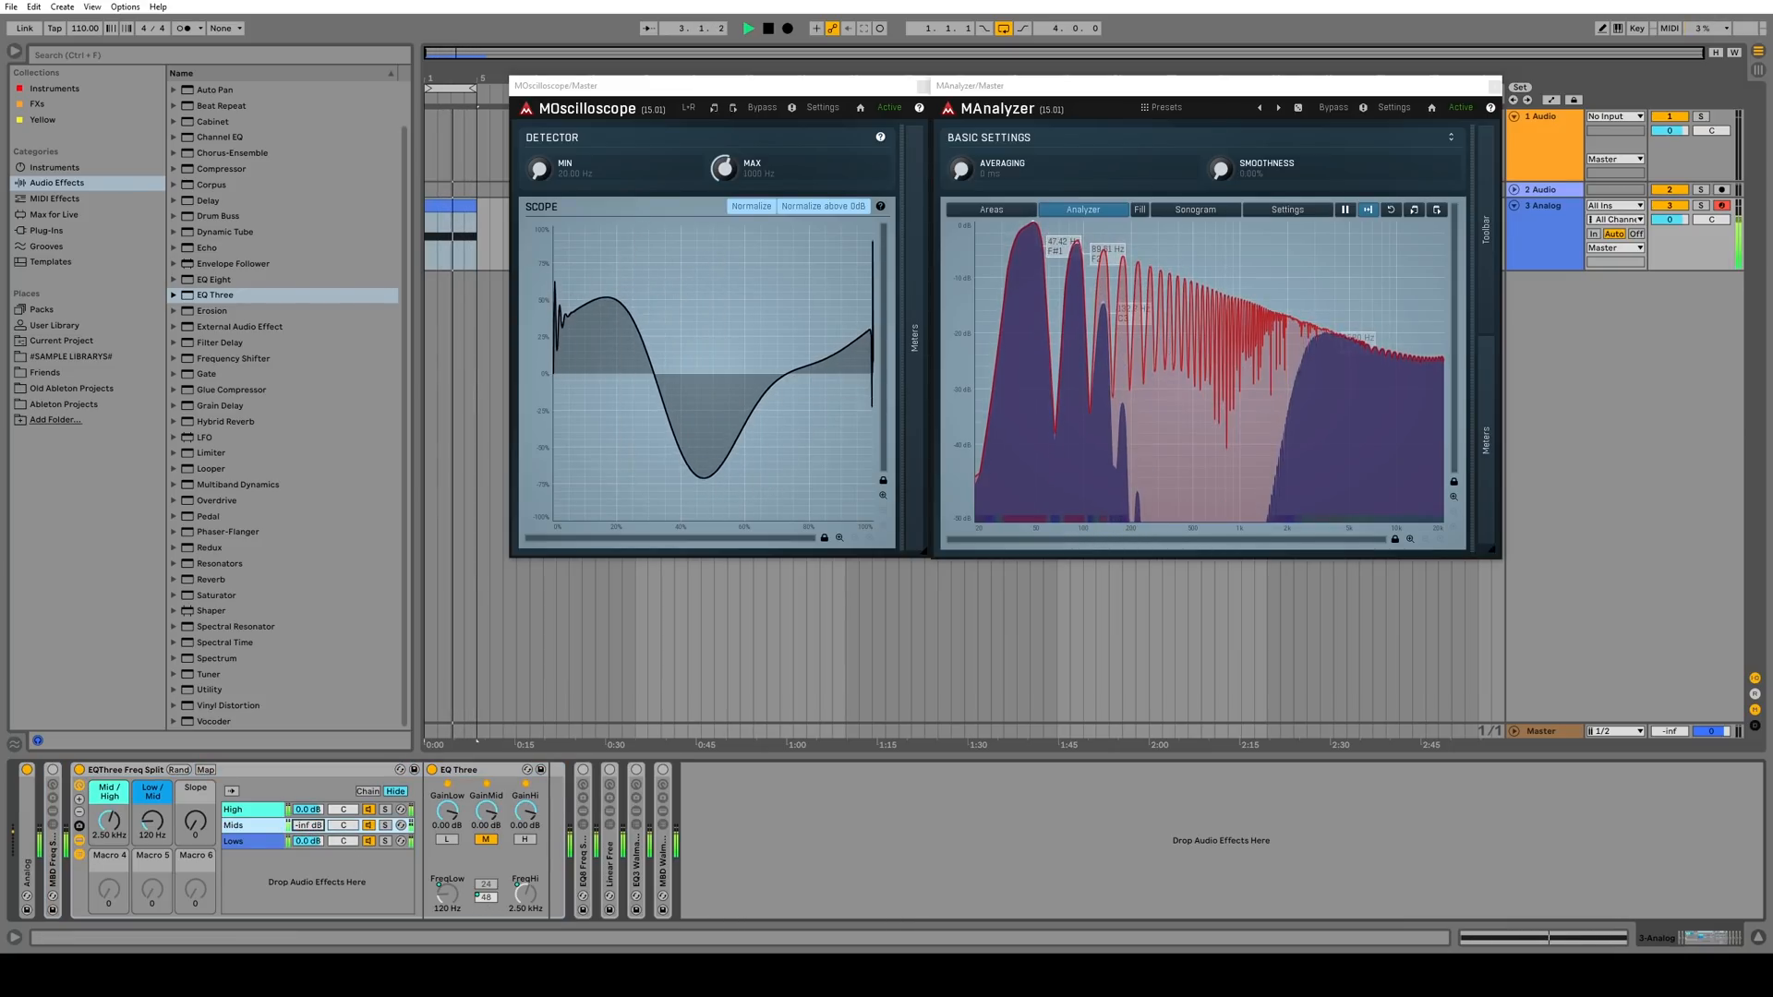
left_click_drag(301, 827, 310, 933)
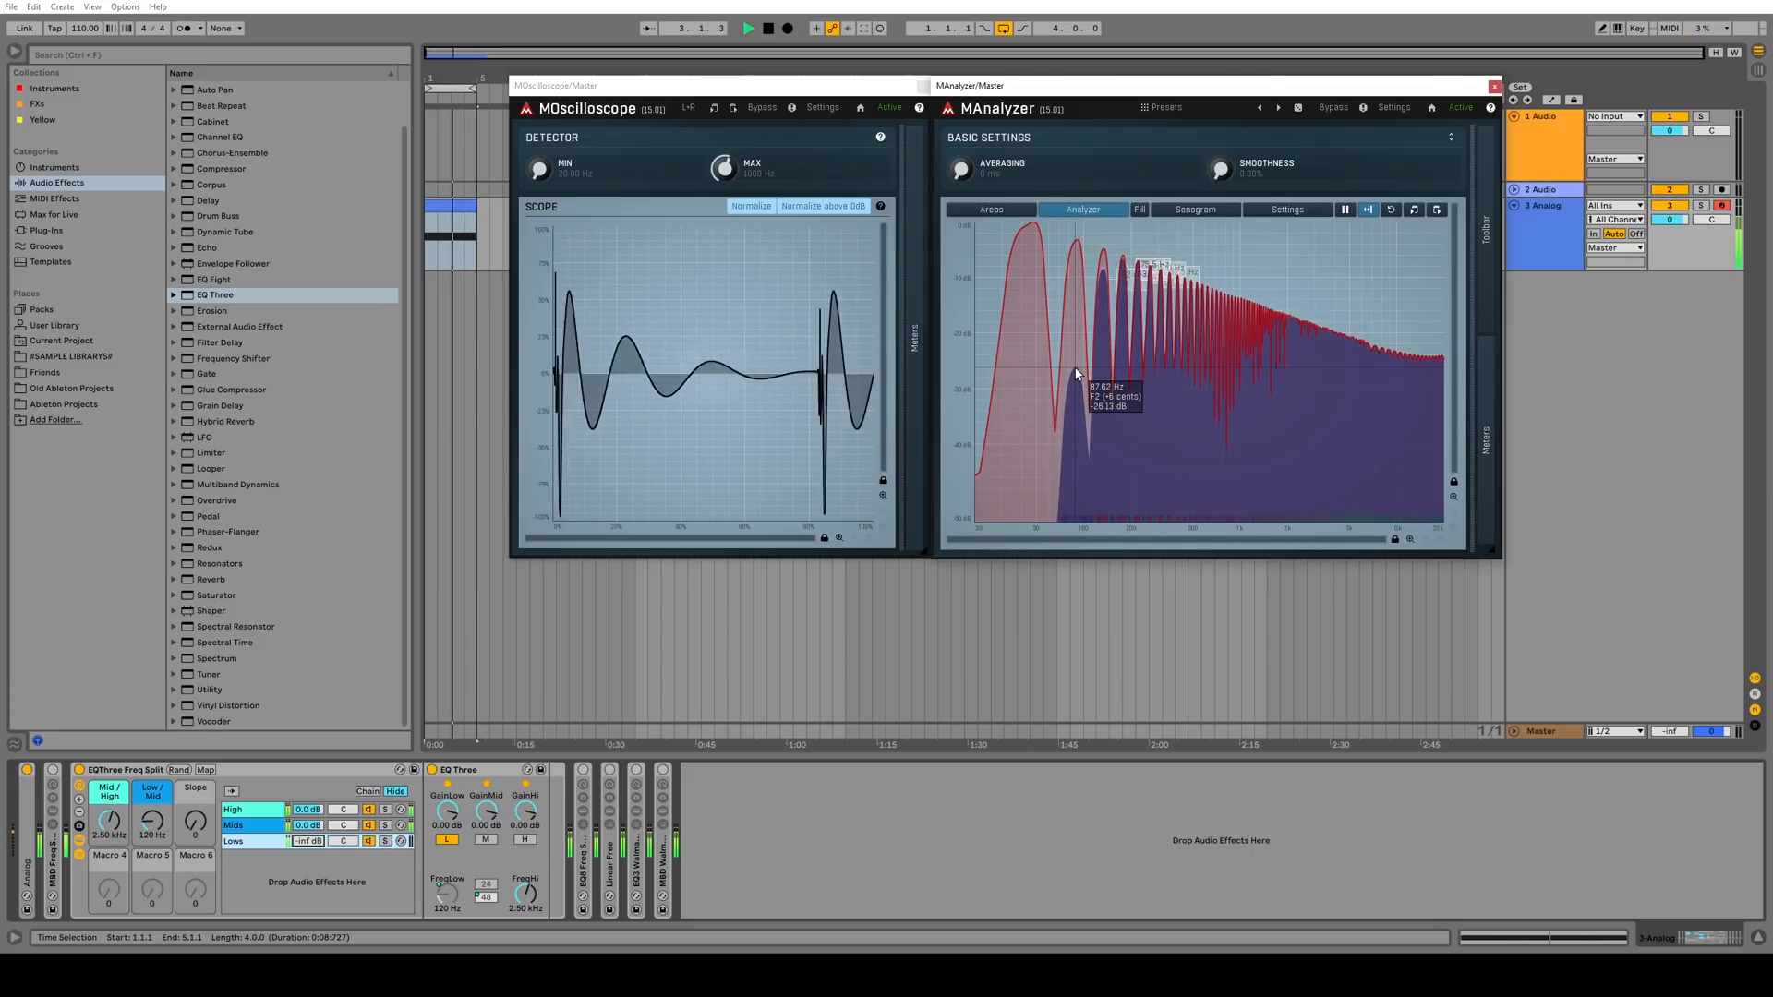
double_click(312, 842)
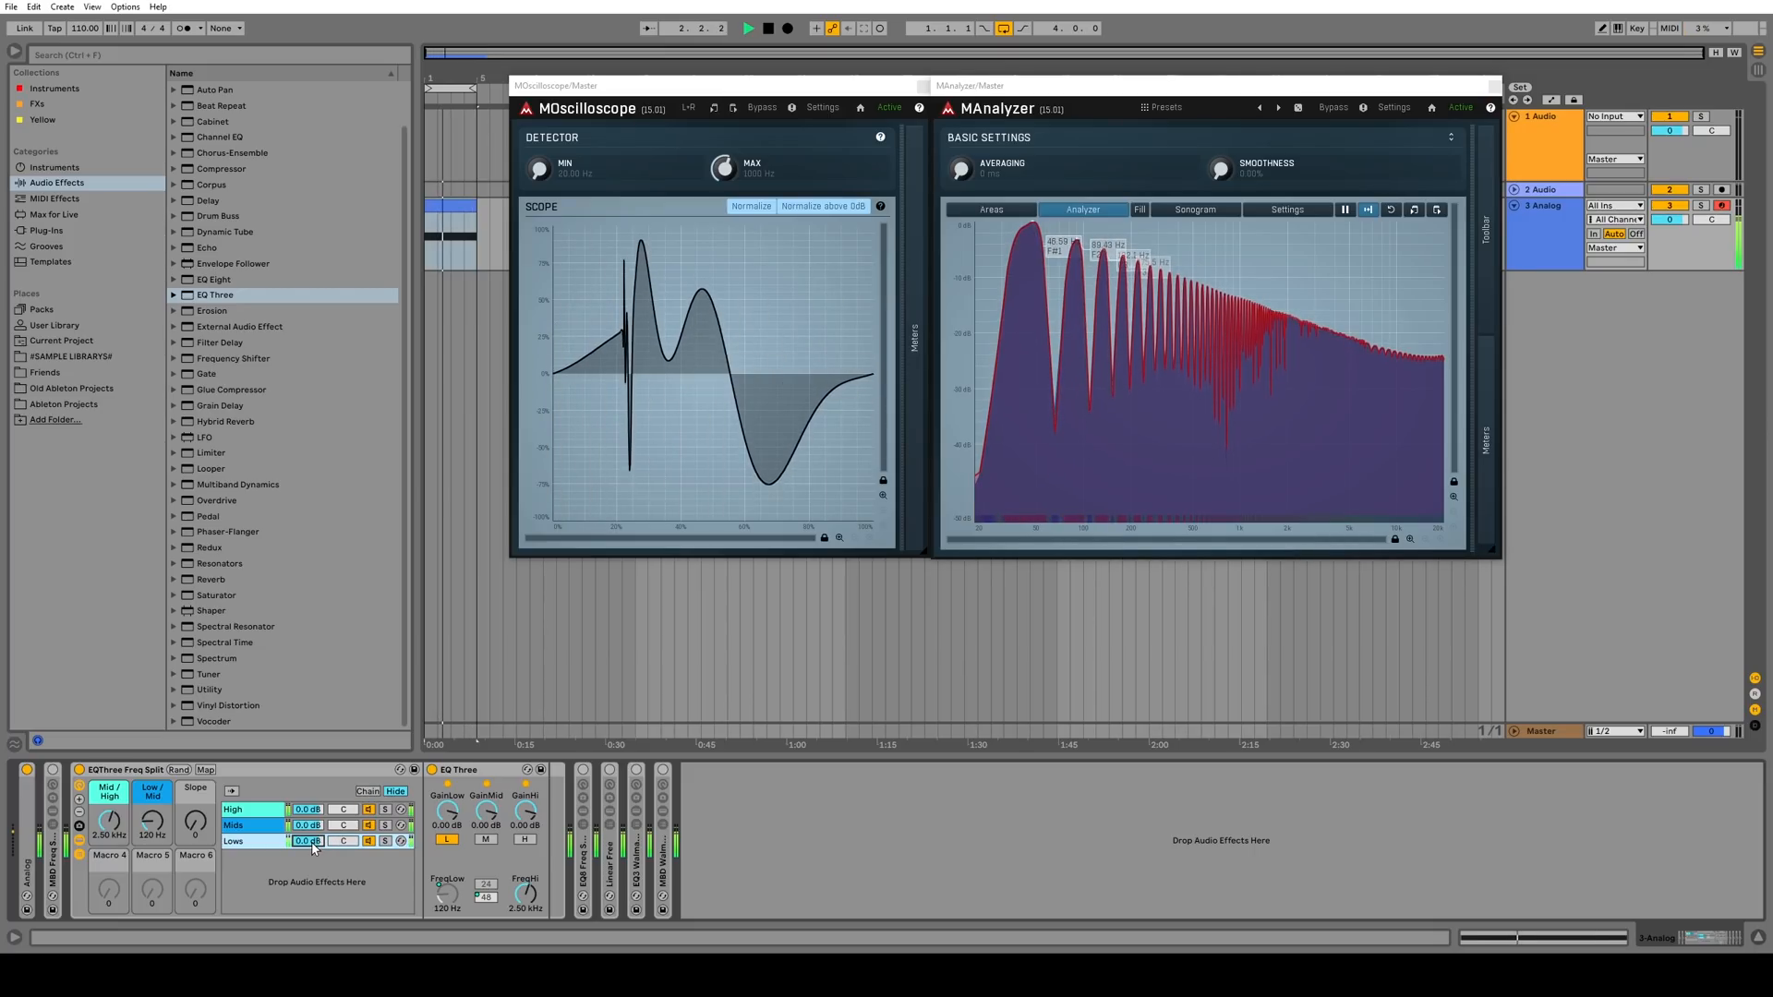
Replace EQThree Freq Split with EQ8 Freq Split as the expanded, active rack and show its High chain's devices
double_click(86, 769)
double_click(107, 868)
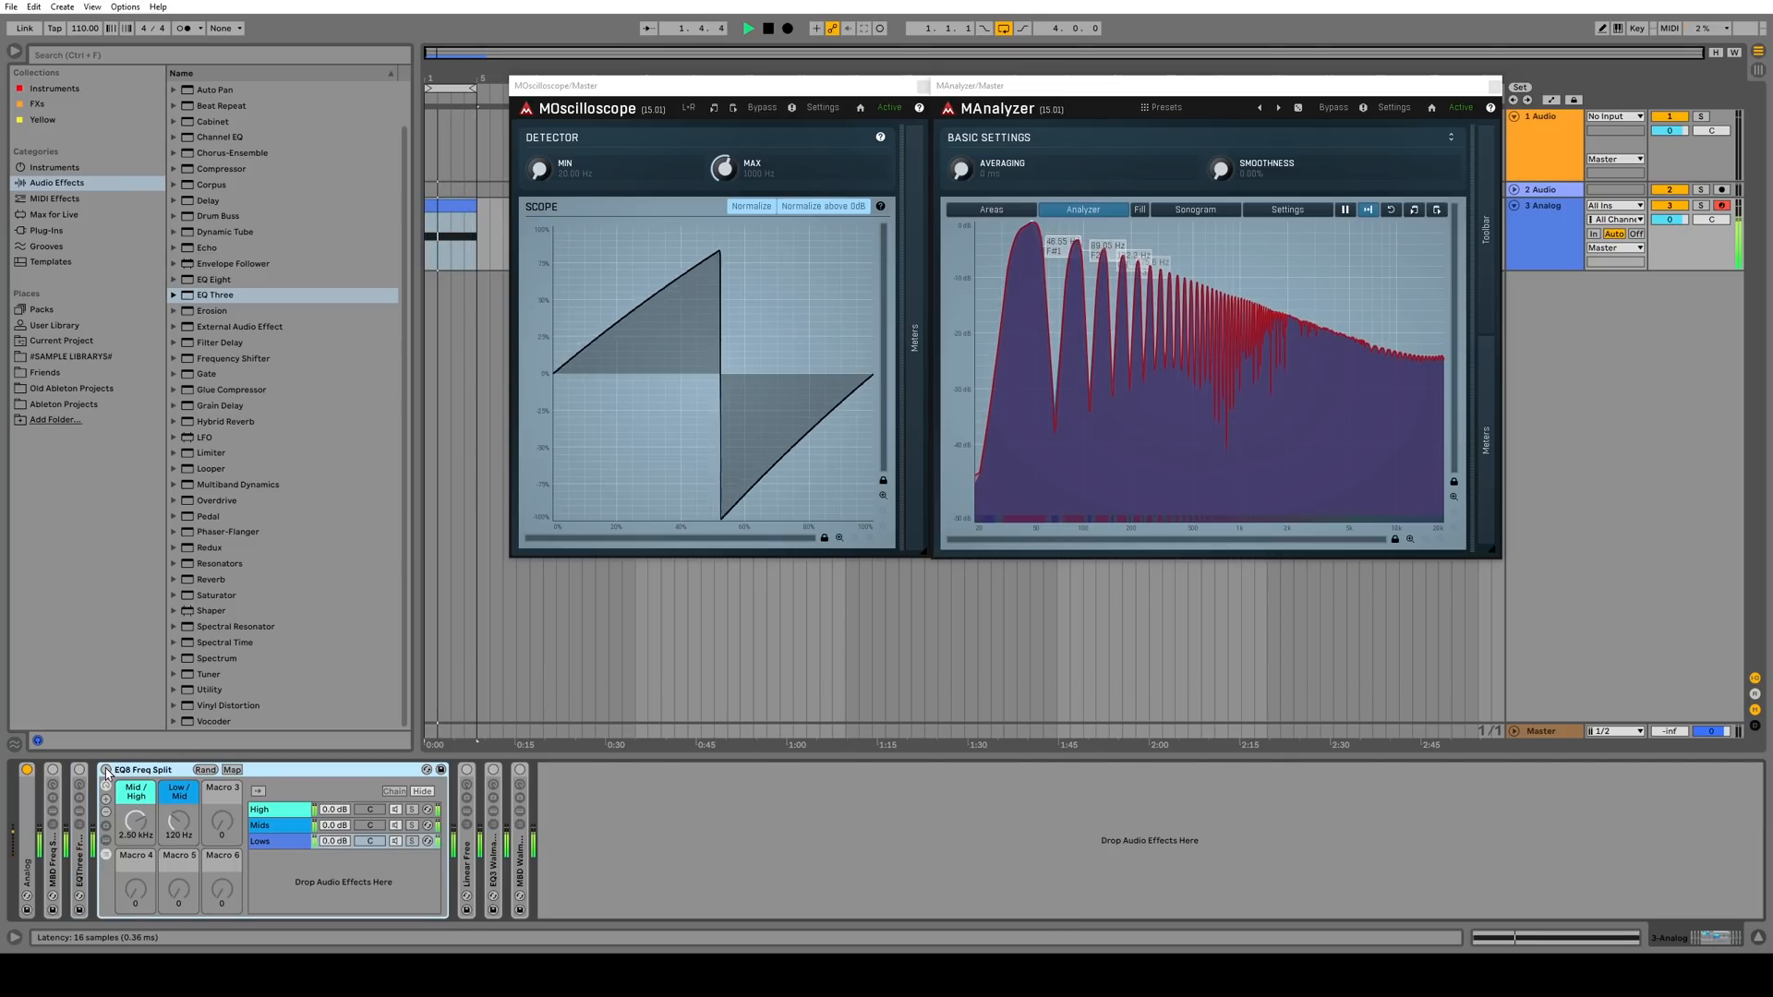
left_click(106, 770)
left_click(284, 814)
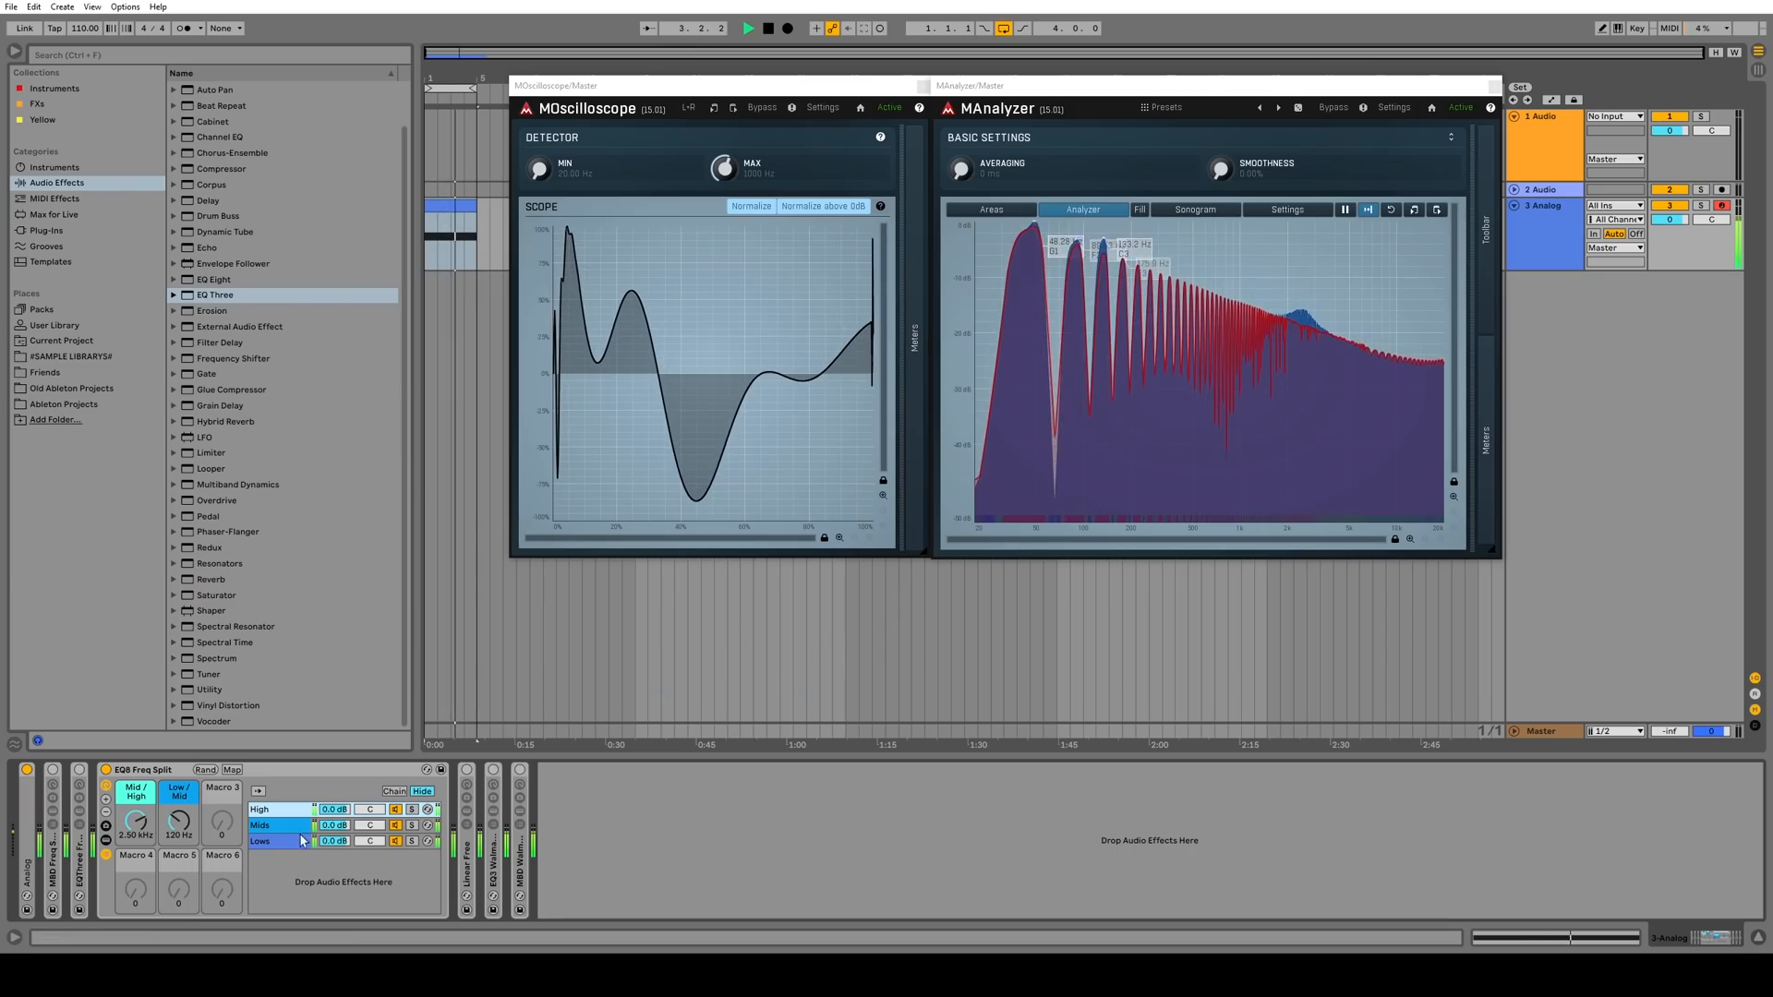
left_click(106, 840)
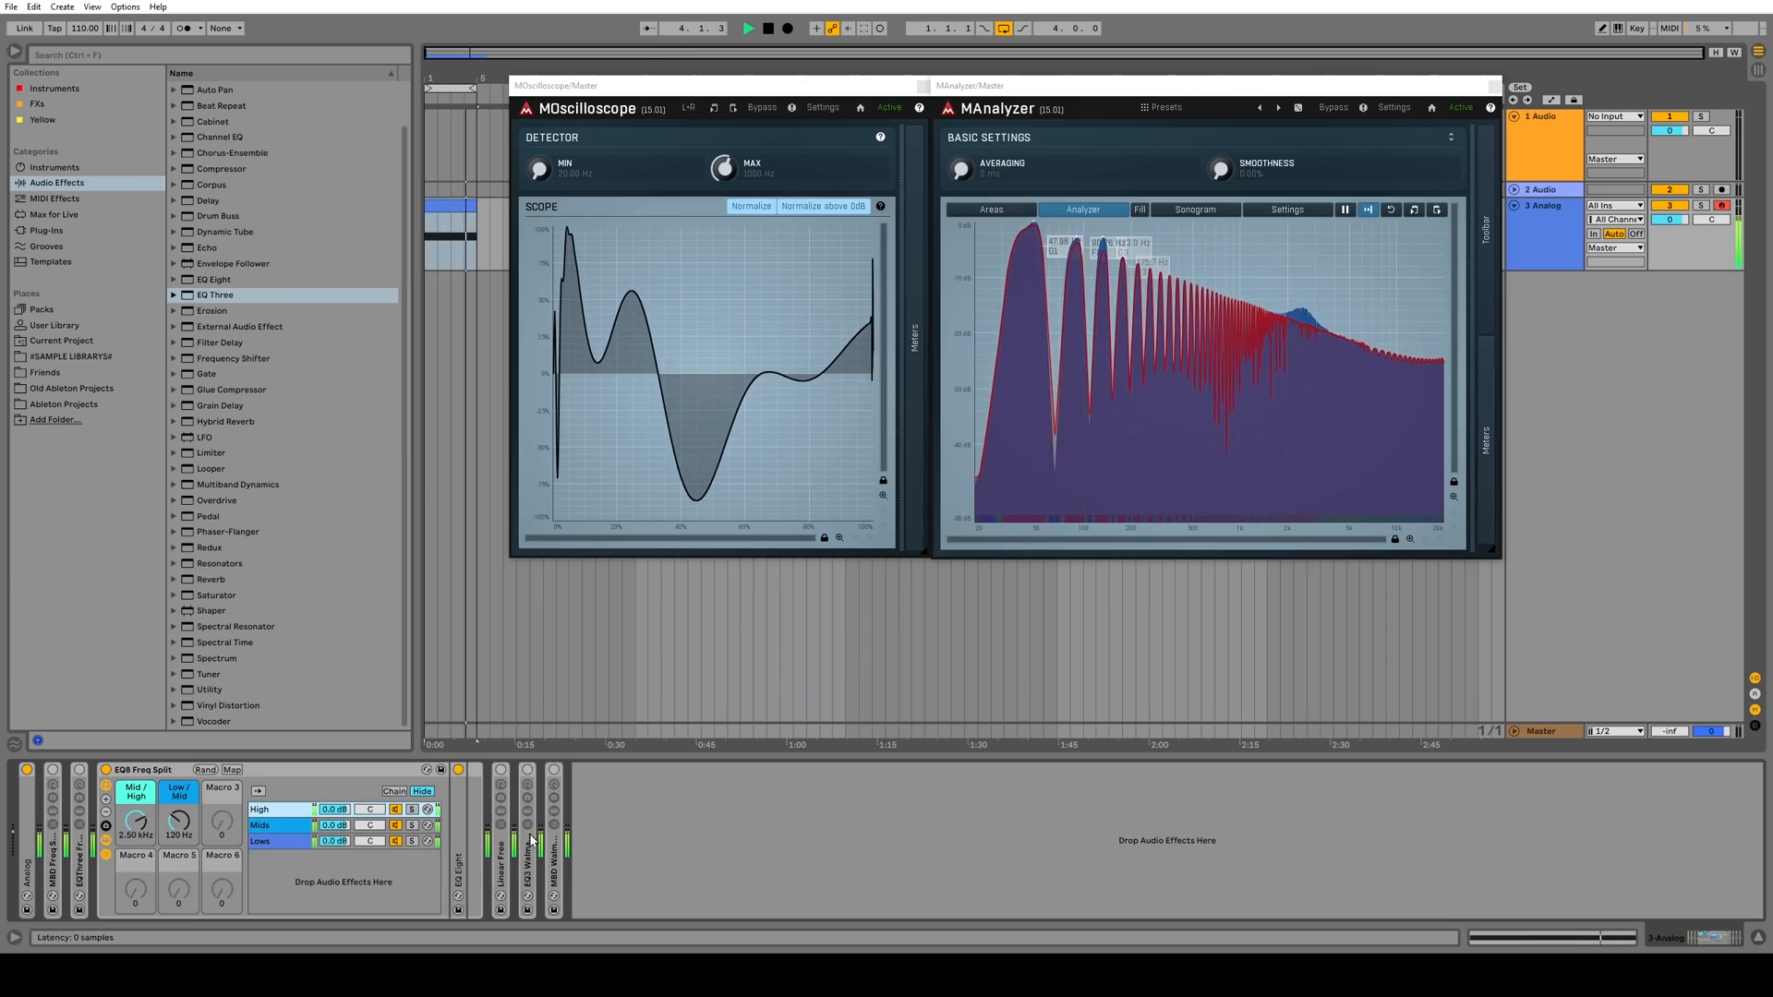
Inspect the EQ Eight in the High chain, and bypass and collapse the EQ8 Freq Split rack
double_click(458, 841)
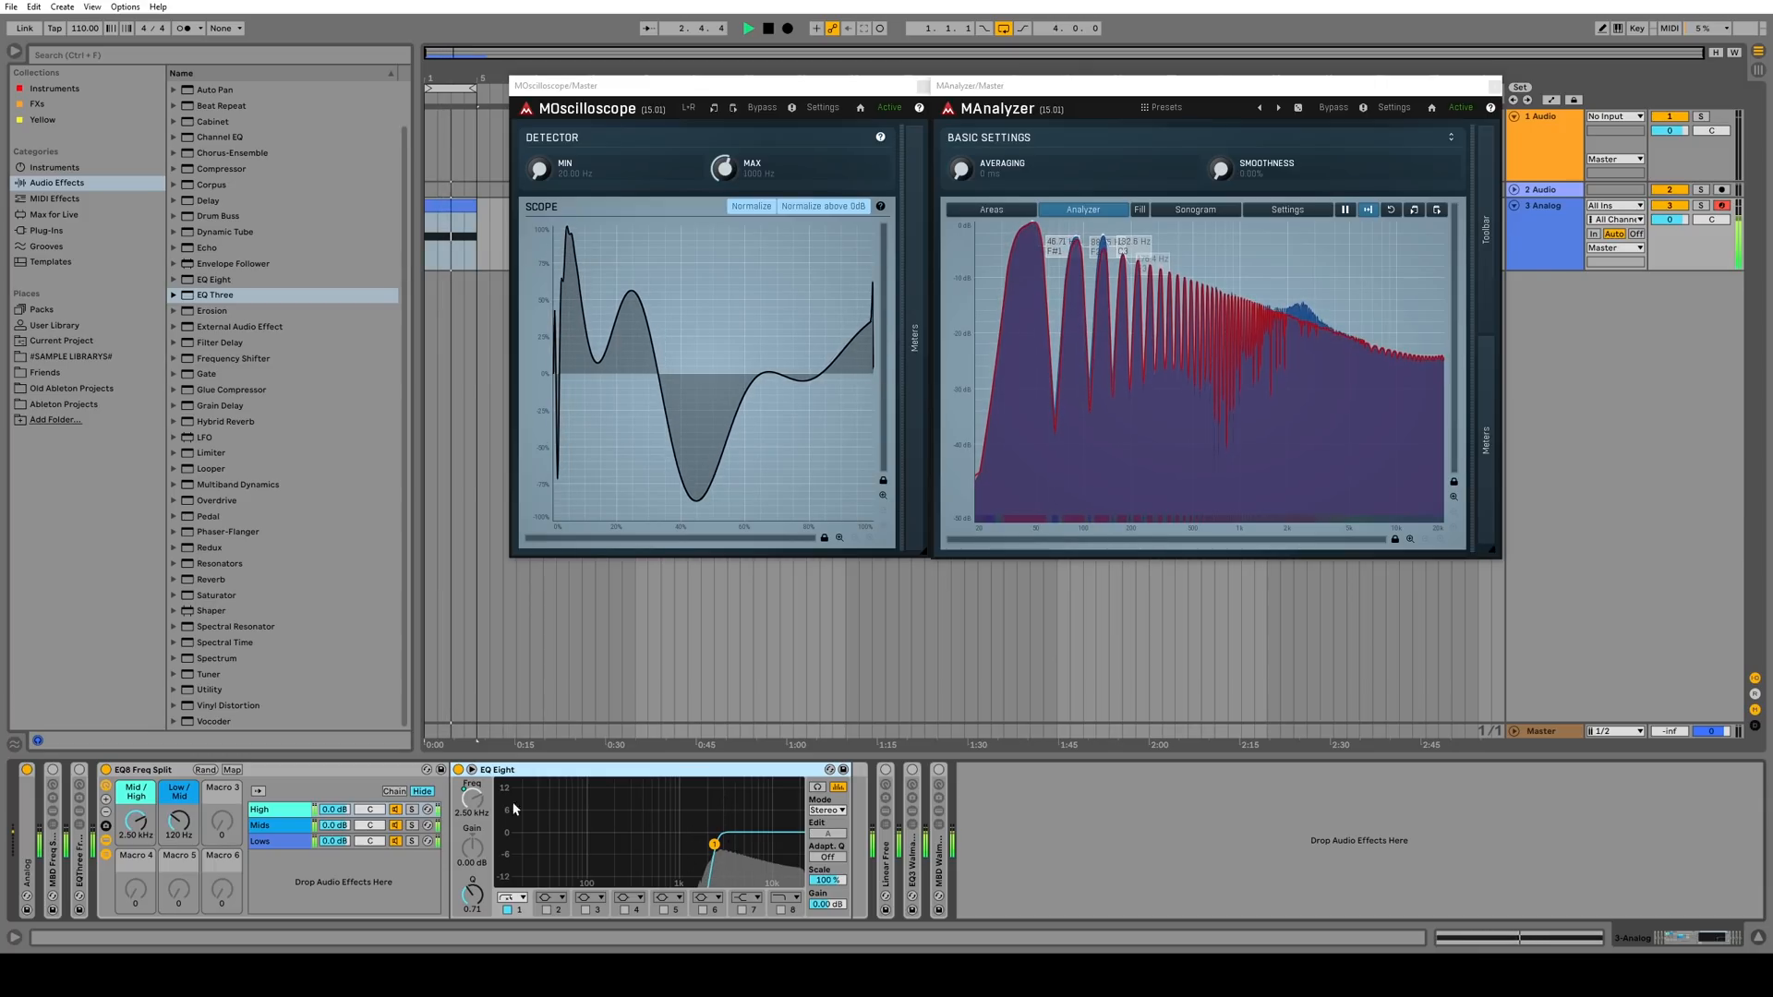
double_click(534, 771)
double_click(148, 770)
left_click(107, 770)
double_click(83, 875)
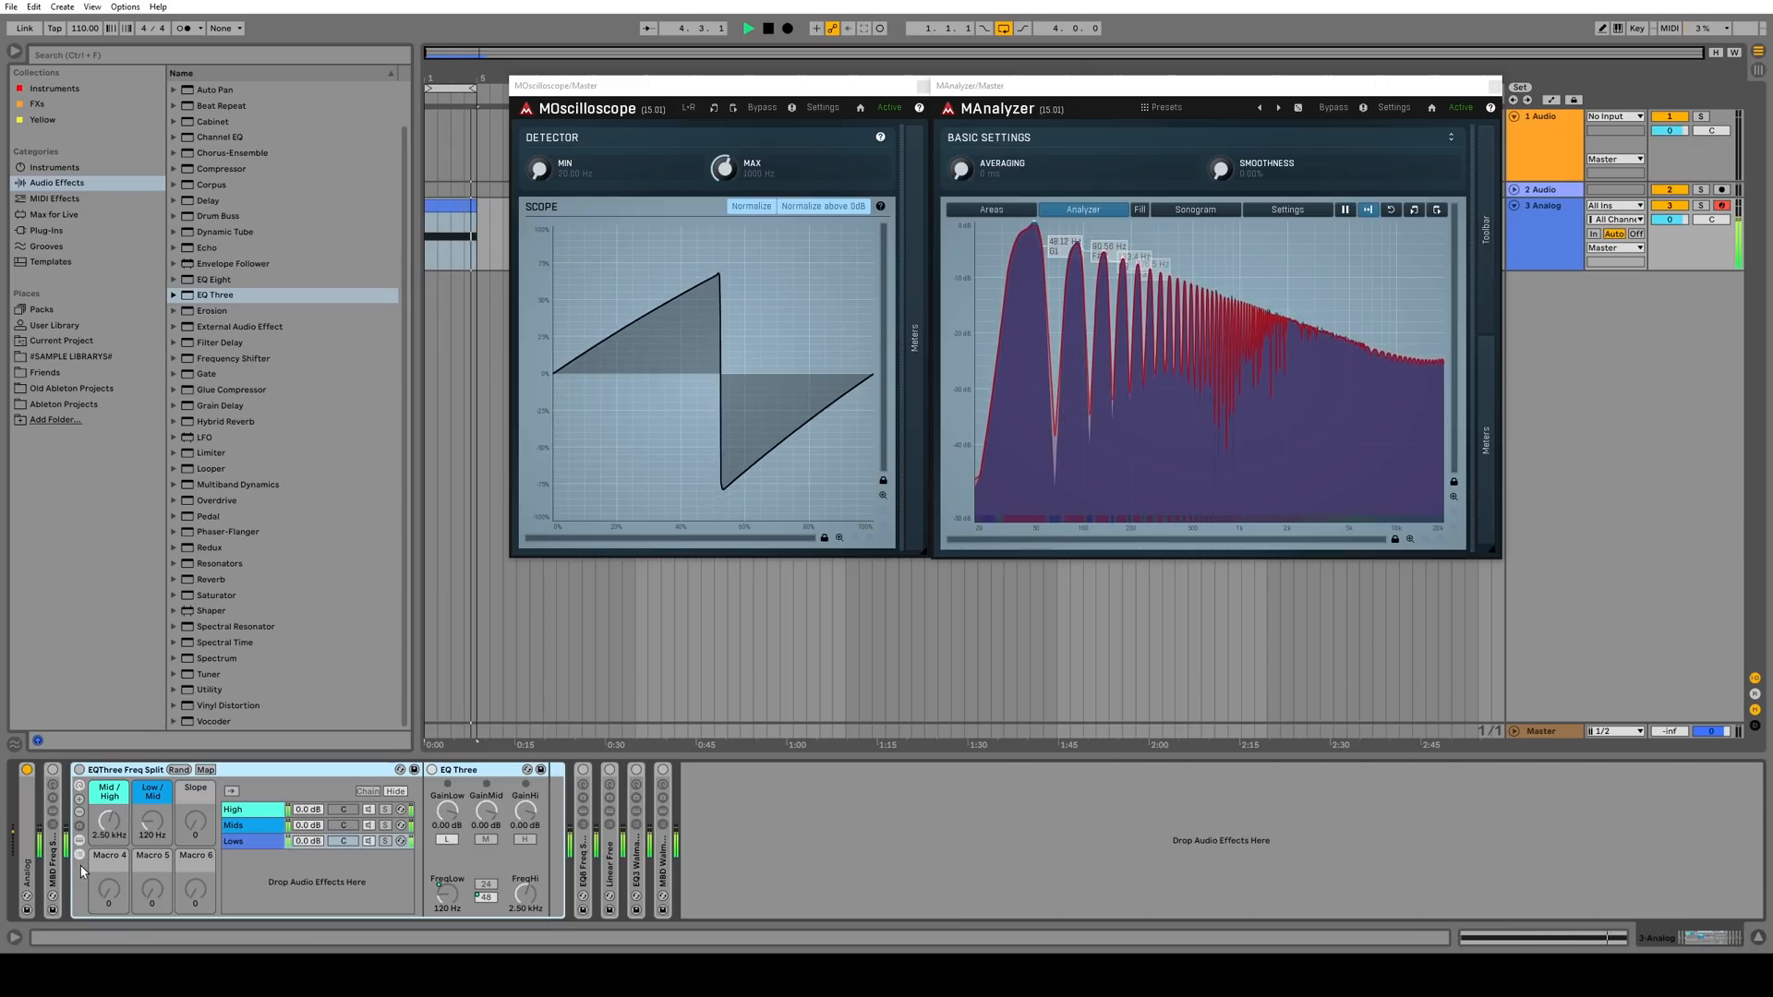
double_click(124, 770)
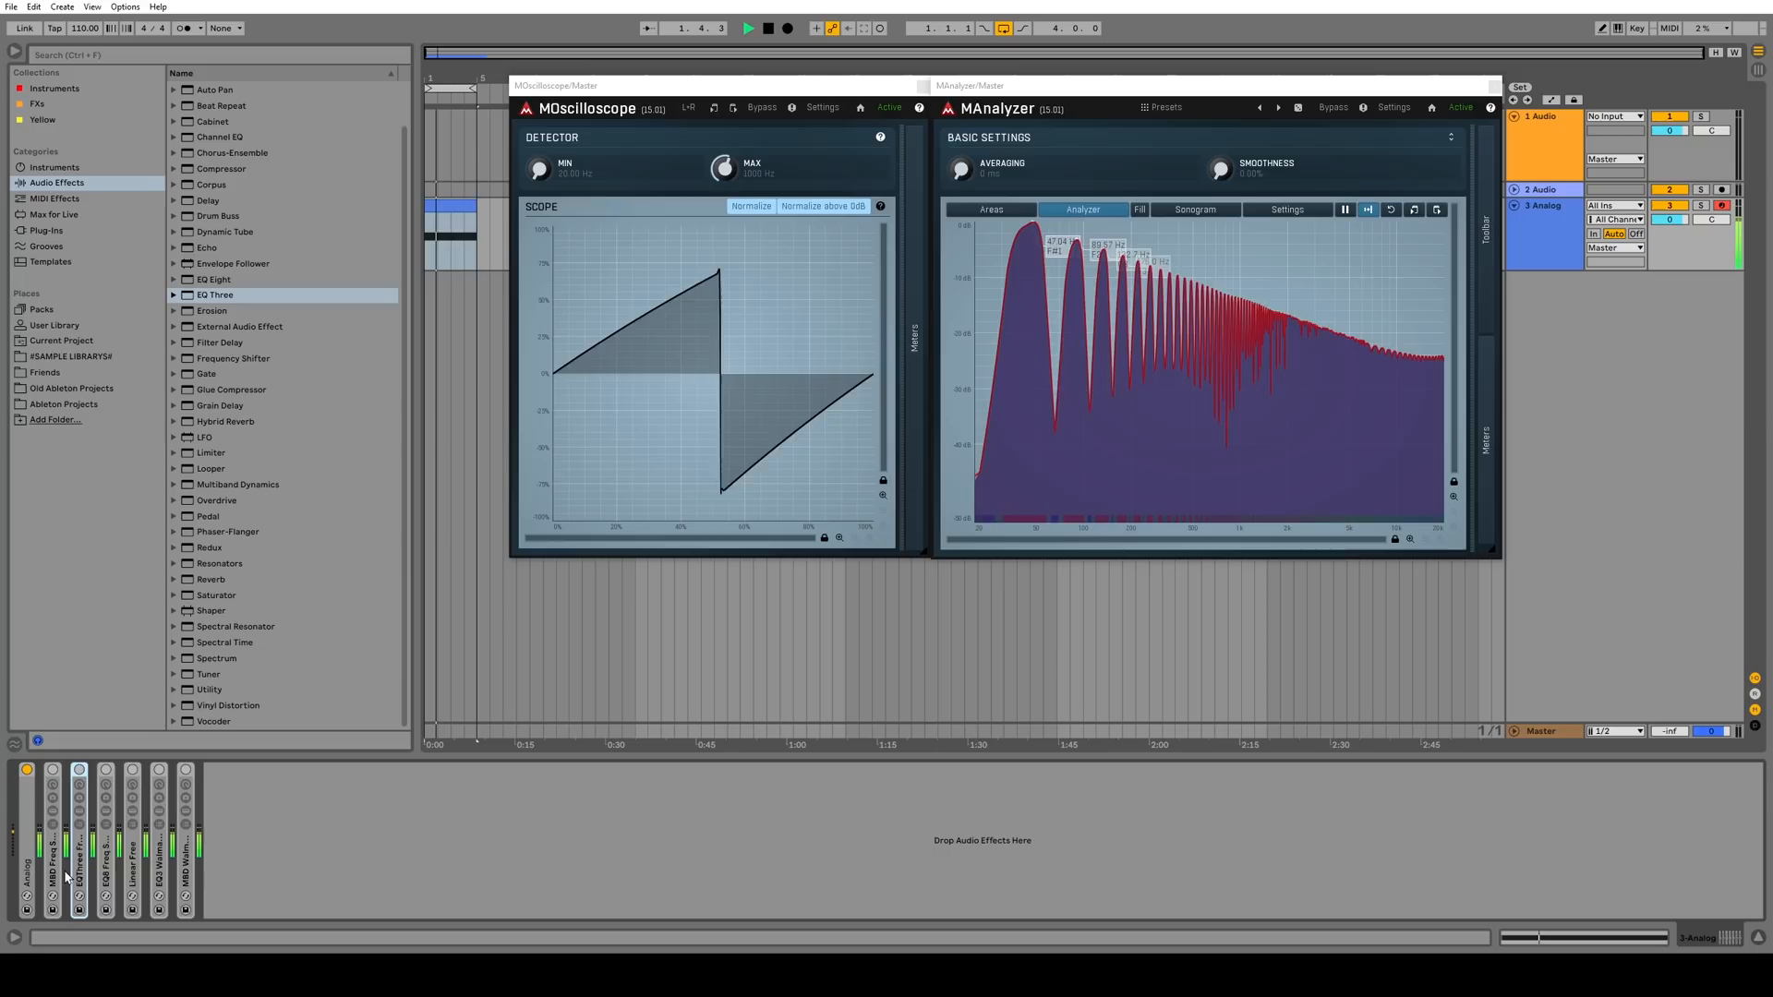
Expand the Linear Free rack and examine its QRange plugin's filter curve and settings options, closing the plugin window when done
double_click(132, 849)
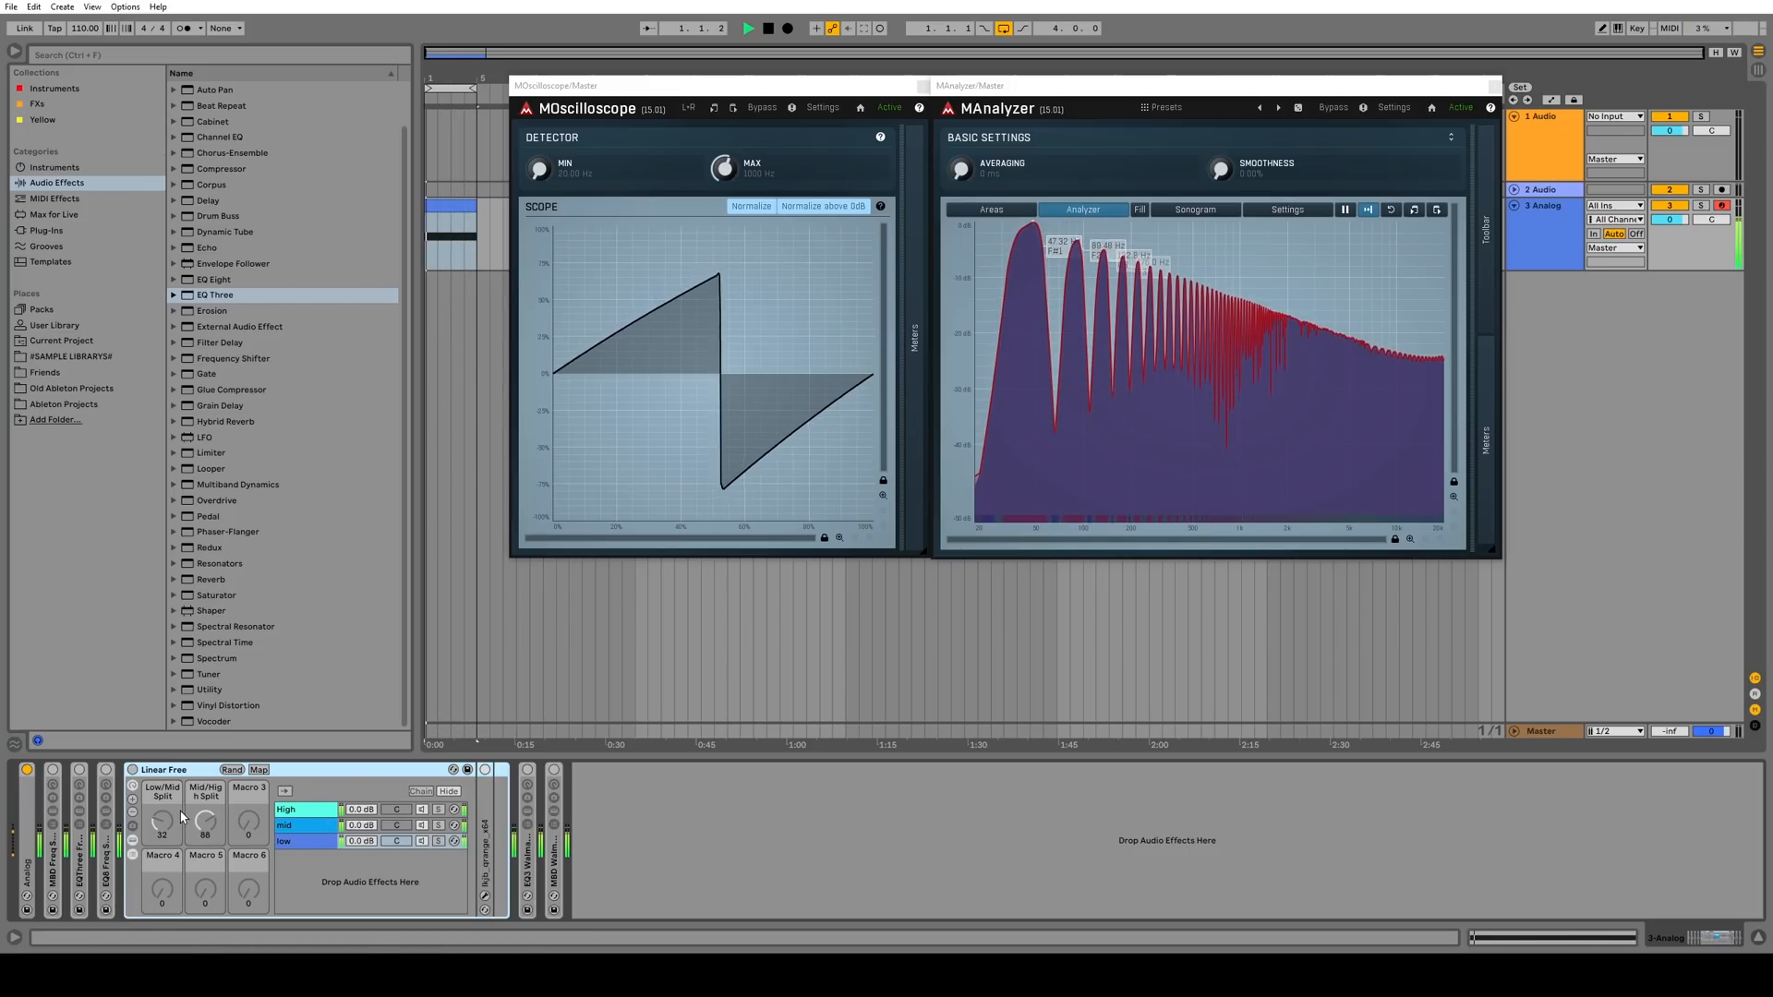
left_click(484, 895)
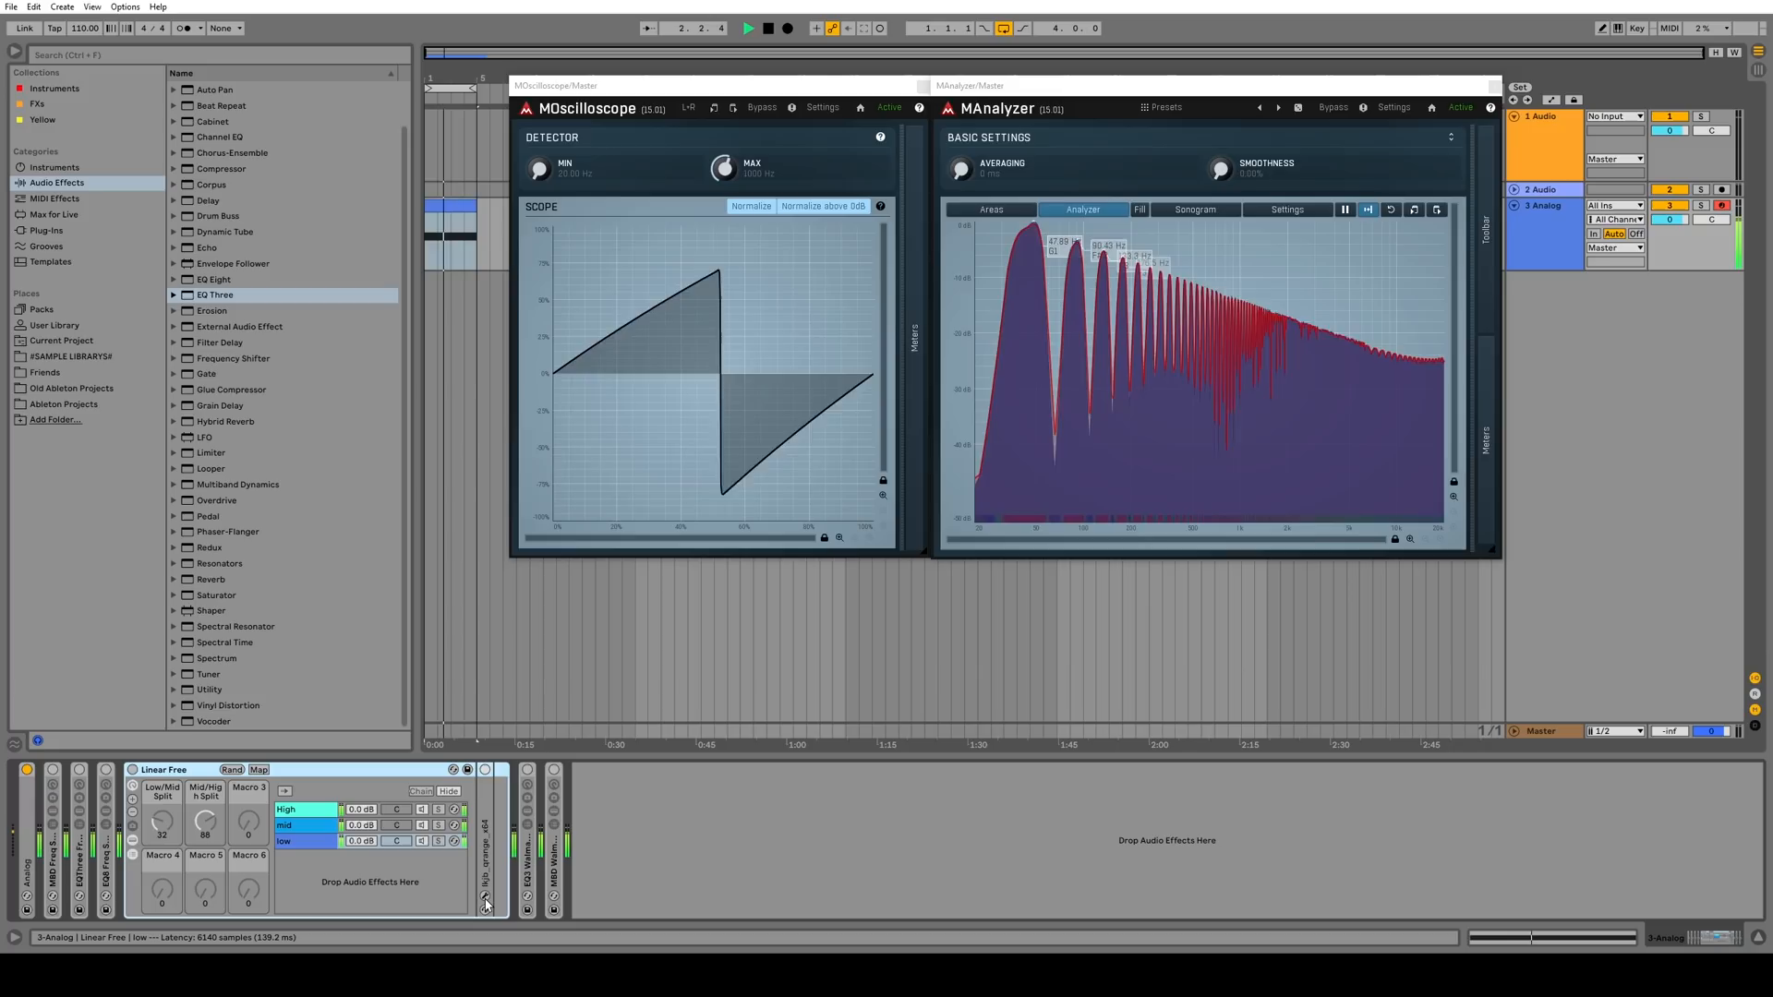
mouse_move(930, 234)
left_mouse_down()
mouse_move(860, 251)
mouse_move(902, 256)
left_mouse_up()
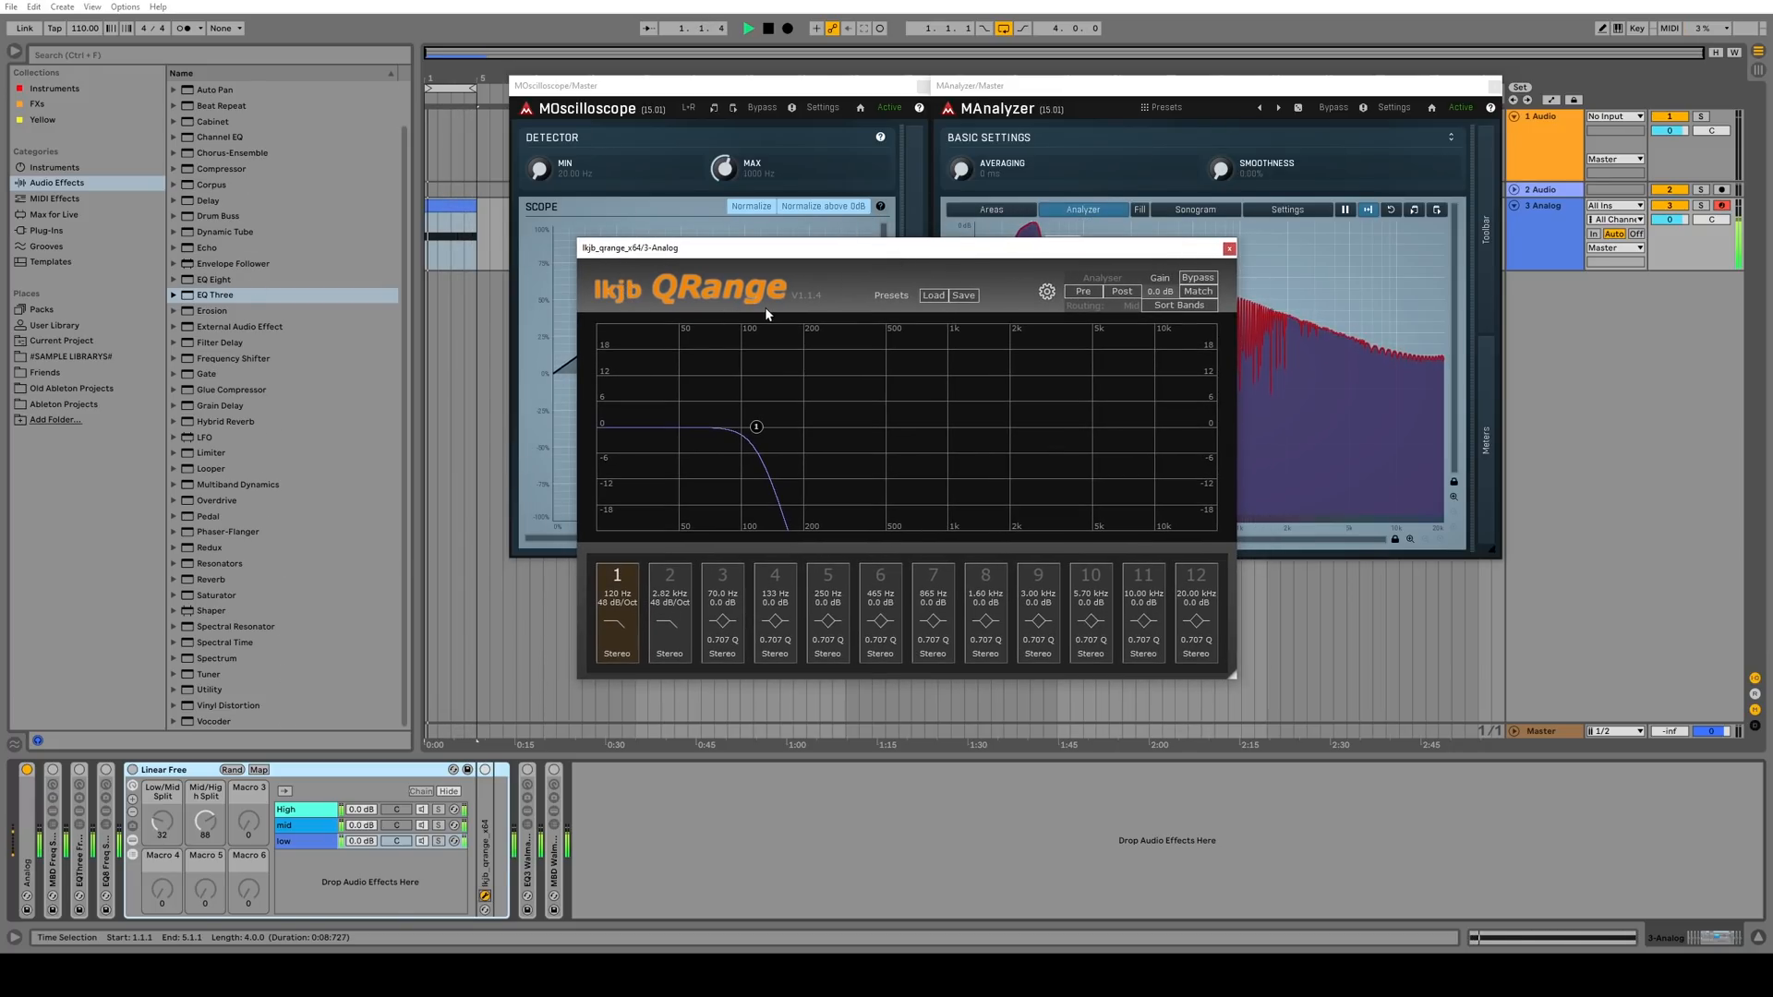
left_click_drag(753, 254, 819, 245)
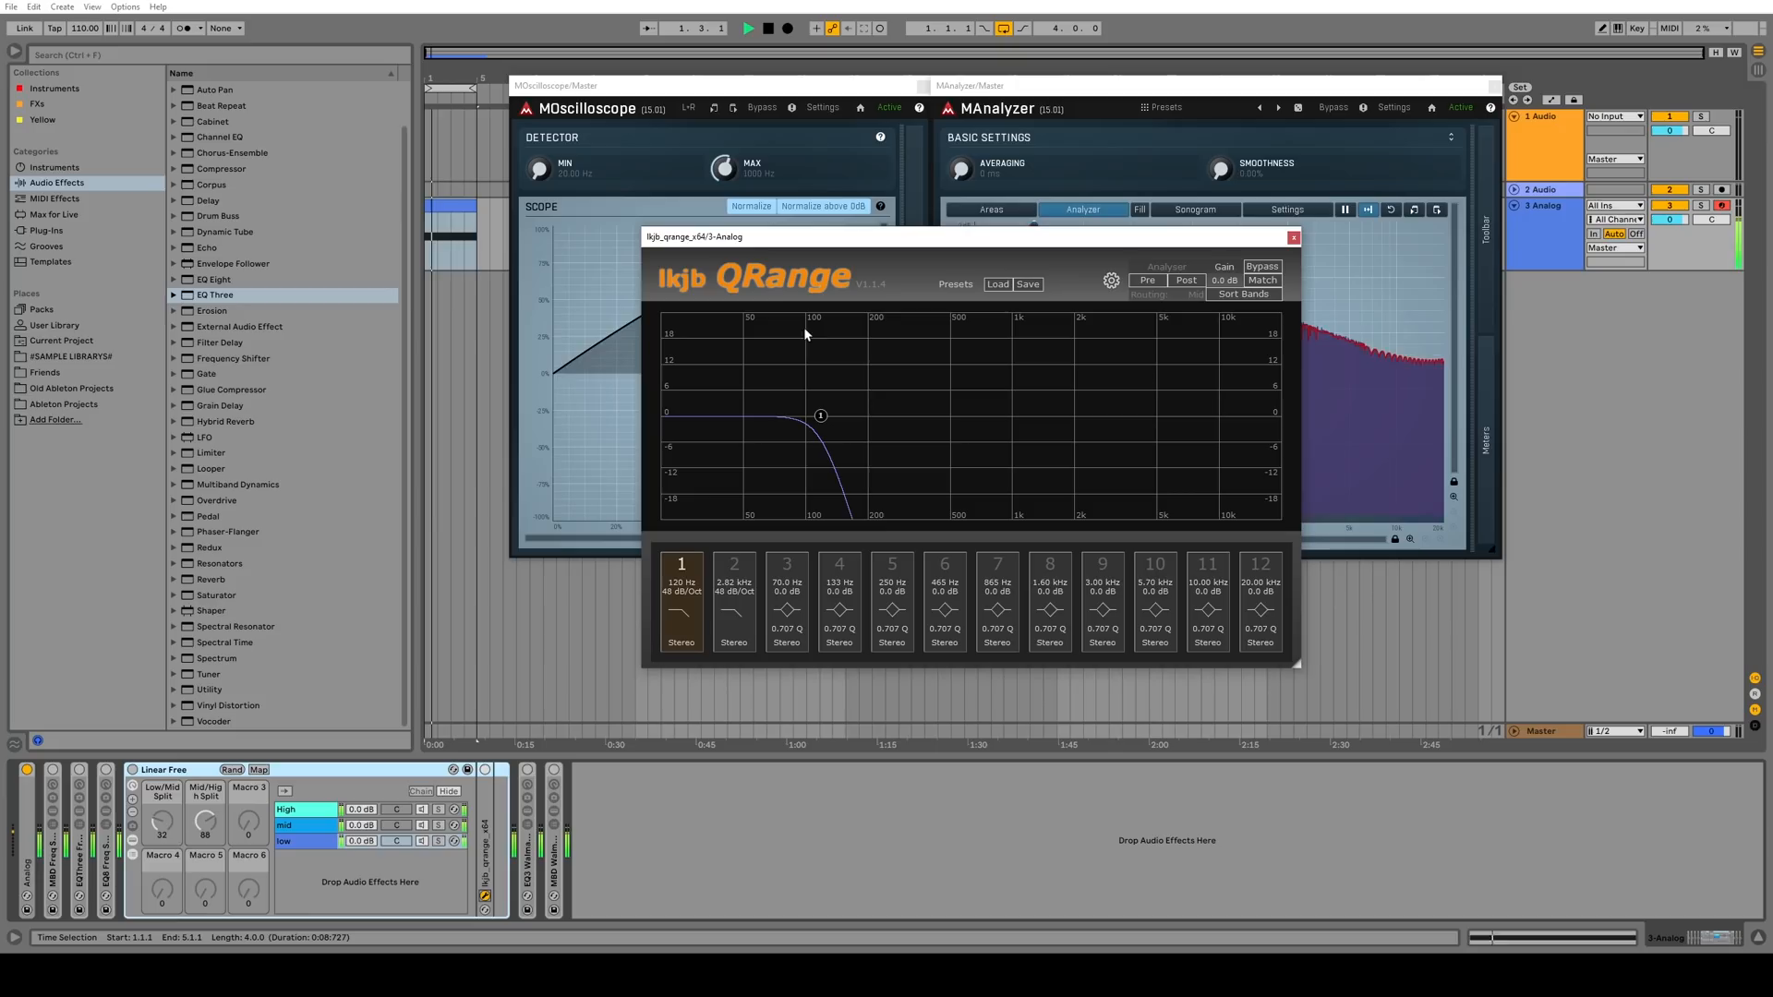
left_click(1112, 282)
mouse_move(1201, 372)
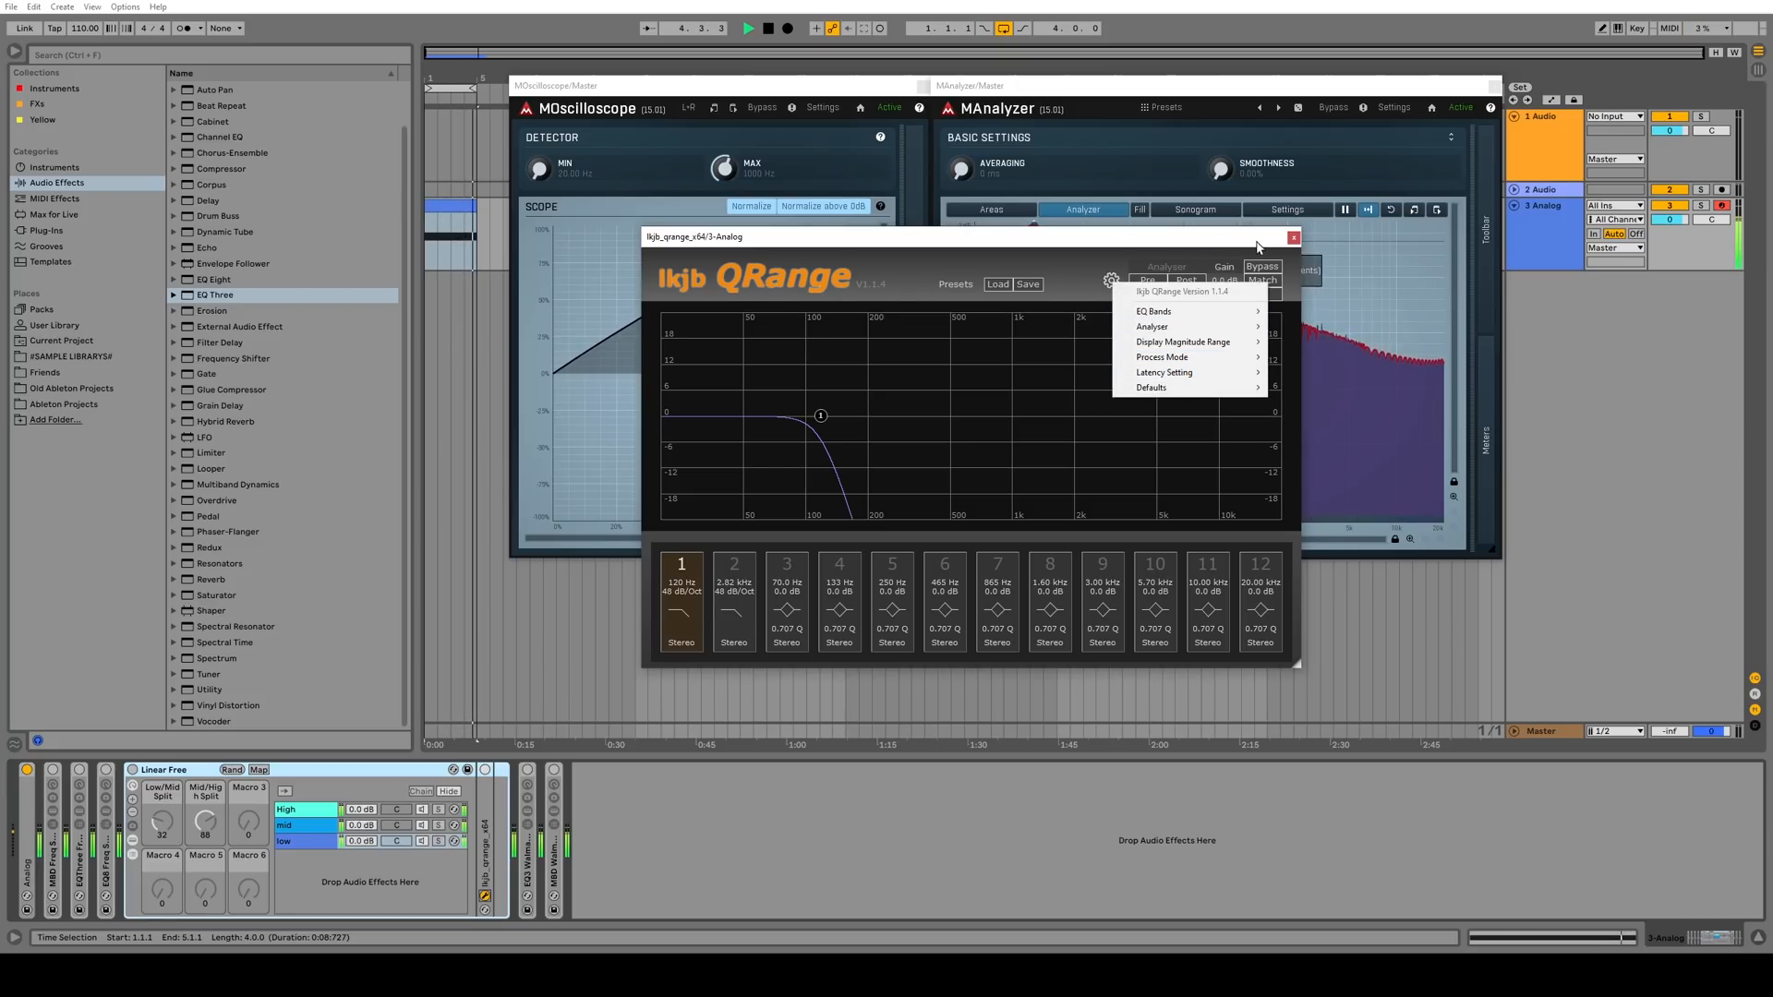
left_click(1294, 239)
Enable Linear Free and drop its mid and low chains to -inf one at a time, resetting each to 0 dB
left_click(134, 772)
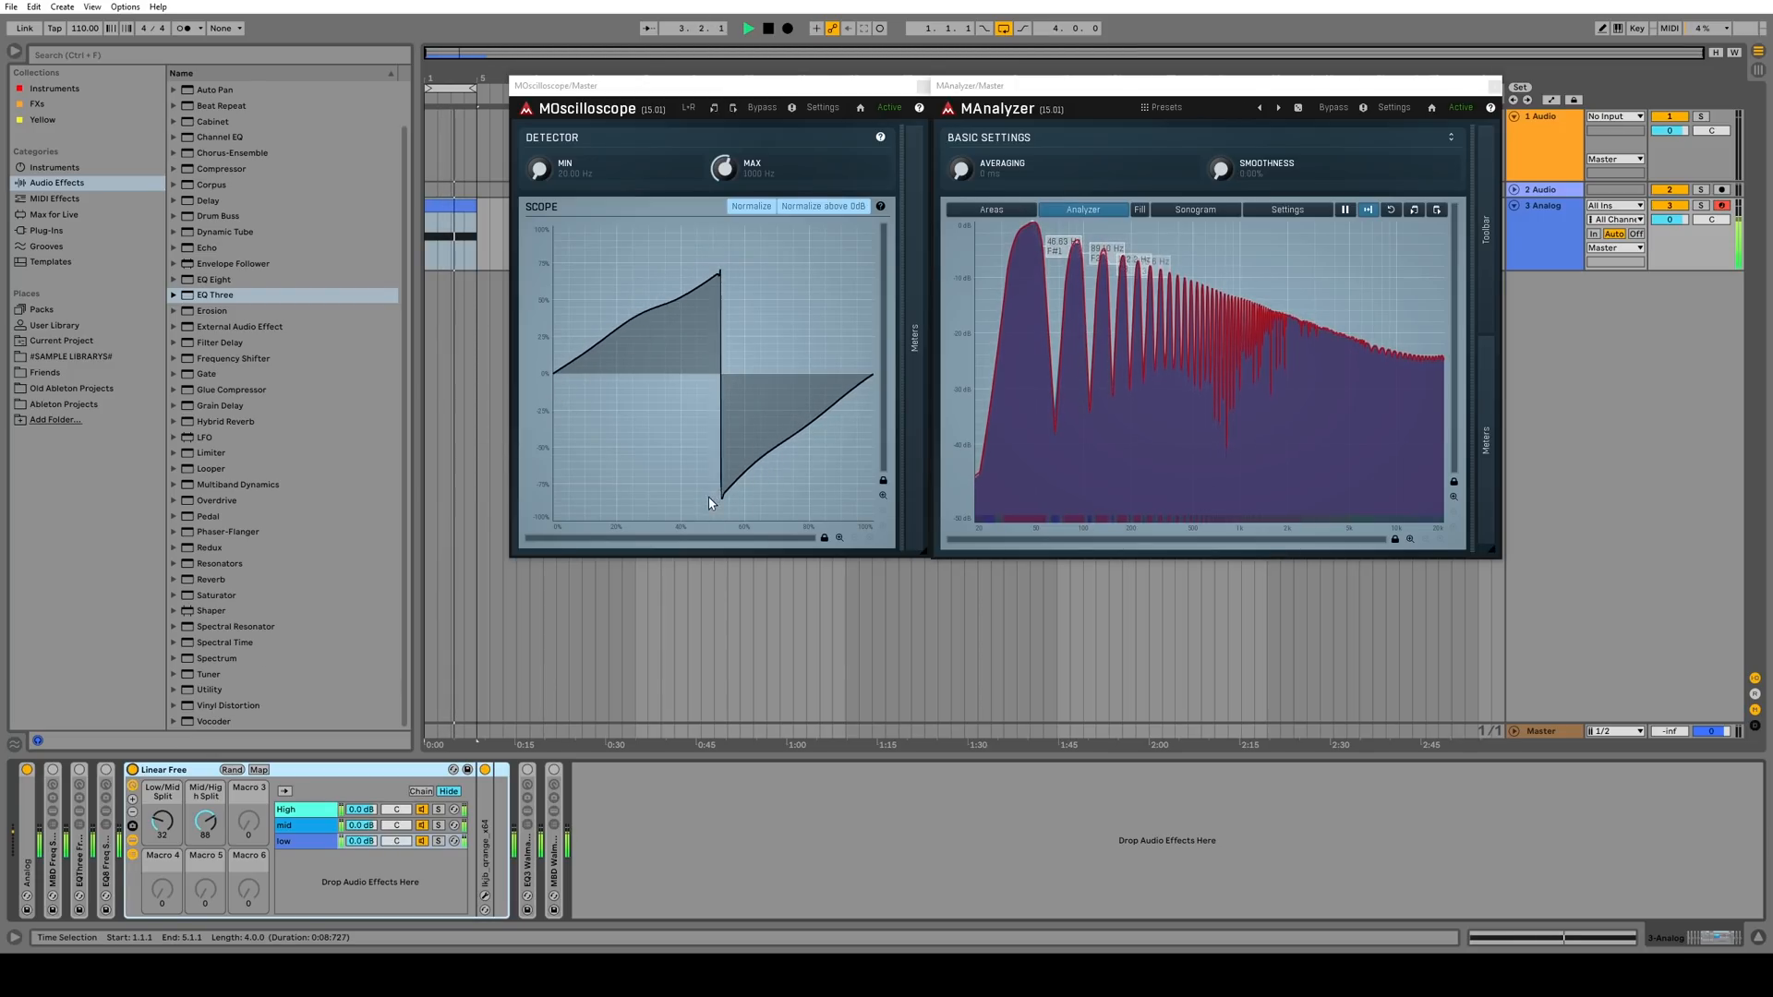
left_click_drag(362, 826, 362, 969)
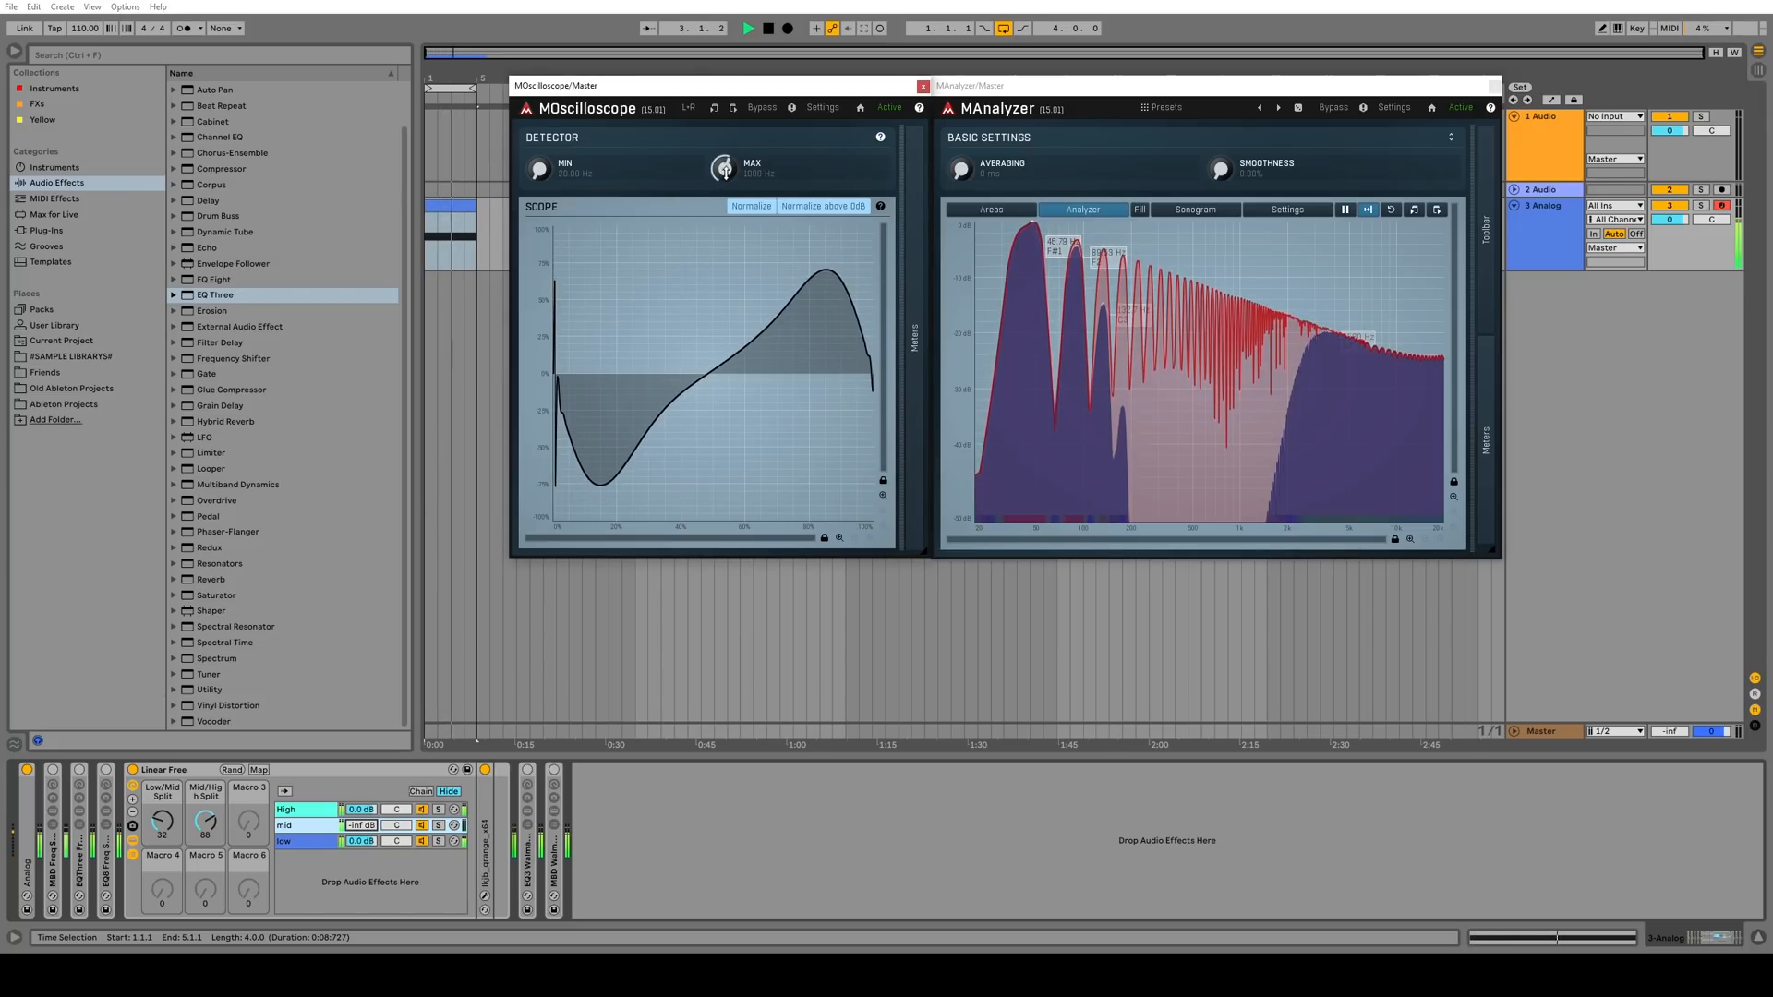
left_click_drag(354, 828, 356, 942)
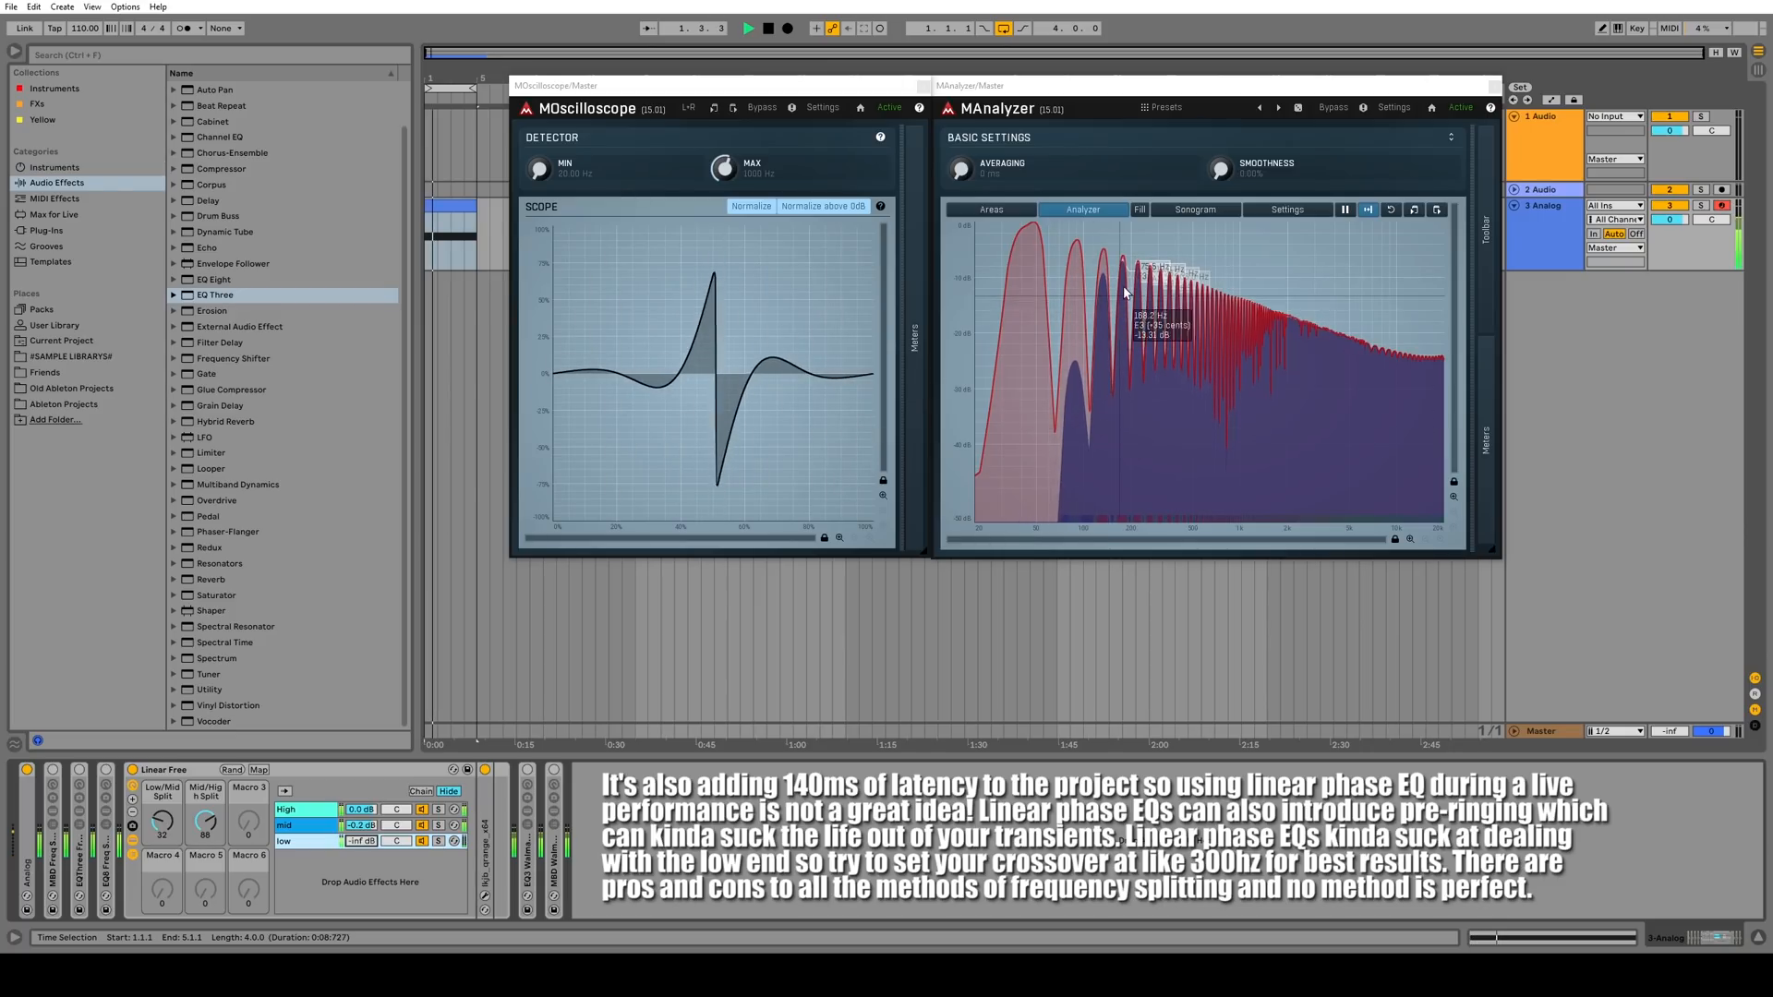
left_click_drag(356, 842, 356, 749)
mouse_move(351, 810)
left_mouse_down()
mouse_move(351, 914)
mouse_move(350, 810)
left_mouse_up()
left_click(490, 892)
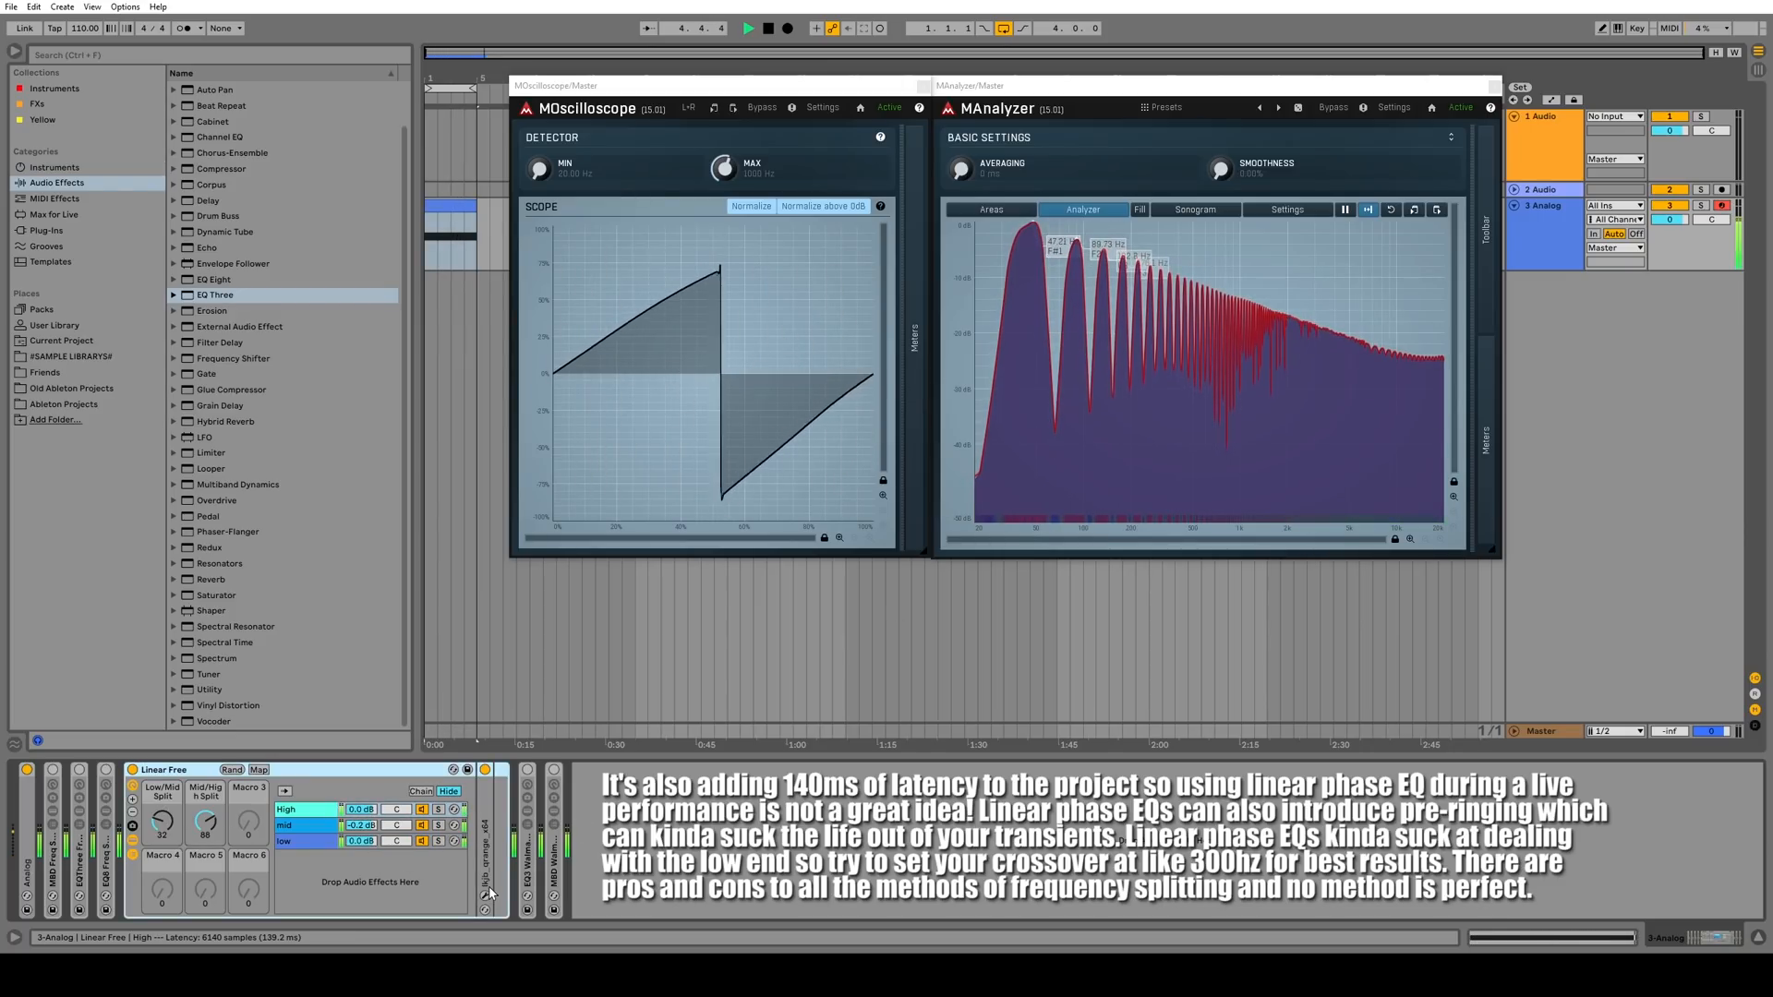
Bypass and collapse Linear Free, and expand and enable EQ3 Walmart Phase in its place
left_click(132, 770)
double_click(164, 771)
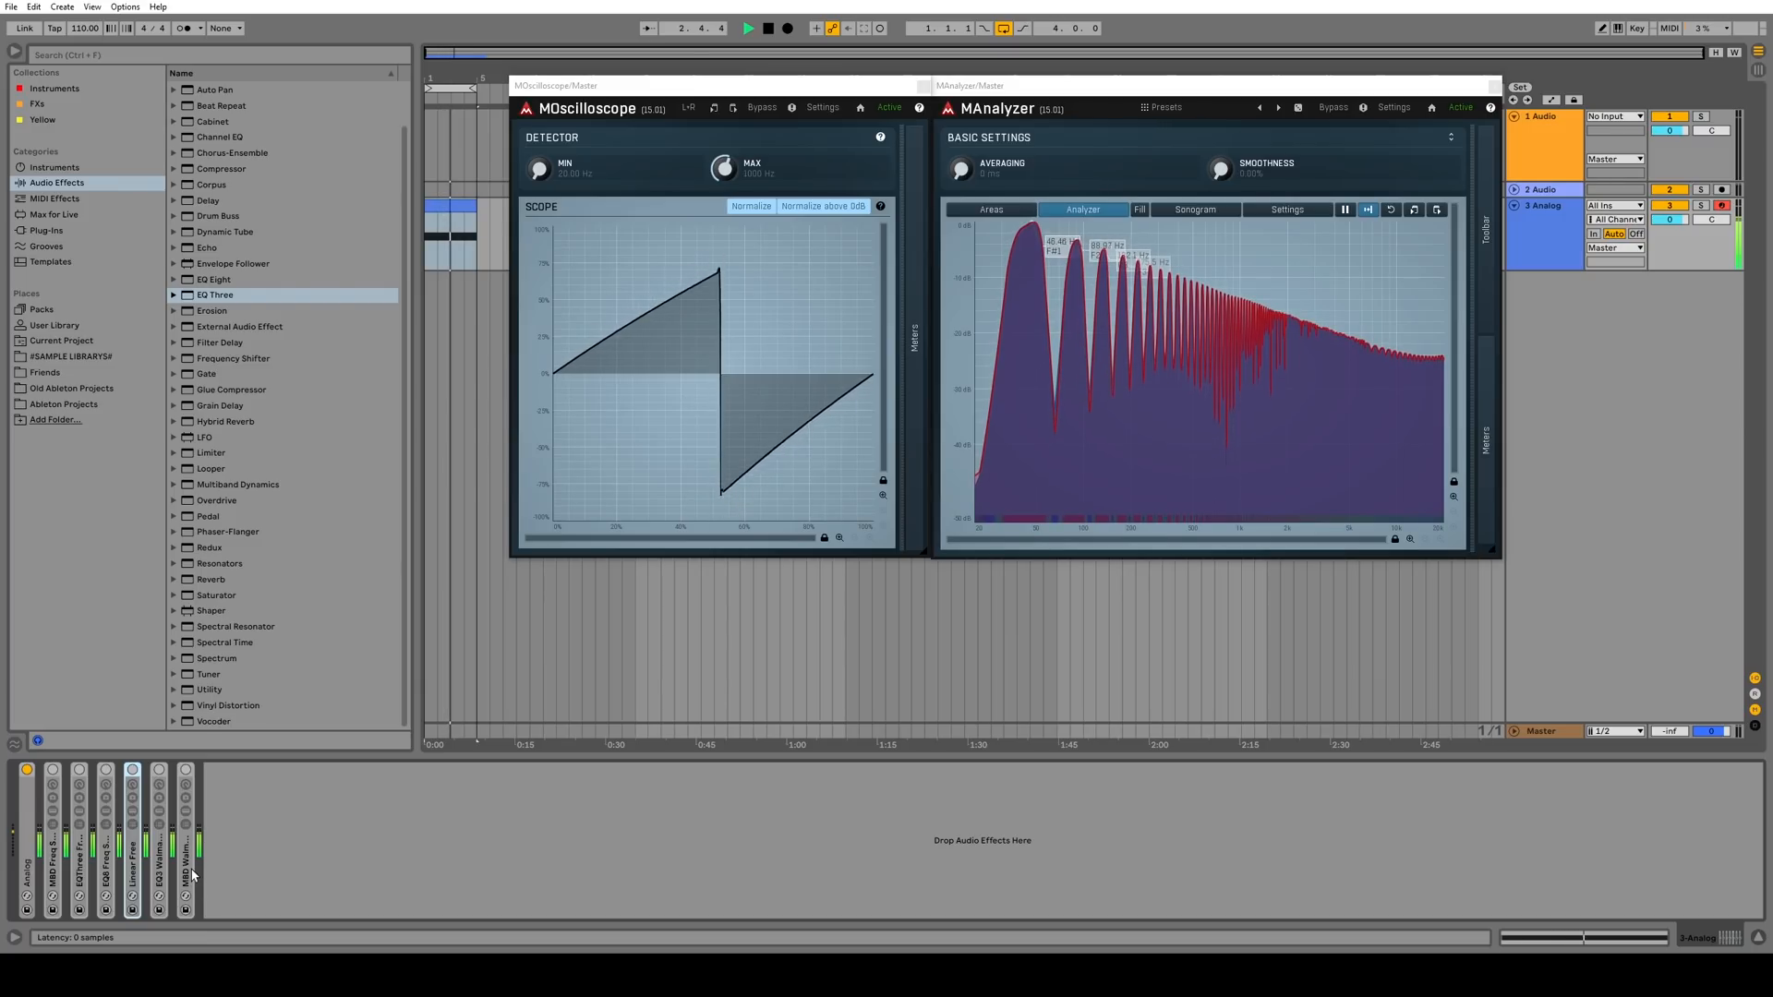
double_click(160, 845)
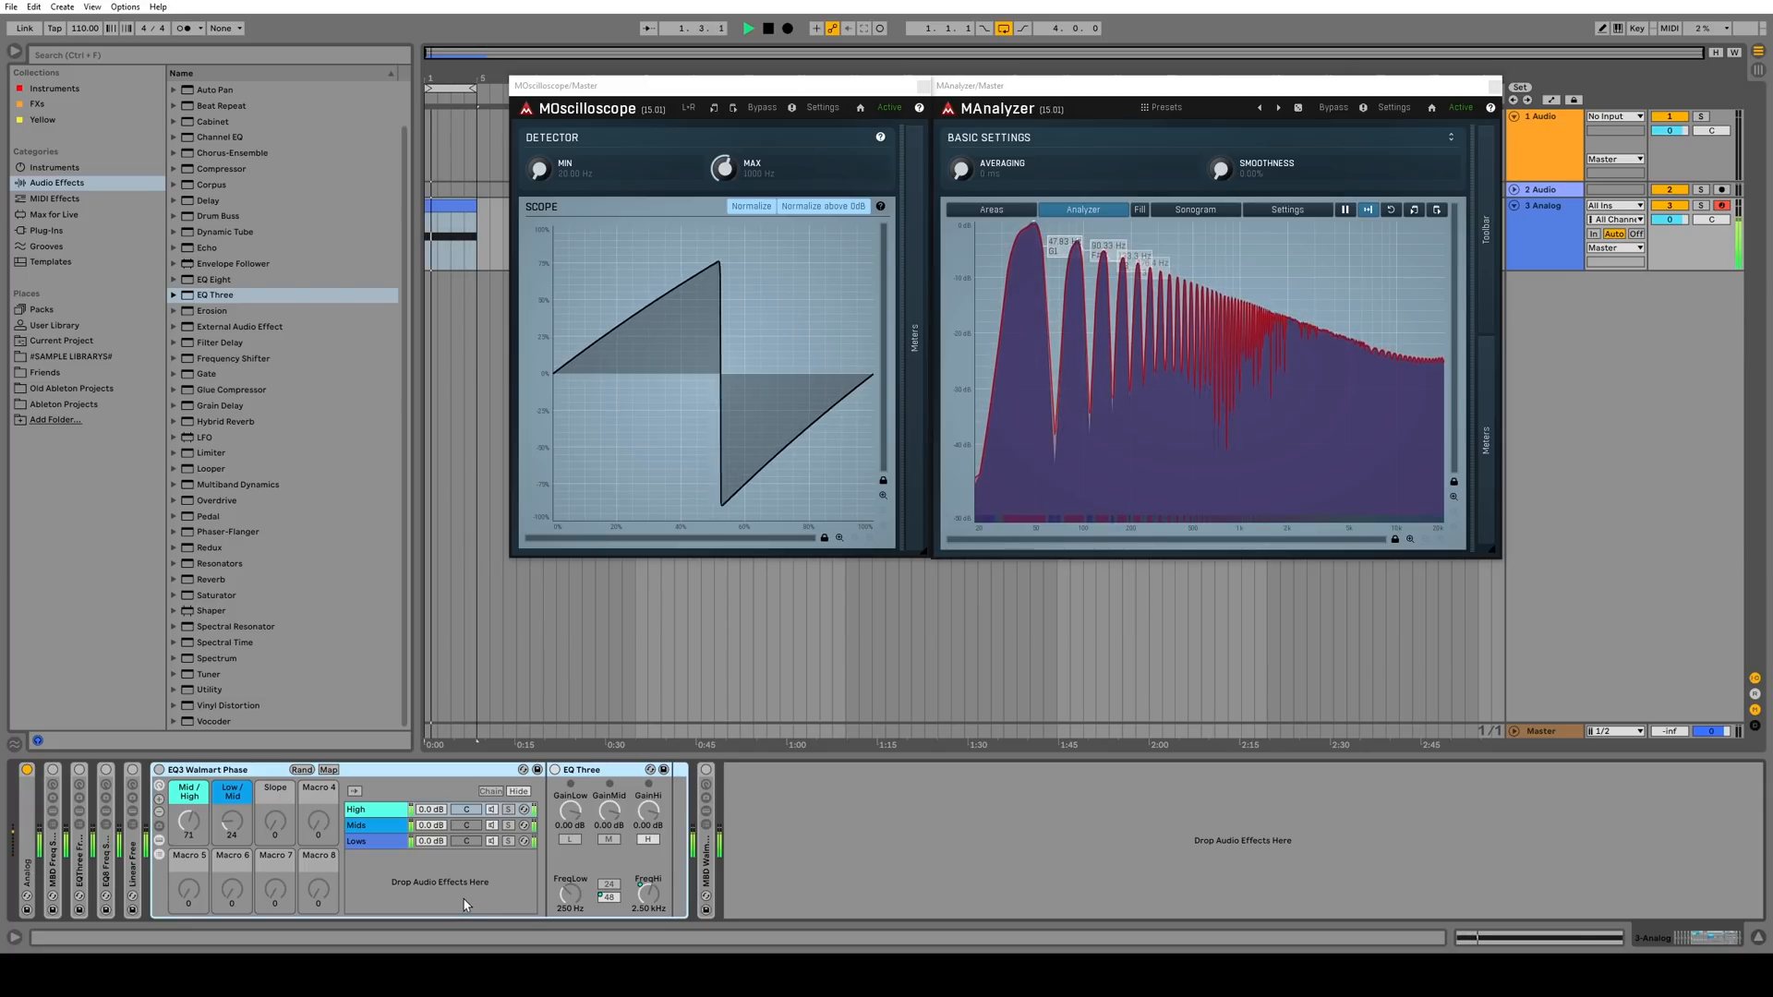
left_click(159, 770)
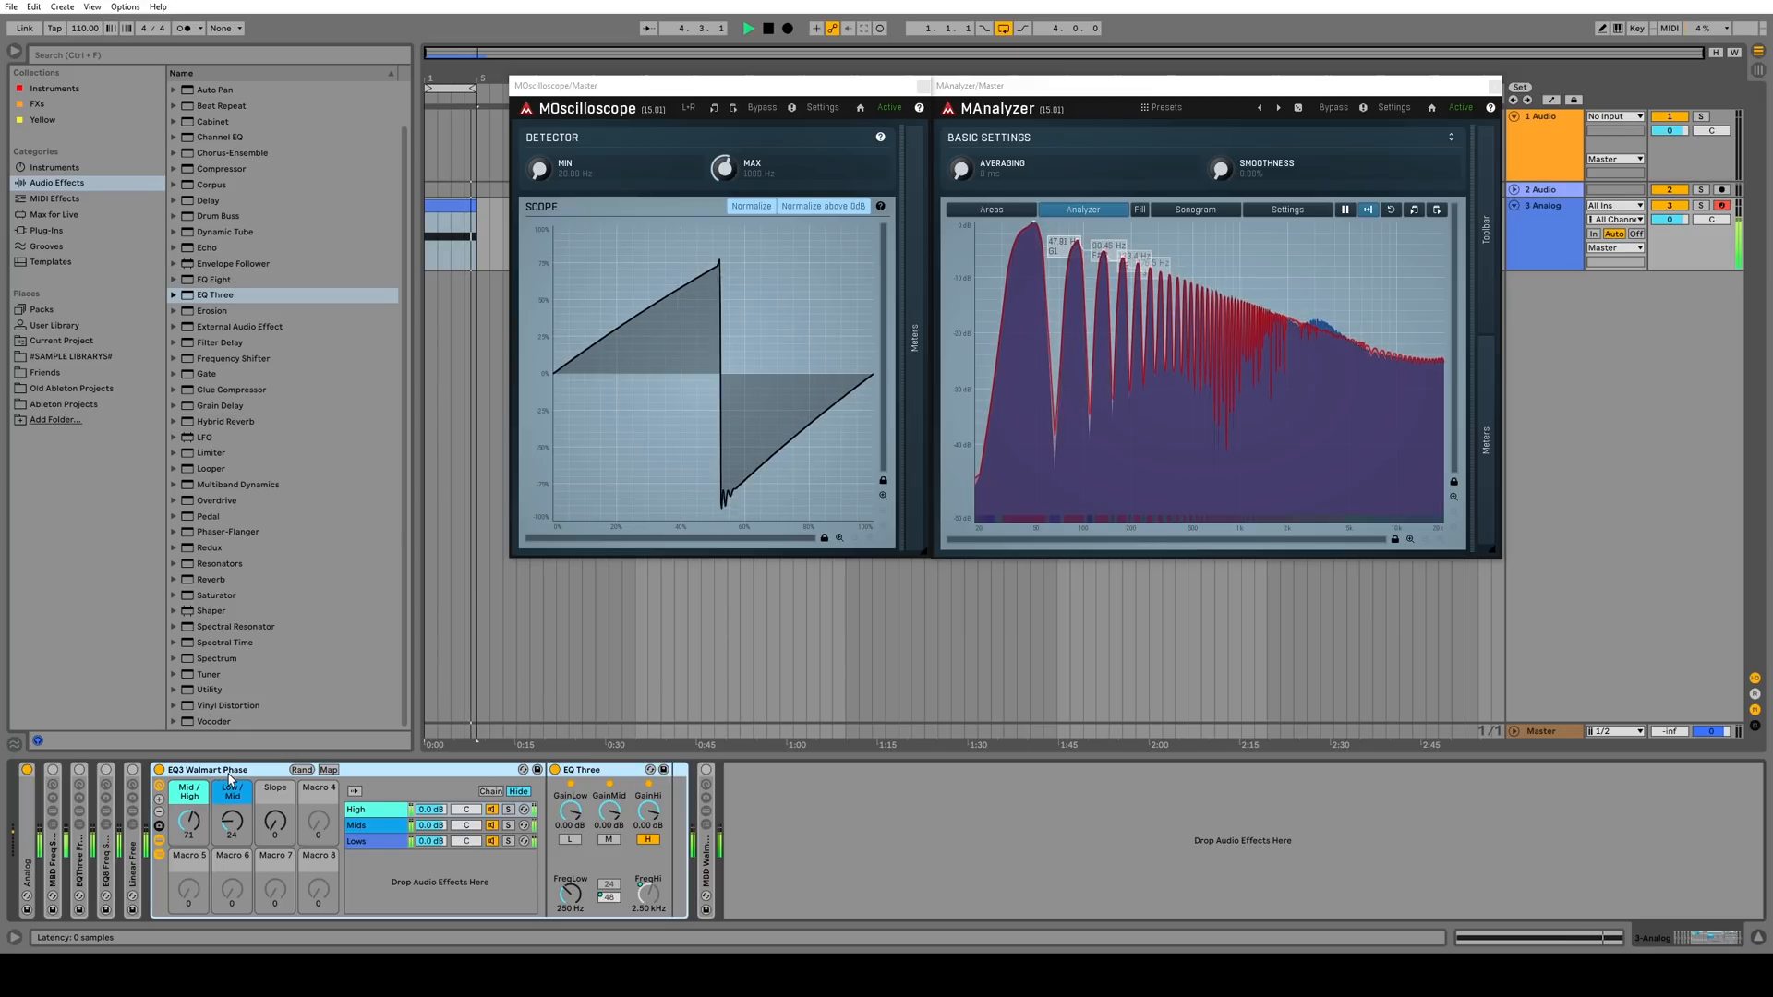
Expand and enable EQThree Freq Split to examine the EQ Three settings of its Lows, Mids and High chains, and bypass and collapse it again
double_click(80, 831)
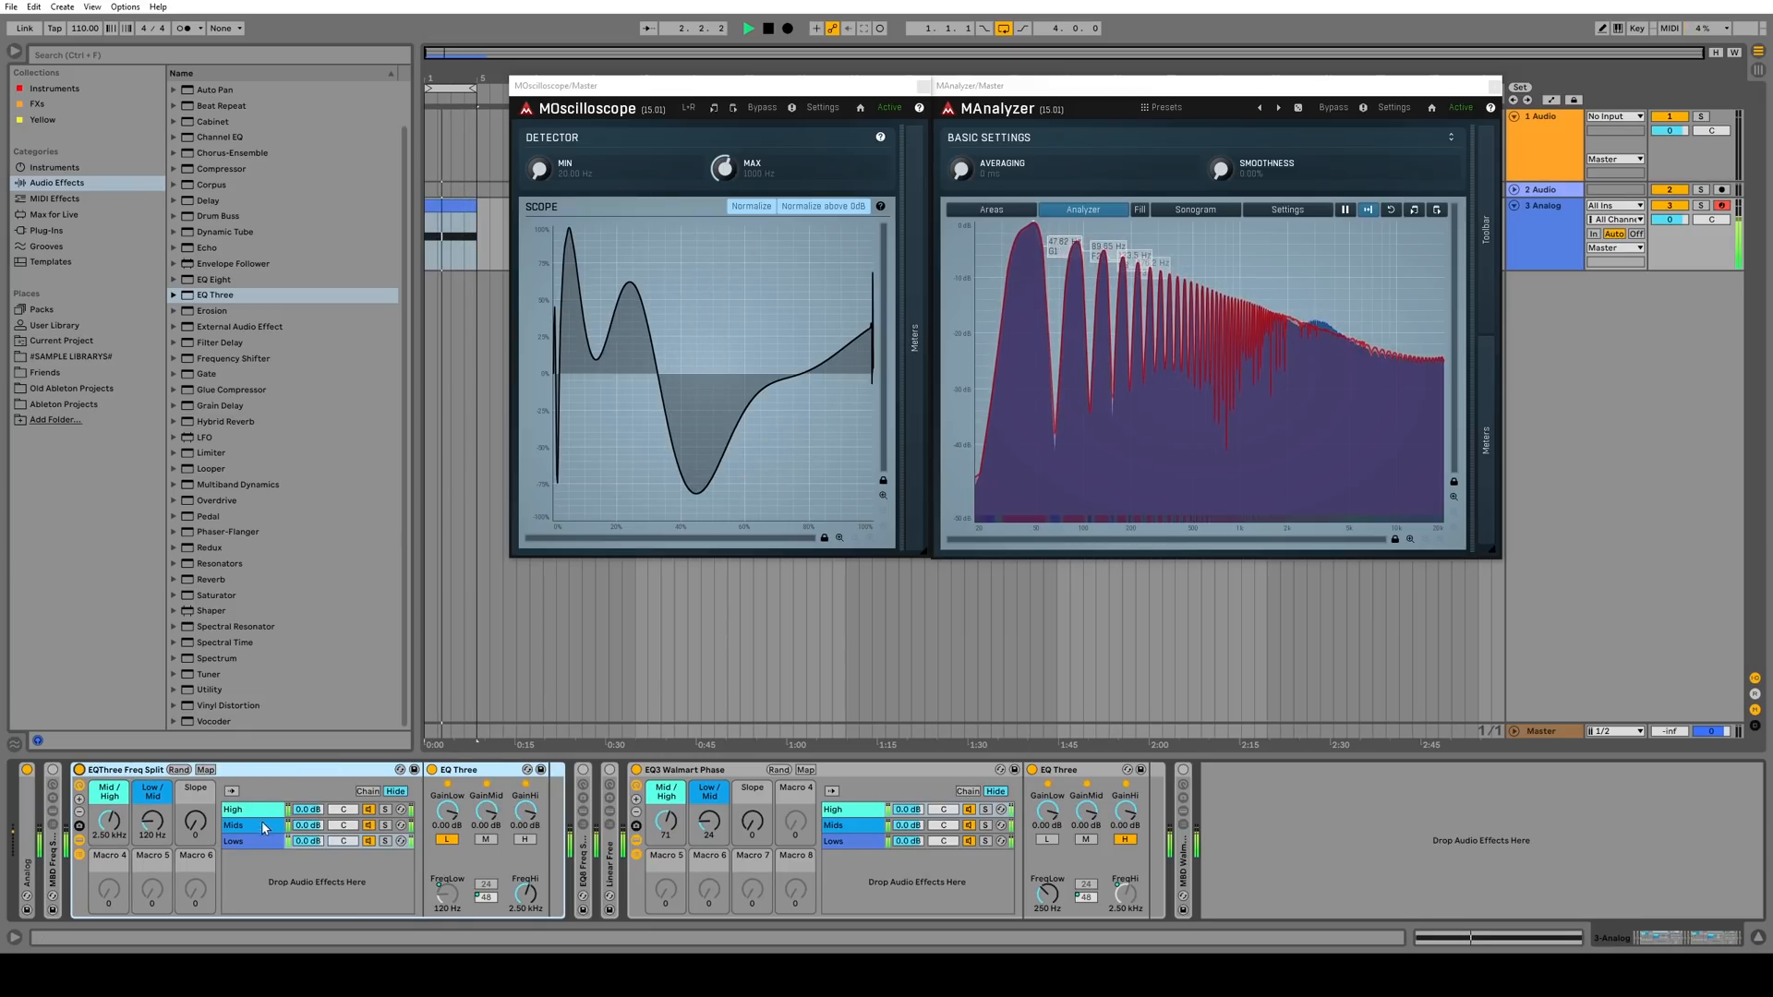
left_click(79, 770)
left_click(261, 837)
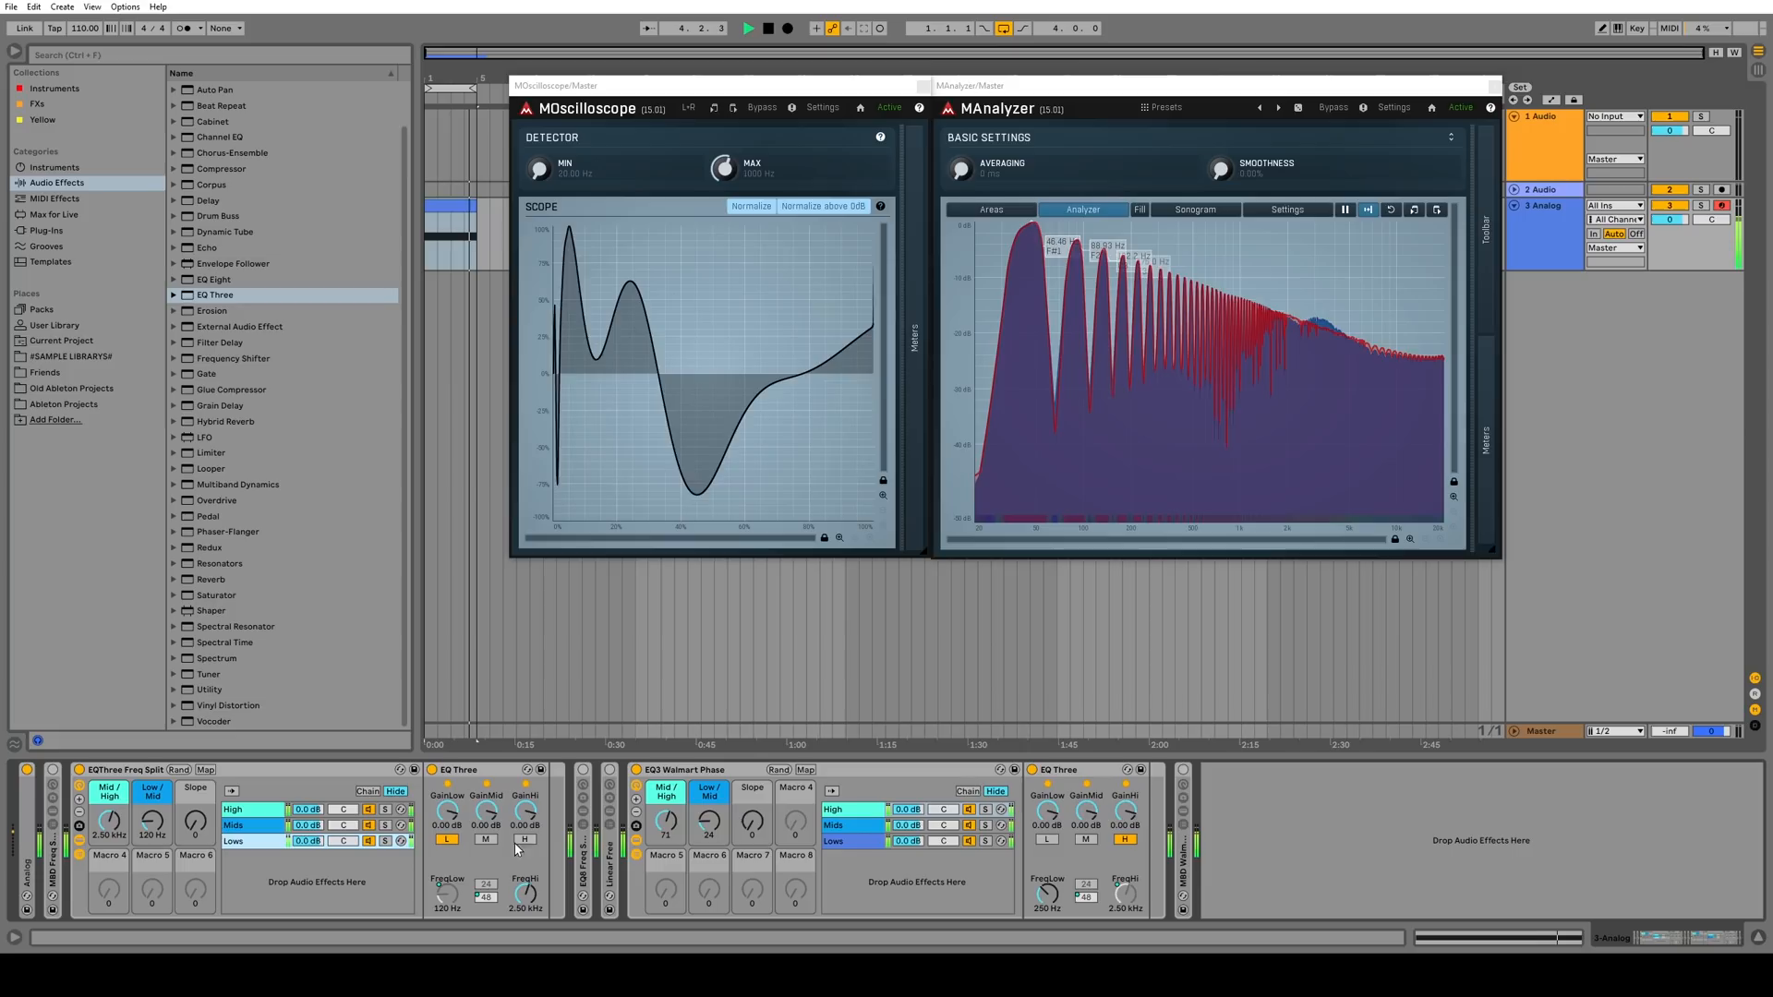
left_click(268, 826)
left_click(267, 816)
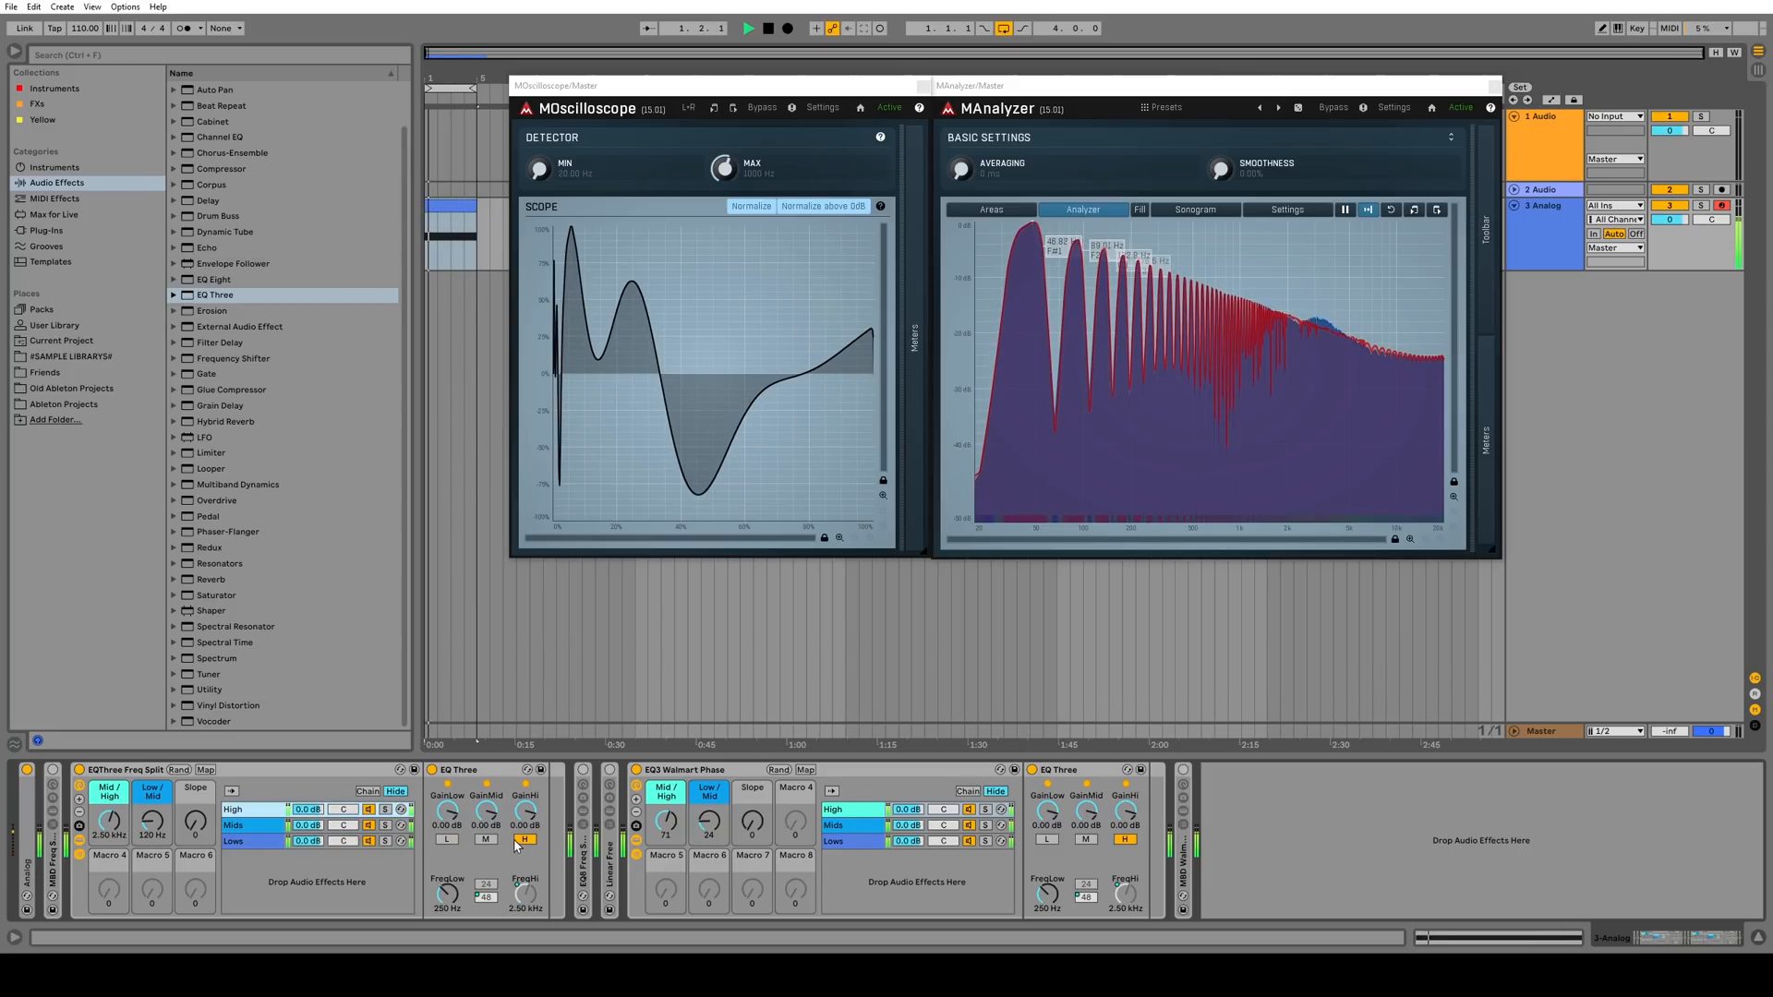
double_click(79, 776)
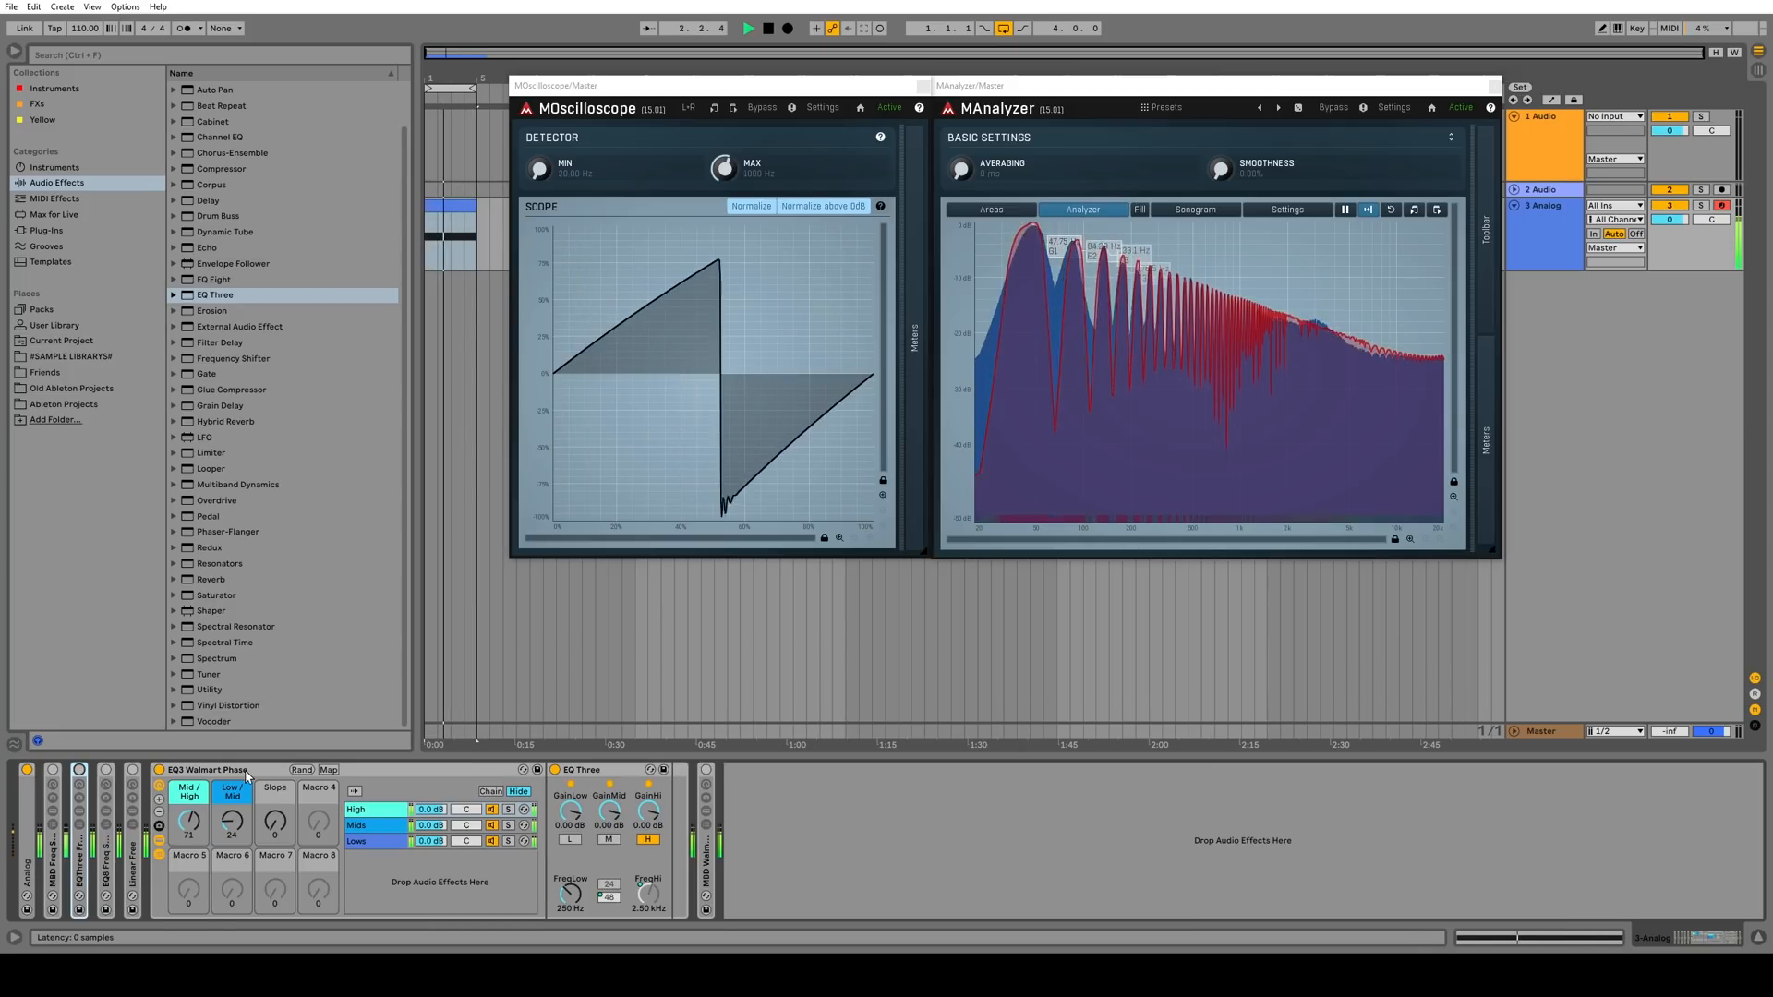
Examine the High chain of EQ3 Walmart Phase and the nested rack, EQ Three and Utility in its Mids chain
left_click(246, 776)
left_click(403, 808)
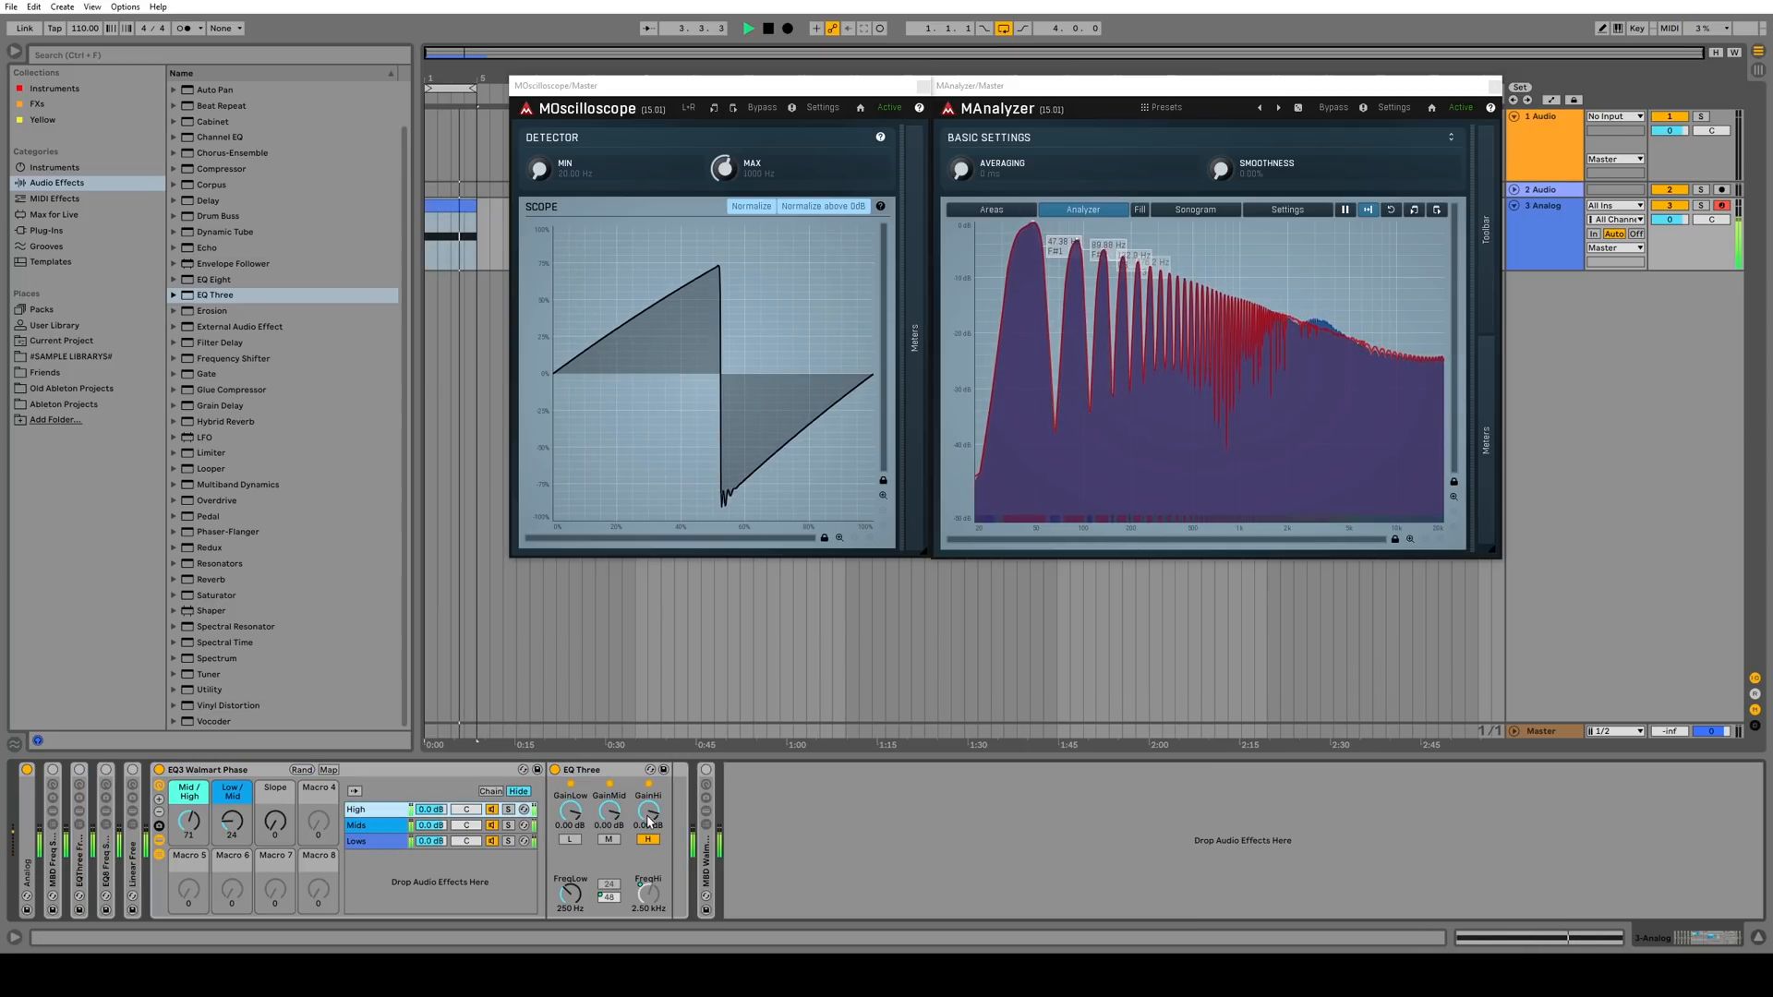
left_click(462, 842)
left_click(371, 828)
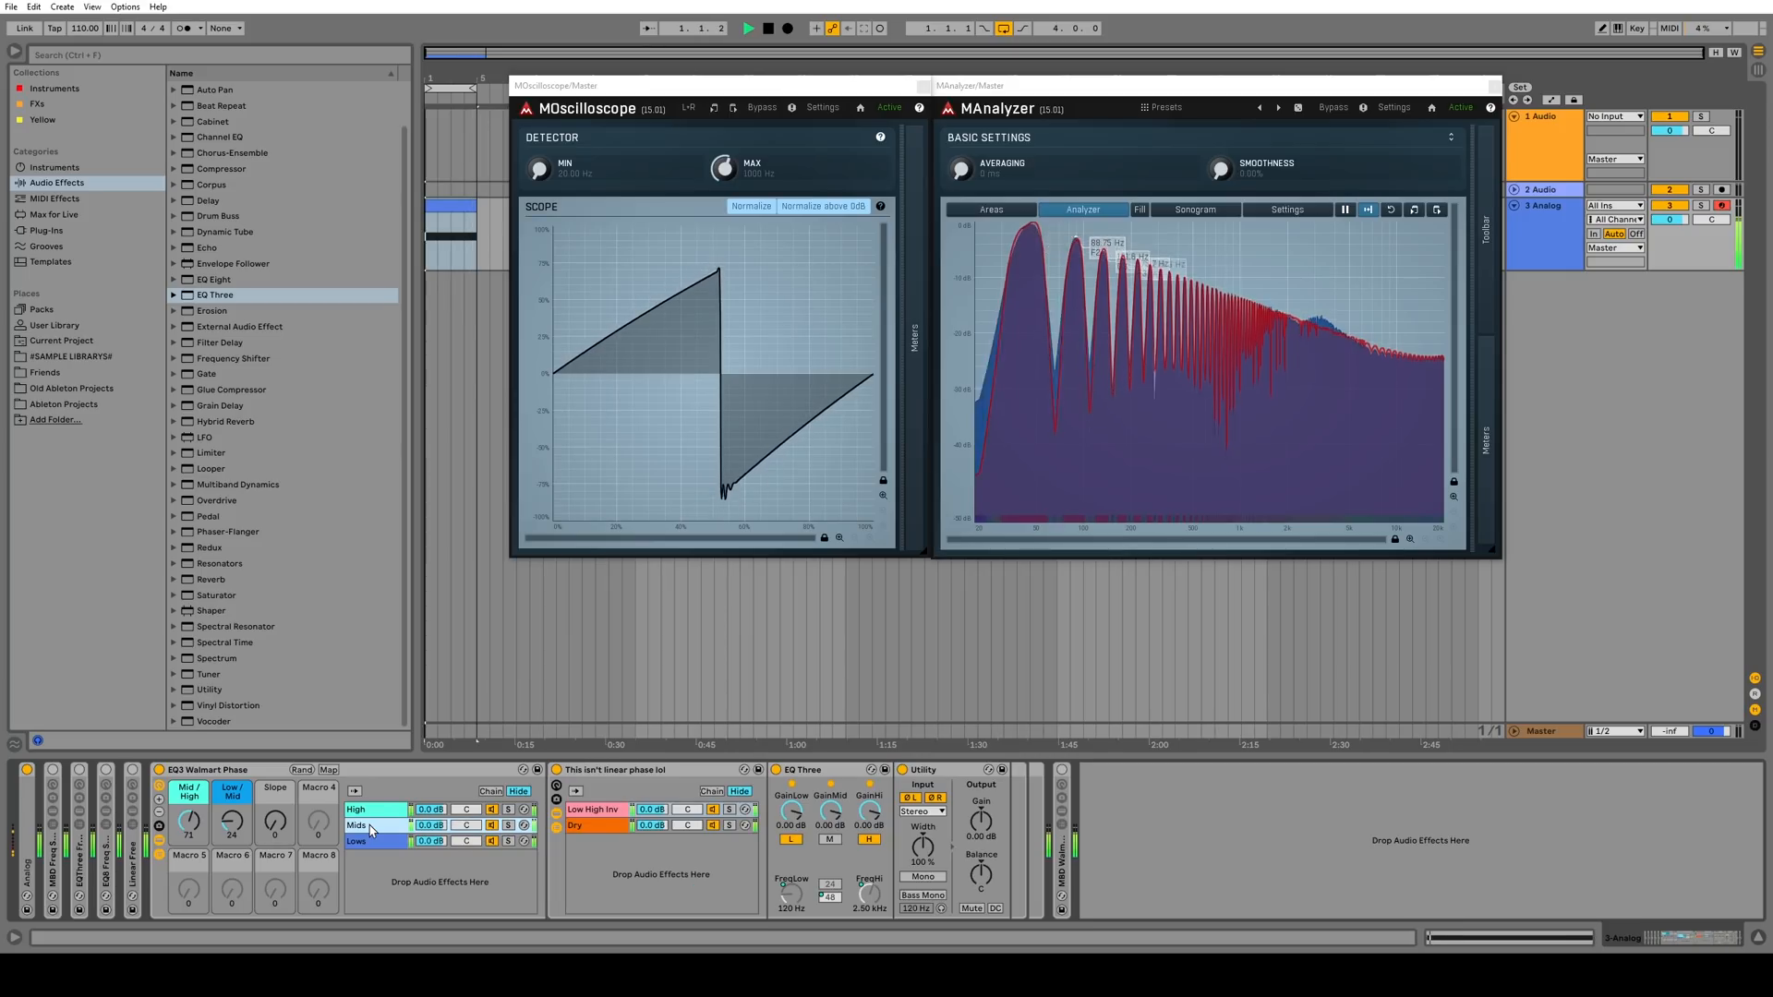
left_click(683, 778)
left_click(816, 775)
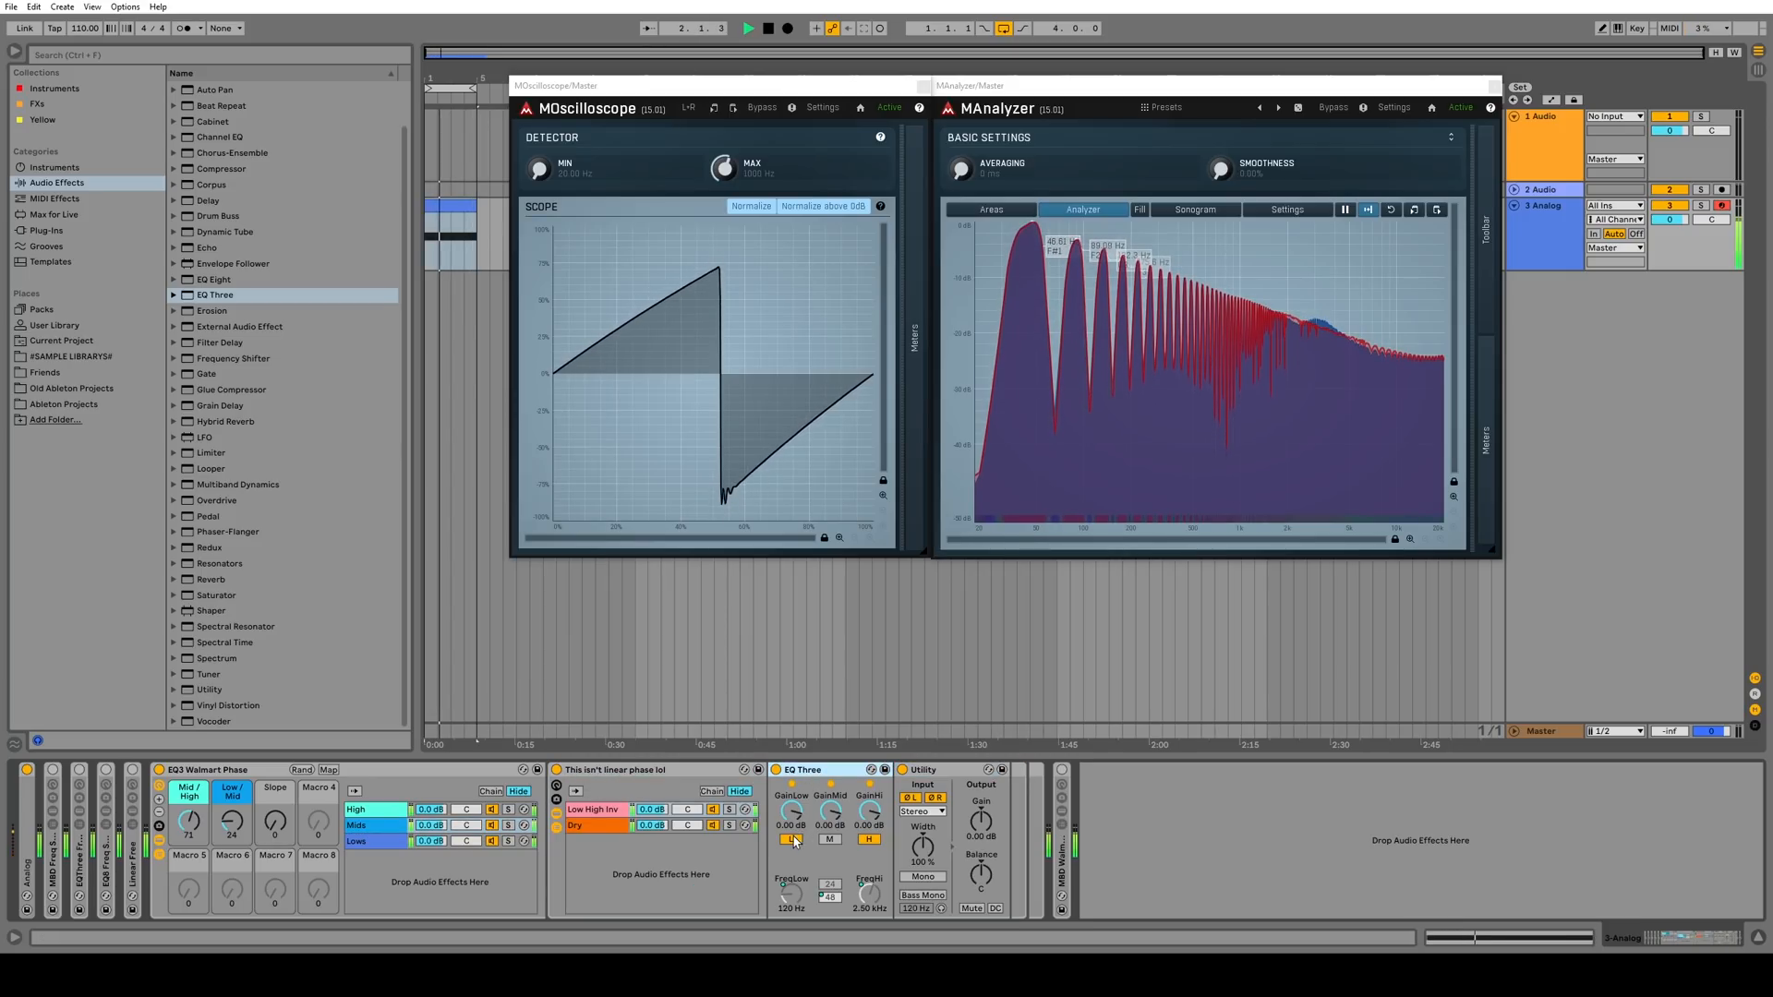
left_click(931, 776)
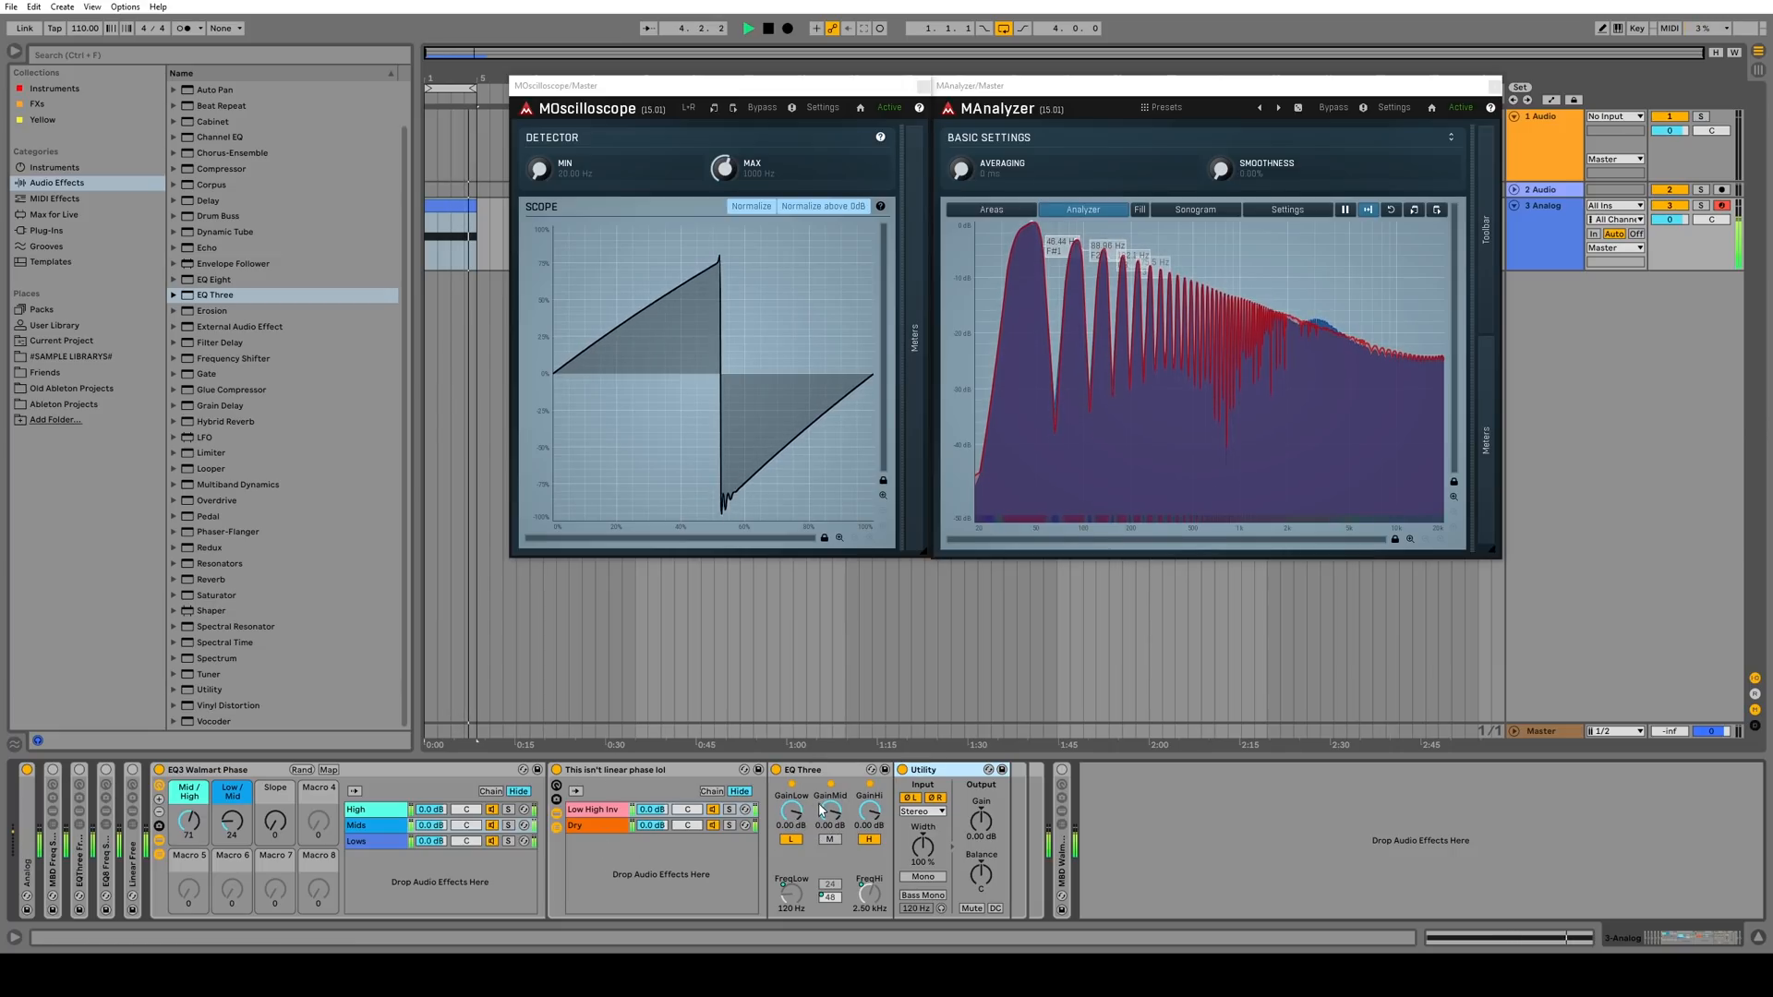
Compare the devices in the High, Mids and Lows chains of EQ3 Walmart Phase, ending on the Mids chain
left_click(386, 816)
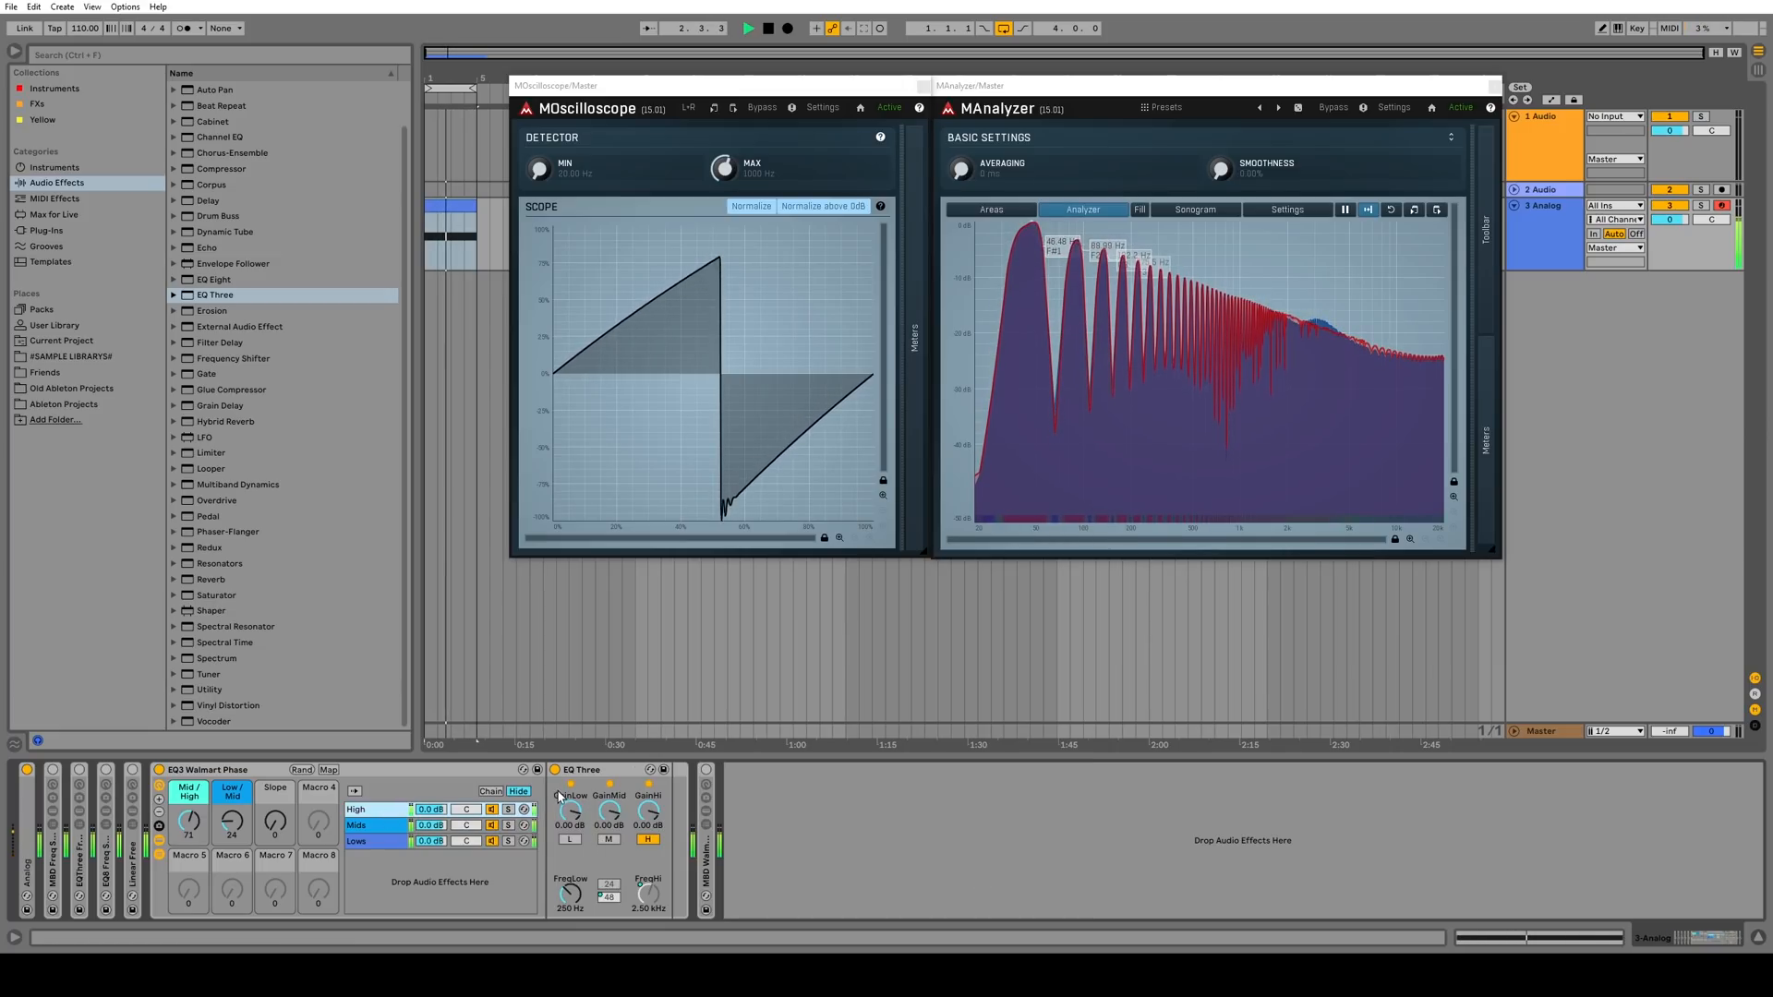
left_click(374, 826)
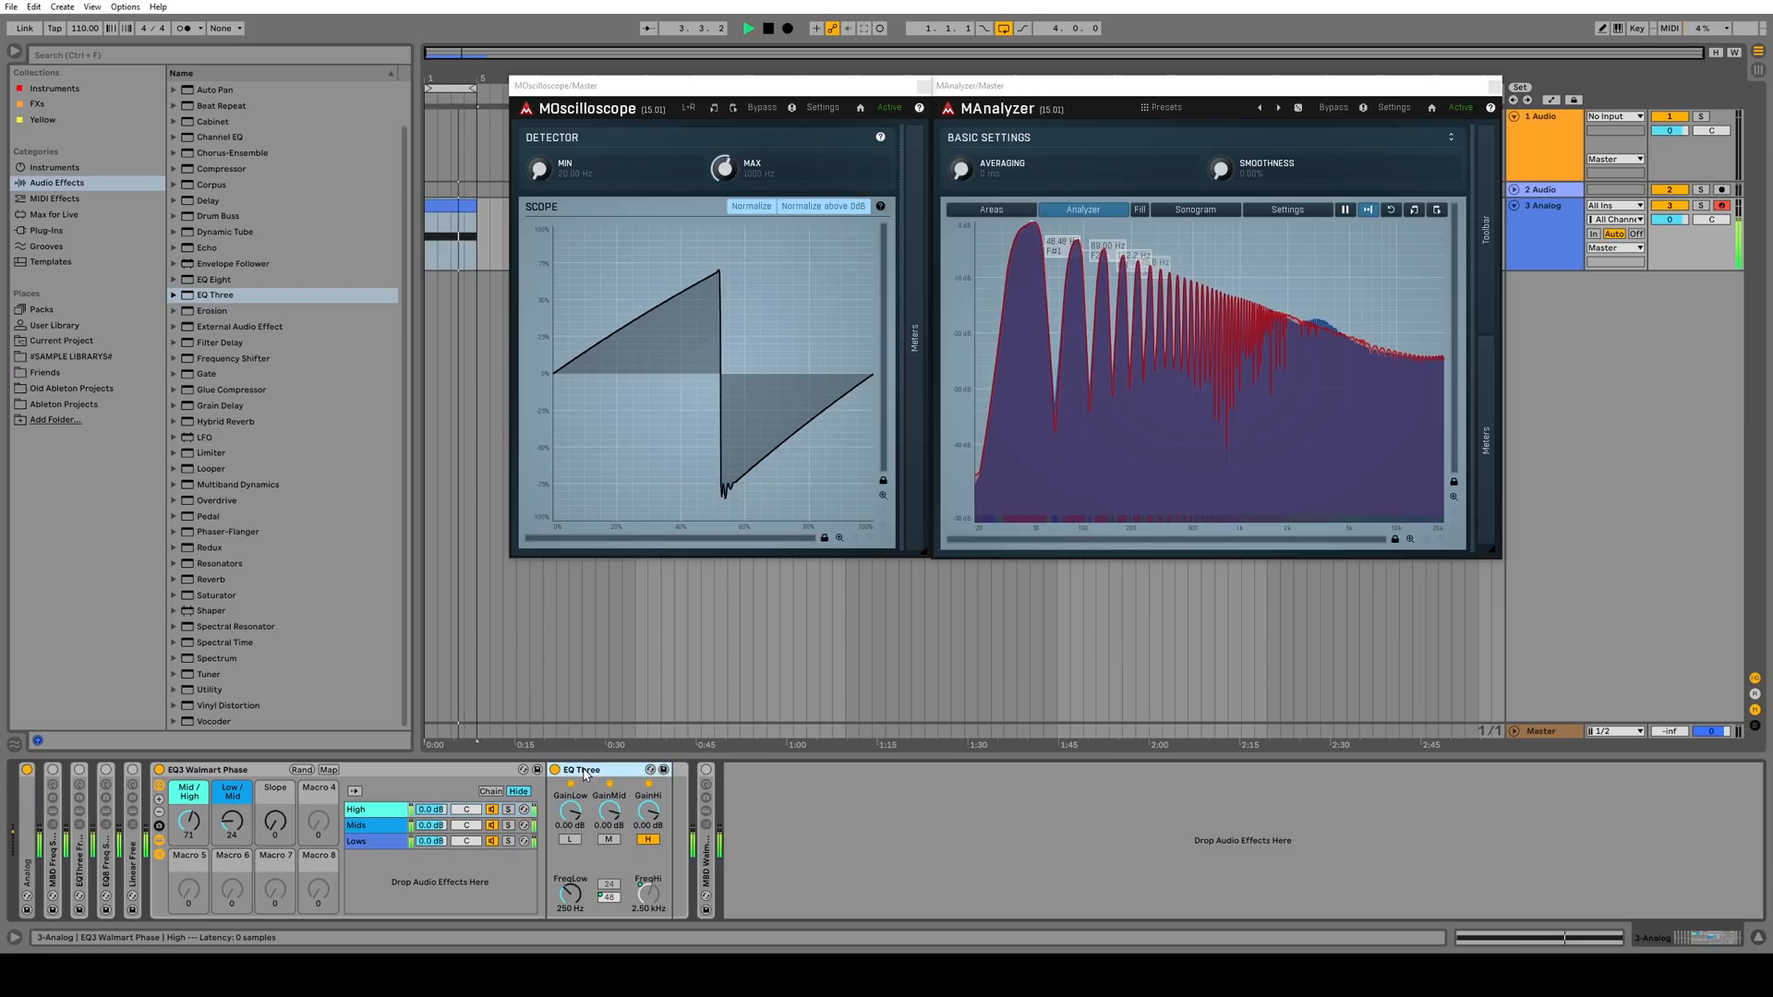
left_click(383, 841)
left_click(601, 770)
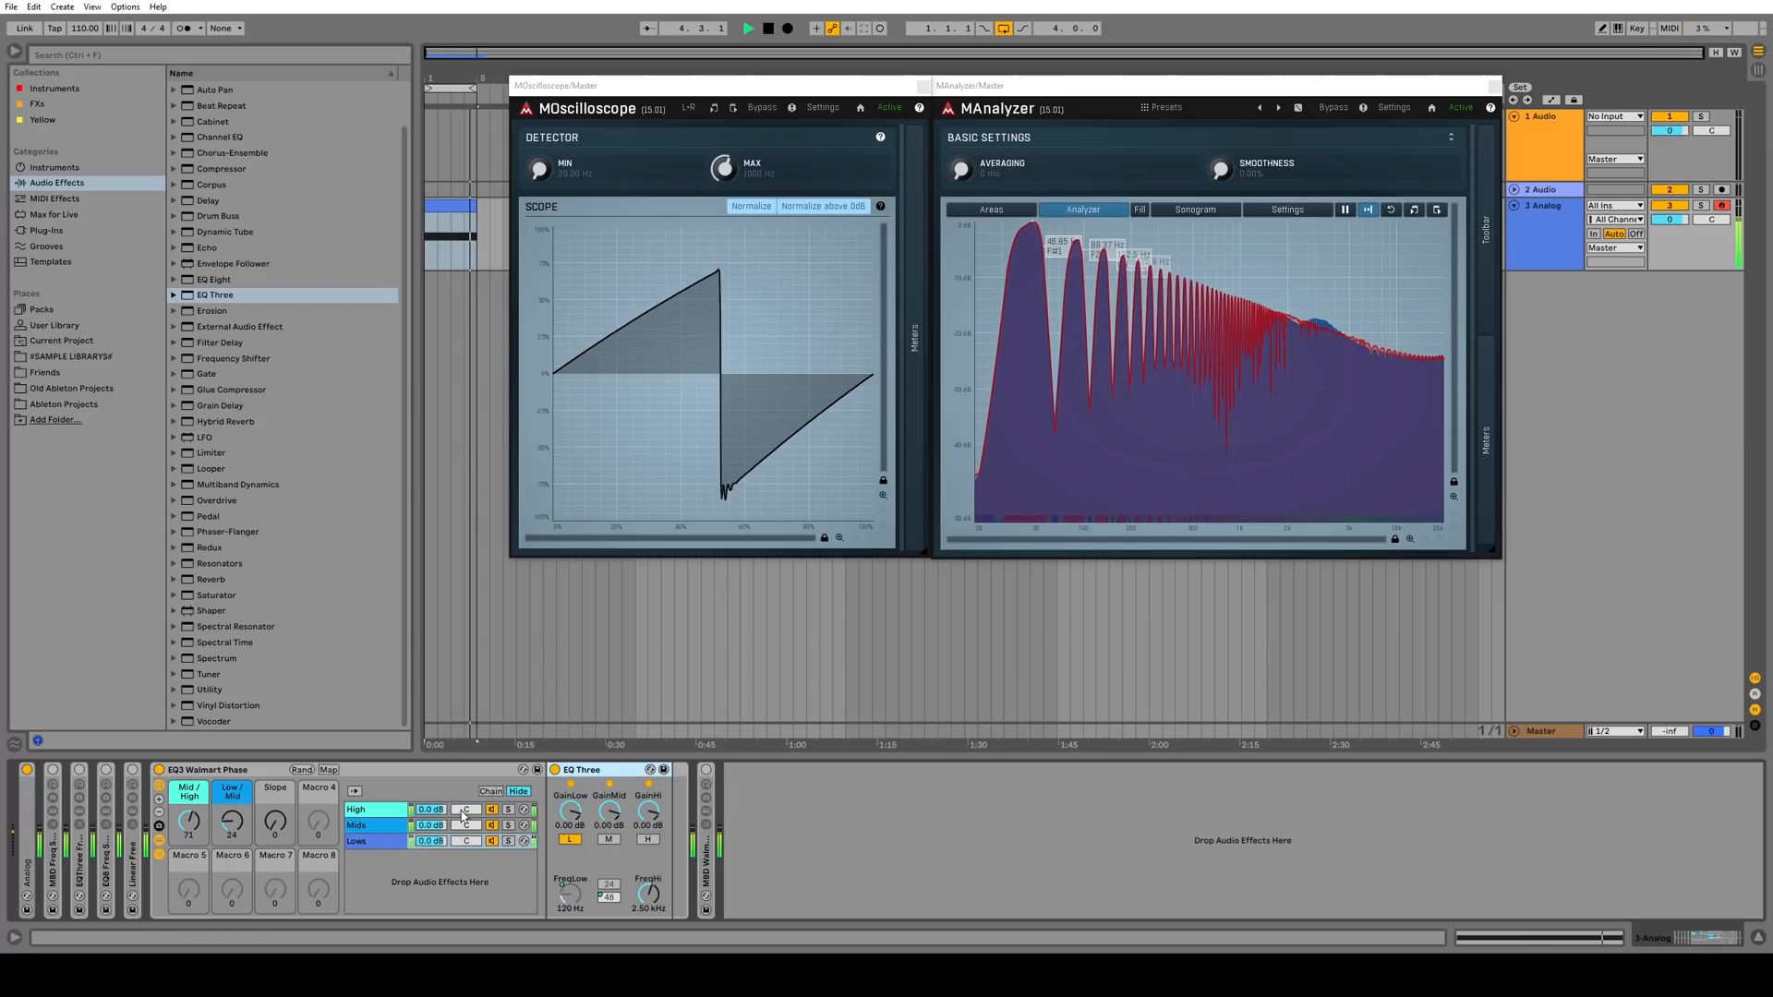
left_click(379, 826)
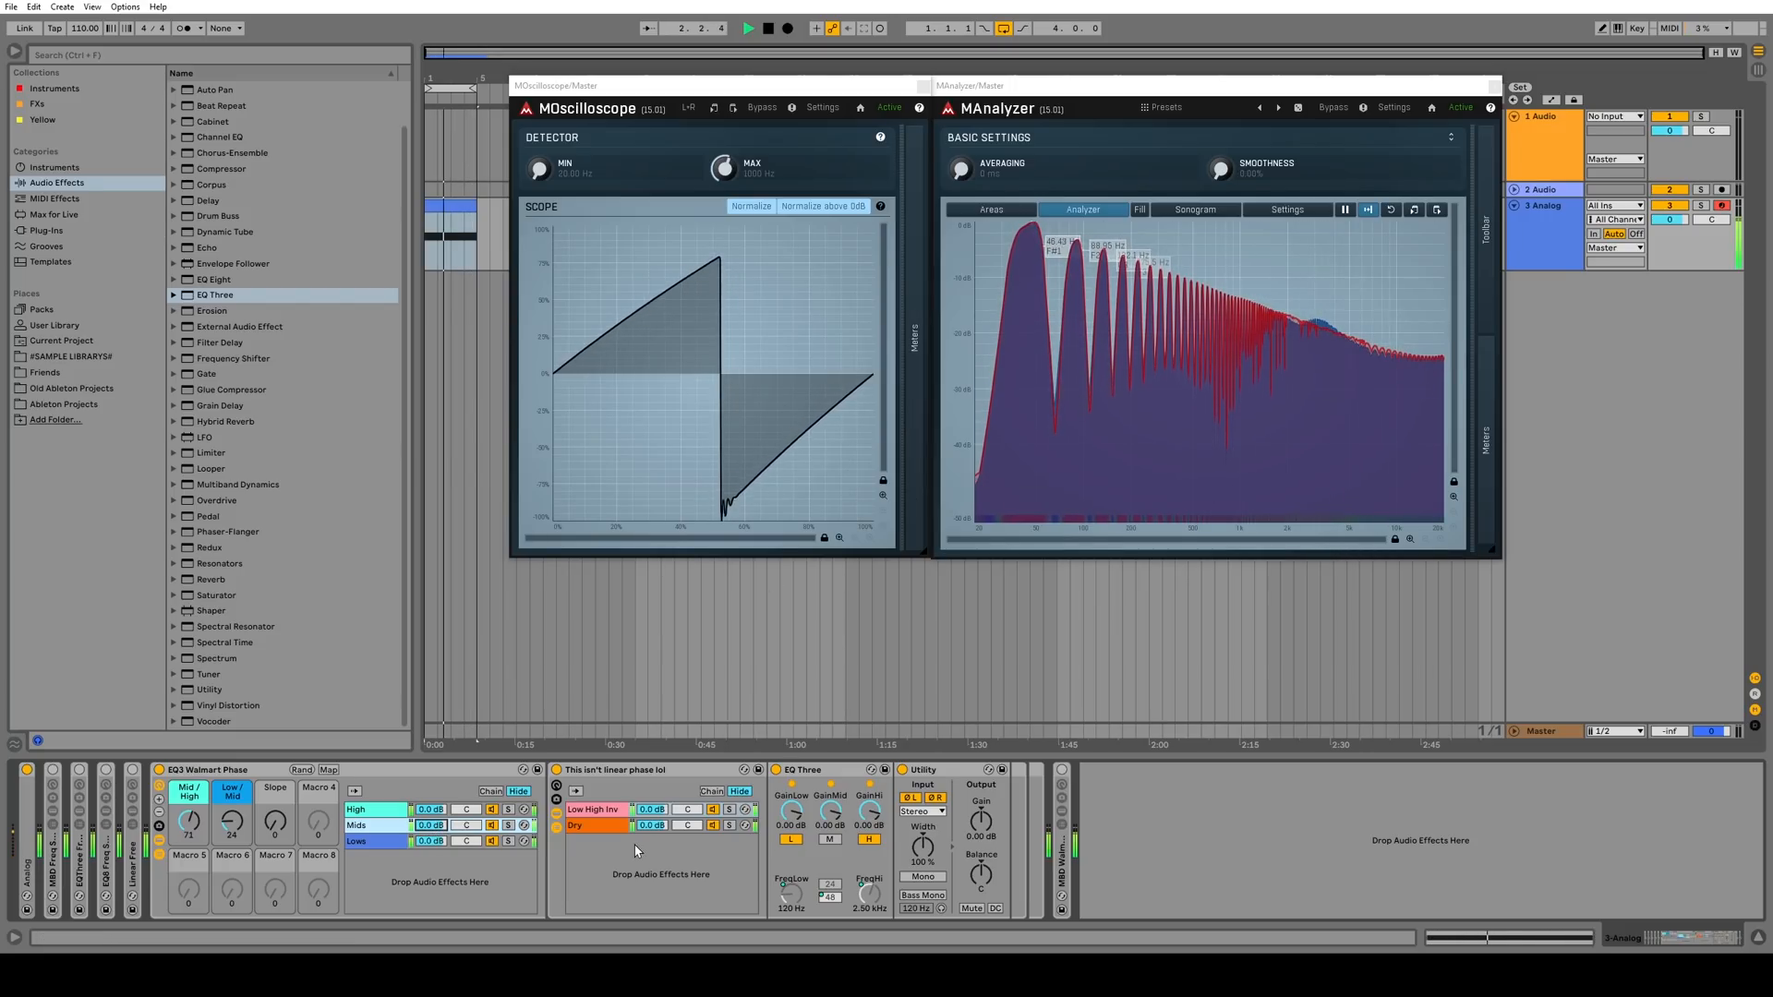
Lower the Mids chain volume of EQ3 Walmart Phase to -3 dB and on to -inf, and reset it to 0 dB
left_click_drag(431, 826, 431, 836)
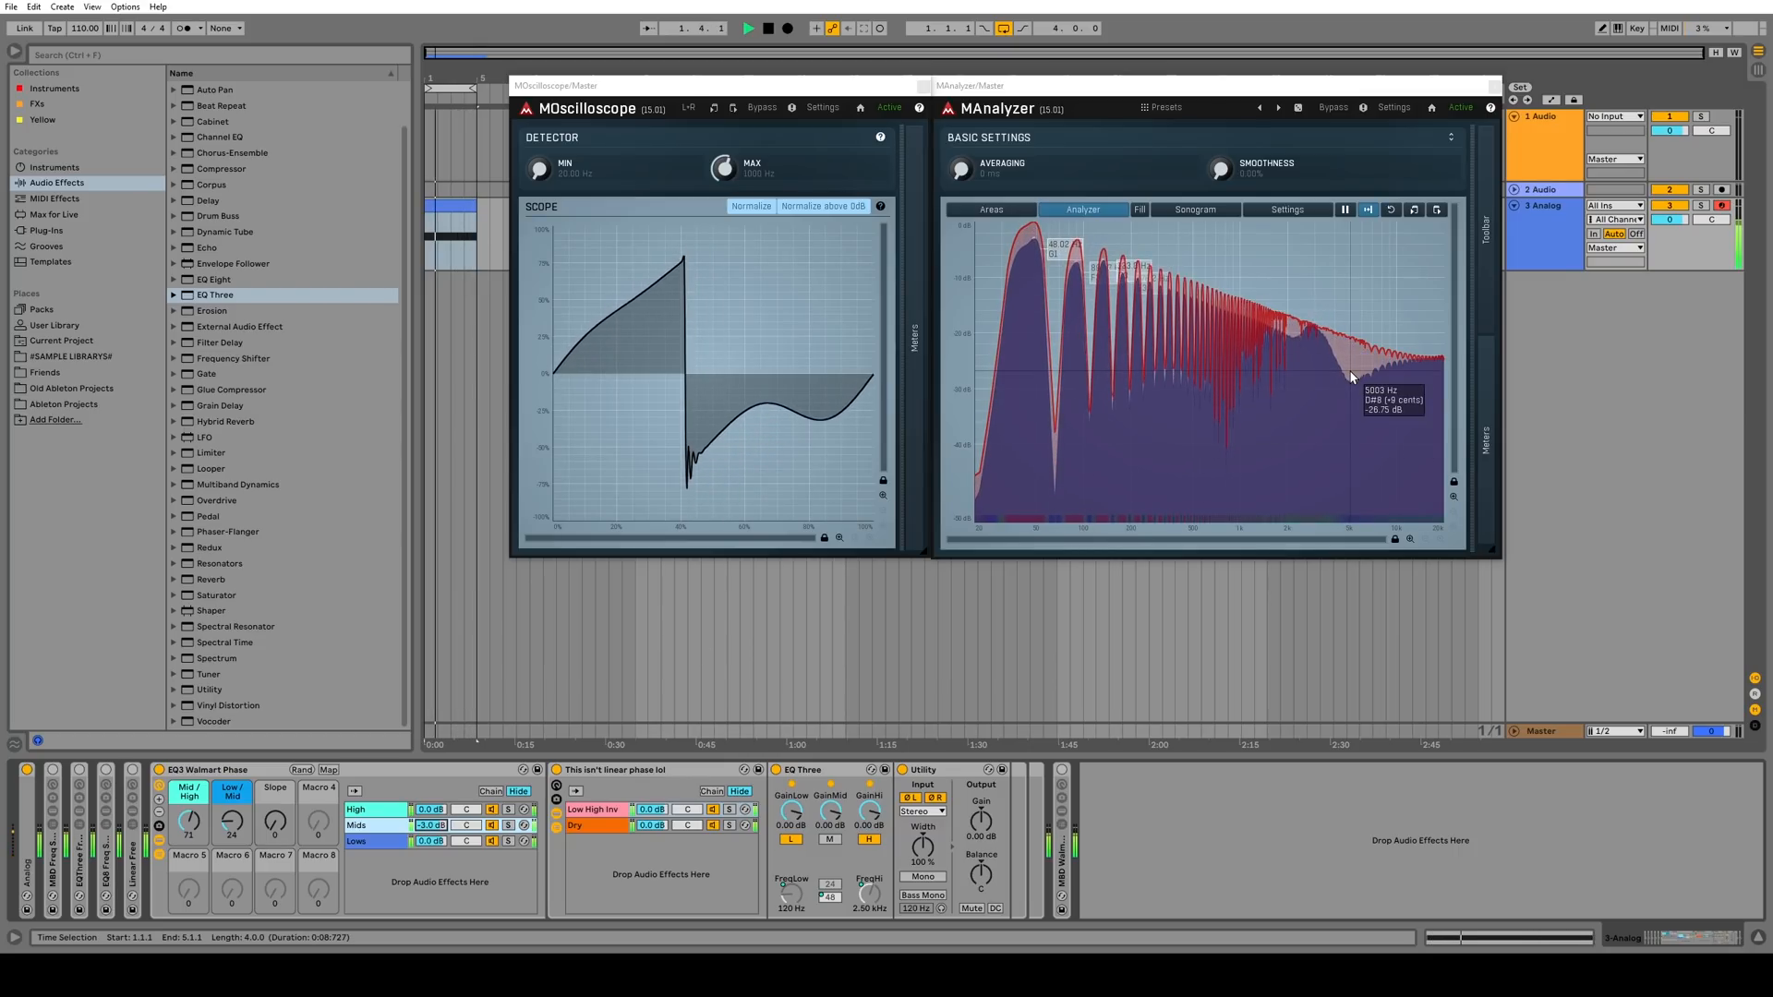
left_click_drag(431, 826, 431, 892)
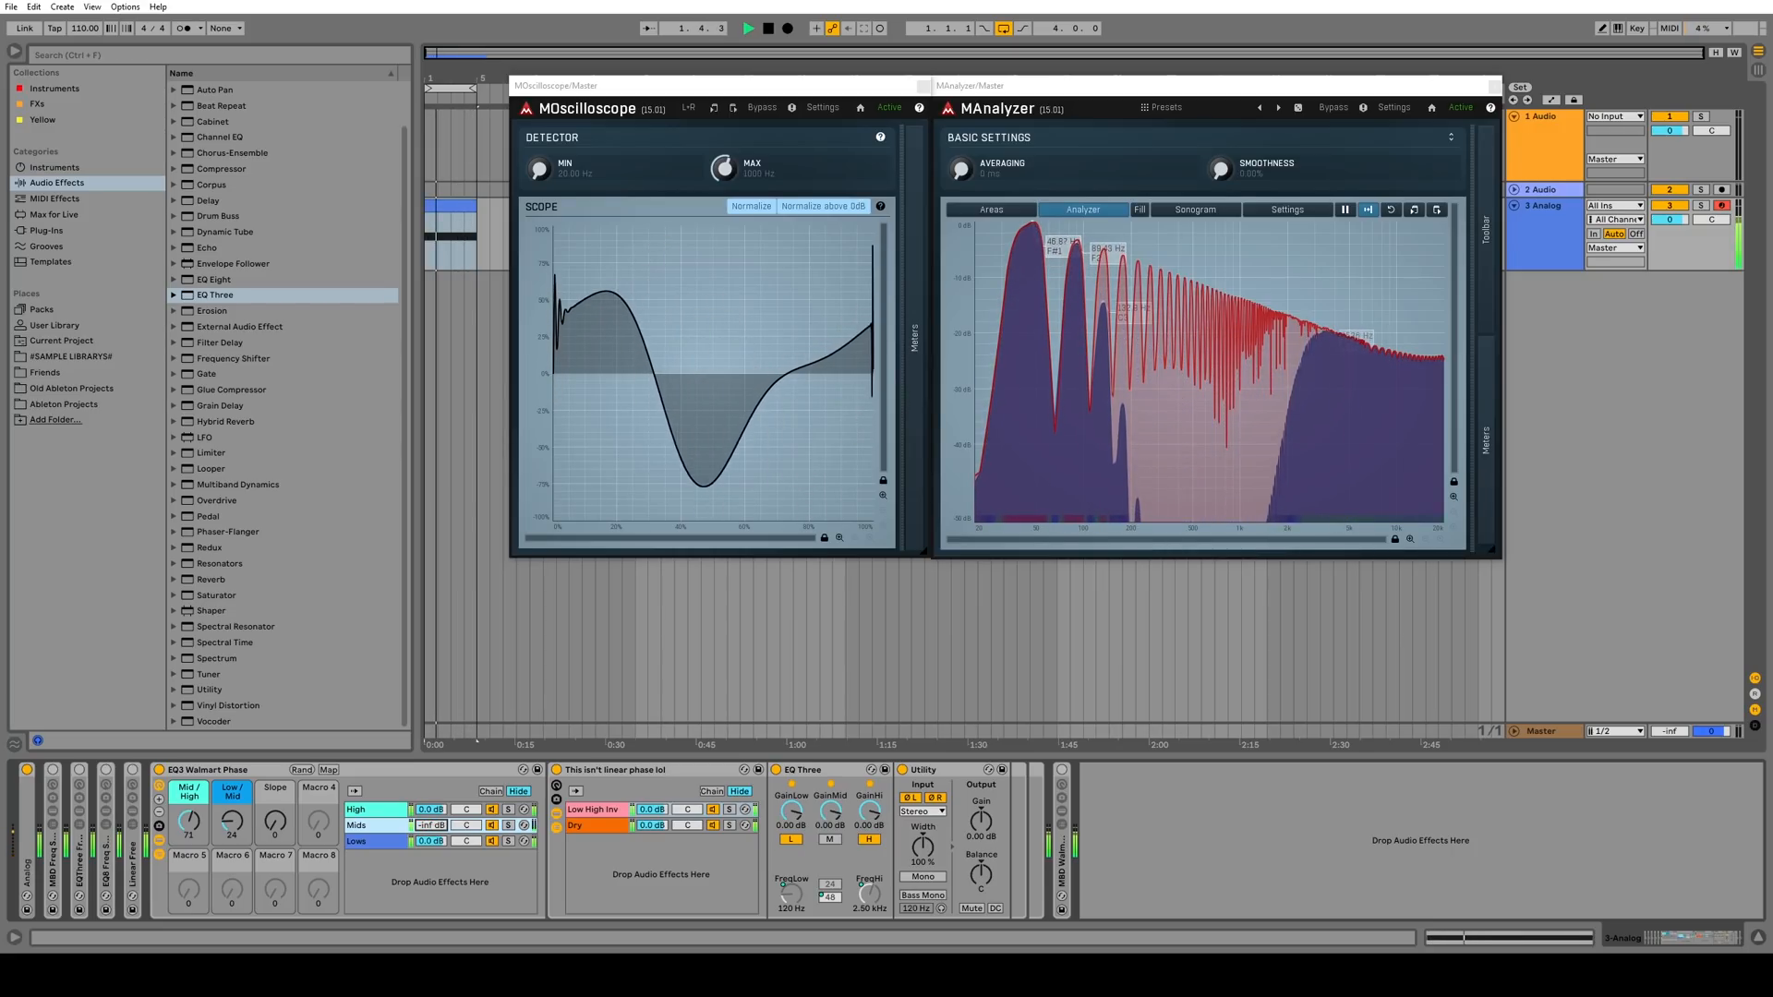
double_click(431, 825)
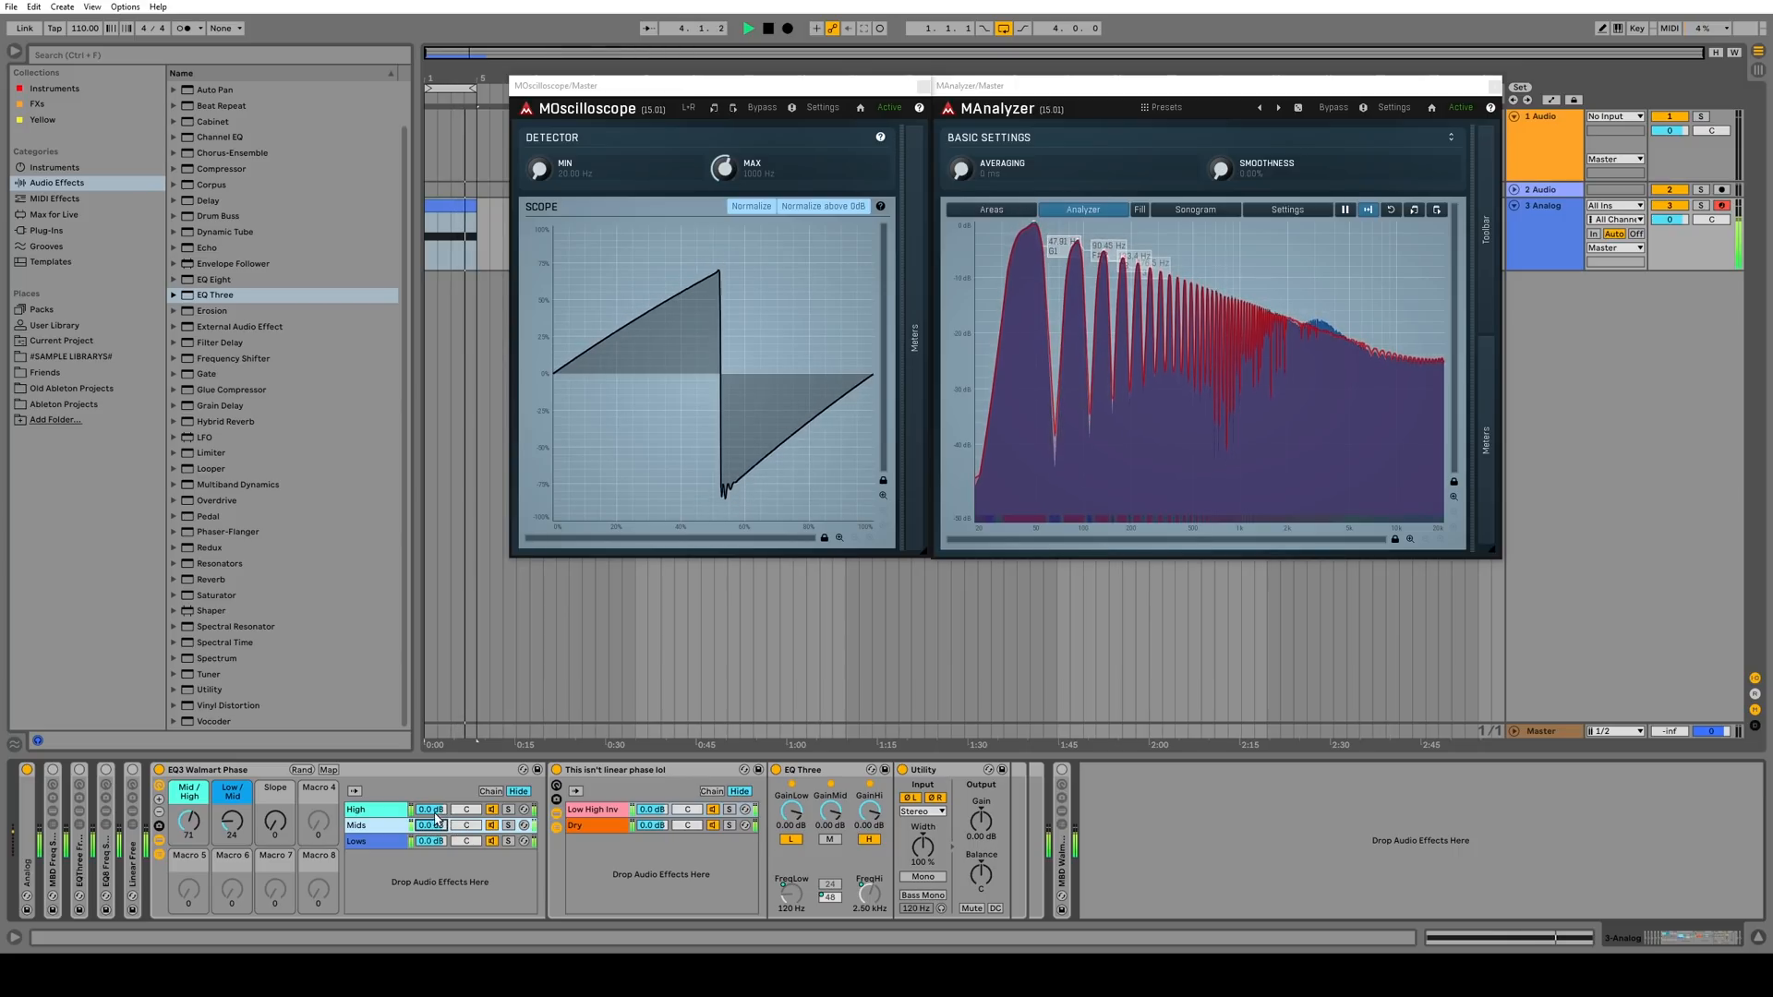
Drop the High chain to -48 dB and the Lows chain to -inf one at a time, resetting each to 0 dB, and show the Mids chain's devices
left_click(431, 810)
left_click_drag(431, 810, 431, 835)
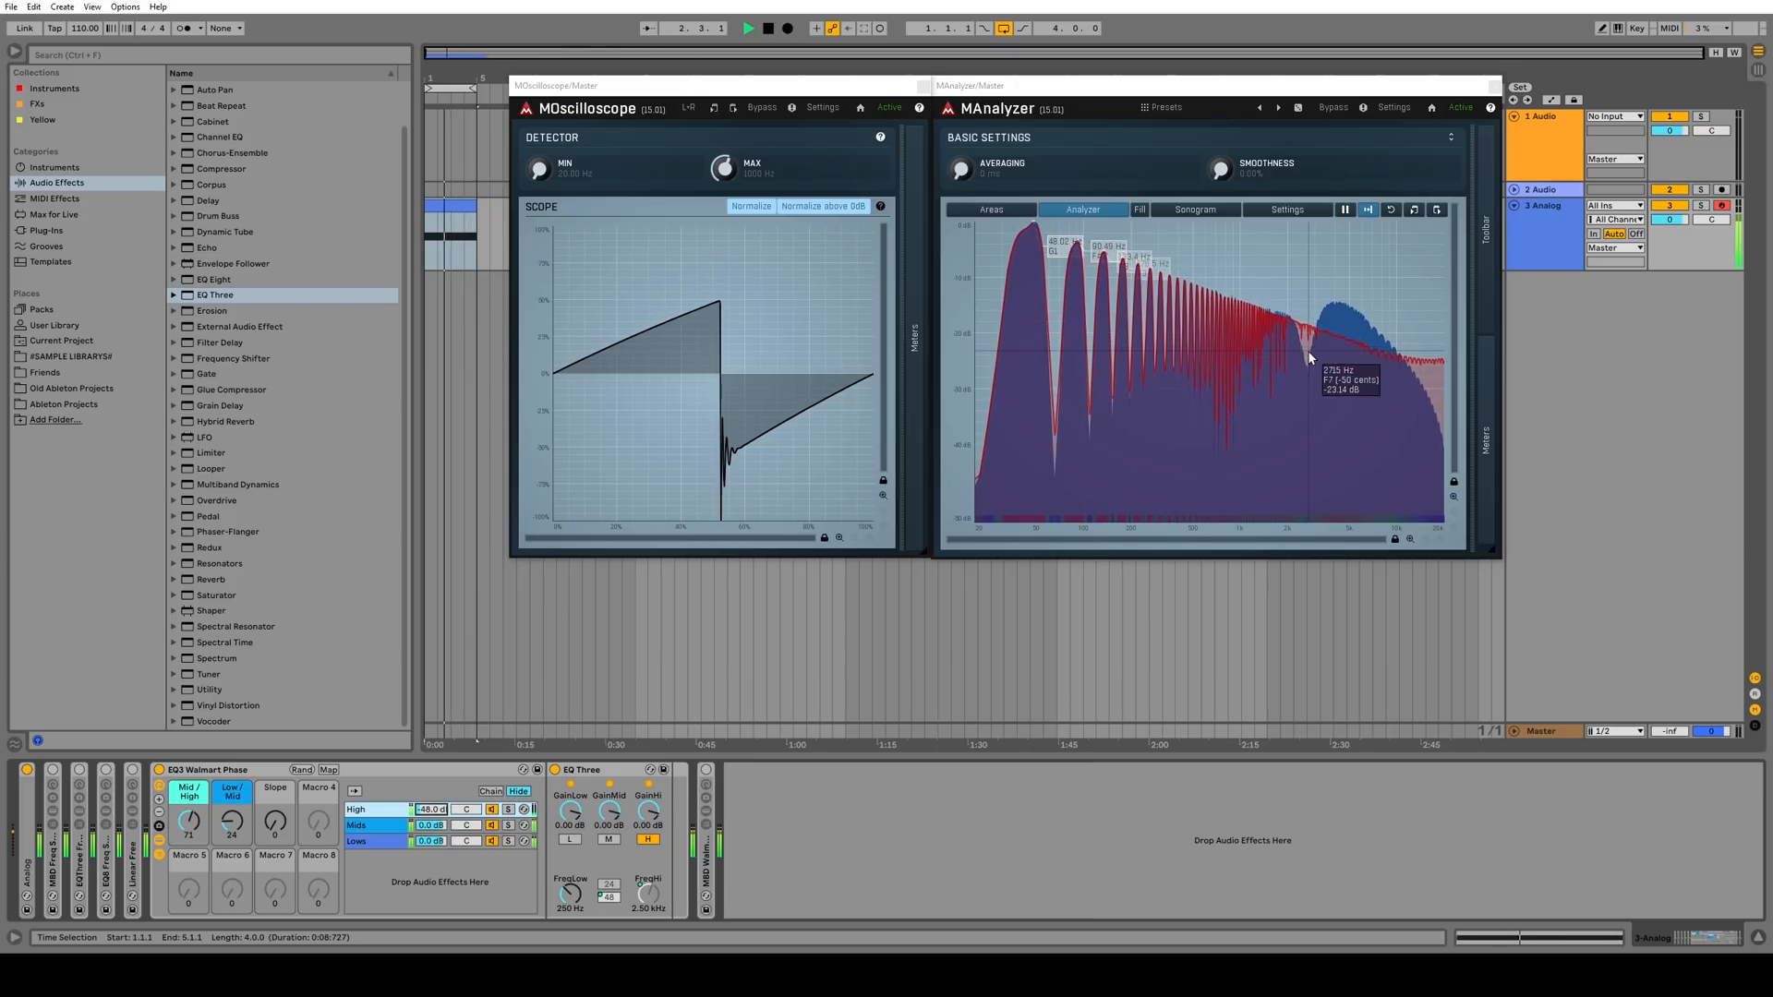
double_click(432, 811)
left_click(432, 841)
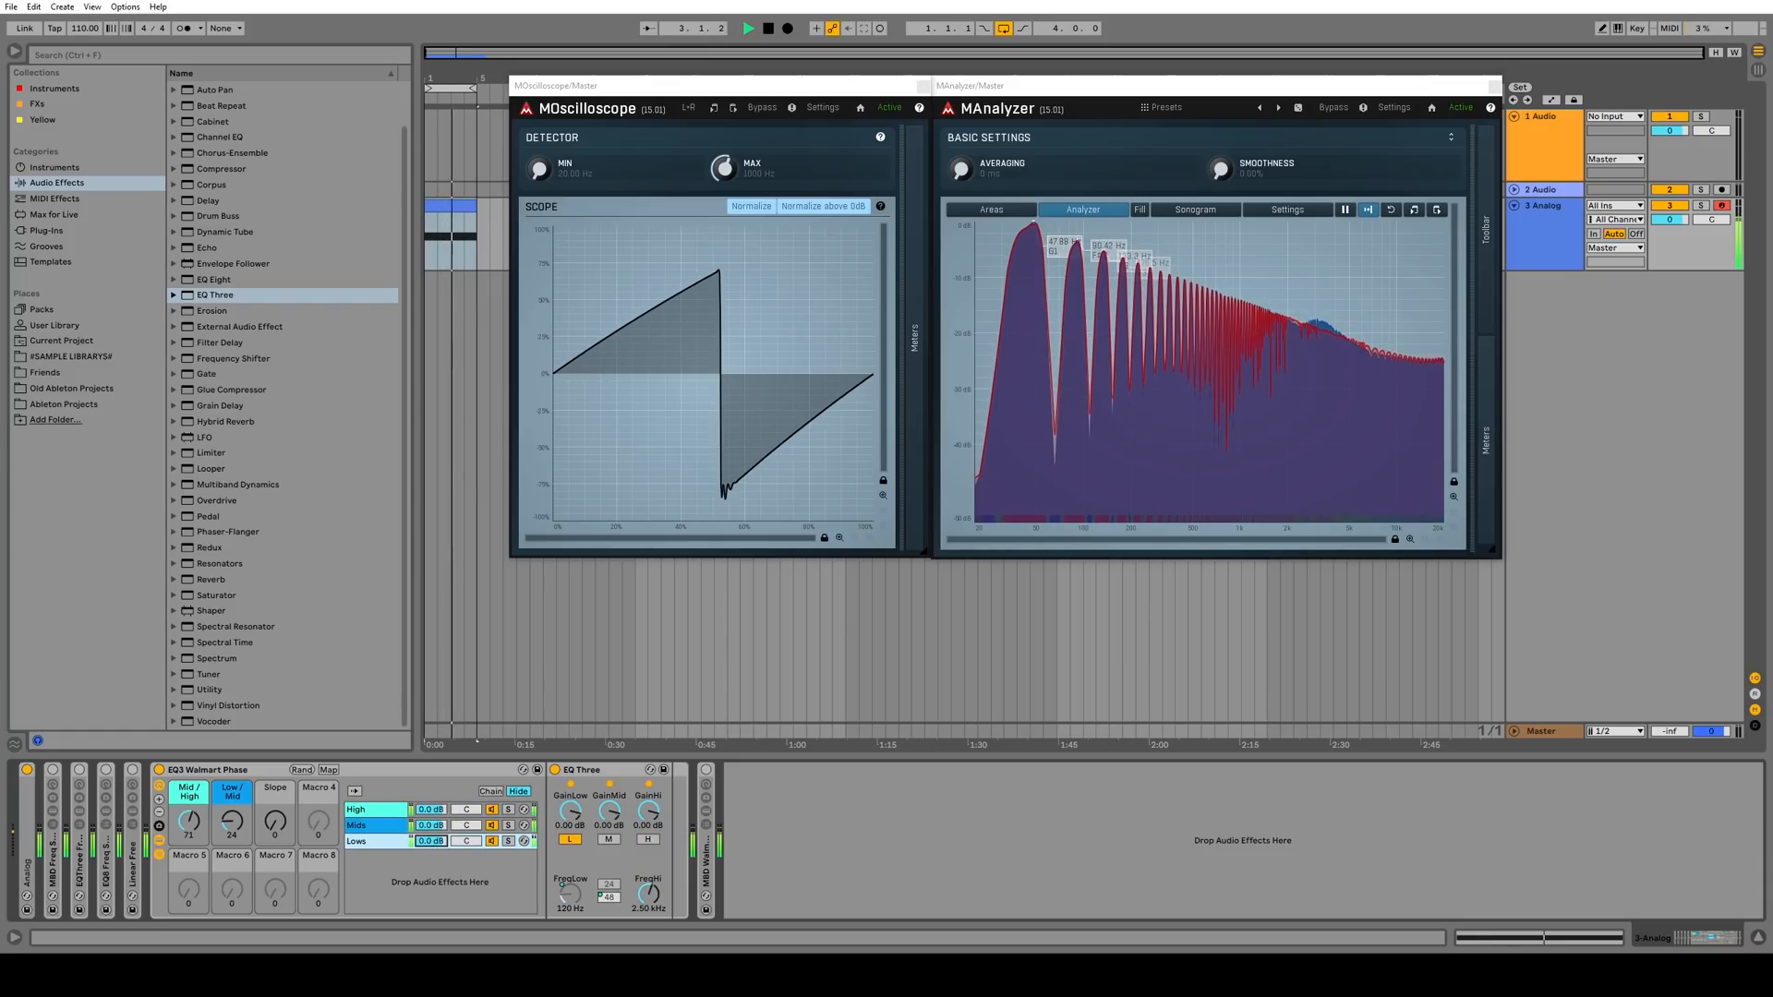
left_click_drag(432, 841, 431, 942)
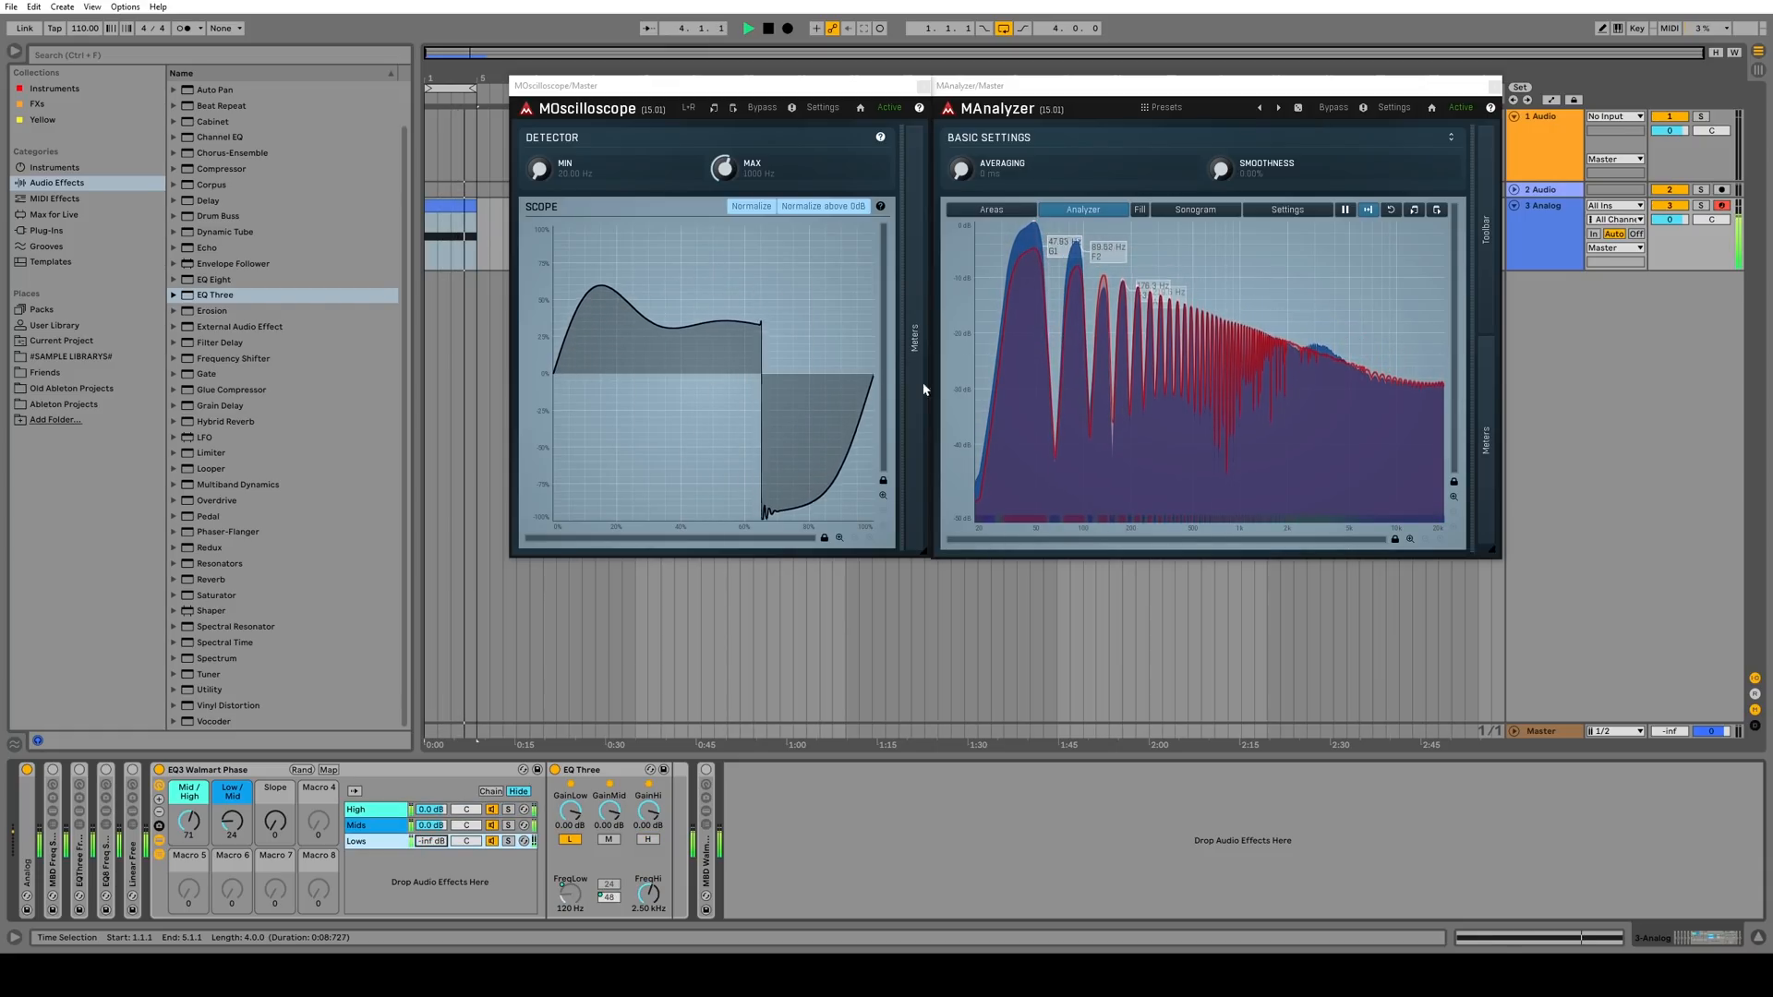
double_click(429, 842)
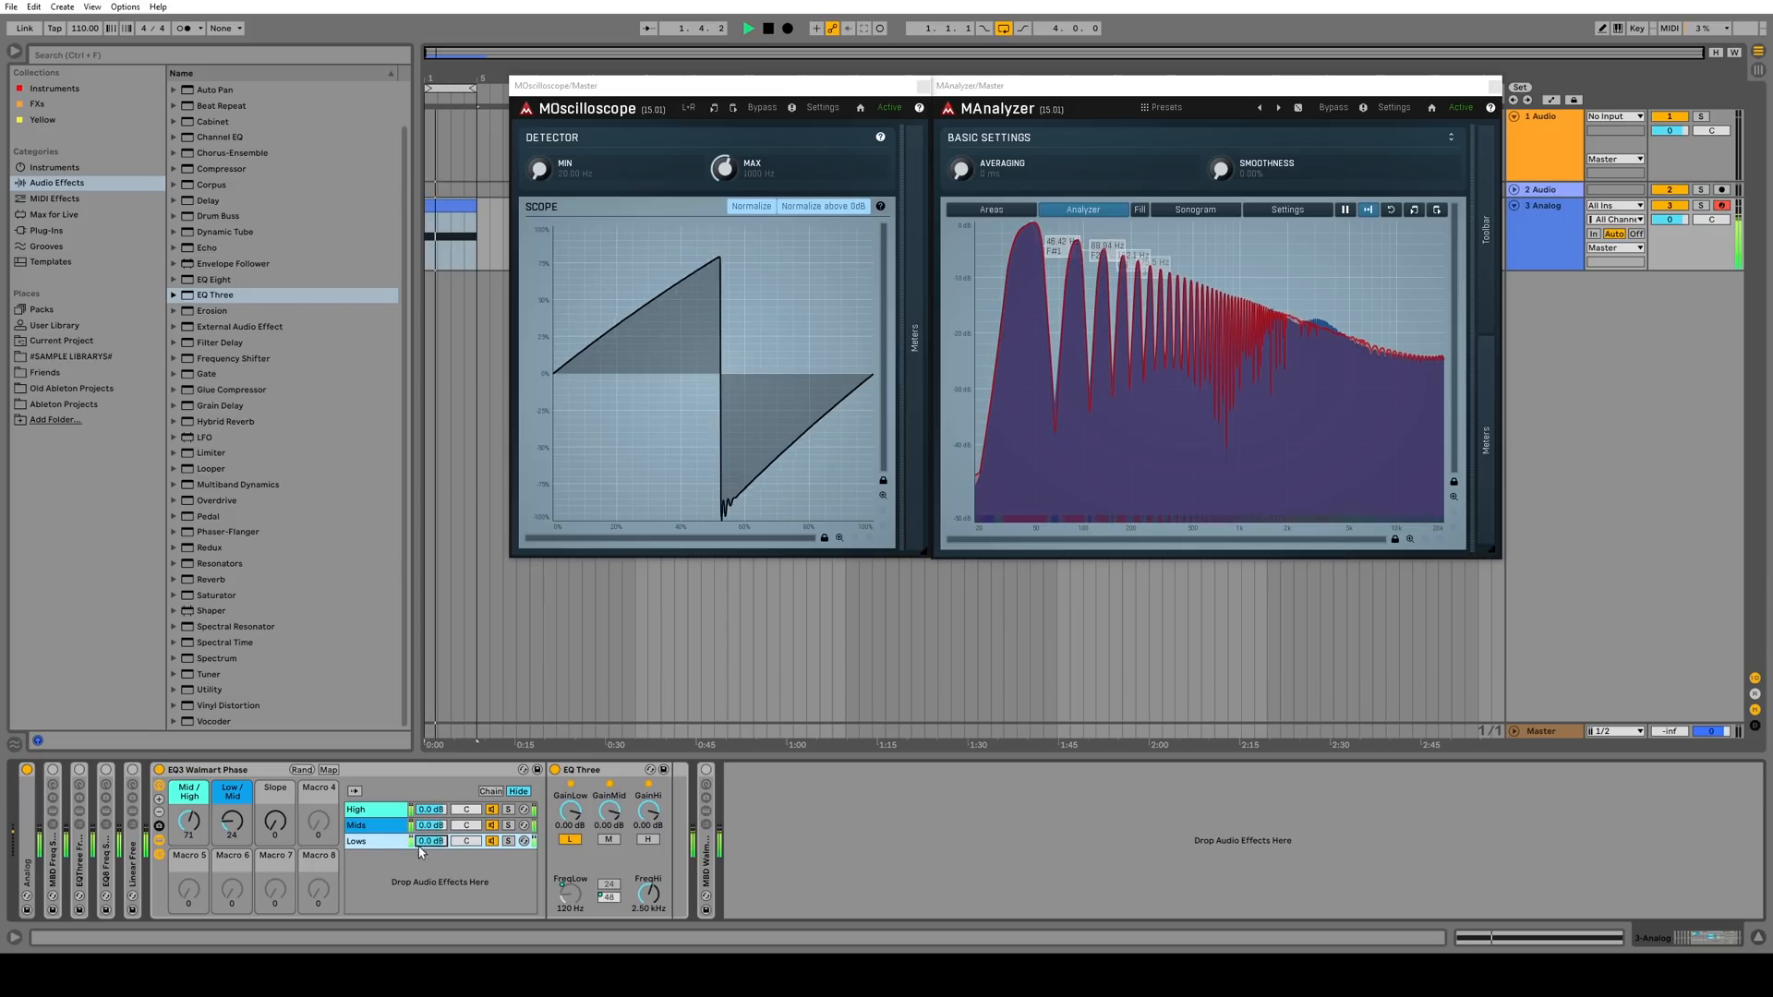
left_click(388, 841)
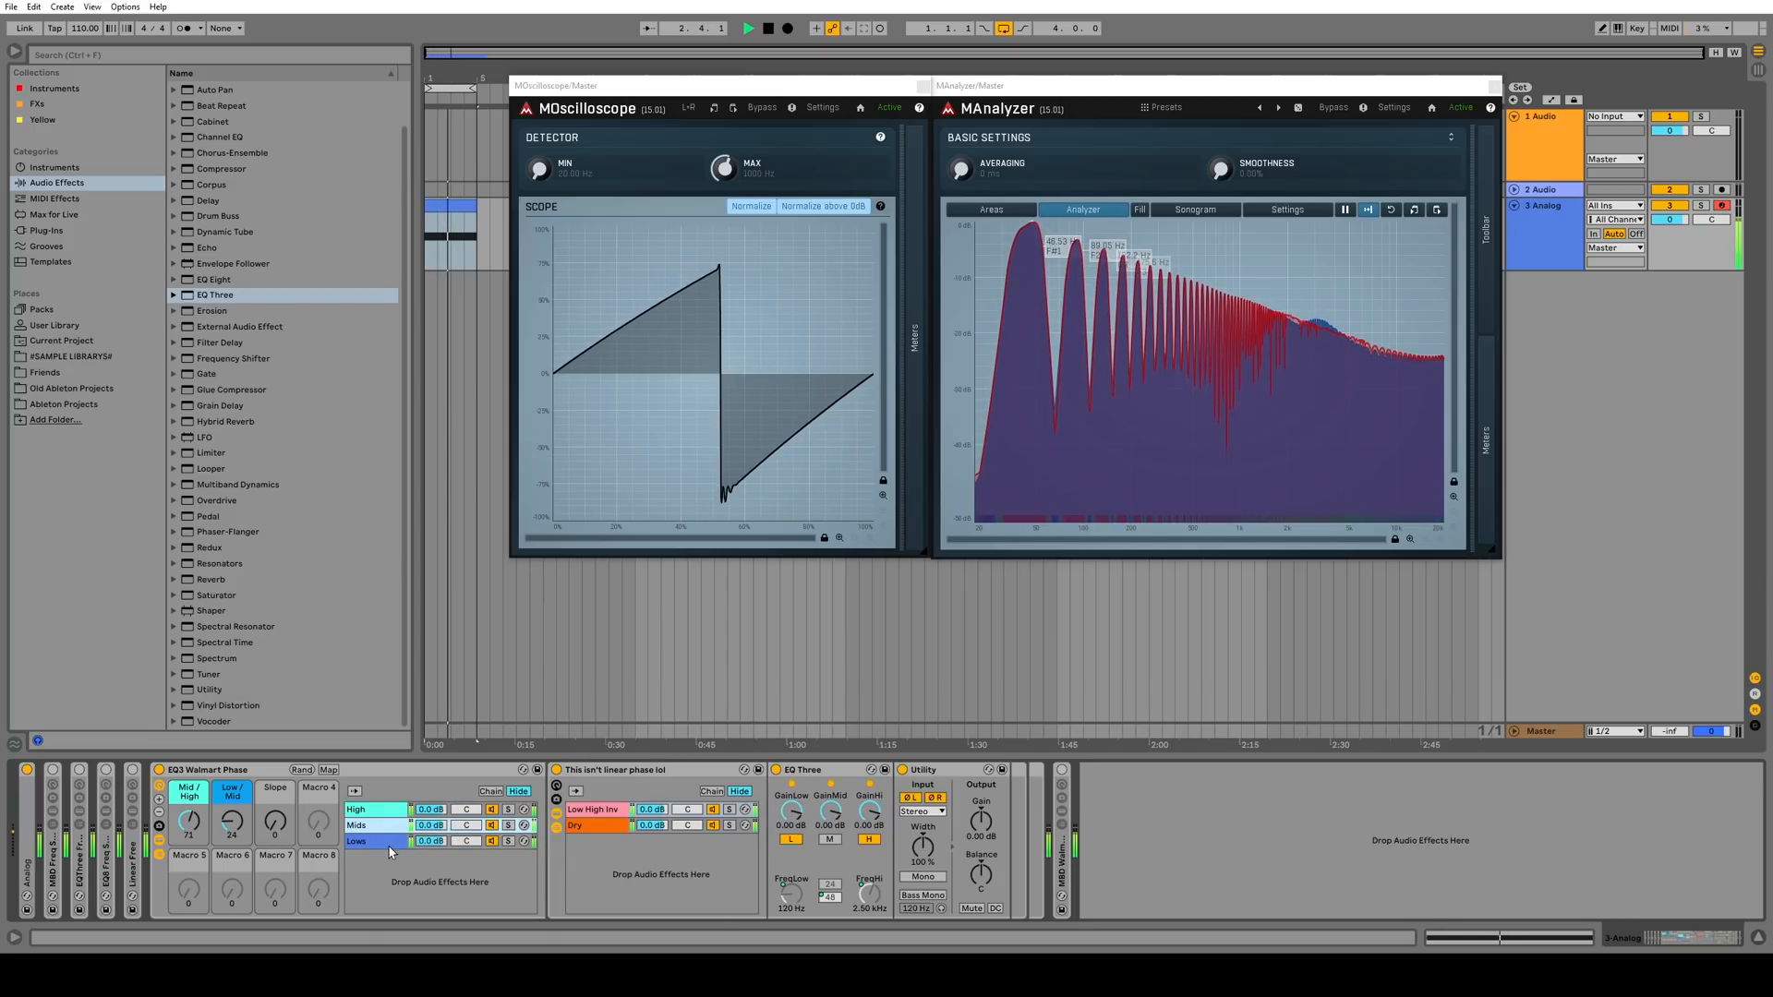
Compare the devices in the Mids, High and Lows chains of EQ3 Walmart Phase, ending on the Lows chain
left_click(379, 825)
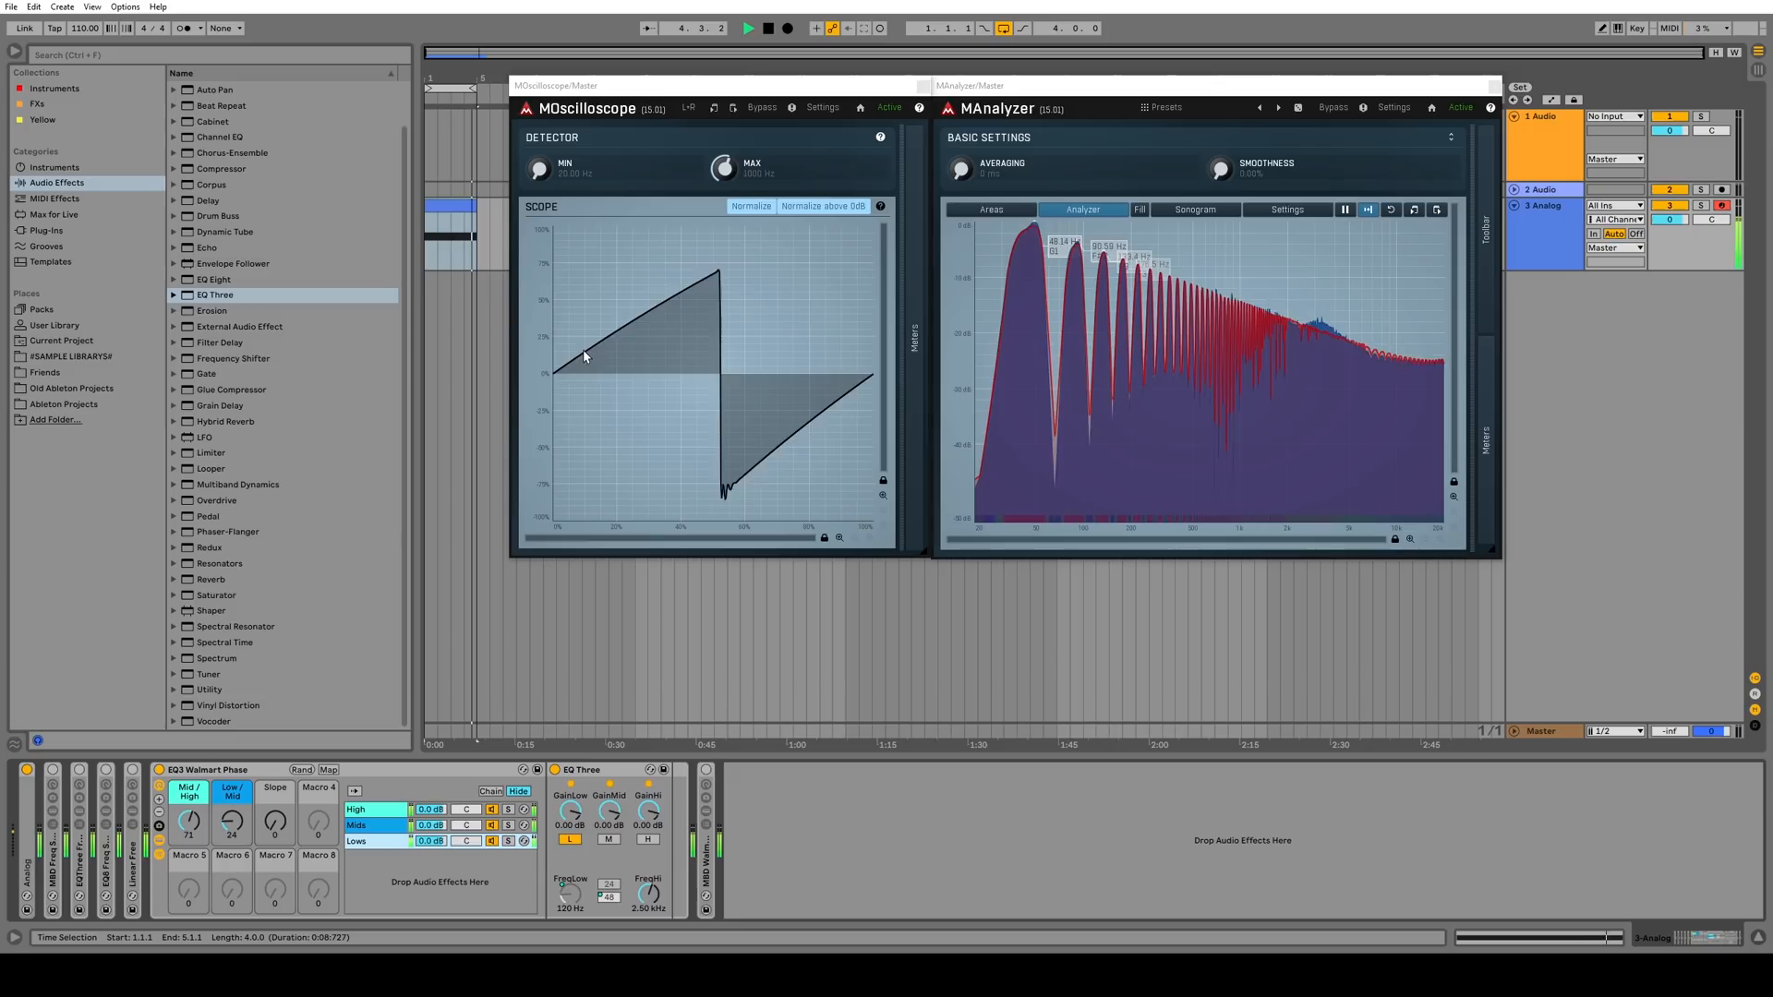
left_click(371, 771)
left_click(367, 811)
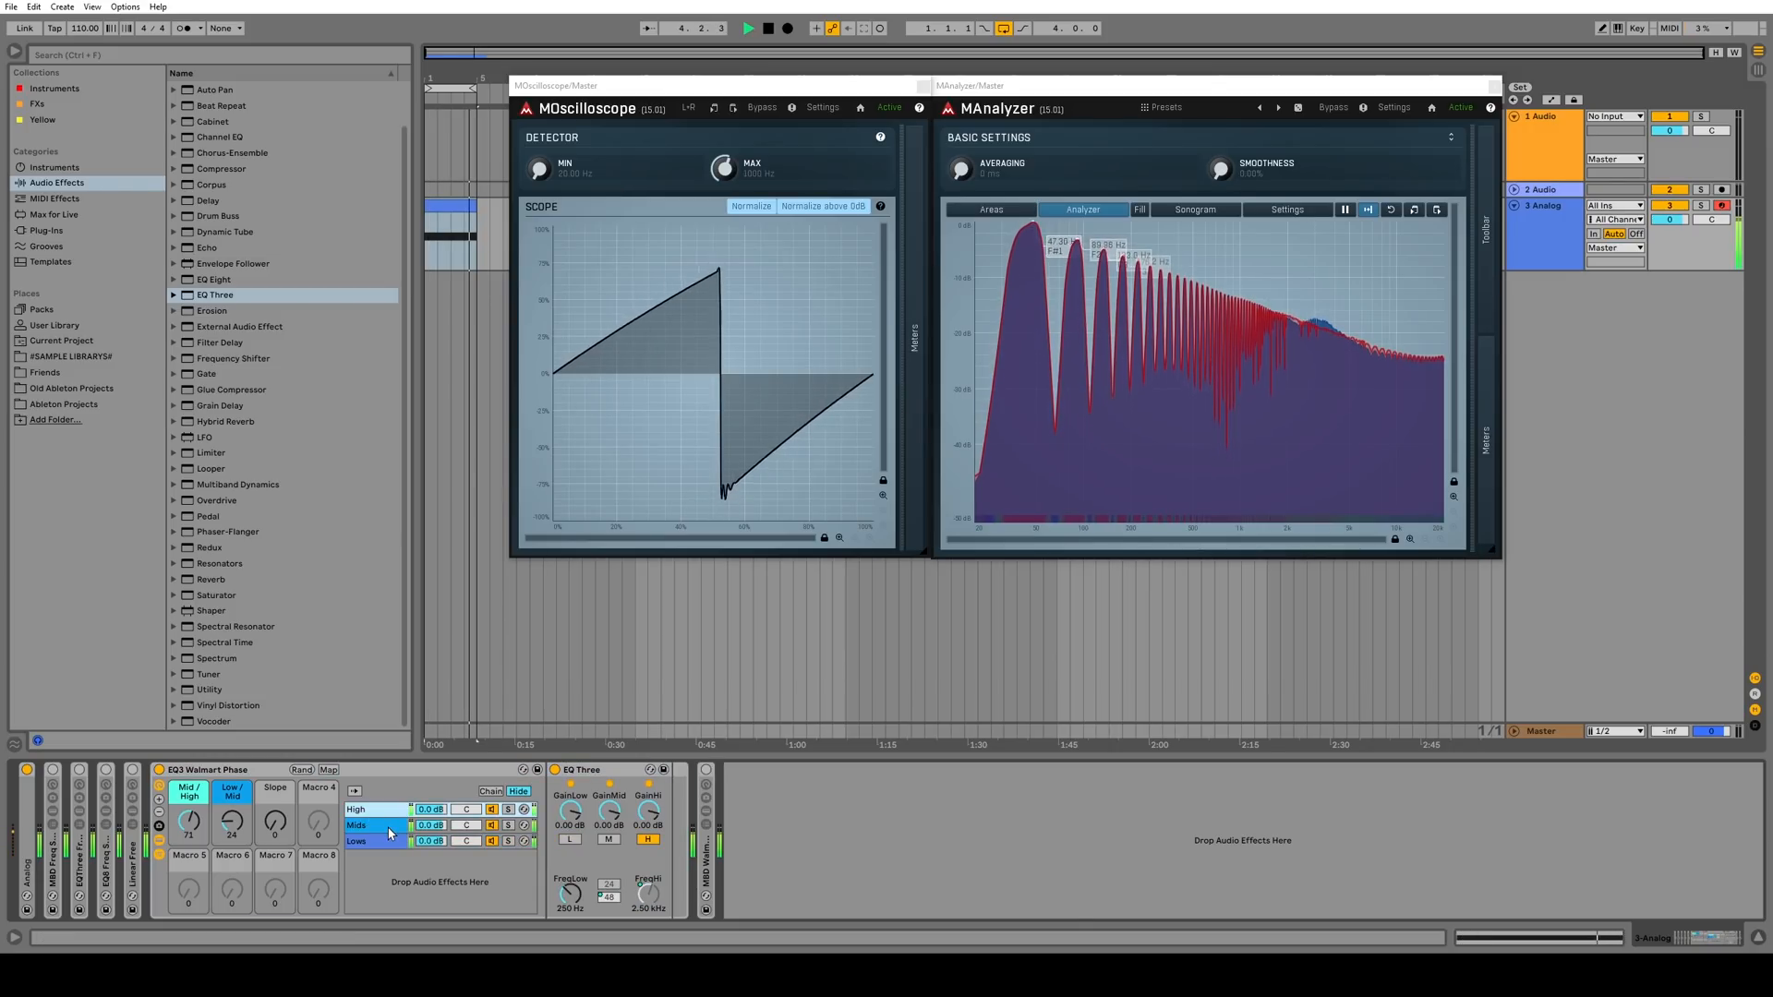
left_click(390, 834)
left_click(390, 843)
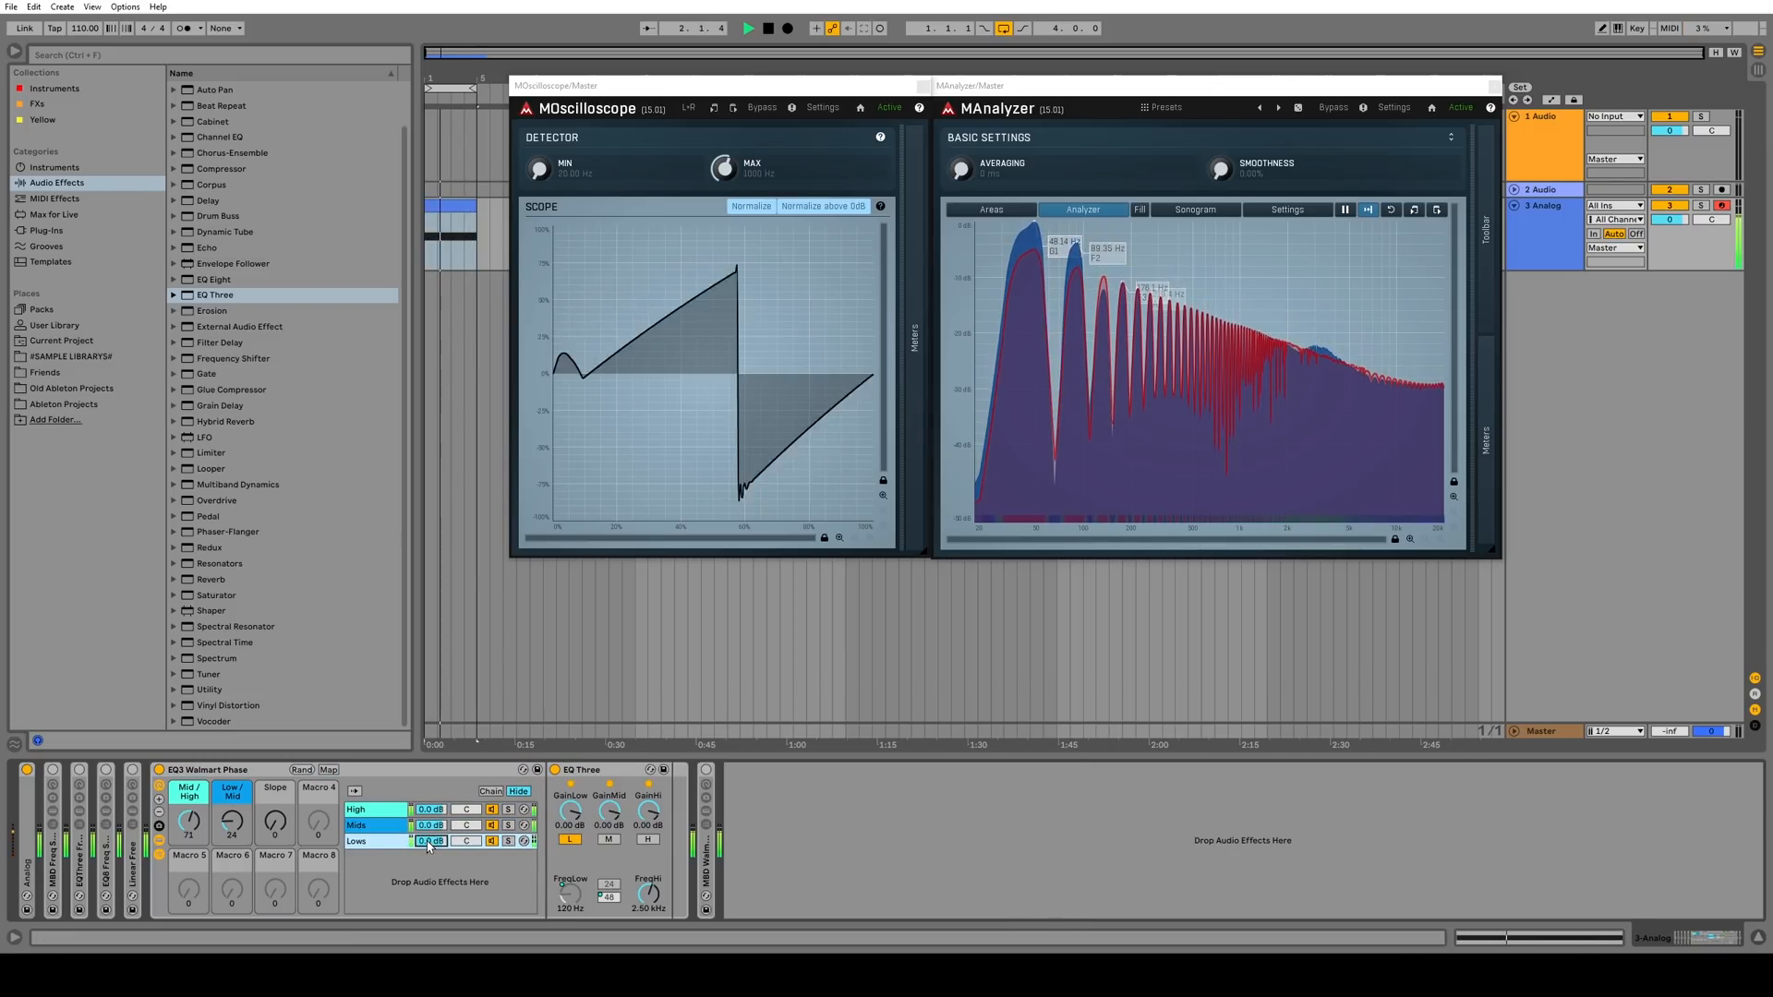
Drop the Lows and Mids chains to -inf one at a time, resetting each to 0 dB, and show the Lows chain's devices
left_click_drag(428, 845, 427, 969)
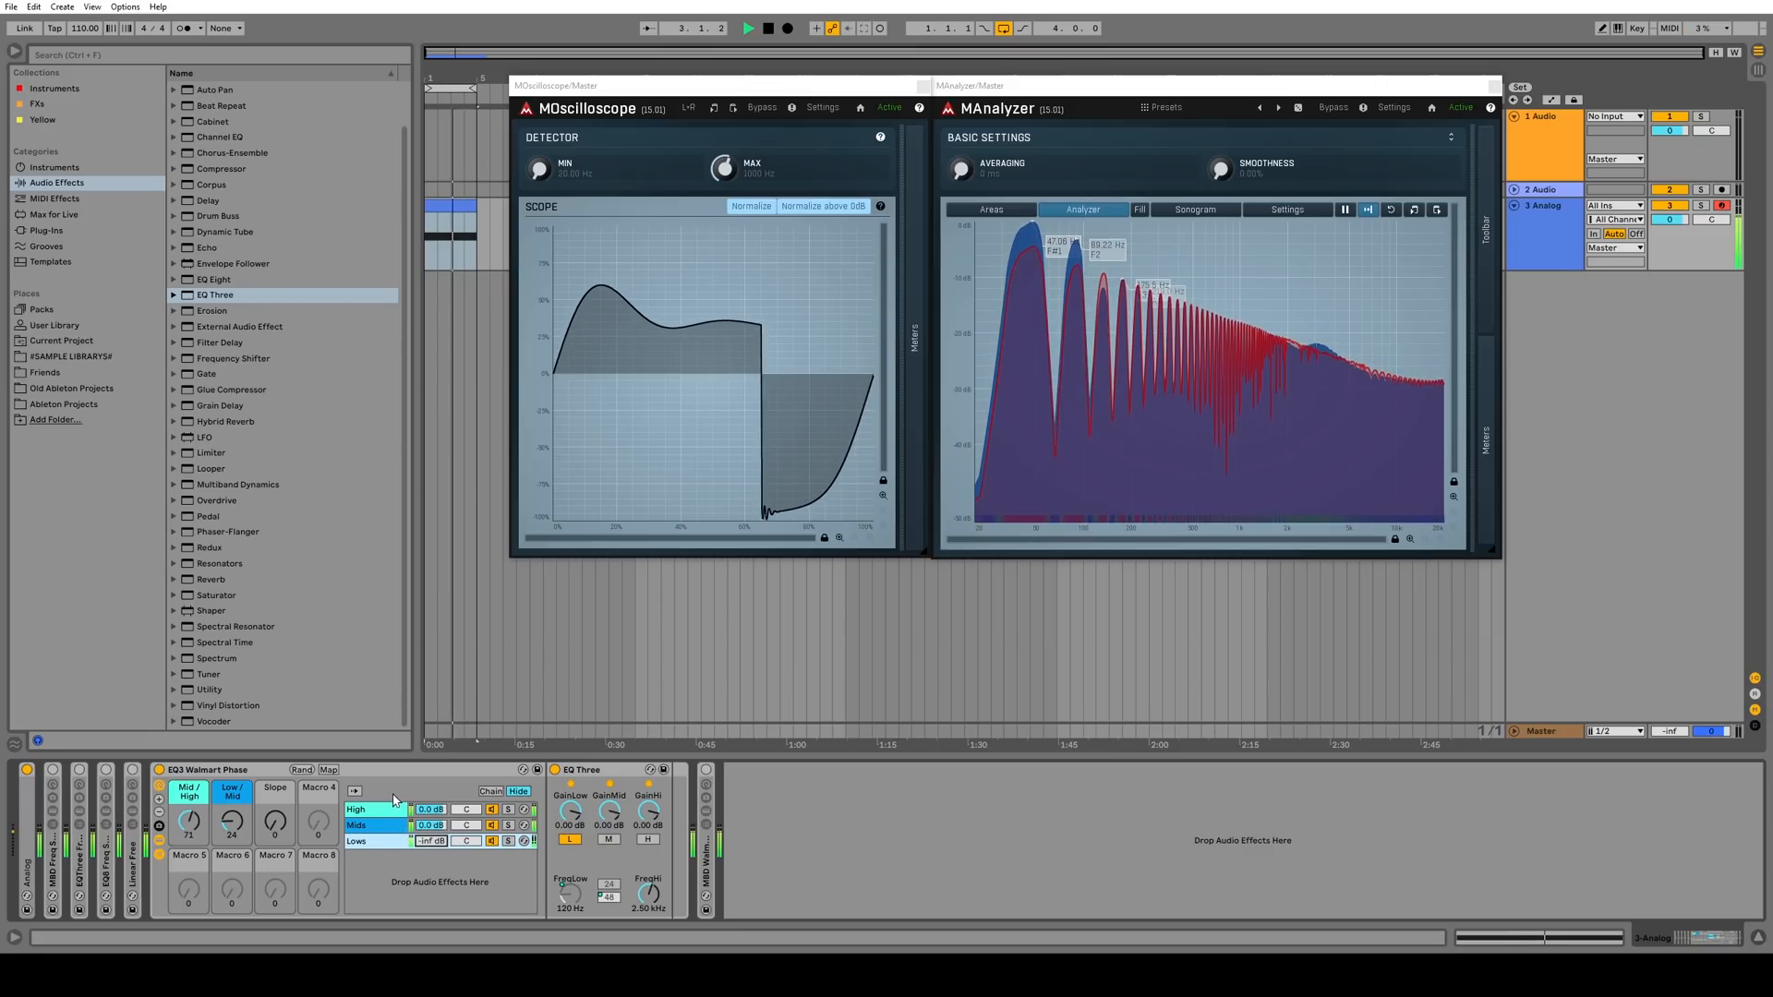
double_click(431, 842)
left_click_drag(431, 827, 431, 951)
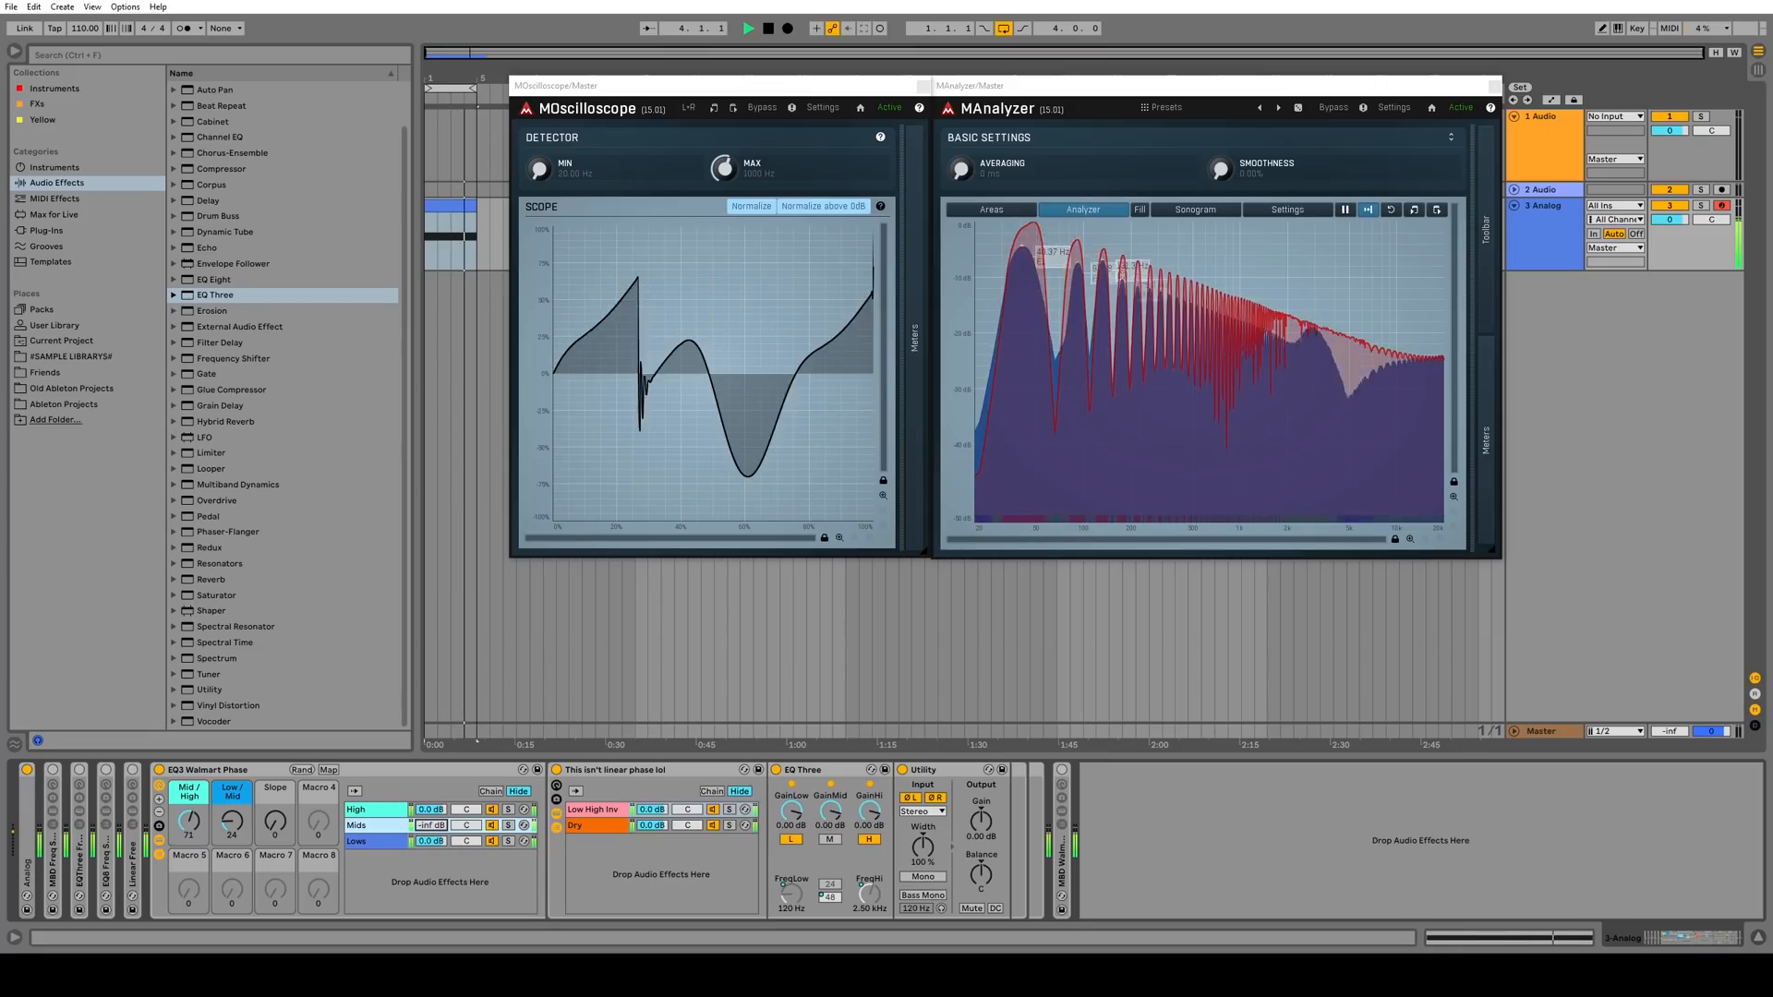
left_click_drag(432, 826, 431, 822)
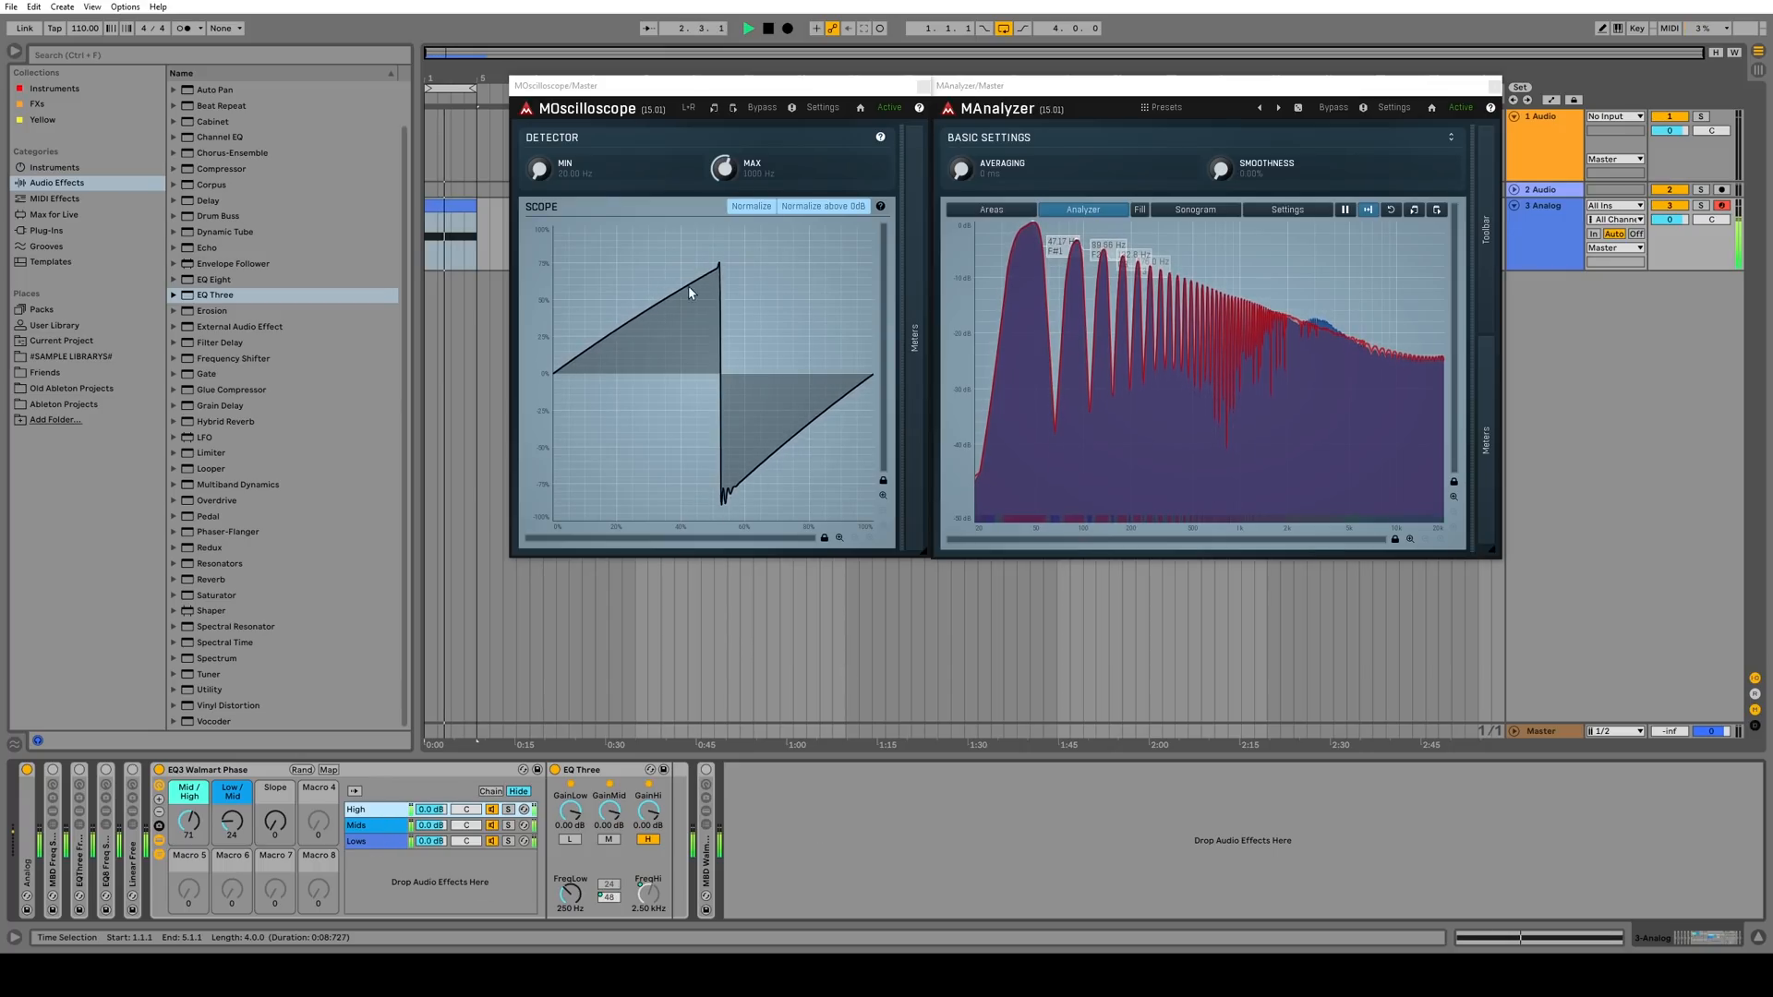
left_click(421, 825)
left_click(415, 839)
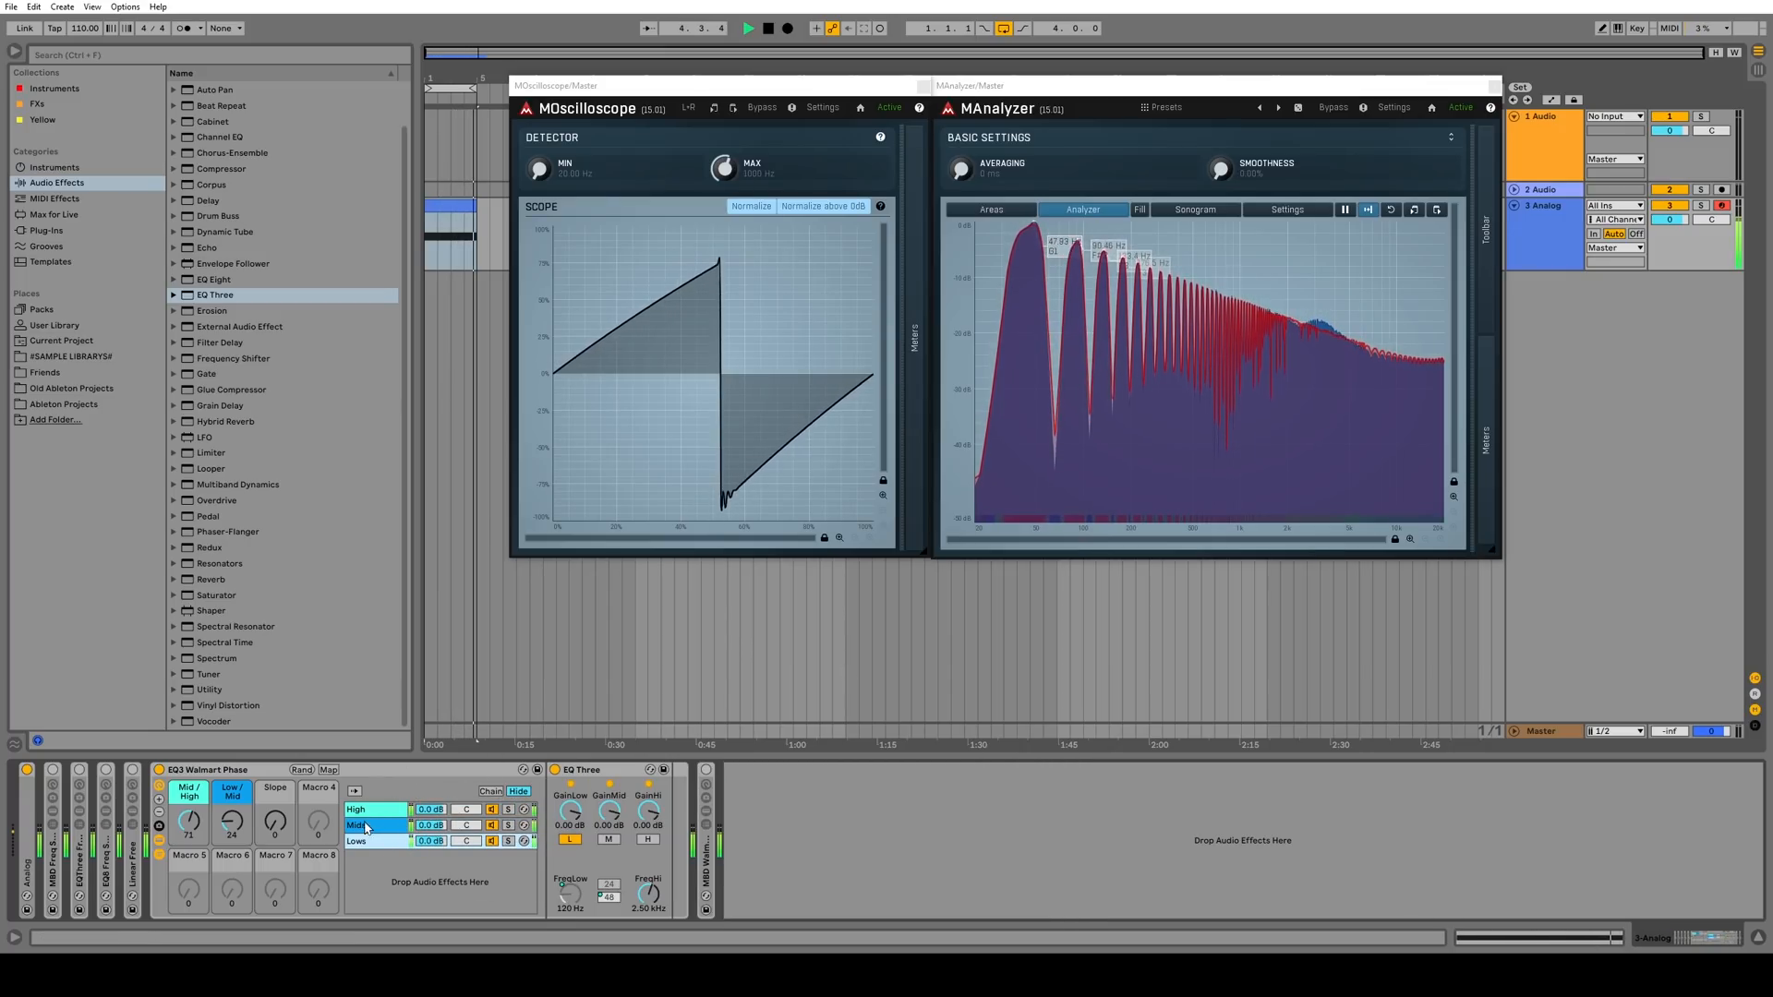
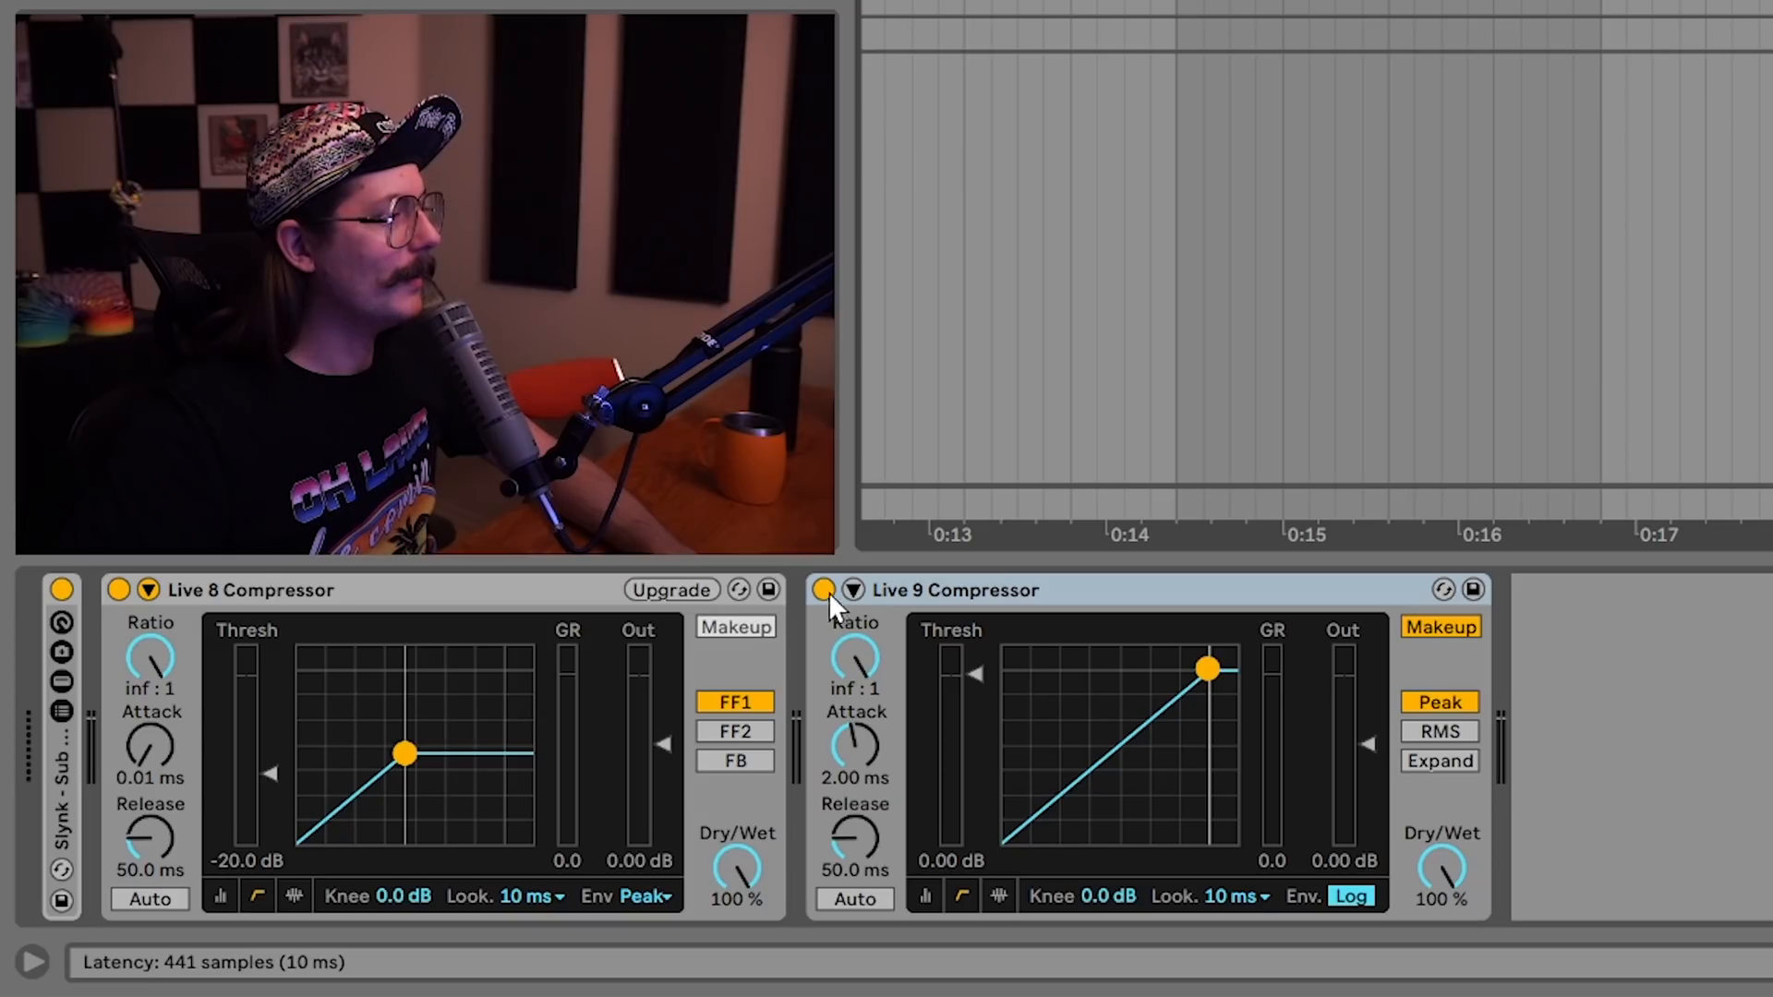
Turn off Live 9 Compressor and unfold the sidechain section of Live 8 Compressor
left_click(503, 600)
left_click(961, 597)
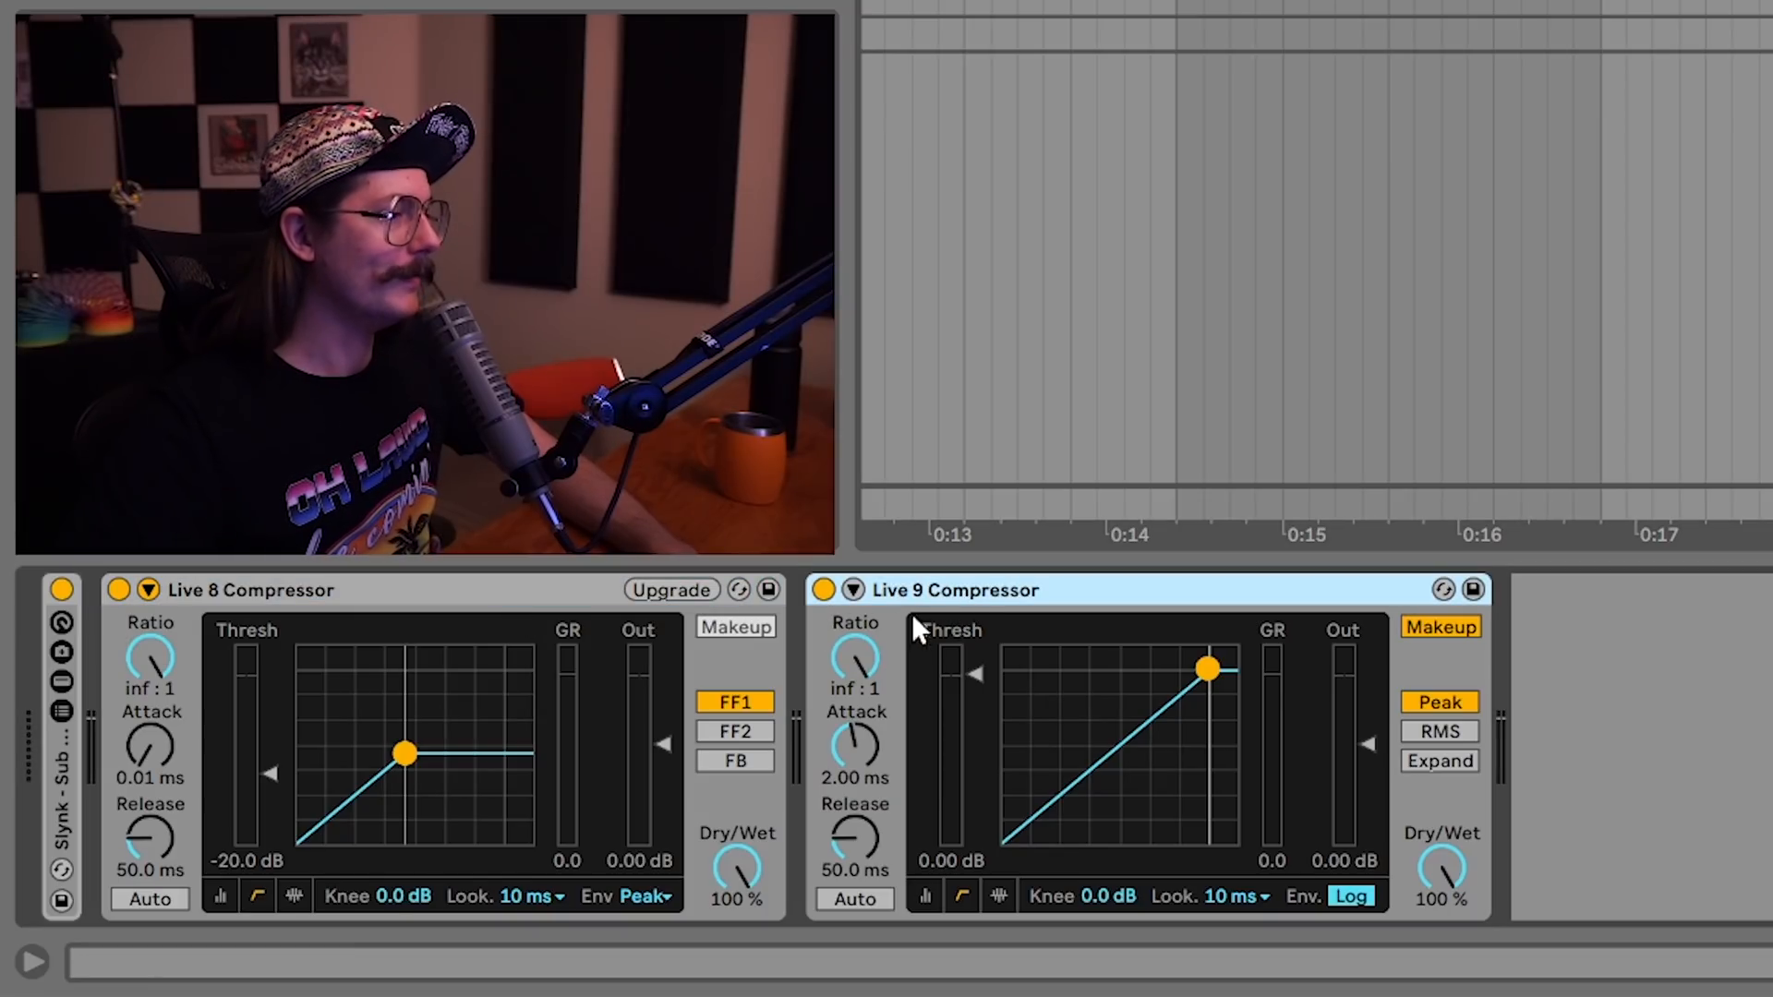
left_click(824, 590)
left_click(397, 597)
left_click(148, 590)
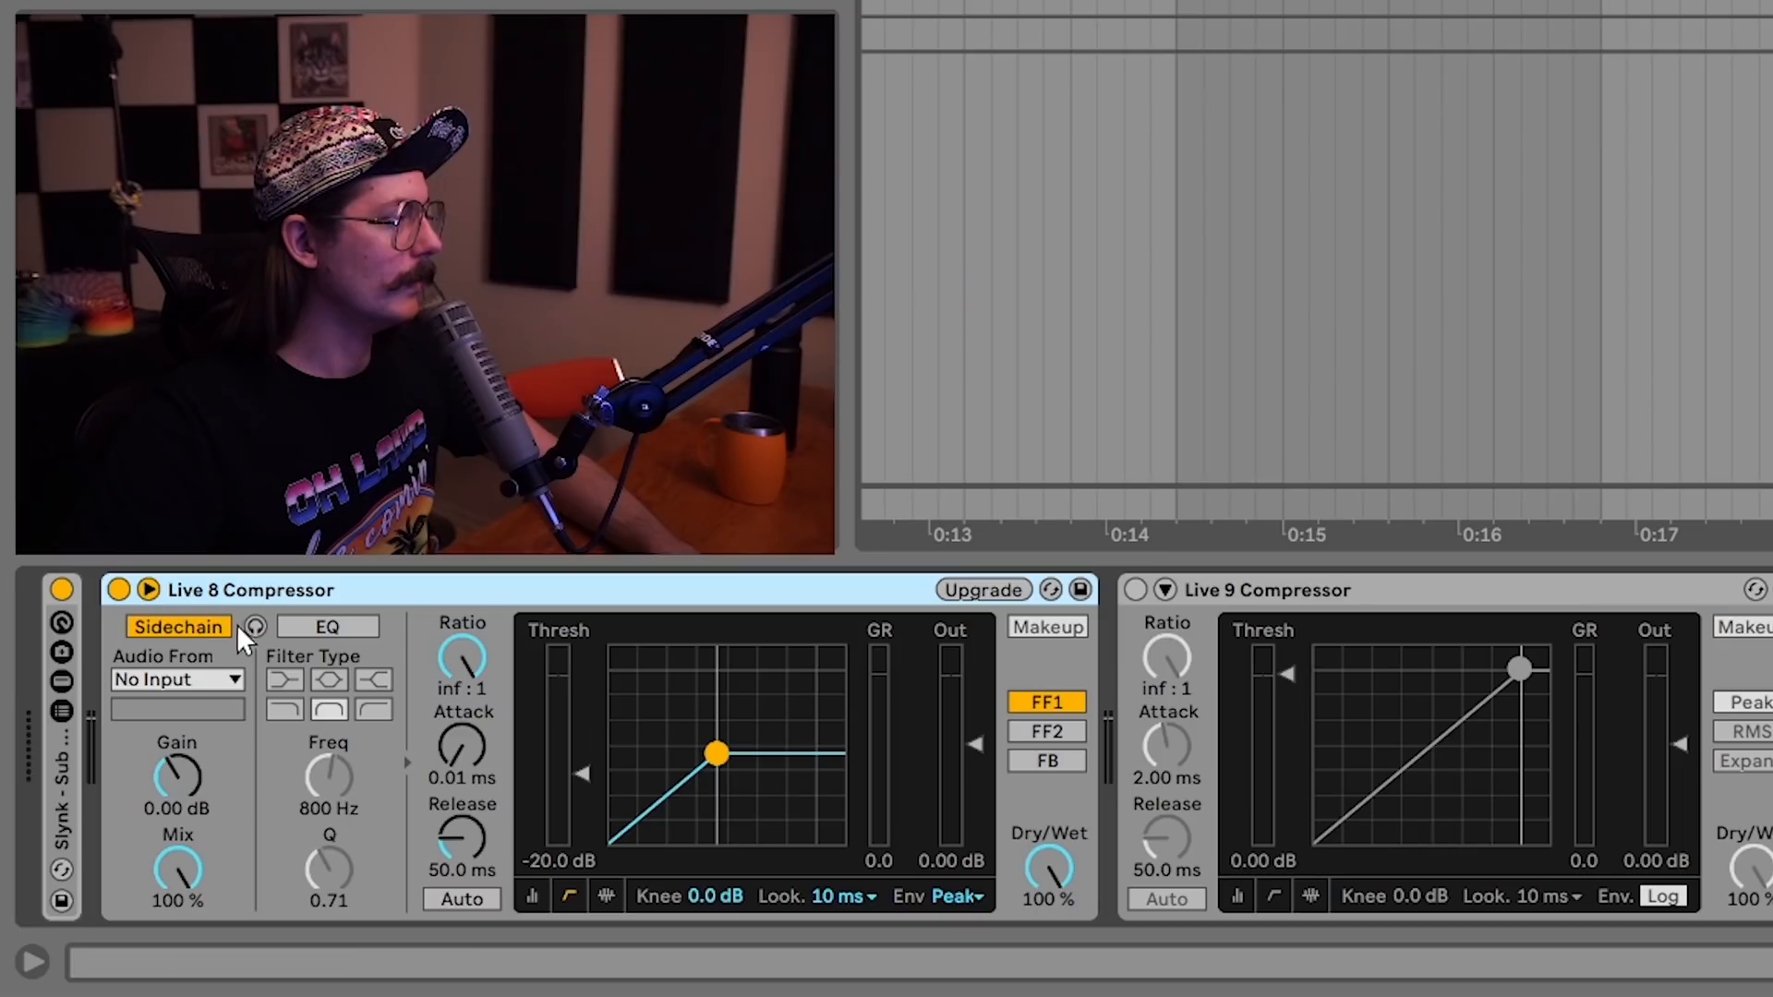
Feed Live 8 Compressor's sidechain from Drums, Post FX, and enable its sidechain EQ and sidechain listen
left_click(188, 679)
left_click(204, 701)
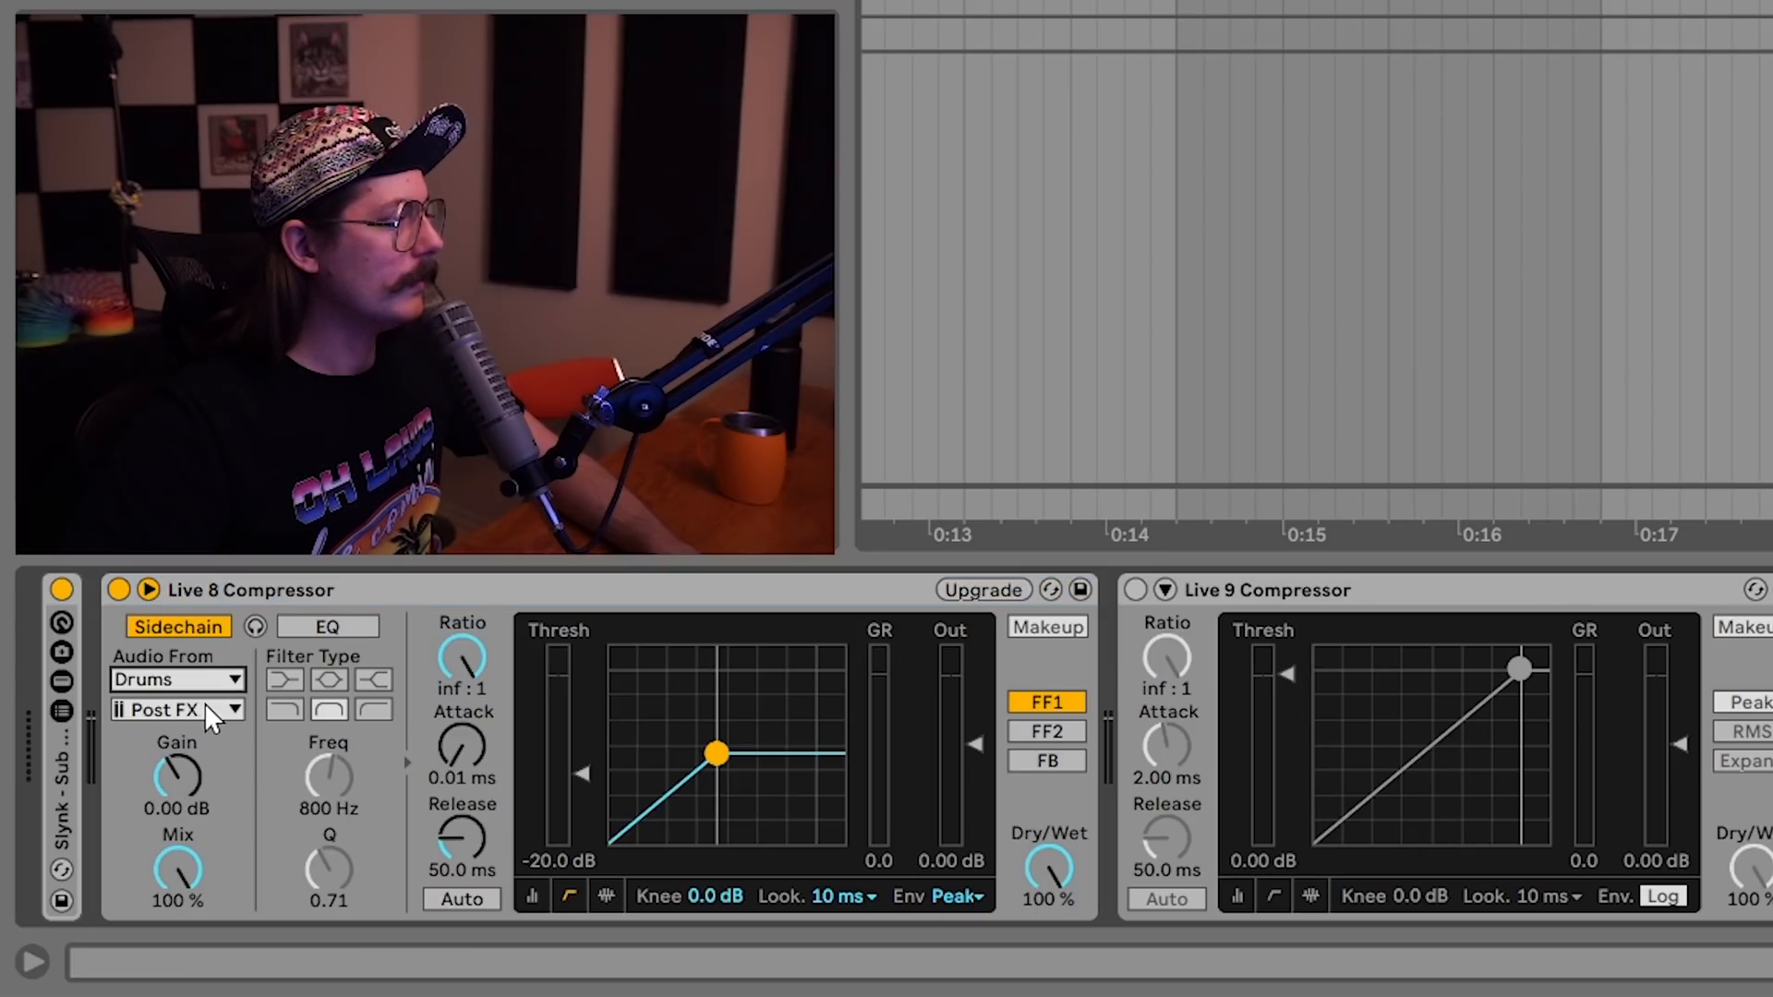
left_click(314, 626)
left_click(255, 627)
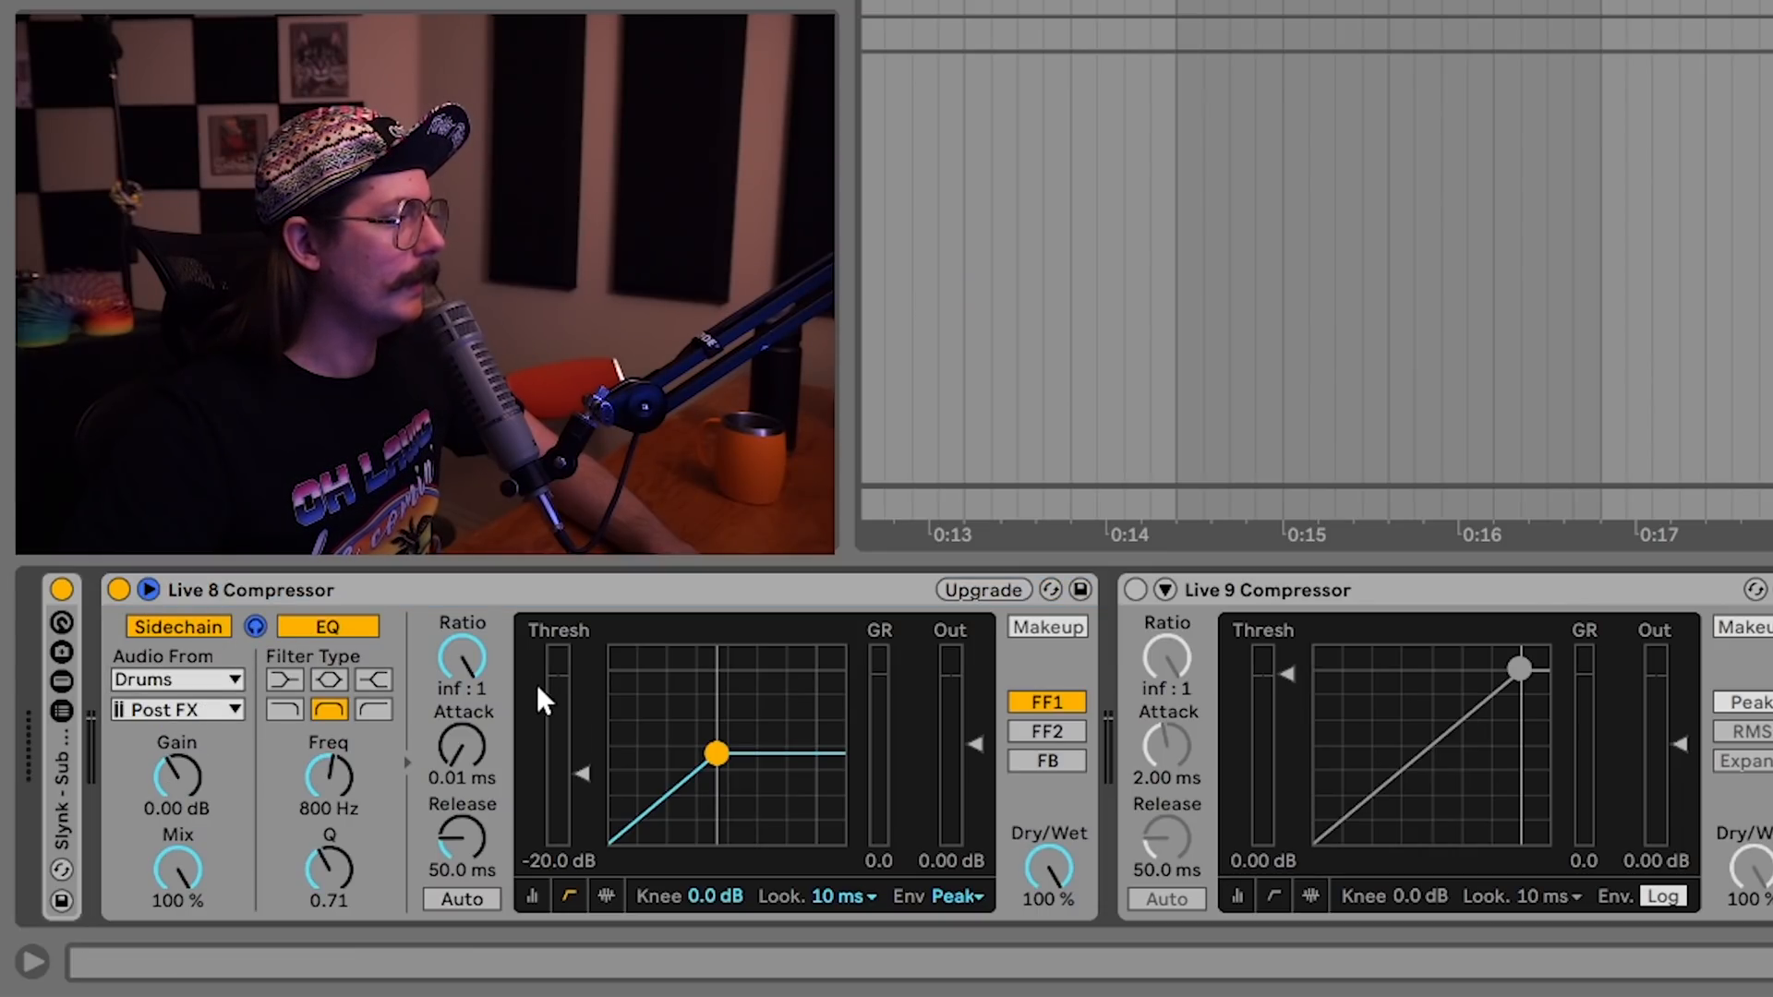
Lower Live 8 Compressor's threshold to -inf dB and briefly play the section from bar 9
left_click_drag(594, 760, 594, 840)
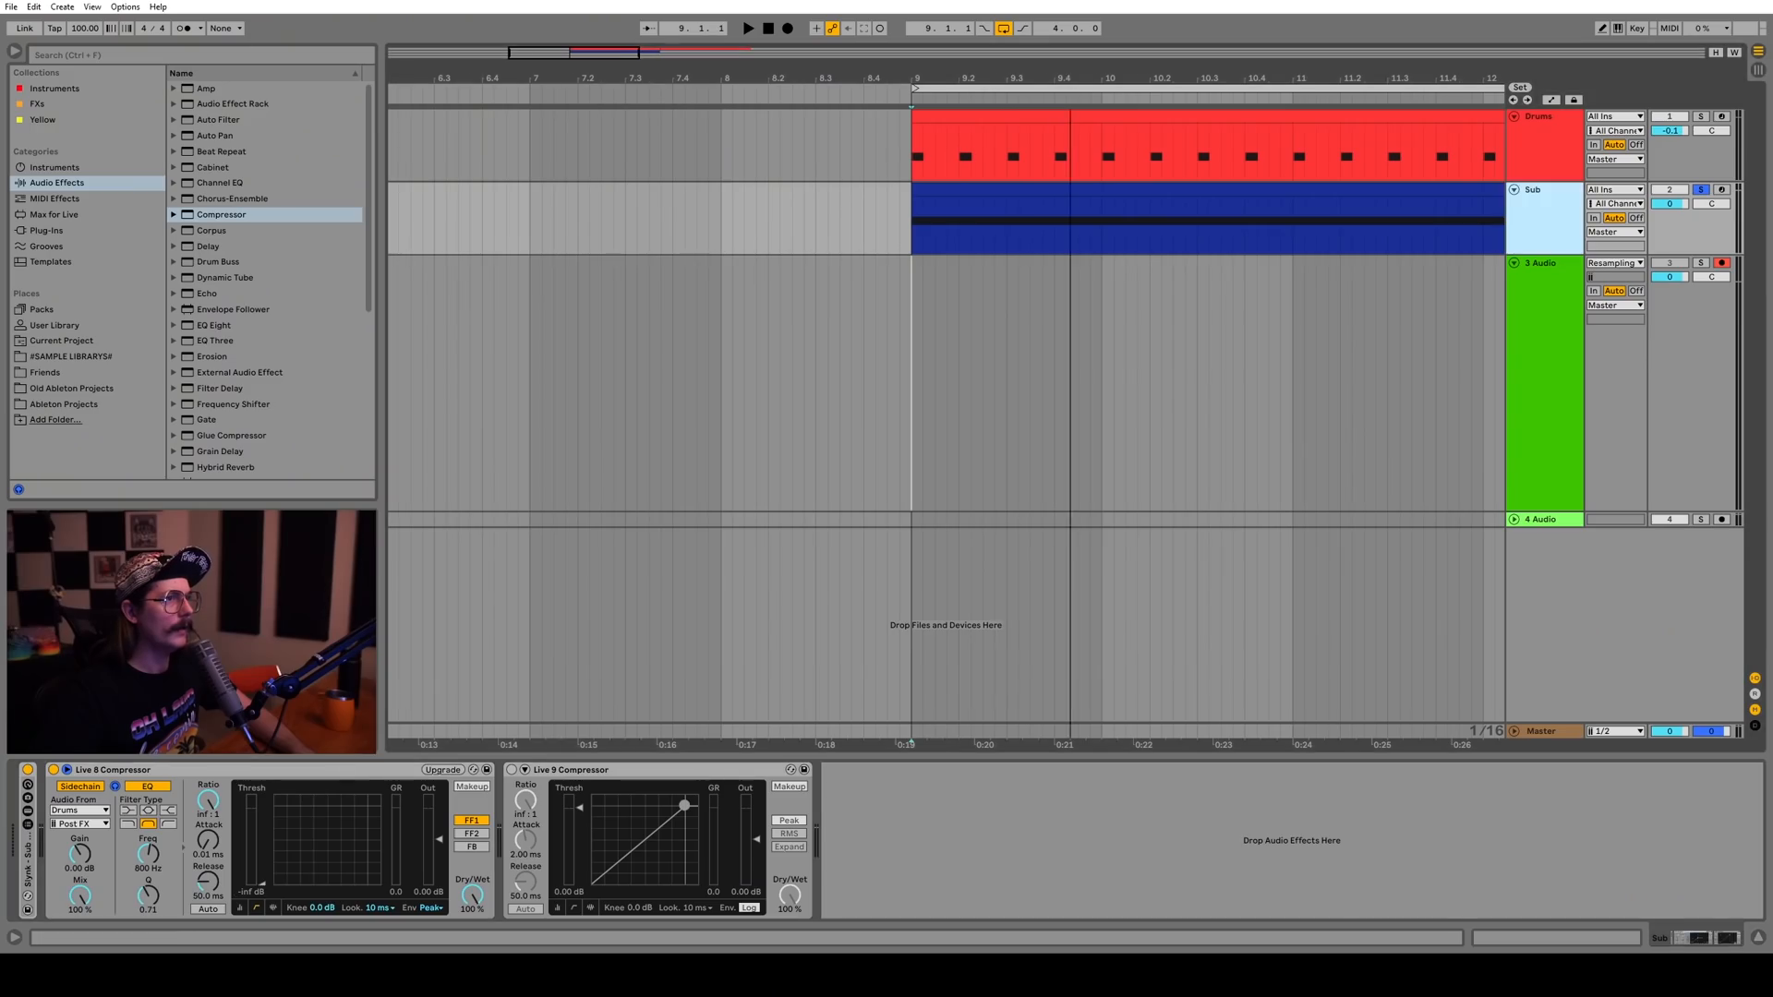
left_click_drag(1001, 79, 698, 78)
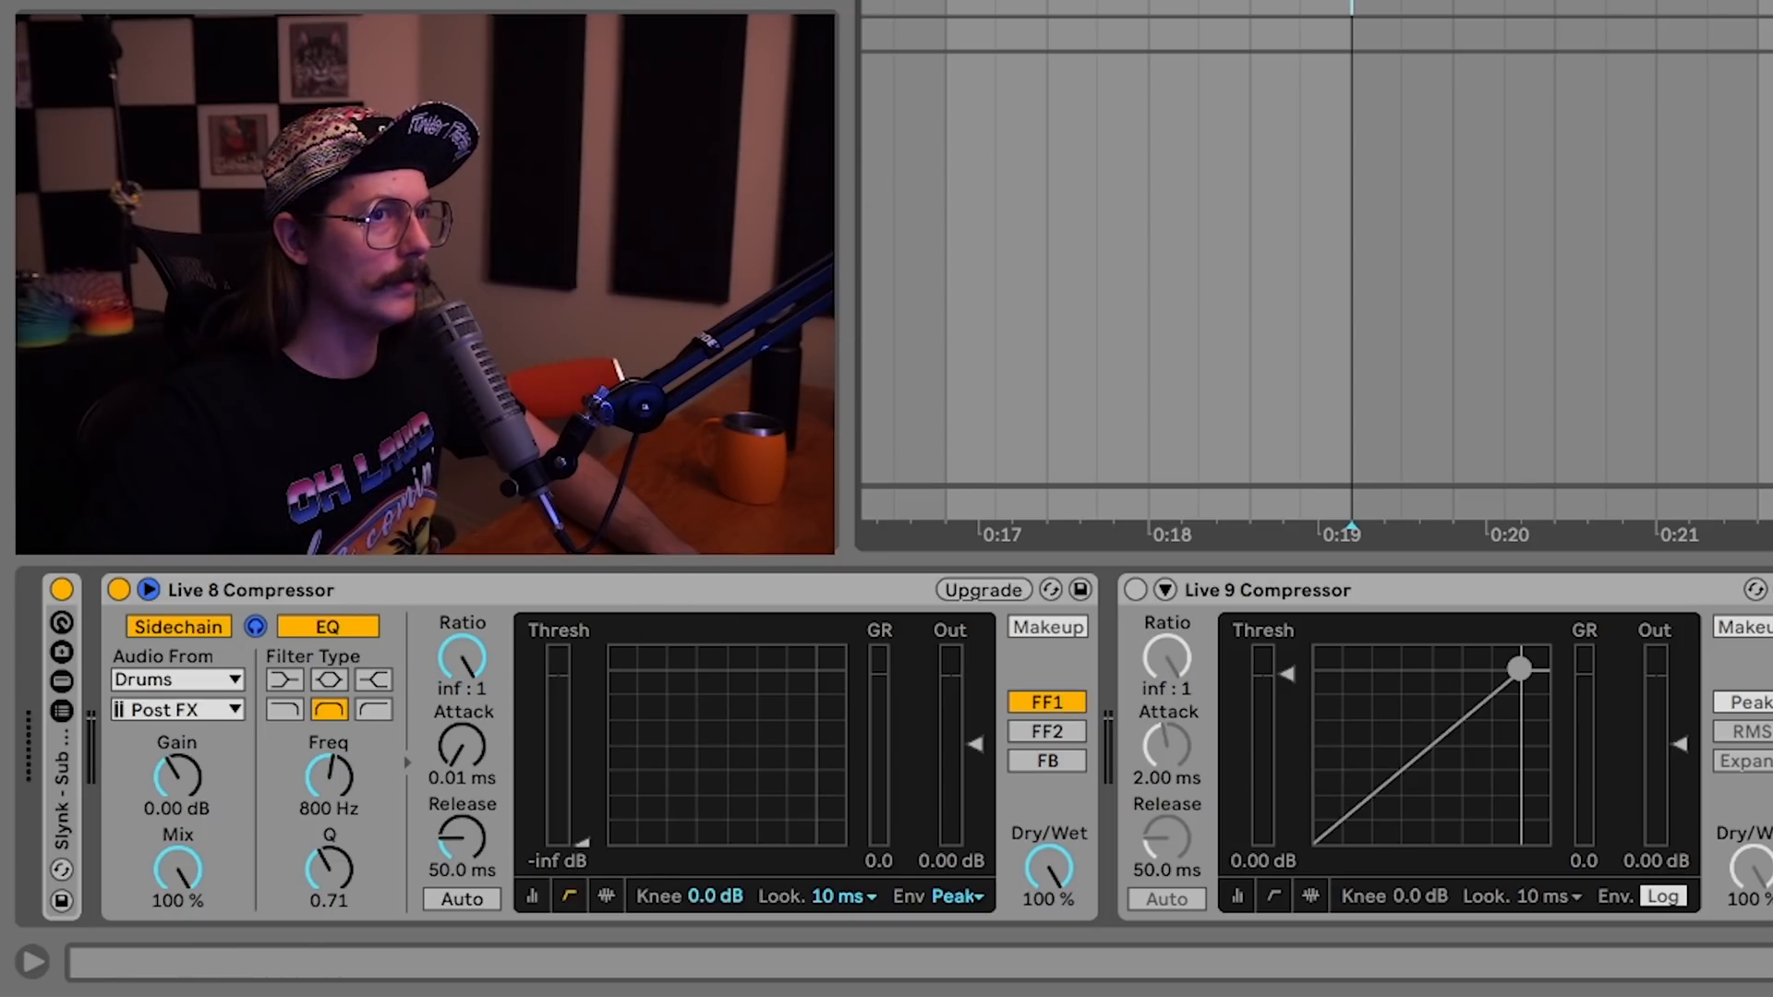
key("space")
key("space")
Set the sidechain EQ to a high-pass filter at 15.0 kHz with a Q of 12.0 and play it back
left_click_drag(336, 779, 335, 741)
left_click(374, 709)
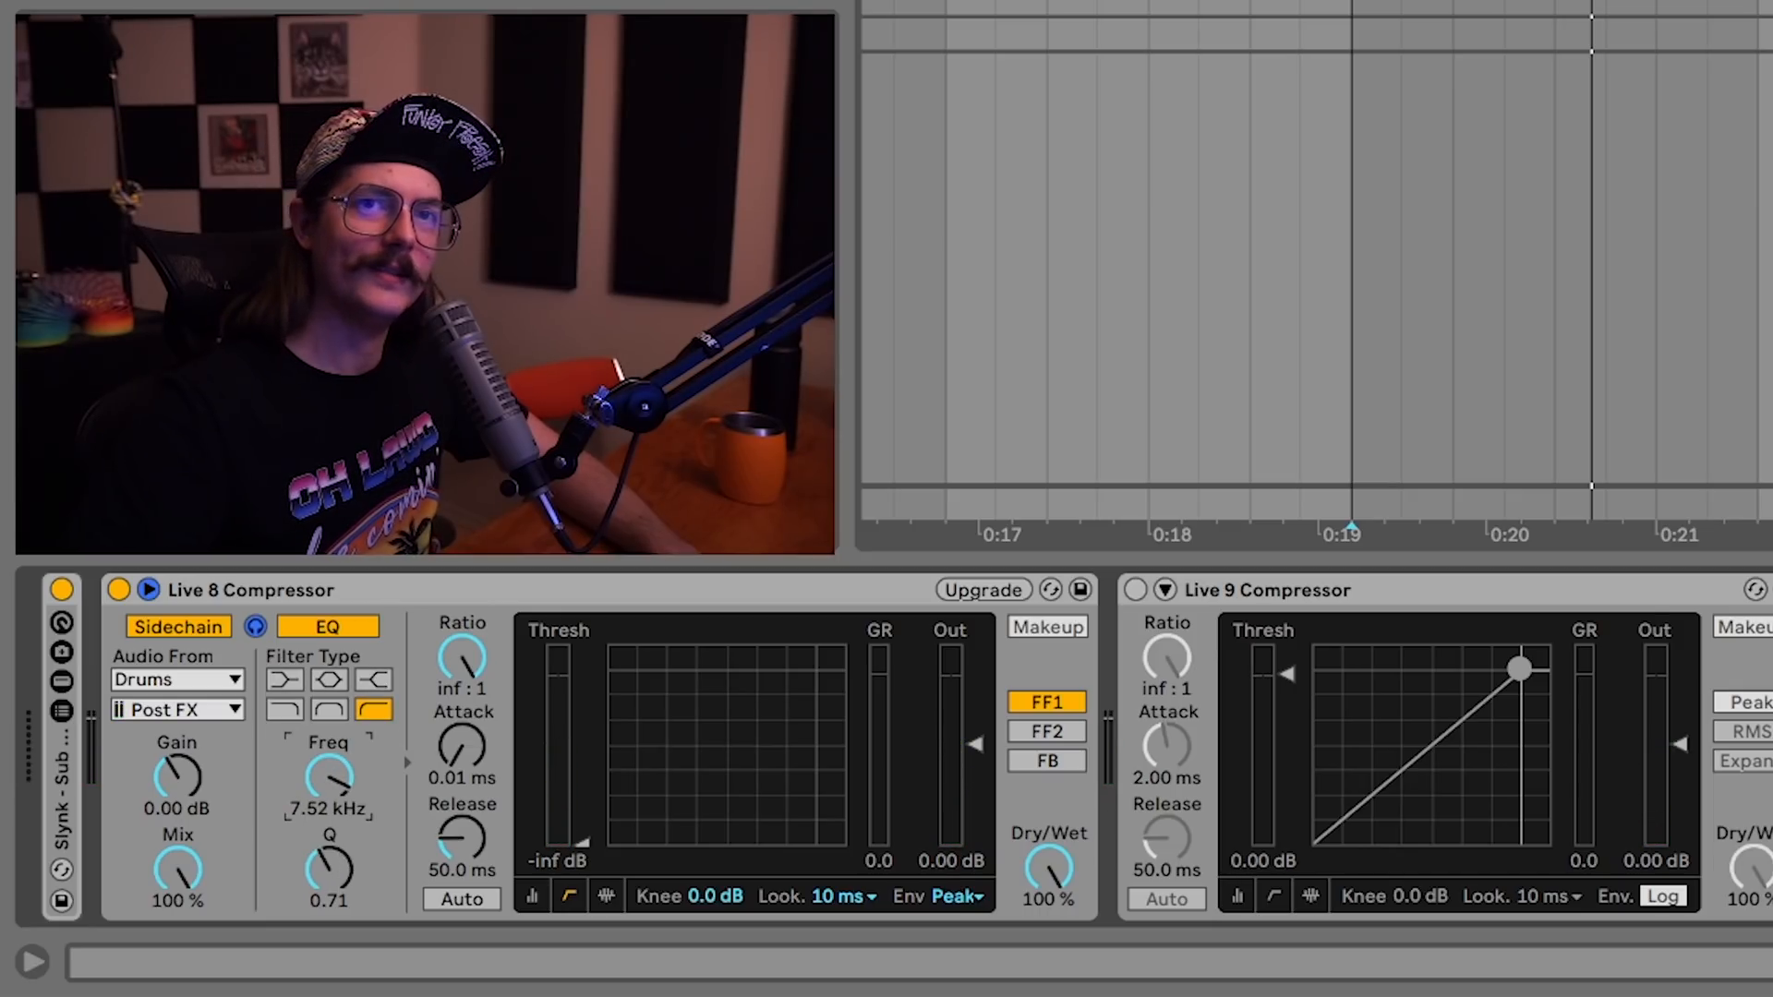
key("space")
left_click_drag(330, 848, 330, 743)
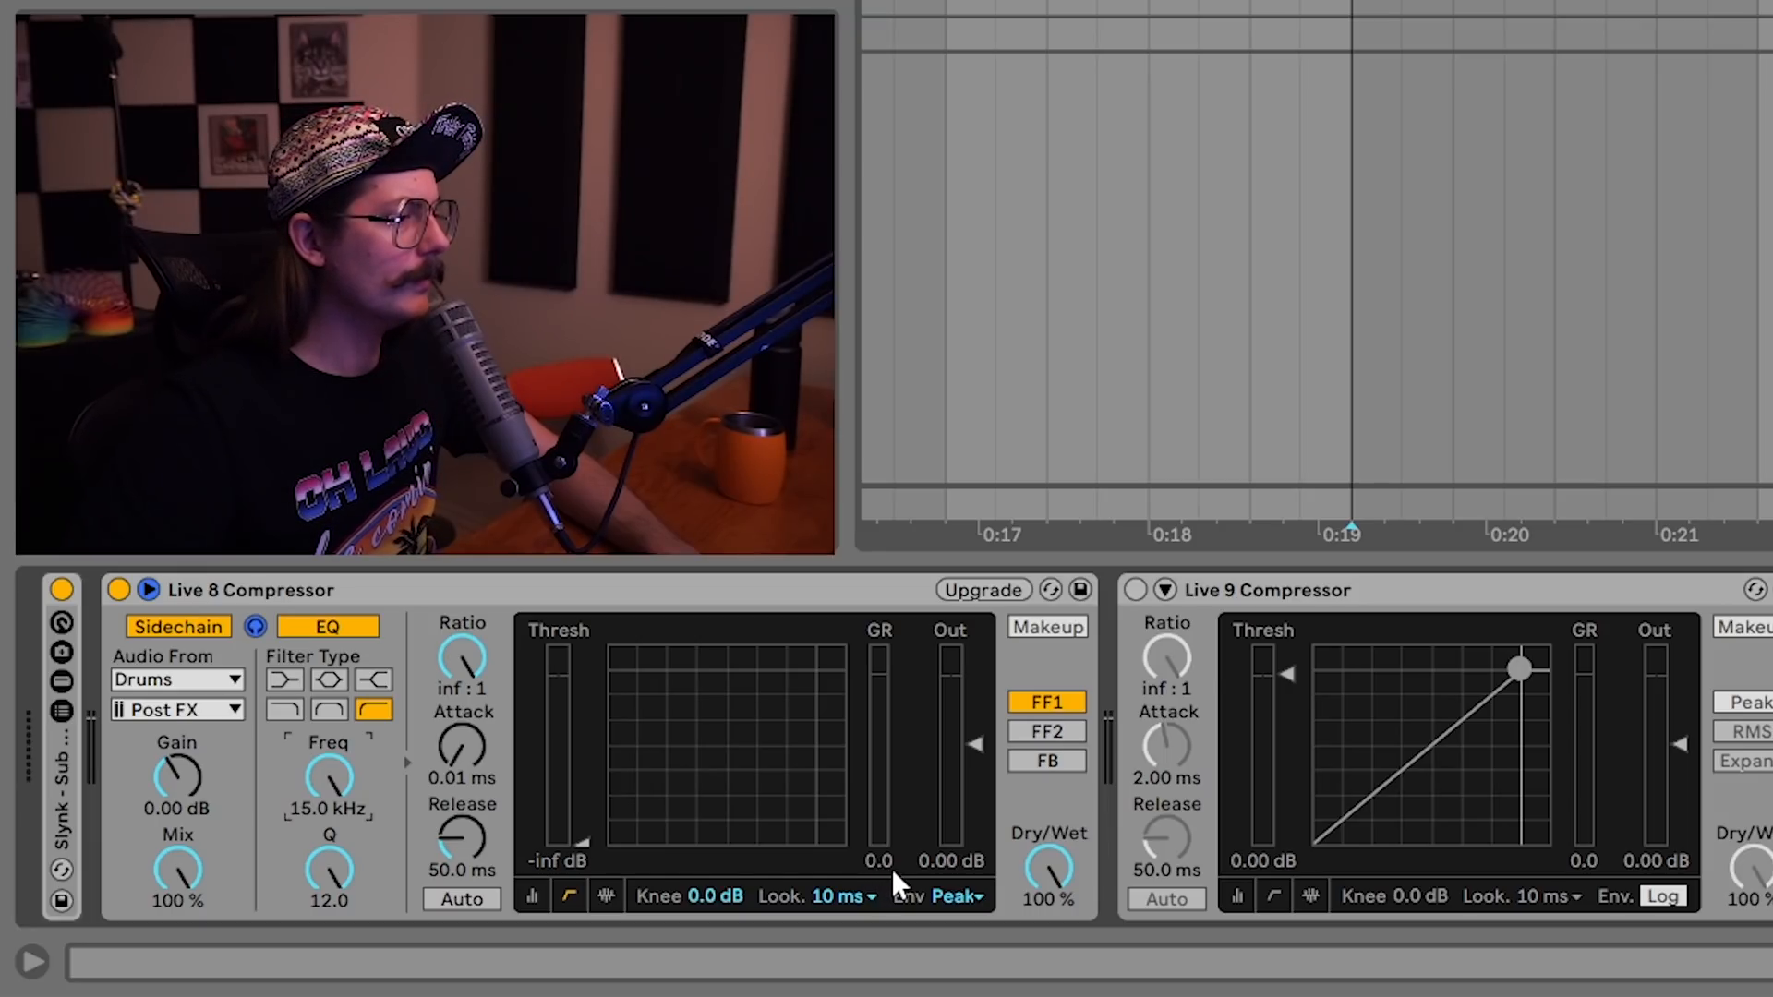
key("space")
key("space")
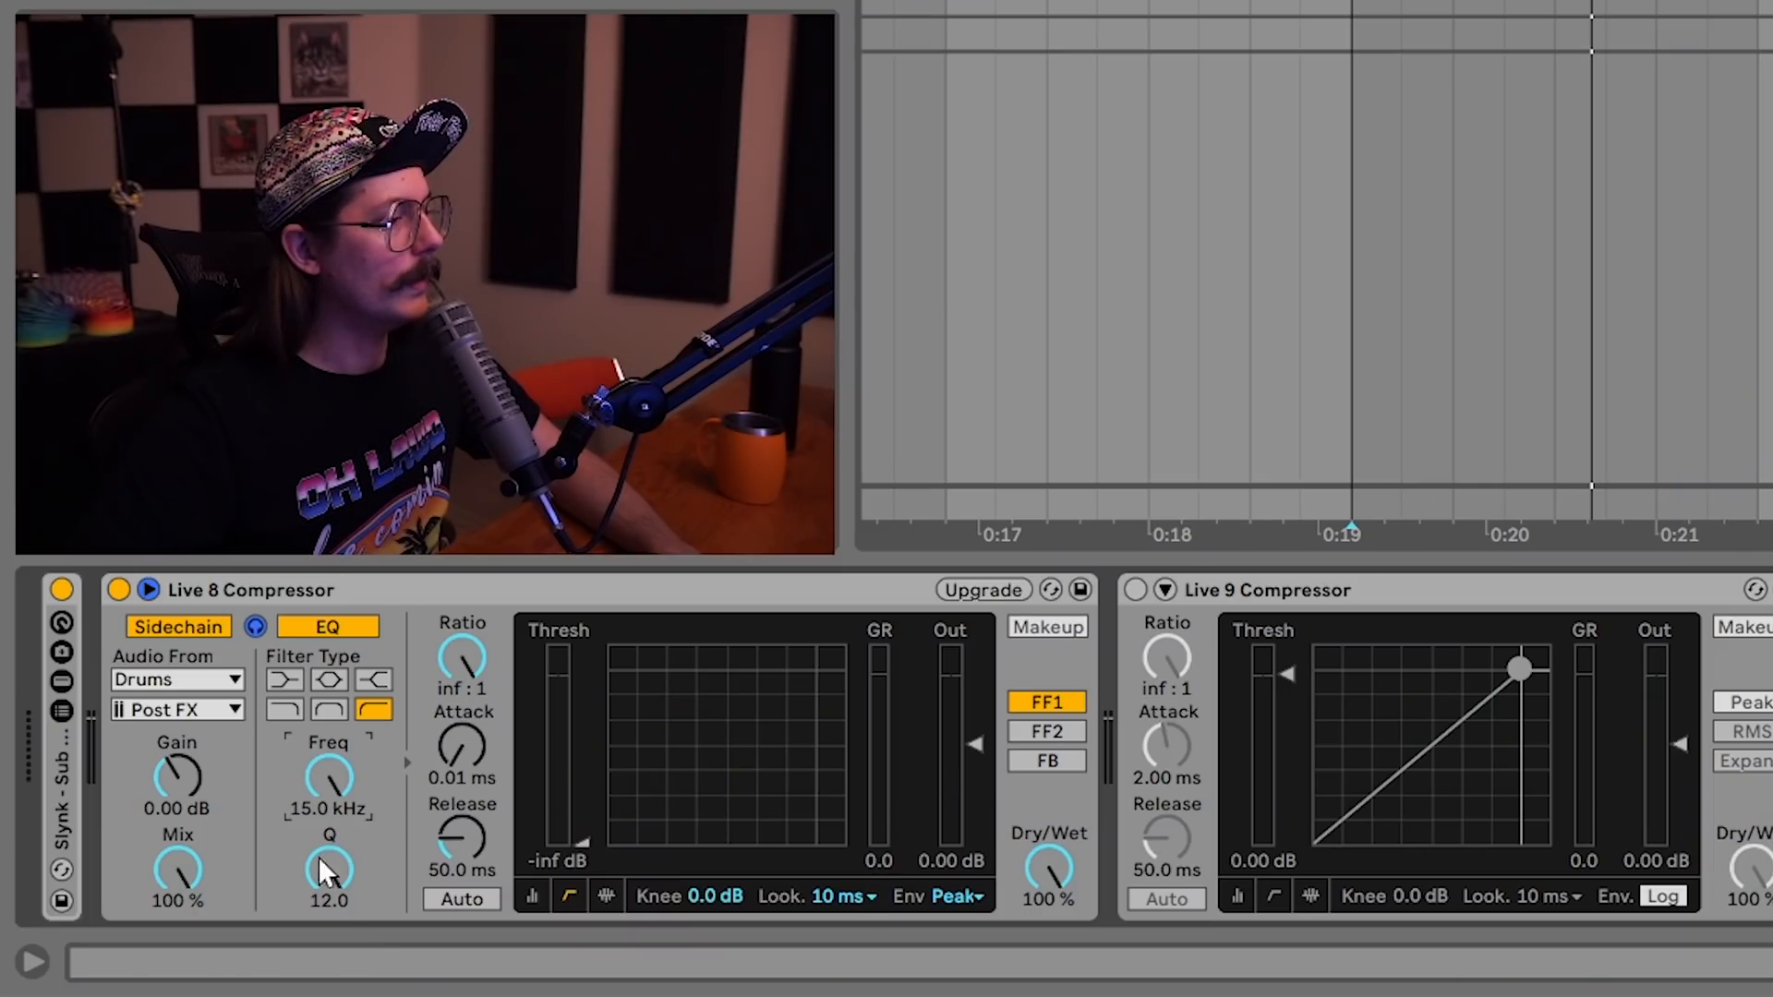
Try a Q of 0.35 on the sidechain filter during playback and return it to 12.0
left_click(328, 877)
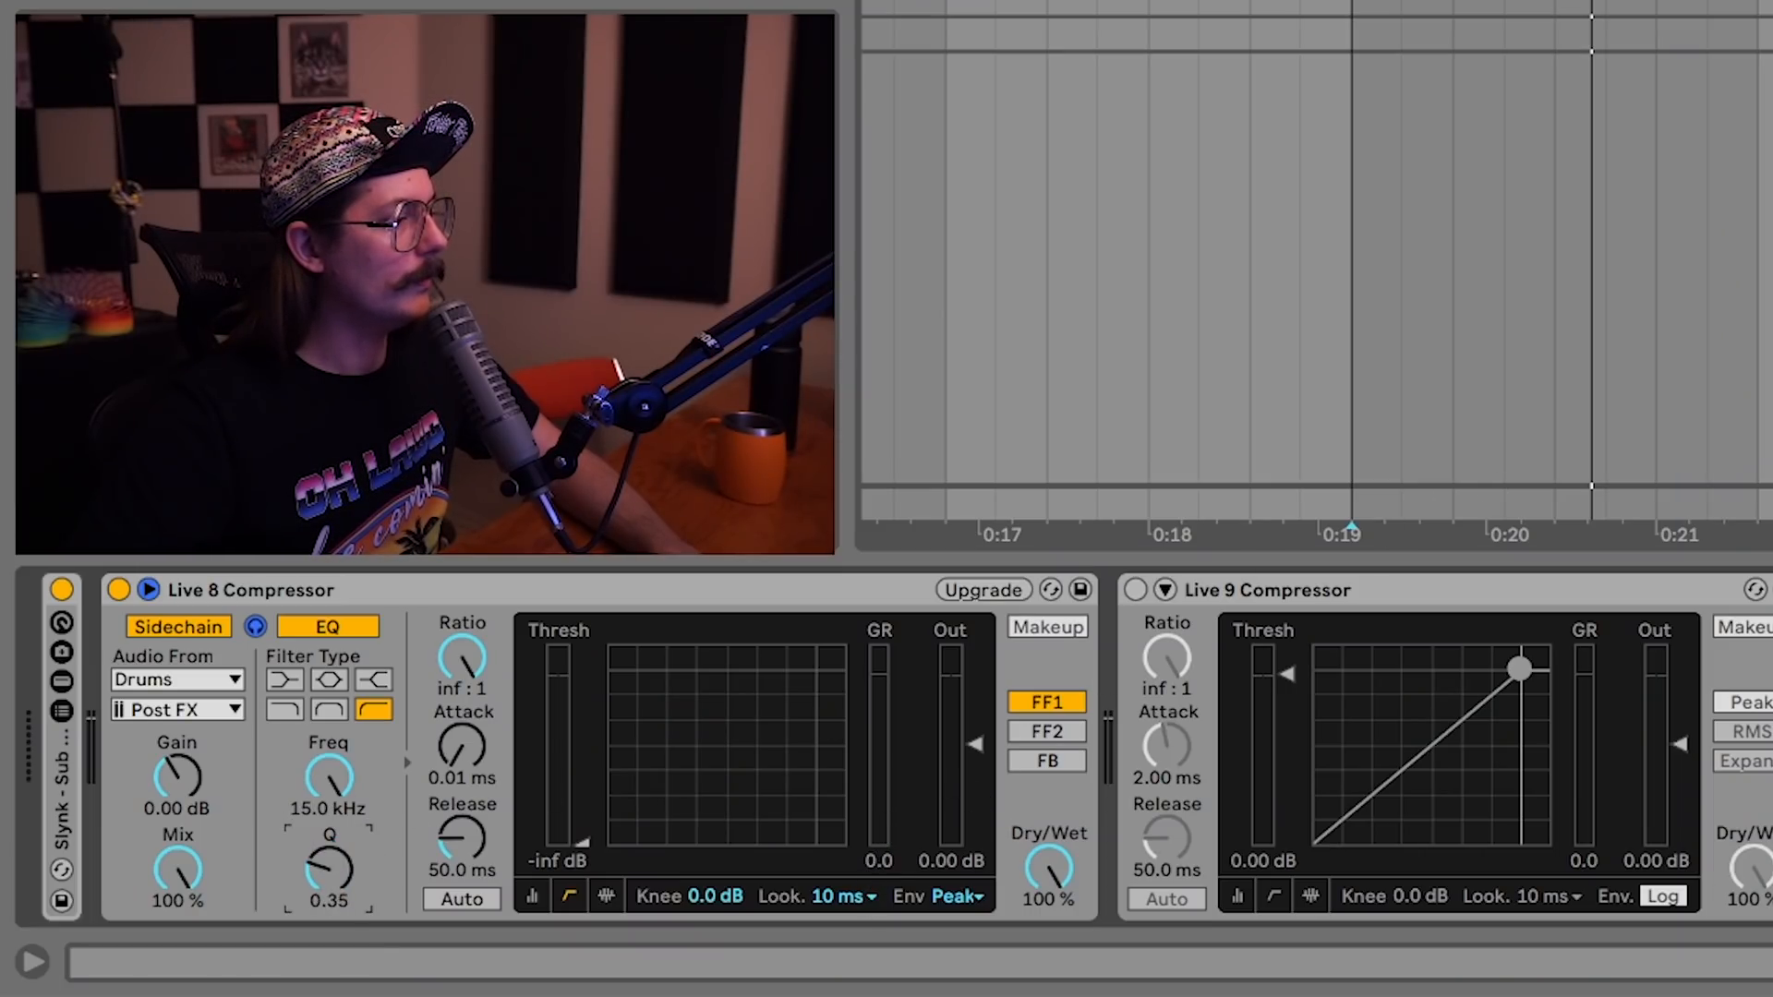
key("space")
mouse_move(331, 876)
left_mouse_down()
mouse_move(331, 979)
mouse_move(330, 874)
left_mouse_up()
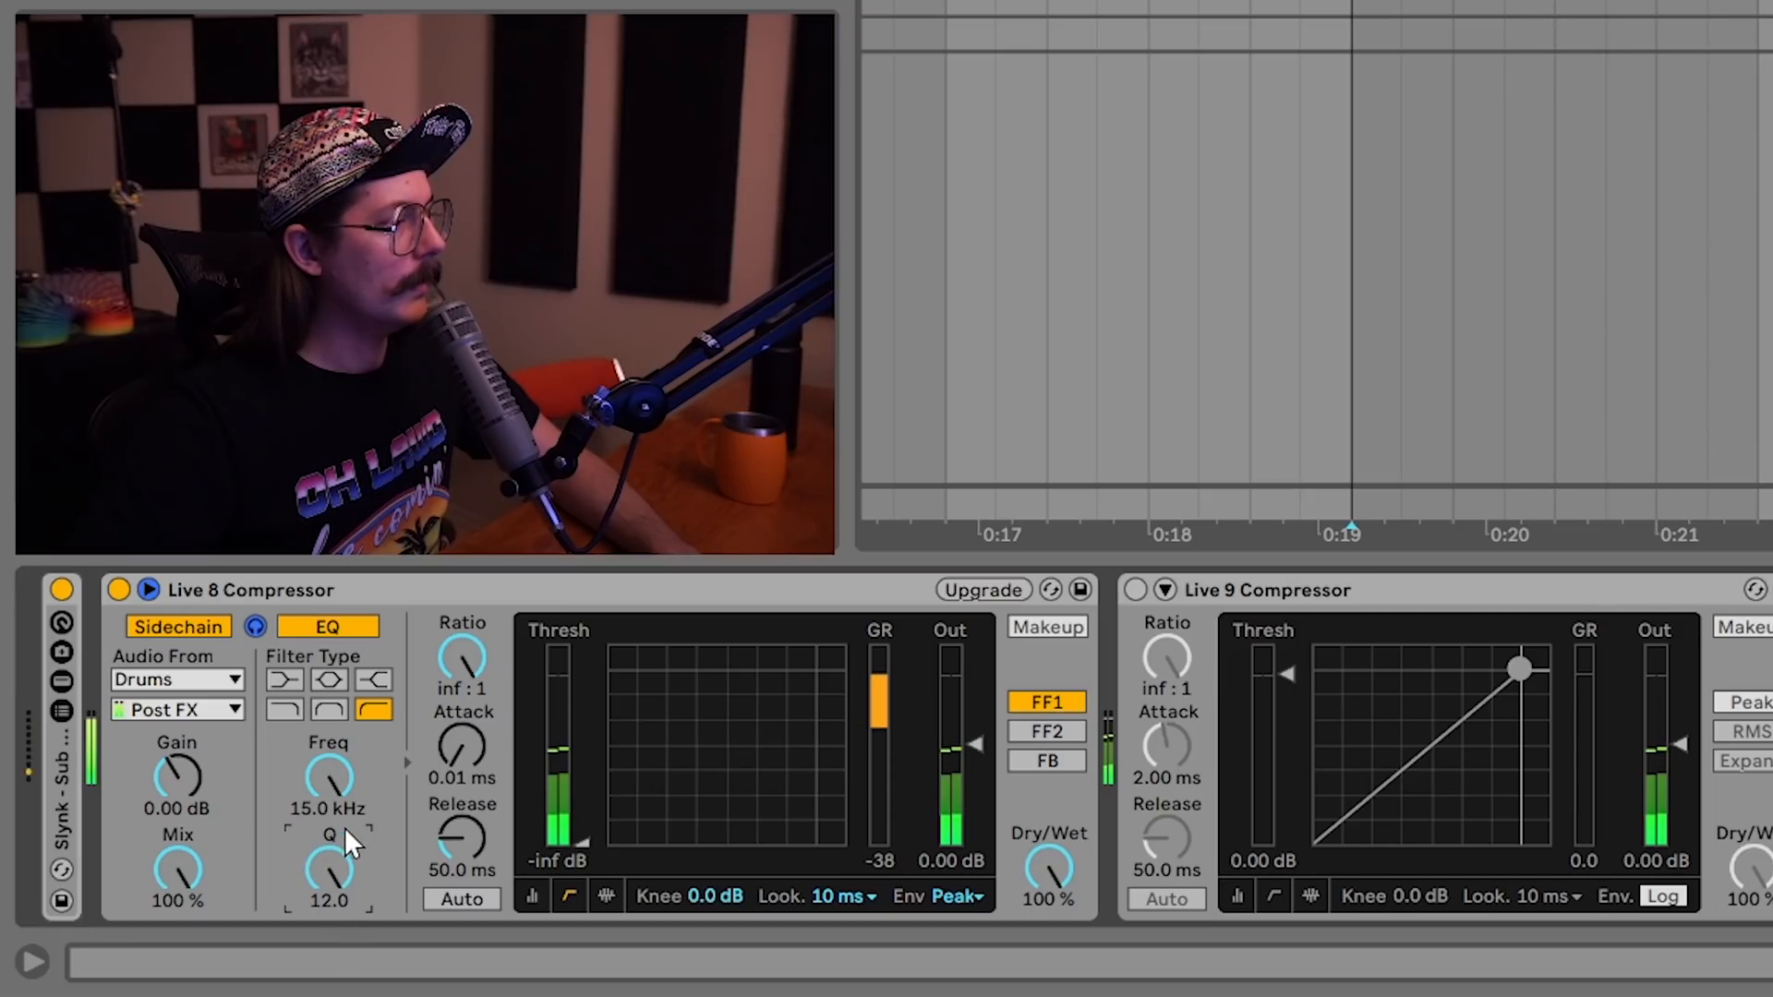
key("space")
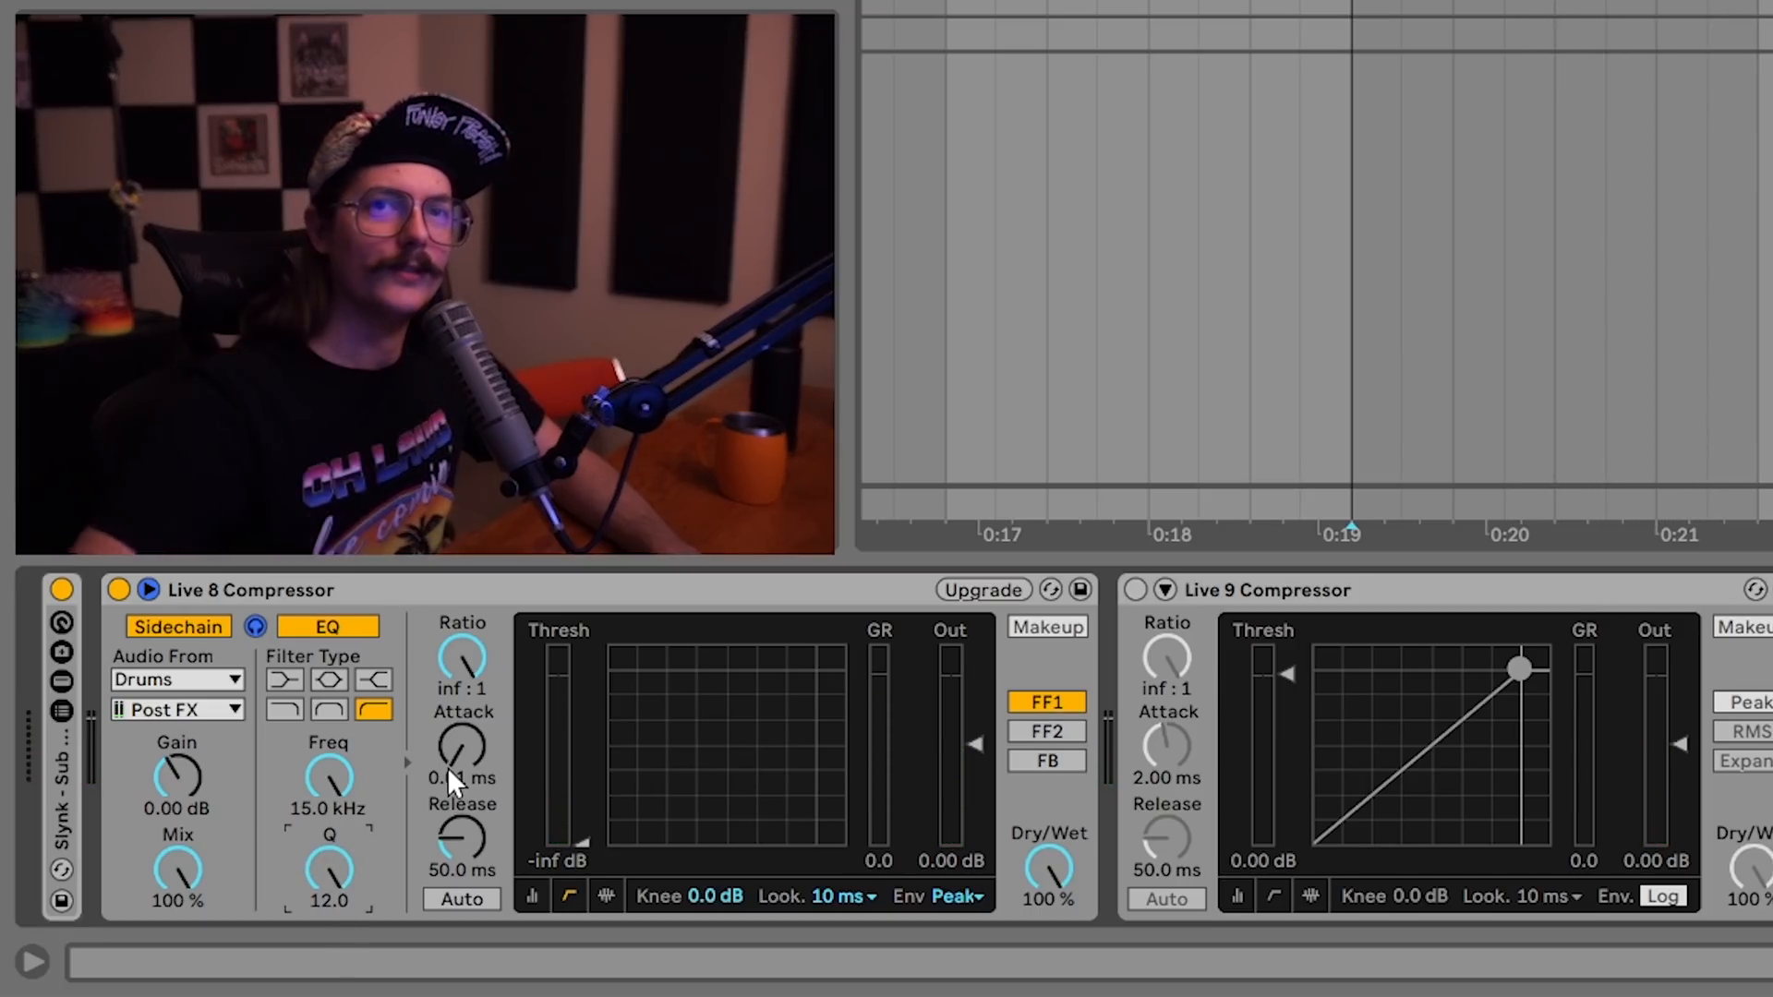
Swap the drum rack's kick from the OLIVER_linn sample to Kick 2 x64 and play it through Live 8 Compressor's sidechain
left_click(1769, 8)
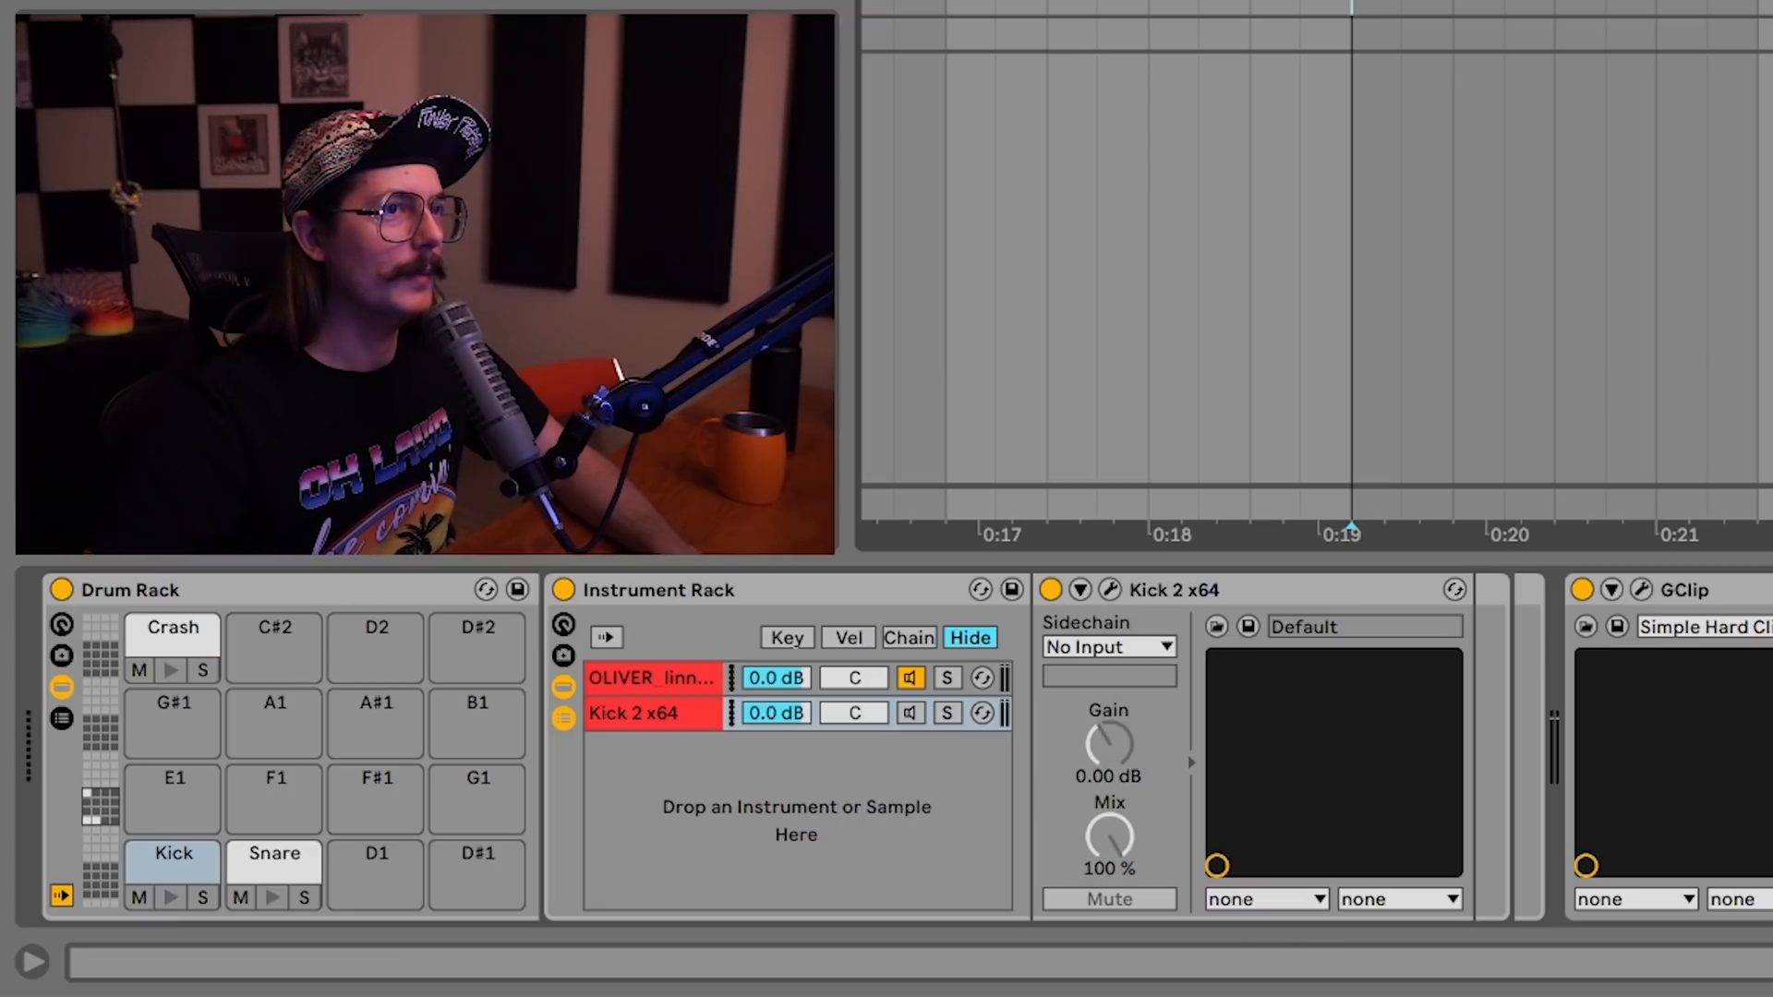
left_click(910, 713)
left_click(907, 678)
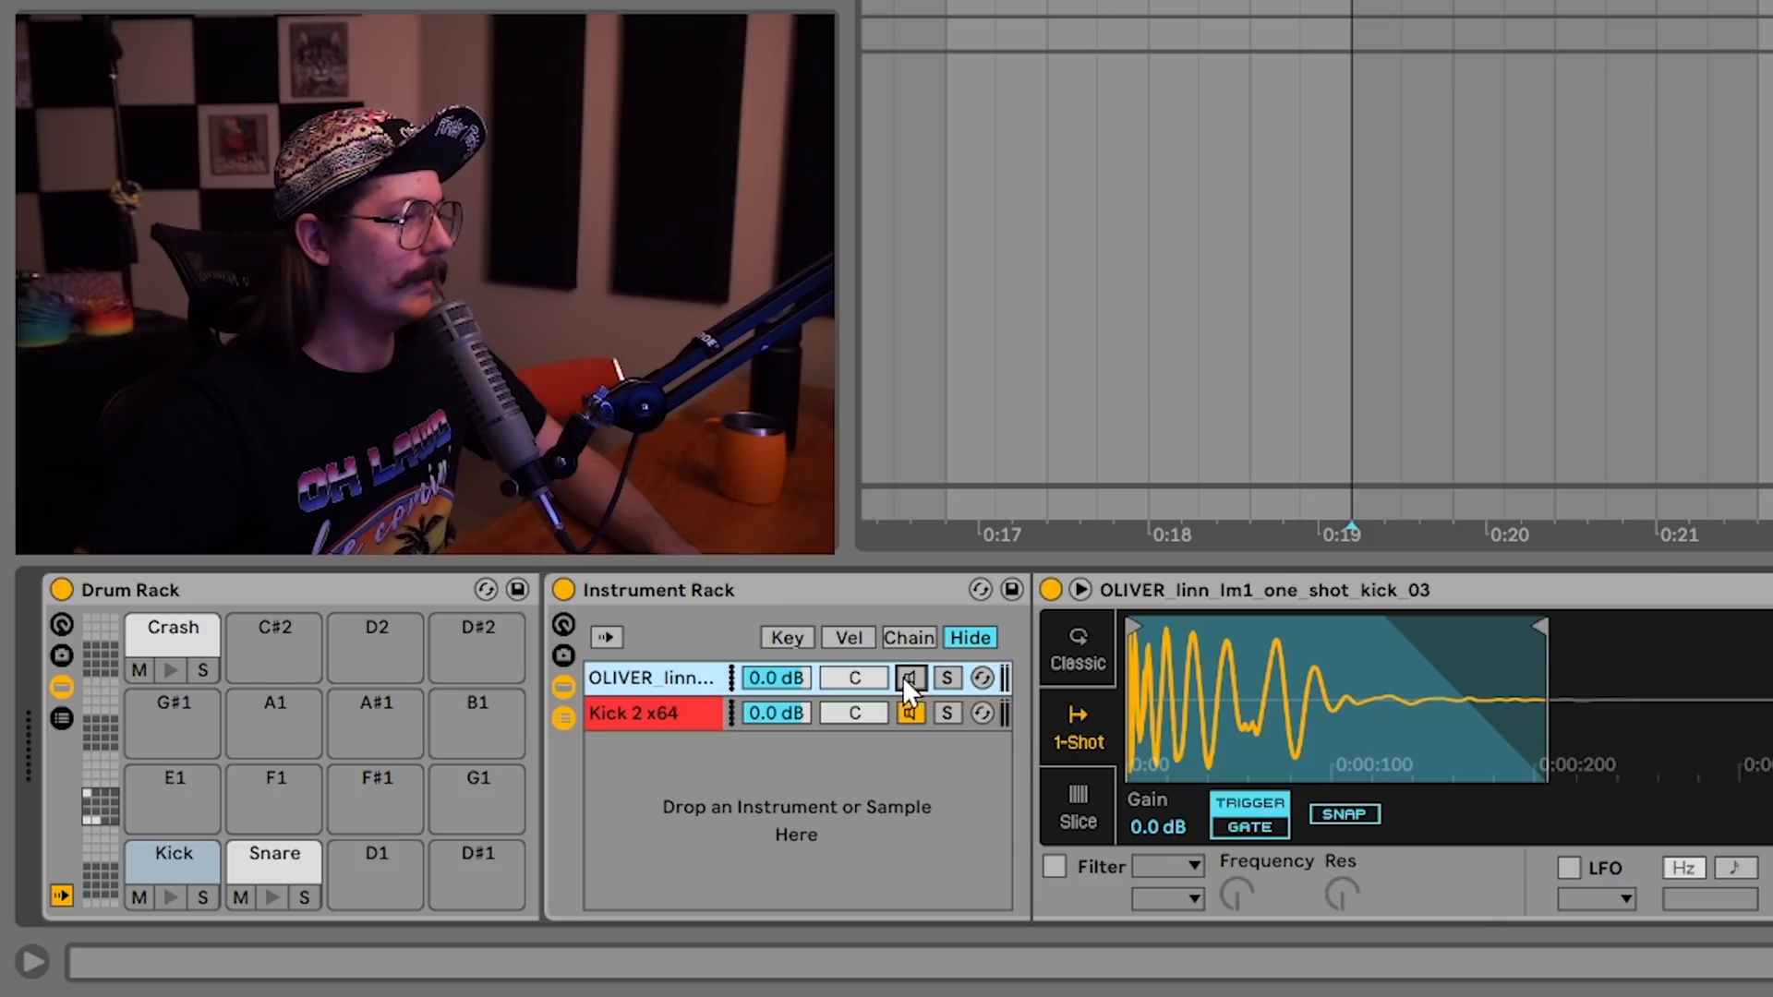
left_click(1352, 7)
key("space")
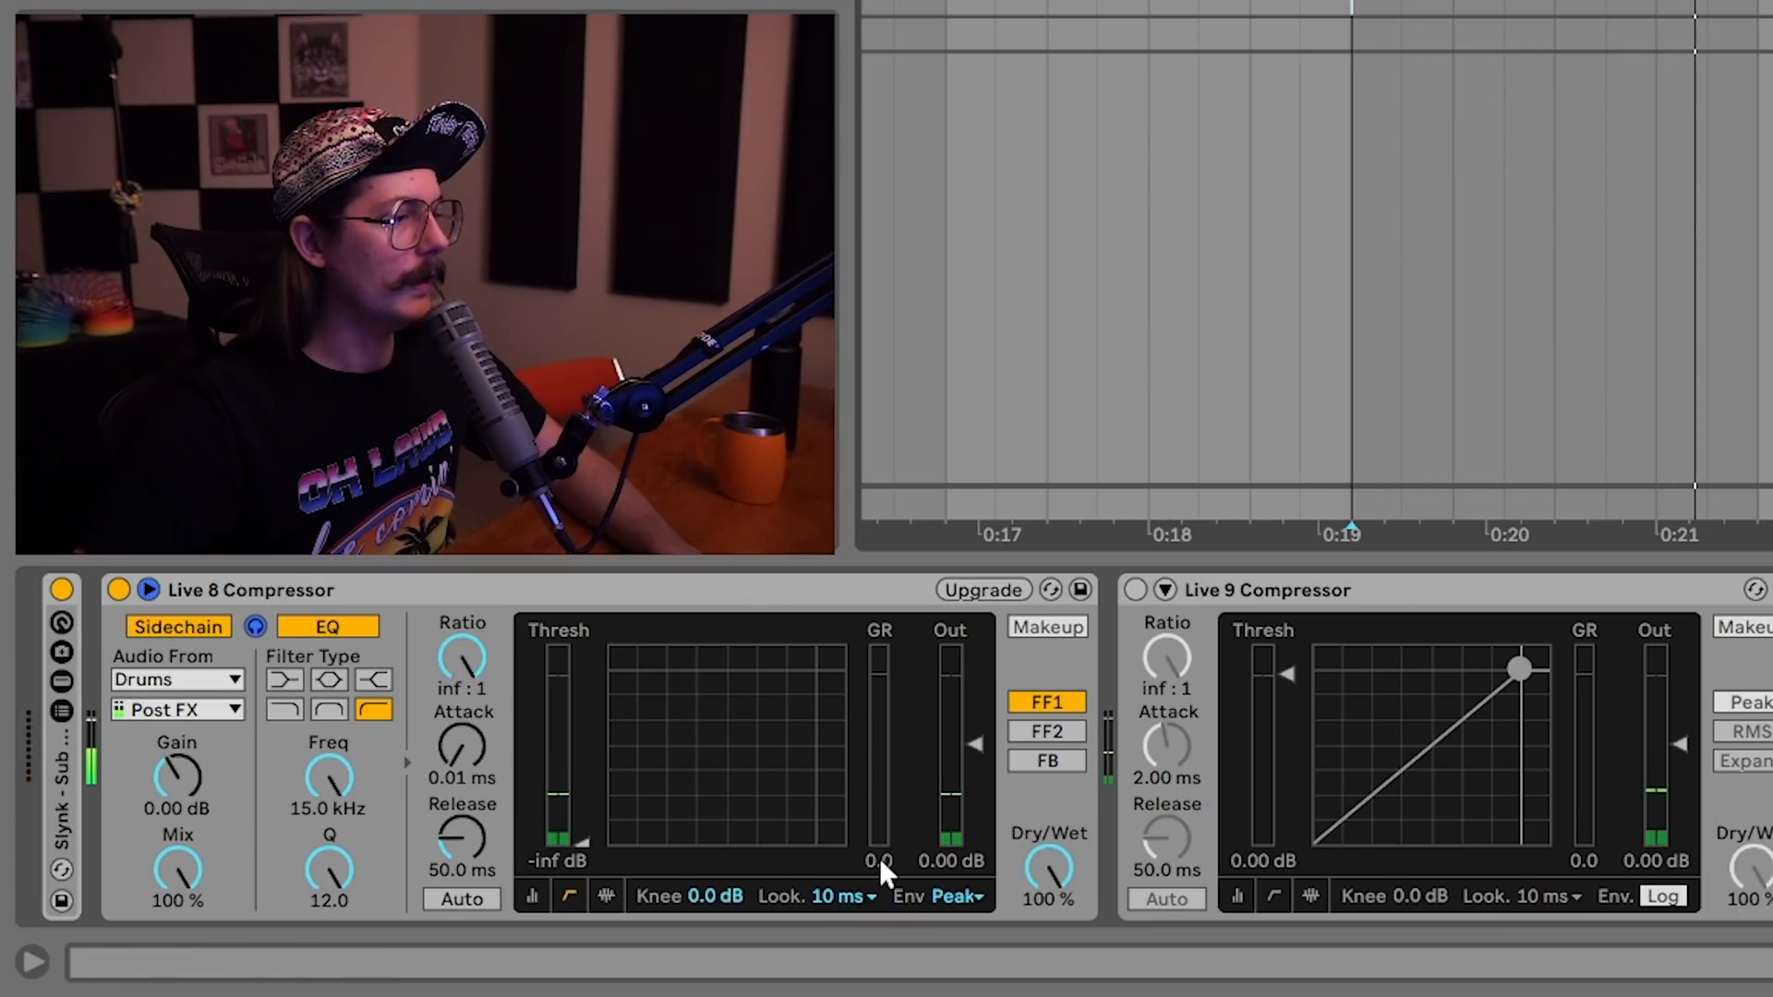
key("space")
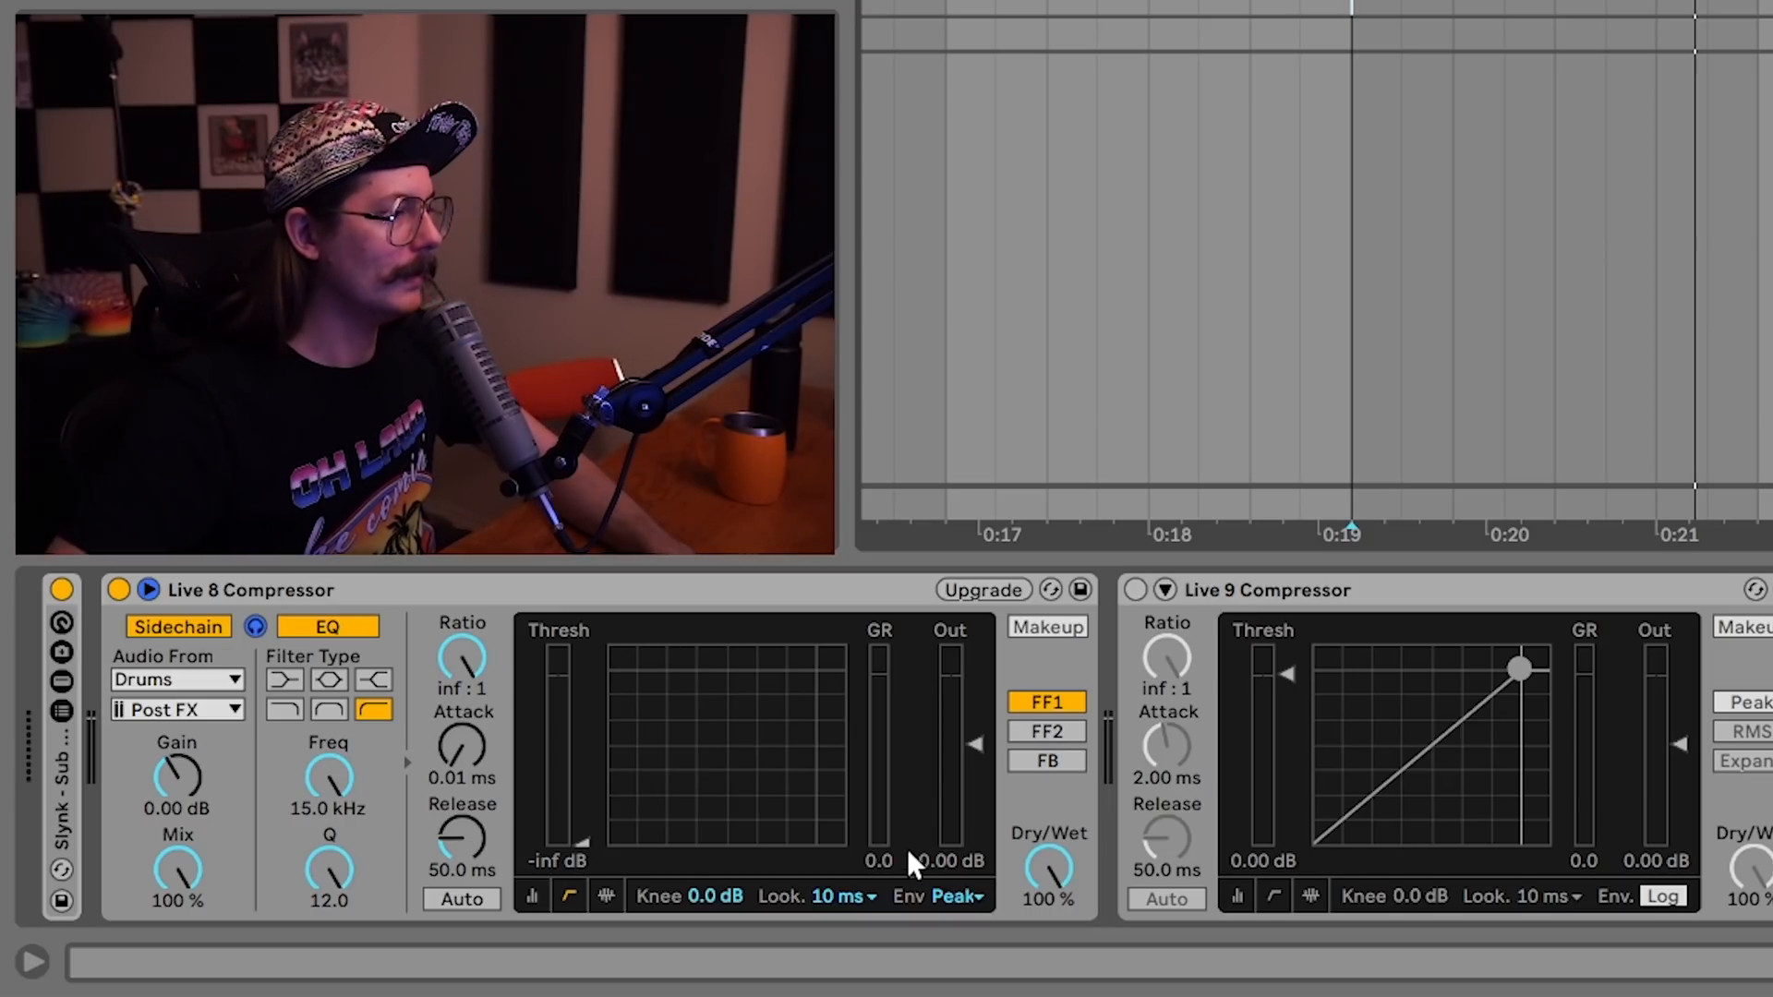
Turn off the sidechain listen and record the ducked Sub onto 3 Audio from bar 9
left_click(736, 600)
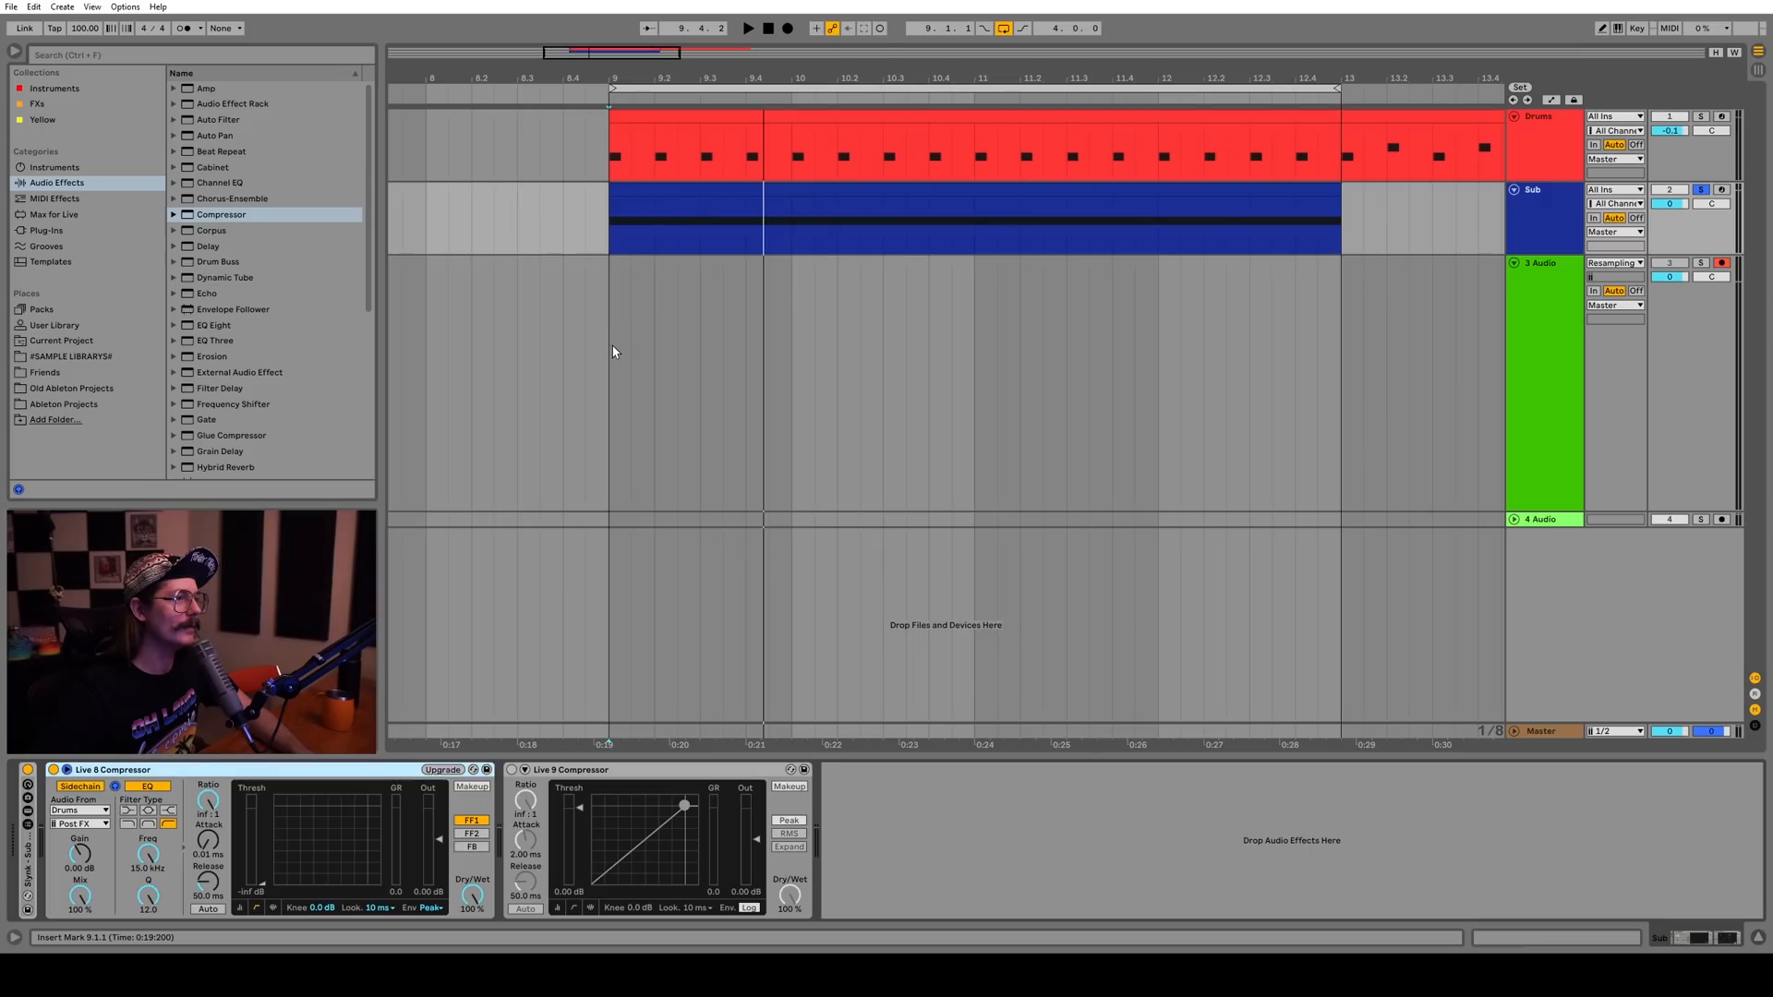
left_click(613, 350)
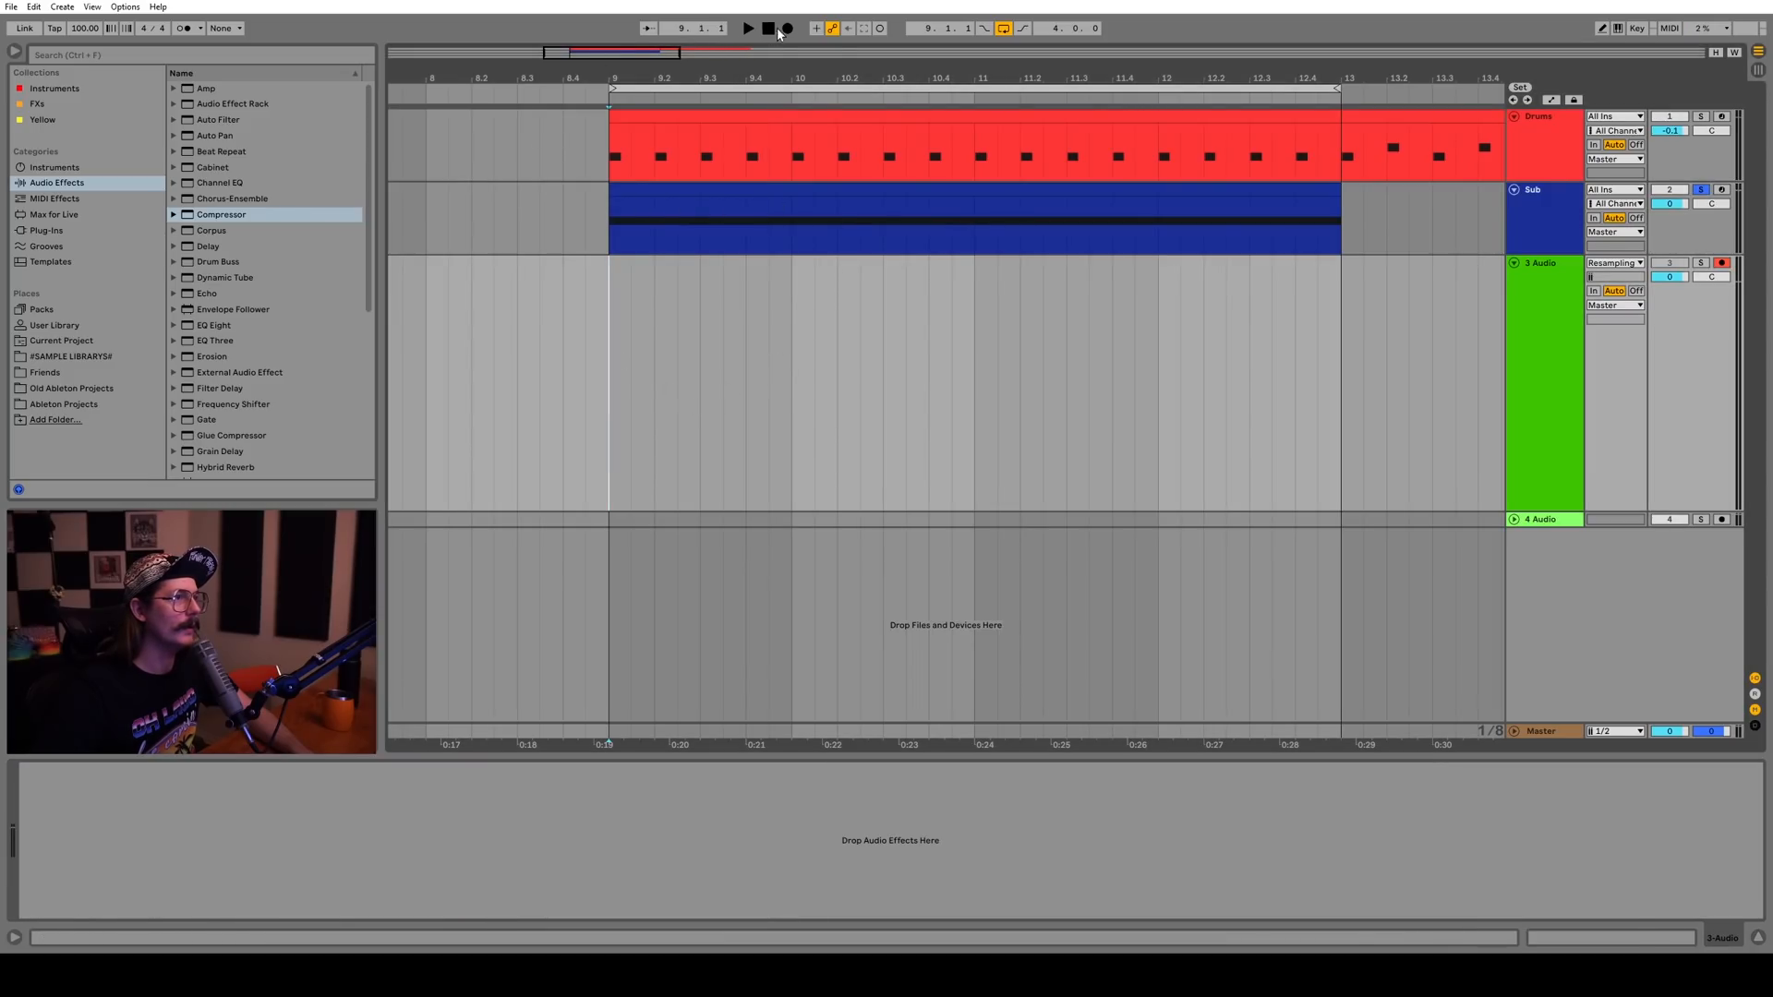
left_click(1504, 219)
left_click(495, 592)
left_click(611, 397)
left_click(787, 28)
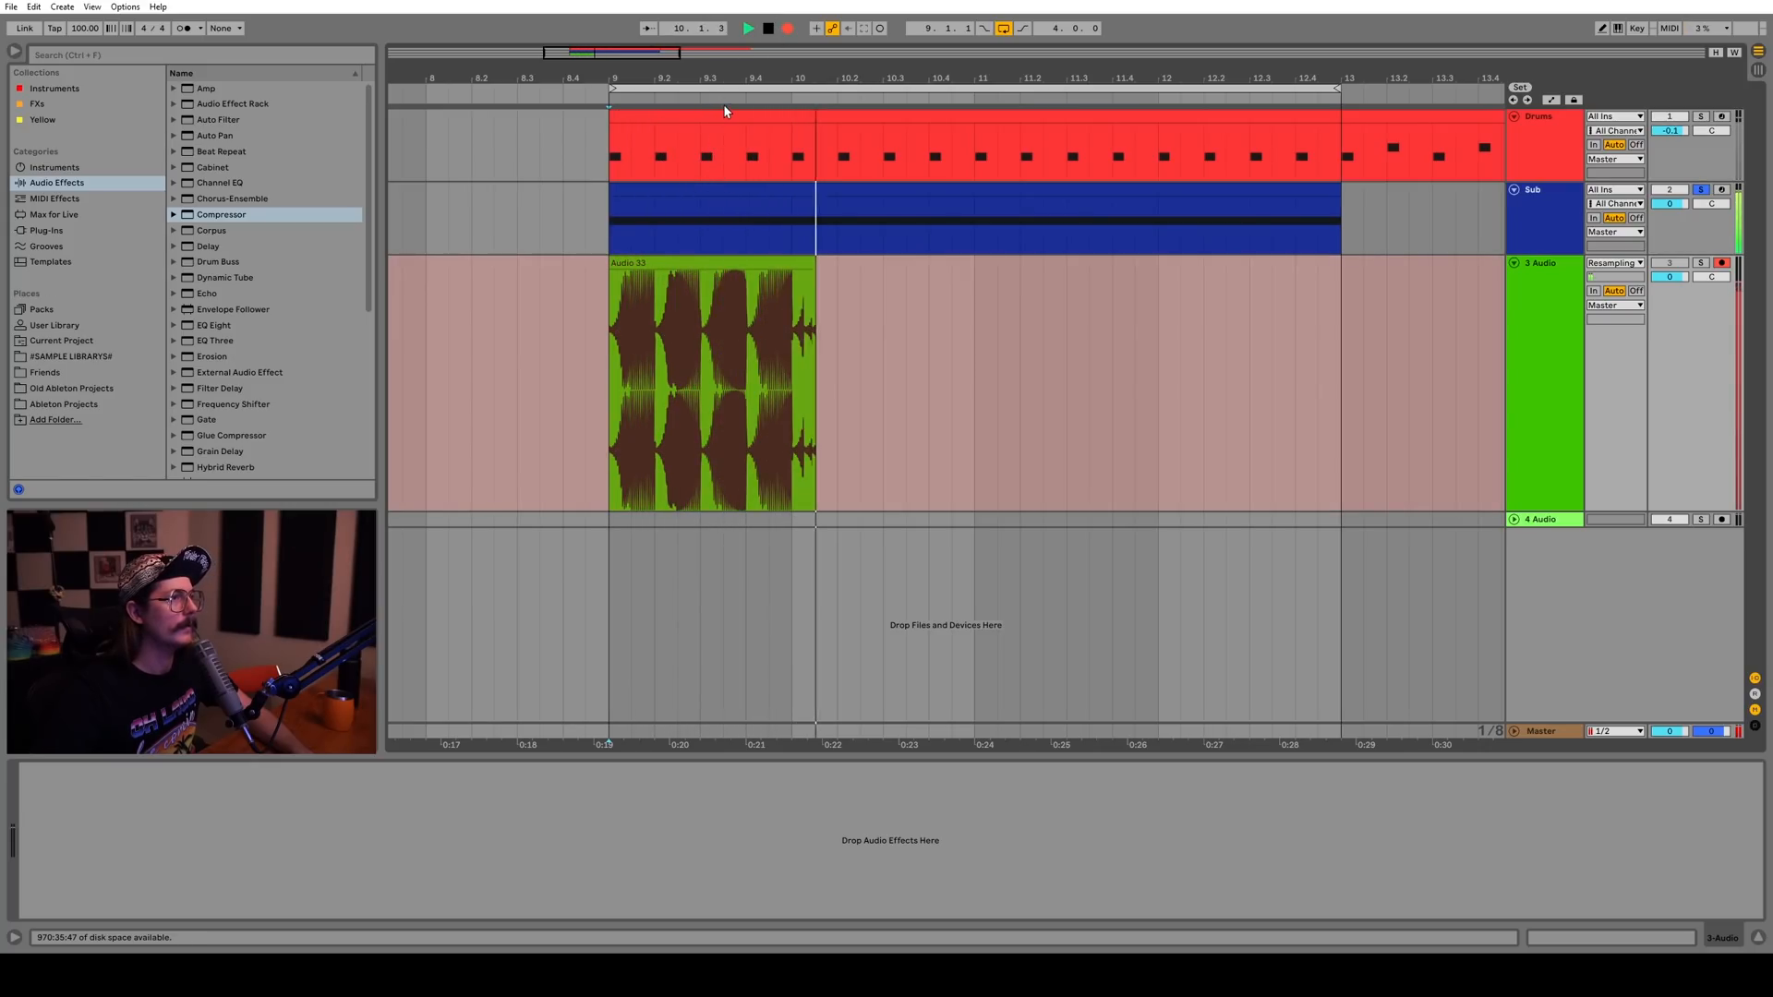
key("space")
Examine the ducked stretch of the recorded waveform just after beat 9.2 on 3 Audio
scroll(655, 358, "up", 10)
left_click_drag(657, 358, 780, 358)
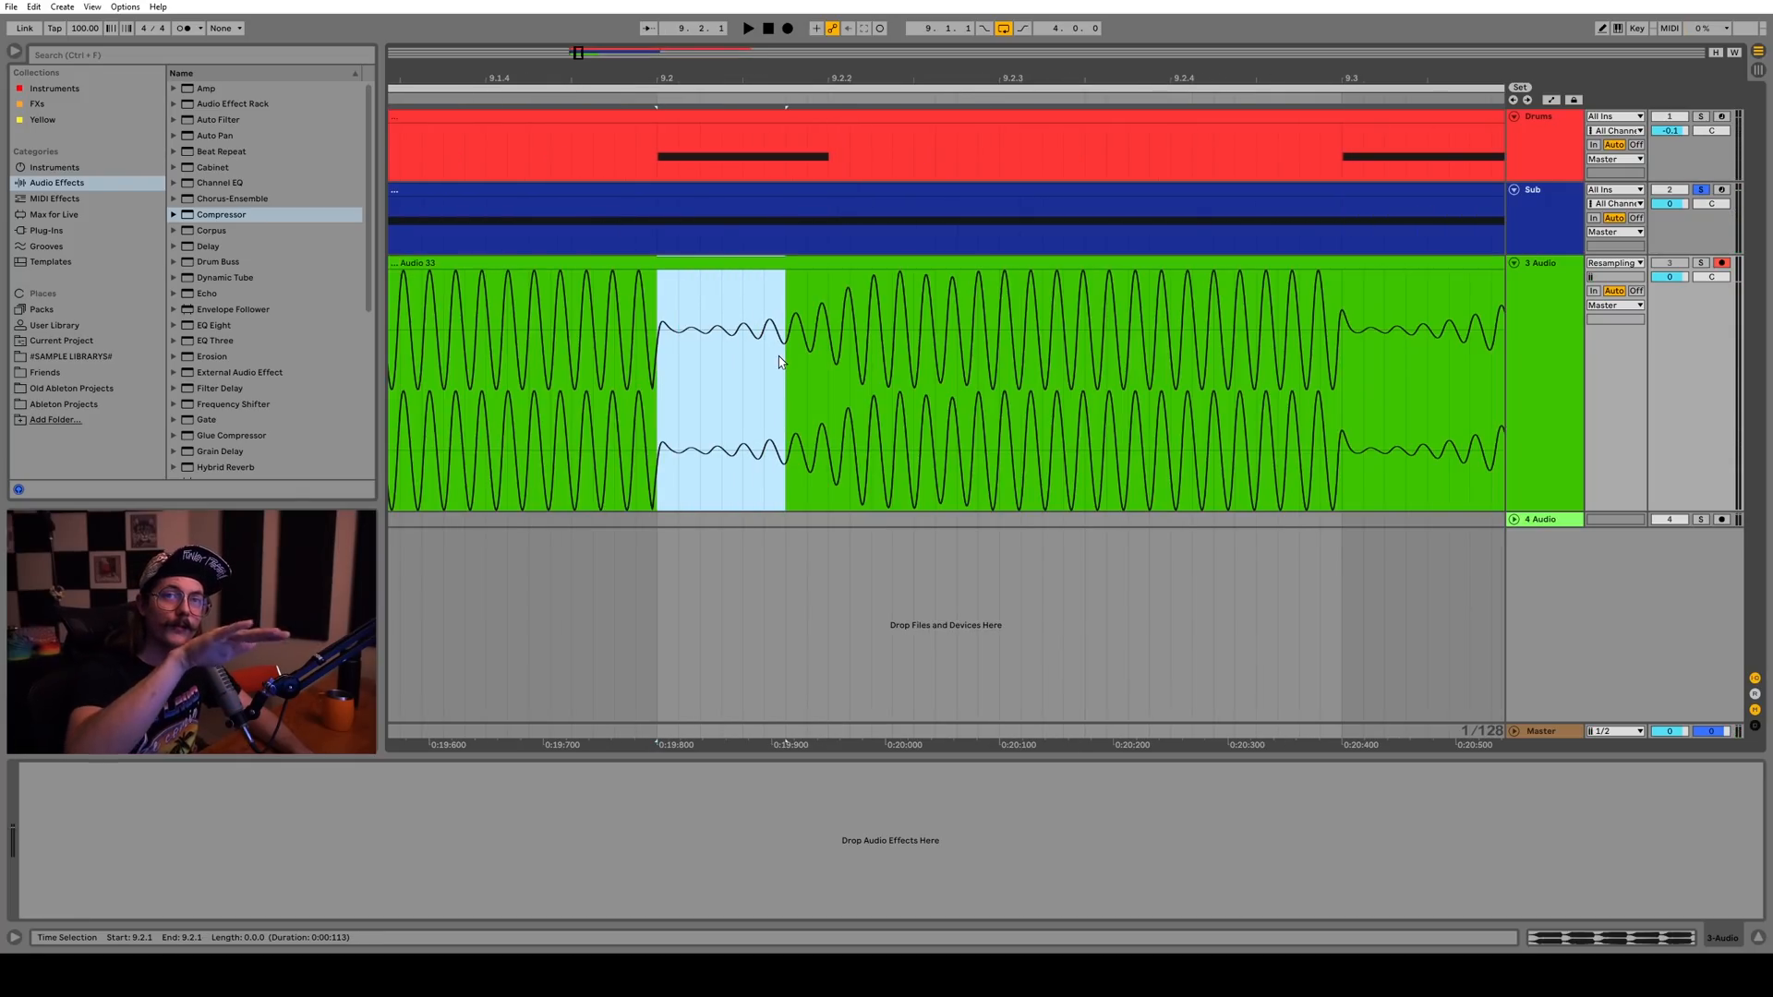
left_click_drag(658, 353, 771, 356)
left_click_drag(660, 358, 745, 303)
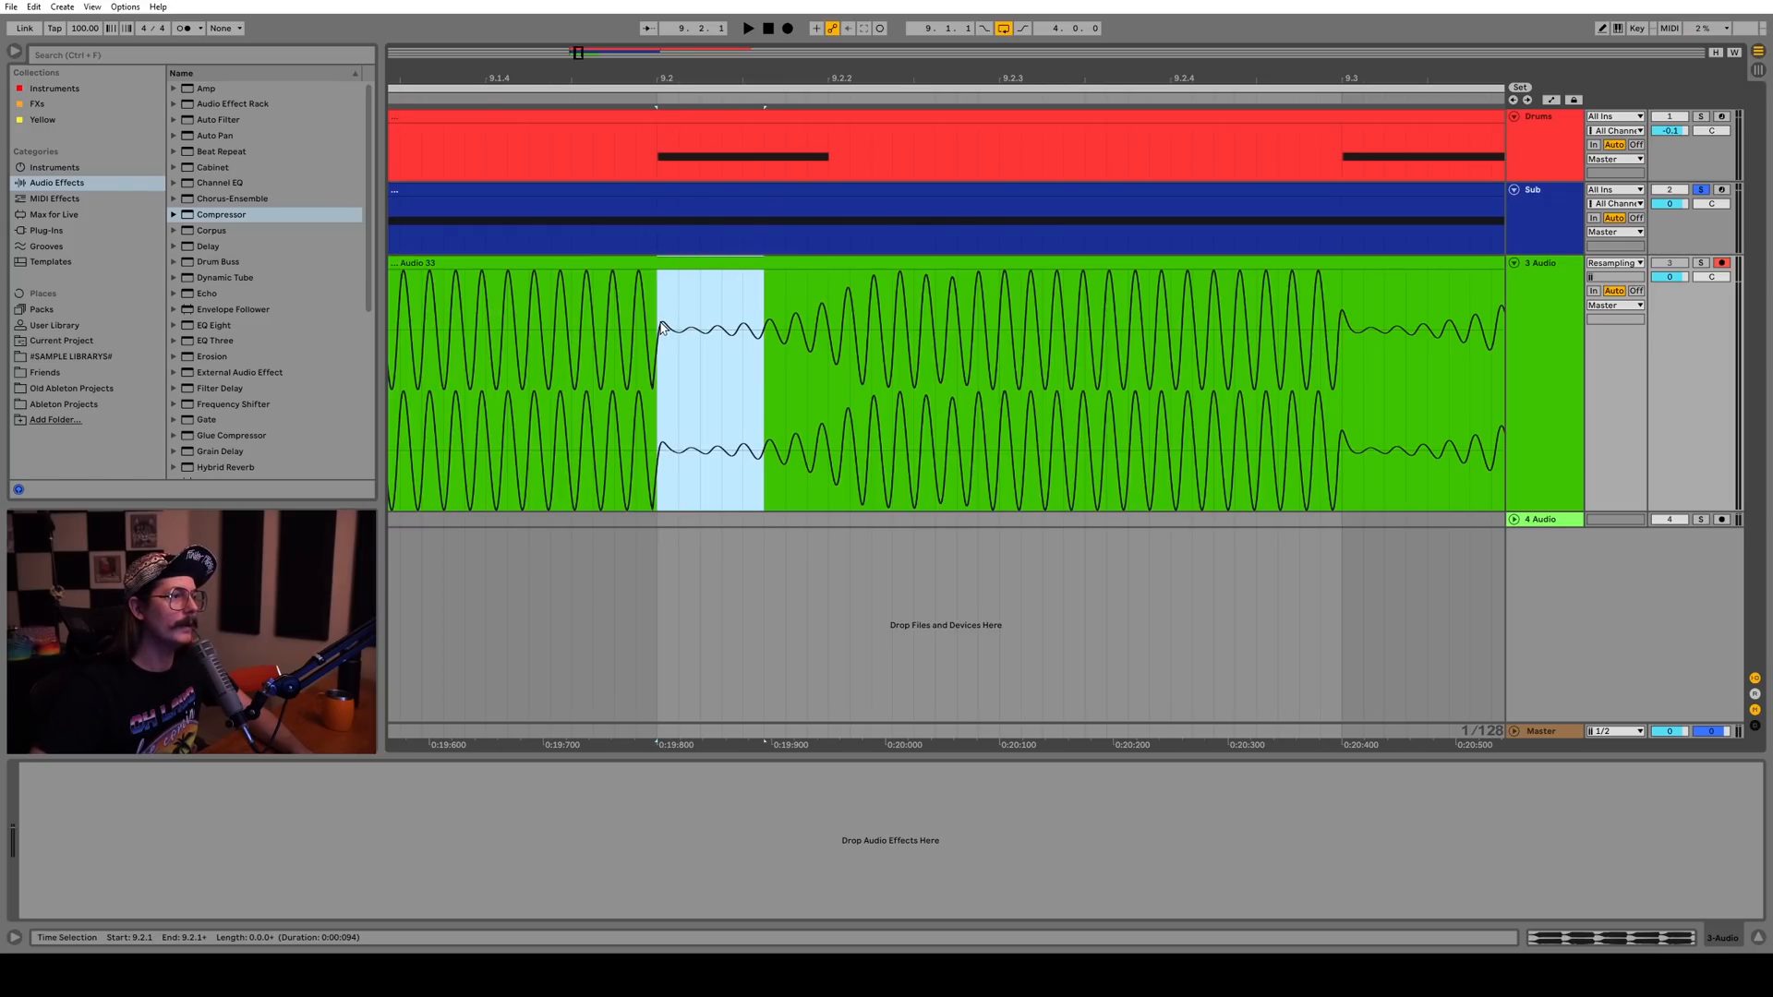
left_click_drag(823, 74, 733, 19)
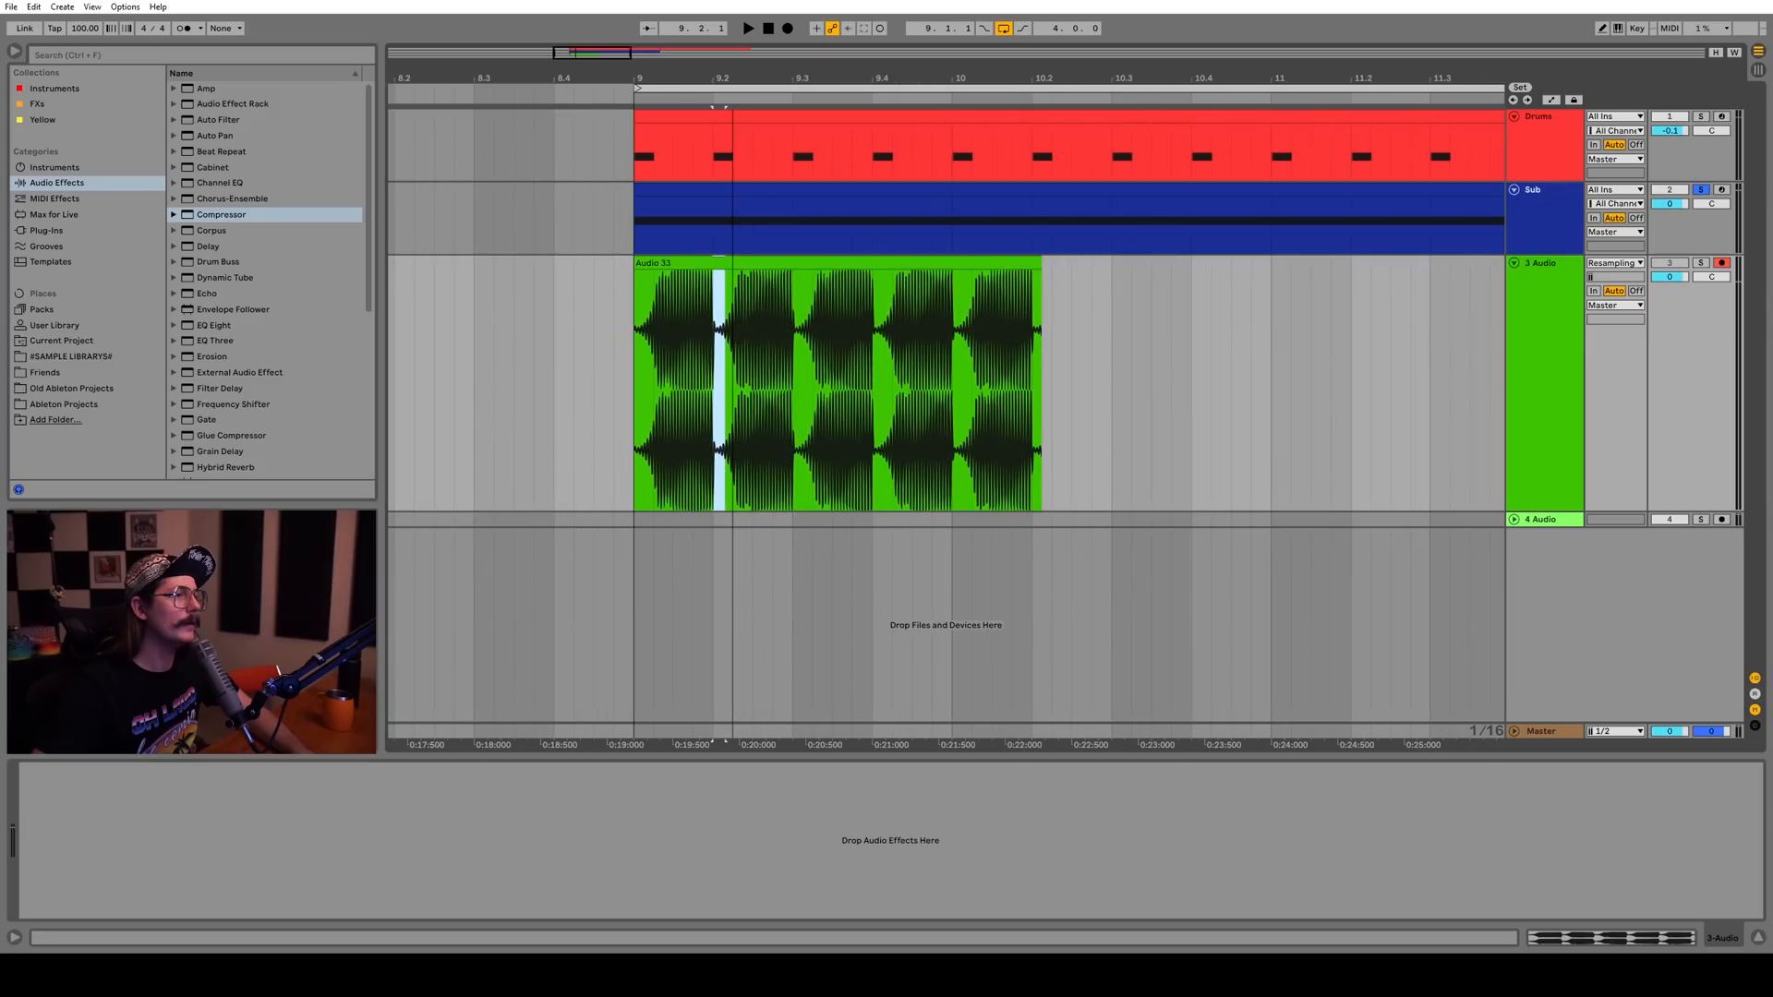
On the Sub track, turn off and collapse Live 8 Compressor, and turn on Live 9 Compressor with its sidechain section unfolded
left_click(1542, 209)
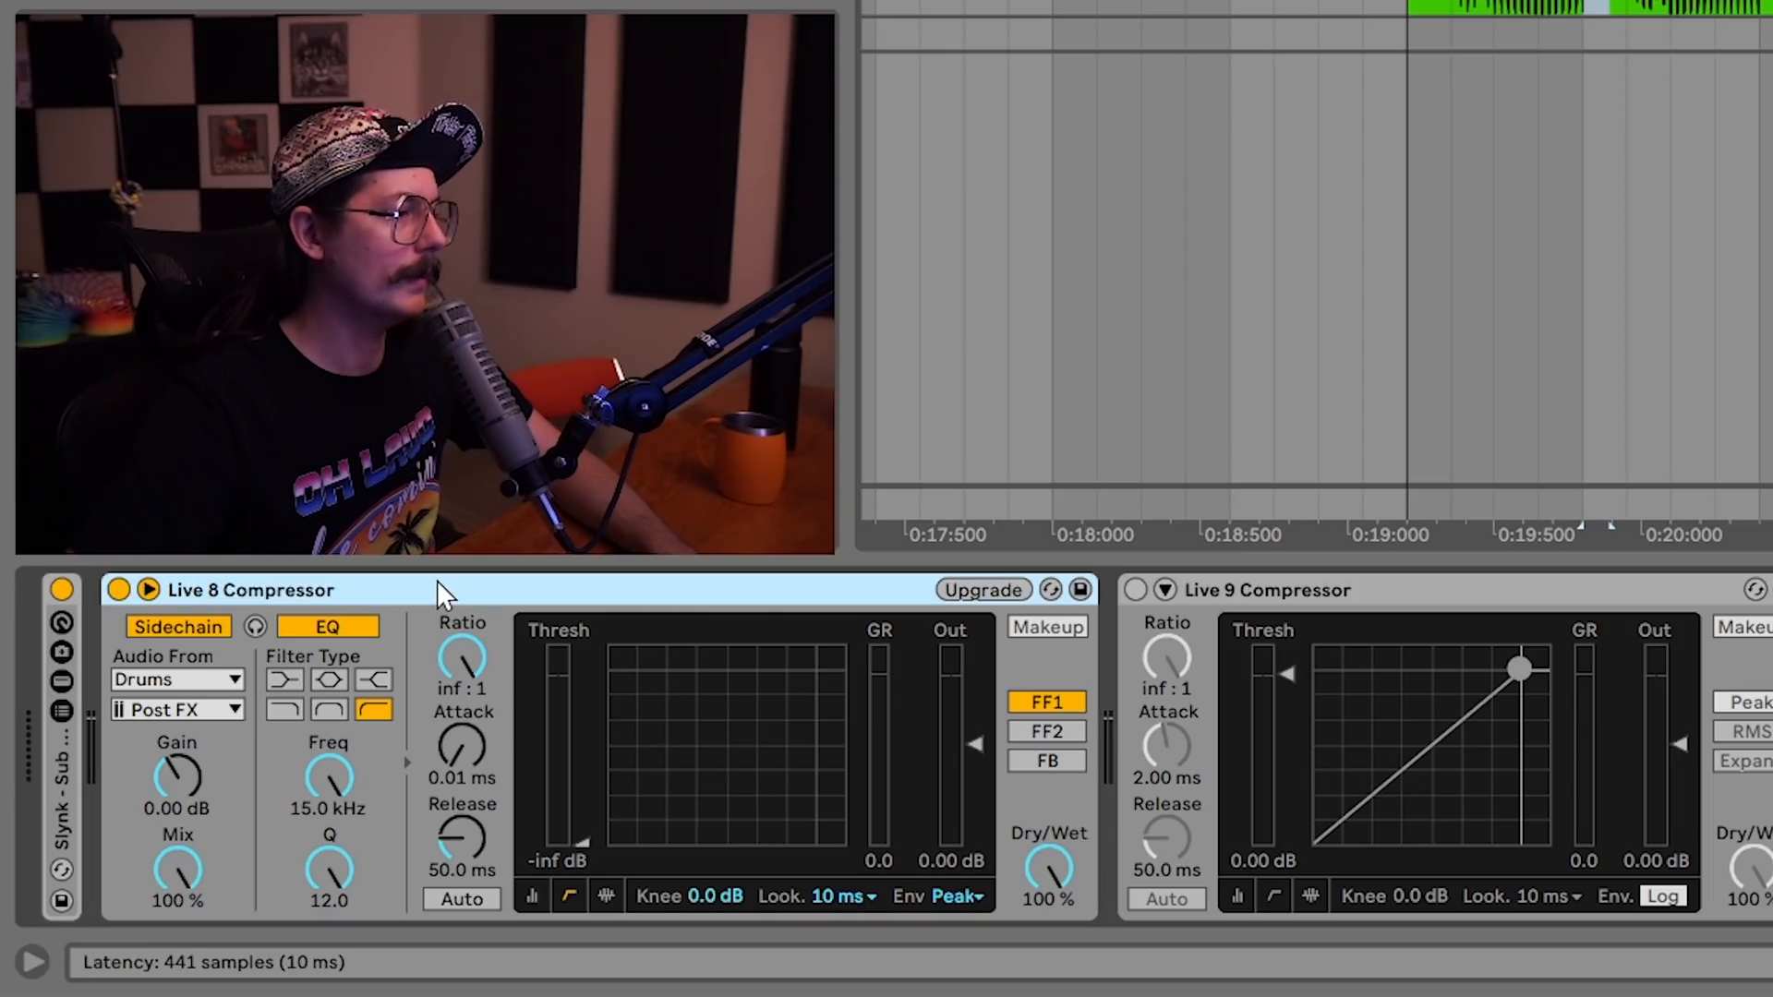
left_click(179, 591)
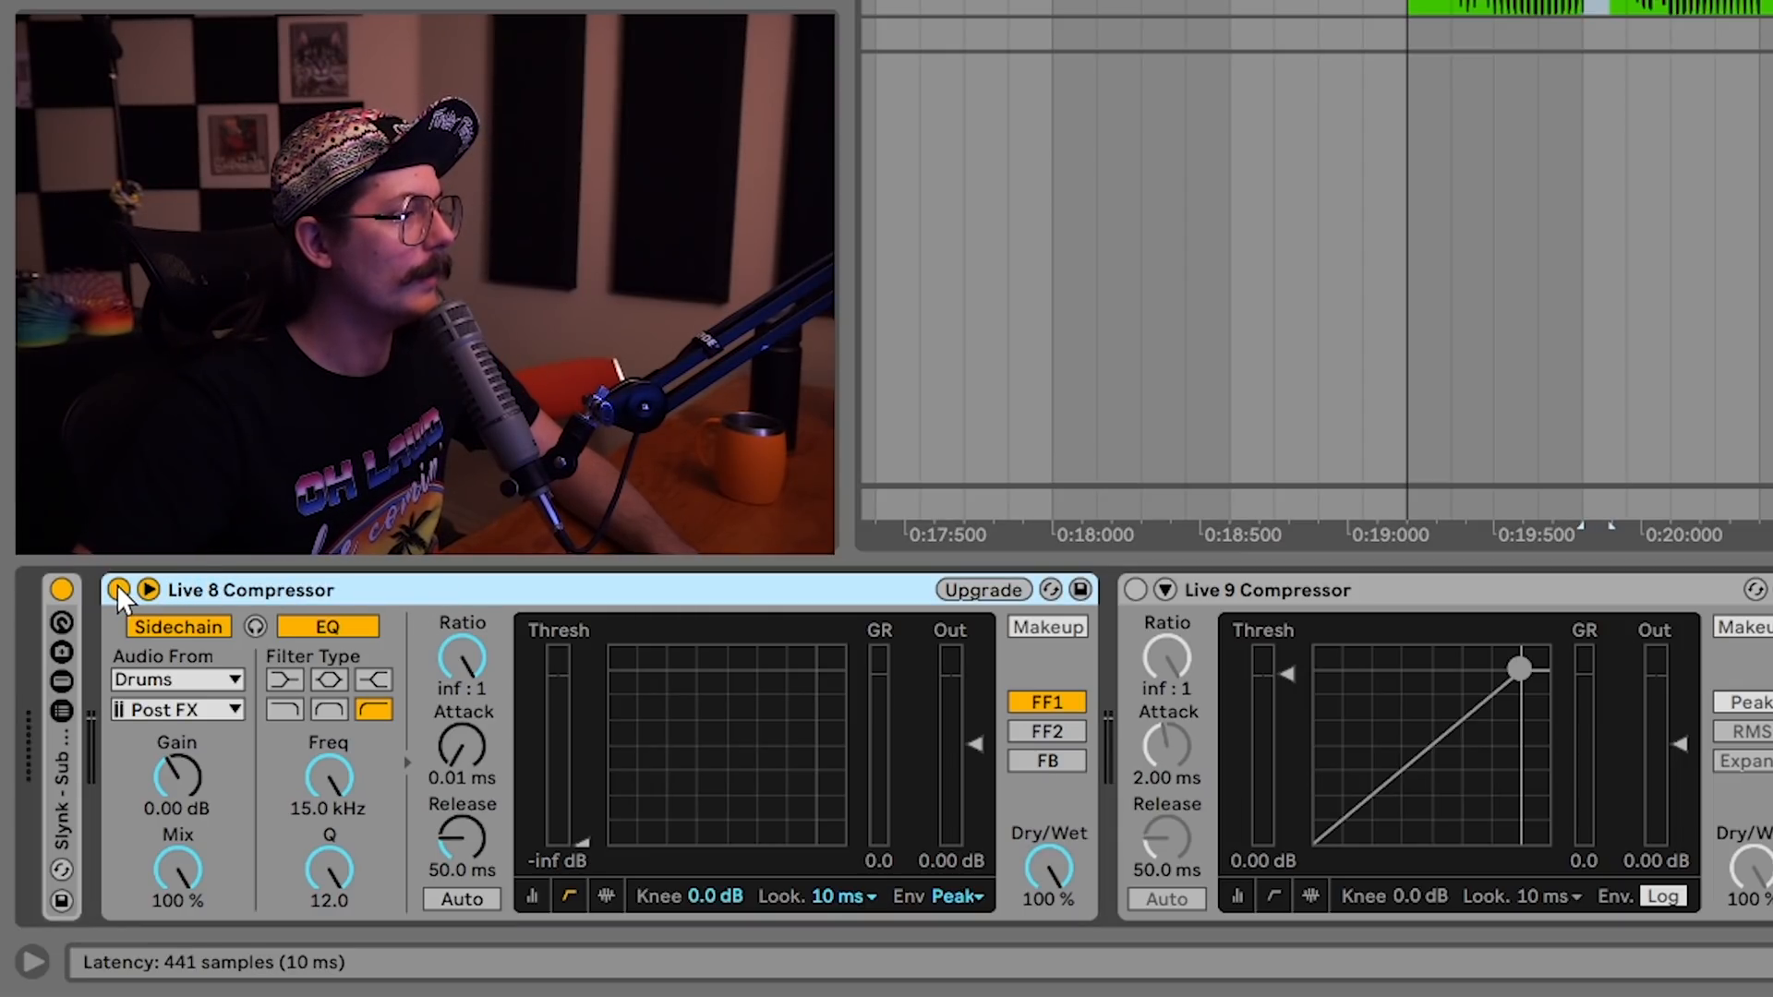
left_click(118, 589)
left_click(148, 589)
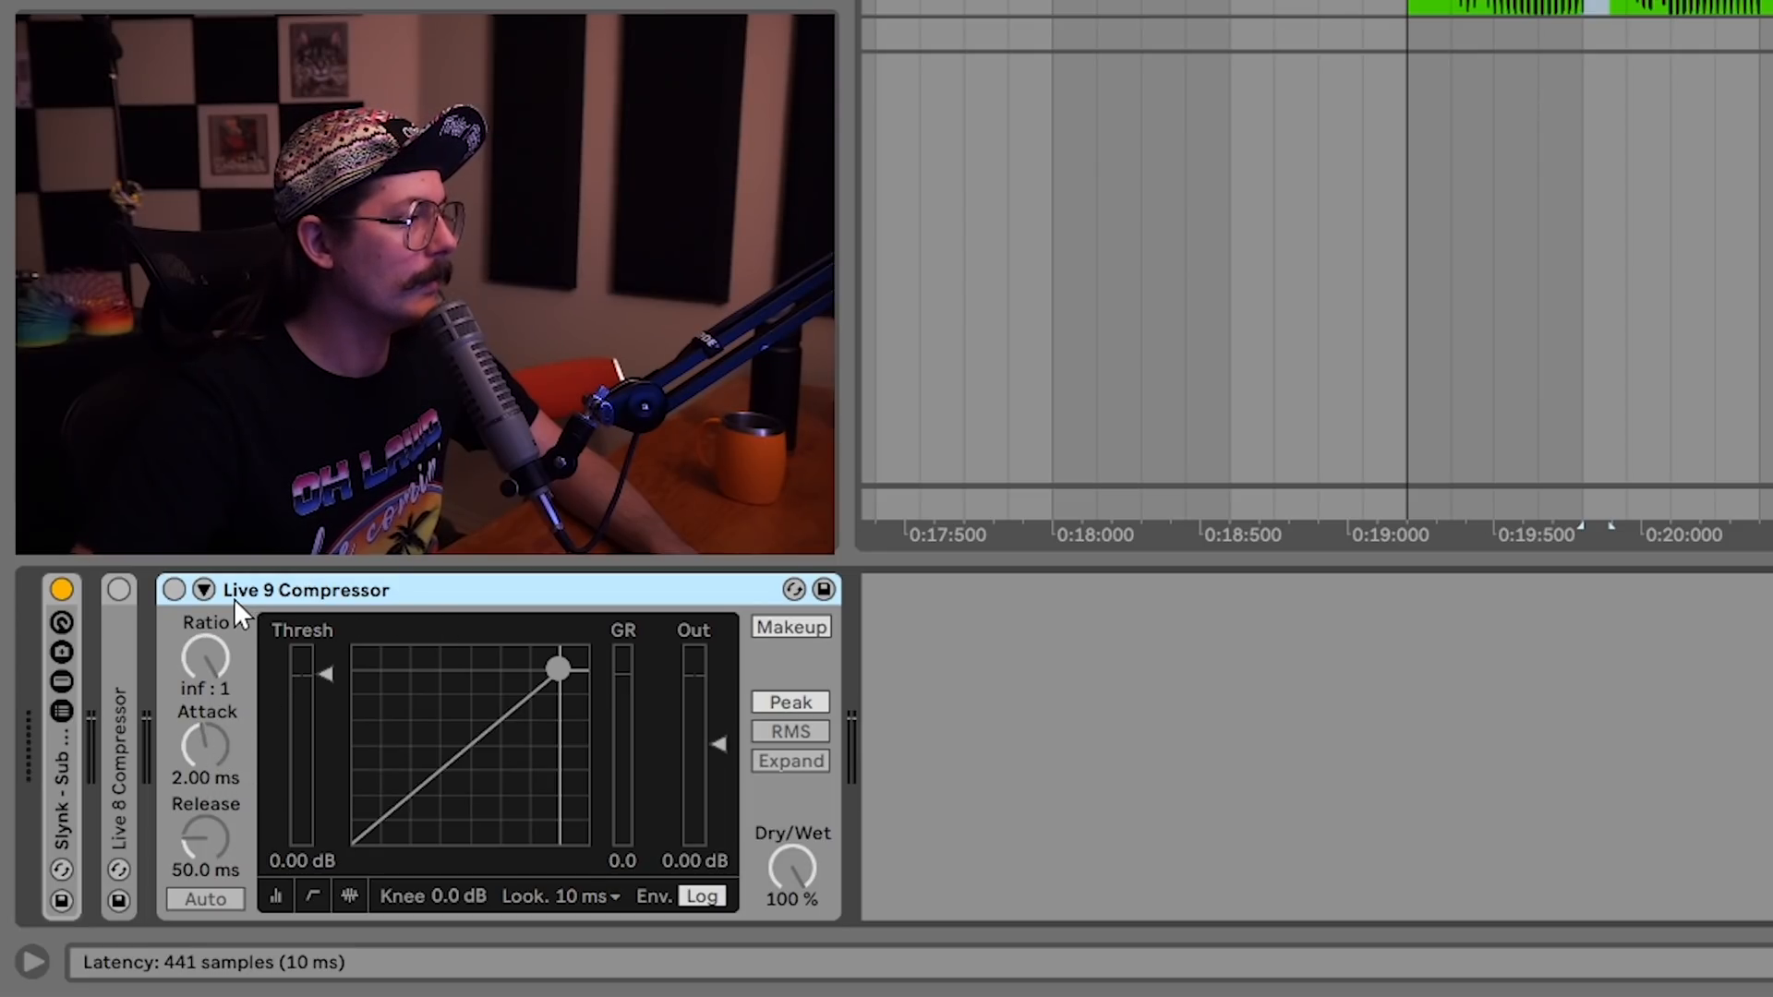
left_click(171, 590)
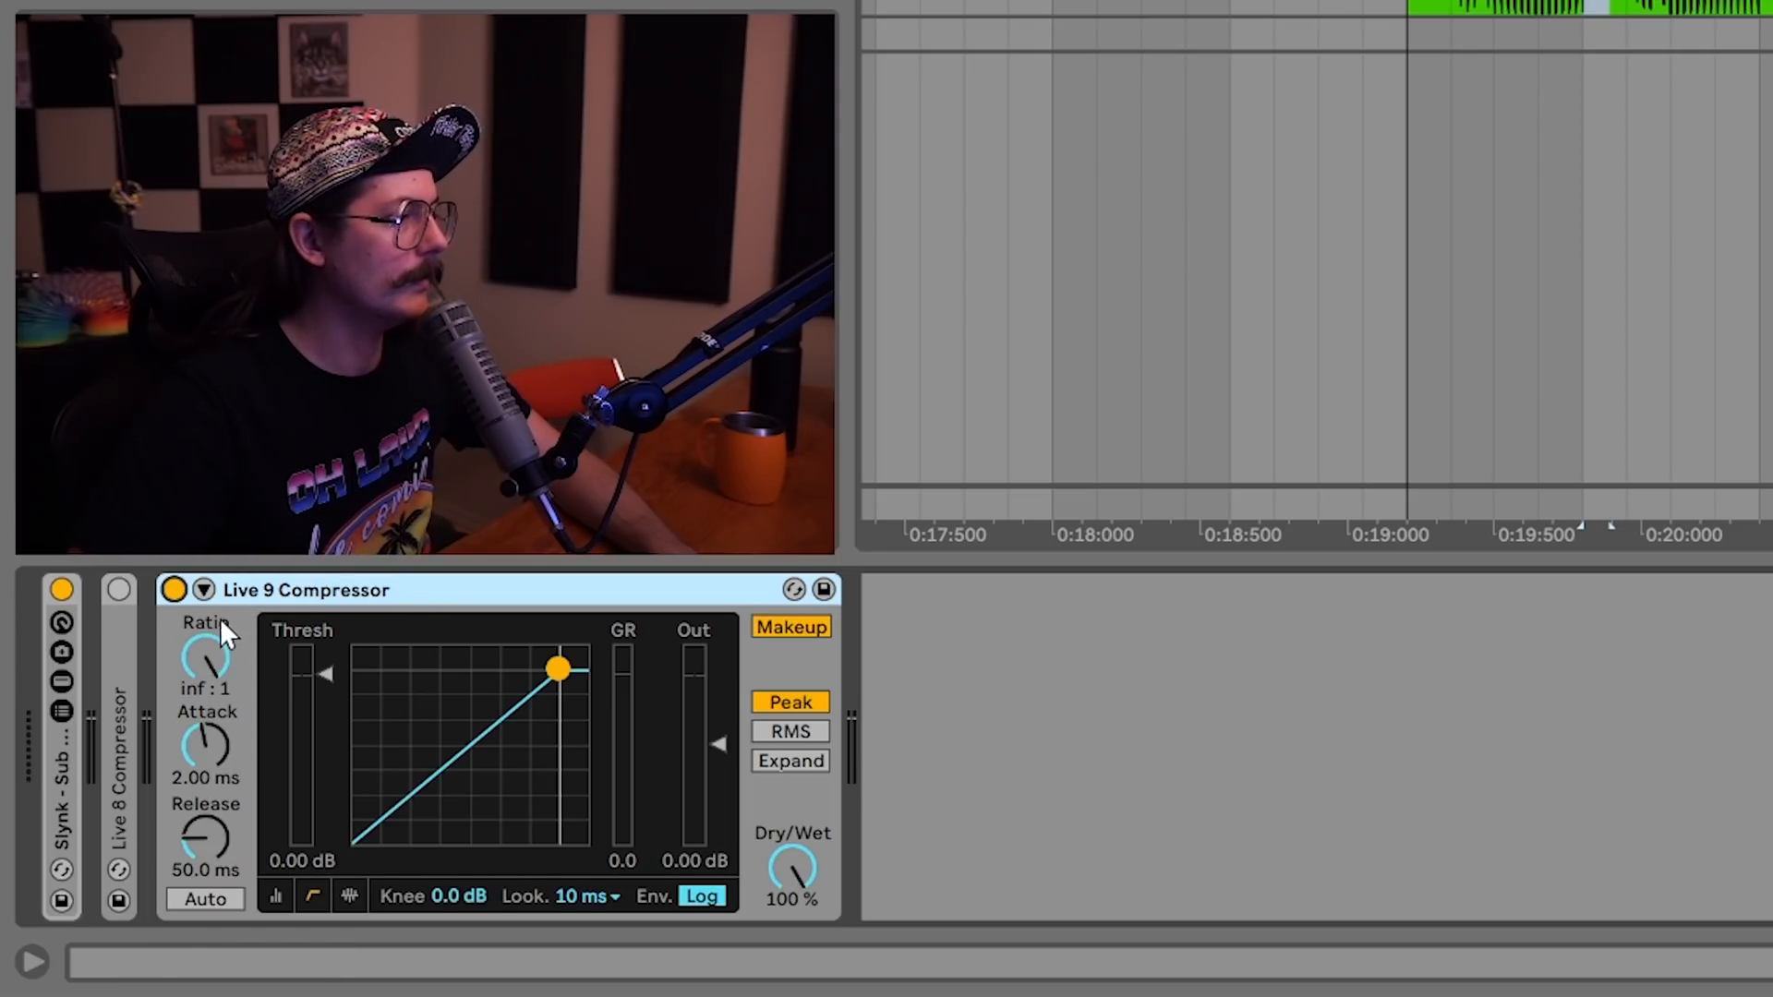
left_click(203, 589)
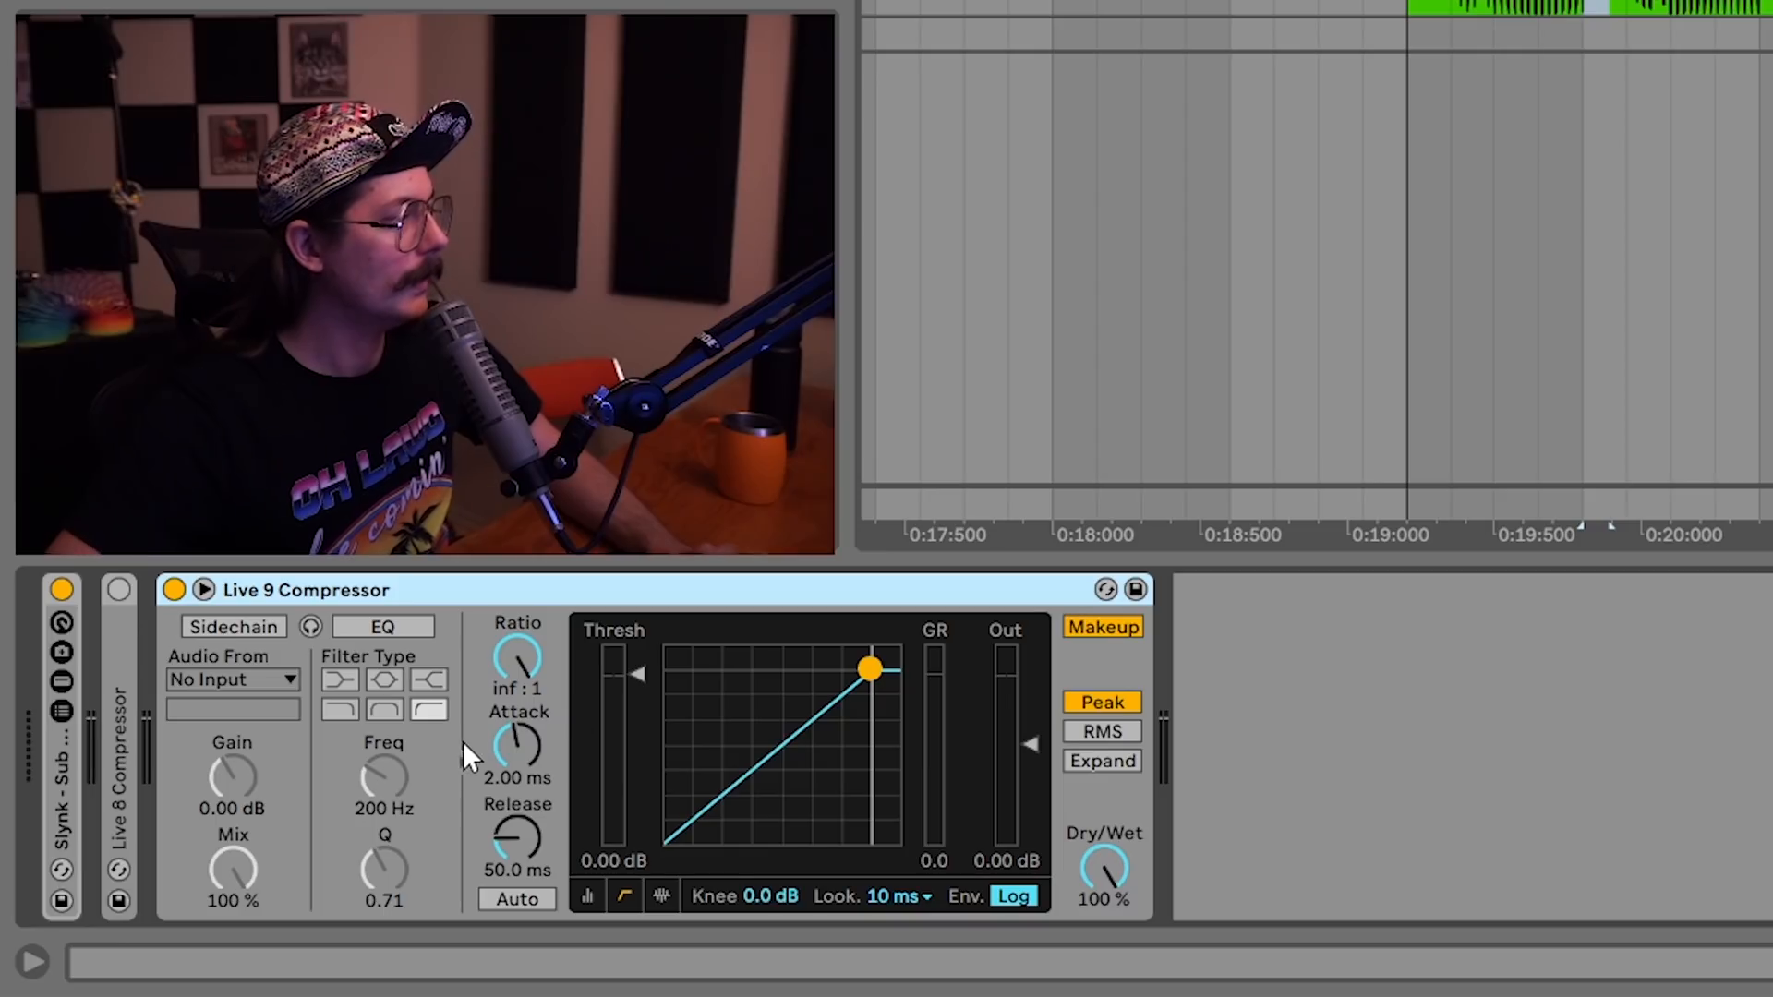
Sidechain Live 9 Compressor from Drums Post FX with its threshold at -inf dB, attack at 0.01 ms and makeup off
left_click(242, 624)
left_click(233, 680)
left_click(259, 710)
left_click_drag(625, 685, 672, 859)
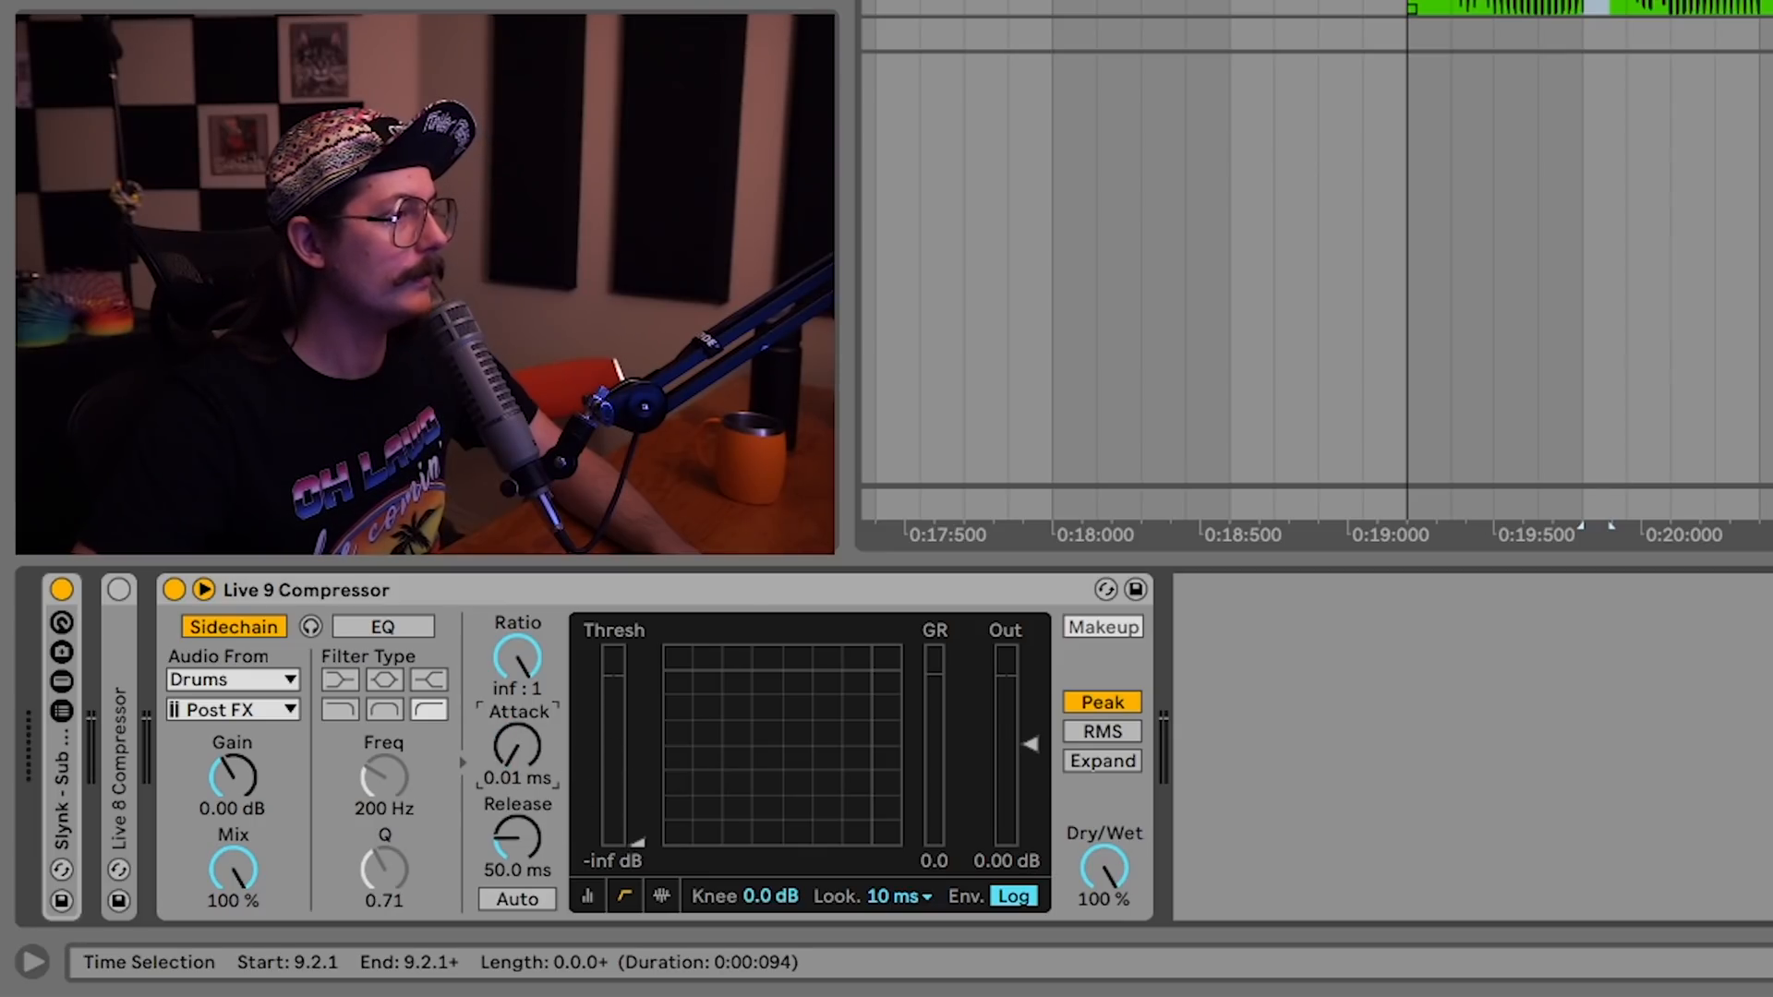
Record the ducked Sub onto 3 Audio from bar 9 and examine the waveform just before beat 9.2
left_click(1407, 6)
key("space")
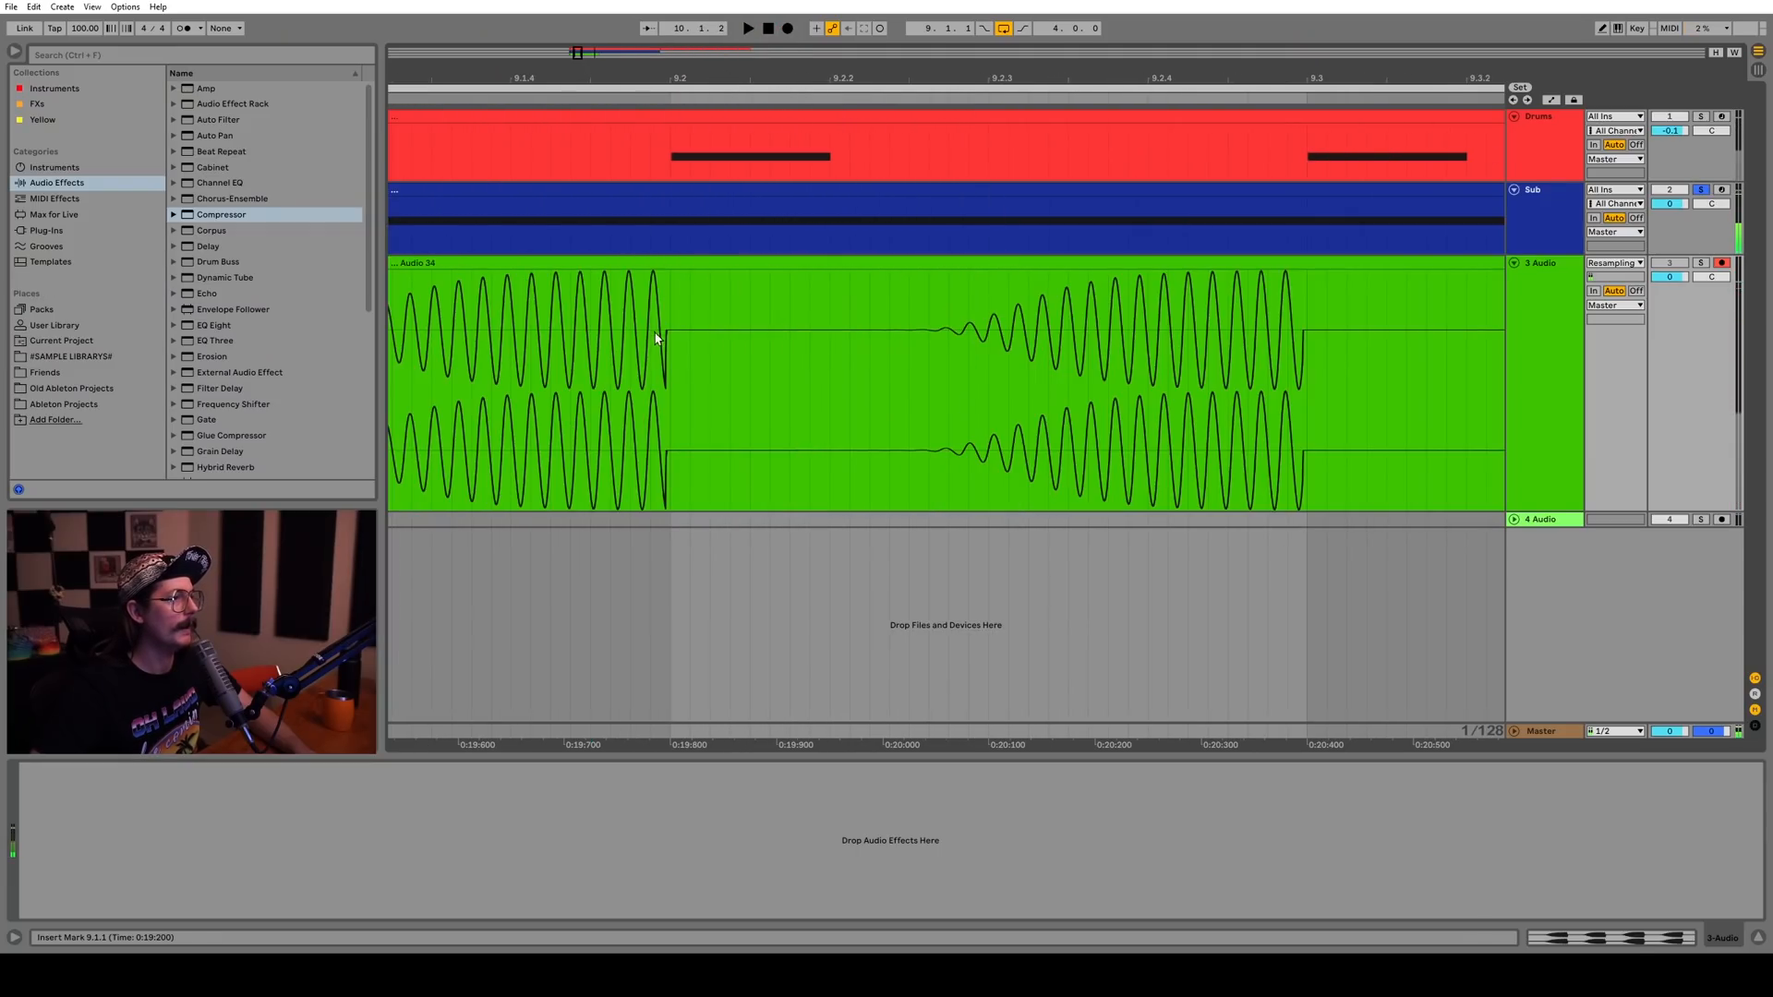
left_click_drag(656, 336, 679, 346)
left_click_drag(678, 83, 678, 120)
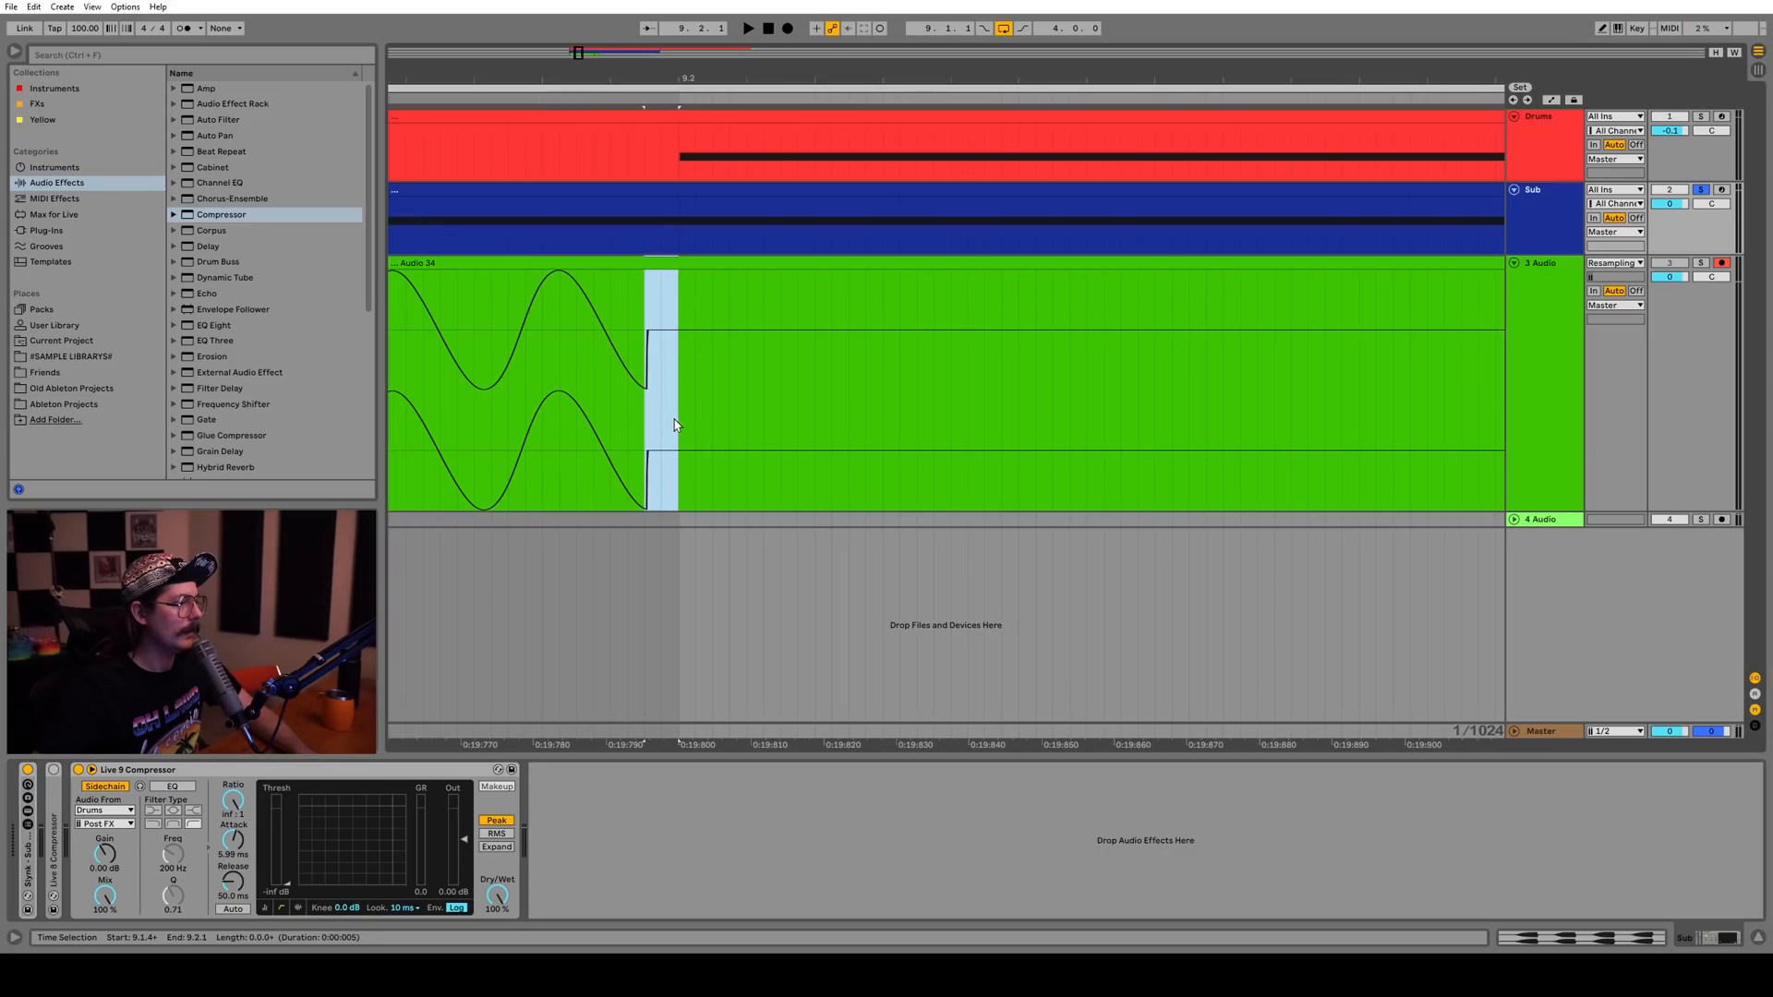
left_click(653, 466)
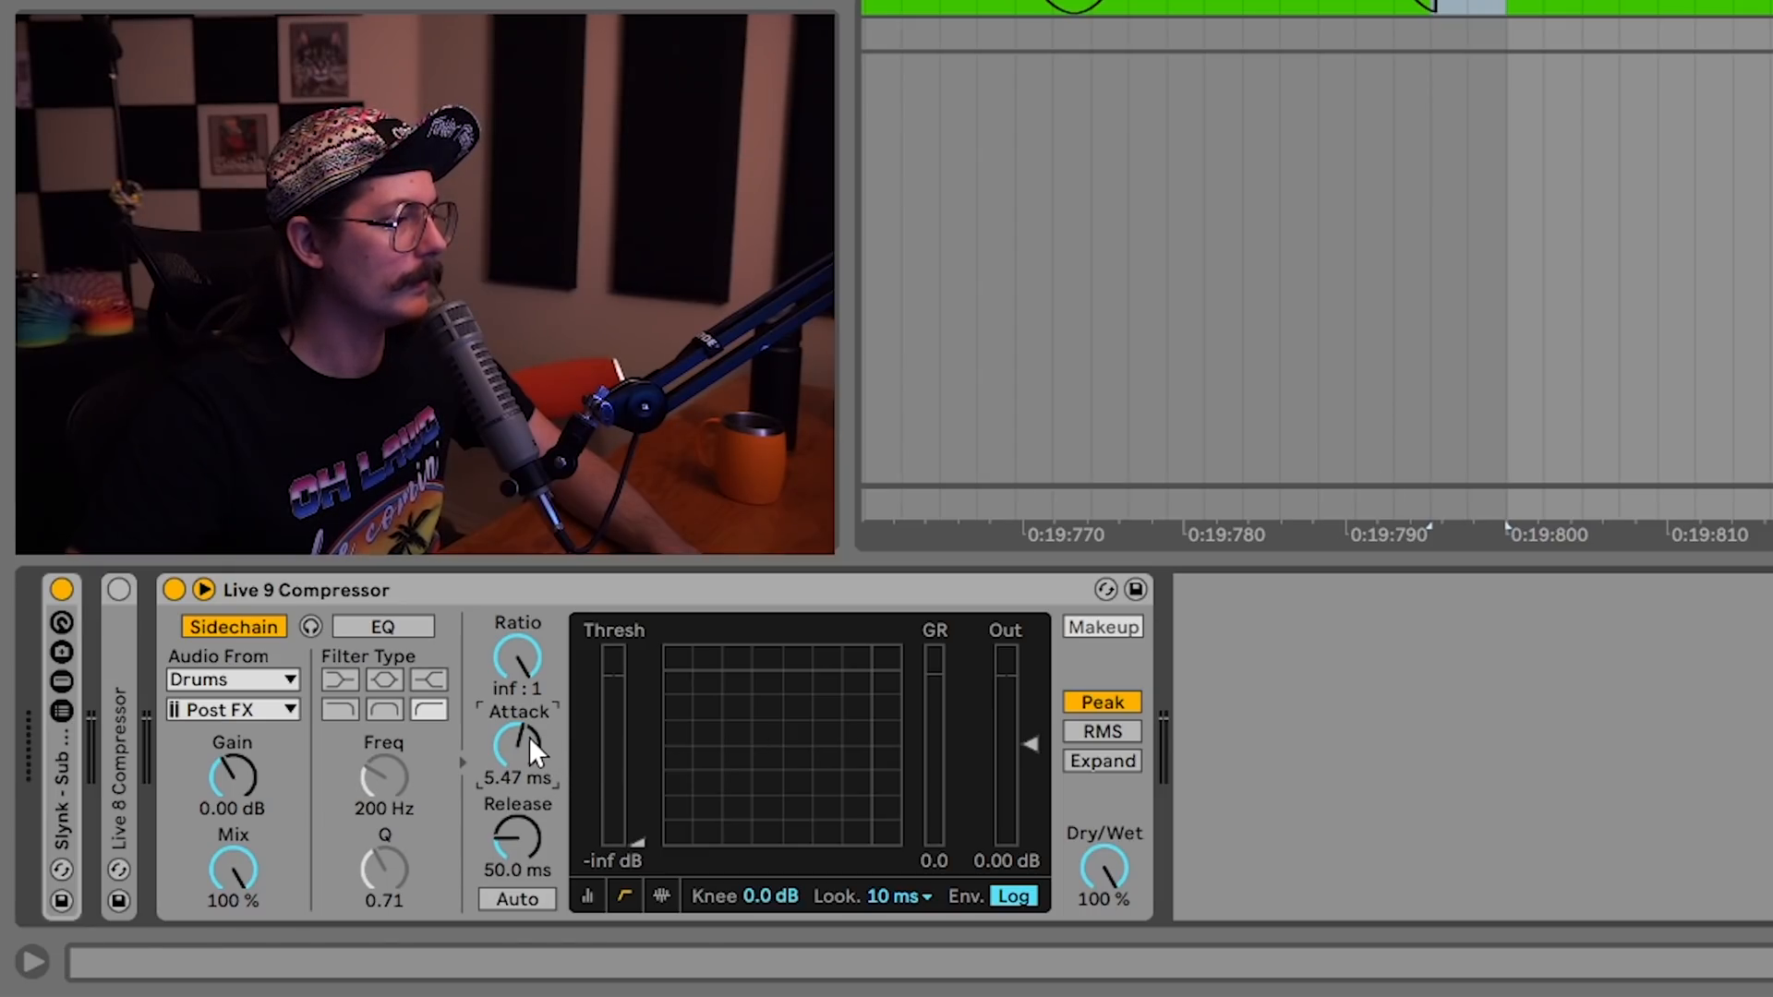
Set Live 9 Compressor's attack to 14.9 ms during playback and re-record the ducked Sub onto 3 Audio from bar 9
left_click_drag(822, 11, 822, 1)
left_click(1511, 3)
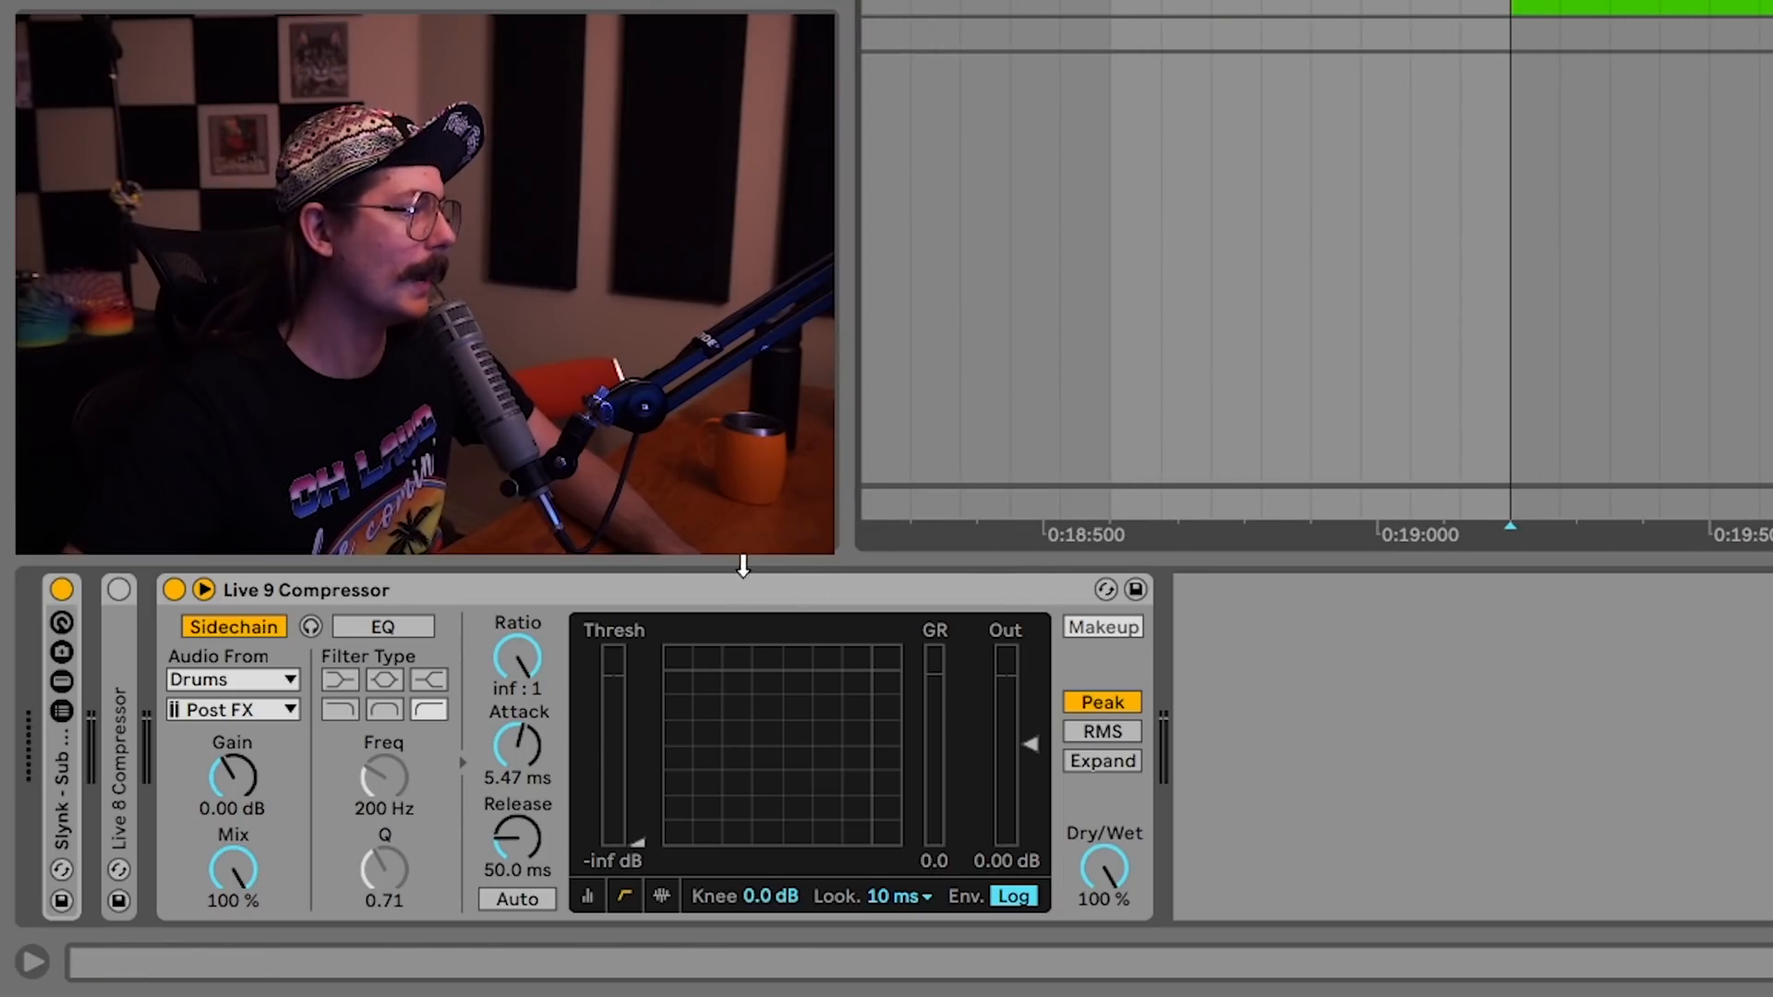
key("space")
mouse_move(530, 744)
left_mouse_down()
mouse_move(530, 770)
mouse_move(532, 744)
left_mouse_up()
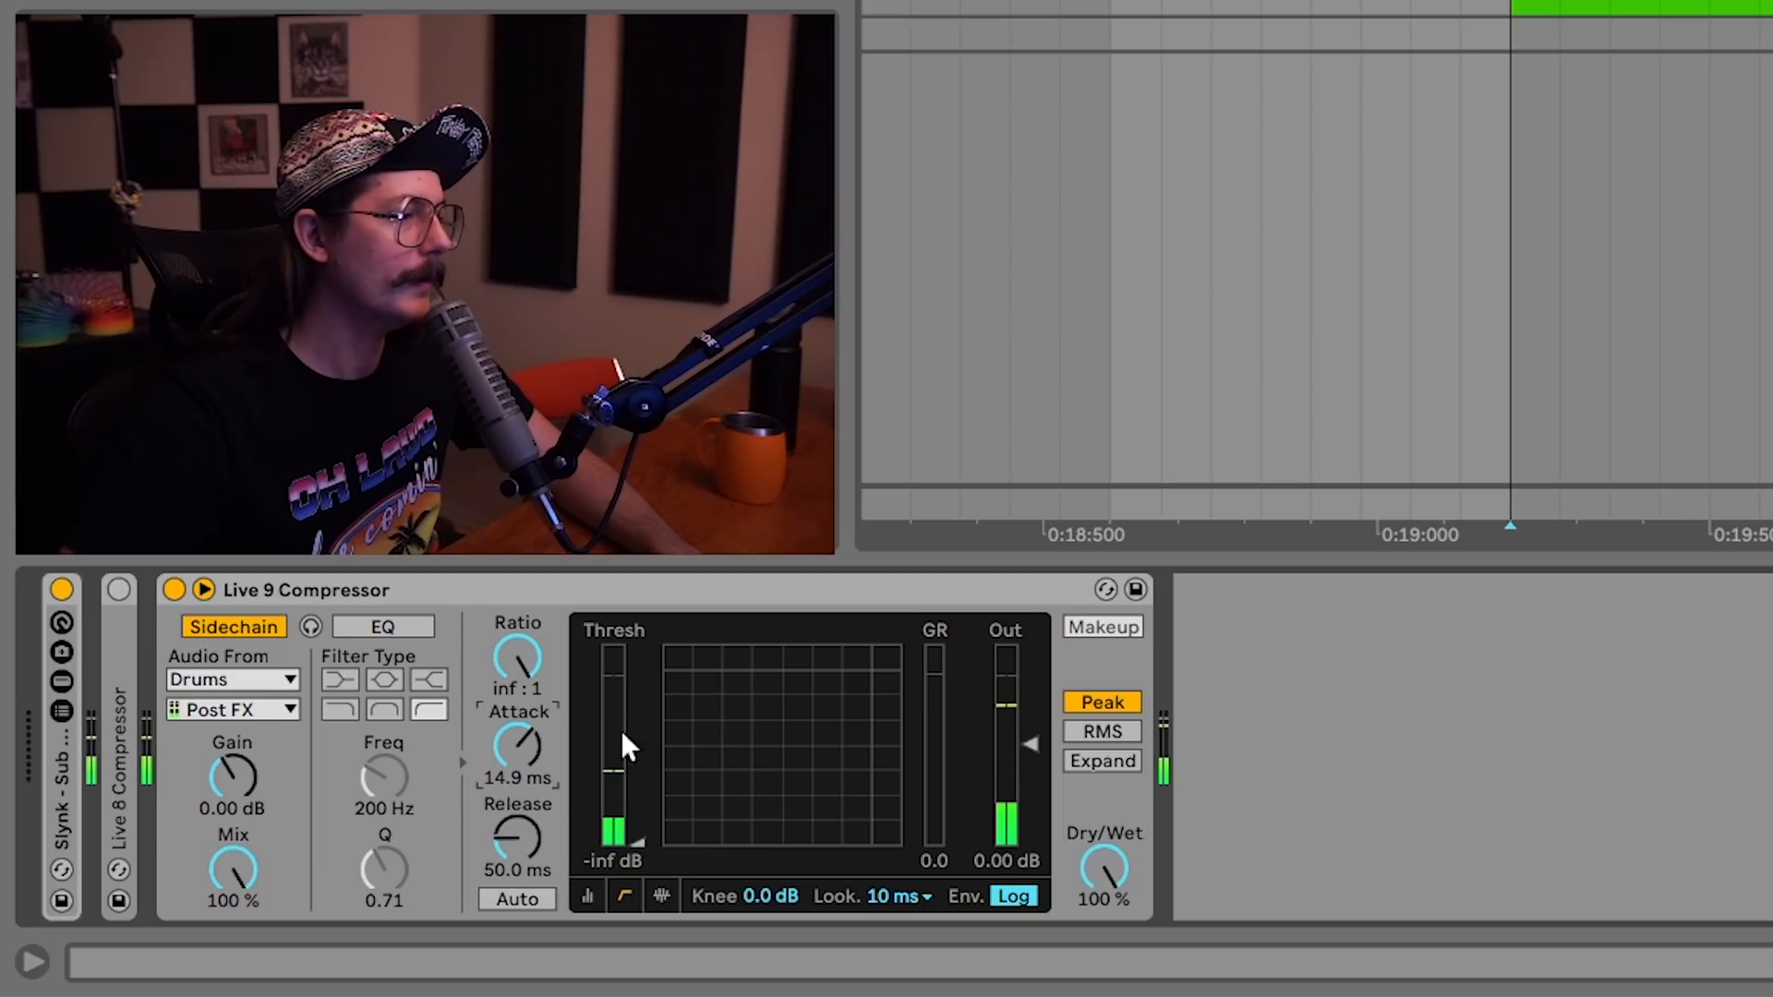
key("Down")
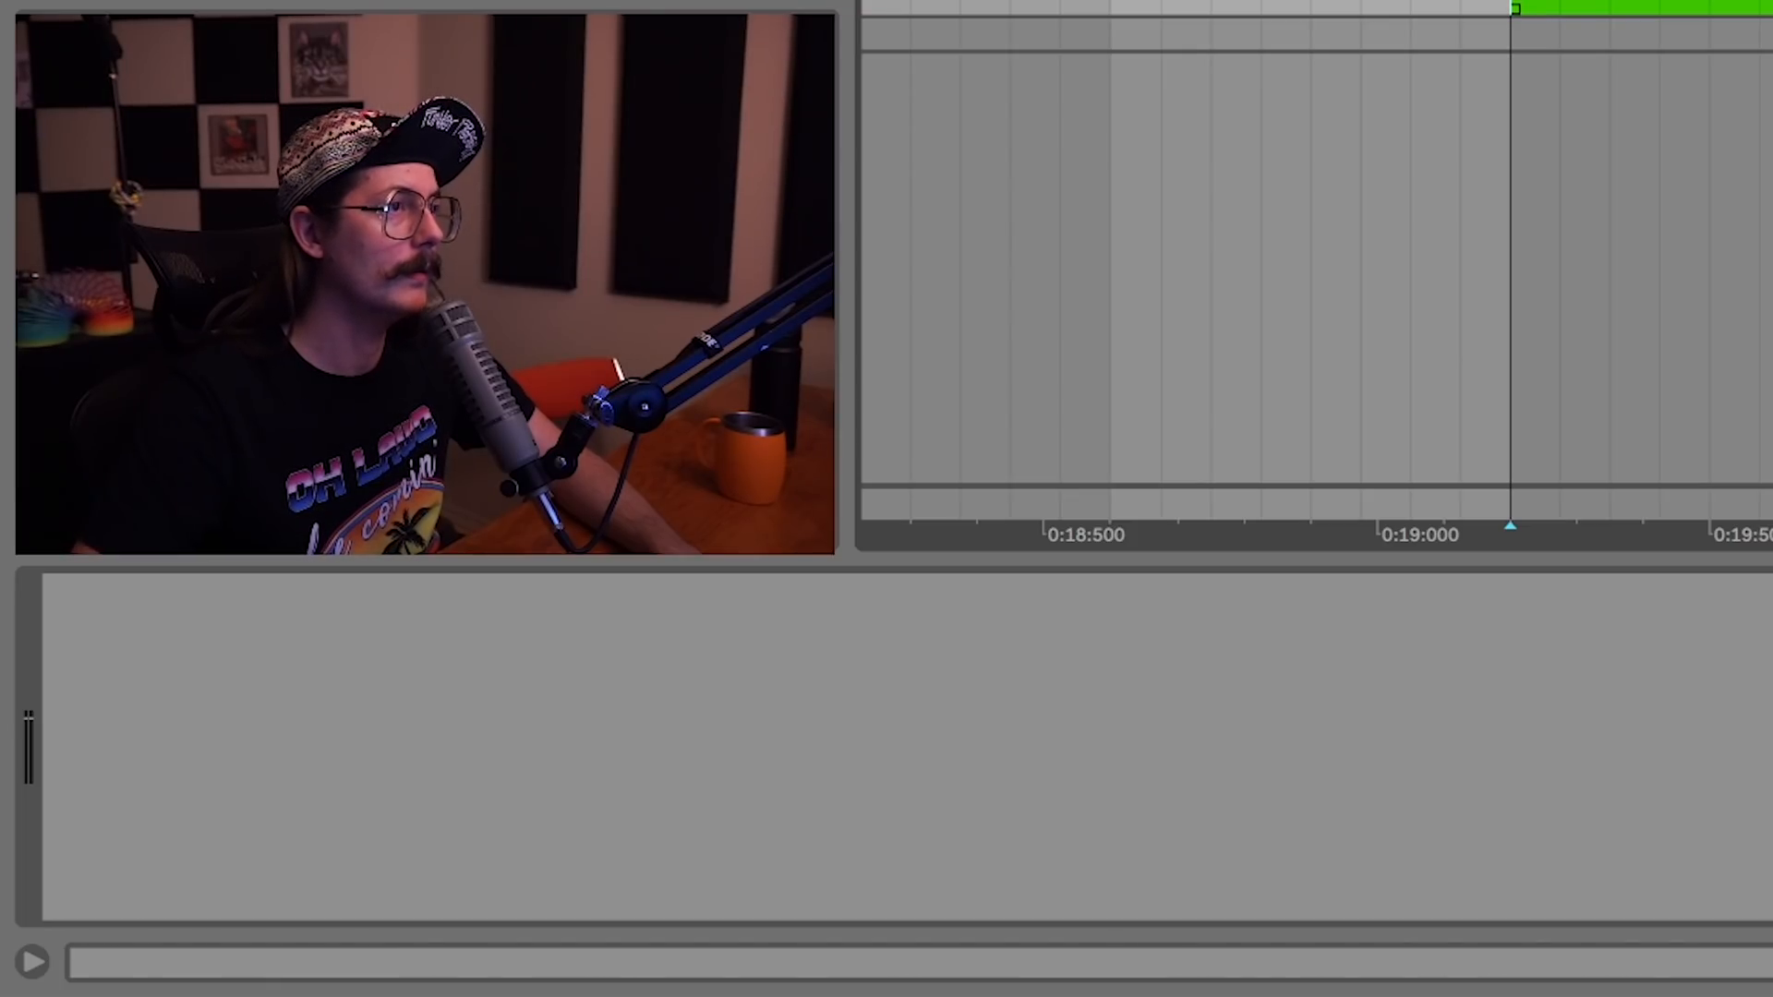
key("space")
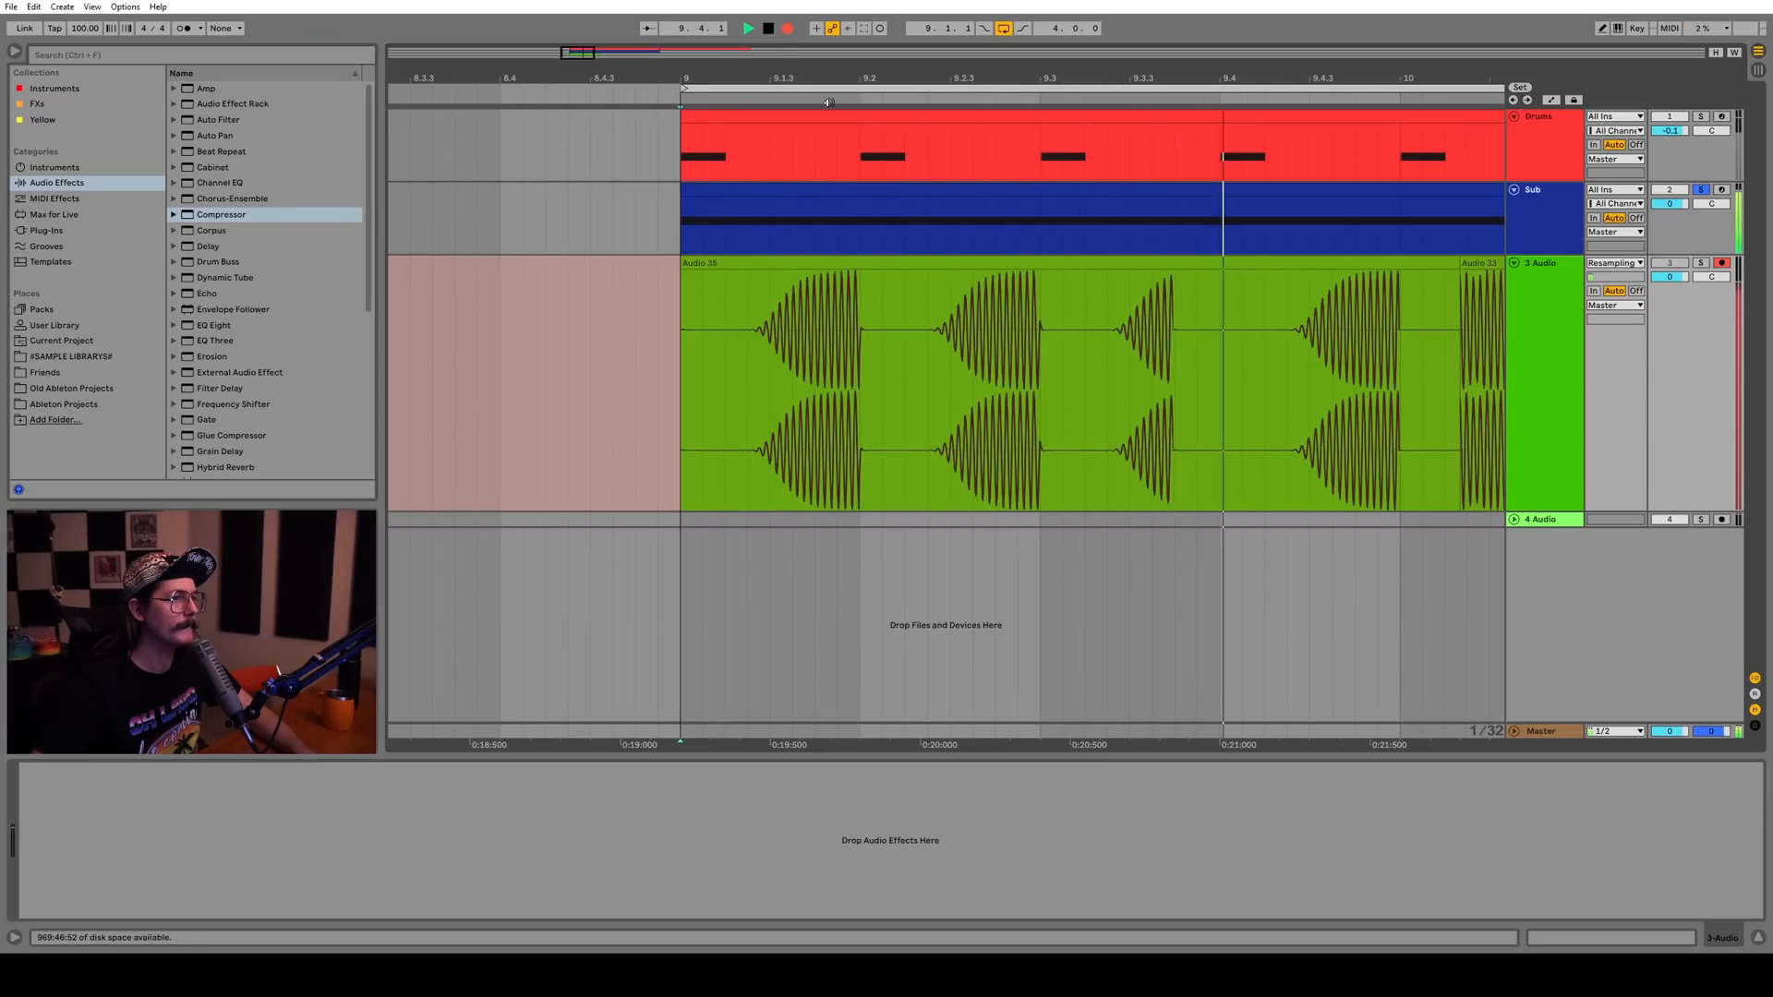
key("space")
Examine the attack portion of the re-recorded waveform around beat 9.2 on 3 Audio
left_click_drag(862, 79, 862, 351)
left_click_drag(820, 354, 1025, 354)
left_click_drag(724, 377, 1140, 376)
left_click(986, 386)
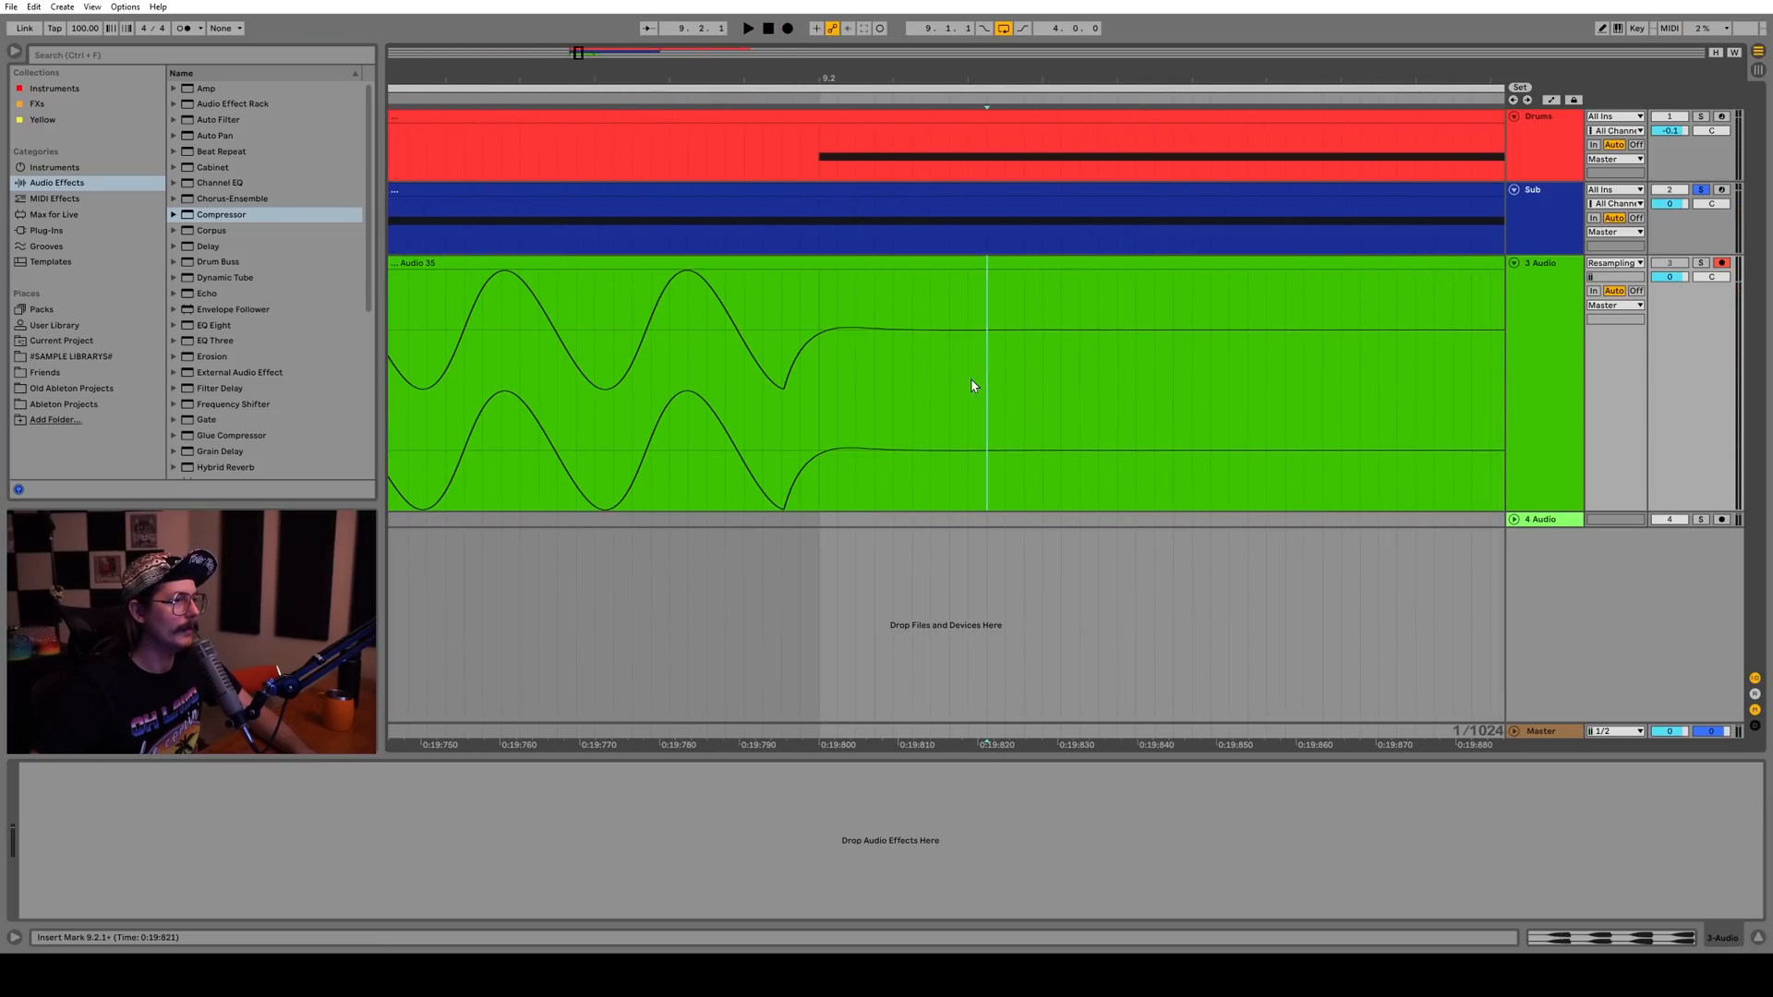
left_click_drag(744, 386, 1040, 375)
left_click_drag(782, 80, 782, 24)
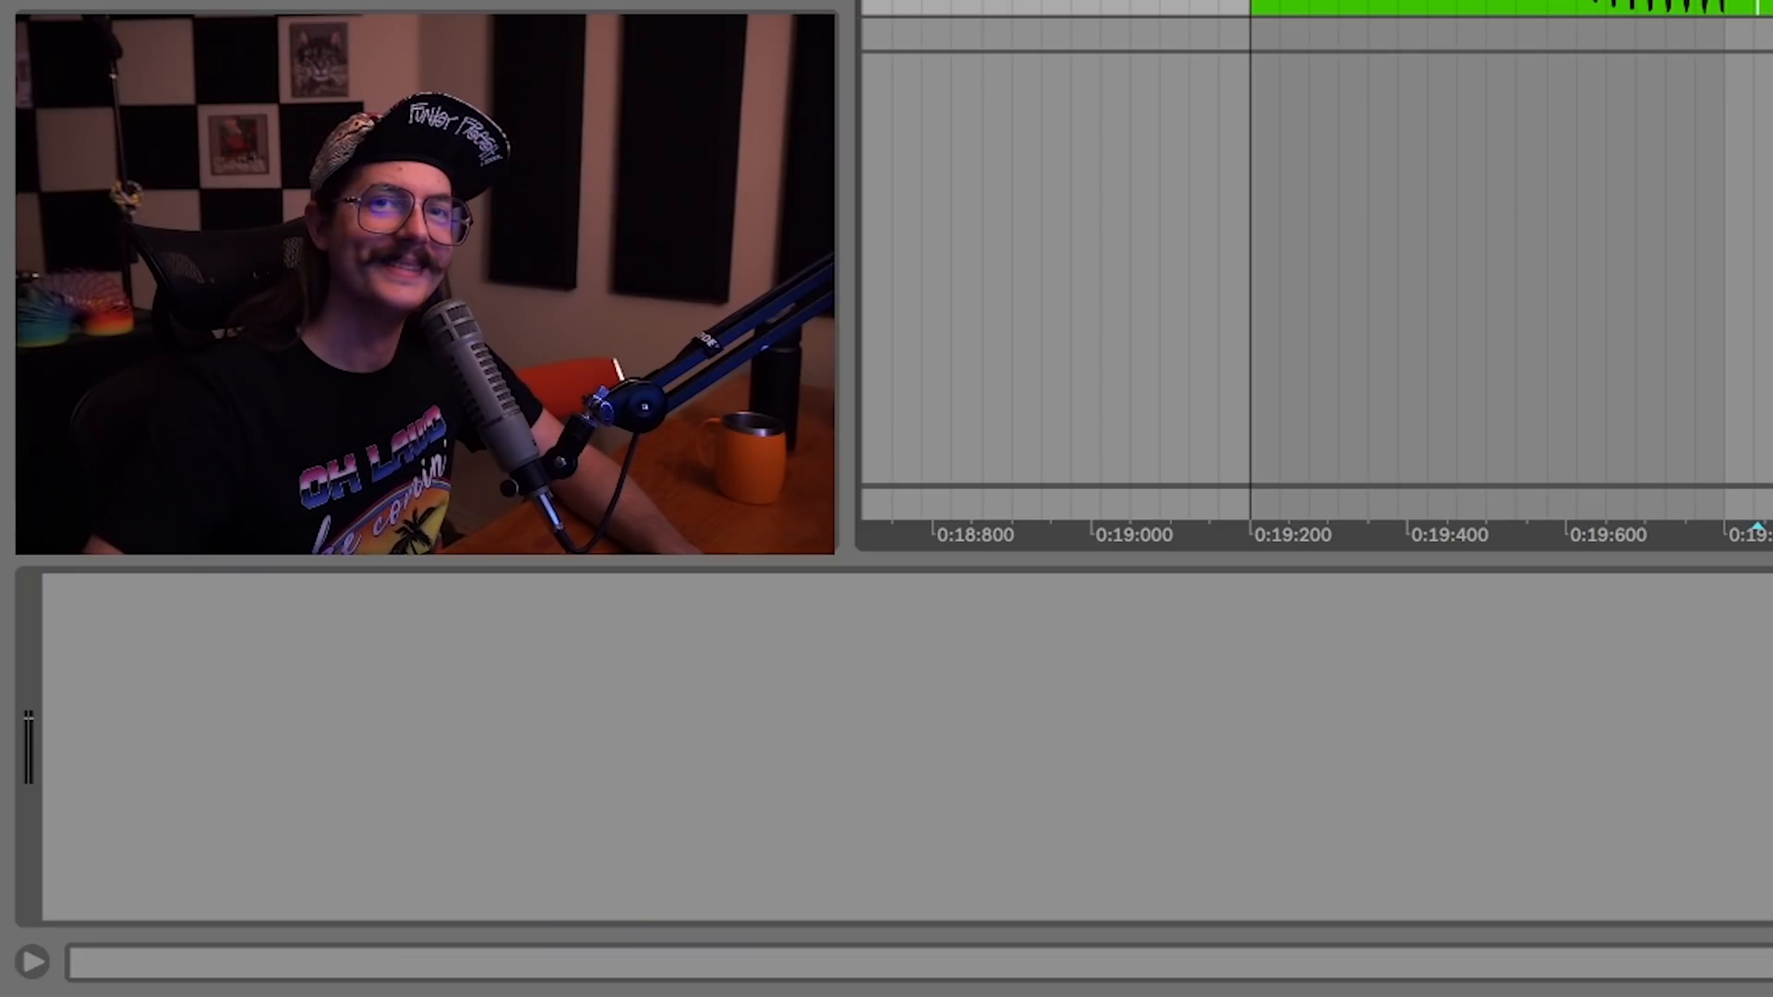
Turn on Live 9 Compressor's sidechain EQ at 15.0 kHz with Q 12.0, and play from bar 9 with sidechain listen on
left_click(384, 628)
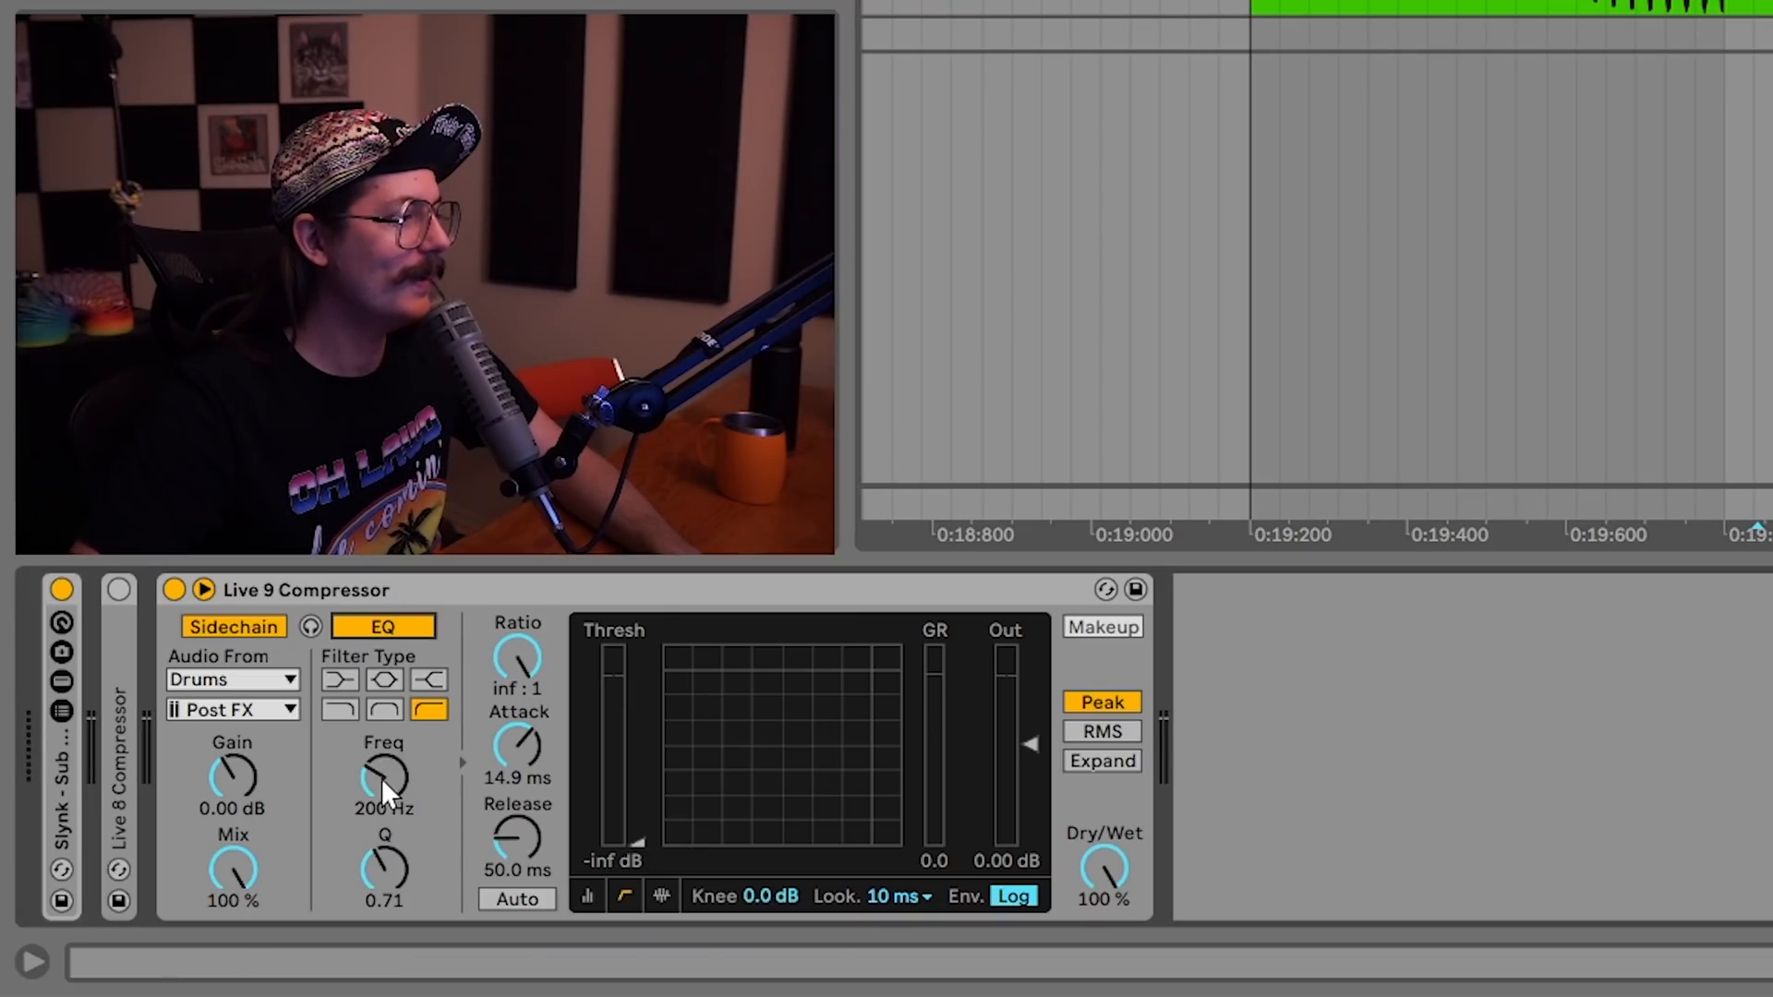
left_click_drag(390, 884, 381, 810)
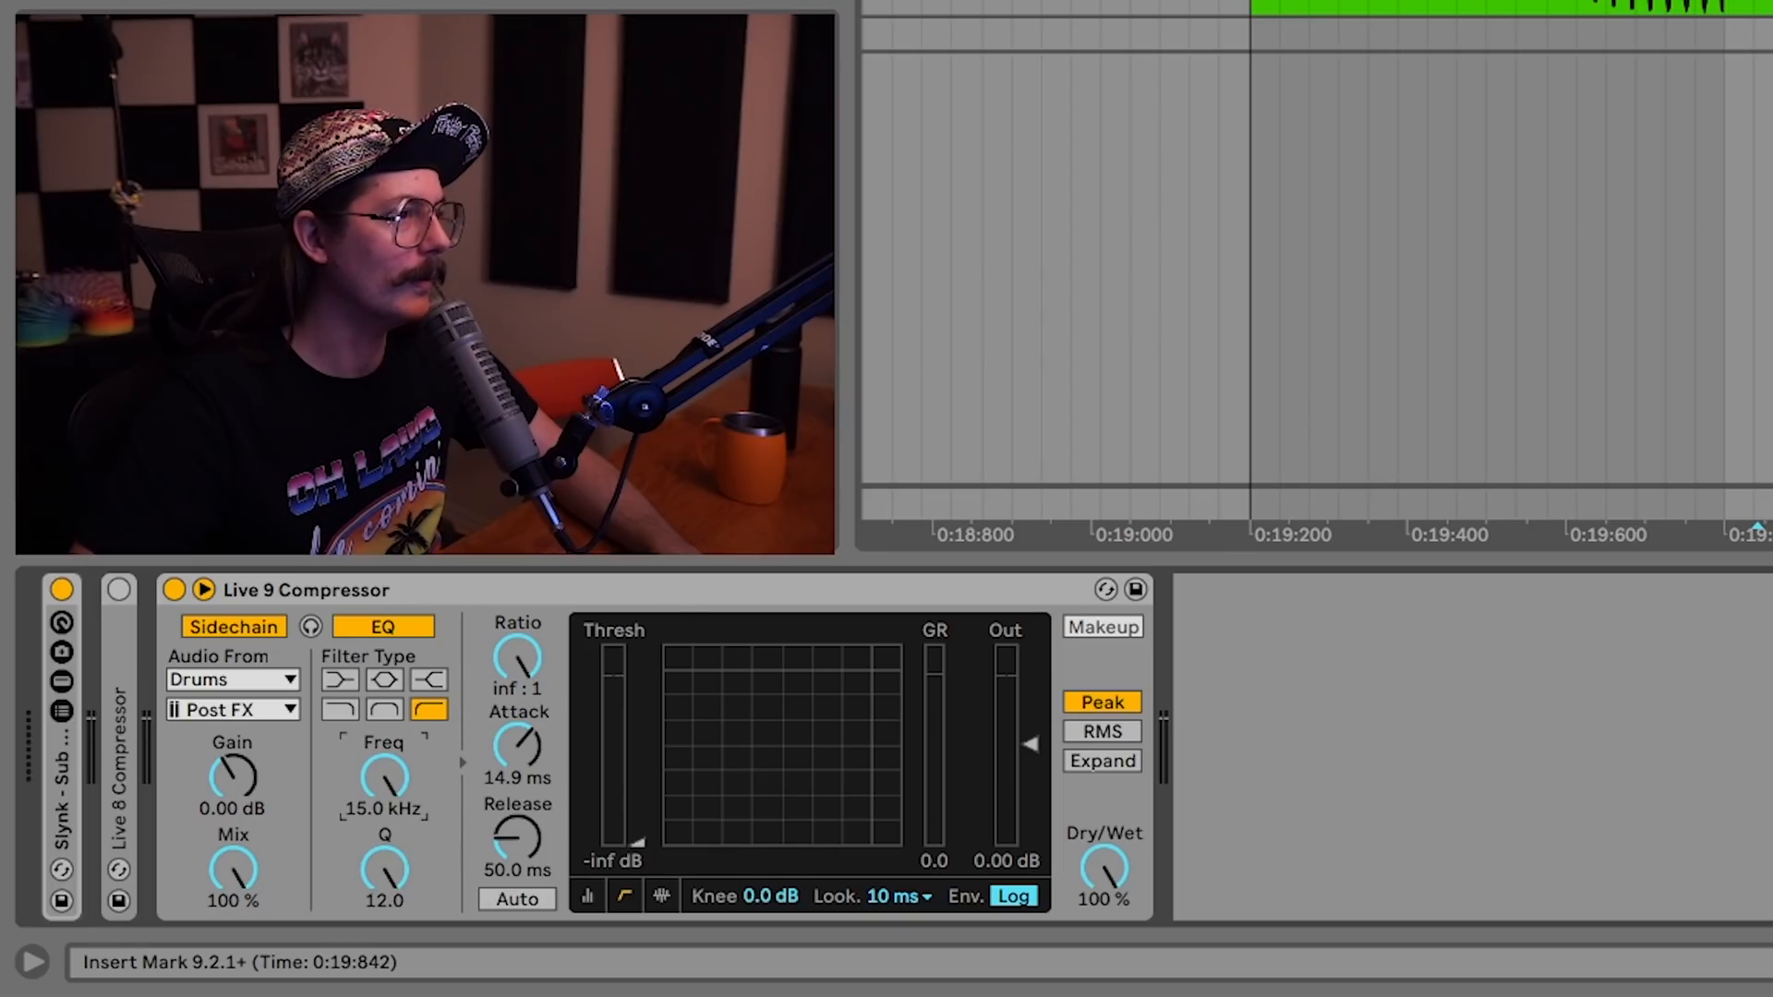
left_click(1251, 7)
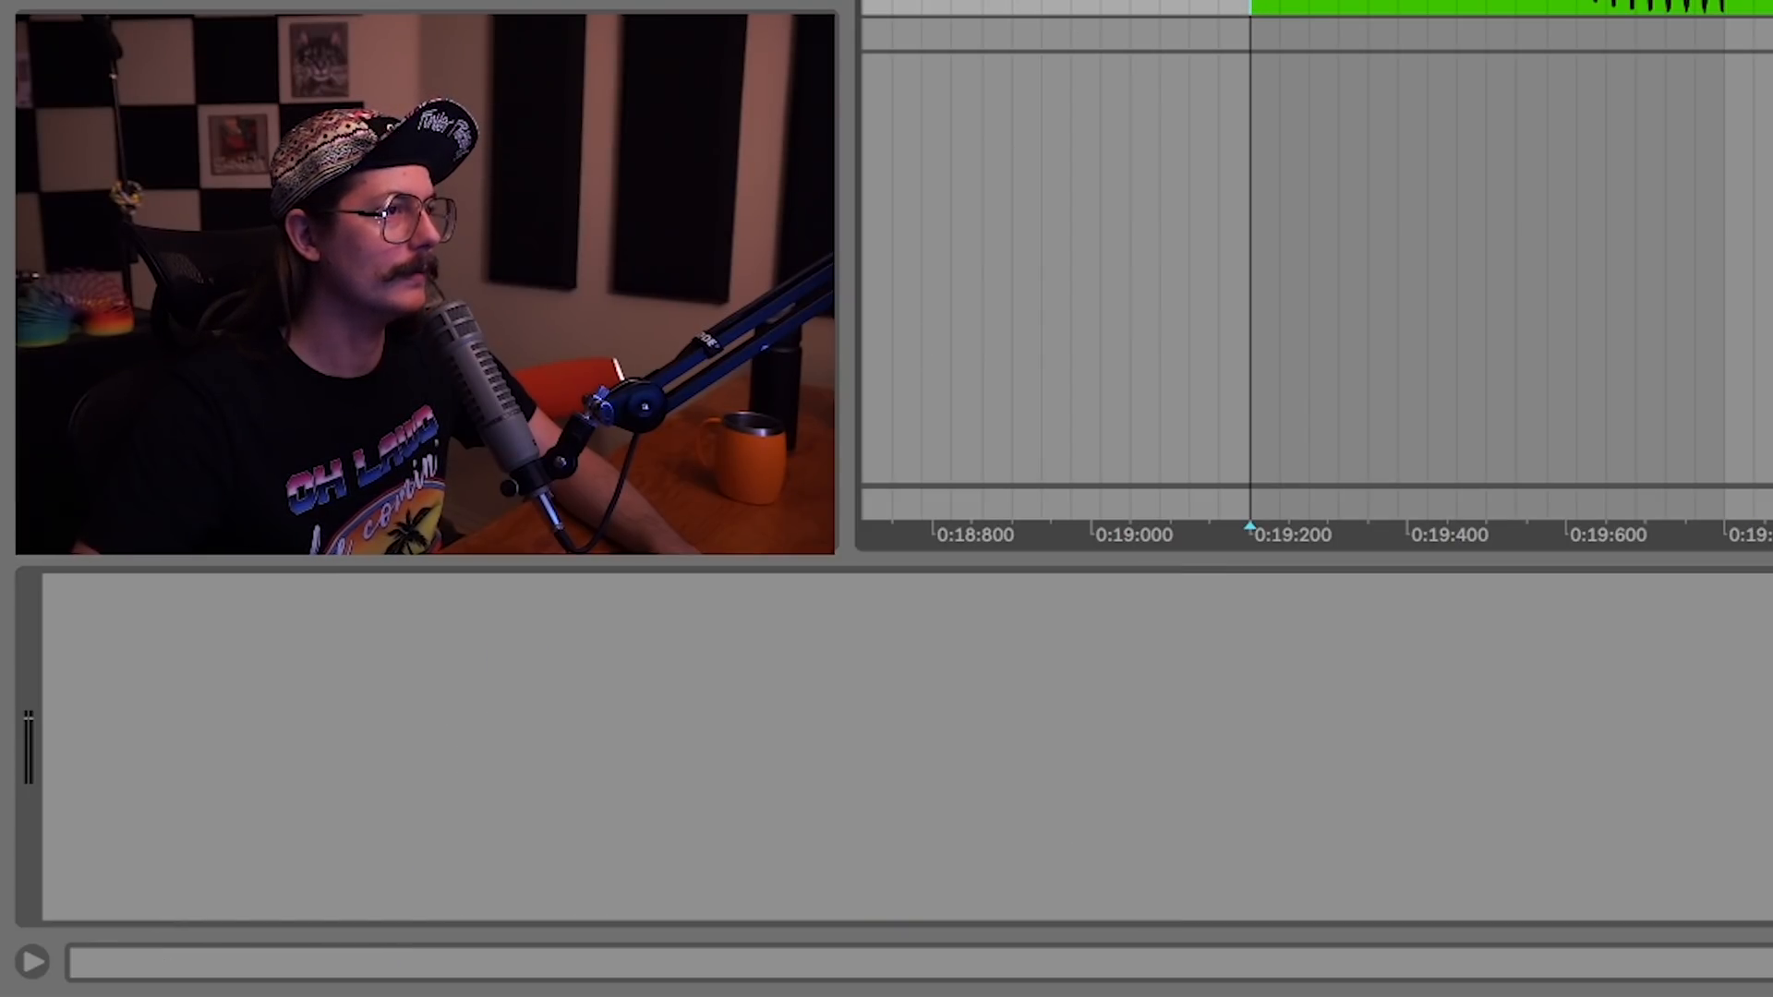
left_click(311, 627)
key("space")
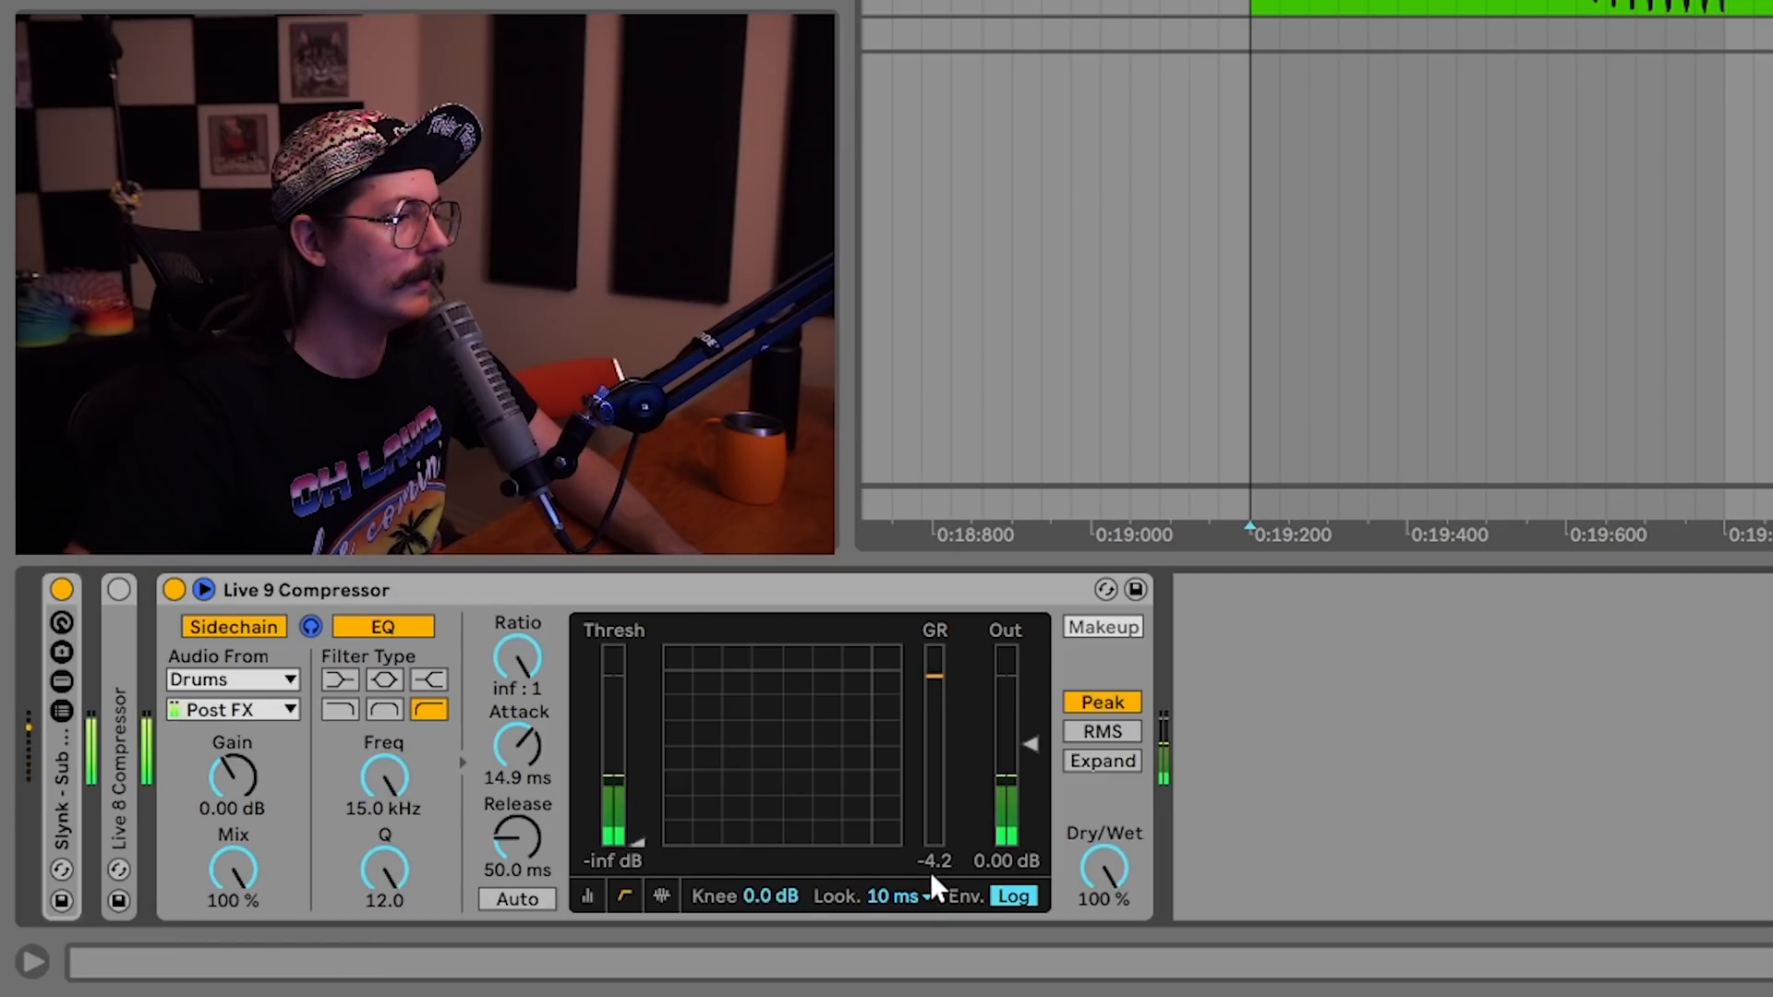
key("space")
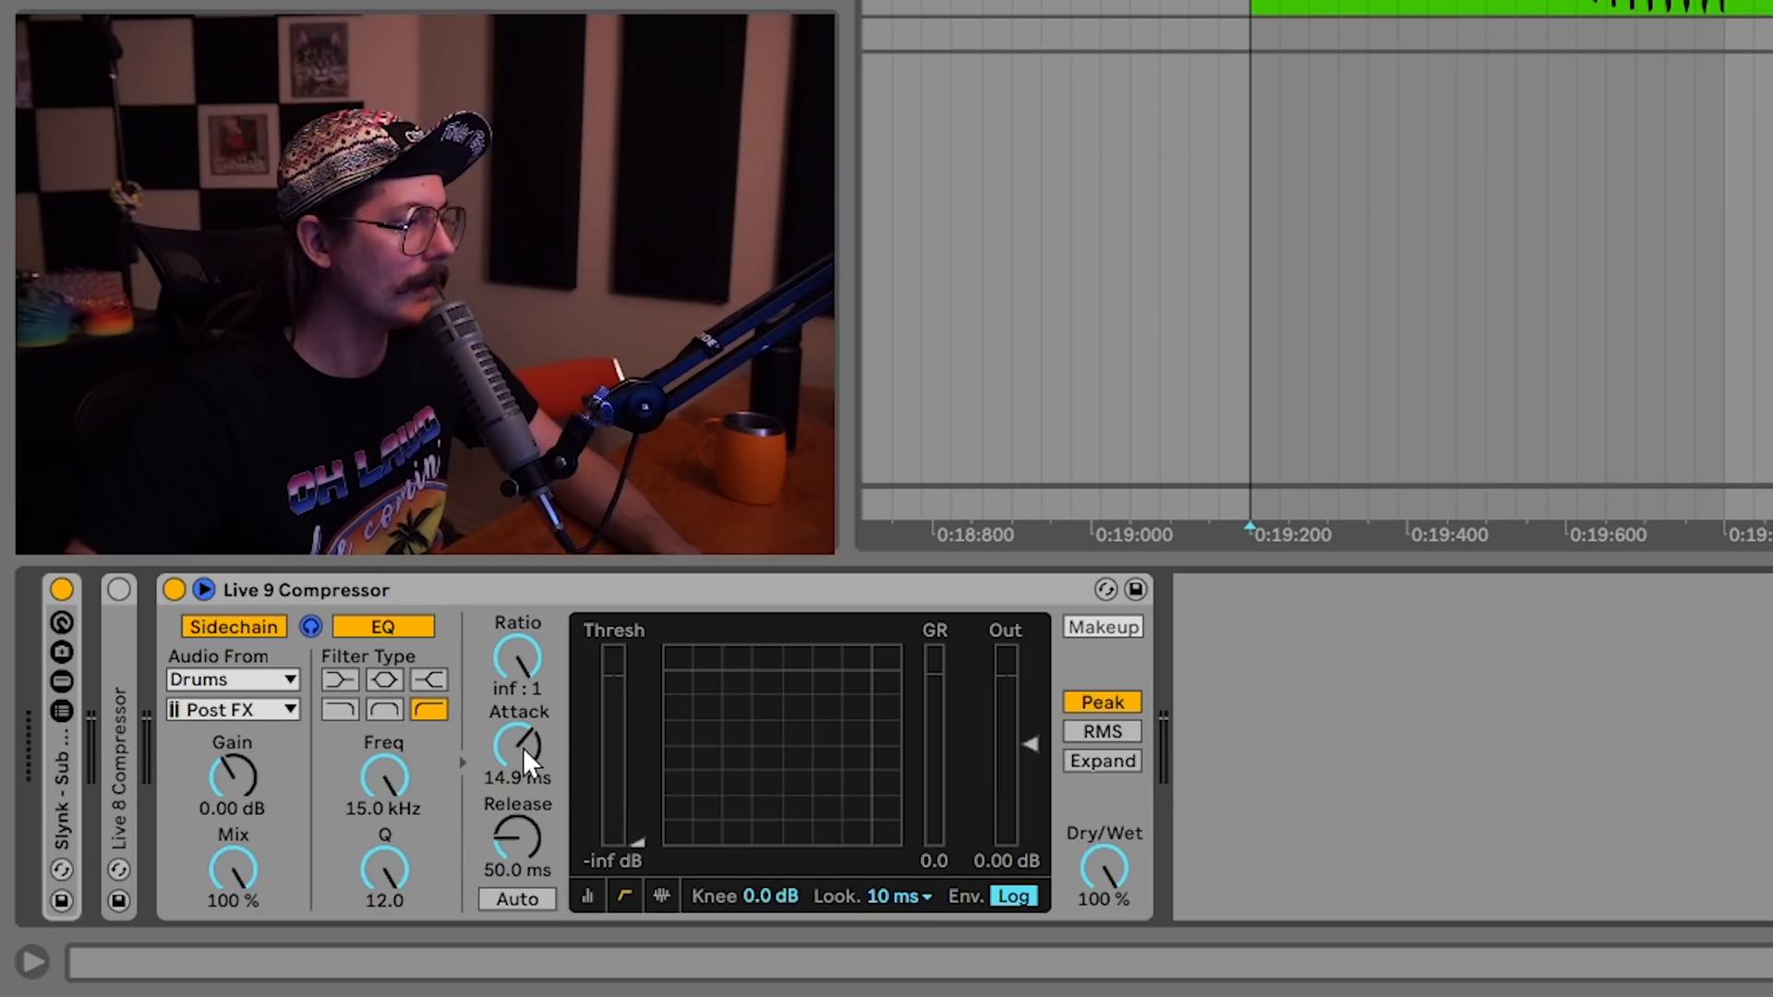
Compare Live 9 Compressor attack times of 0.01 ms and 19.7 ms during playback and settle on 11.4 ms
key("space")
left_click_drag(523, 746, 523, 813)
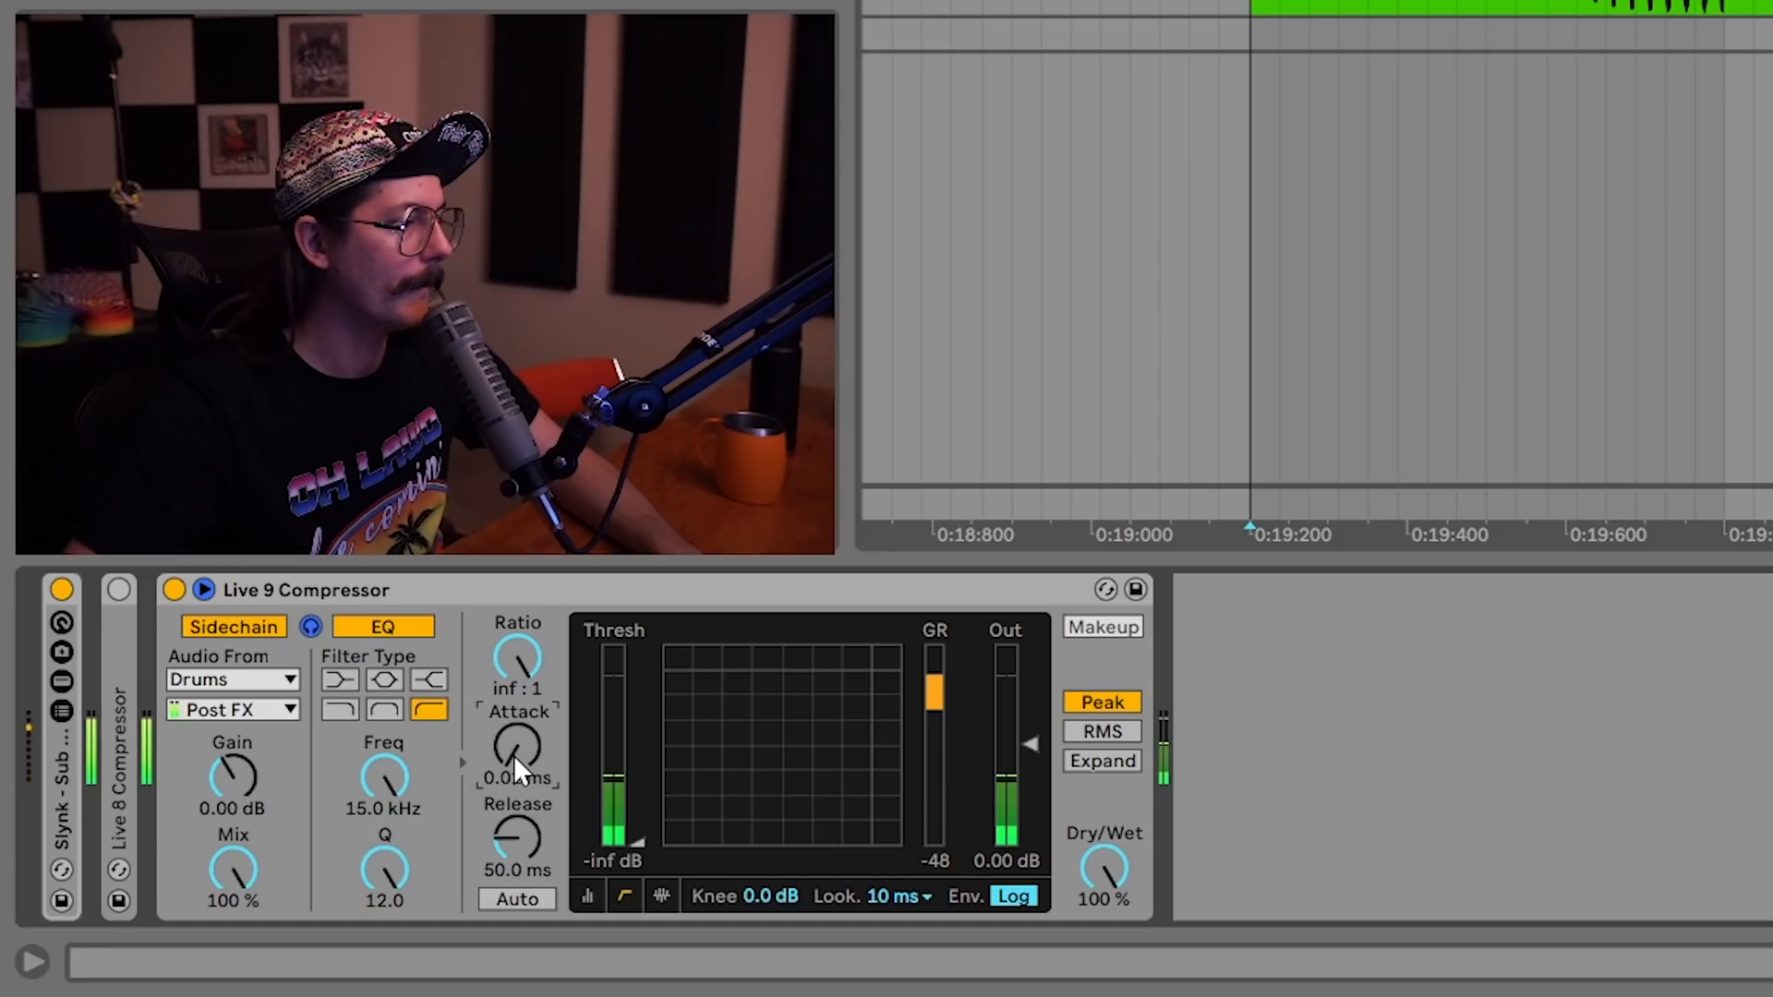
left_click_drag(513, 756, 514, 702)
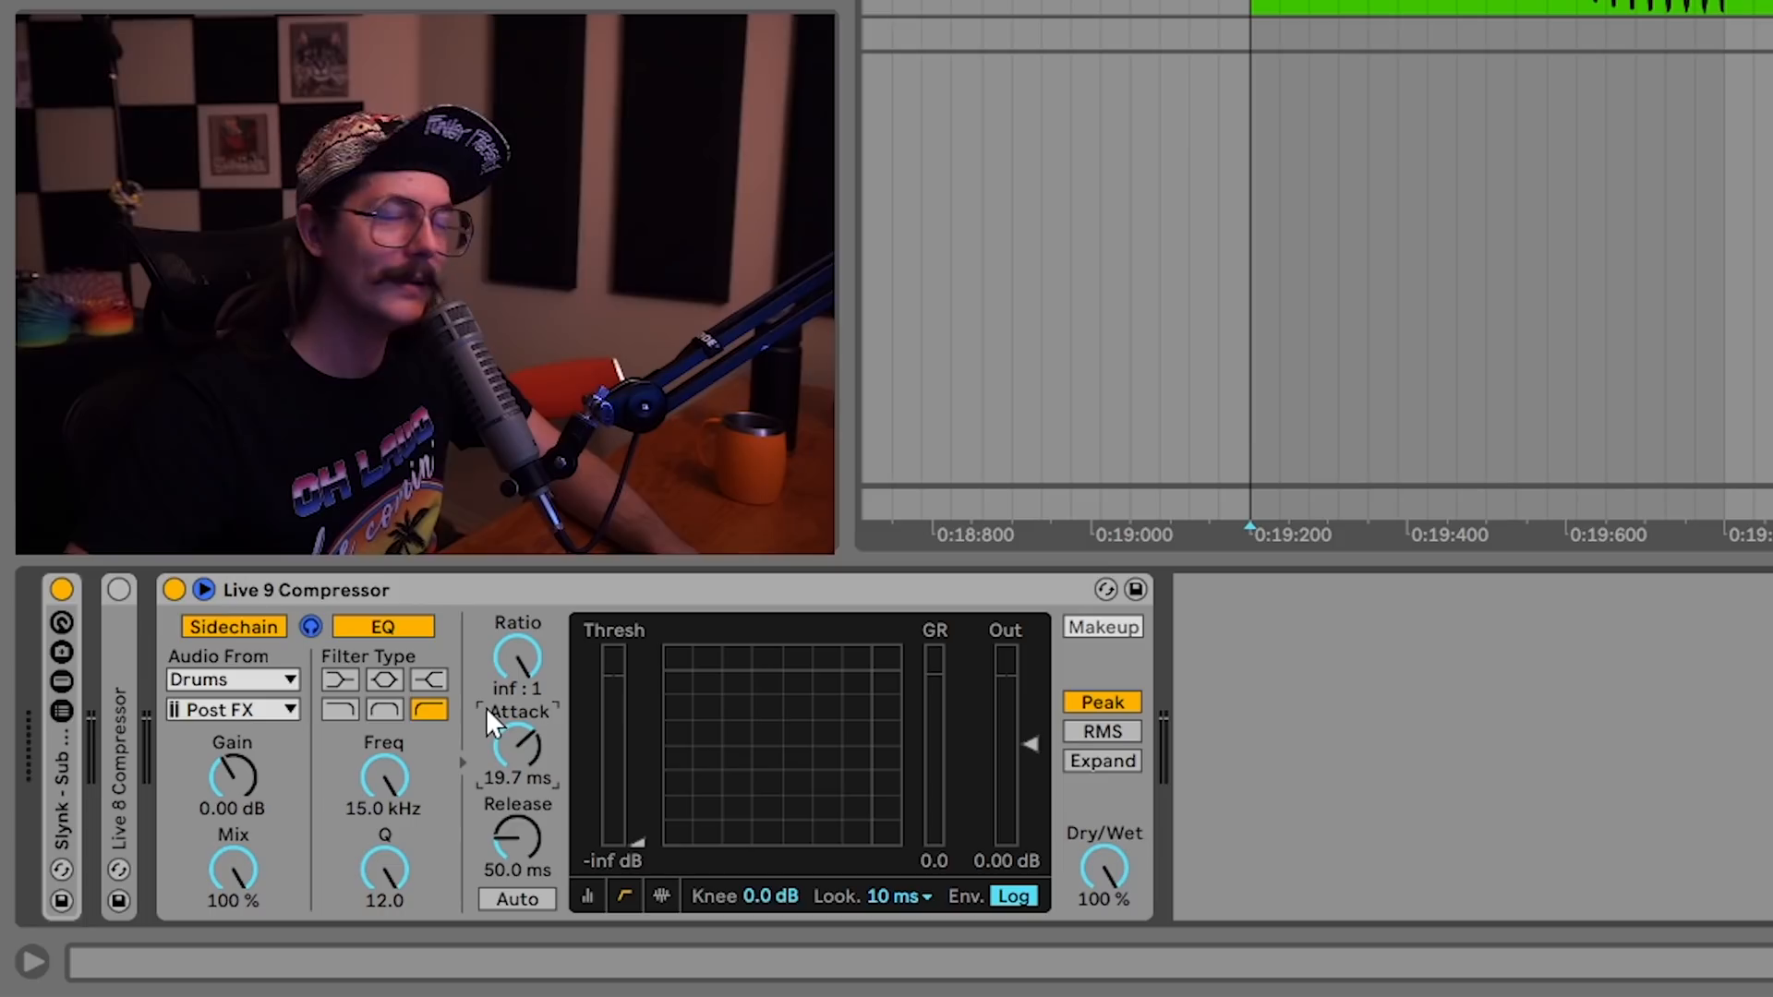
left_click_drag(522, 739, 522, 753)
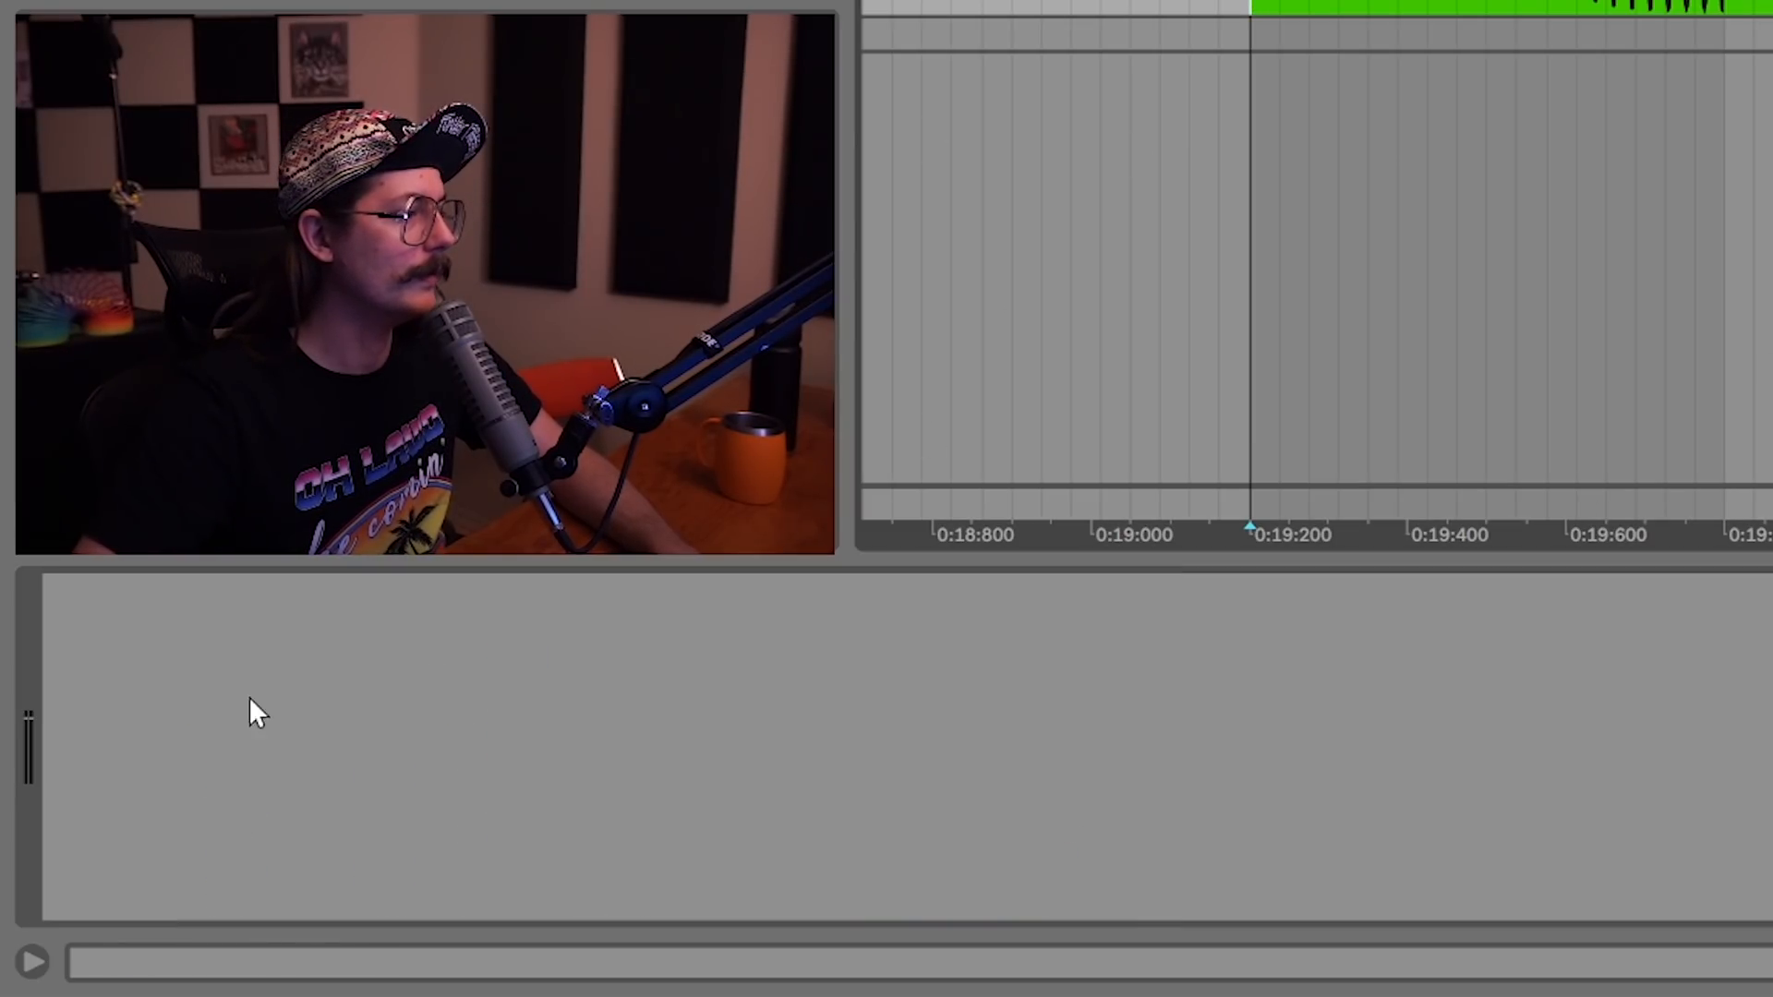
Record the Sub onto 3 Audio from bar 9 and select the waveform from 9.2.1 to 9.2.2 for inspection
left_click(788, 29)
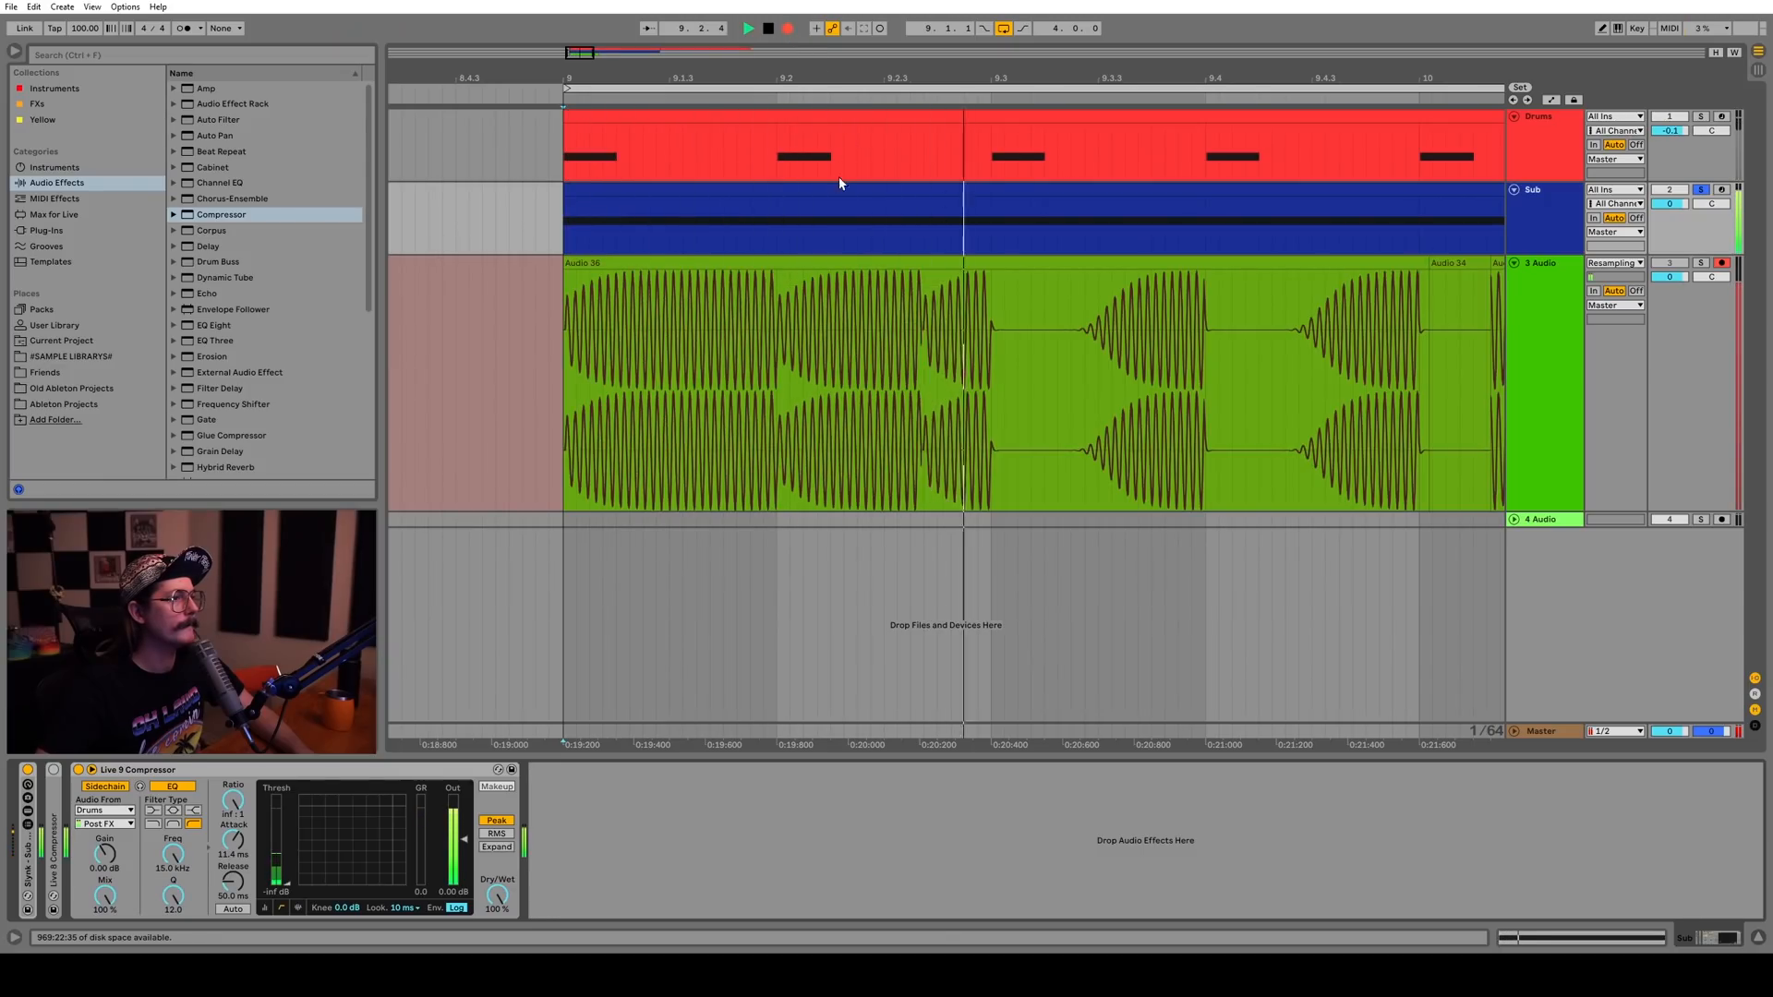
key("space")
left_click_drag(781, 363, 817, 363)
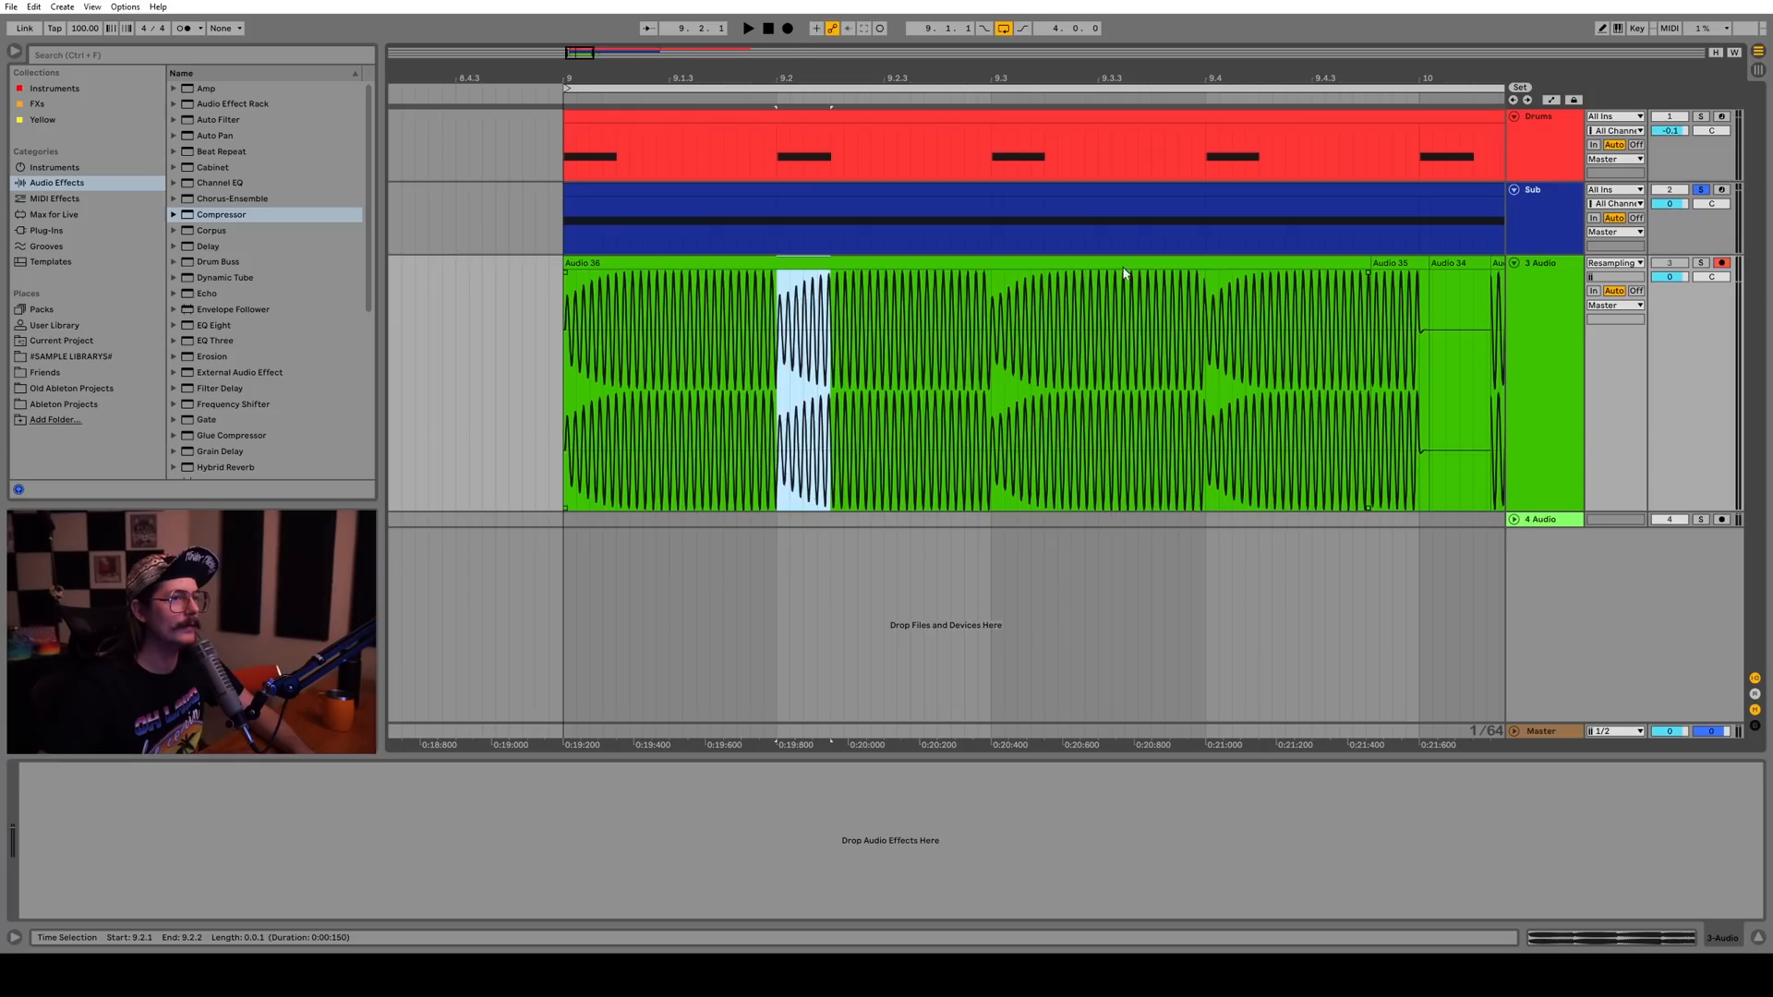
left_click(768, 29)
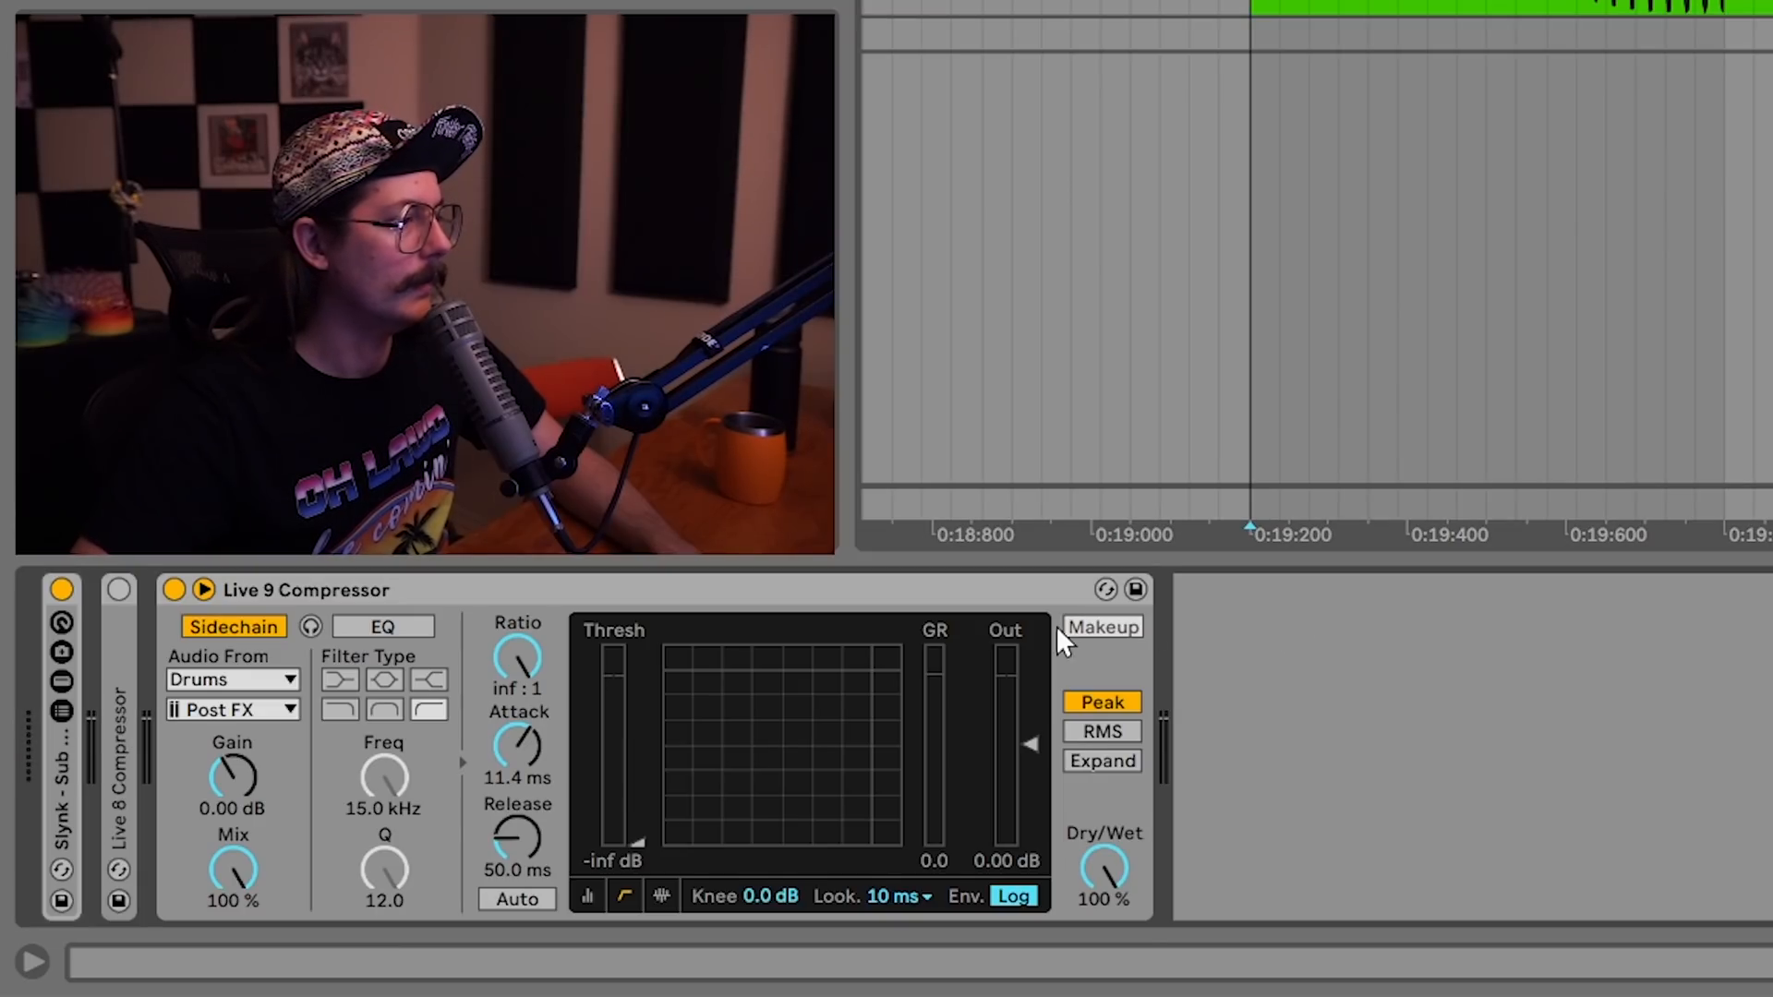
Show Live 9 Compressor's activity view, set release to 63.2 ms and compare the Lin envelope with Log
left_click(662, 894)
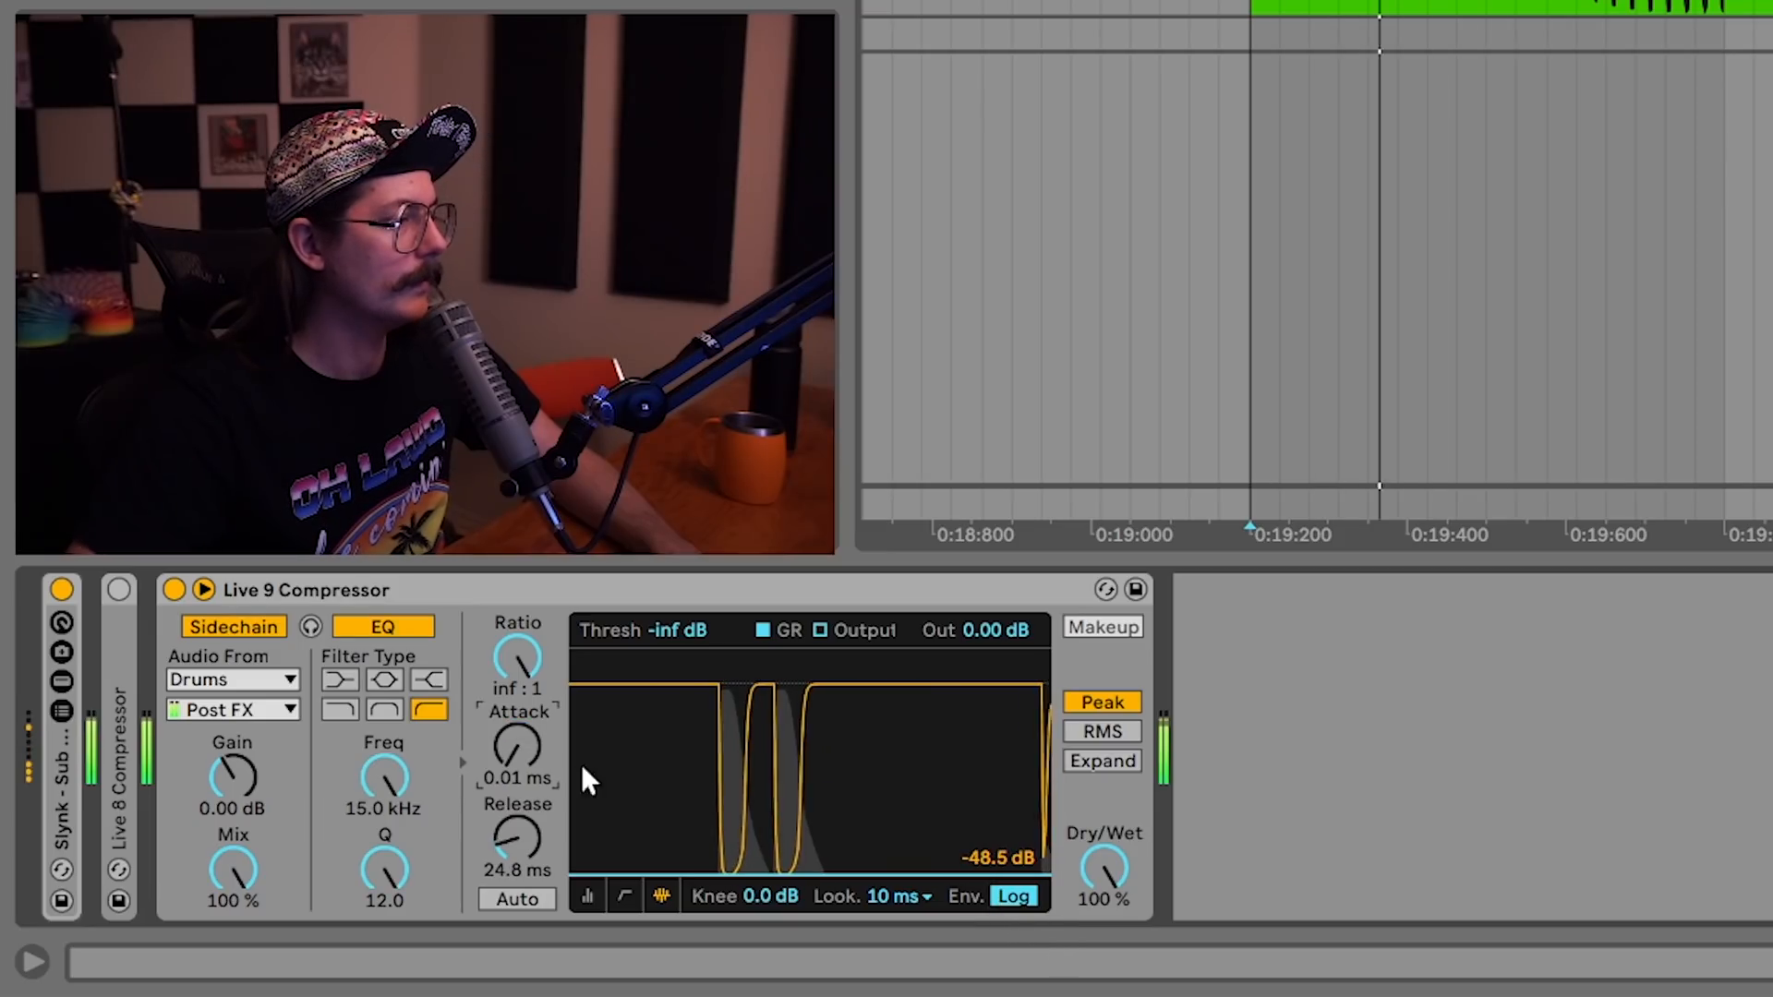
left_click_drag(517, 839, 518, 800)
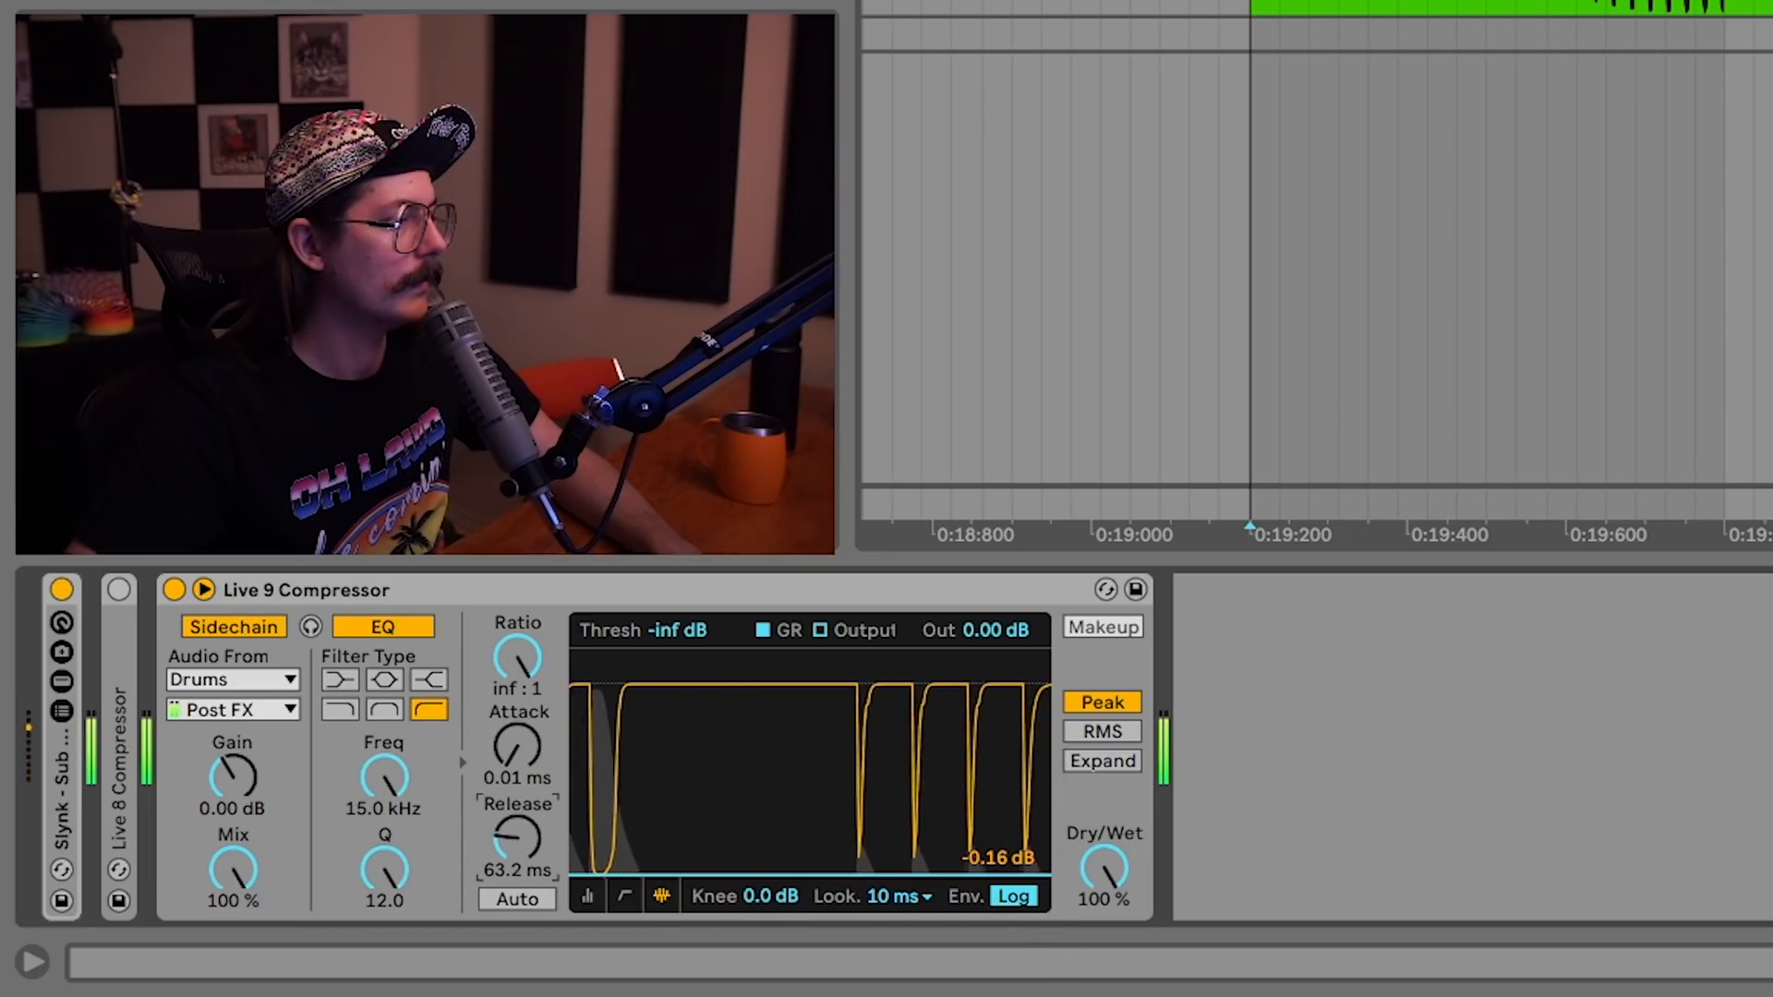
left_click(1011, 897)
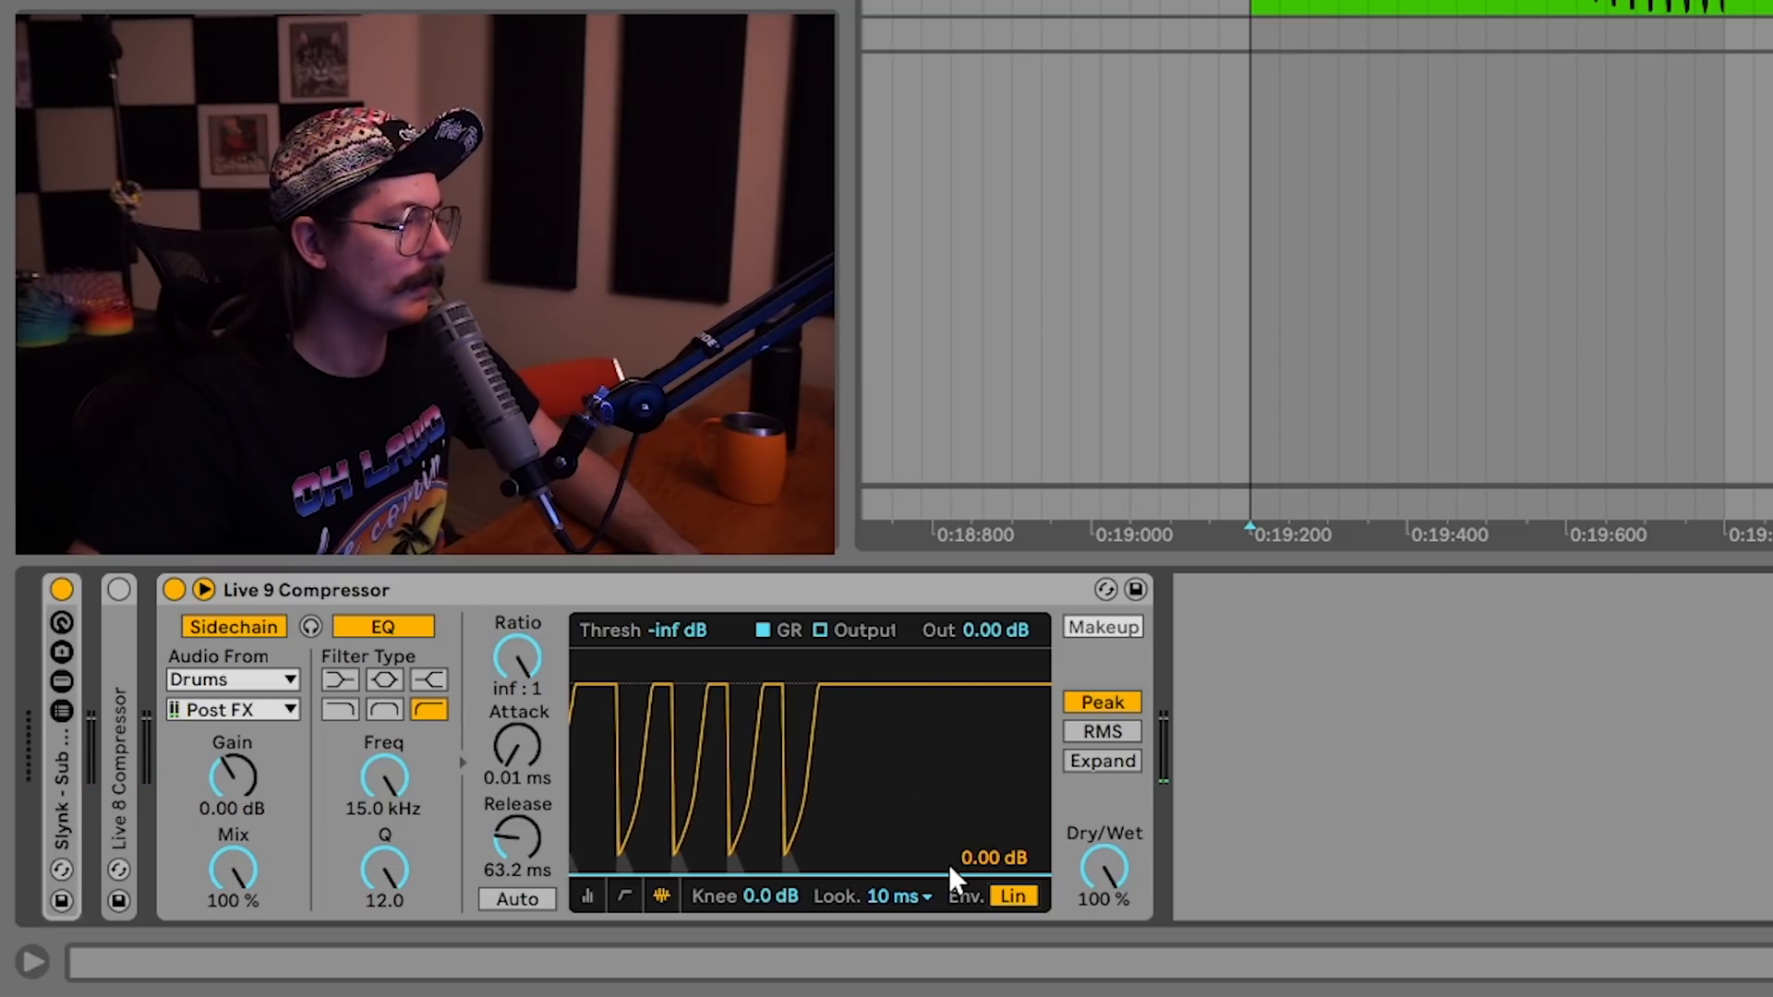
left_click(1012, 897)
Readjust the Q and frequency of Live 9 Compressor's sidechain EQ
left_click(1570, 792)
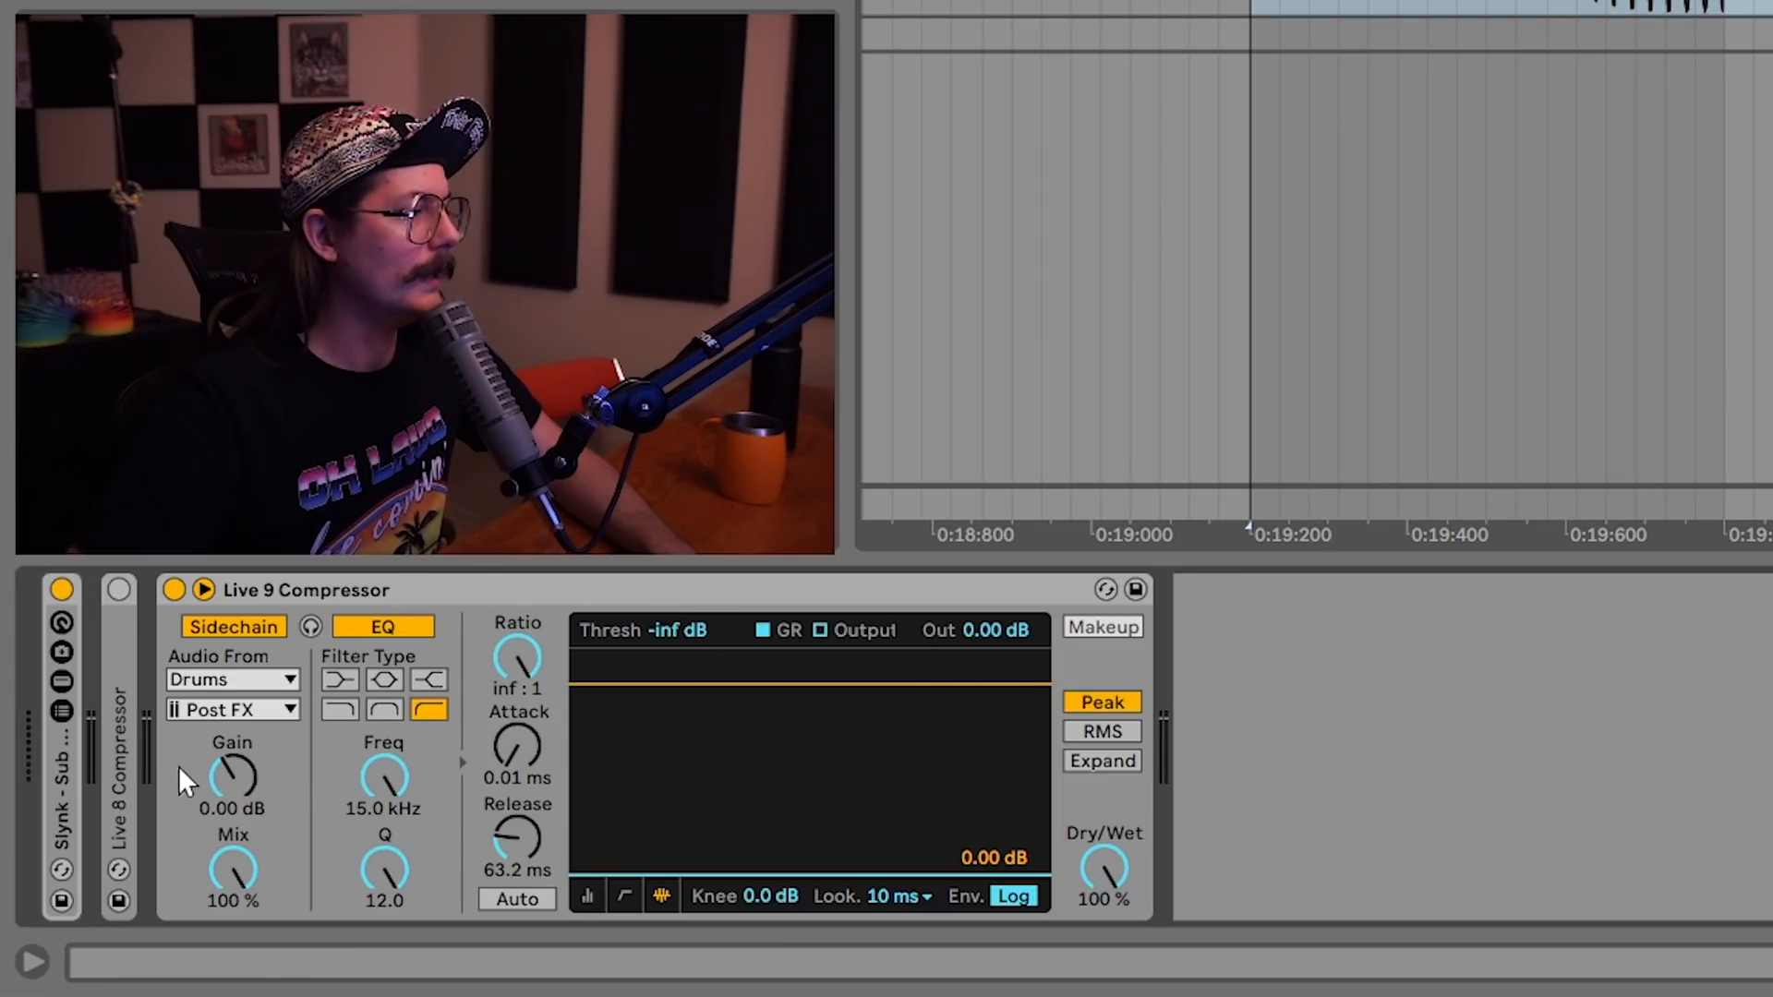
left_click_drag(413, 796, 367, 798)
left_click_drag(384, 870, 384, 859)
left_click_drag(384, 778, 384, 802)
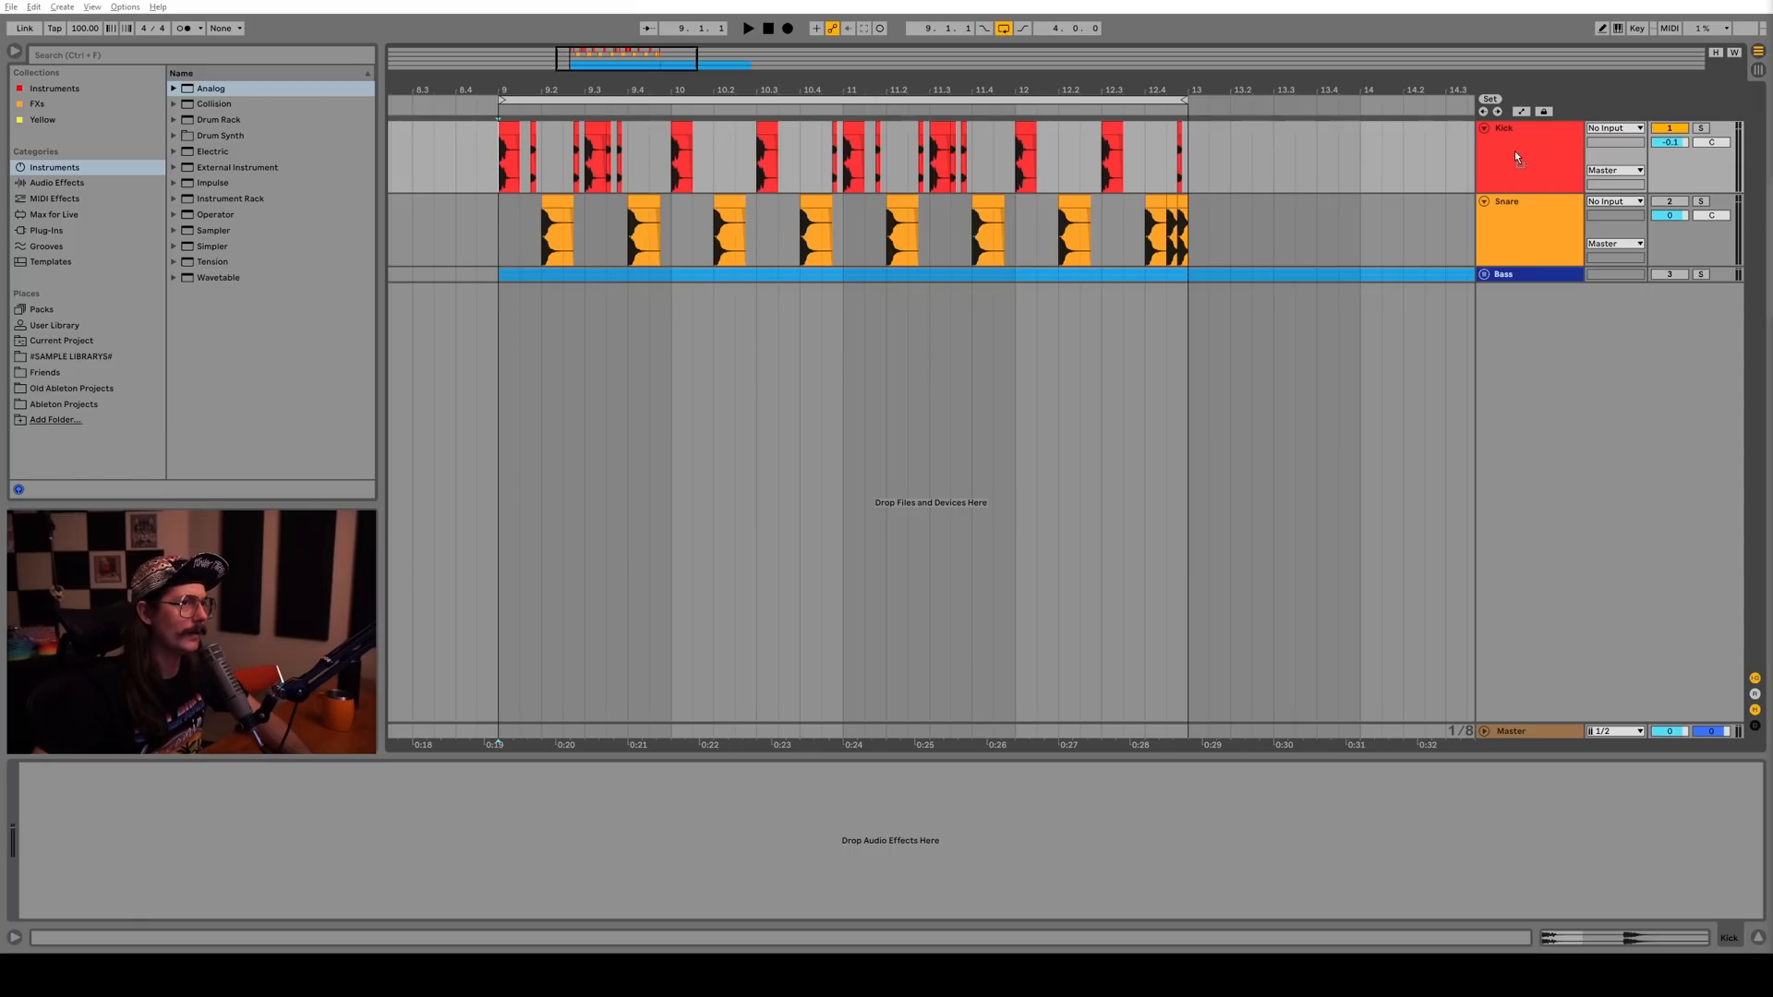
Examine the Kick and Snare clips, along with the Duck Call device on Kick and Duck Buddy on Bass
left_click_drag(1516, 153, 1518, 153)
left_click(492, 161)
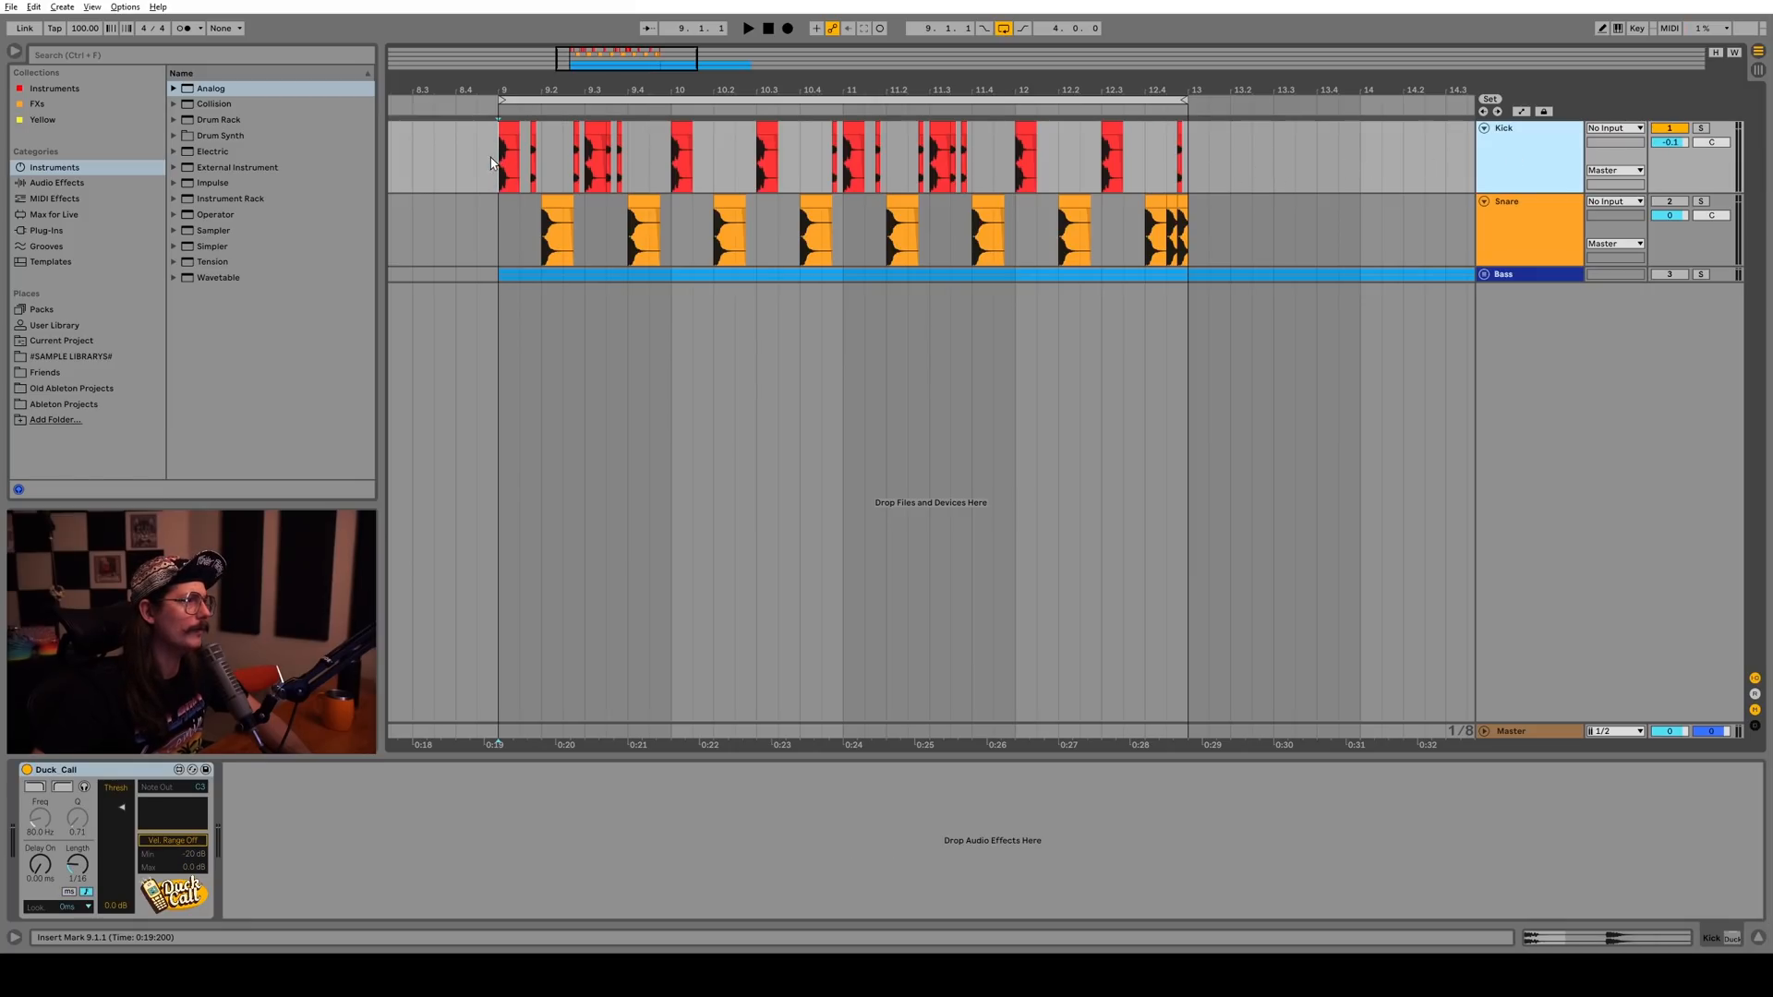
left_click_drag(496, 163, 1206, 230)
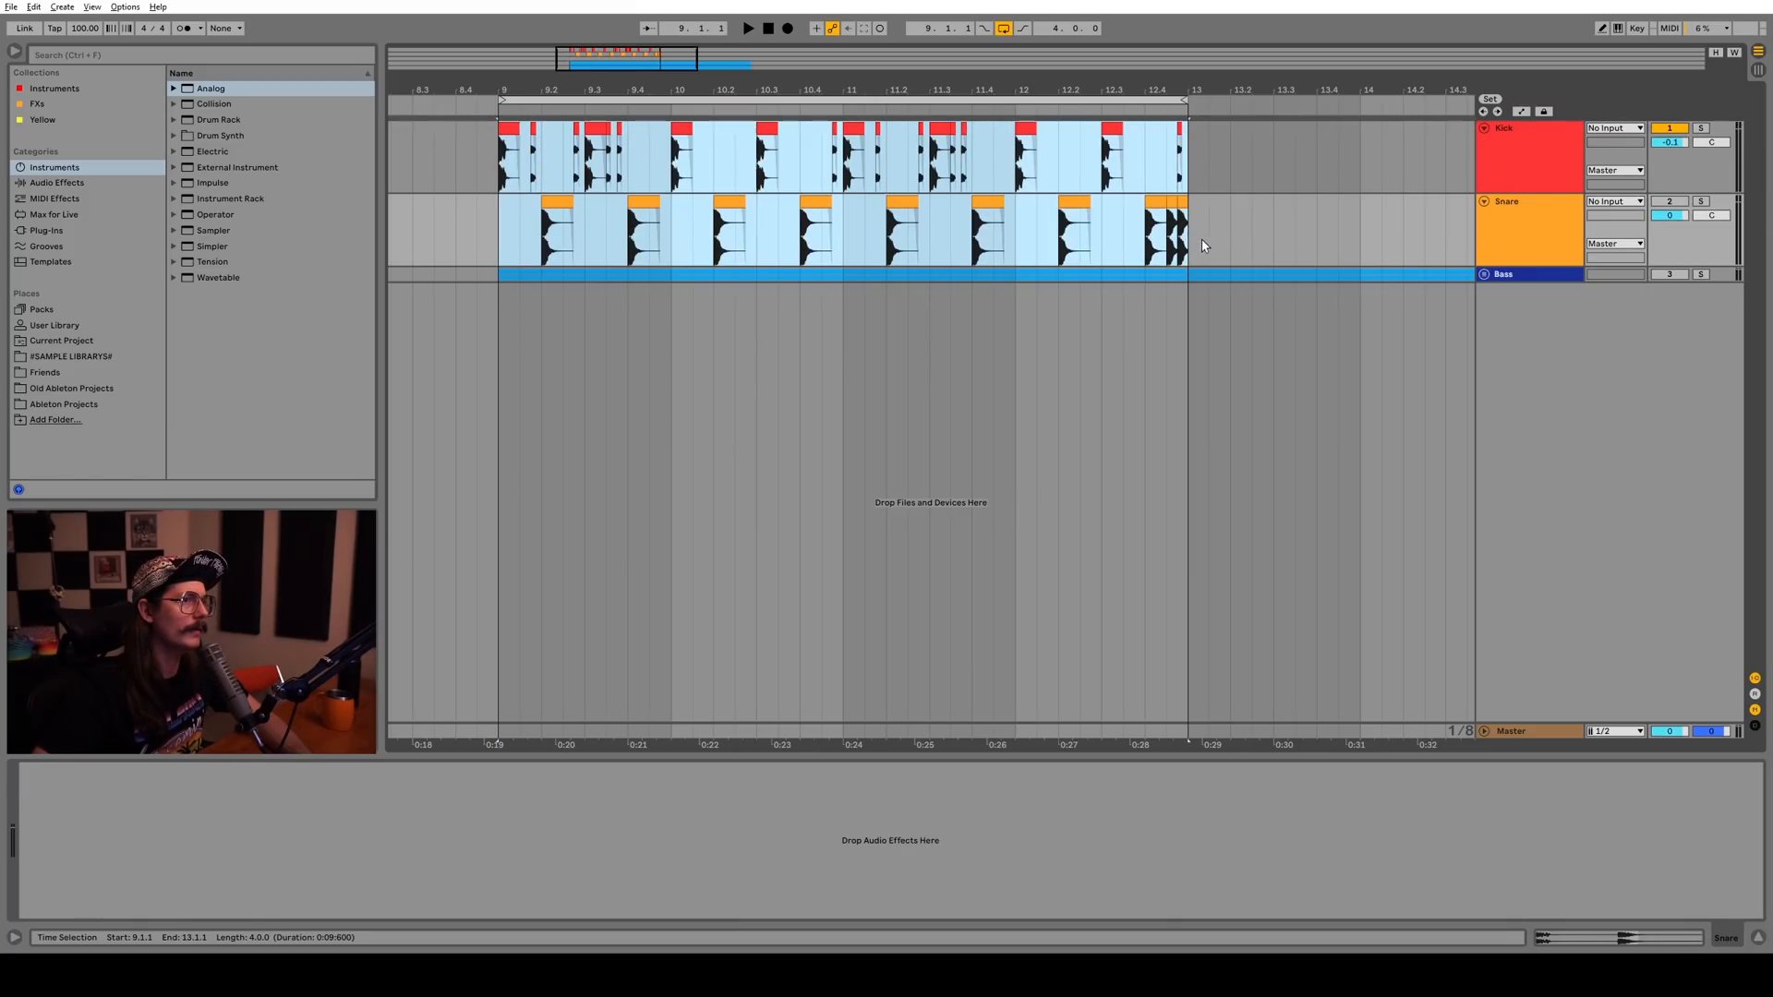
left_click(1209, 231)
left_click(1074, 215)
left_click(1506, 156)
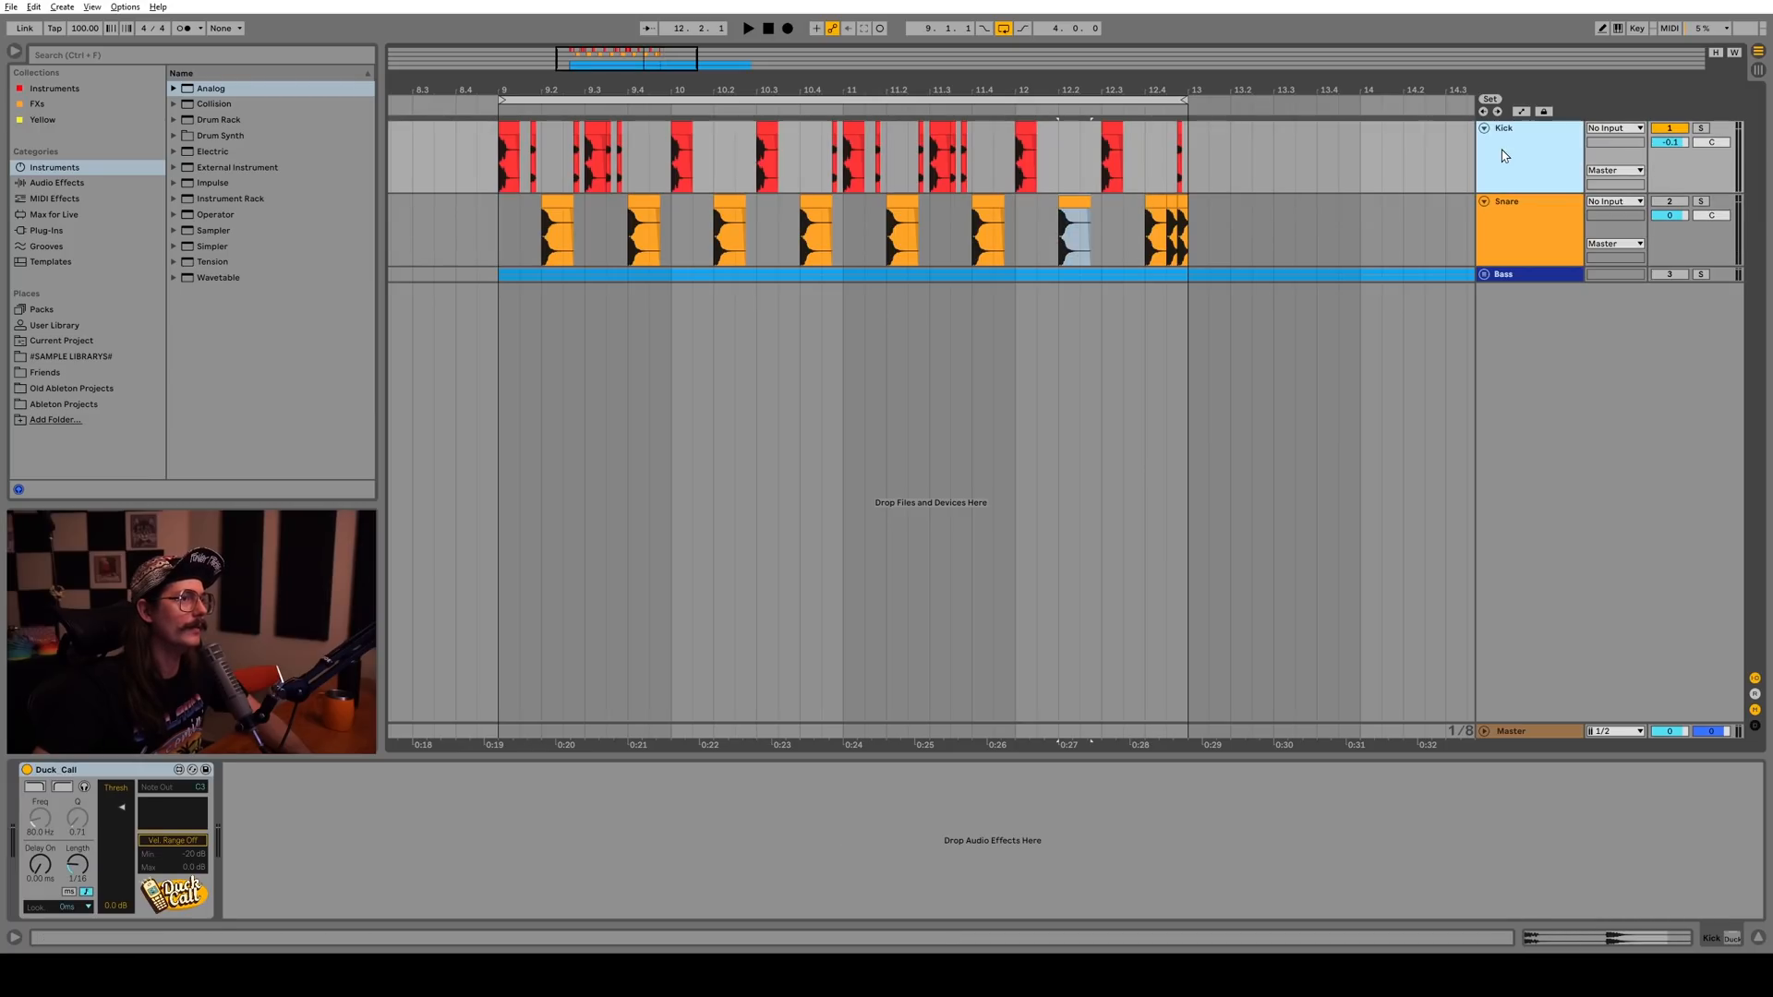
left_click(1505, 275)
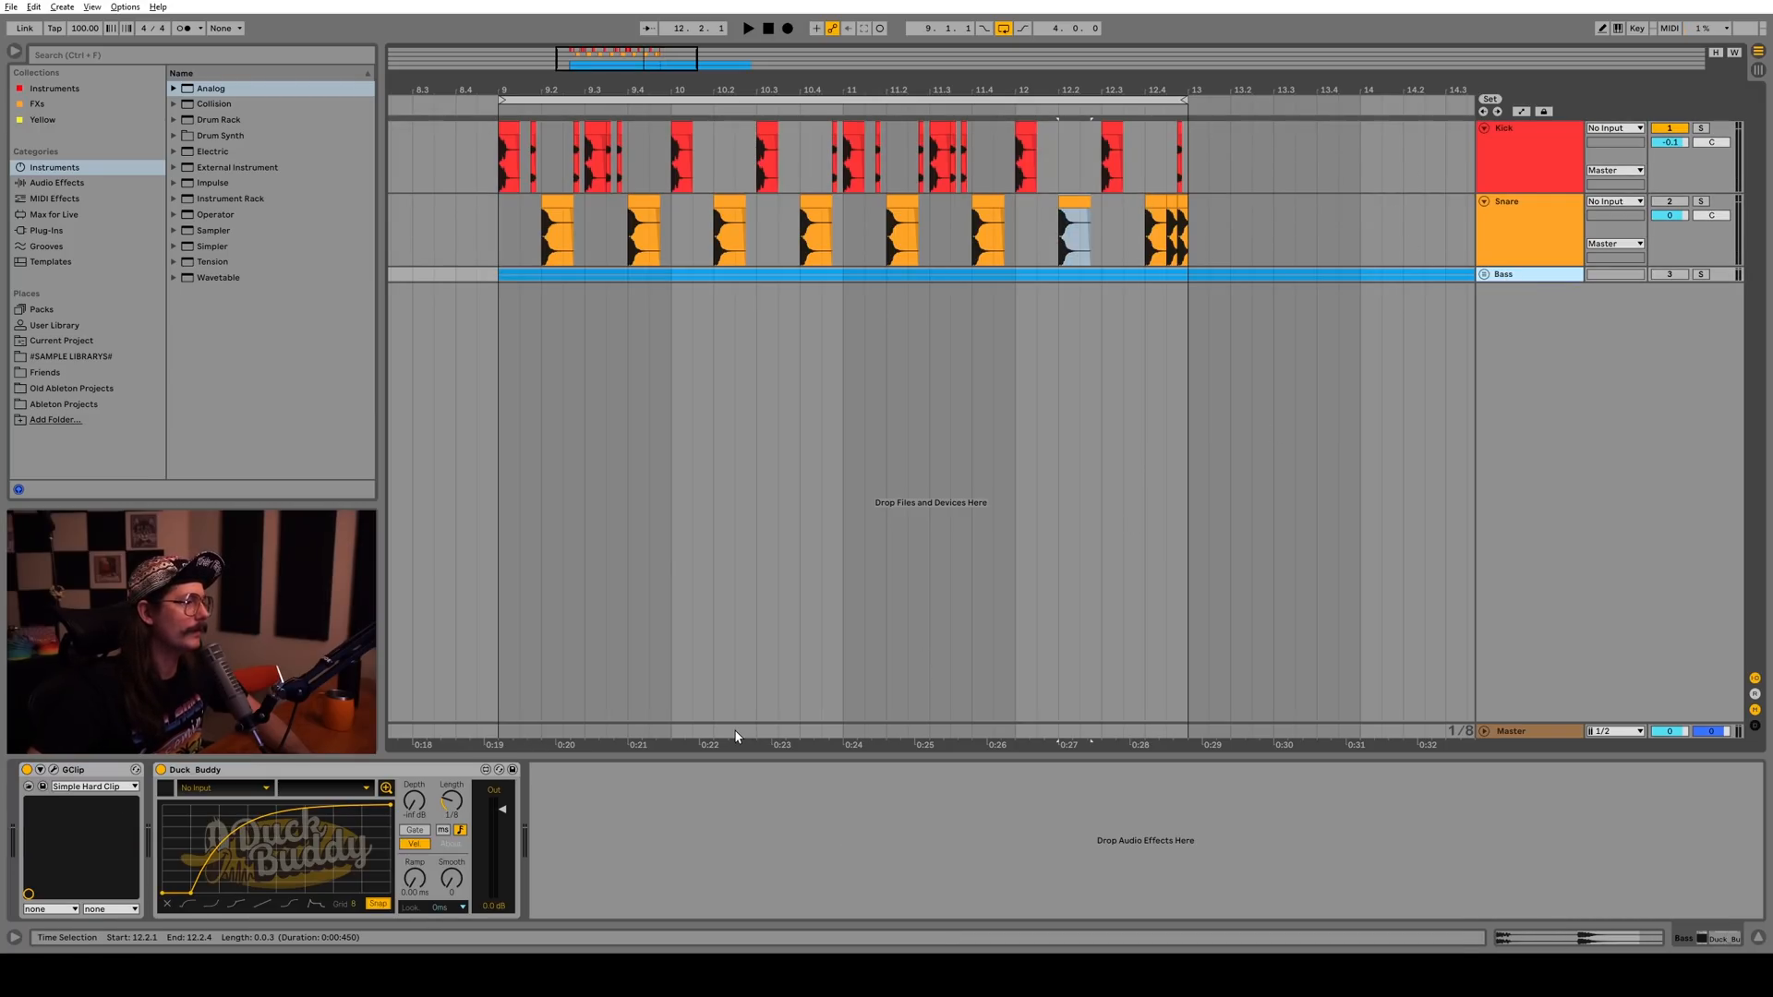
left_click(1506, 155)
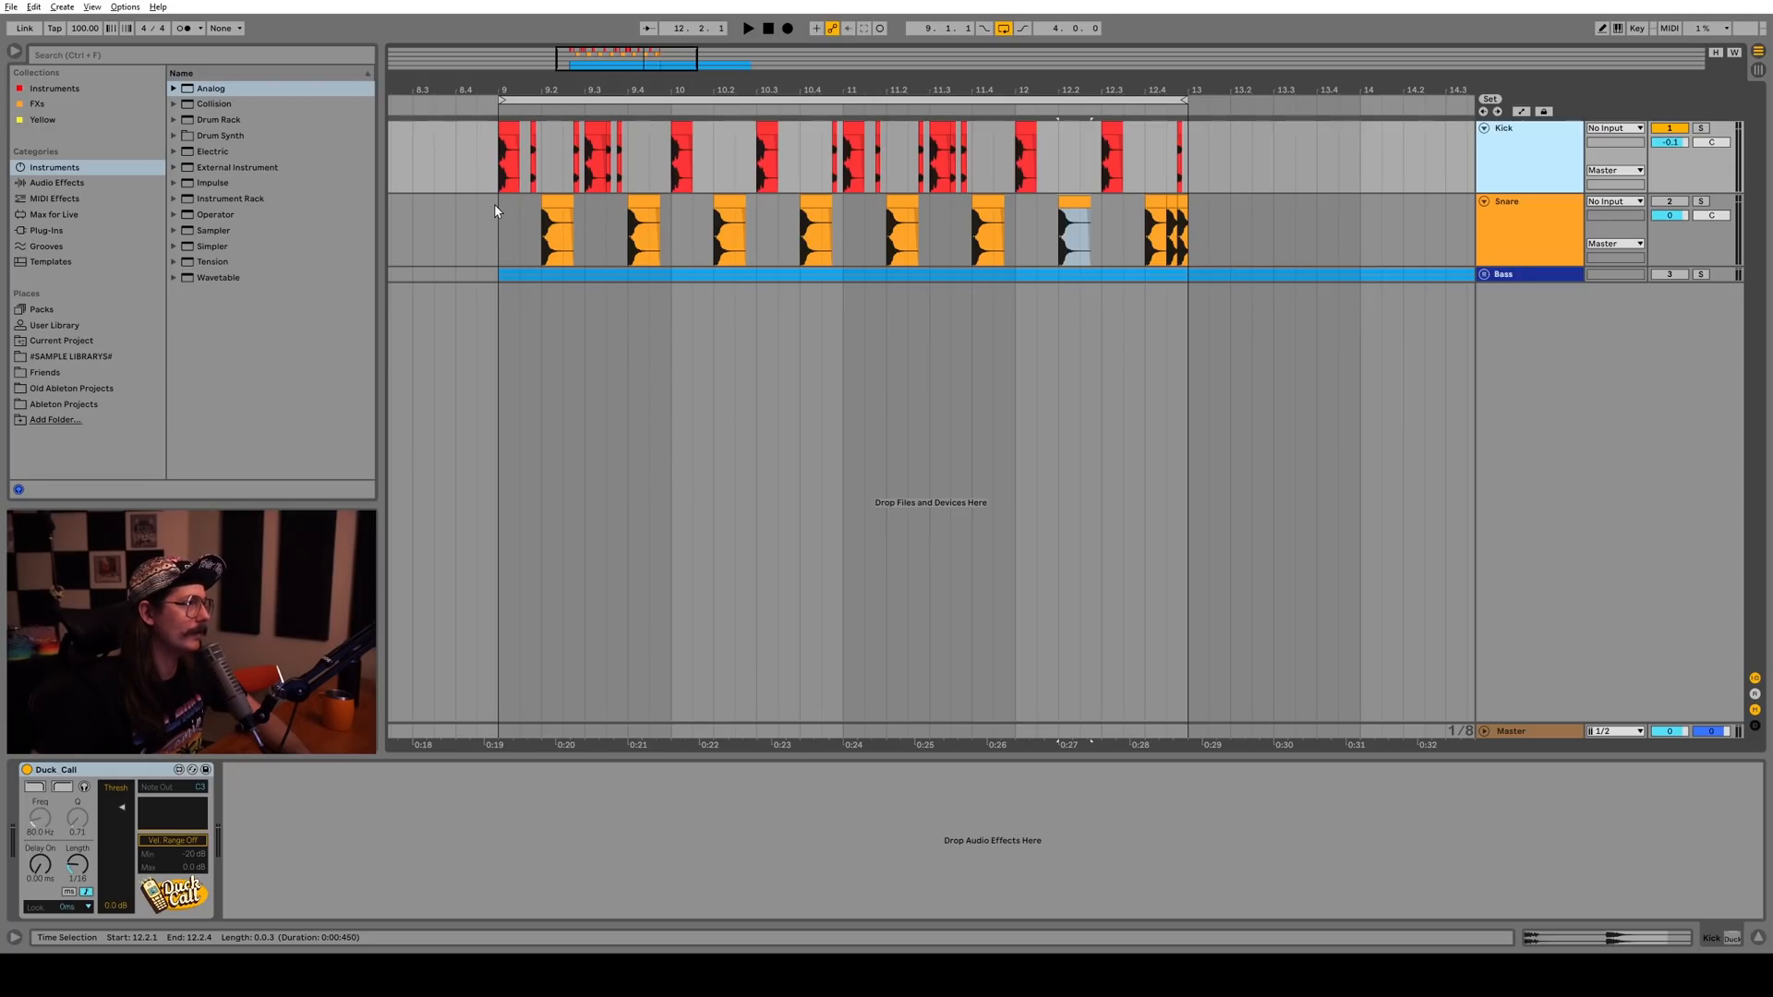
left_click_drag(1235, 175, 497, 162)
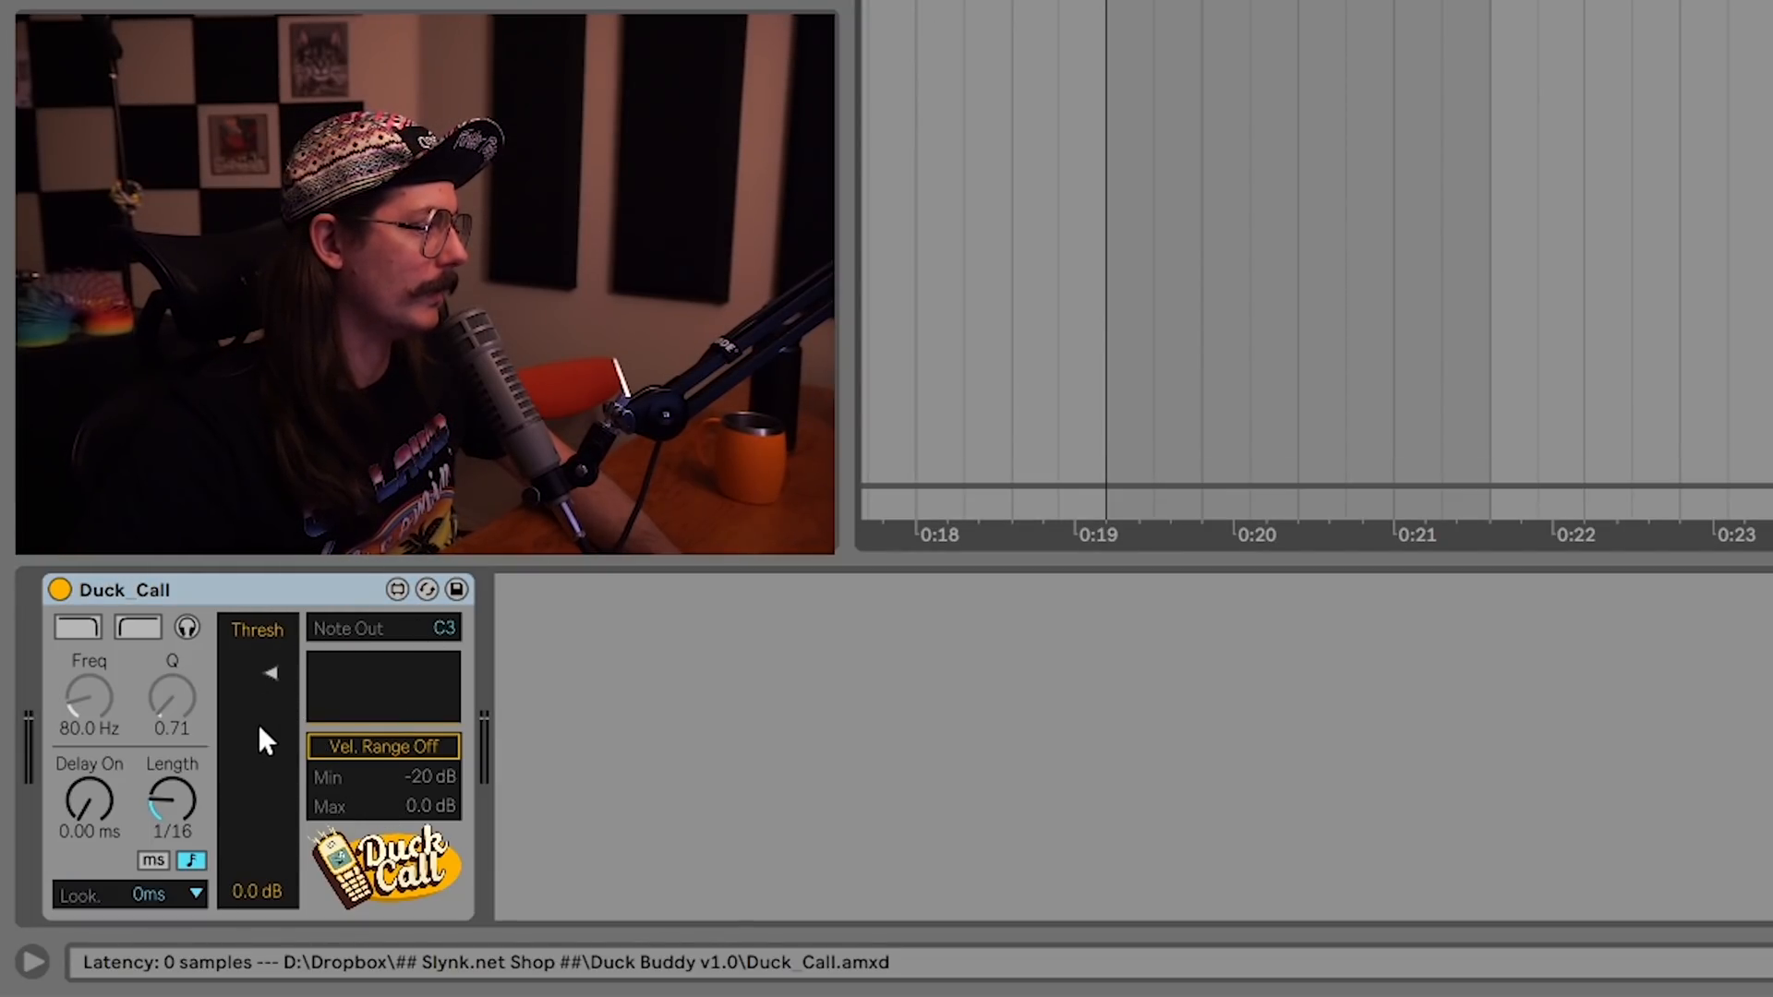
Set Duck Call's threshold to -24 dB while playing the kick, and switch its length to milliseconds
left_click_drag(266, 676, 270, 695)
key("space")
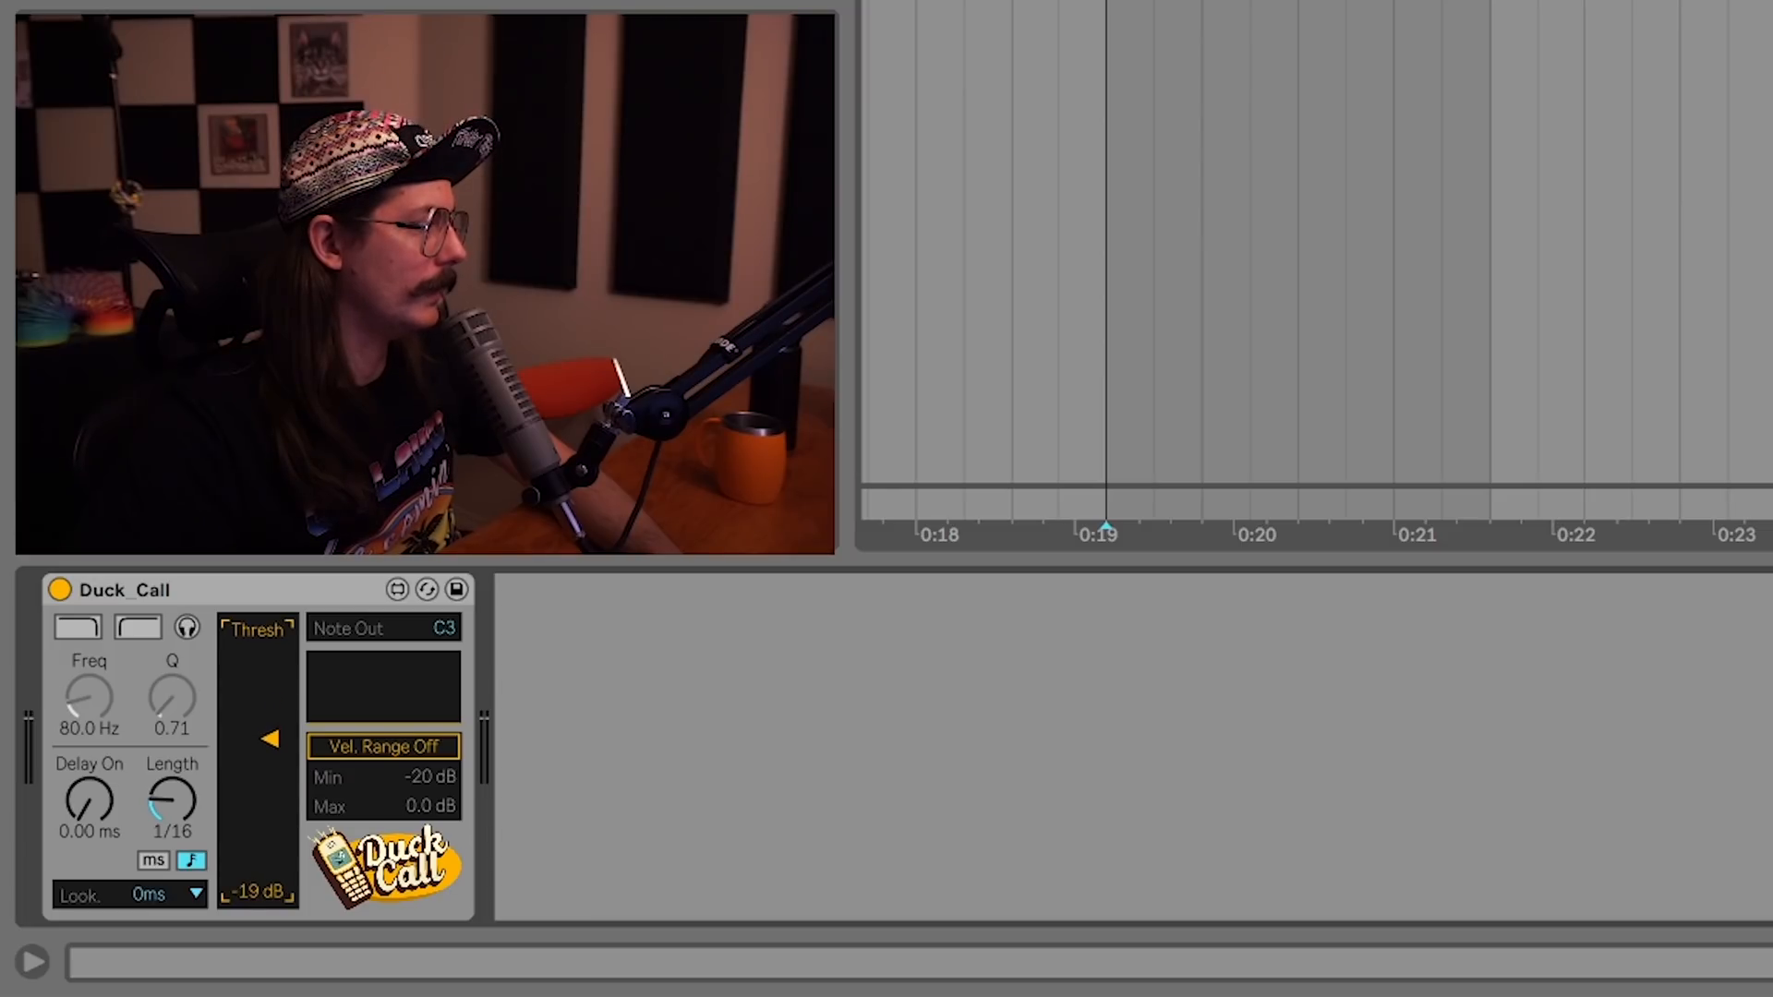
key("space")
key("space")
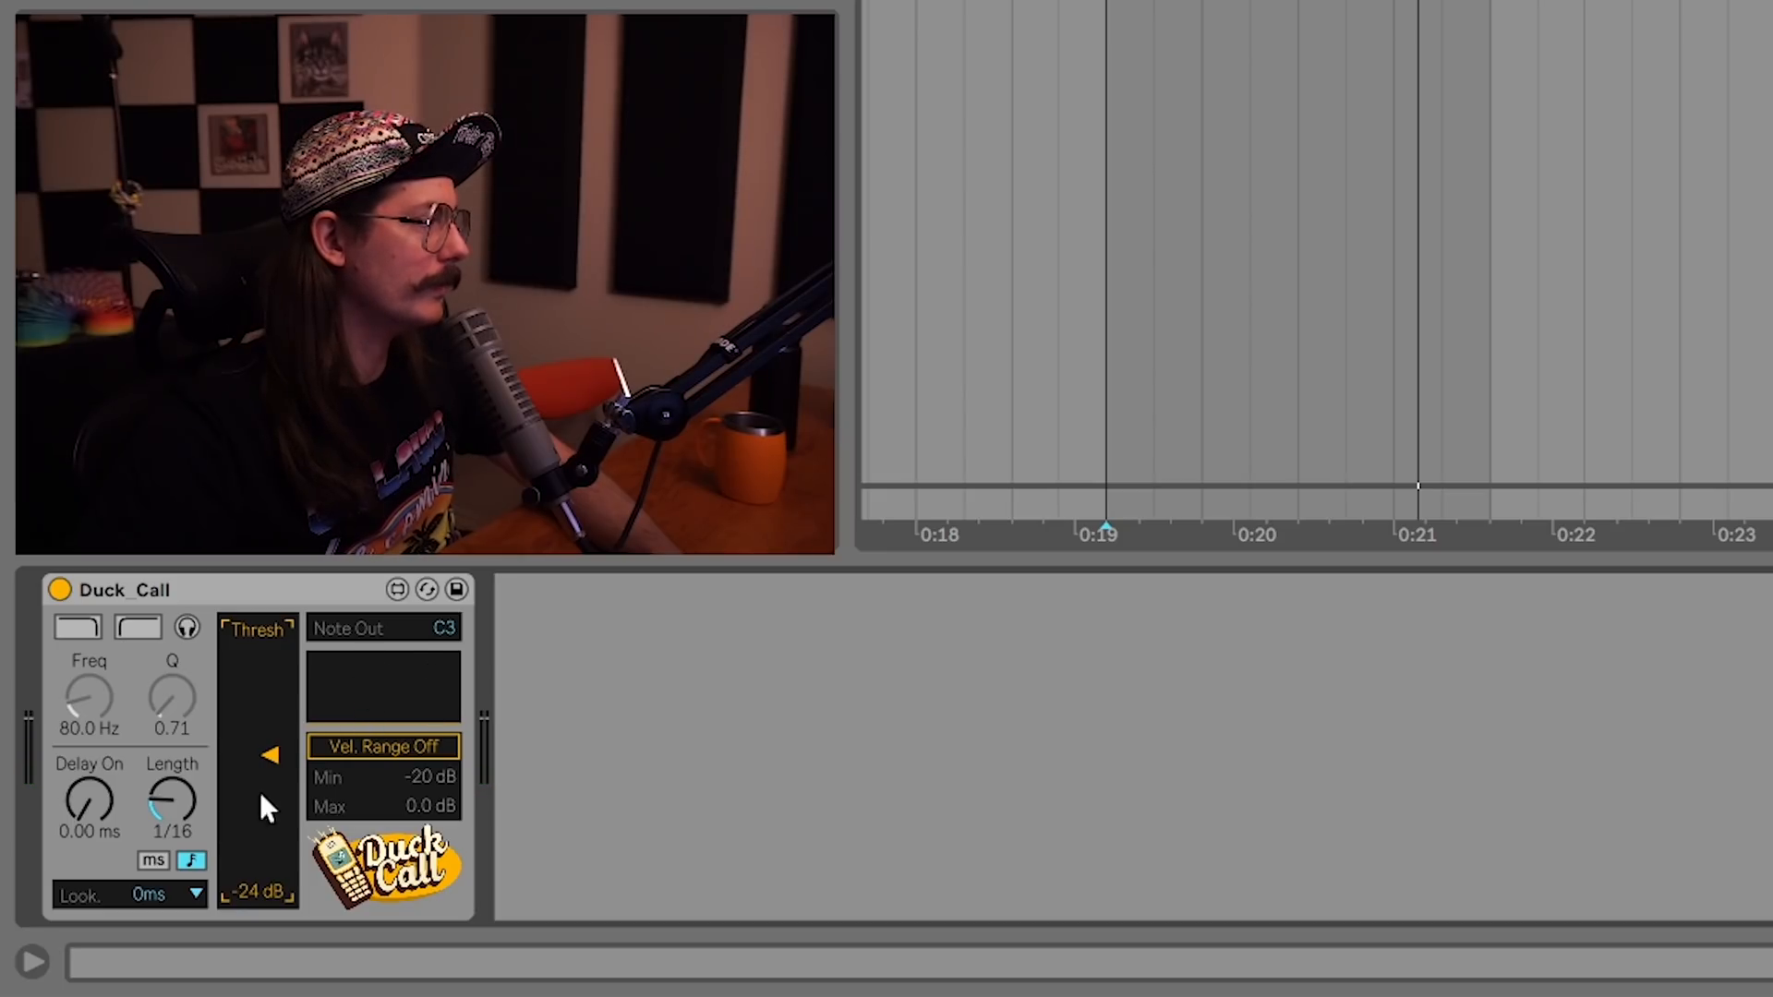
left_click(153, 859)
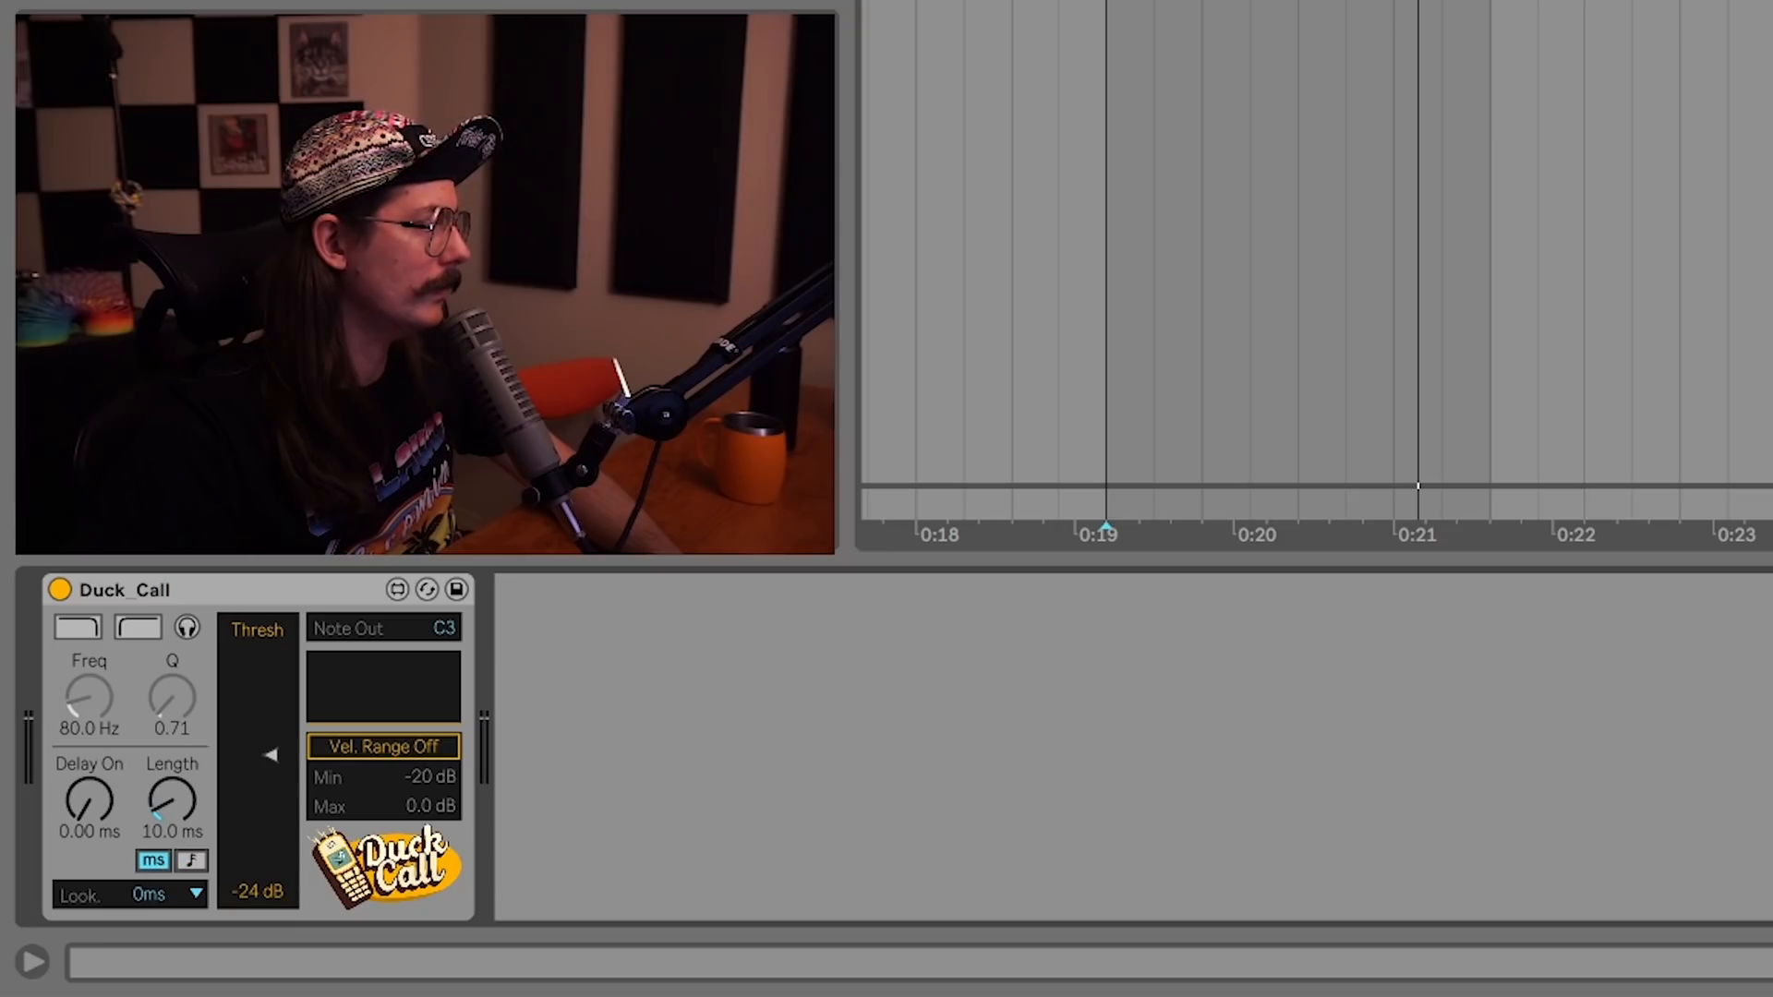
Set Duck Call's length on Kick to 30.6 ms and turn its velocity range on during playback
key("space")
key("space")
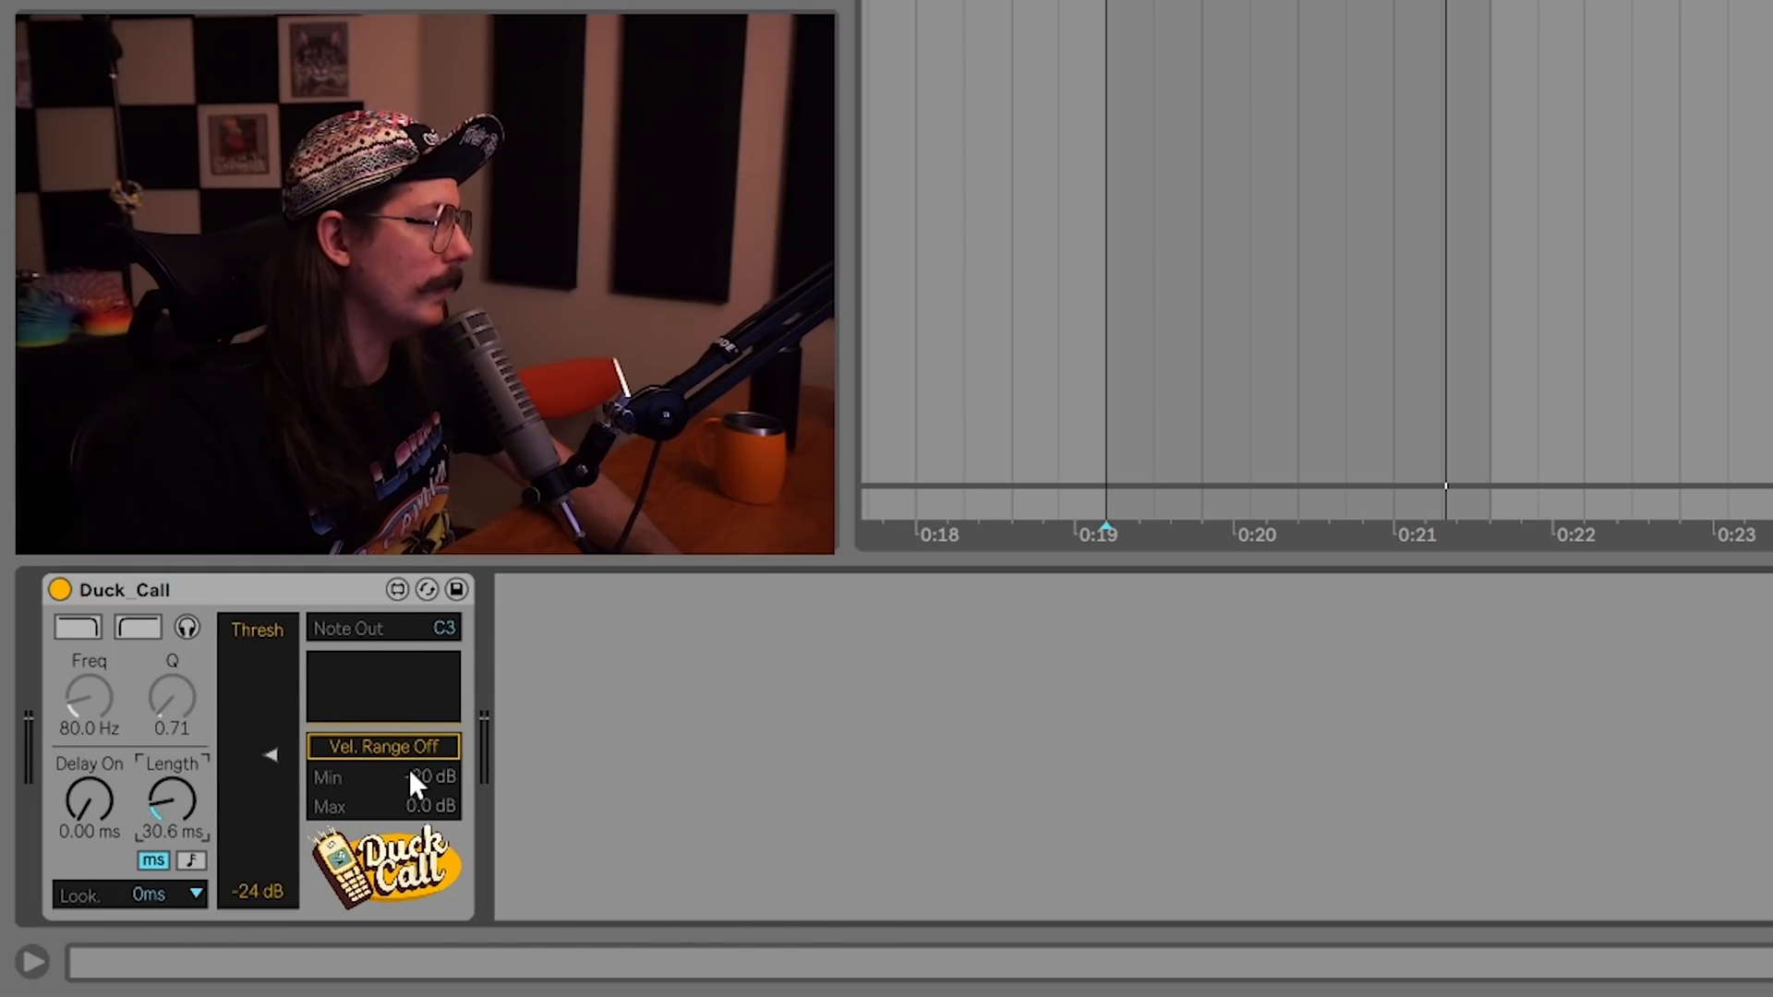
left_click(391, 747)
key("space")
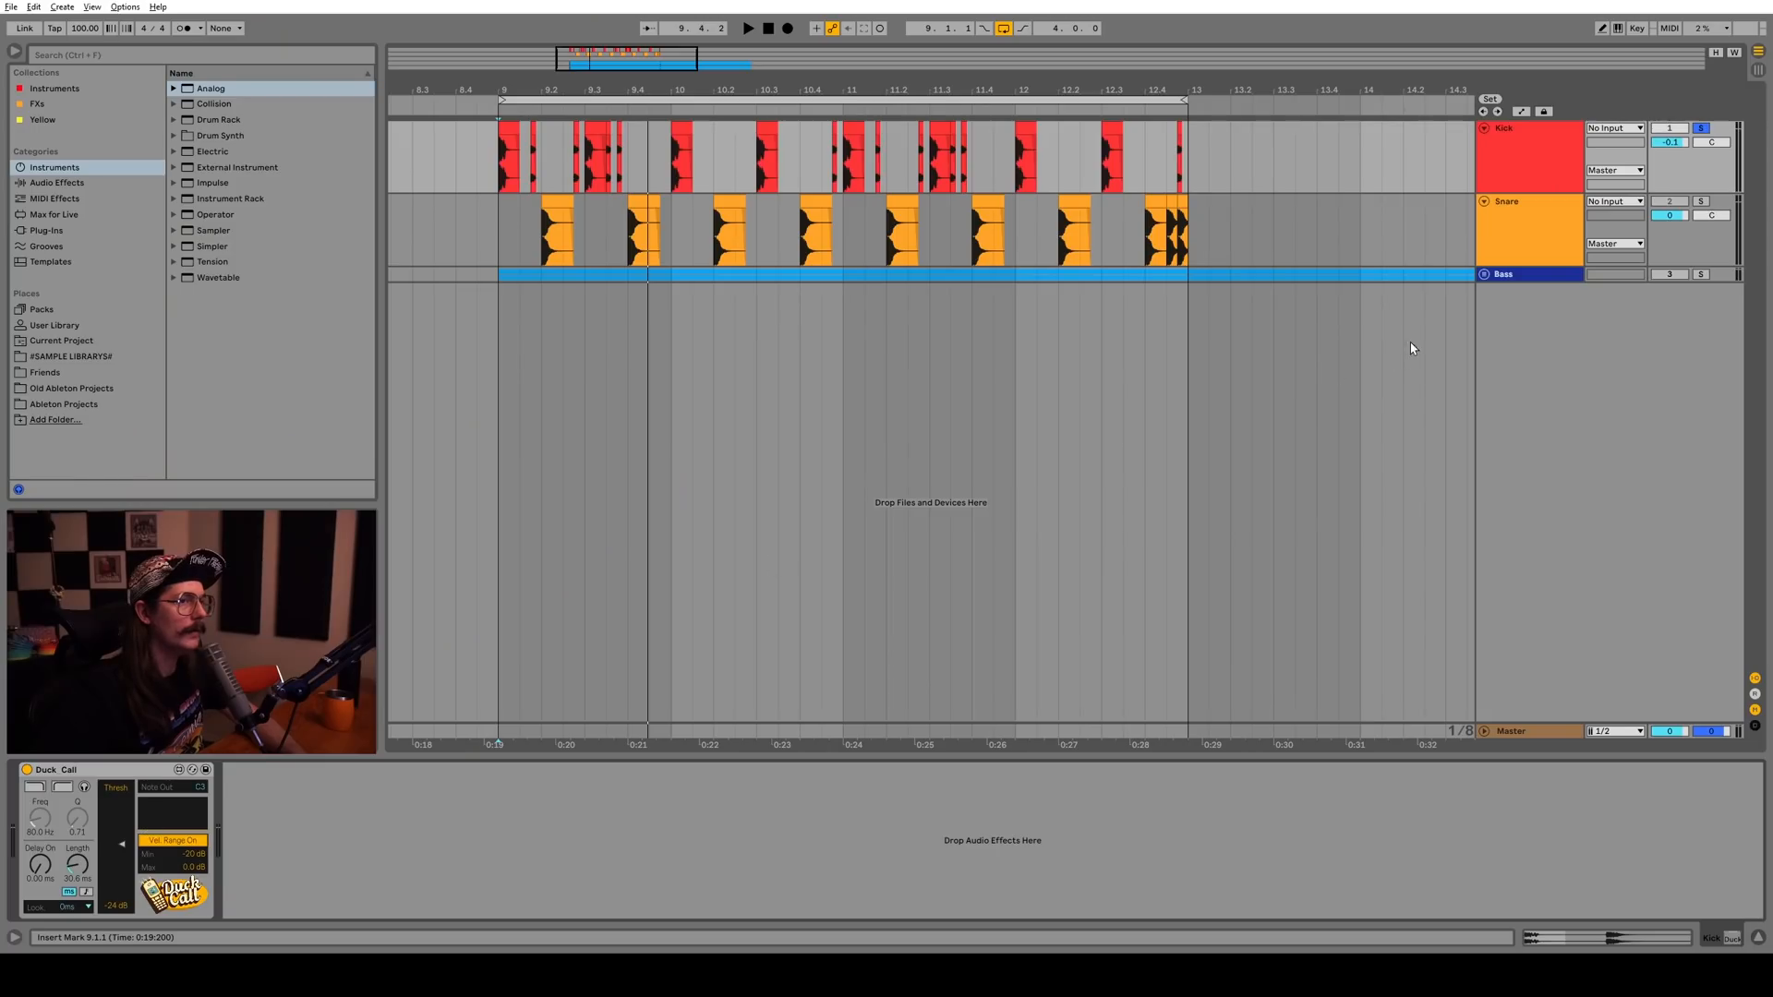
Set Duck Buddy's trigger source on Bass to Duck_Call on Kick, and play the kick and bass together
left_click(1526, 279)
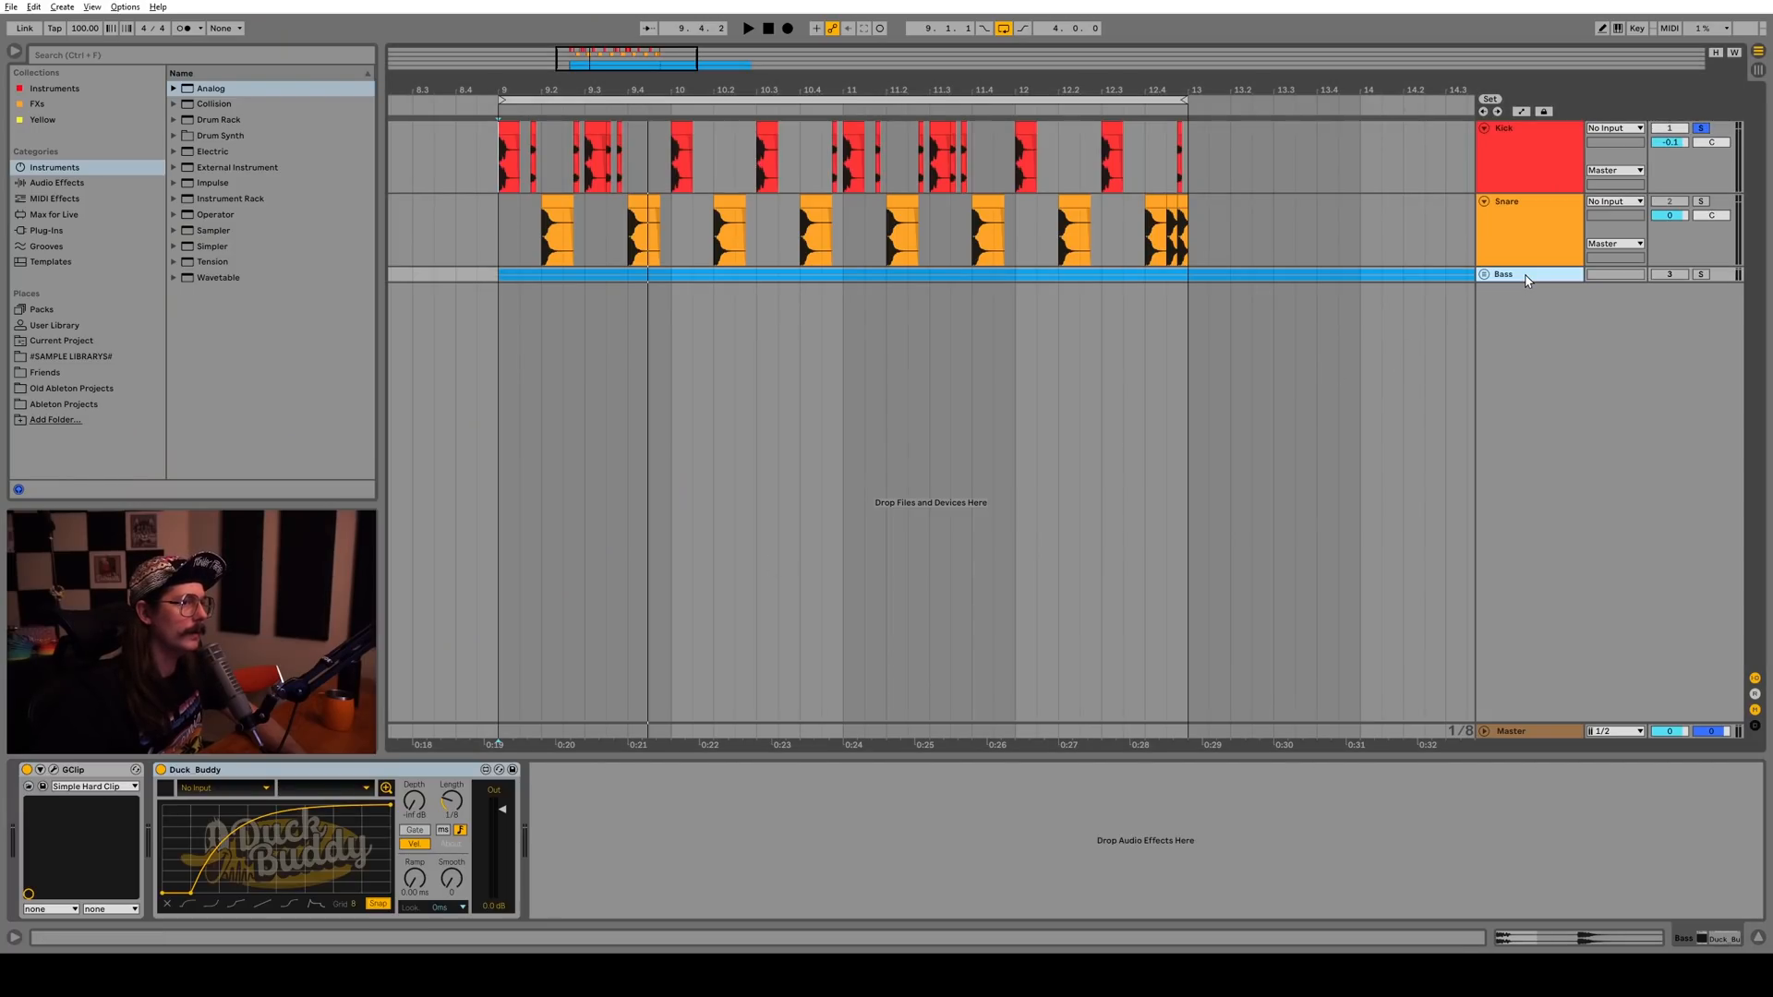
left_click(269, 767)
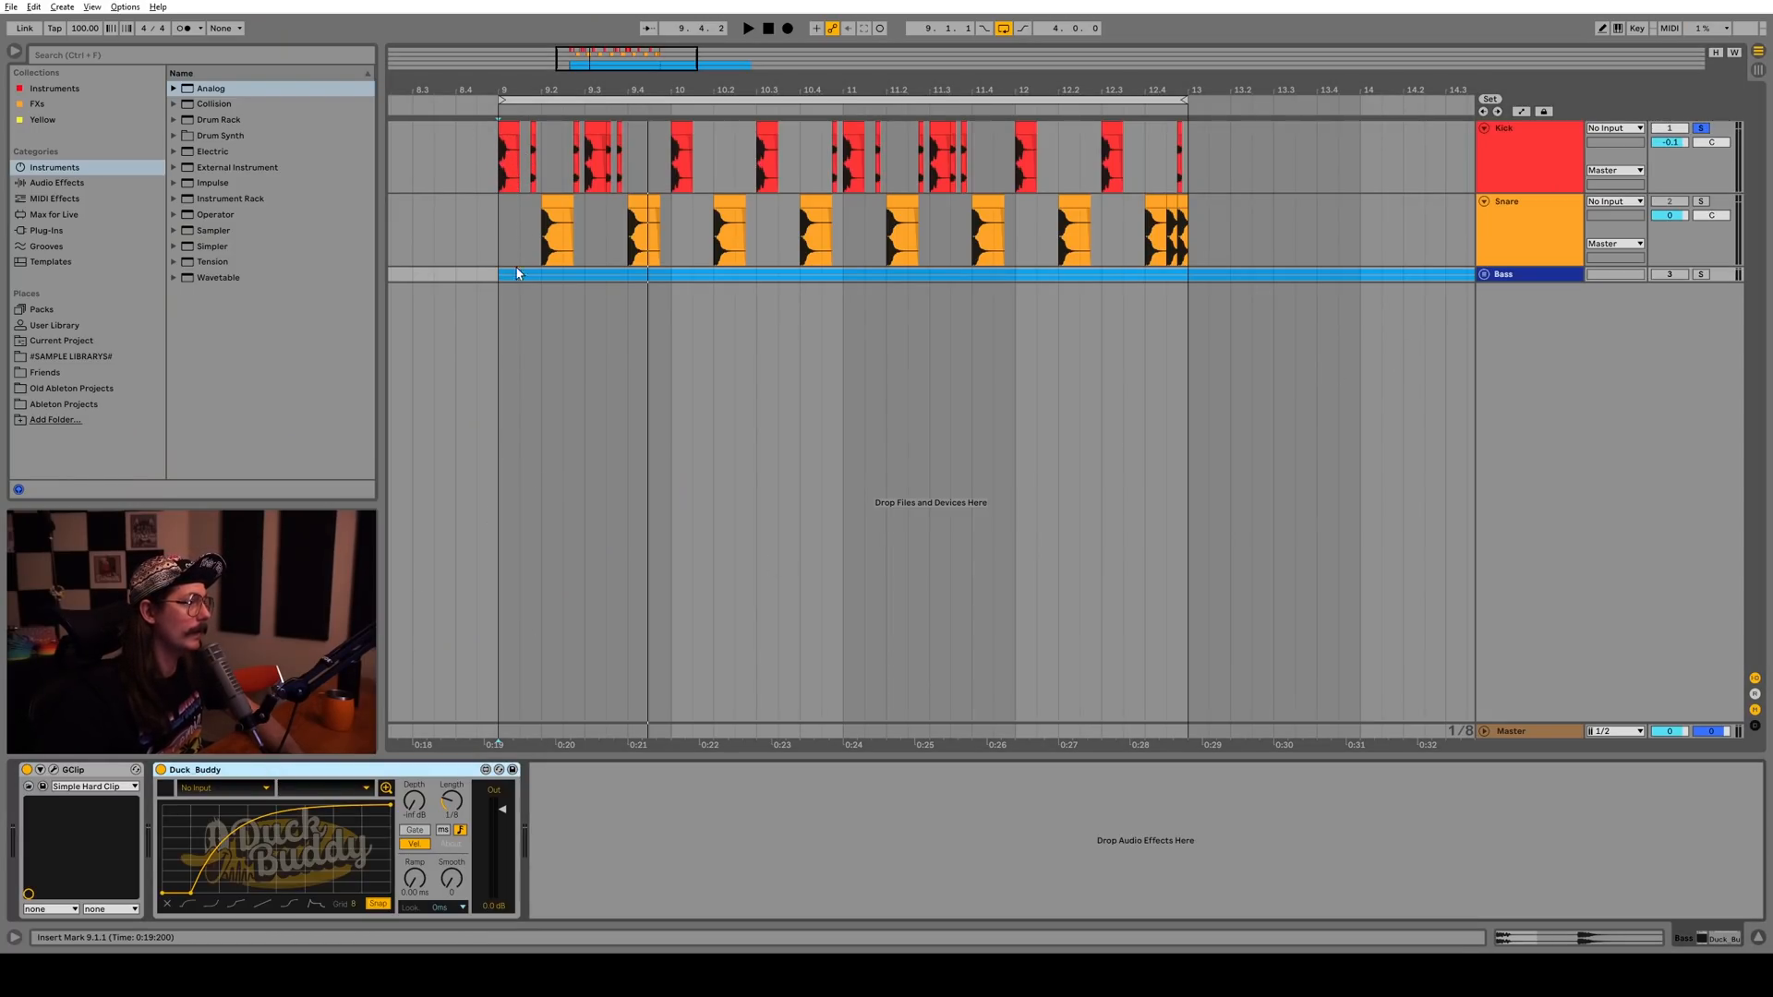
left_click(230, 792)
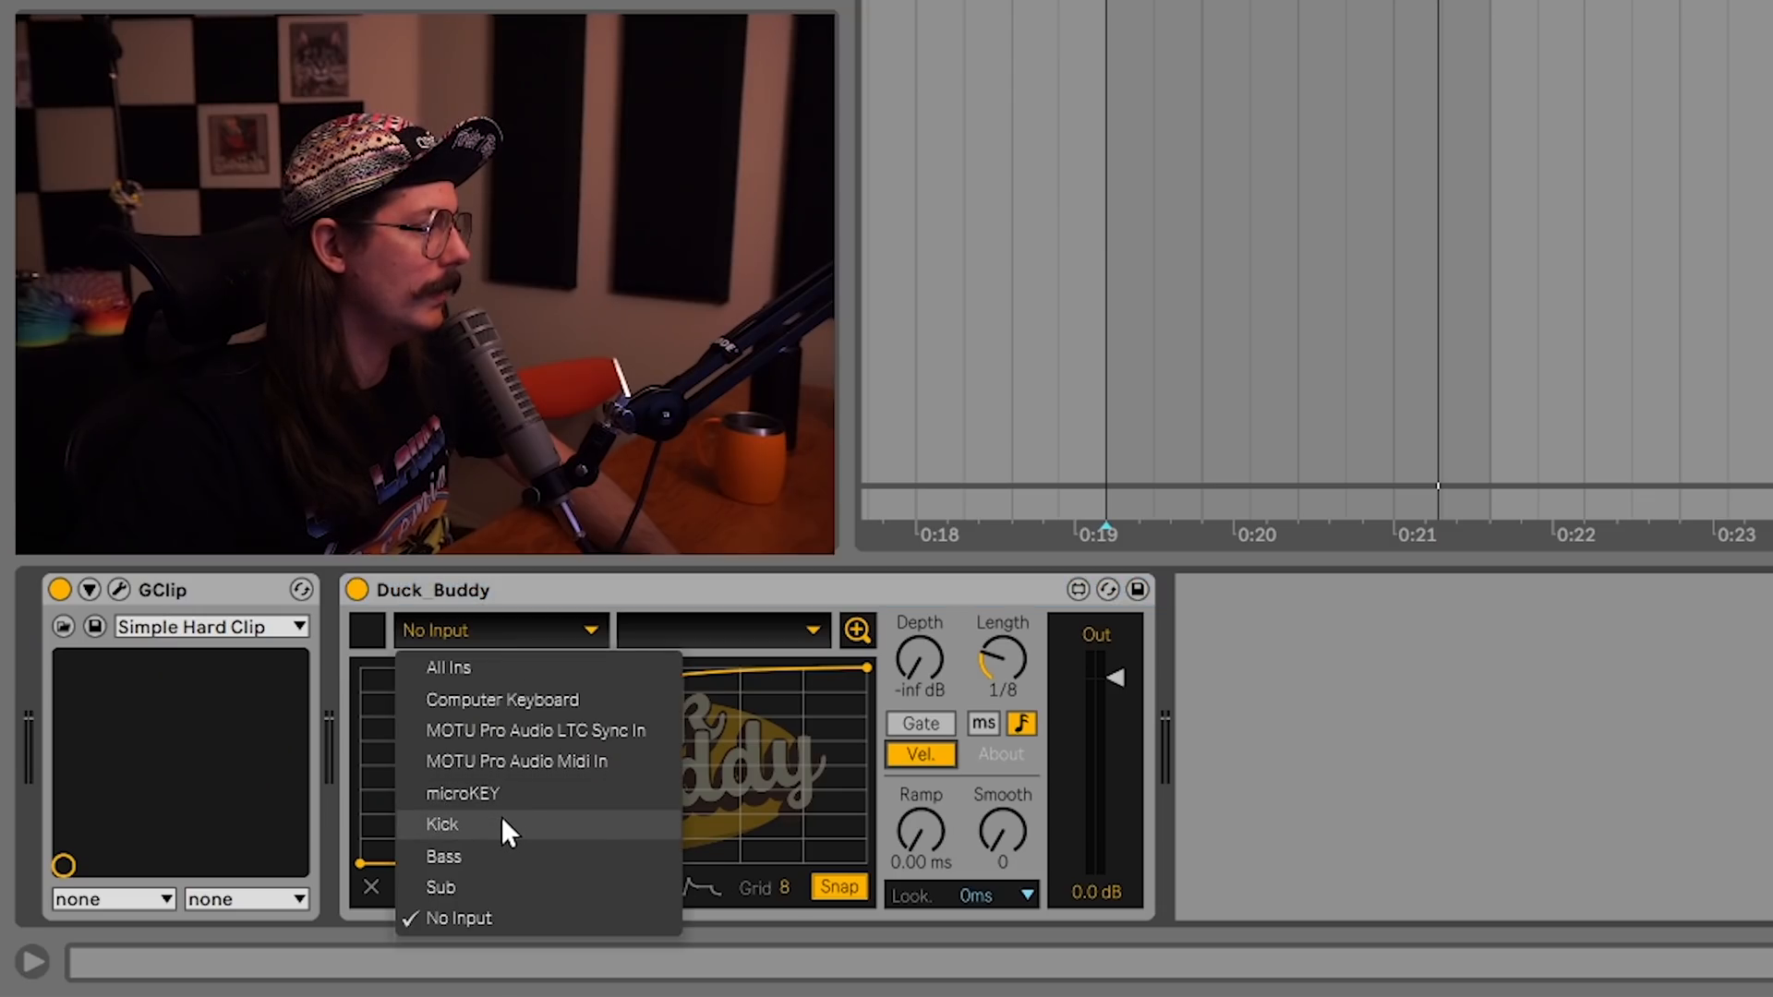
left_click(229, 878)
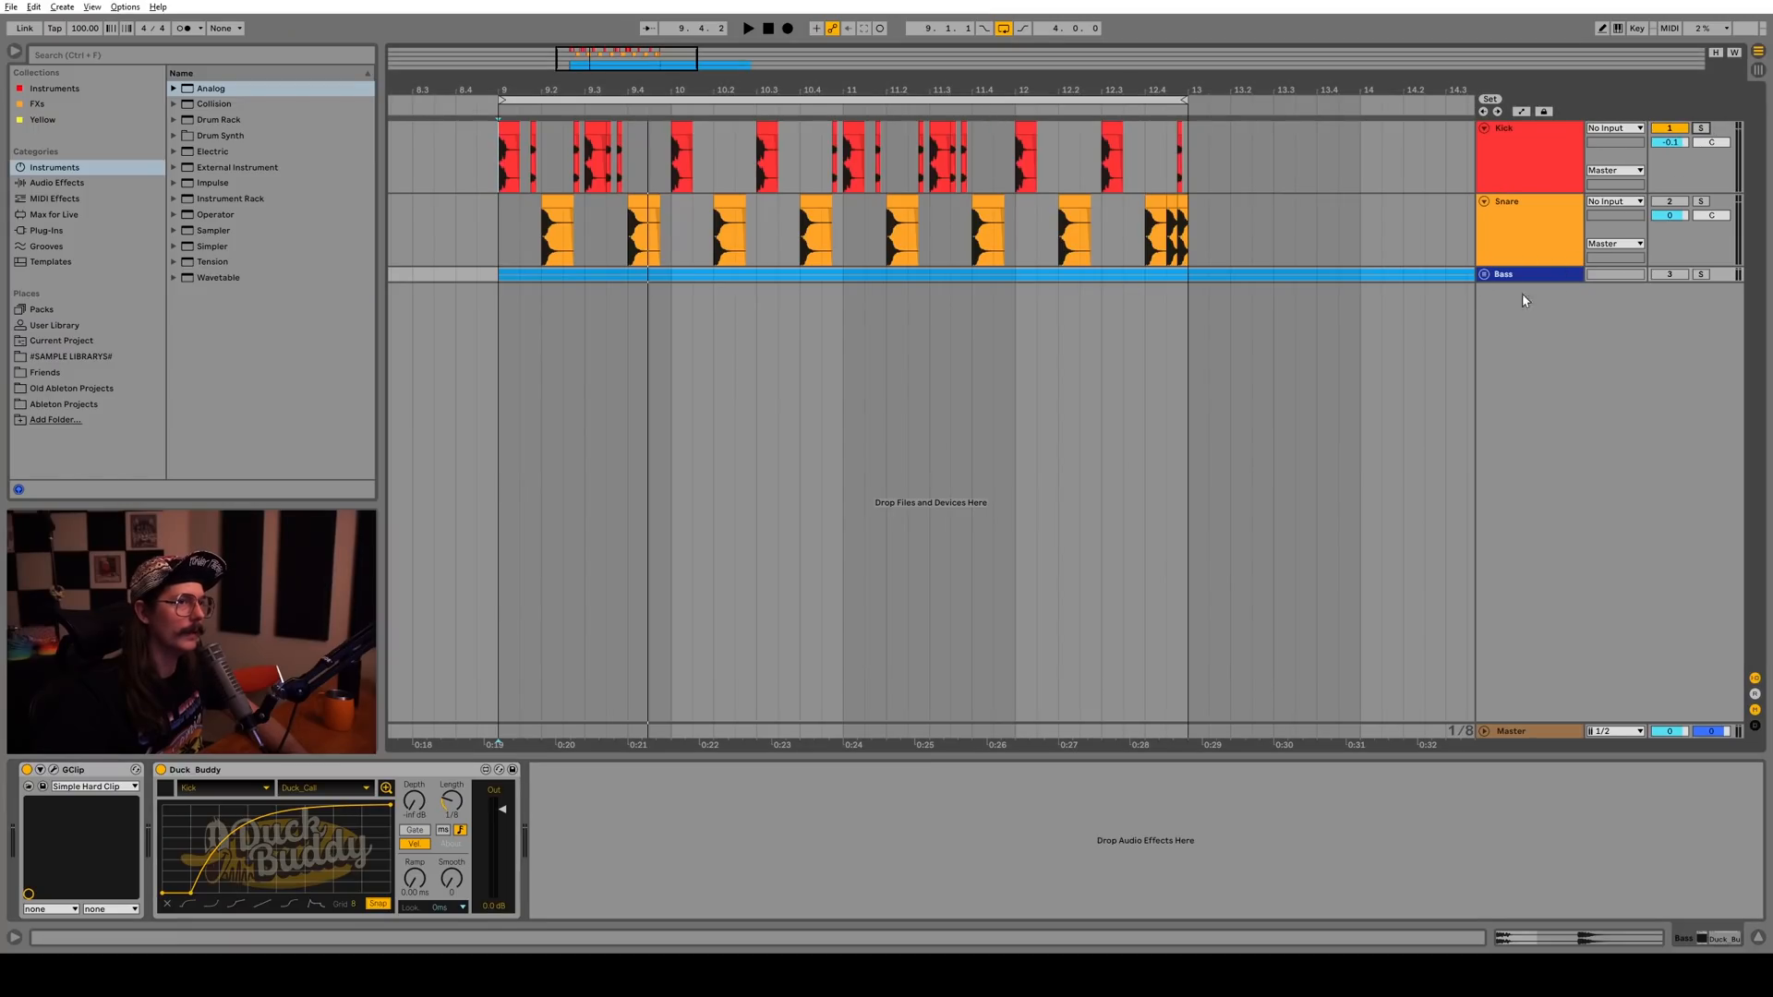
key("space")
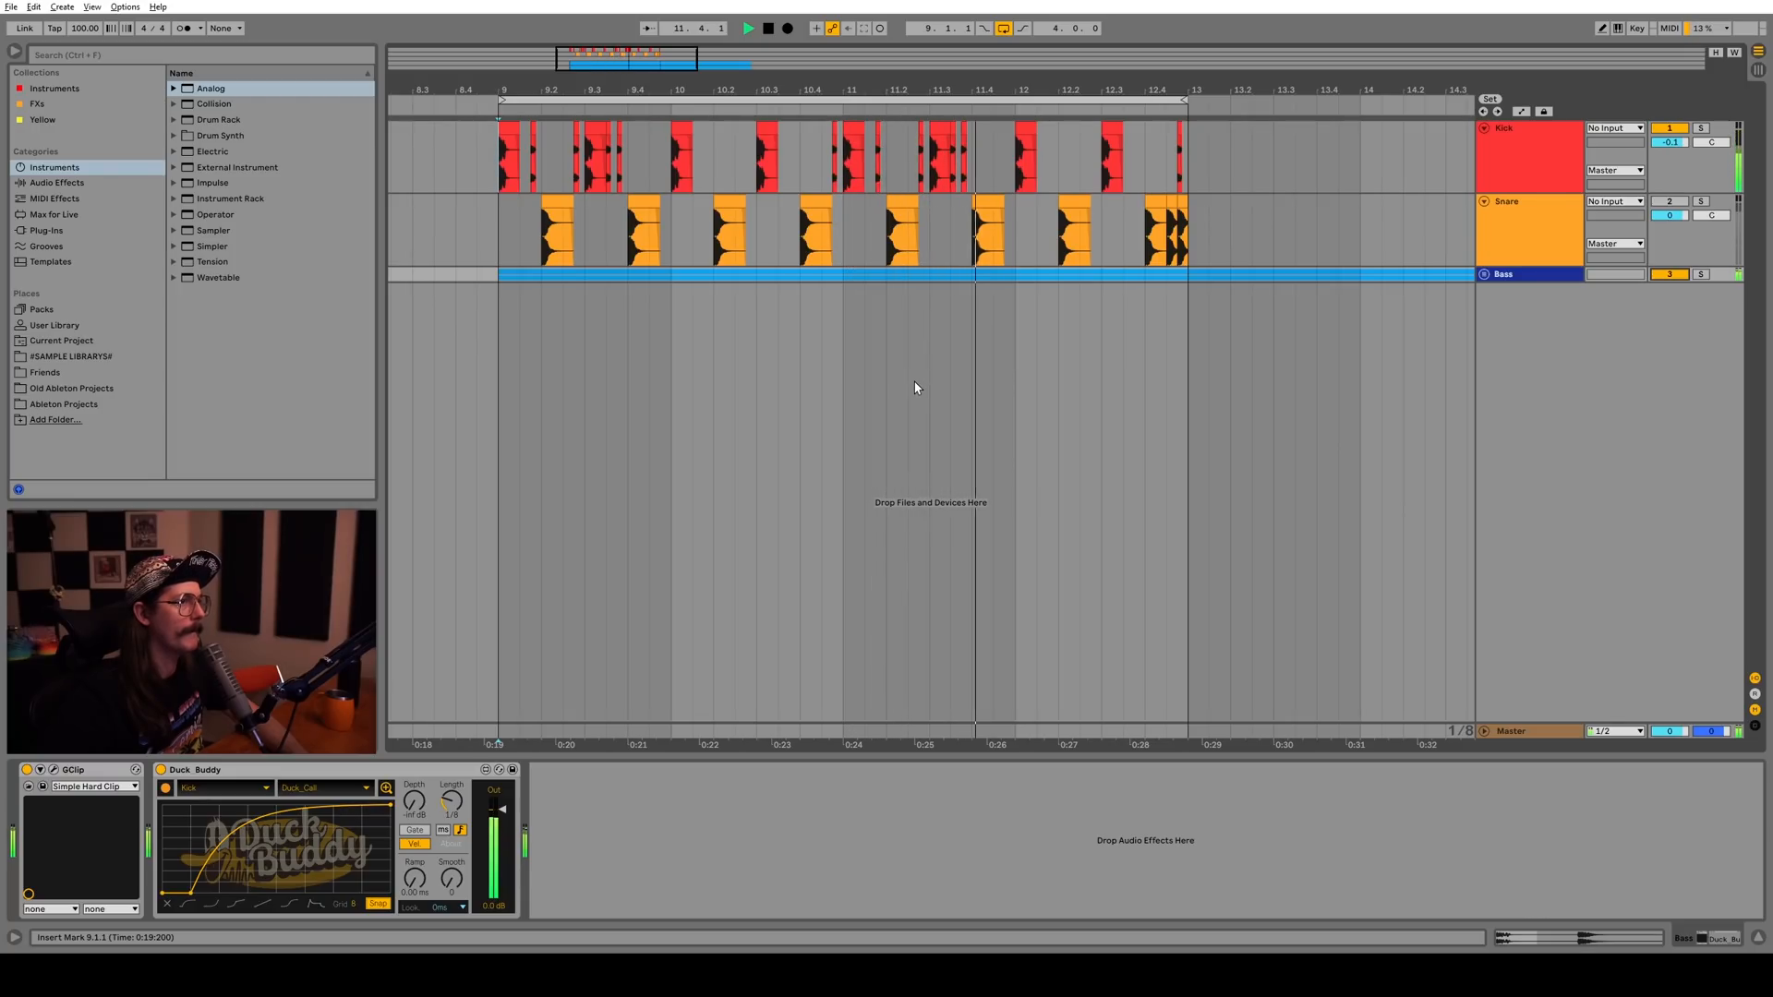
key("space")
Duplicate Duck Buddy on Bass and copy Kick's Duck Call device onto the Snare track
left_click(299, 769)
key("ctrl+d")
left_click(387, 788)
left_click(129, 773)
left_click_drag(765, 337, 884, 244)
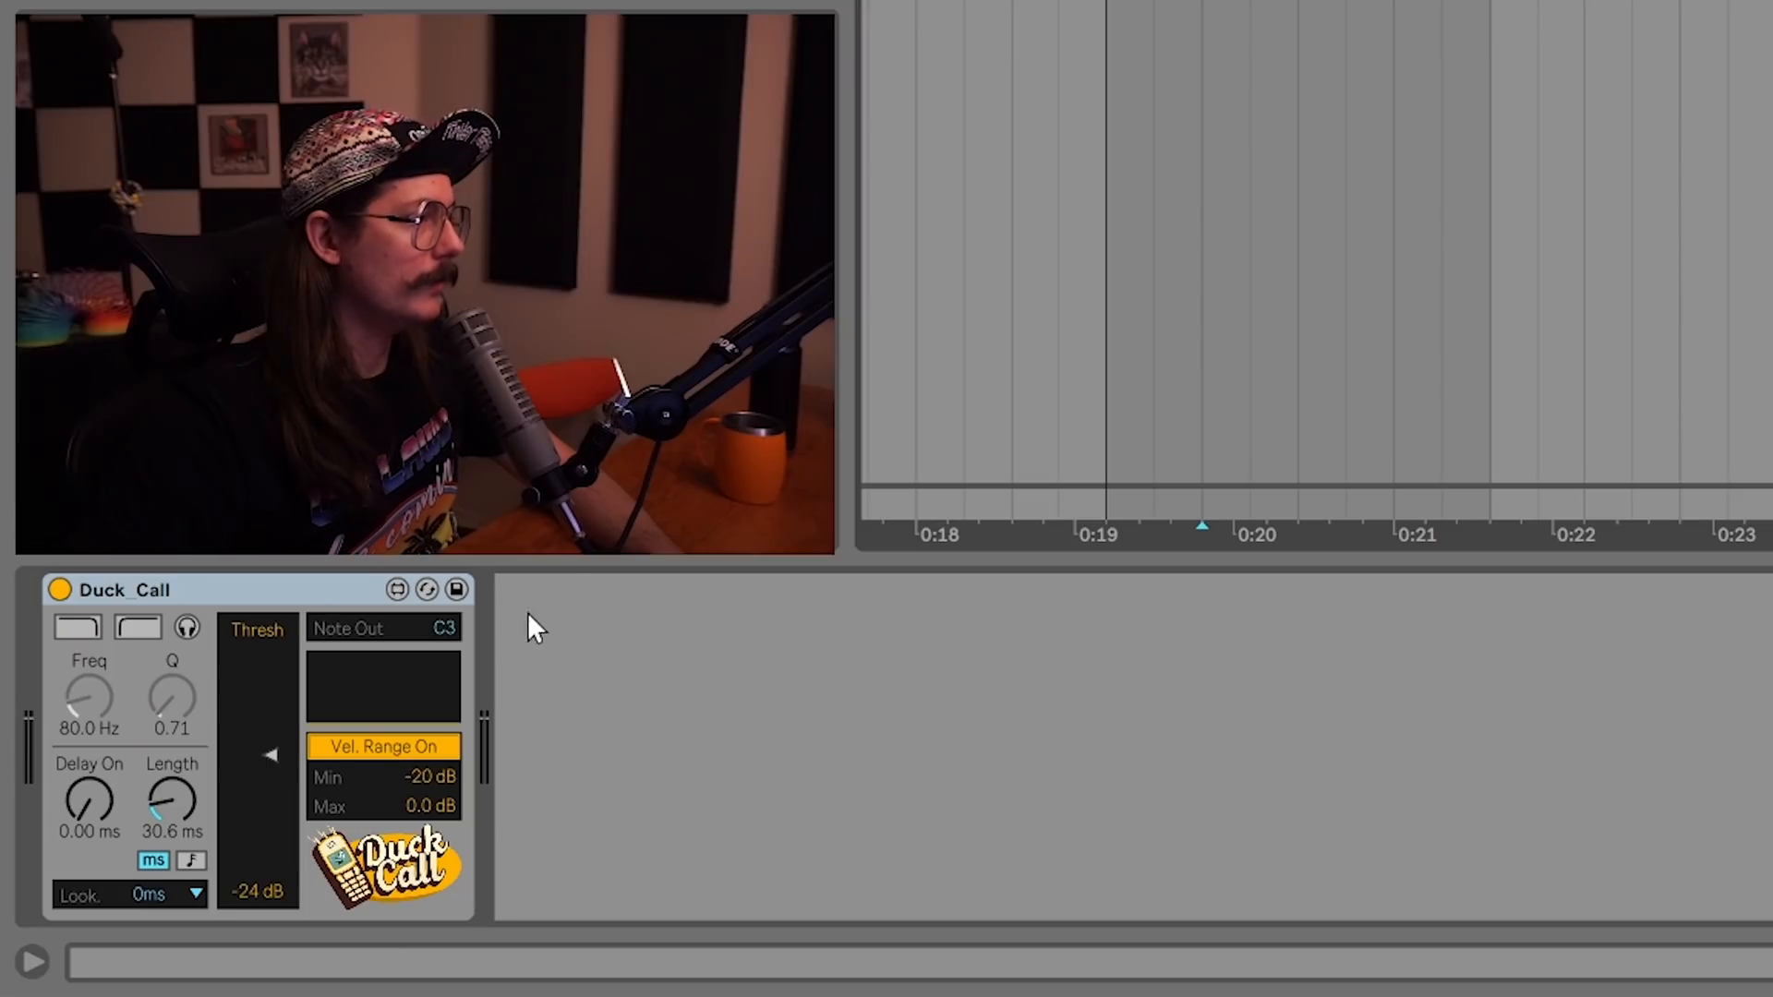
key("space")
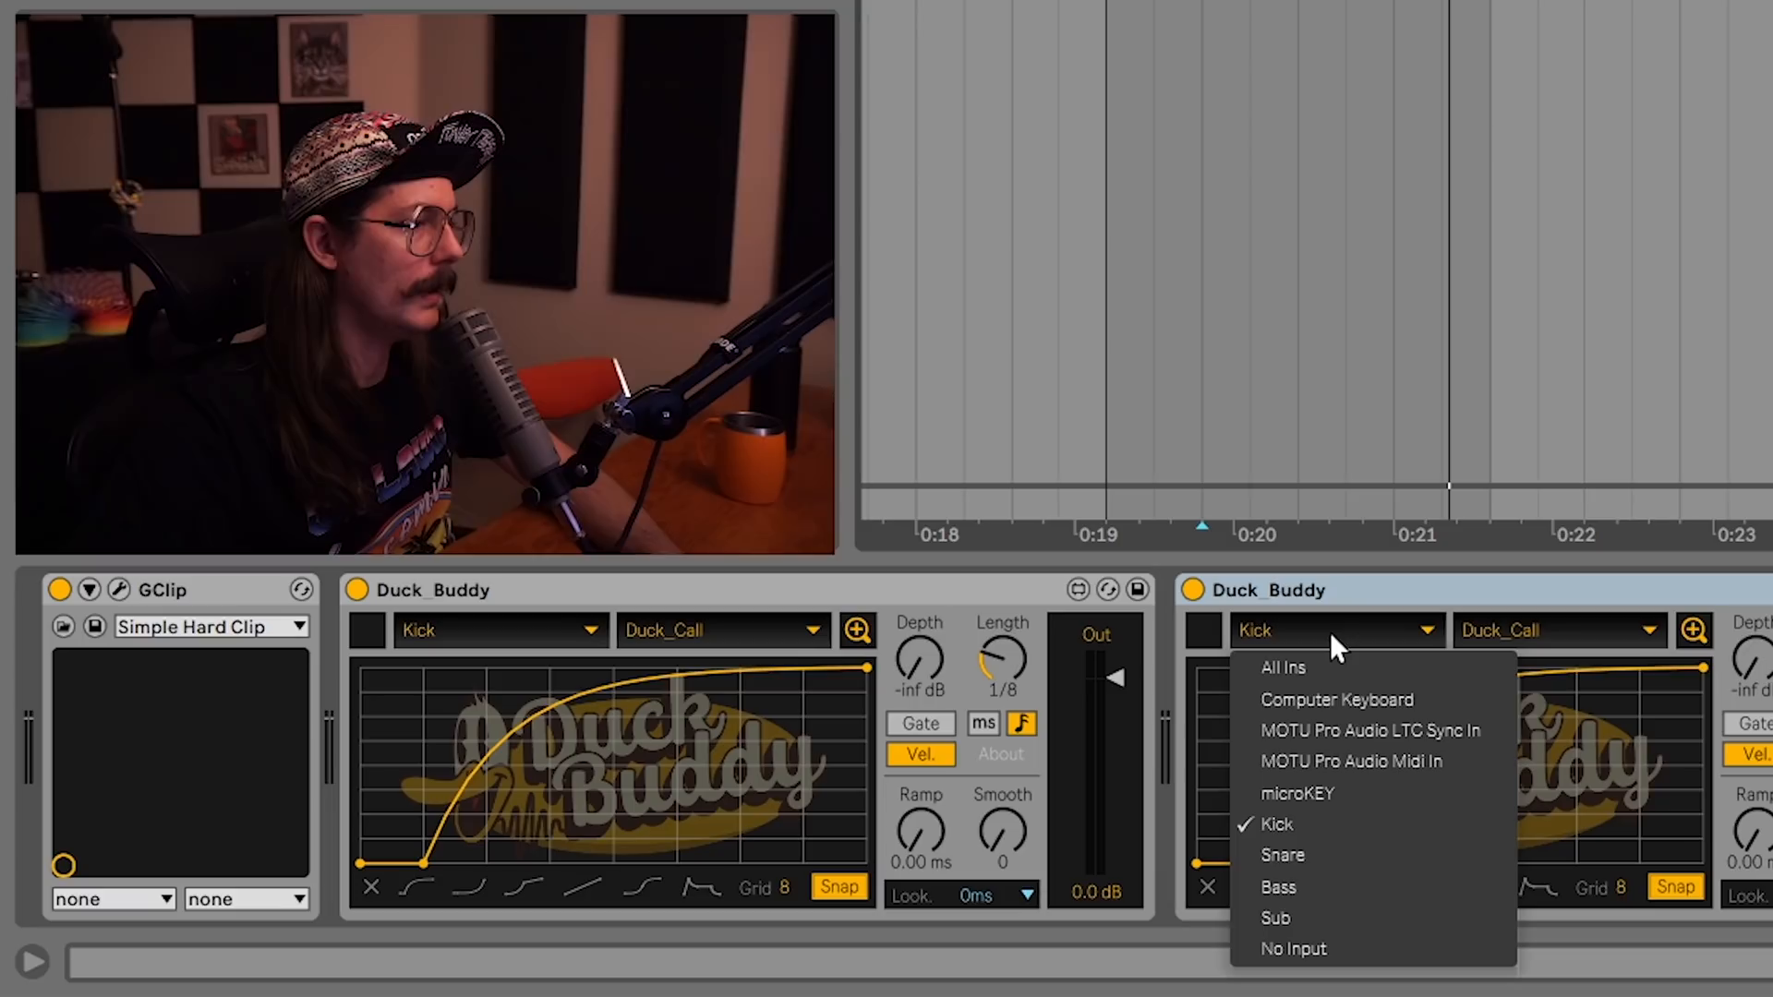
Set the duplicated Duck Buddy's trigger source to Duck_Call on Snare
left_click(1330, 632)
left_click(1315, 854)
left_click(1560, 636)
left_click(1527, 661)
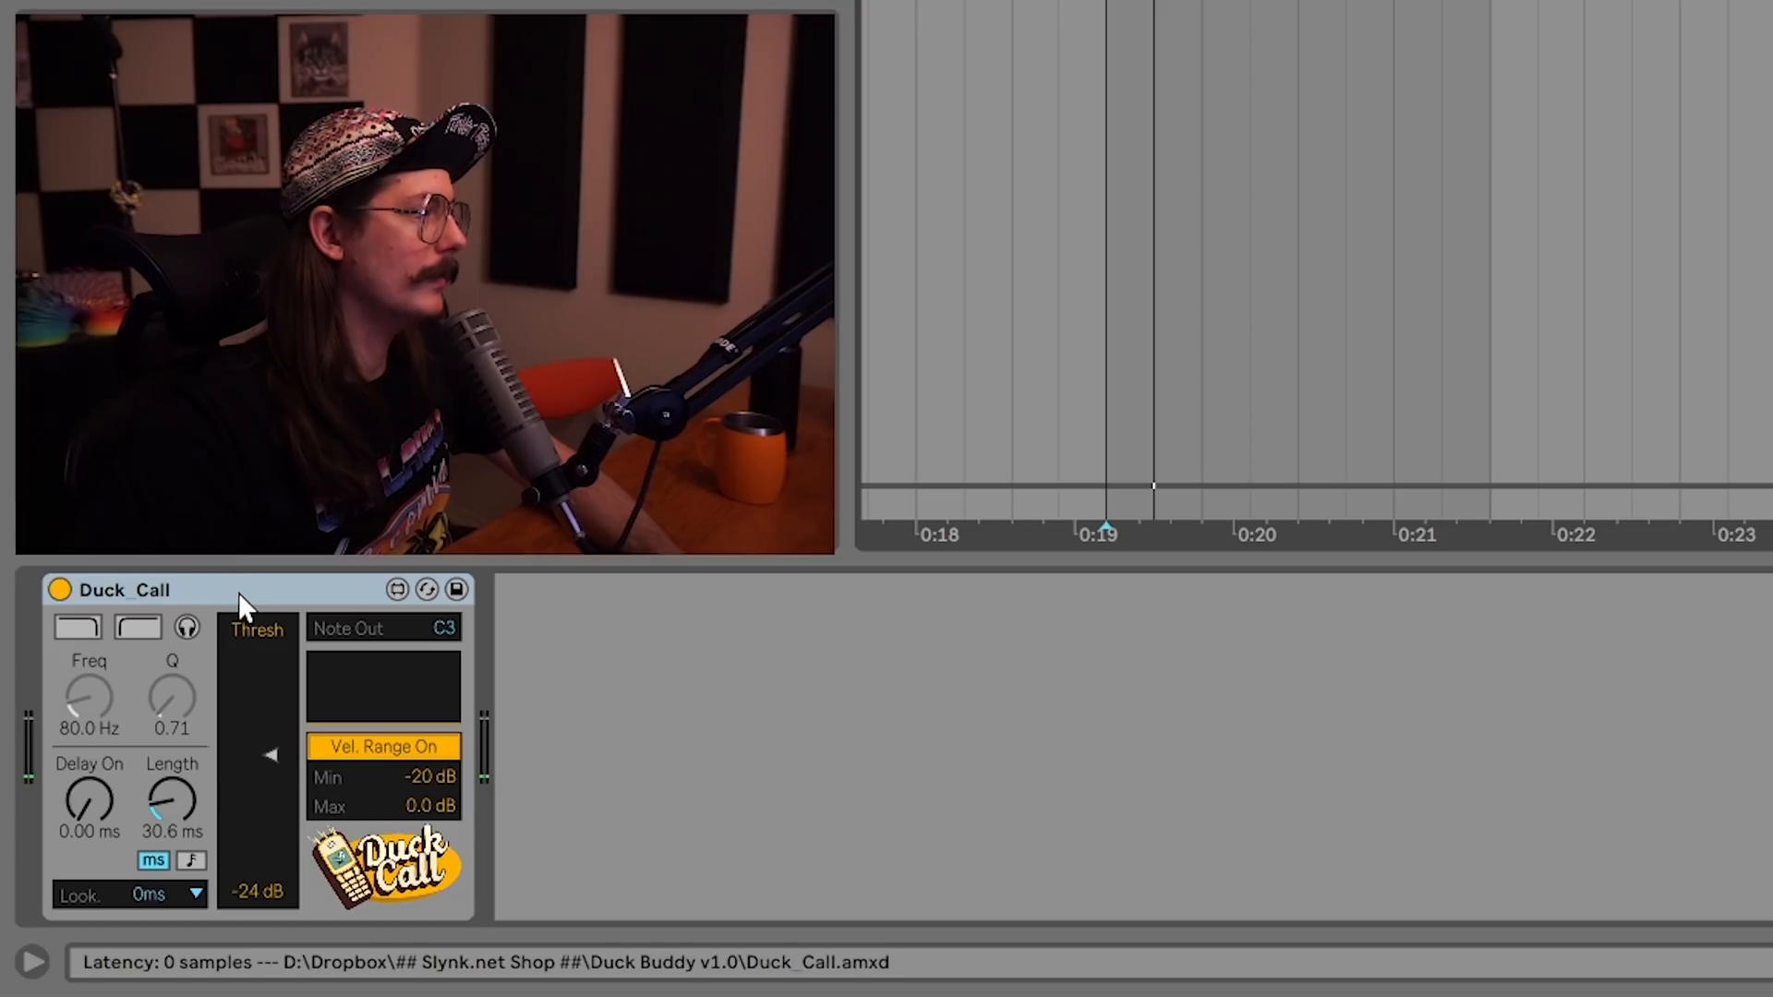
Enable the high-pass filter on Snare's Duck Call and set its frequency to 8.25 kHz
left_click(243, 608)
key("space")
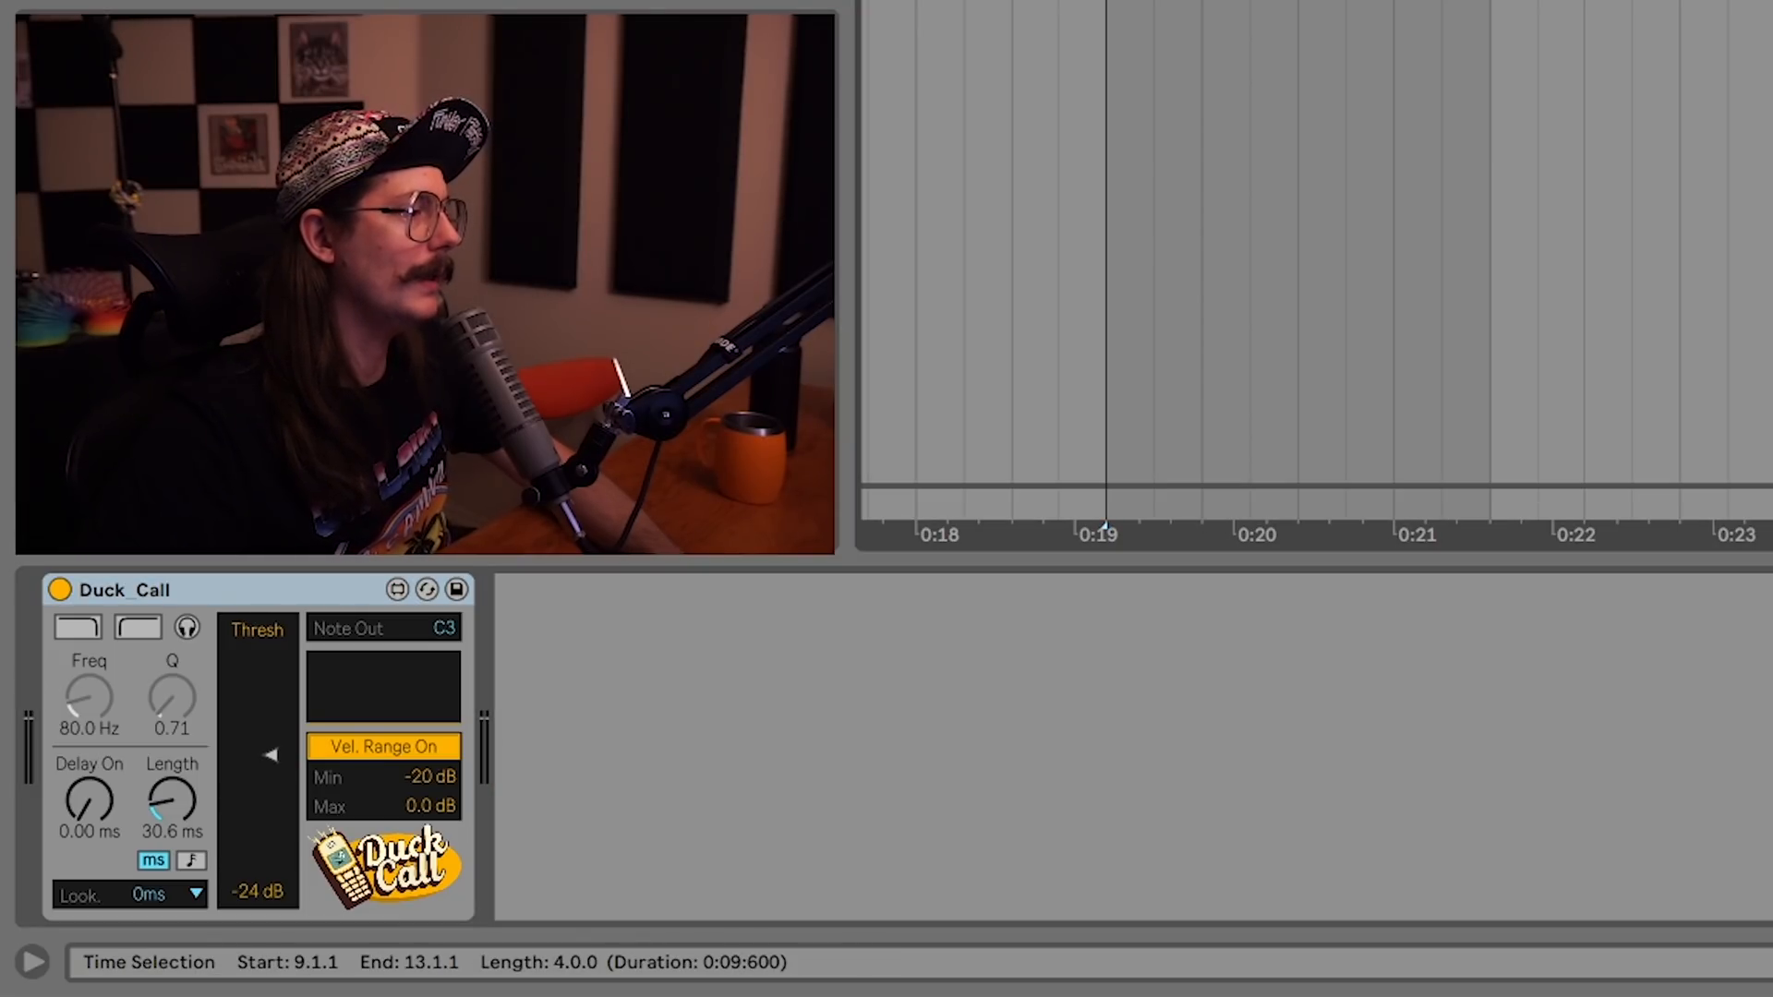
left_click(139, 628)
left_click_drag(83, 717, 83, 651)
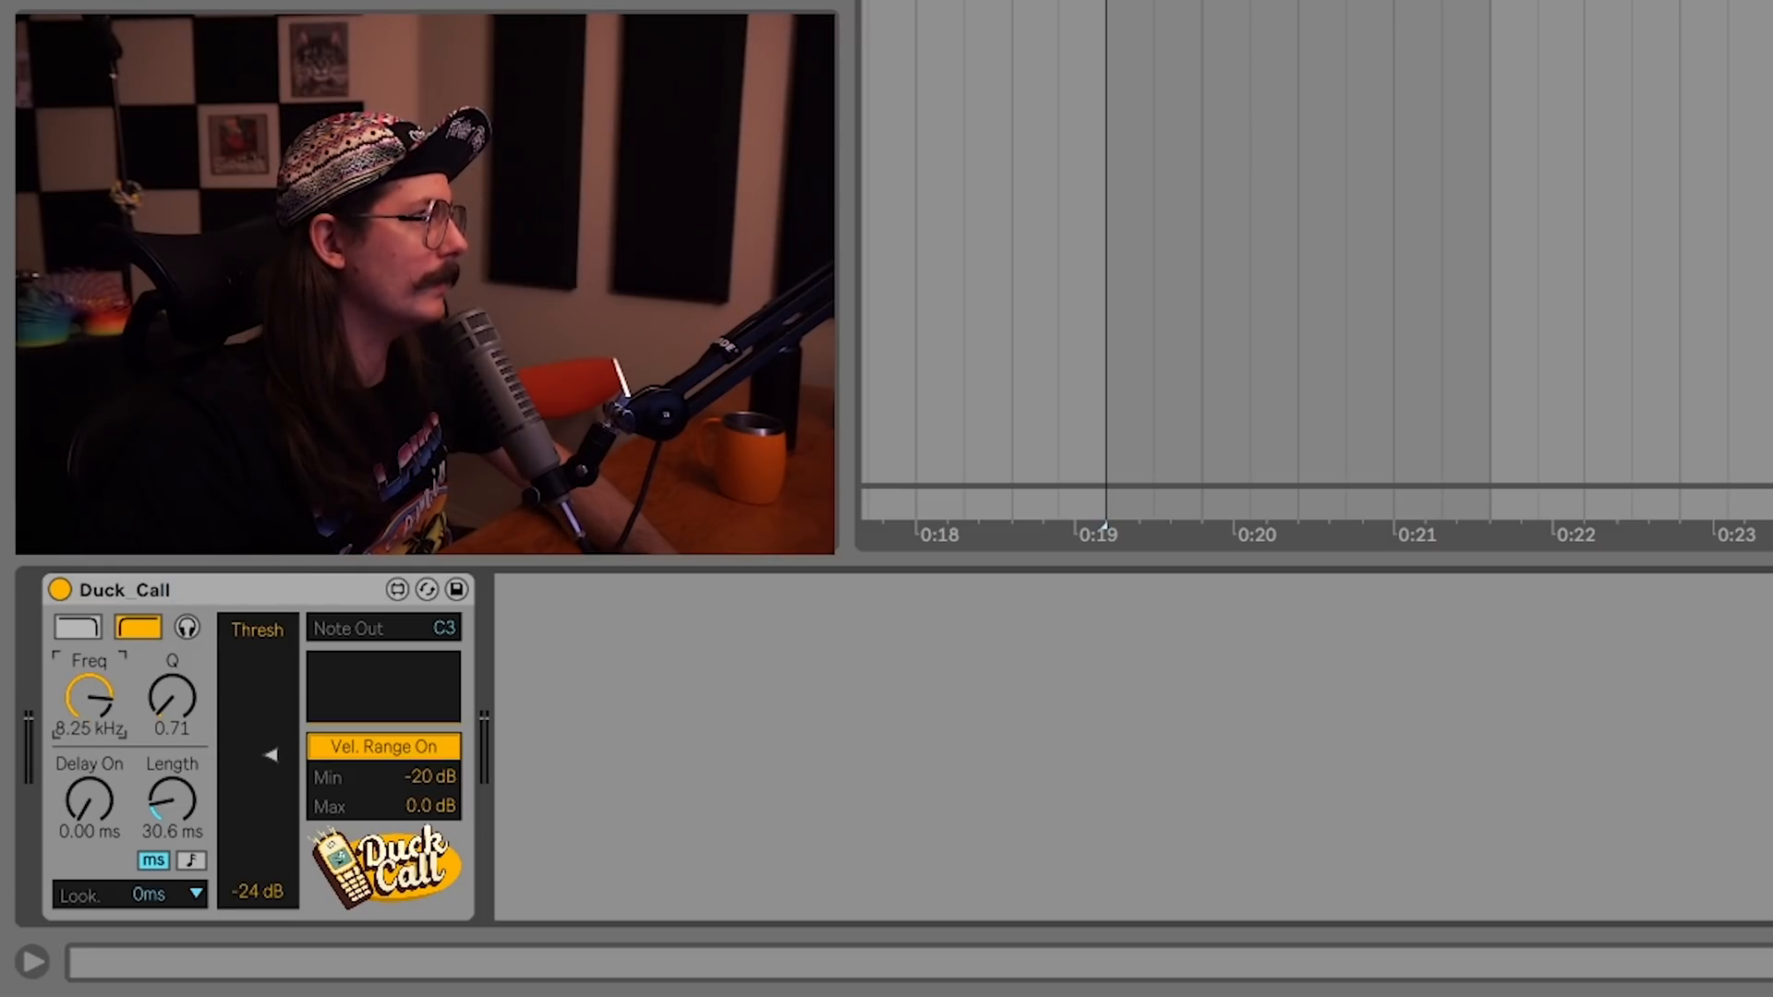
Add a Compressor after Snare's Duck Call to show its sidechain EQ section, and delete it
left_click_drag(809, 591, 866, 785)
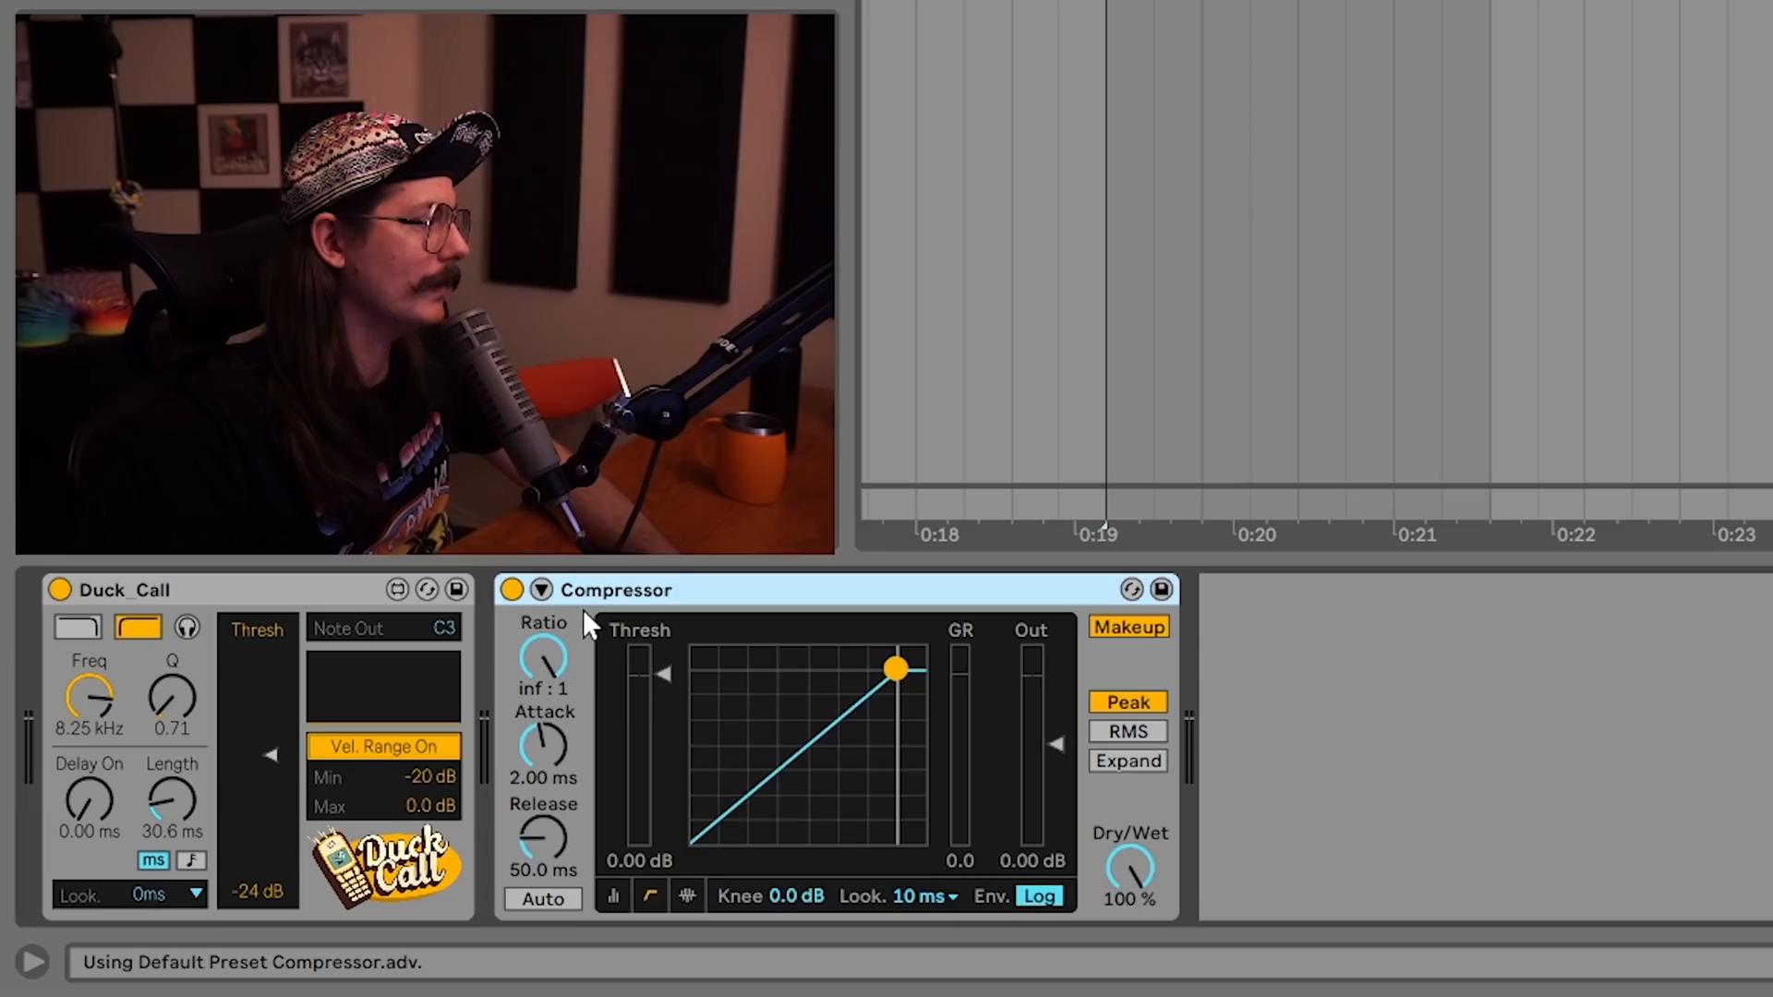
left_click(541, 590)
left_click(585, 588)
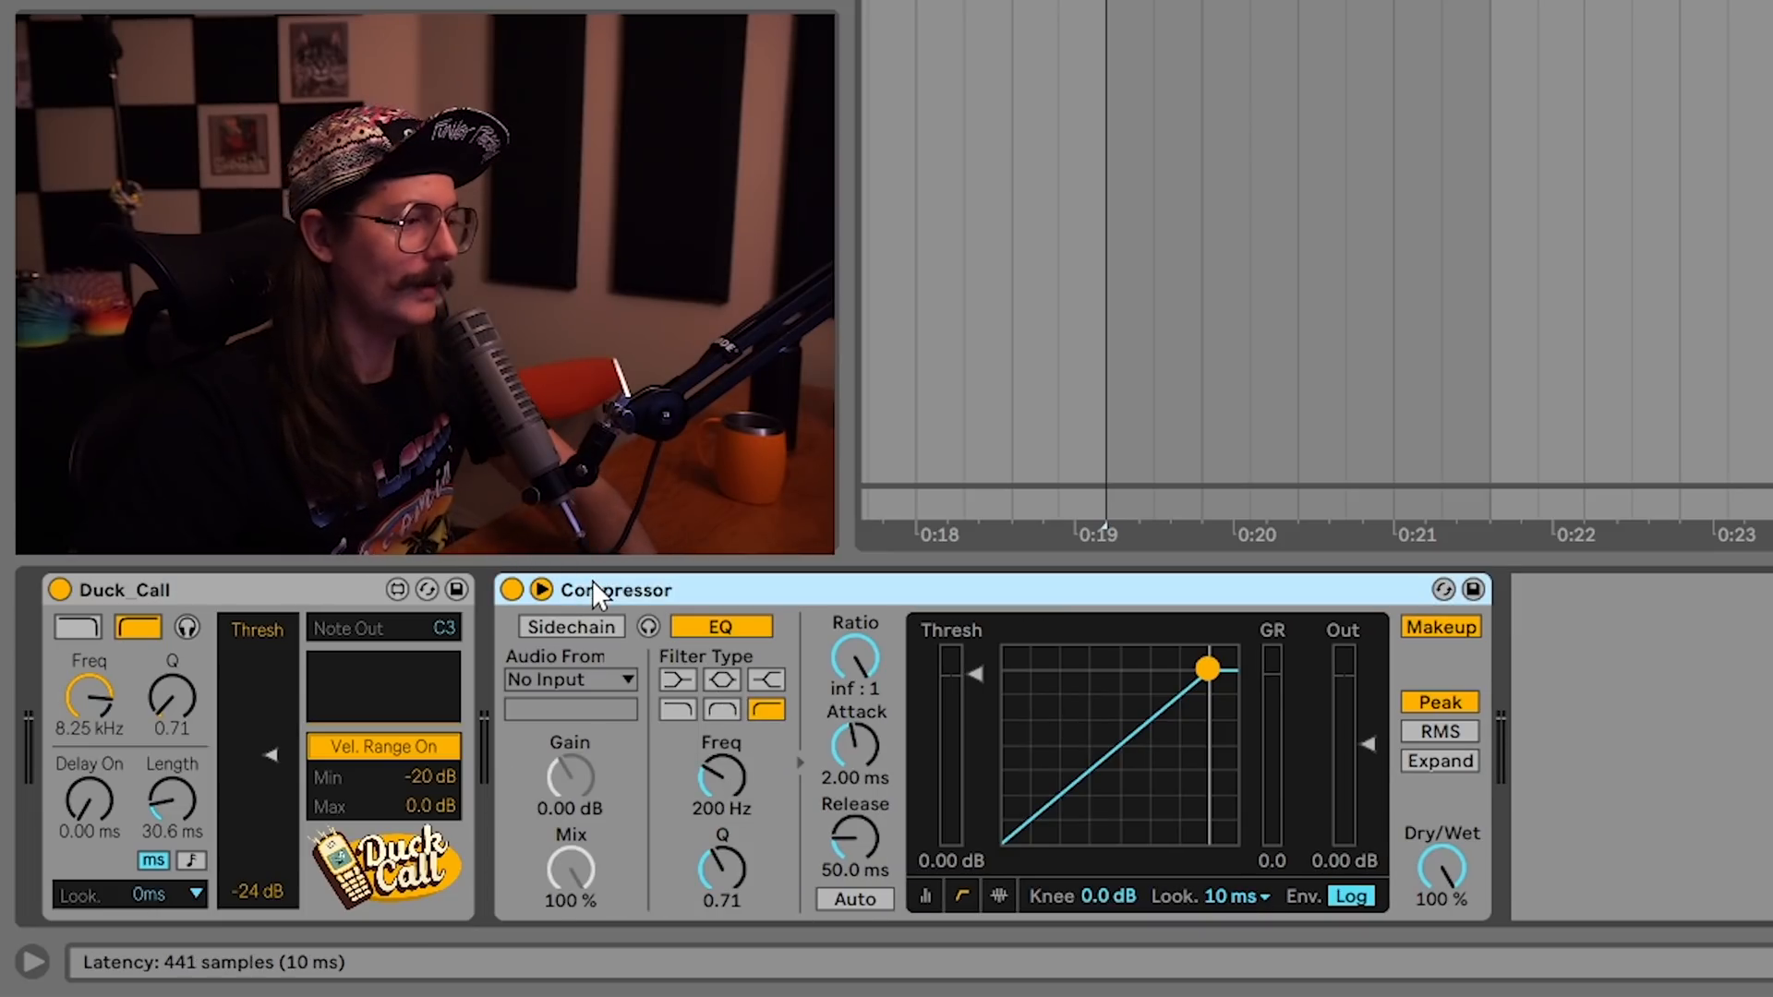
key("Delete")
Monitor Duck Call's sidechain signal on Snare, toggle the high-pass filter, and raise it to 12.7 kHz with a Q of 13.75
left_click(138, 628)
left_click(187, 627)
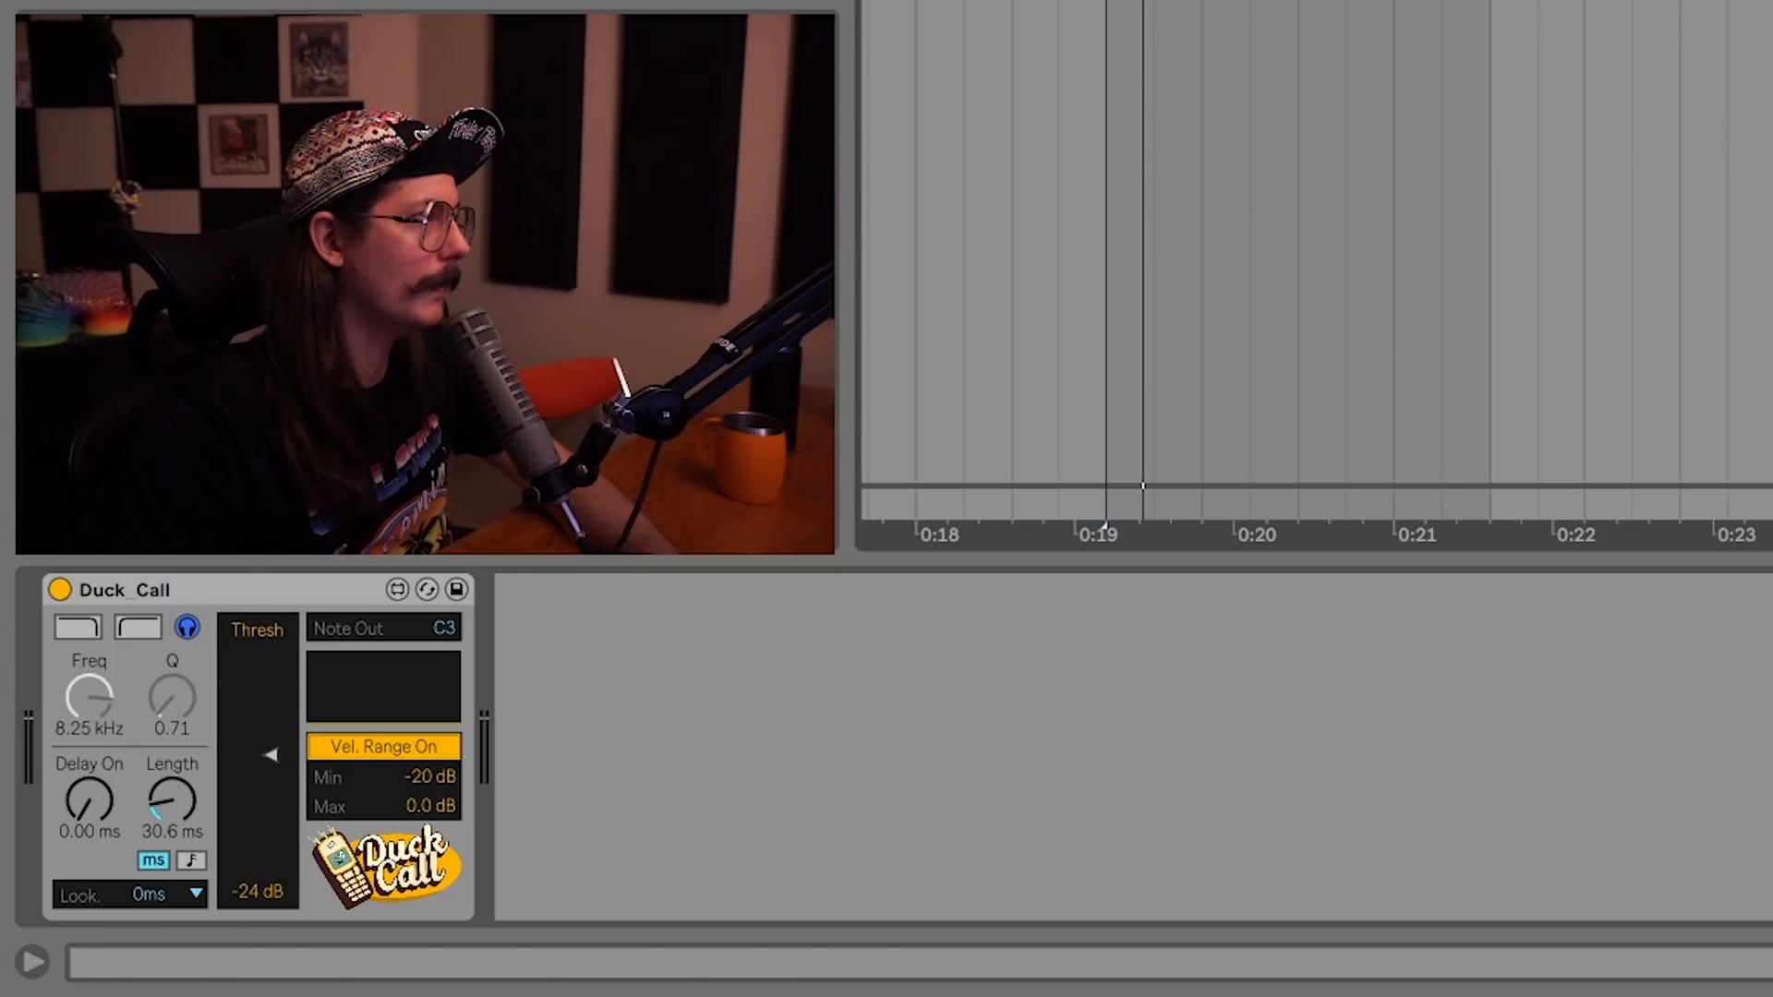
key("space")
left_click(139, 628)
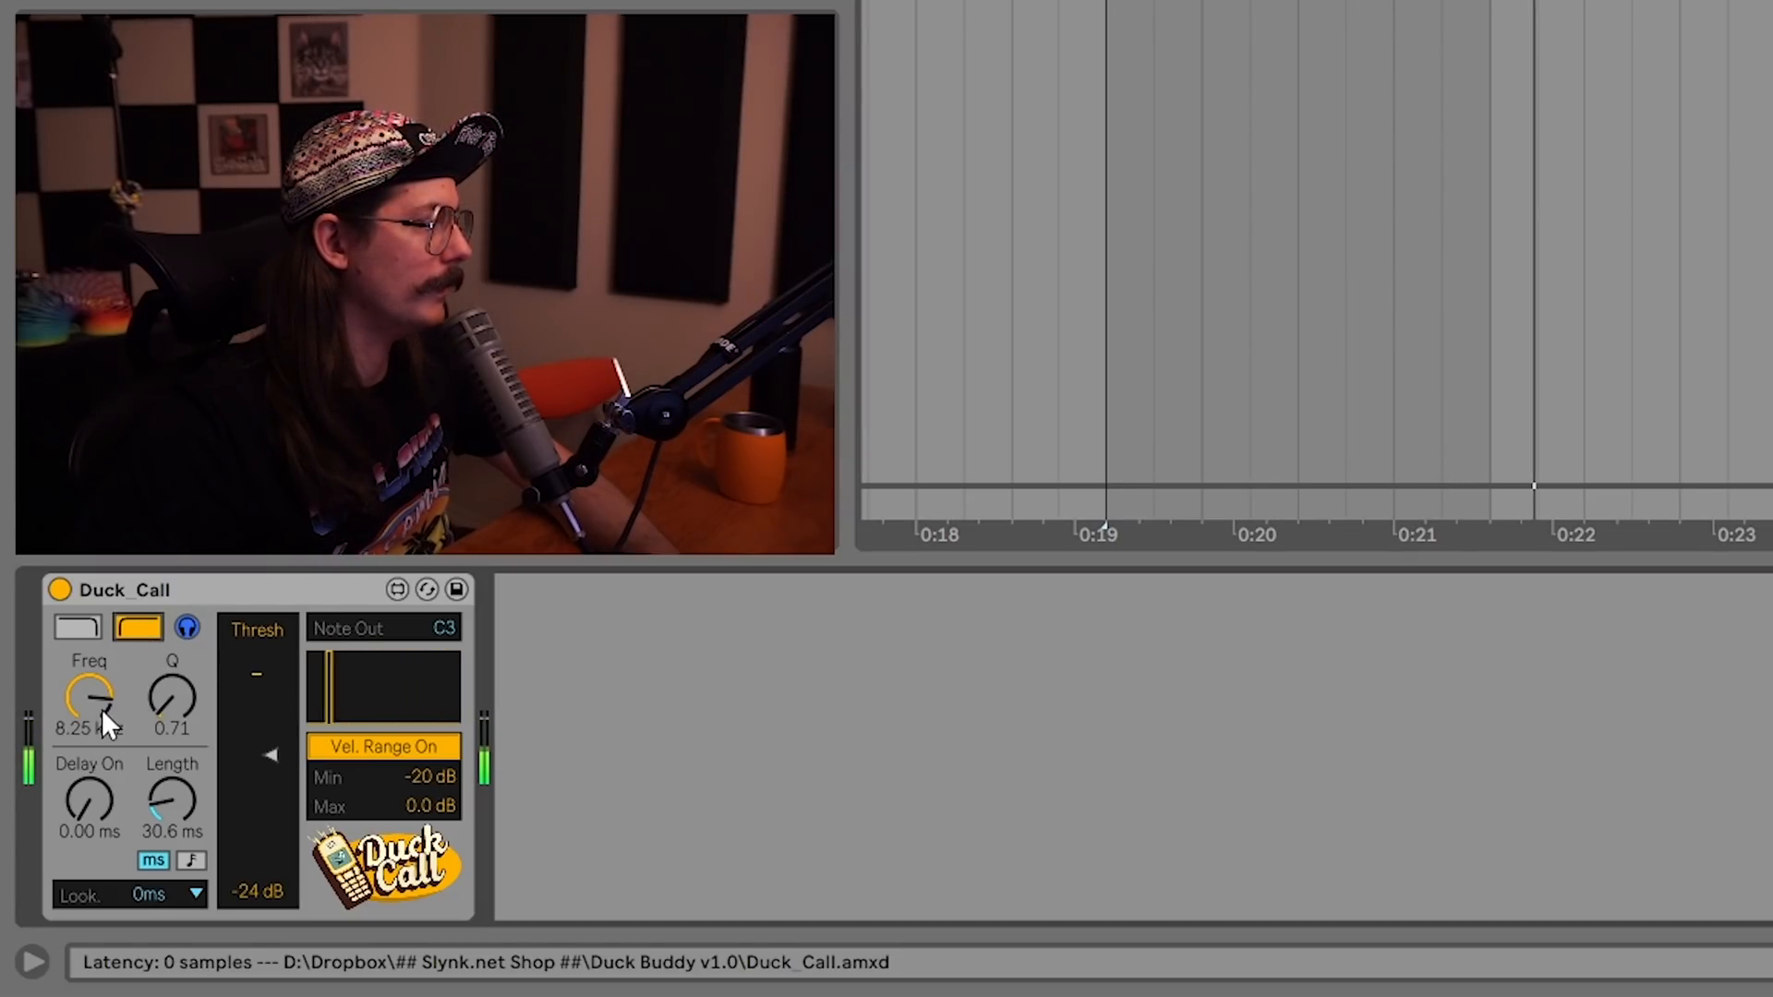
left_click_drag(101, 707, 102, 690)
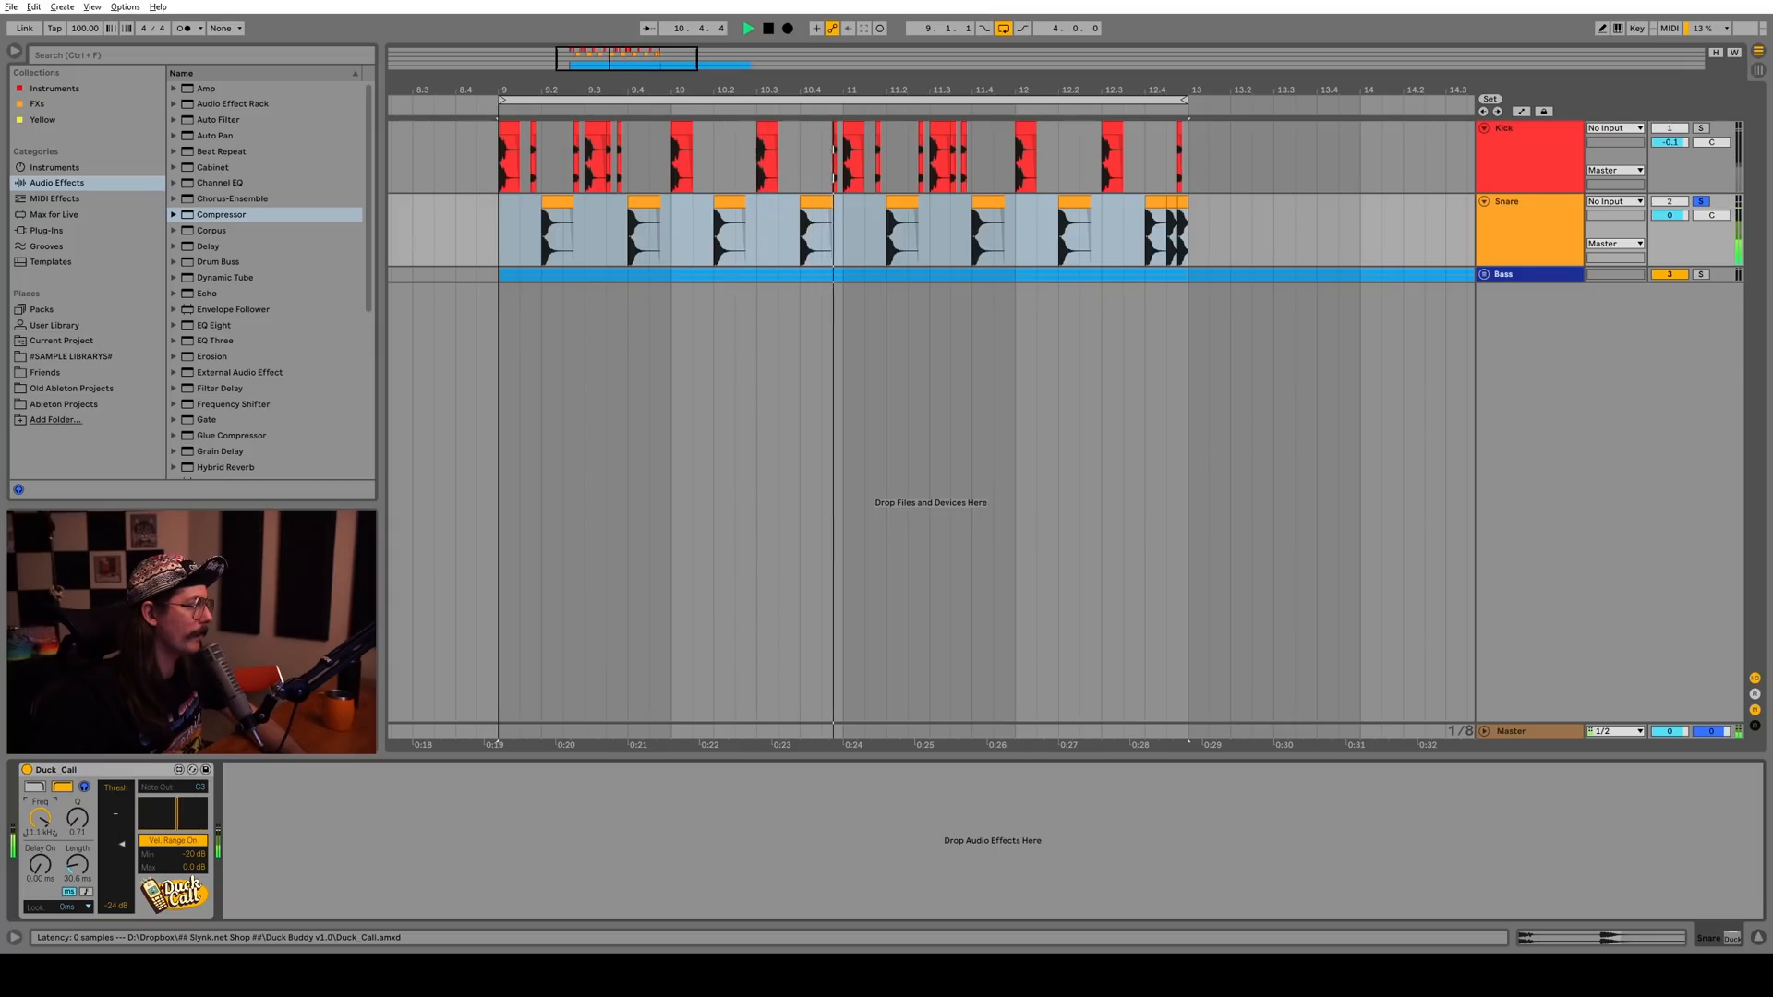
left_click_drag(39, 818, 78, 739)
left_click_drag(40, 818, 40, 815)
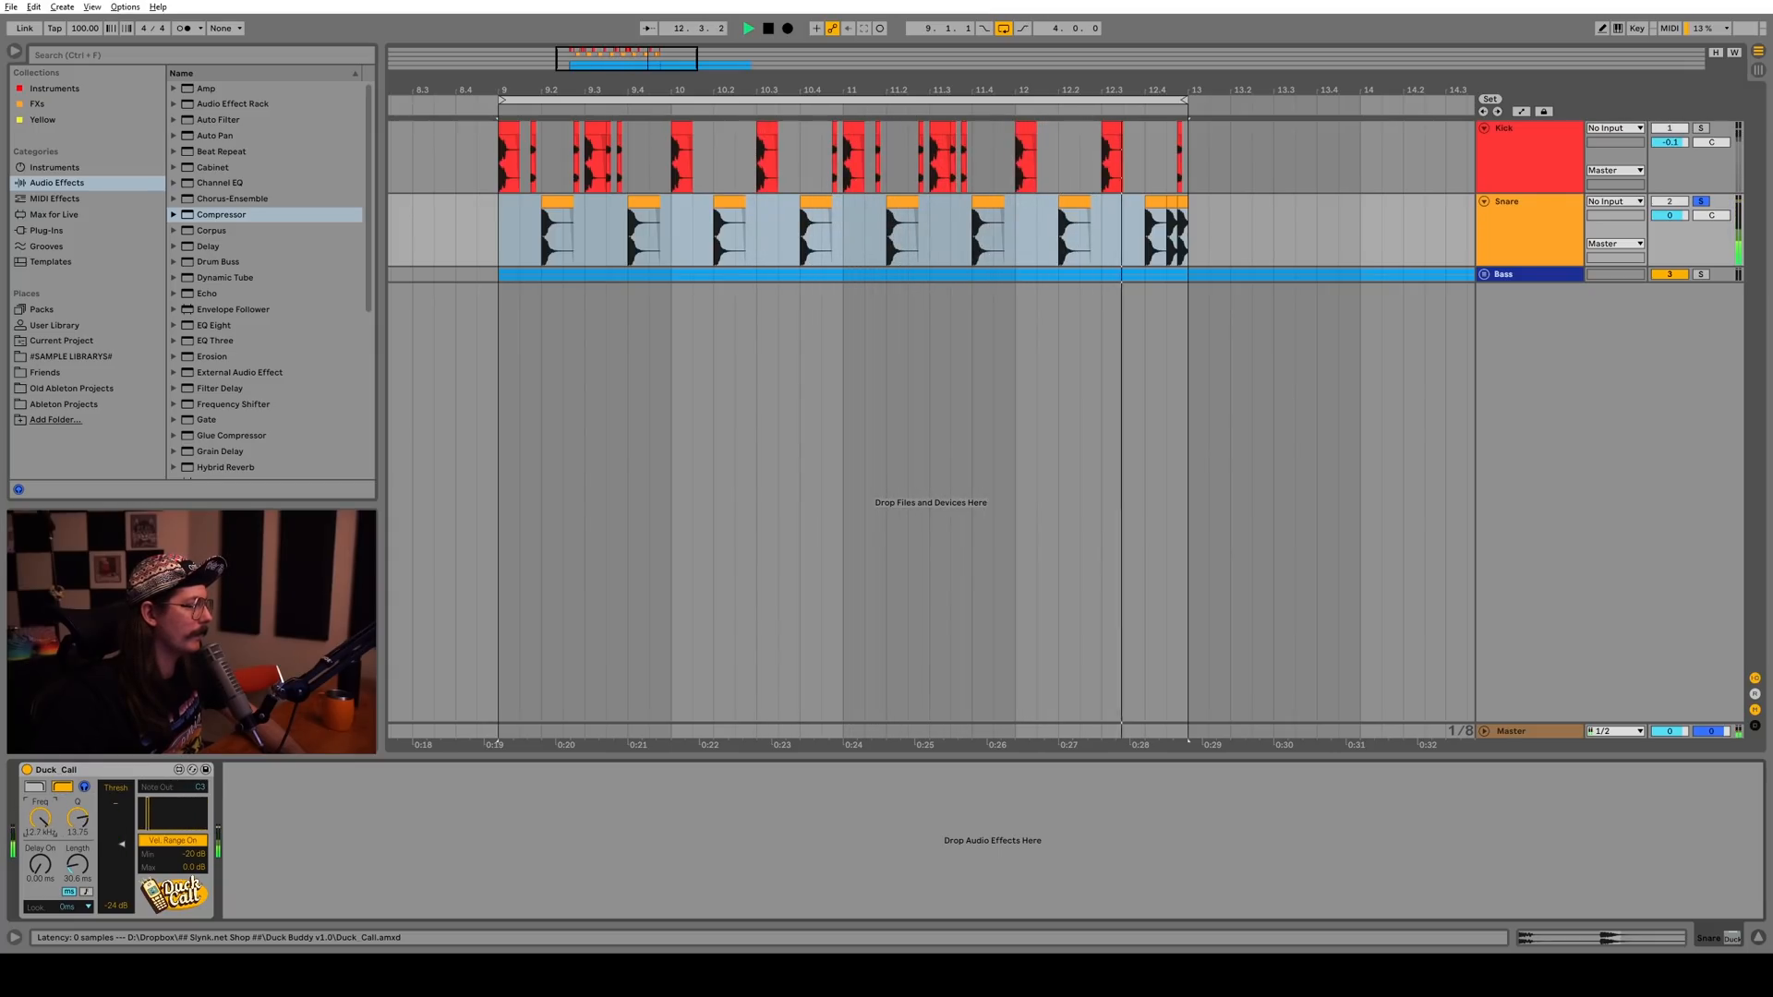
key("space")
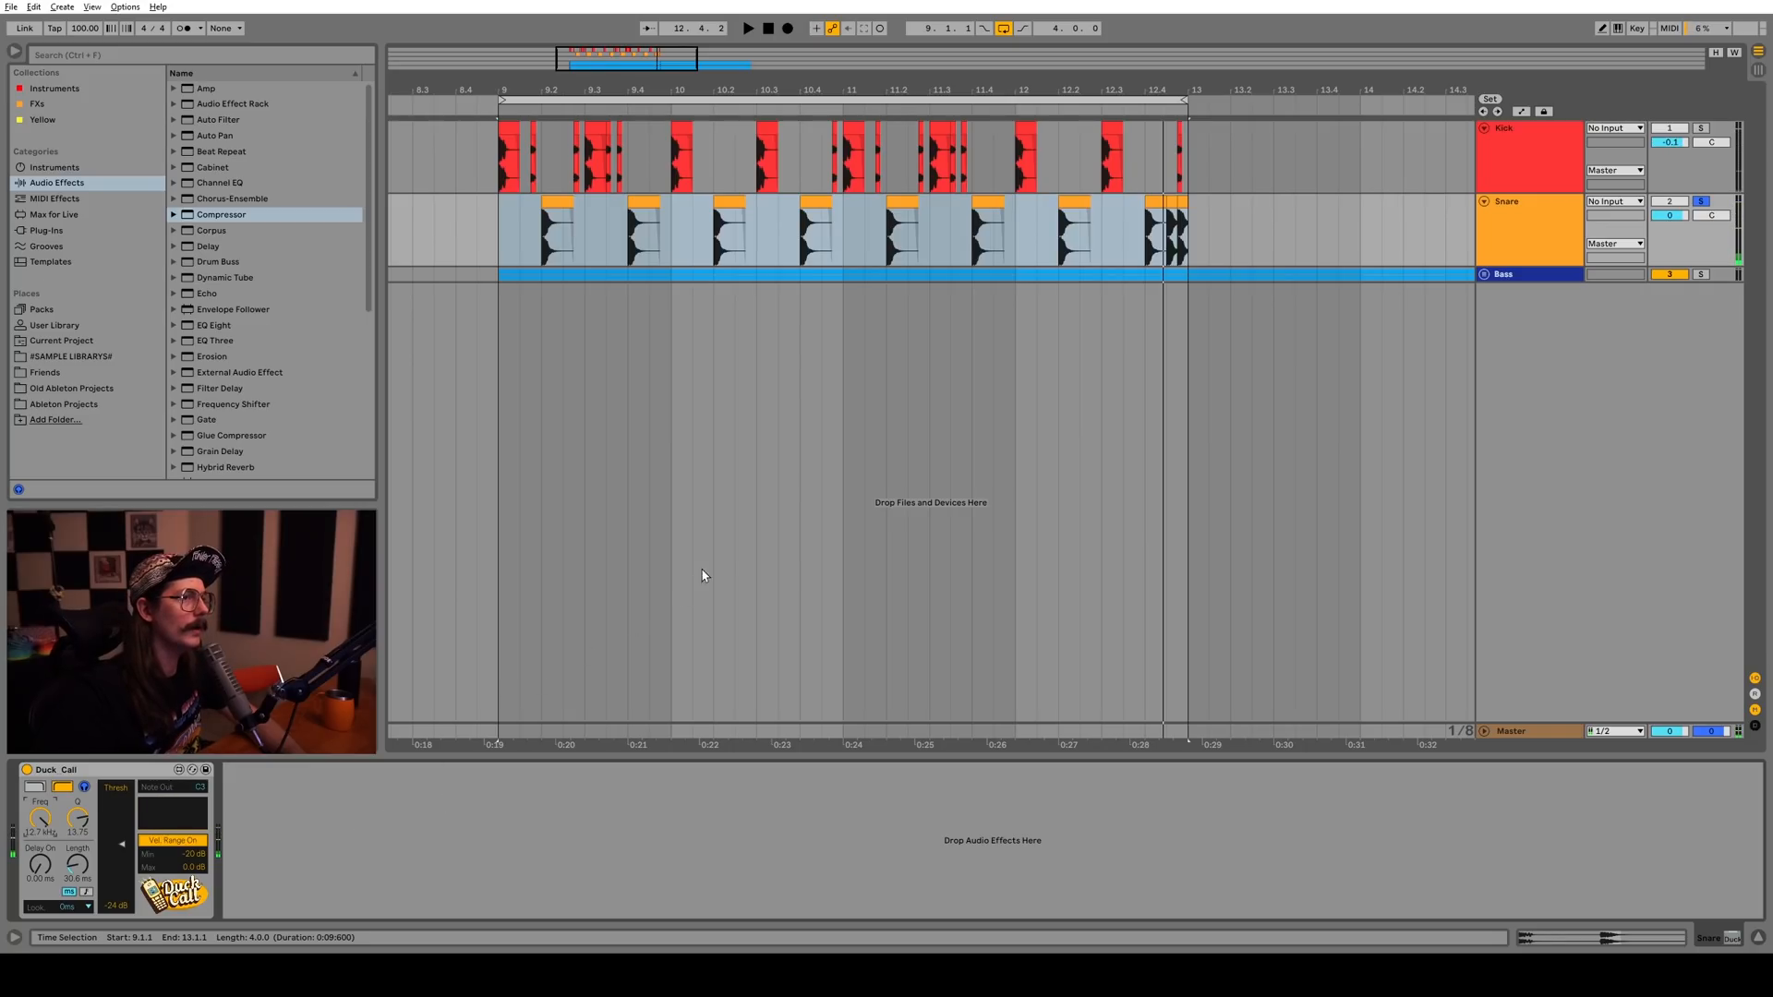
Create a MIDI track below Bass and set its MIDI input to Duck Call on Kick
left_click(1540, 275)
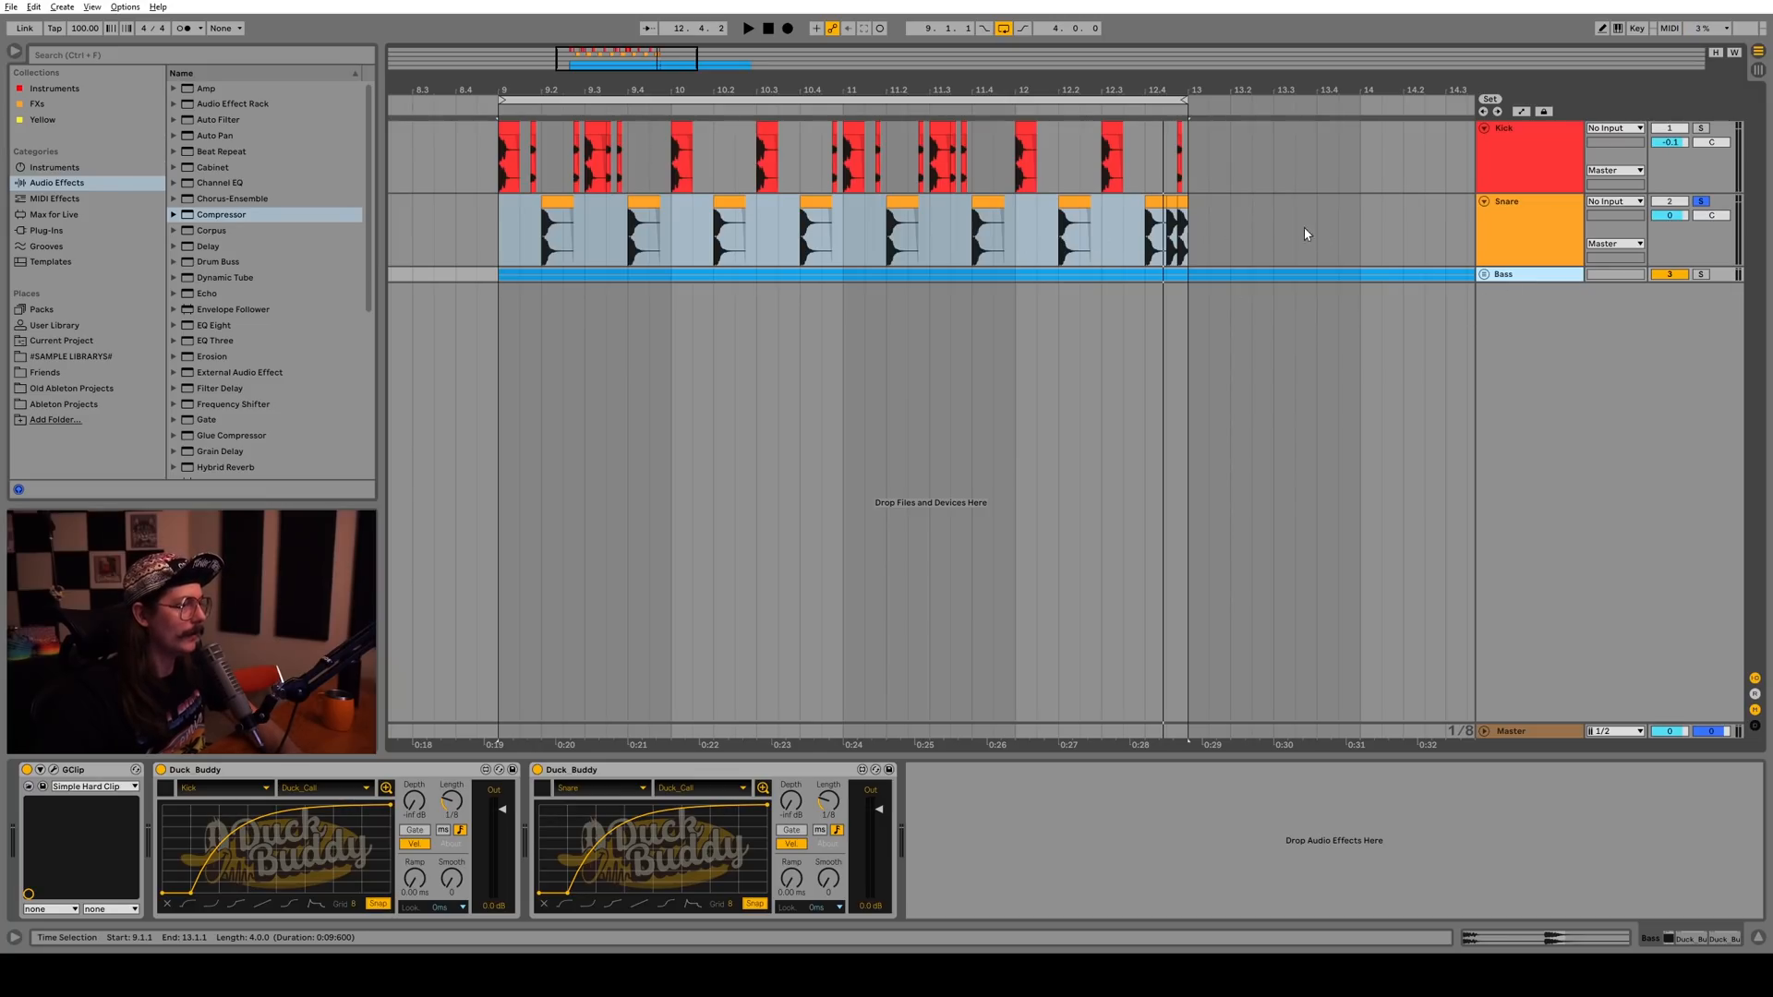
double_click(1501, 331)
left_click(1616, 290)
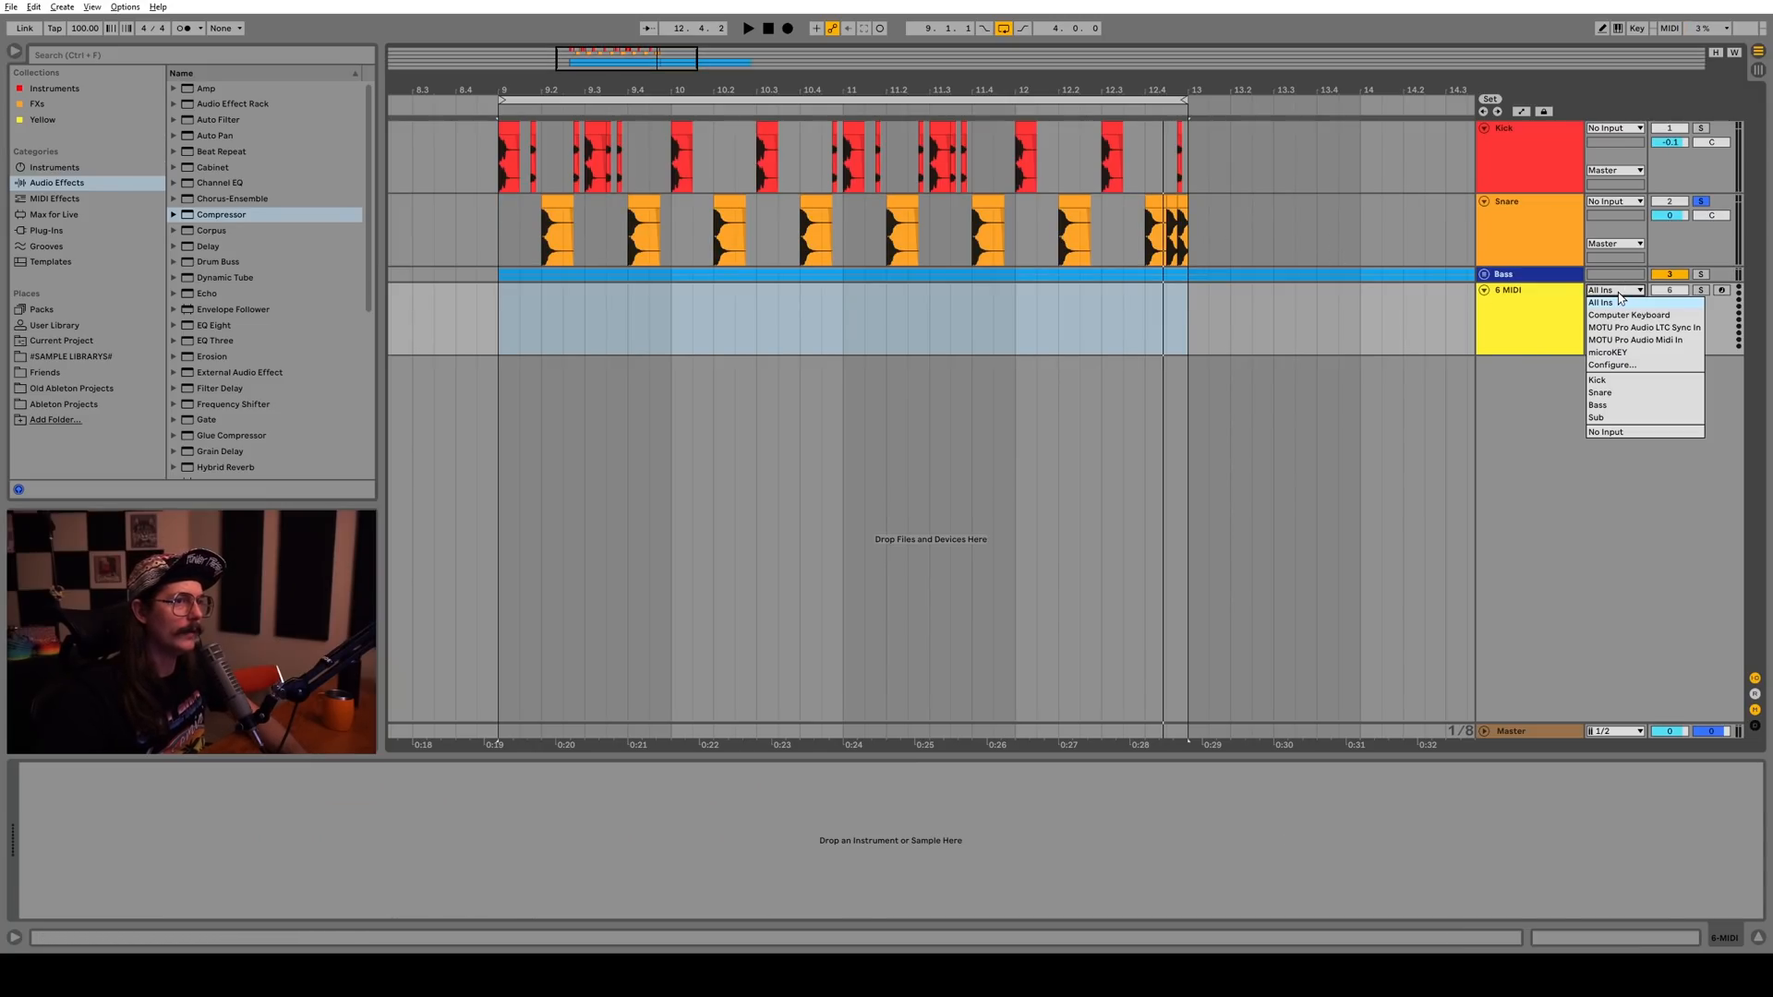
left_click(1620, 382)
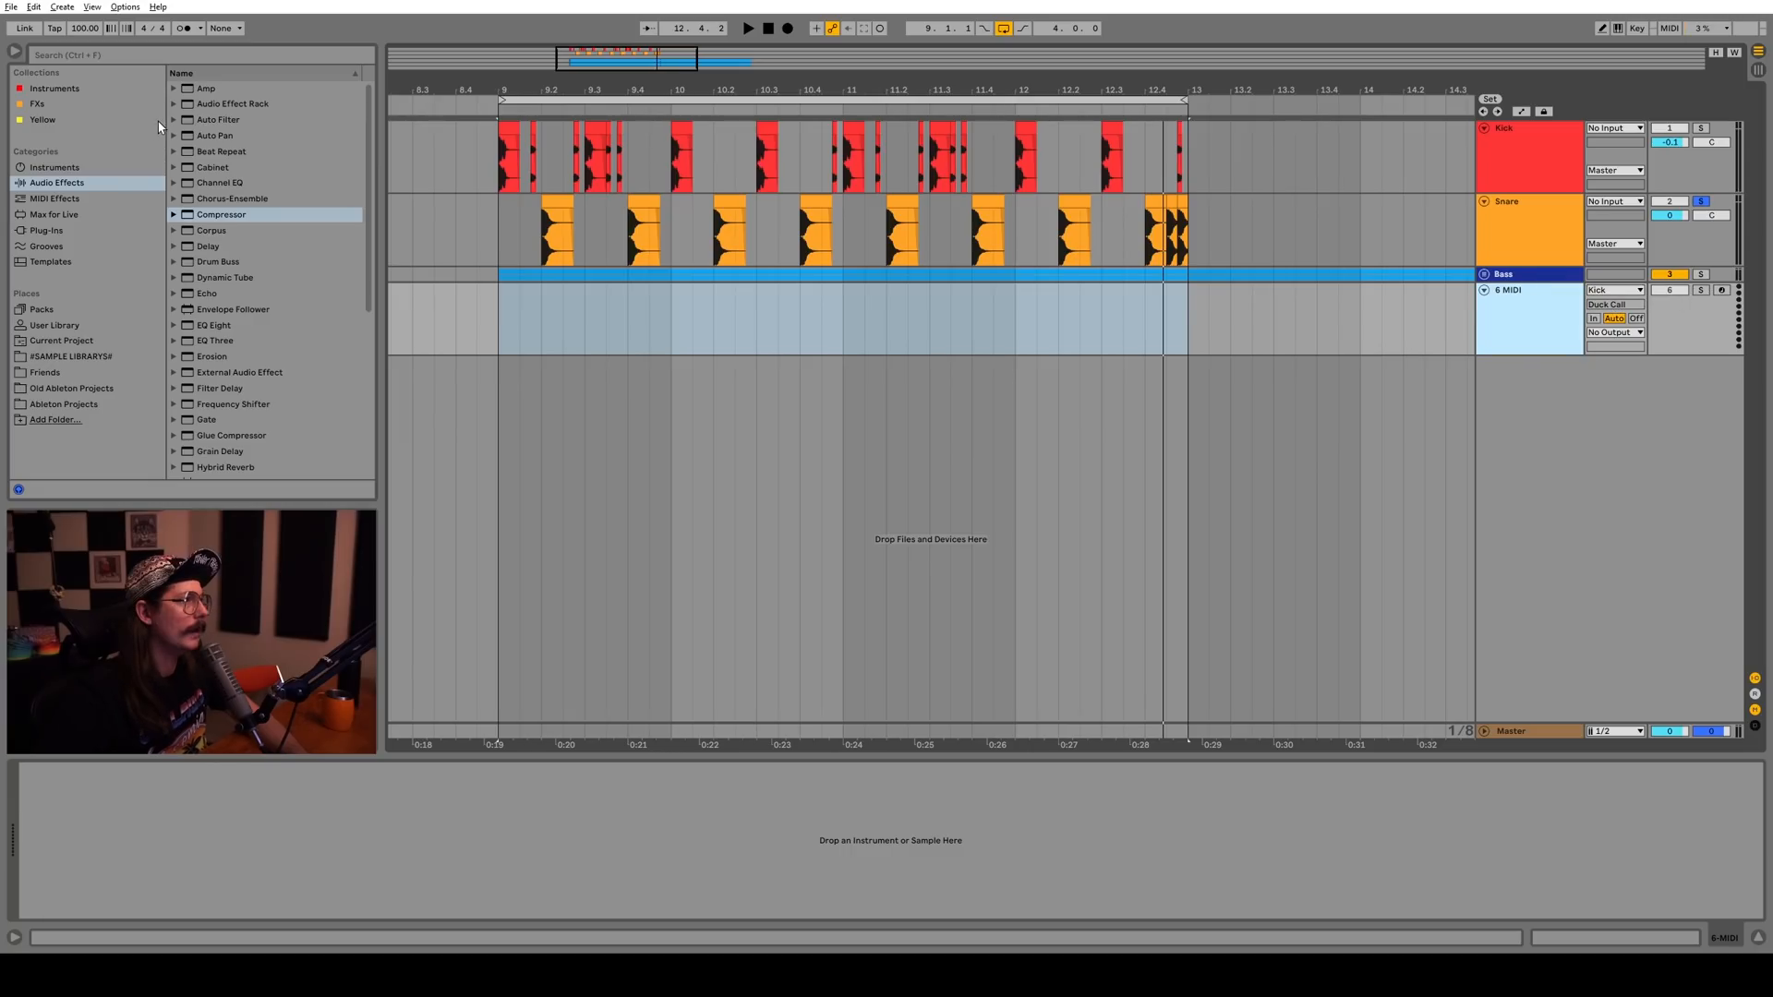
Load Analog on the new MIDI track, solo and arm it, and play Kick's trigger notes from 9.1.1
left_click(70, 171)
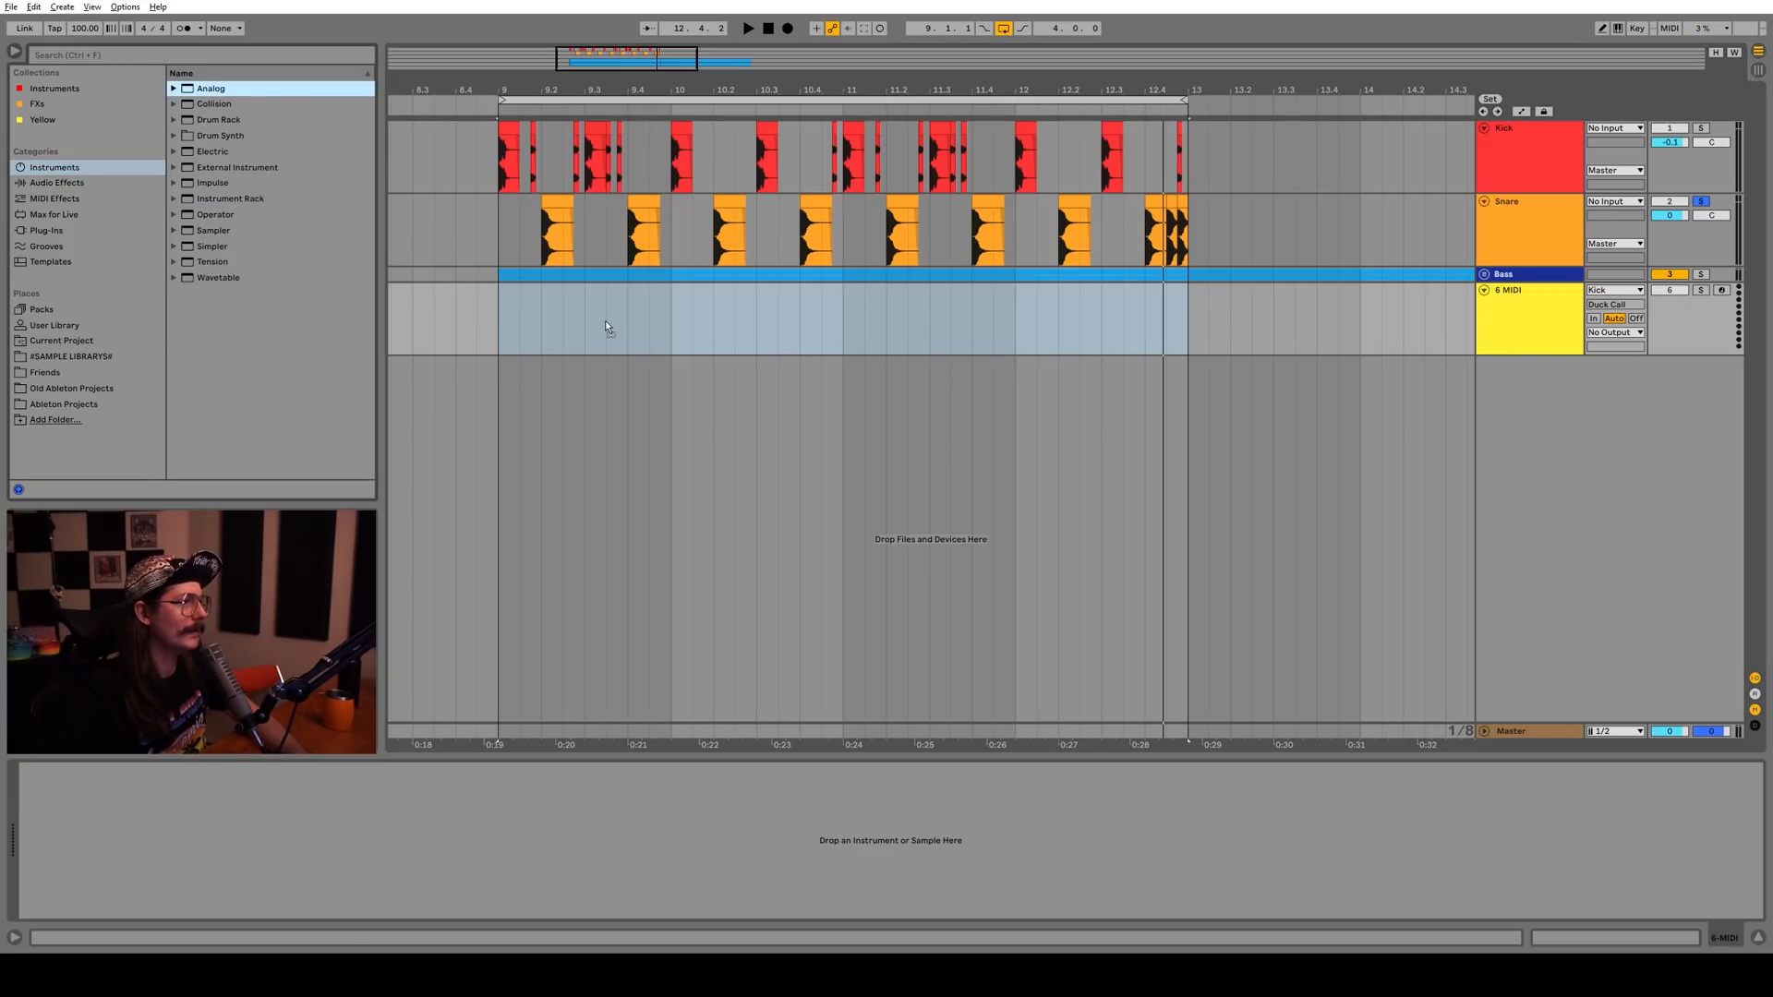
key("Return")
left_click(1701, 292)
left_click(497, 334)
key("space")
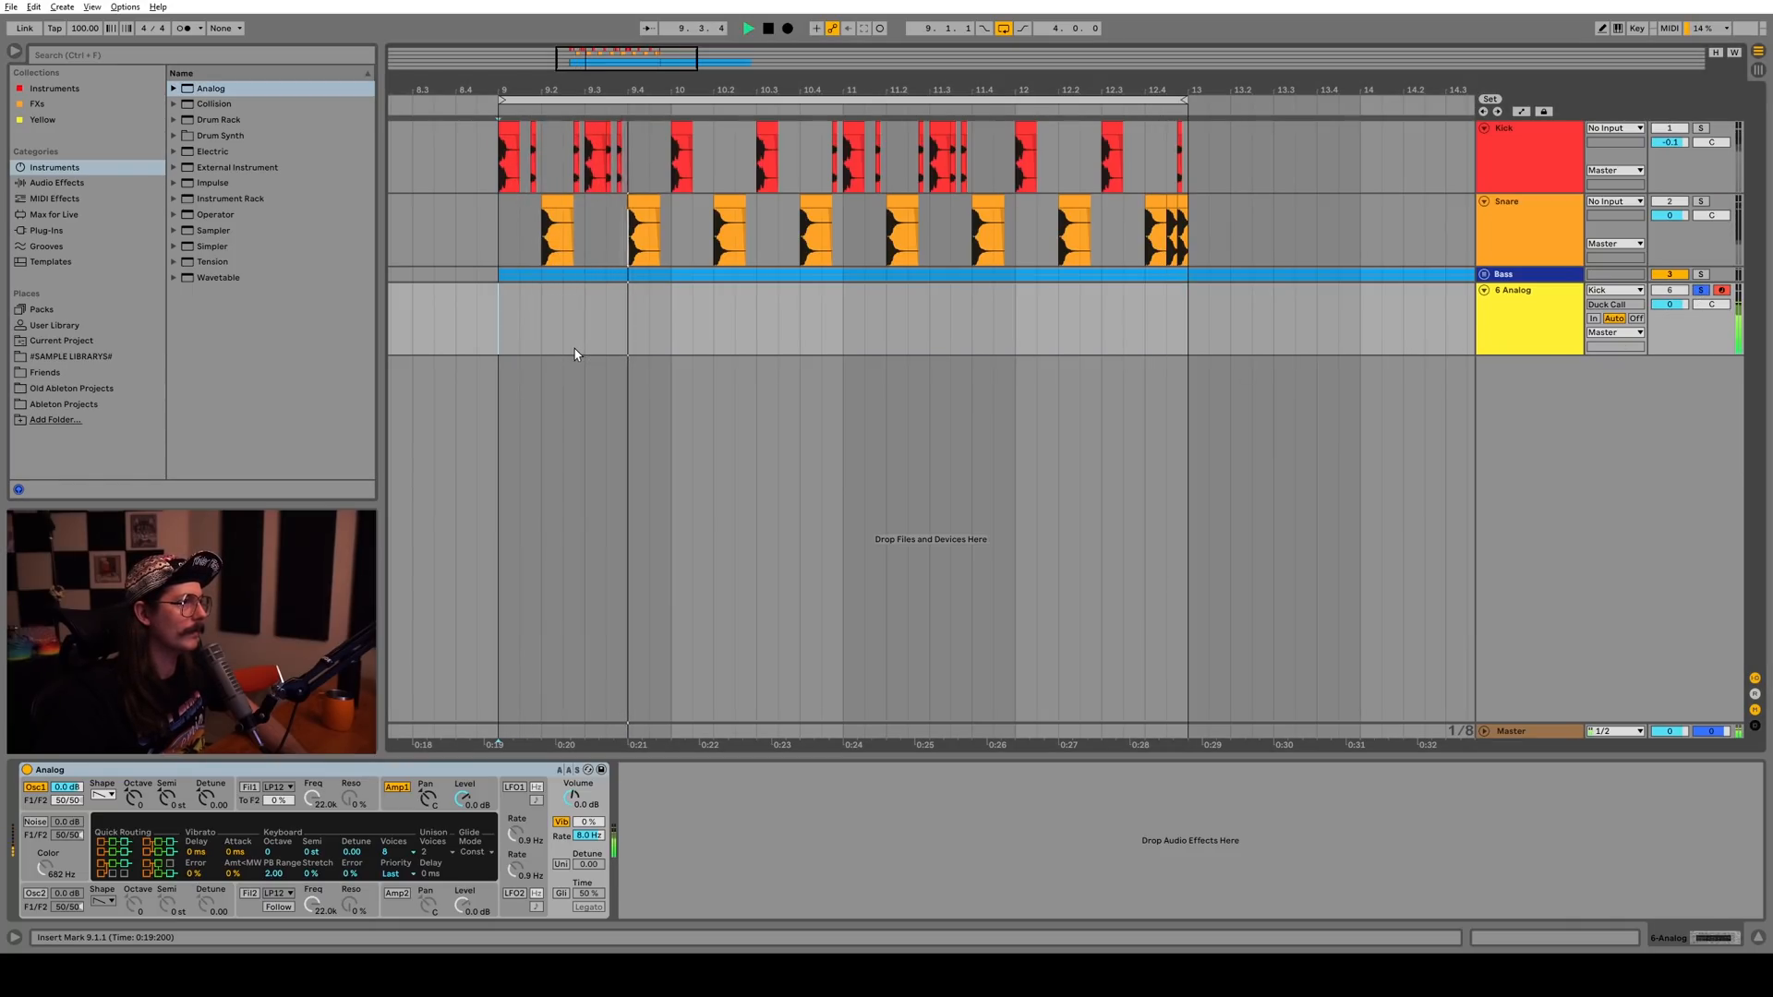
key("space")
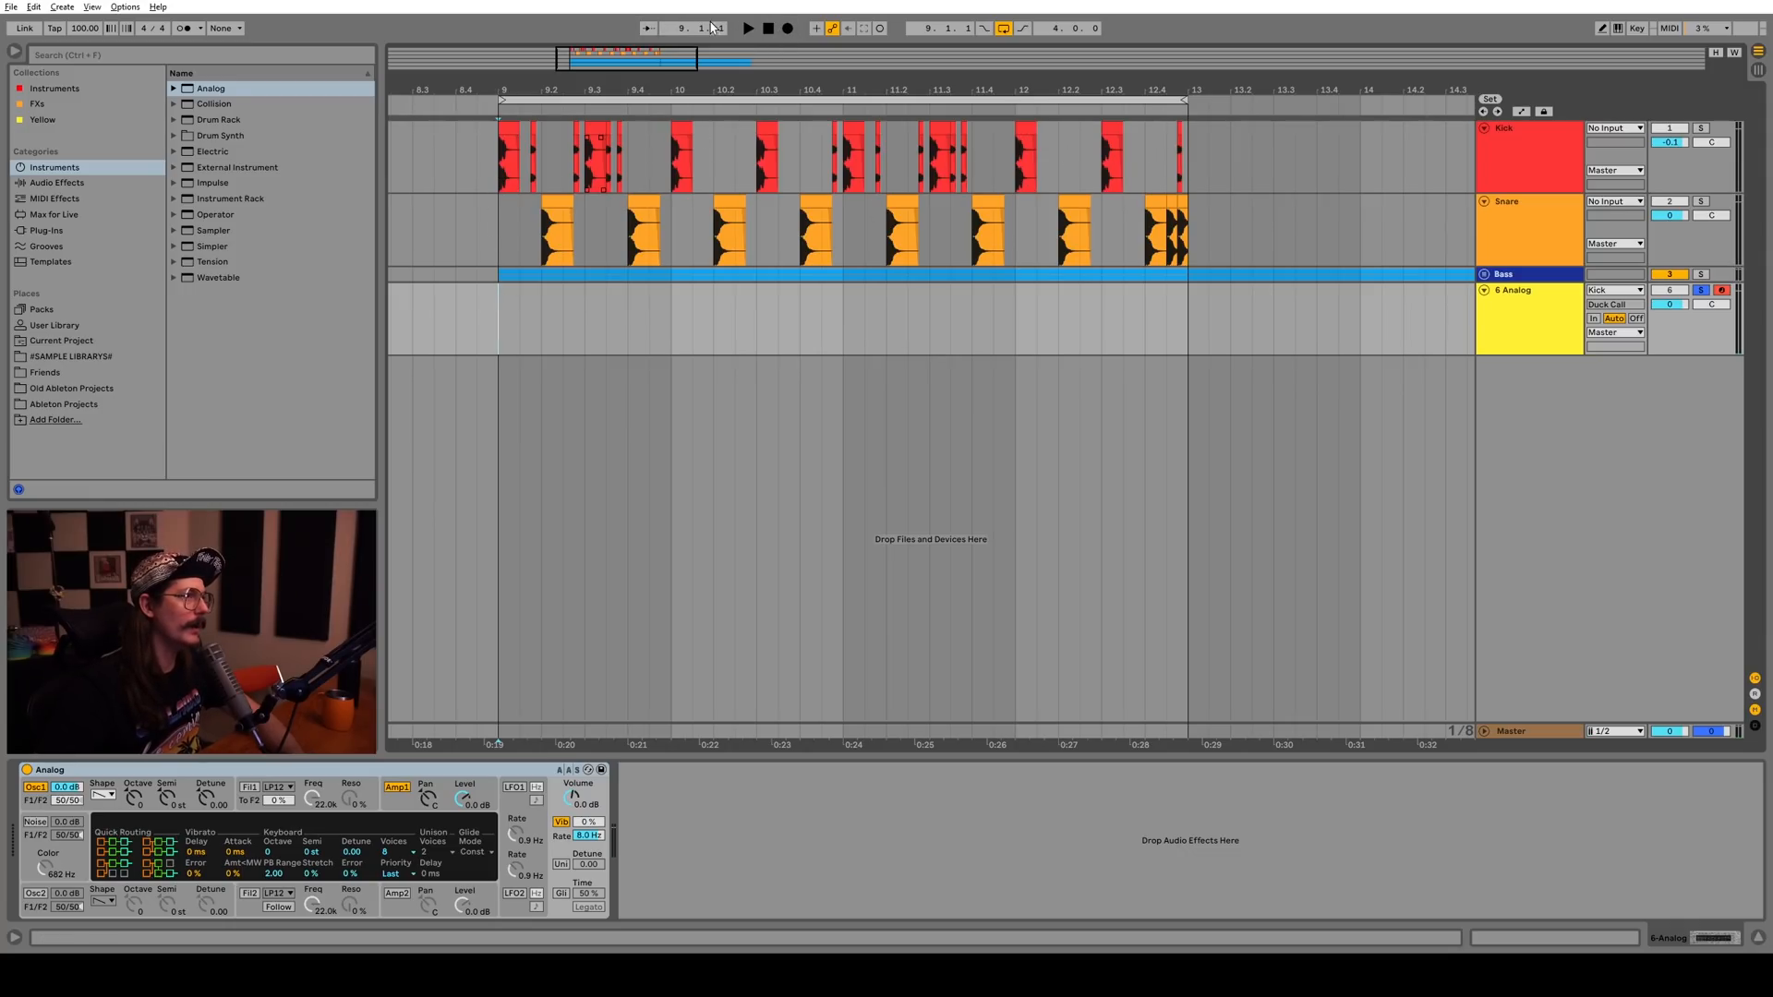
Record Duck Call's trigger notes onto the Analog track and examine their timing against the grid
left_click(788, 28)
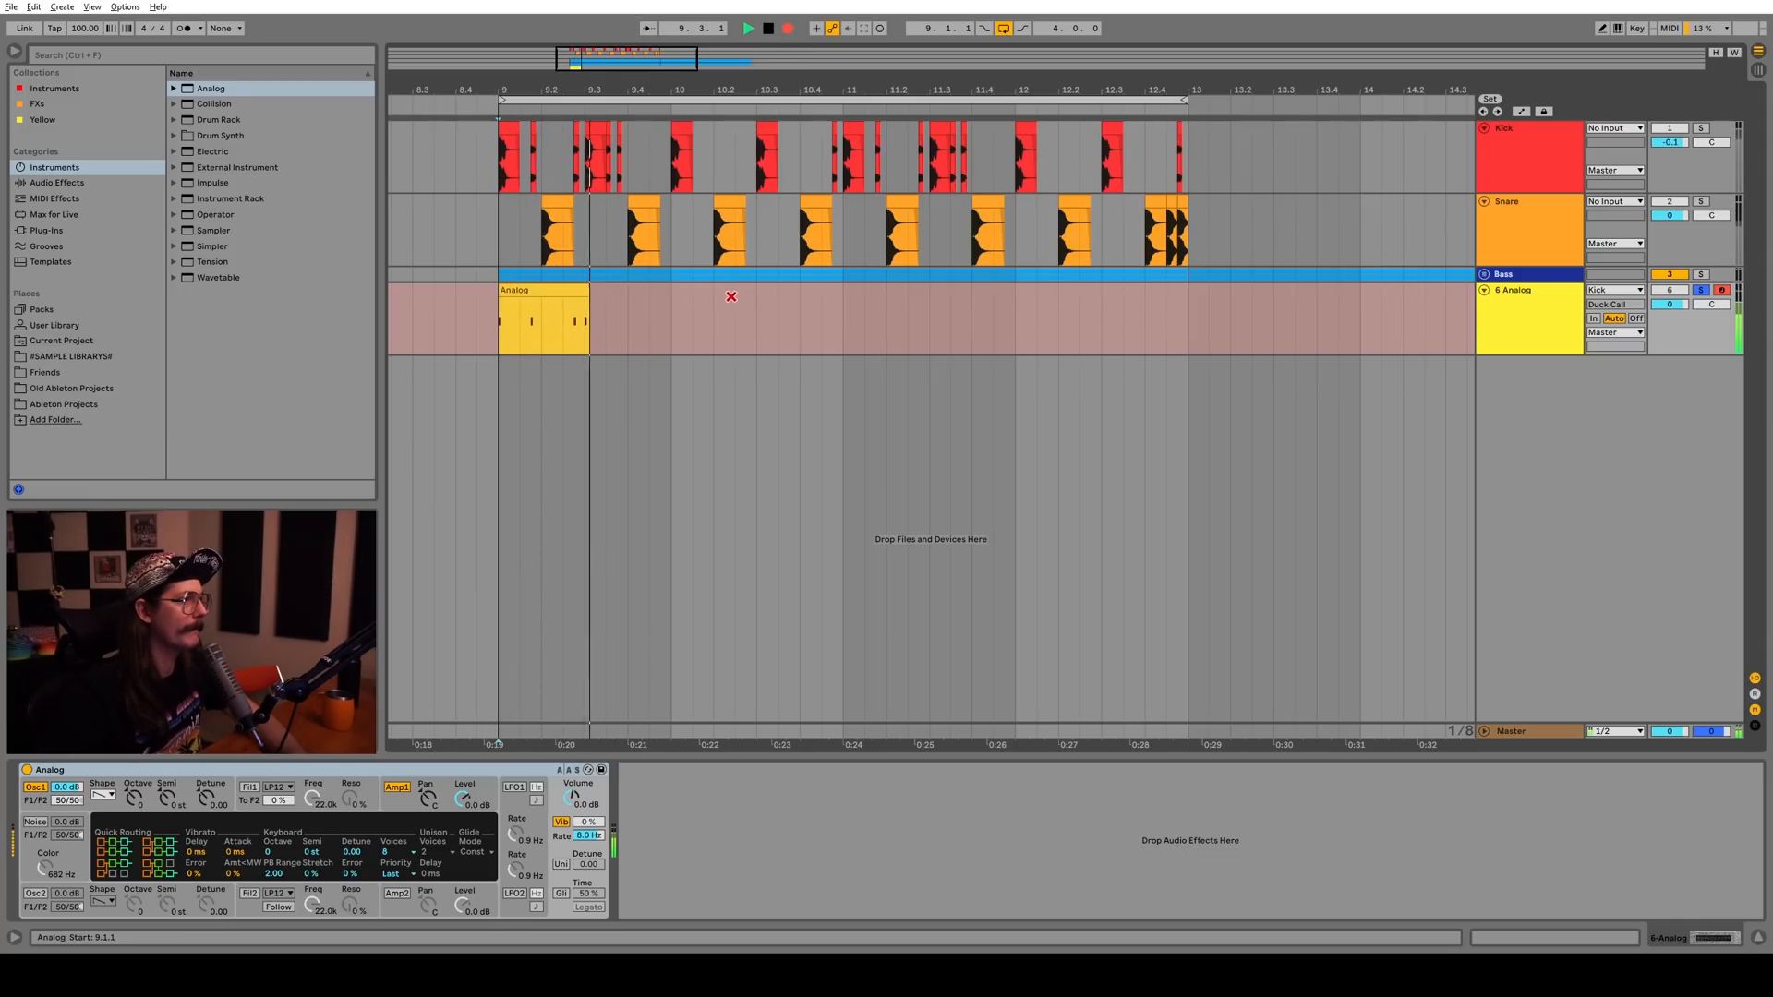
key("space")
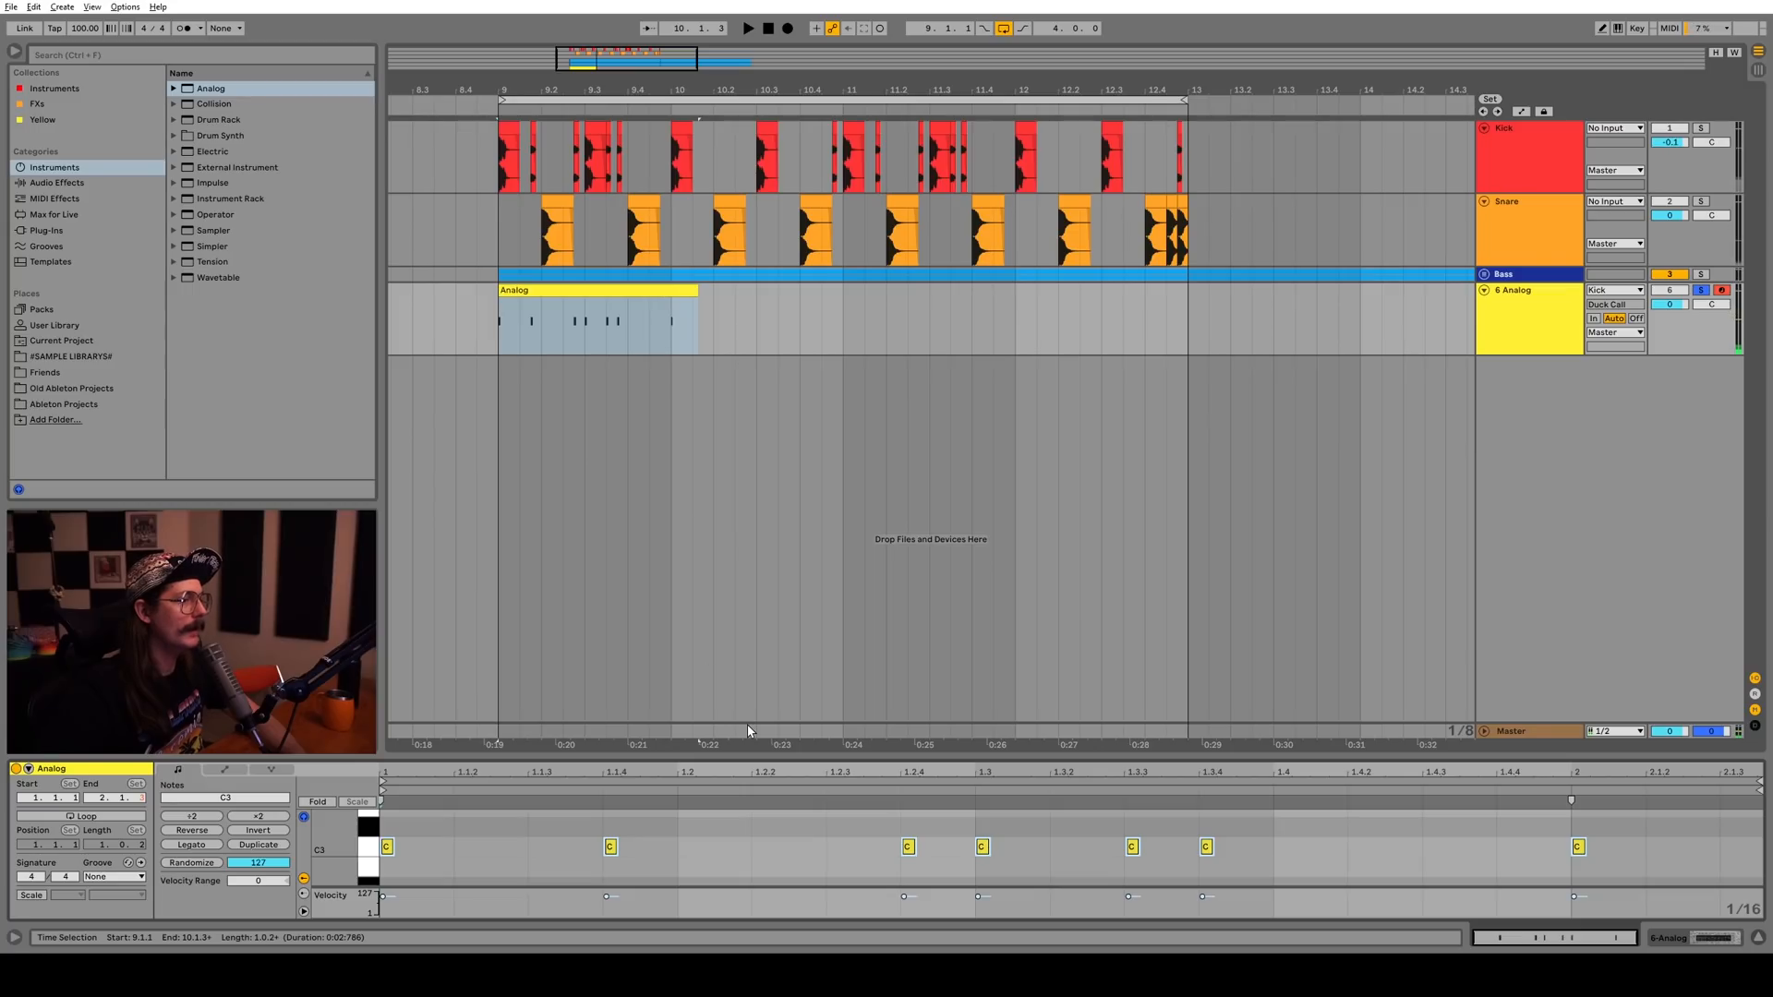
left_click(876, 848)
left_click_drag(907, 772, 915, 864)
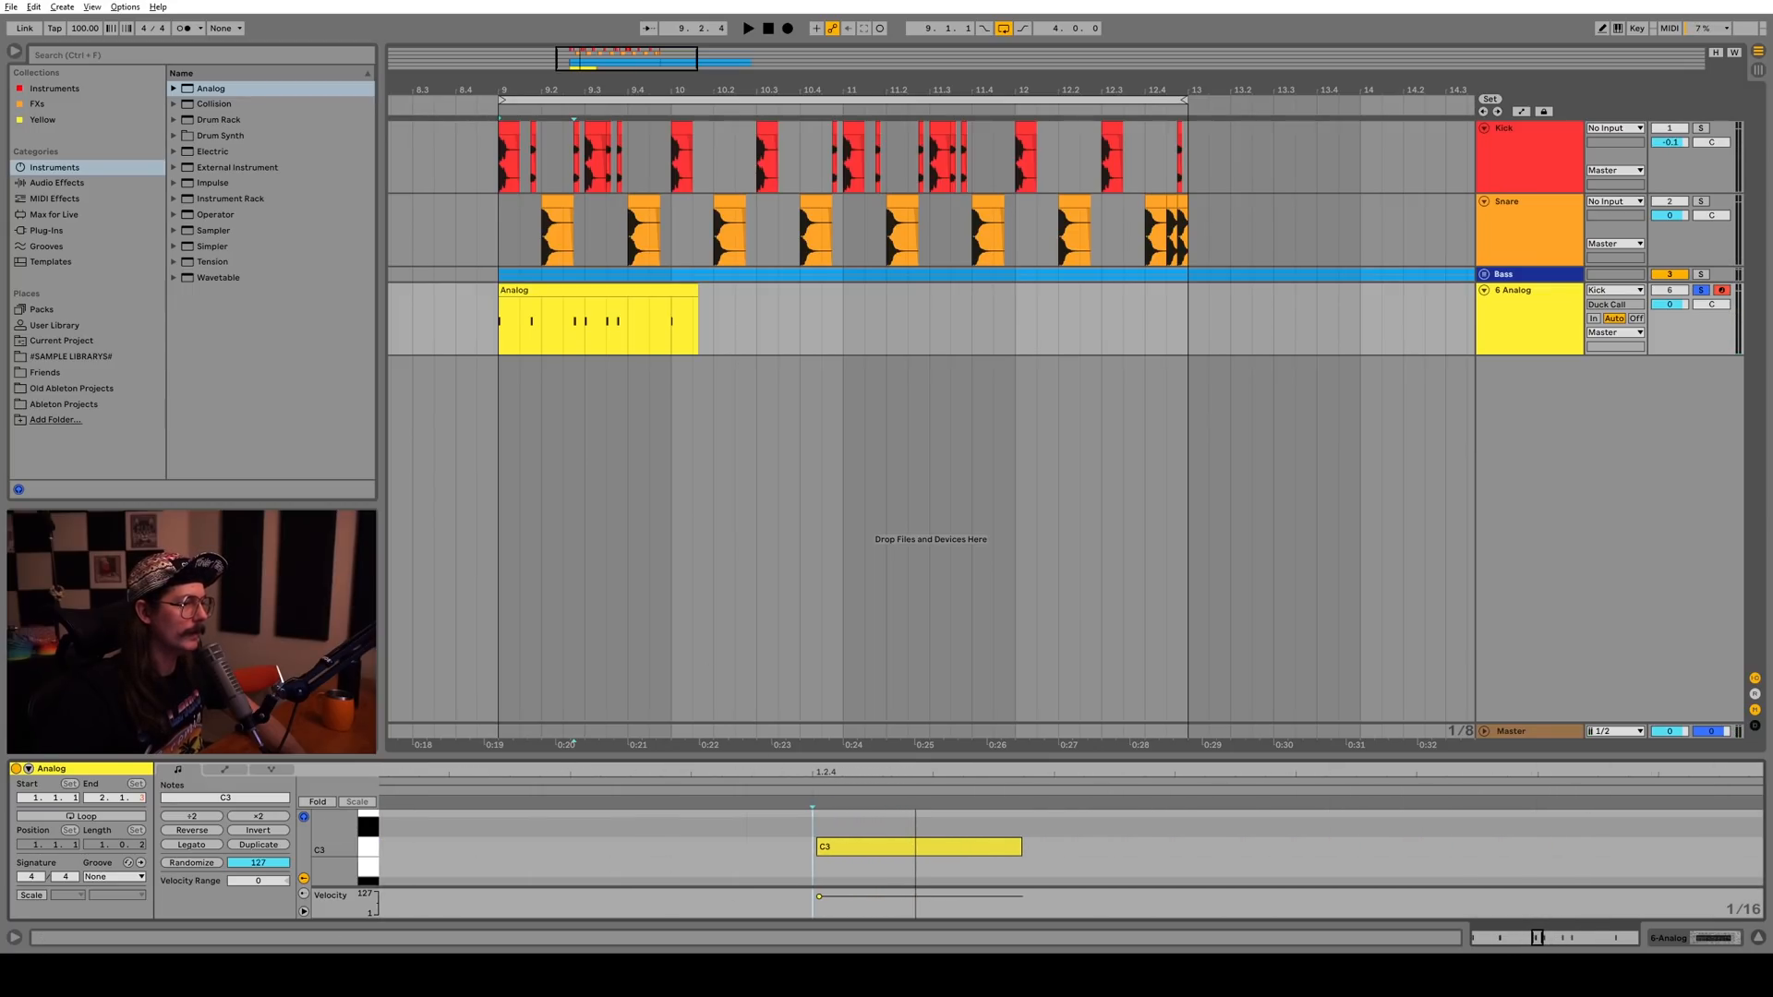
left_click_drag(816, 765, 829, 720)
left_click_drag(981, 771, 917, 789)
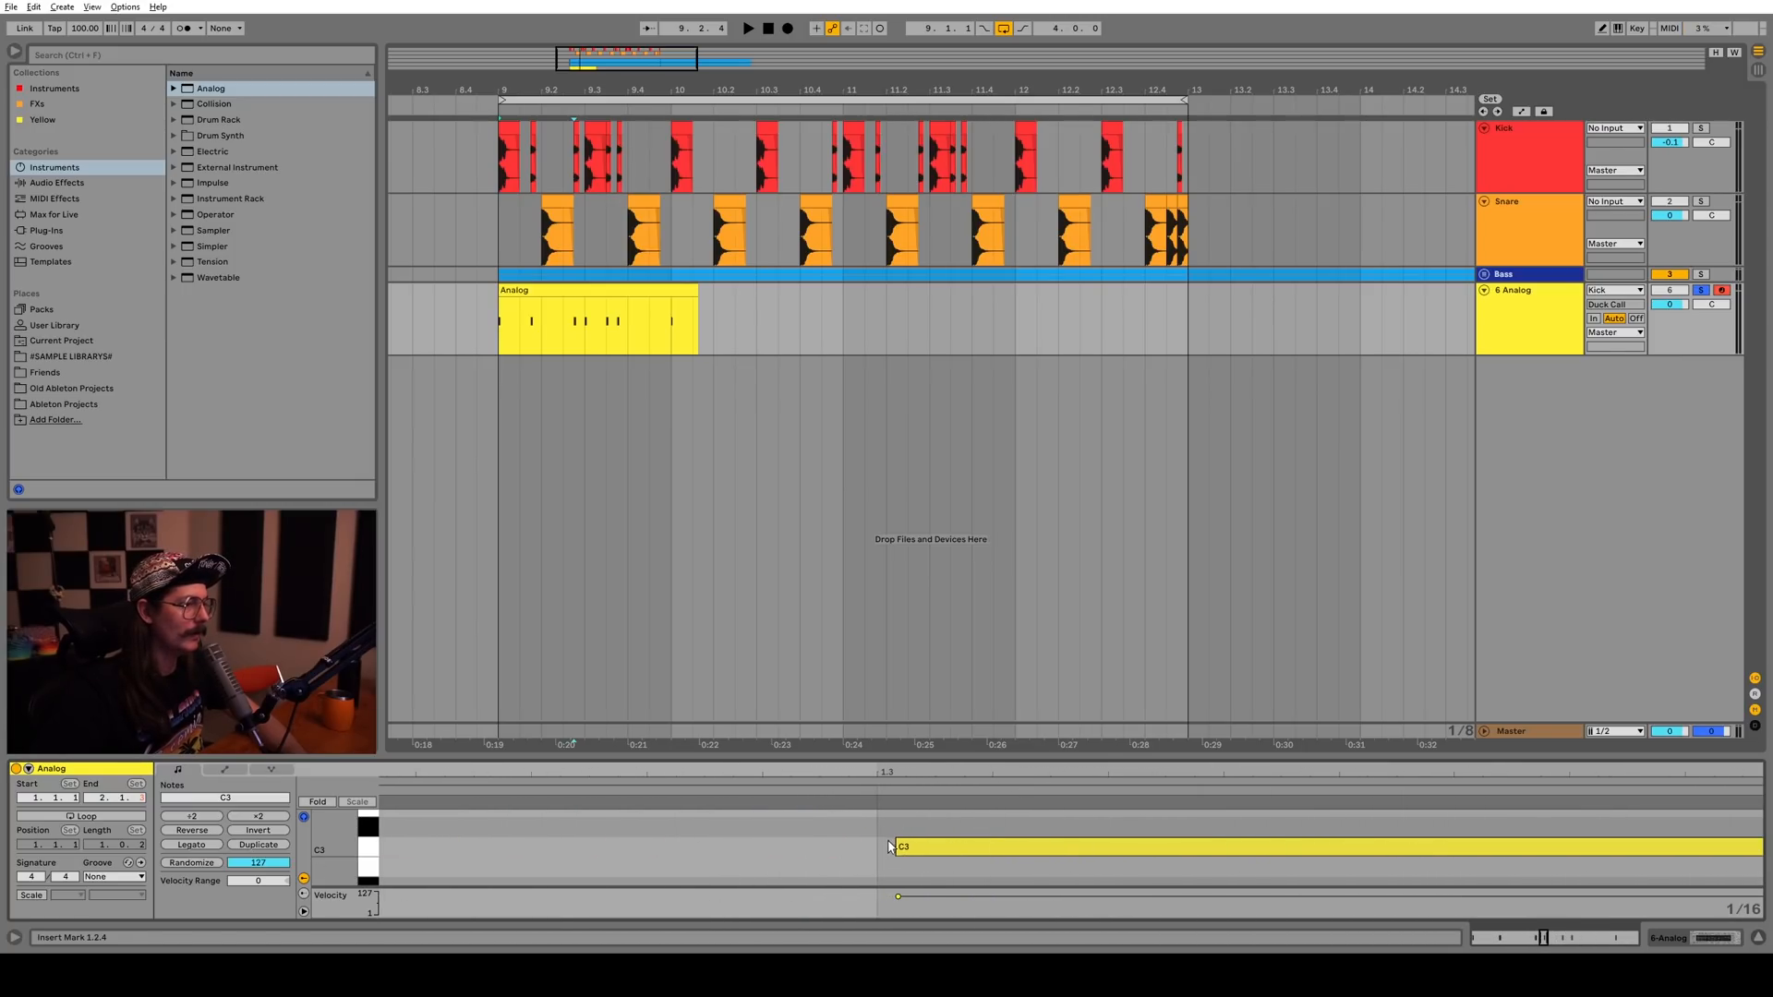
Set the lookahead of Kick's Duck Call to 1 ms, re-record the trigger notes and examine their timing
double_click(1501, 167)
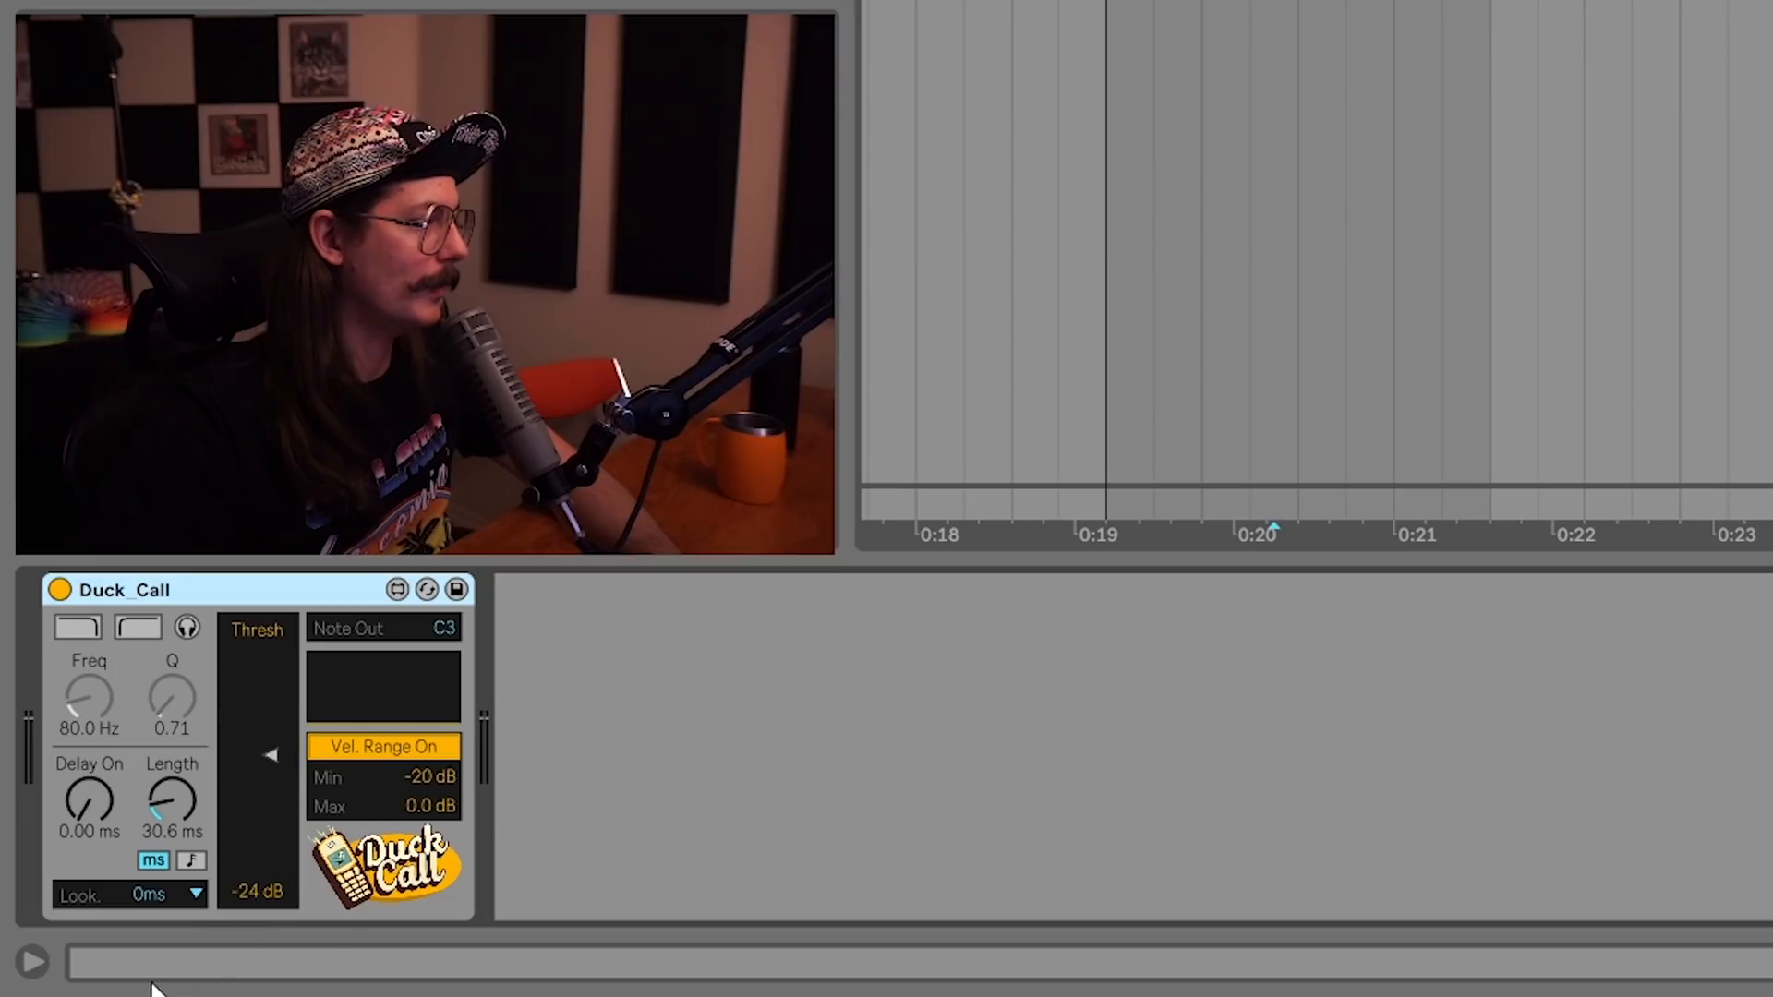
left_click(181, 896)
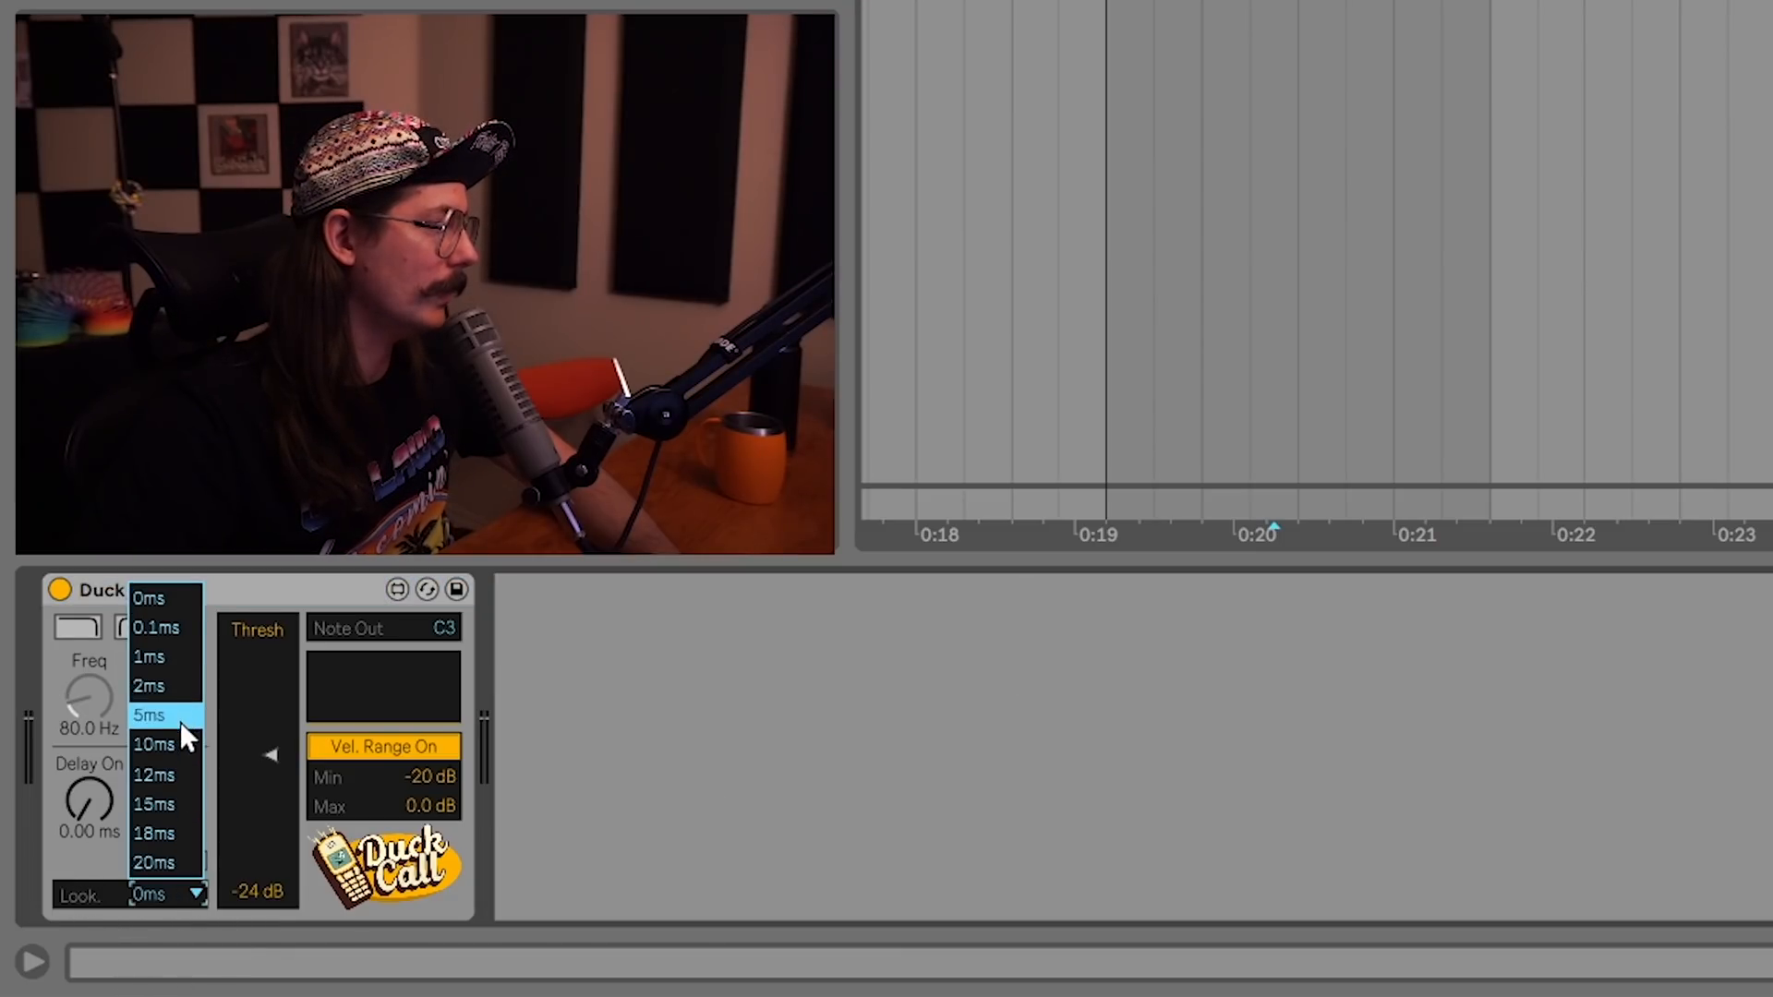
left_click(182, 657)
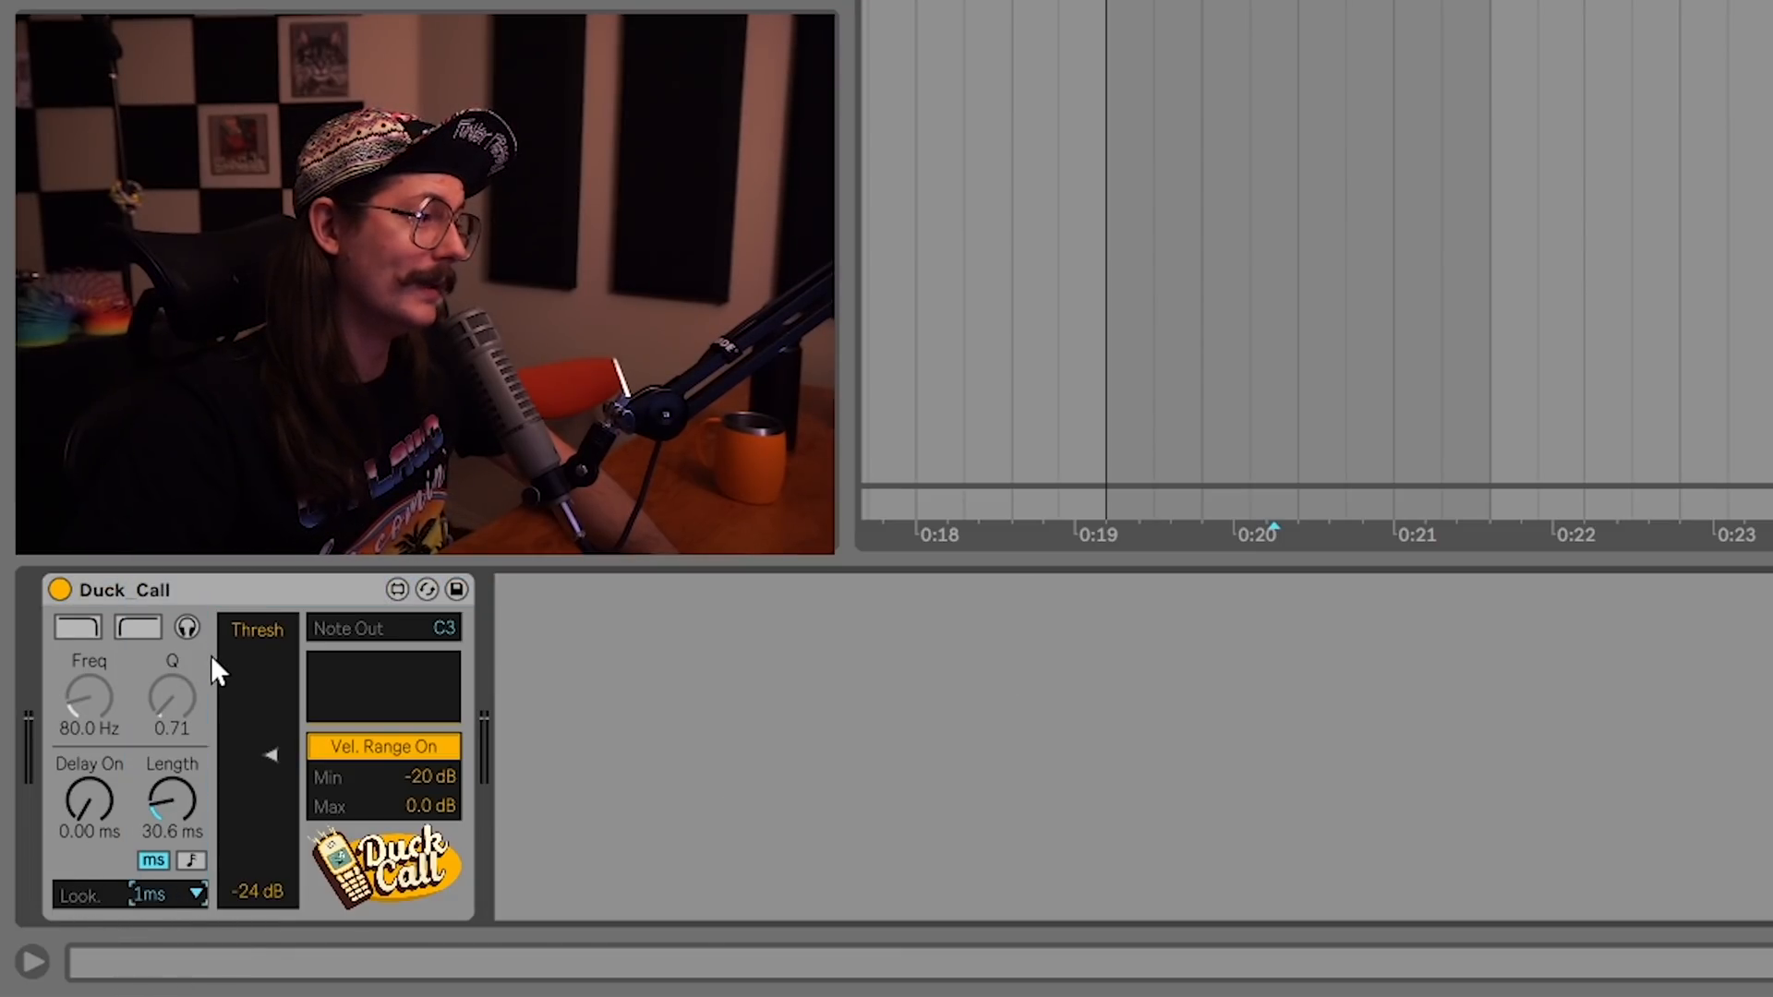
left_click(1293, 5)
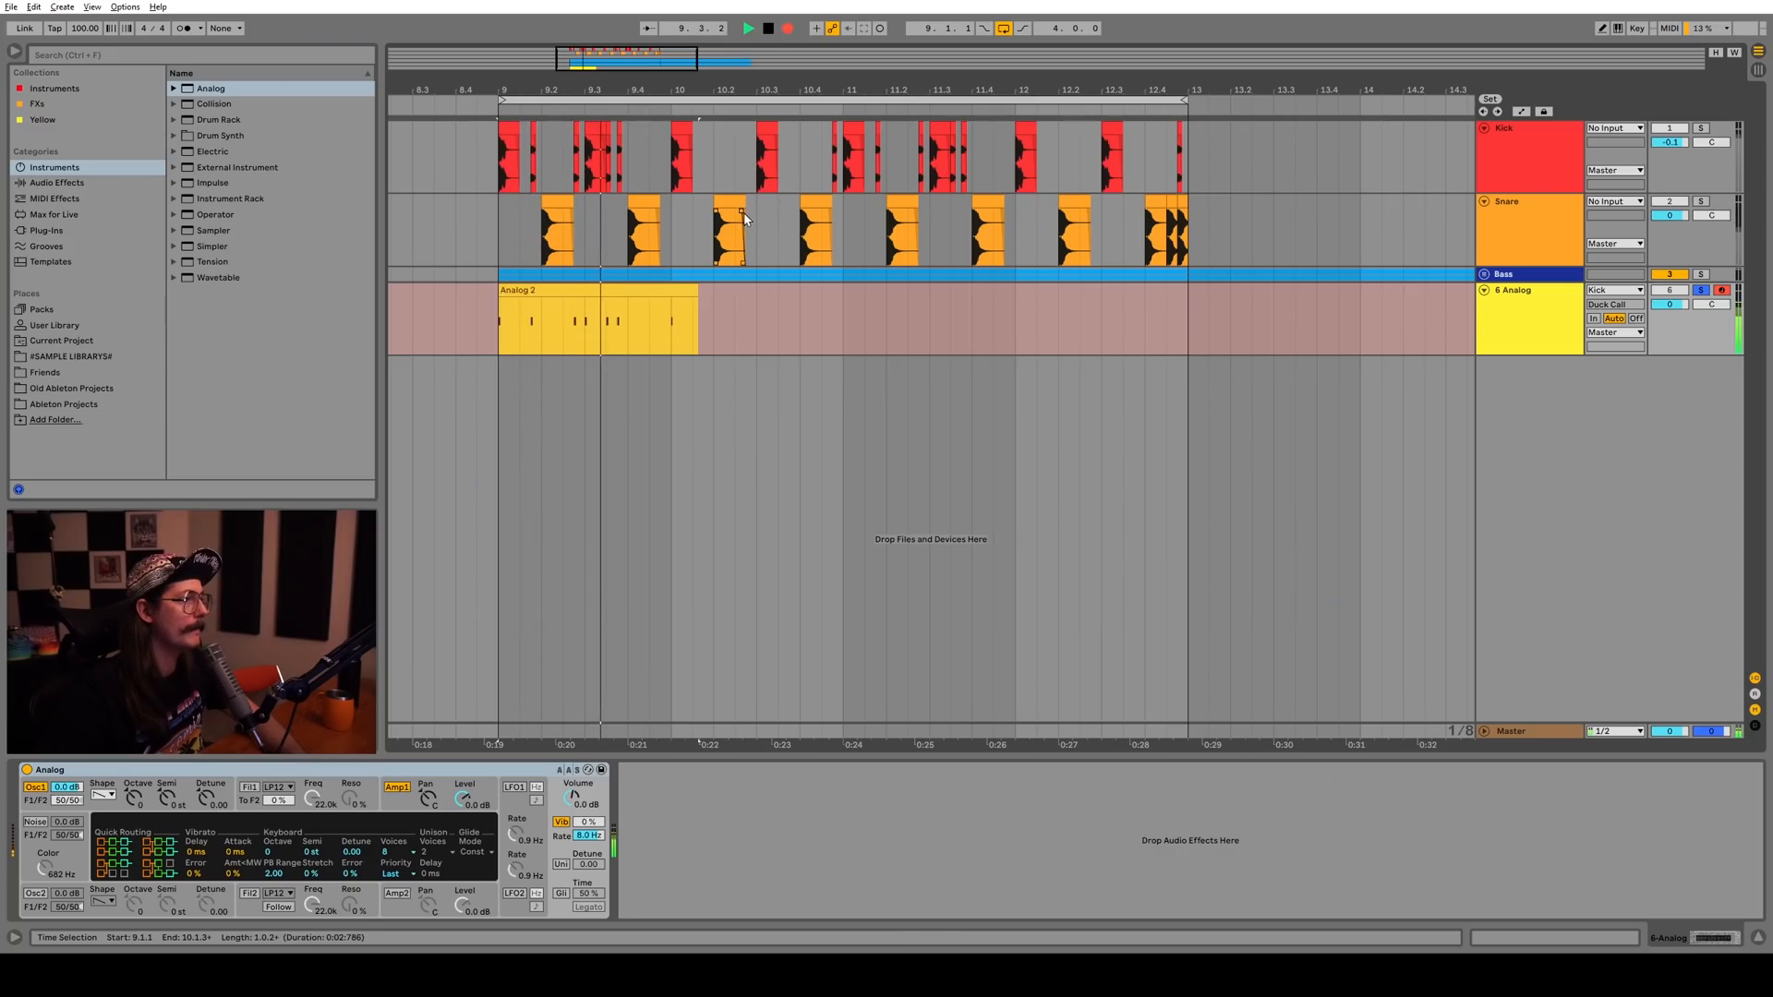
left_click_drag(720, 774, 745, 859)
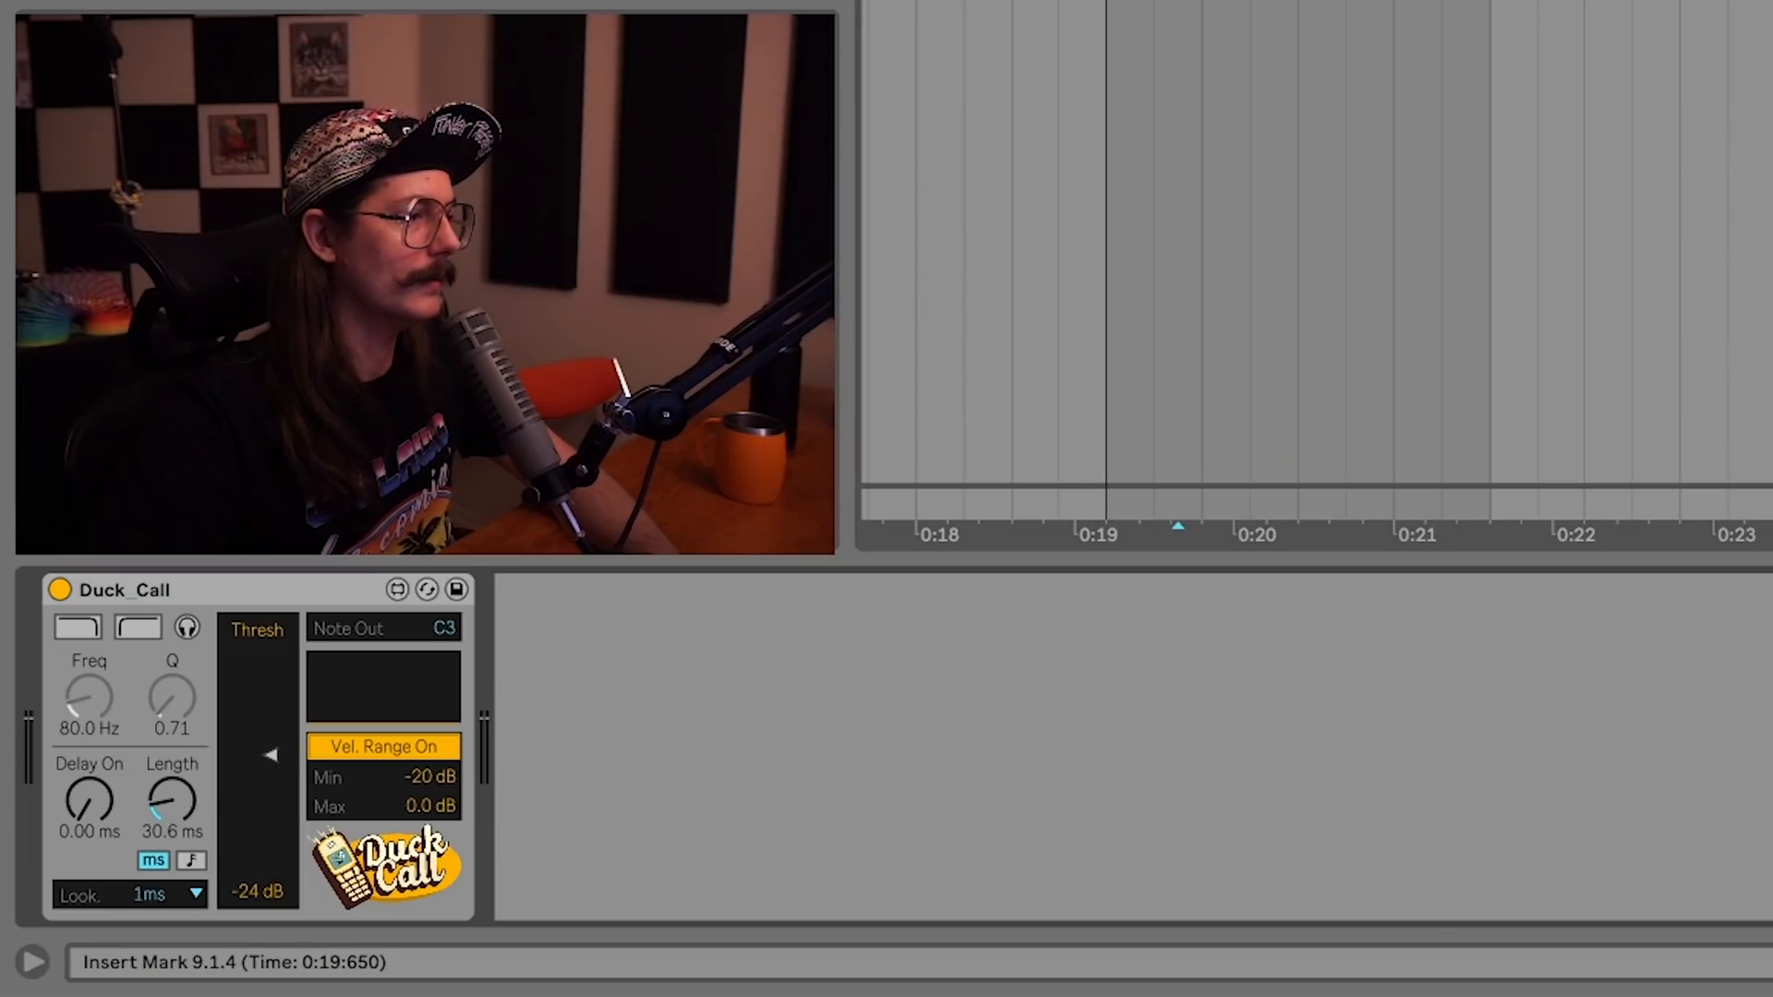
Set the lookahead of Kick's Duck Call to 2 ms
left_click(174, 894)
left_click(153, 685)
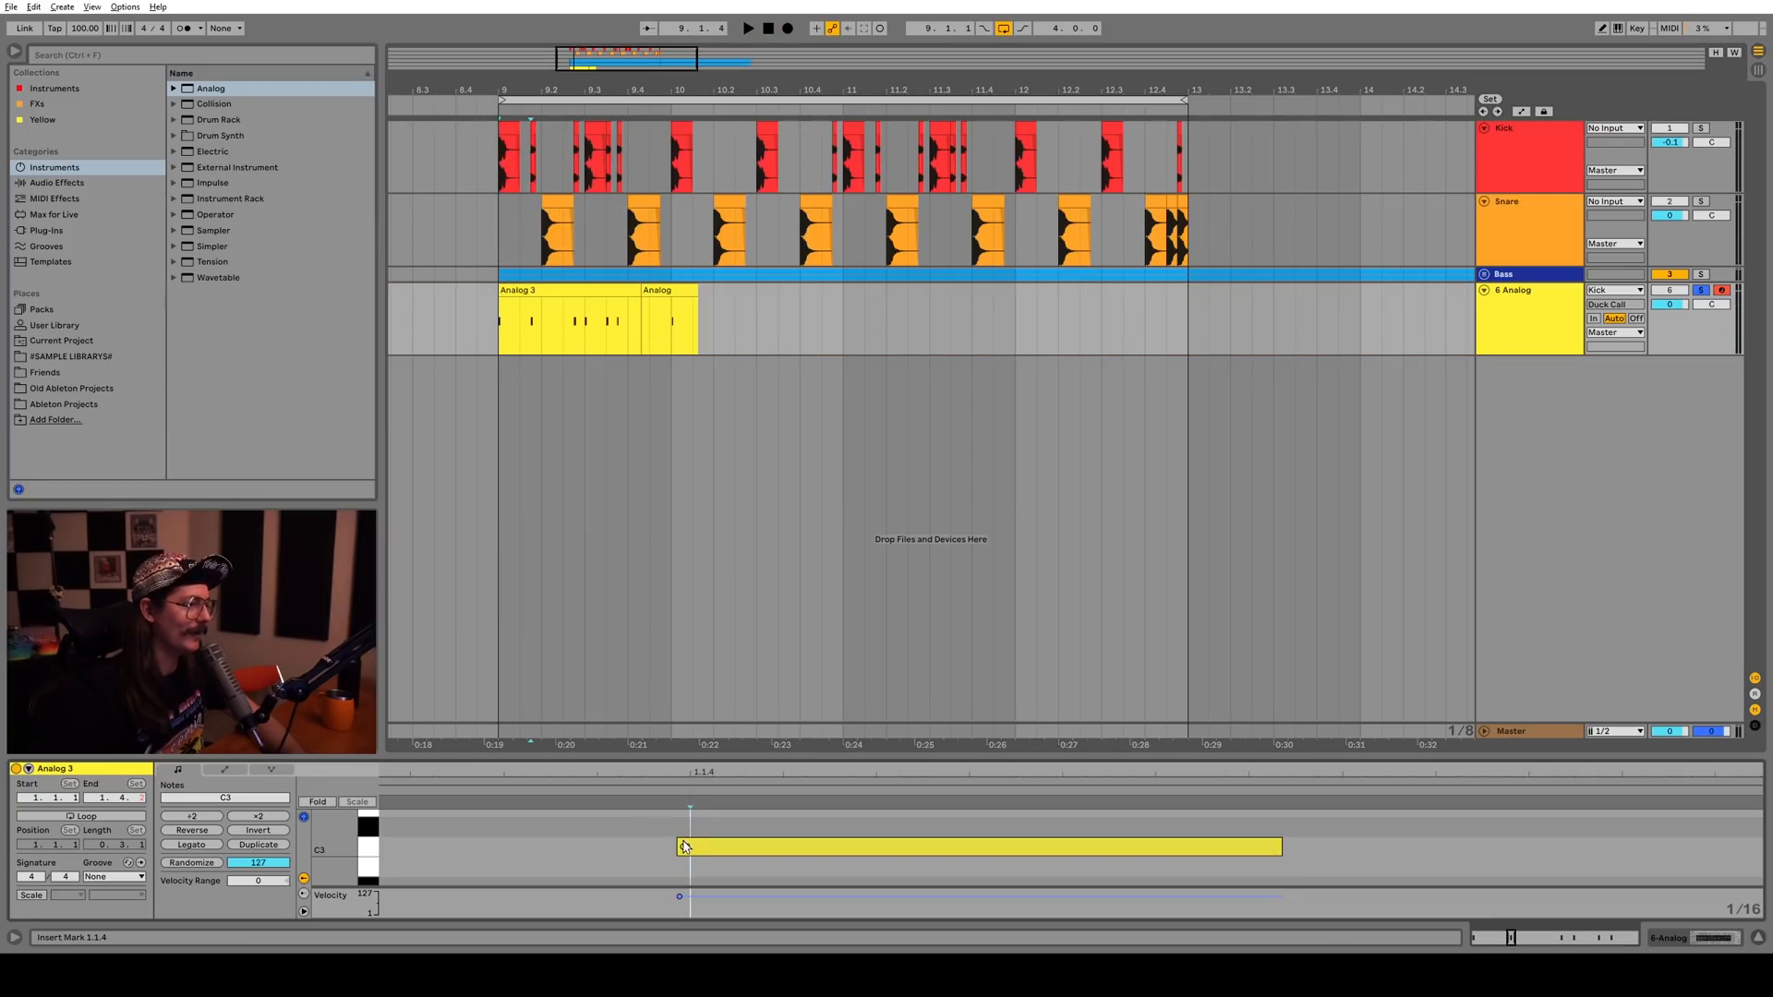
Set the delay of Kick's Duck Call to 0.67 ms
left_click(1522, 298)
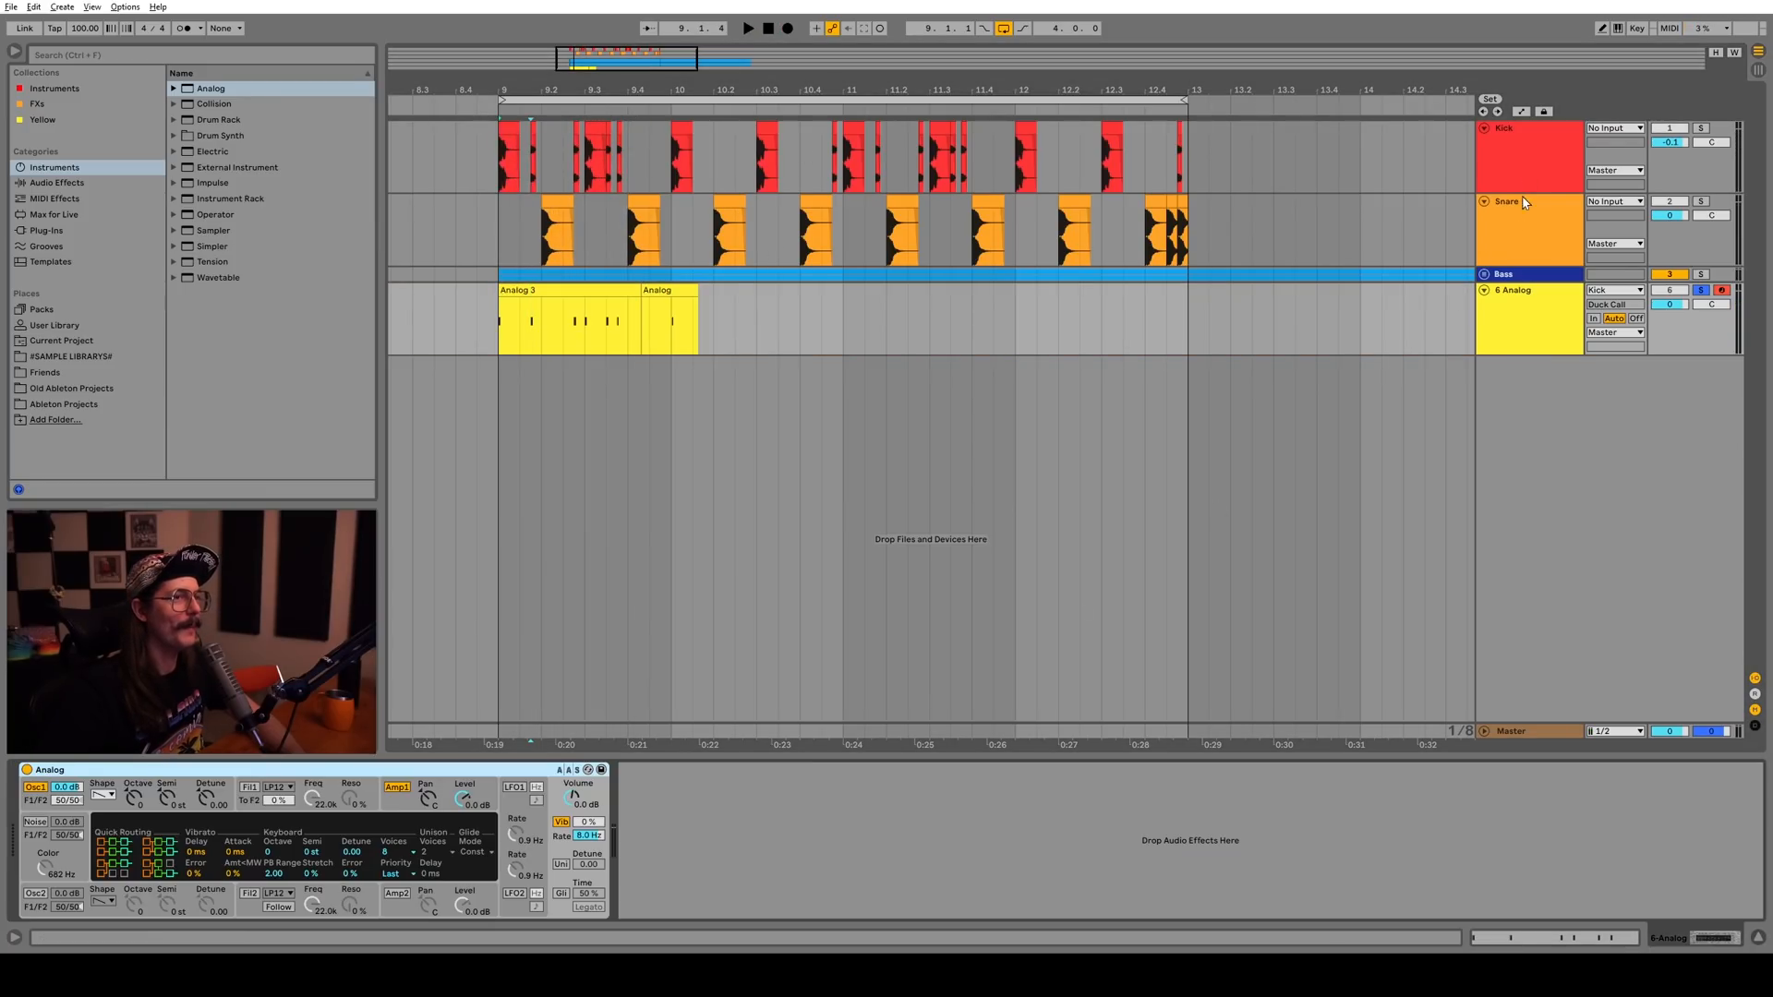
left_click(1523, 163)
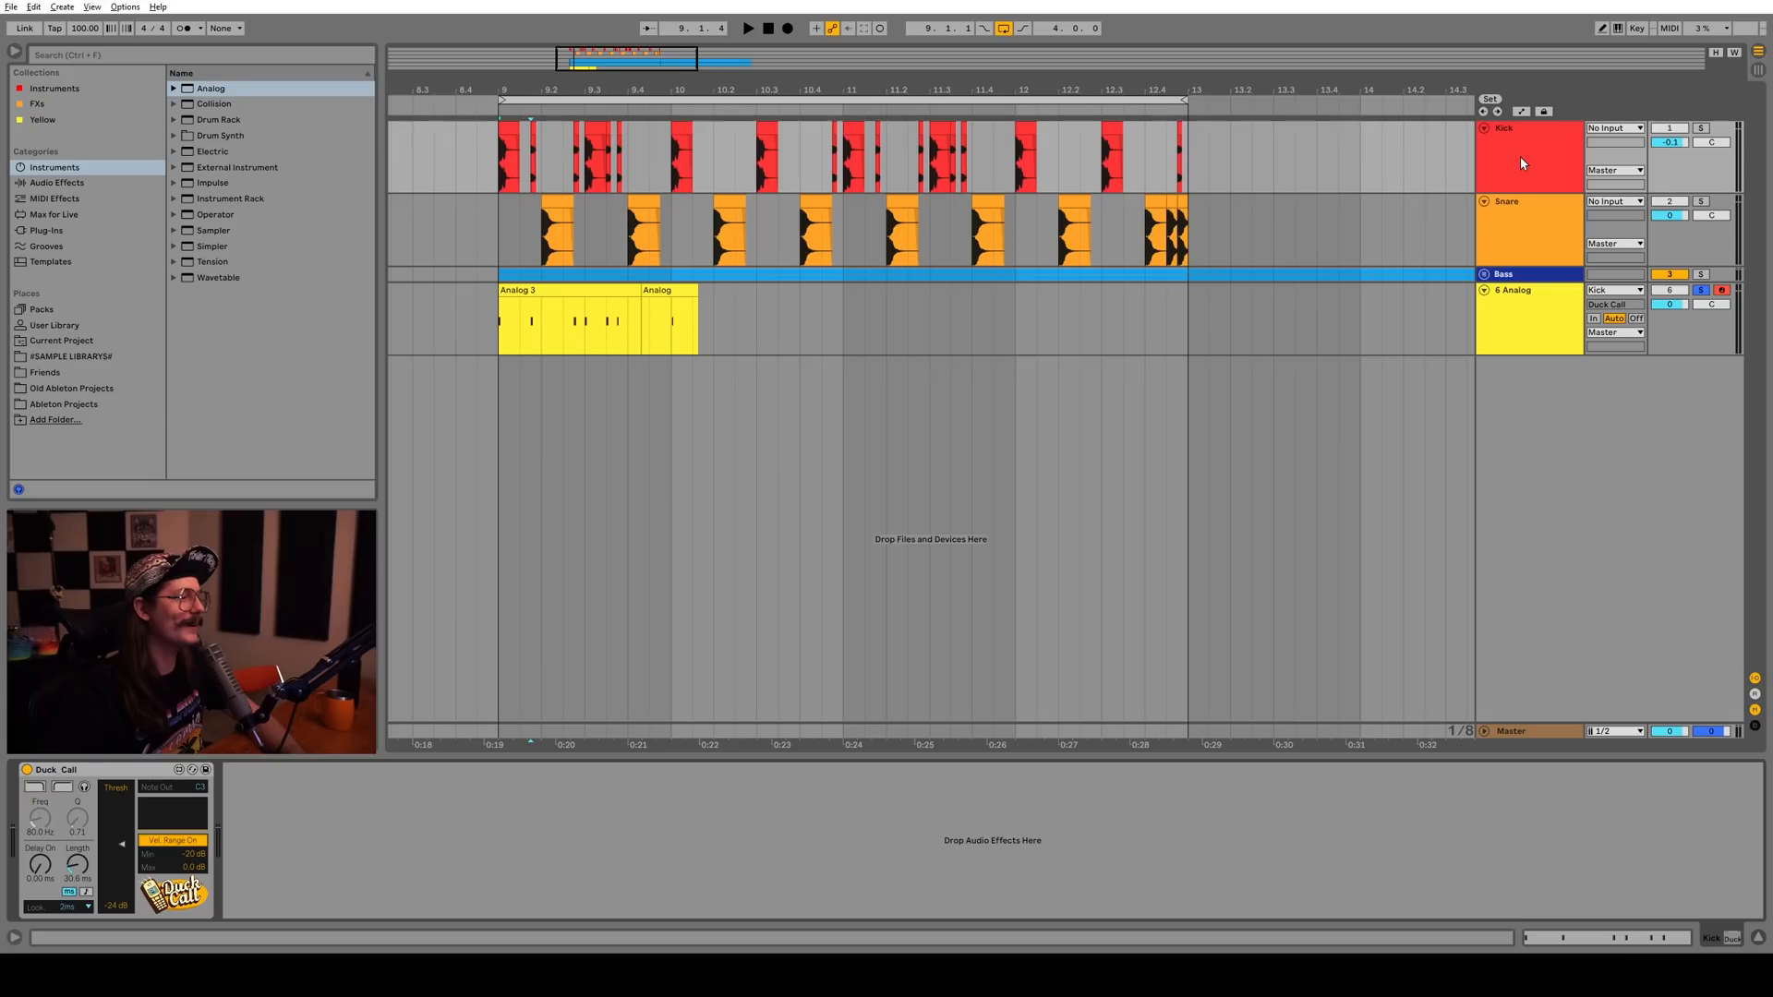
left_click(44, 864)
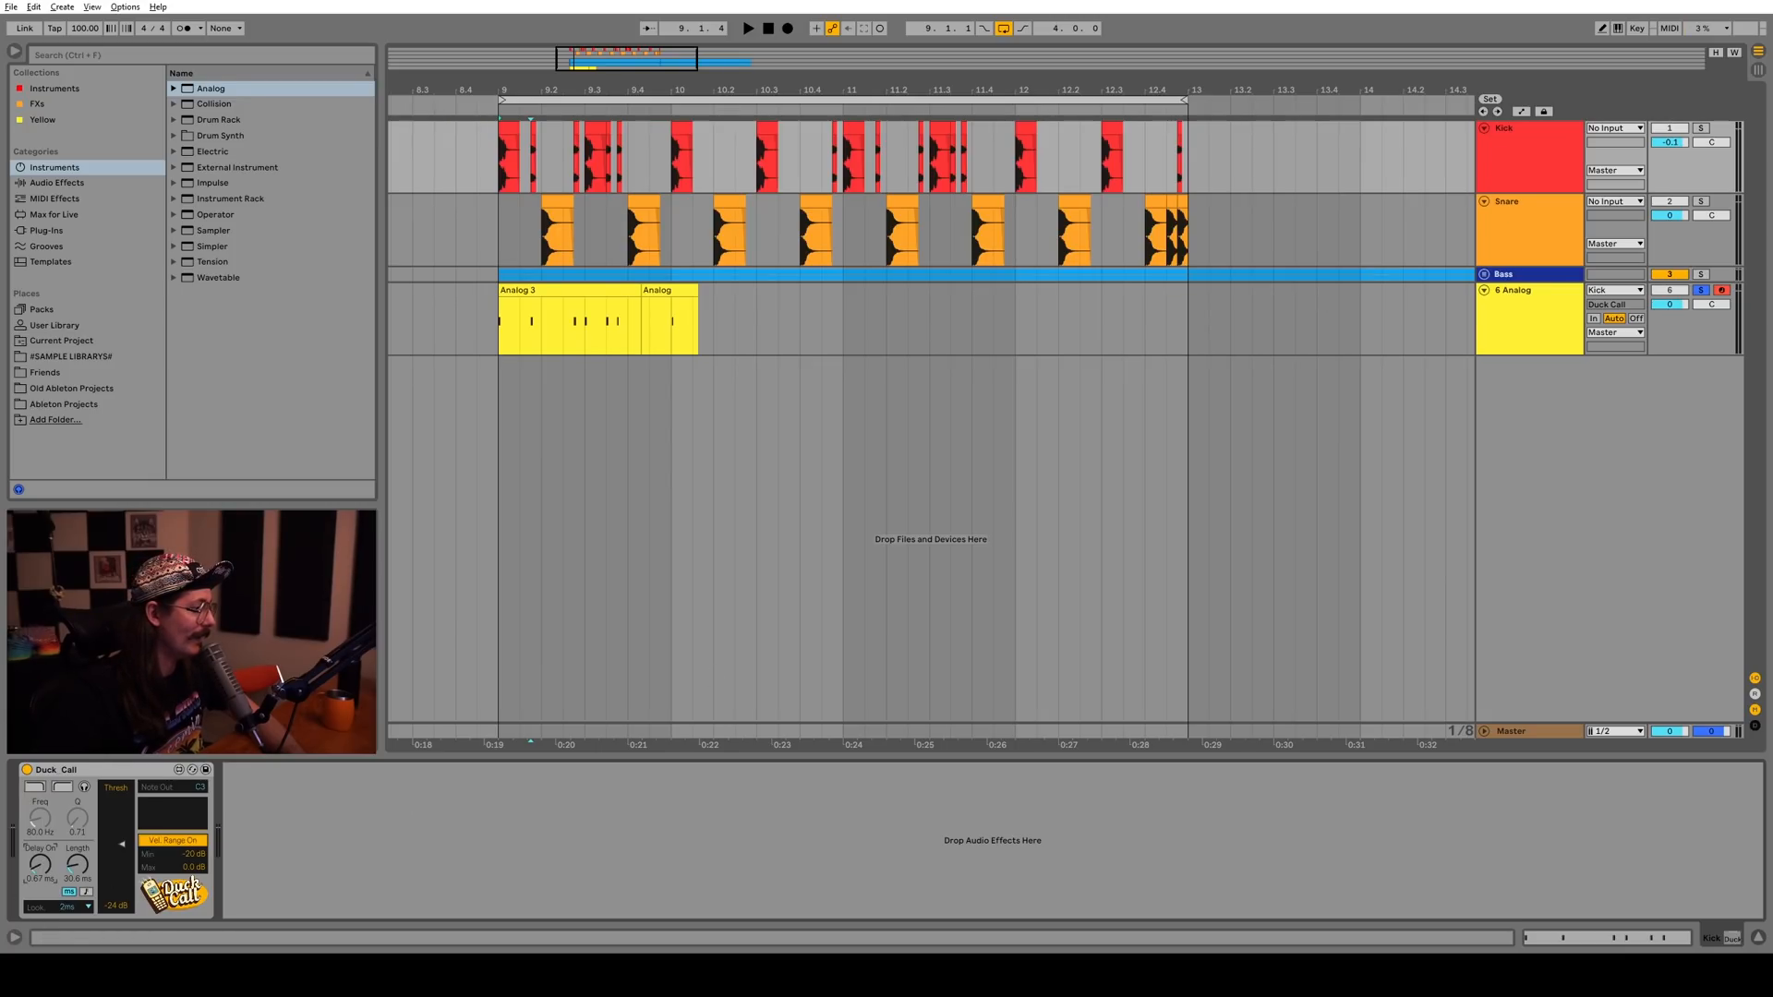
Re-record Kick's trigger notes onto the Analog track from 9.1.1 and examine their timing against the grid
left_click(788, 29)
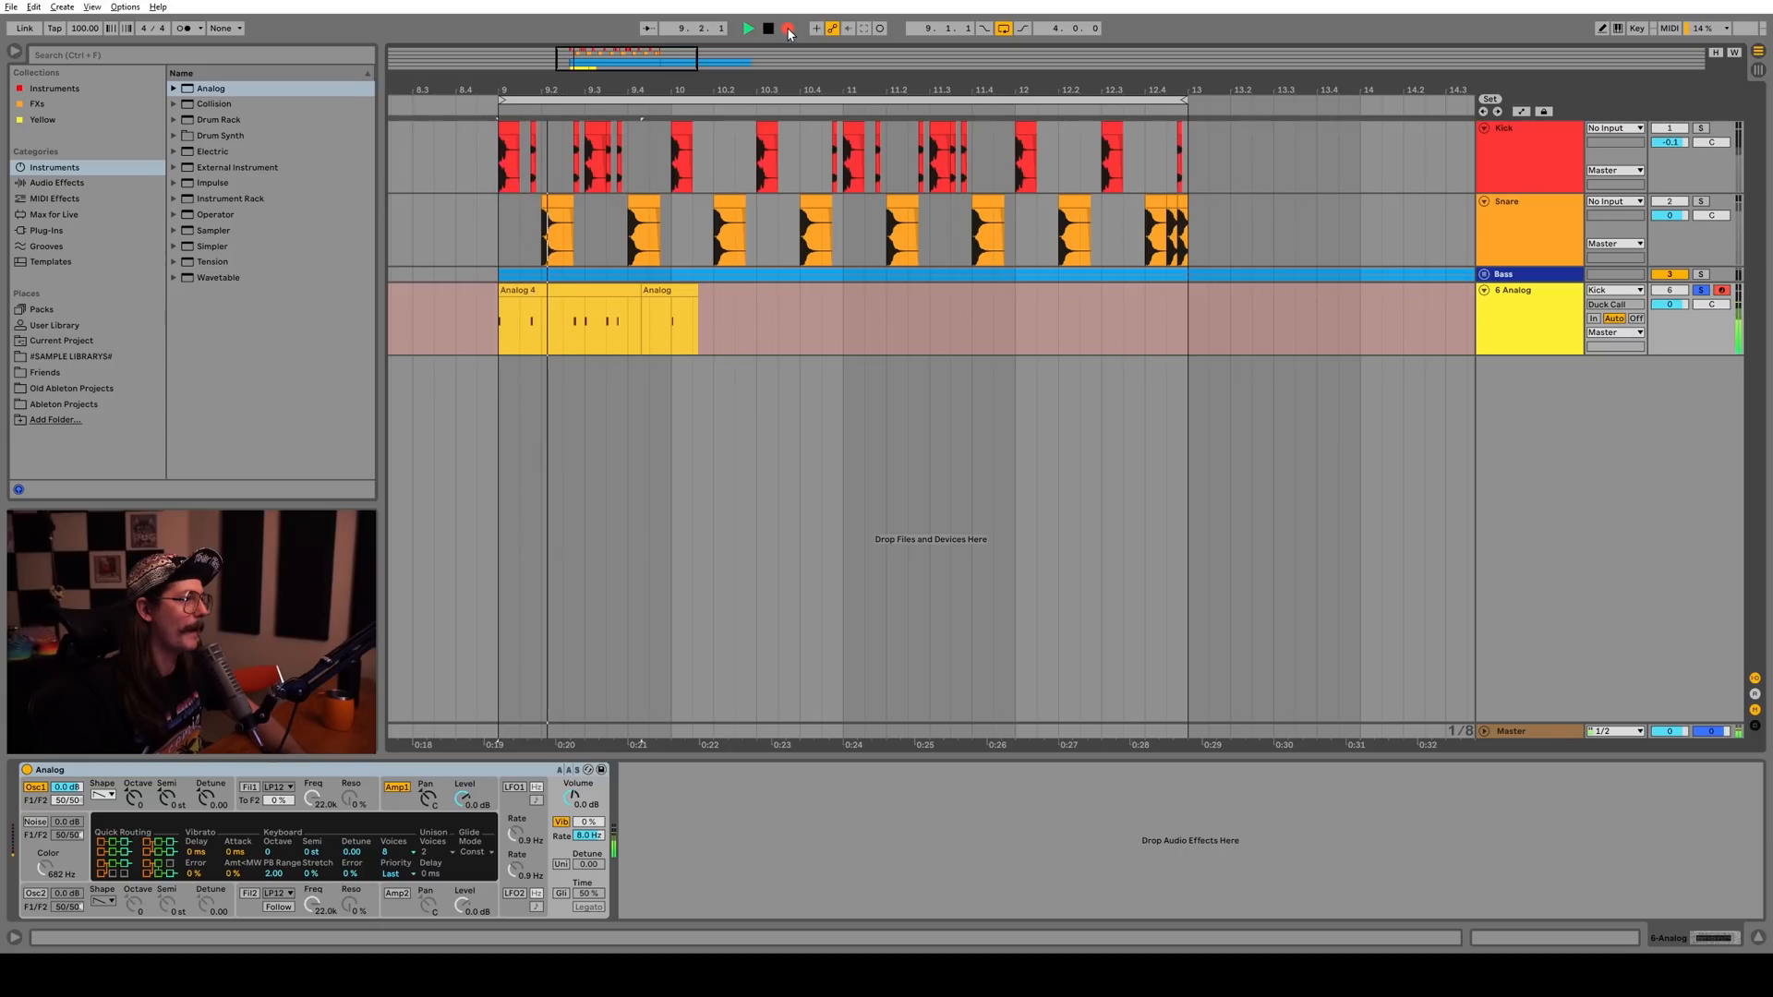
key("space")
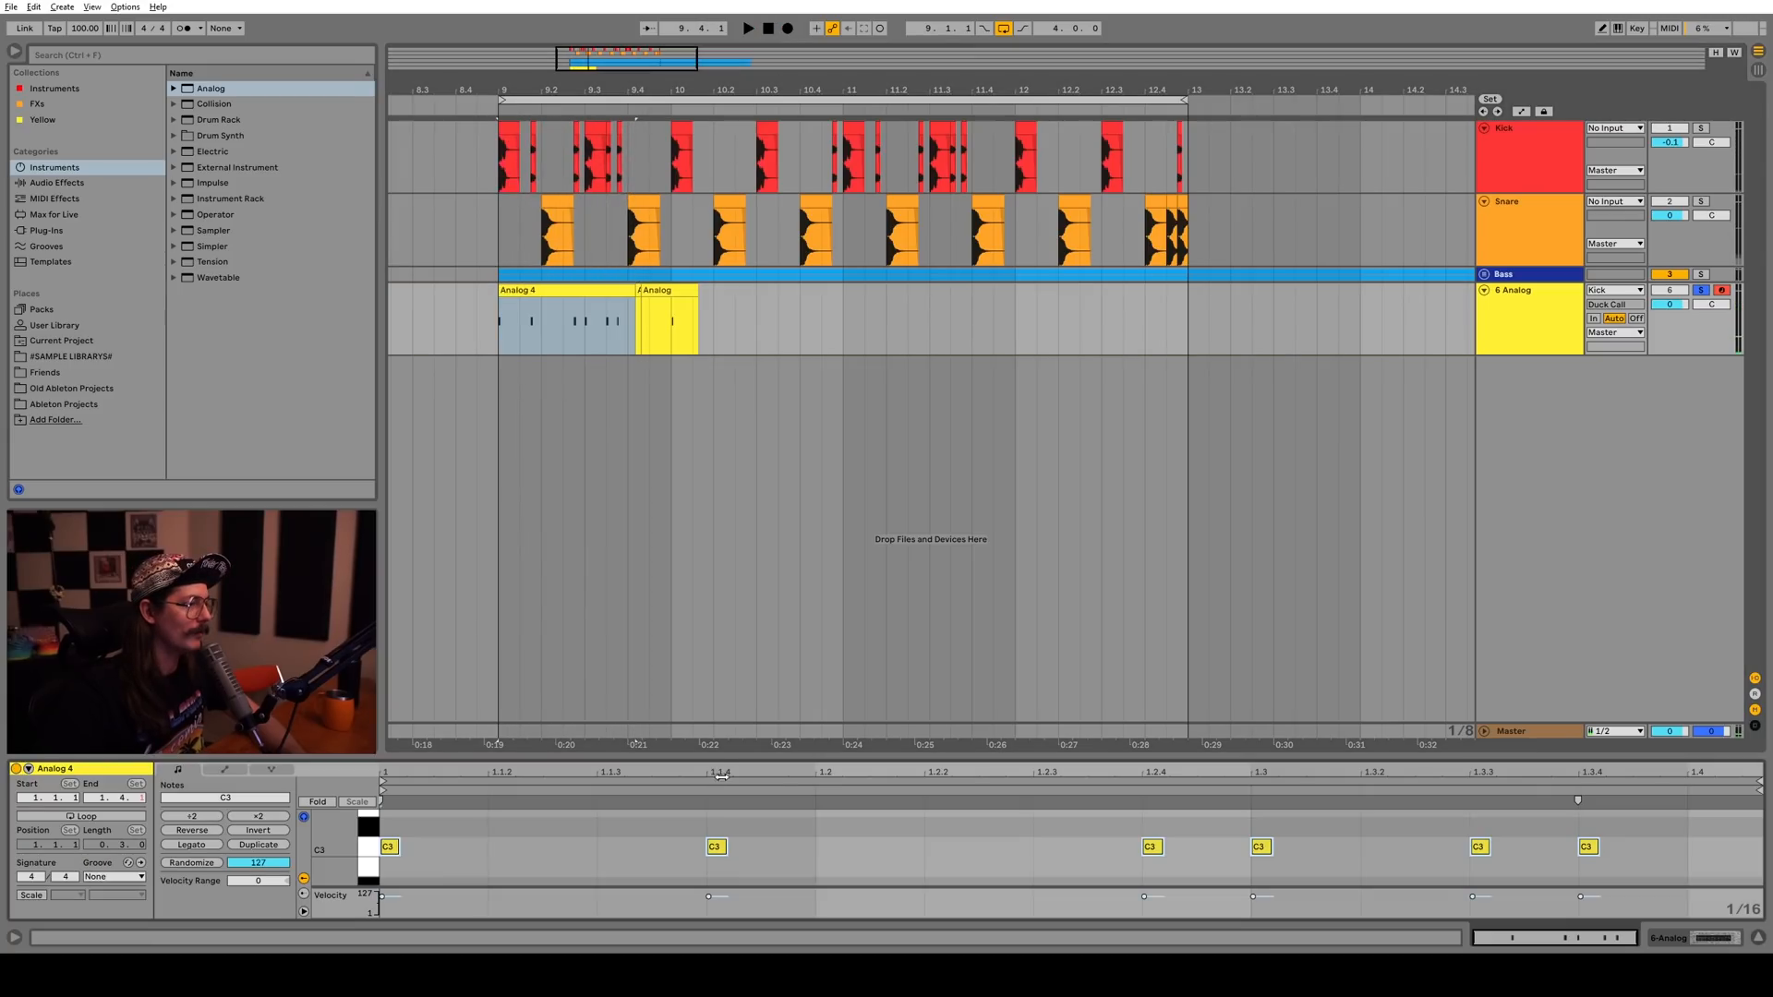
mouse_move(709, 766)
left_mouse_down()
mouse_move(731, 768)
mouse_move(695, 750)
left_mouse_up()
left_click(697, 822)
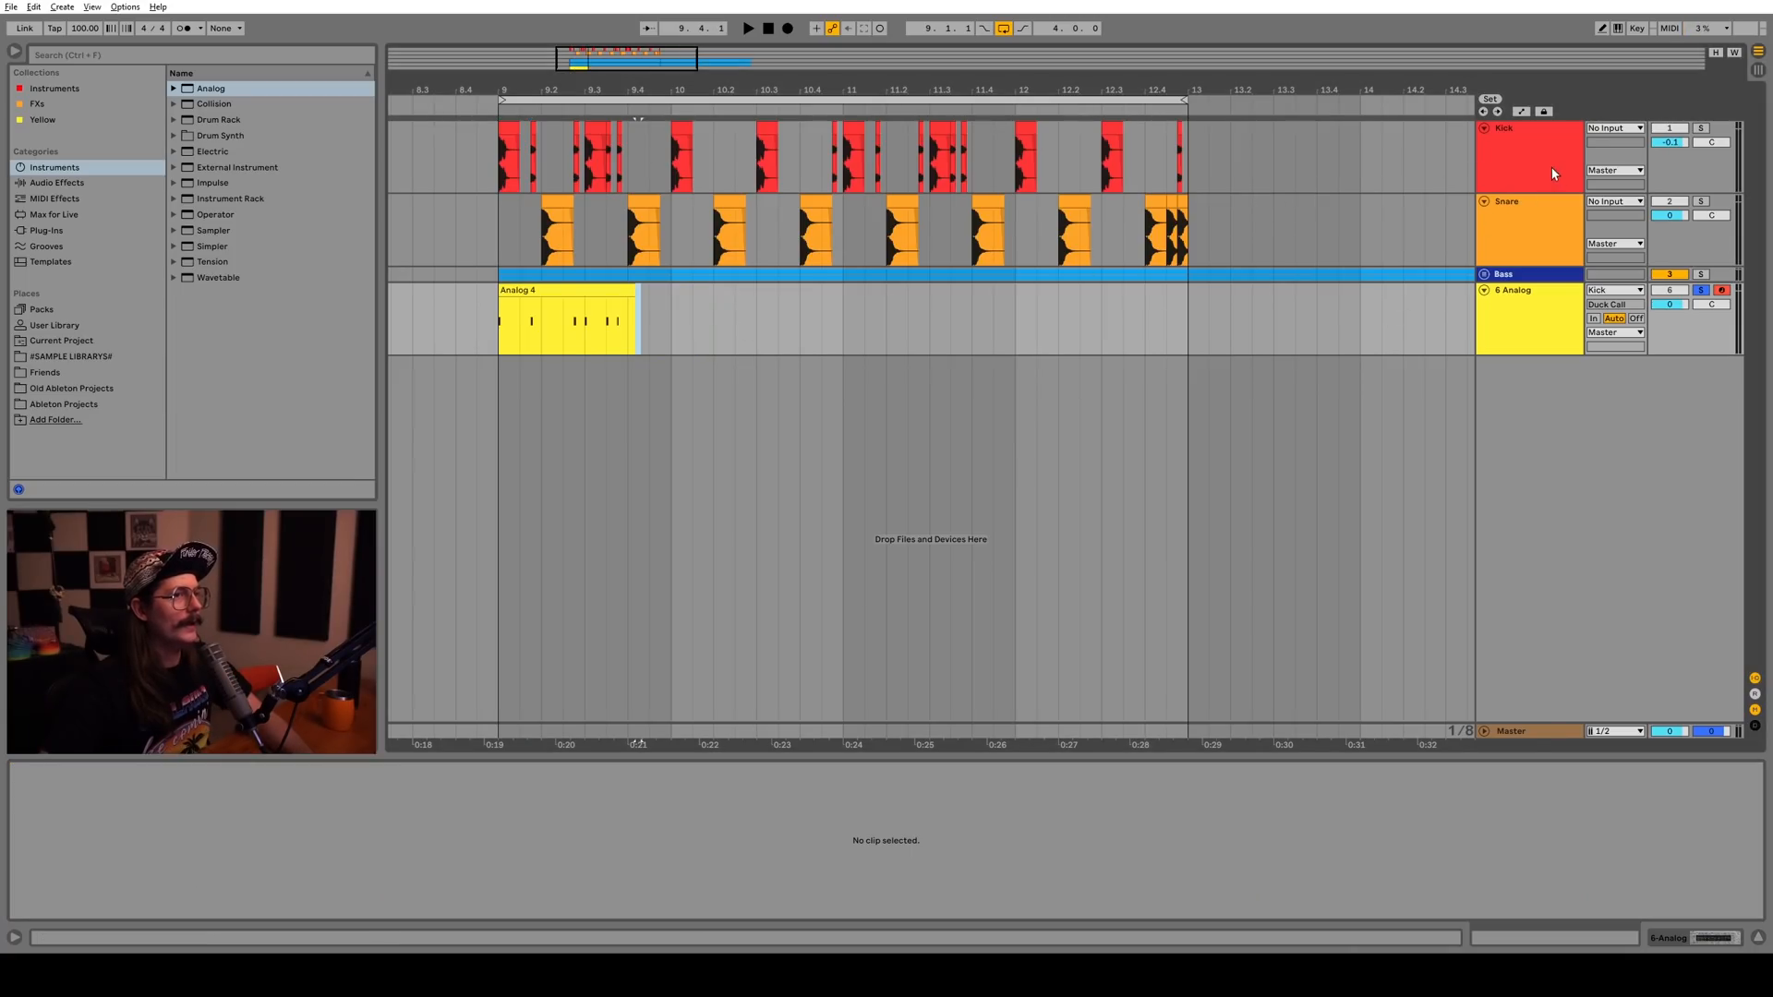
Review Kick's Duck Call settings alongside the Kick clips from 9.1.1 to 13.1.1
left_click(1552, 174)
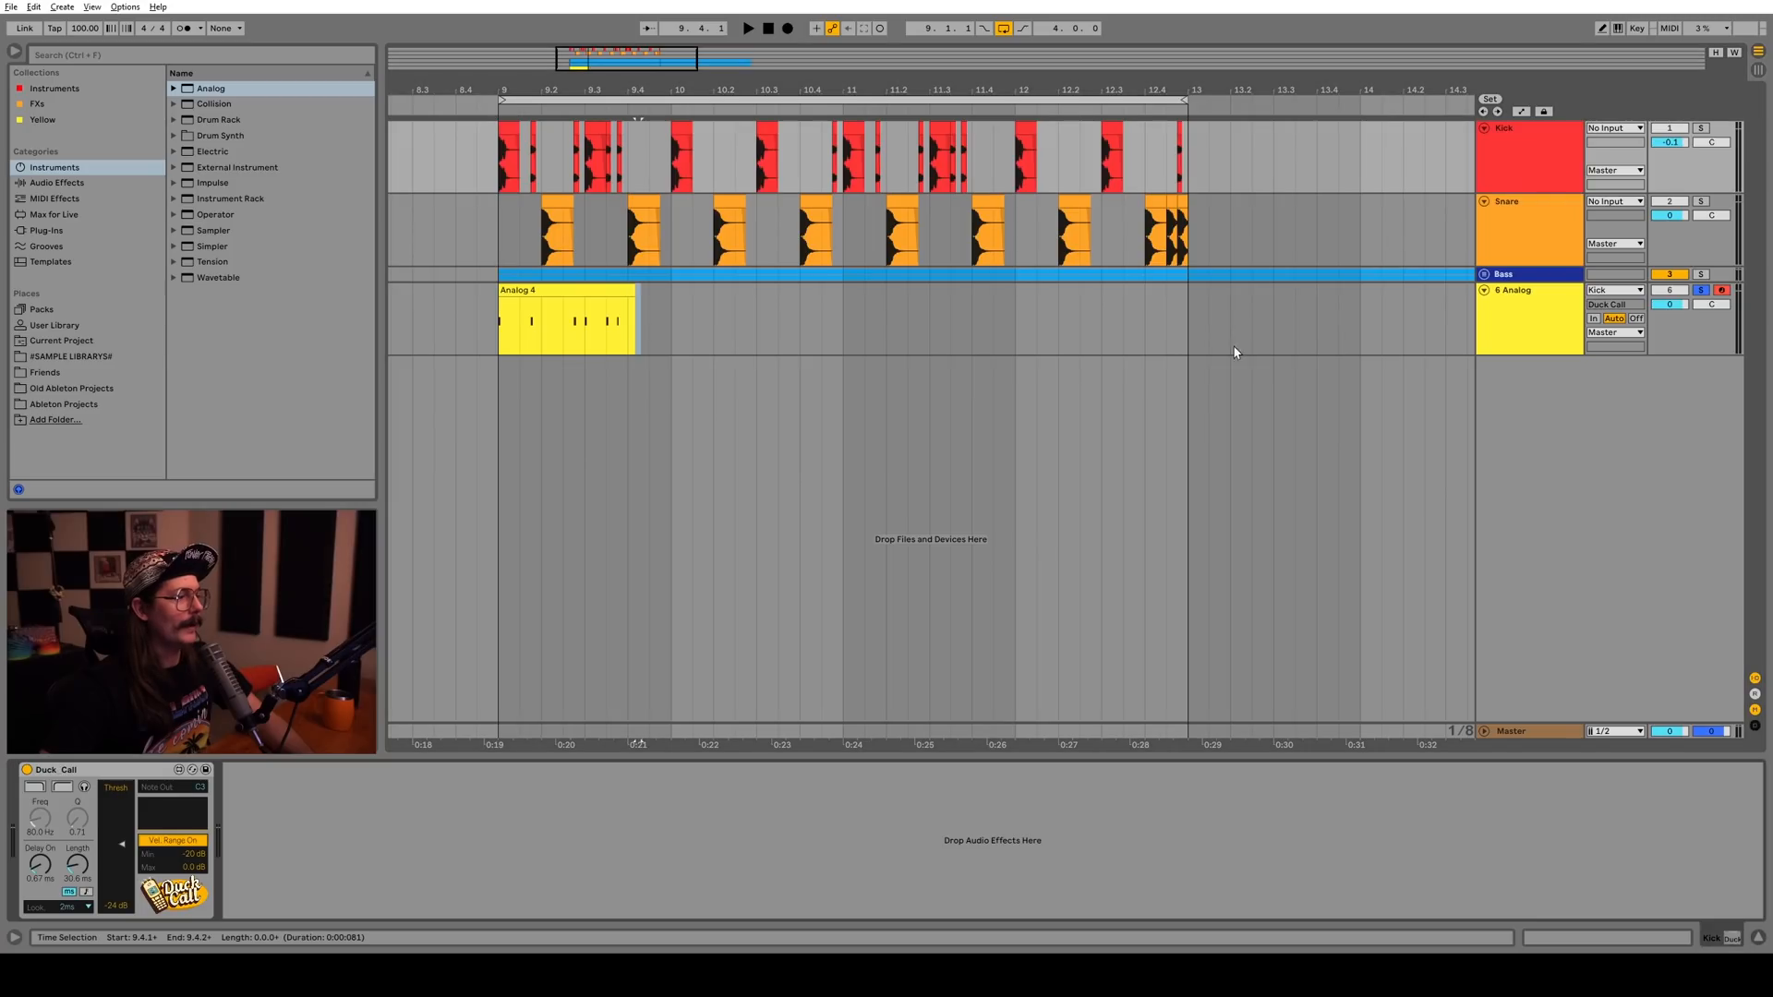
left_click(102, 776)
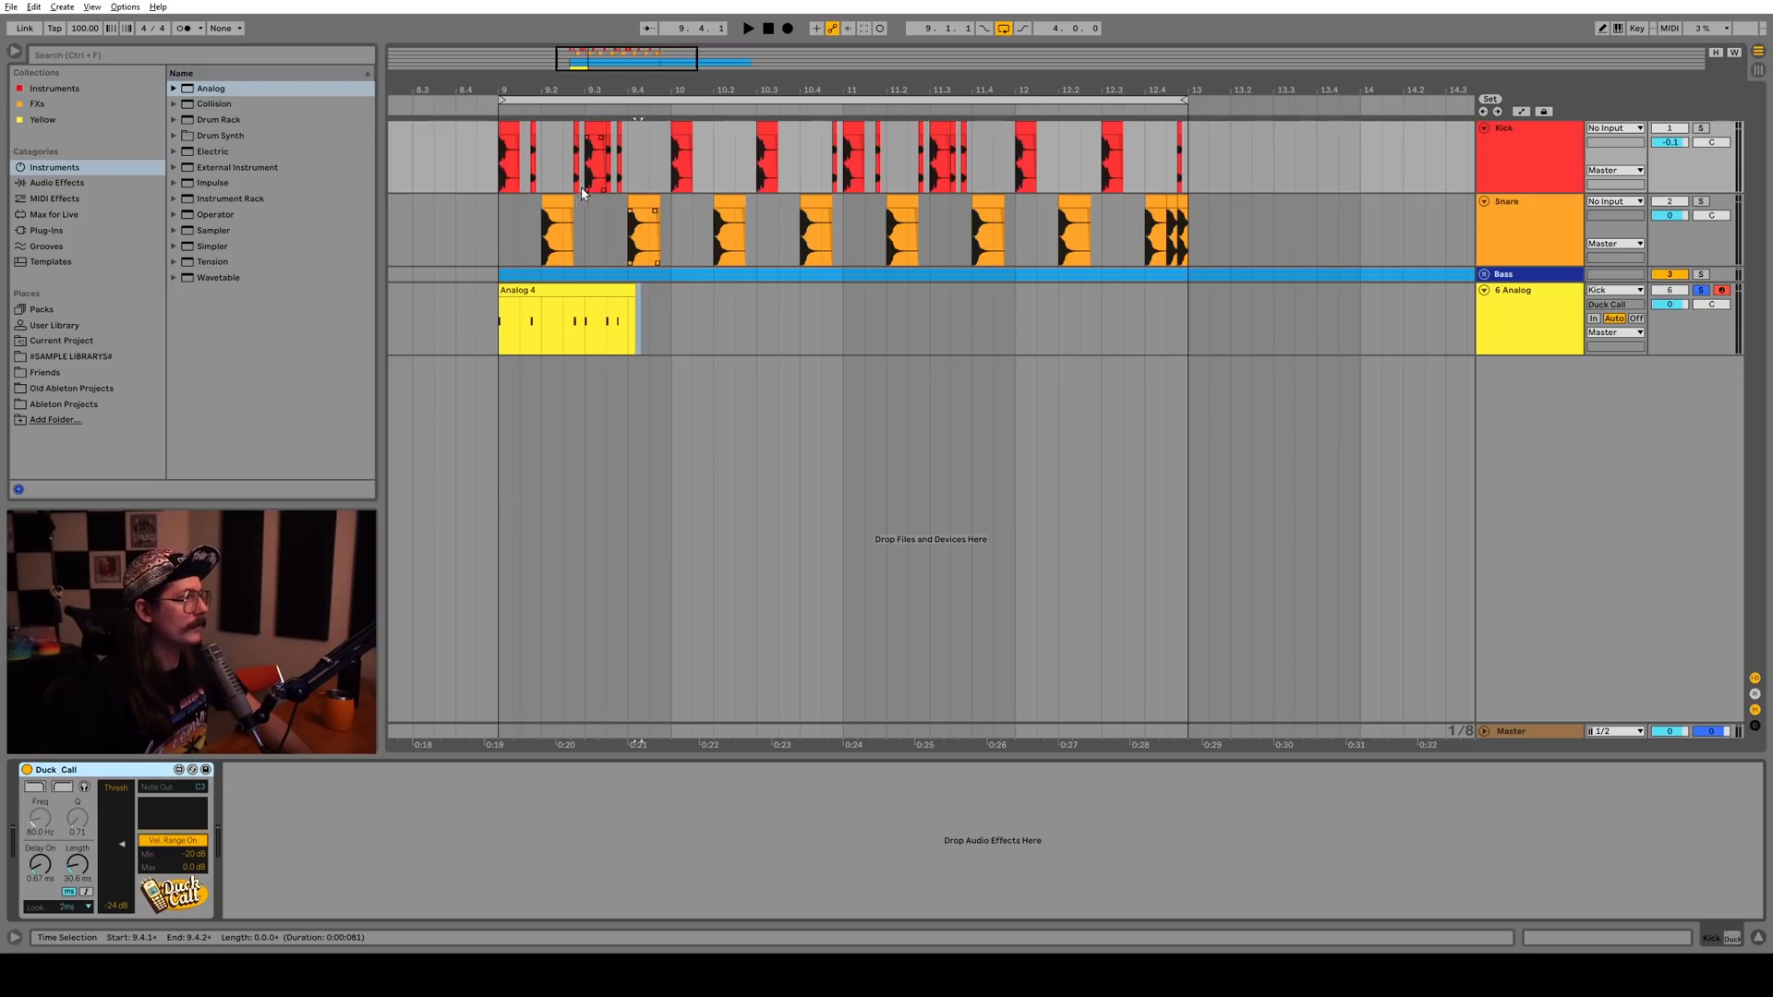
left_click_drag(489, 174, 1191, 159)
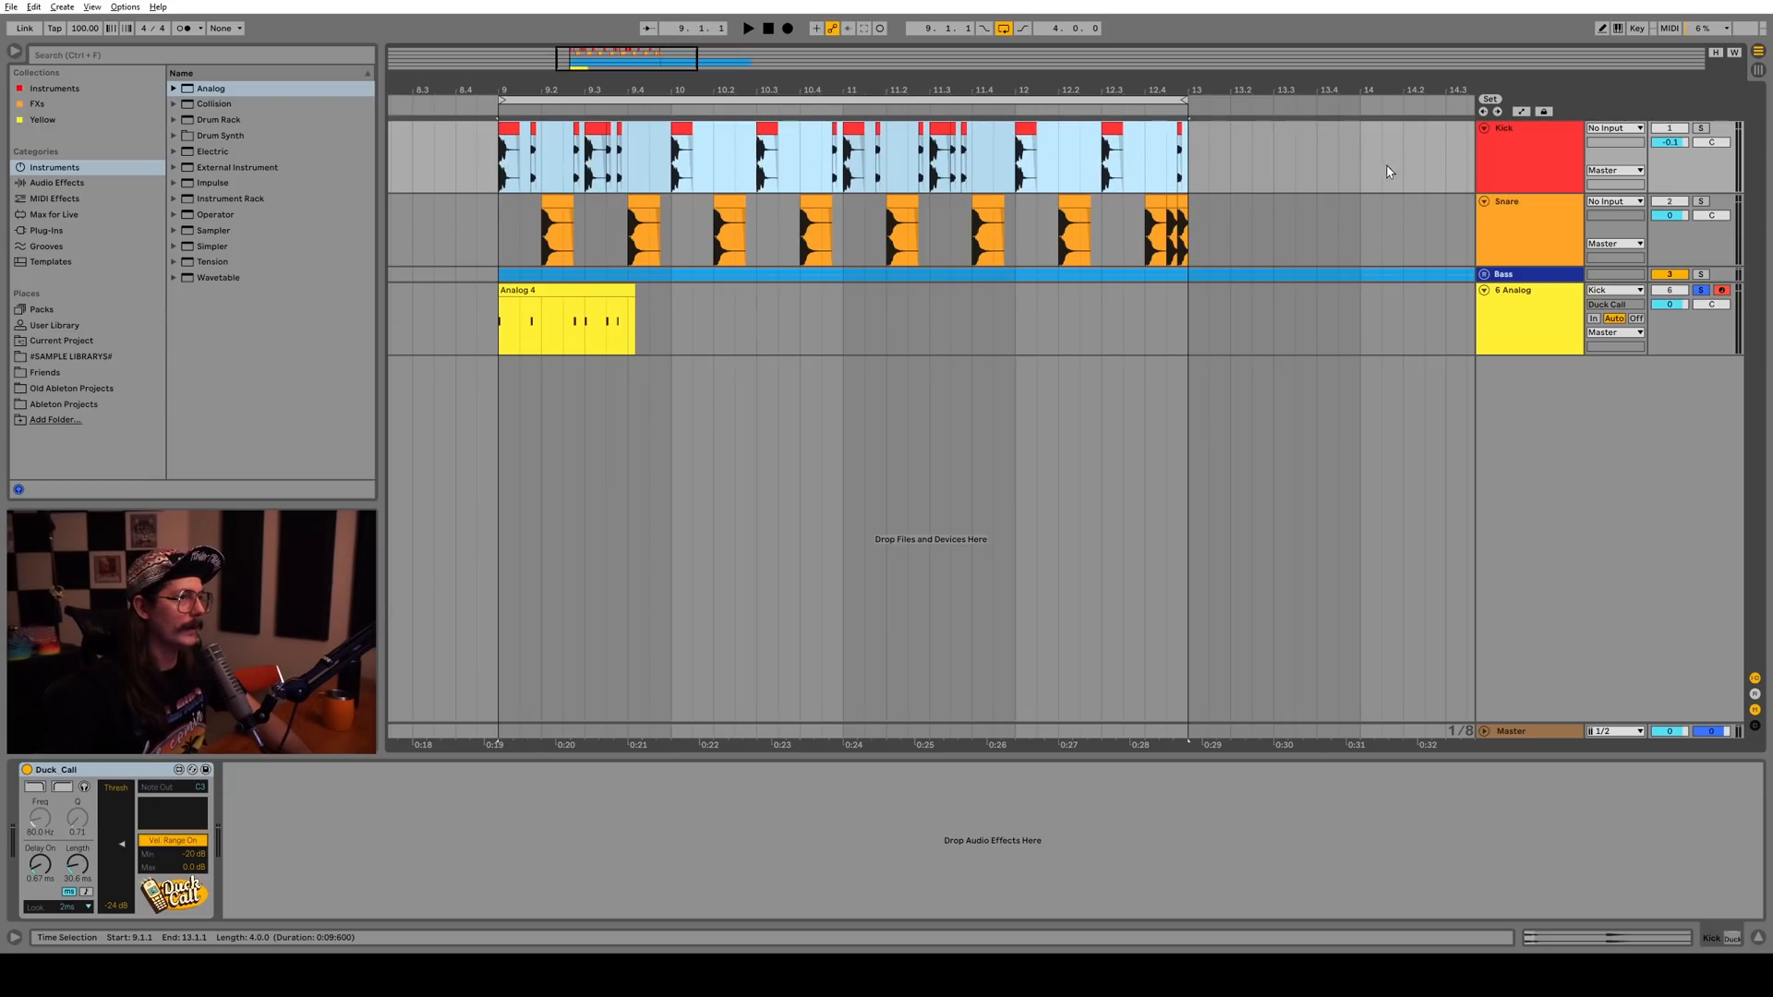
left_click(99, 774)
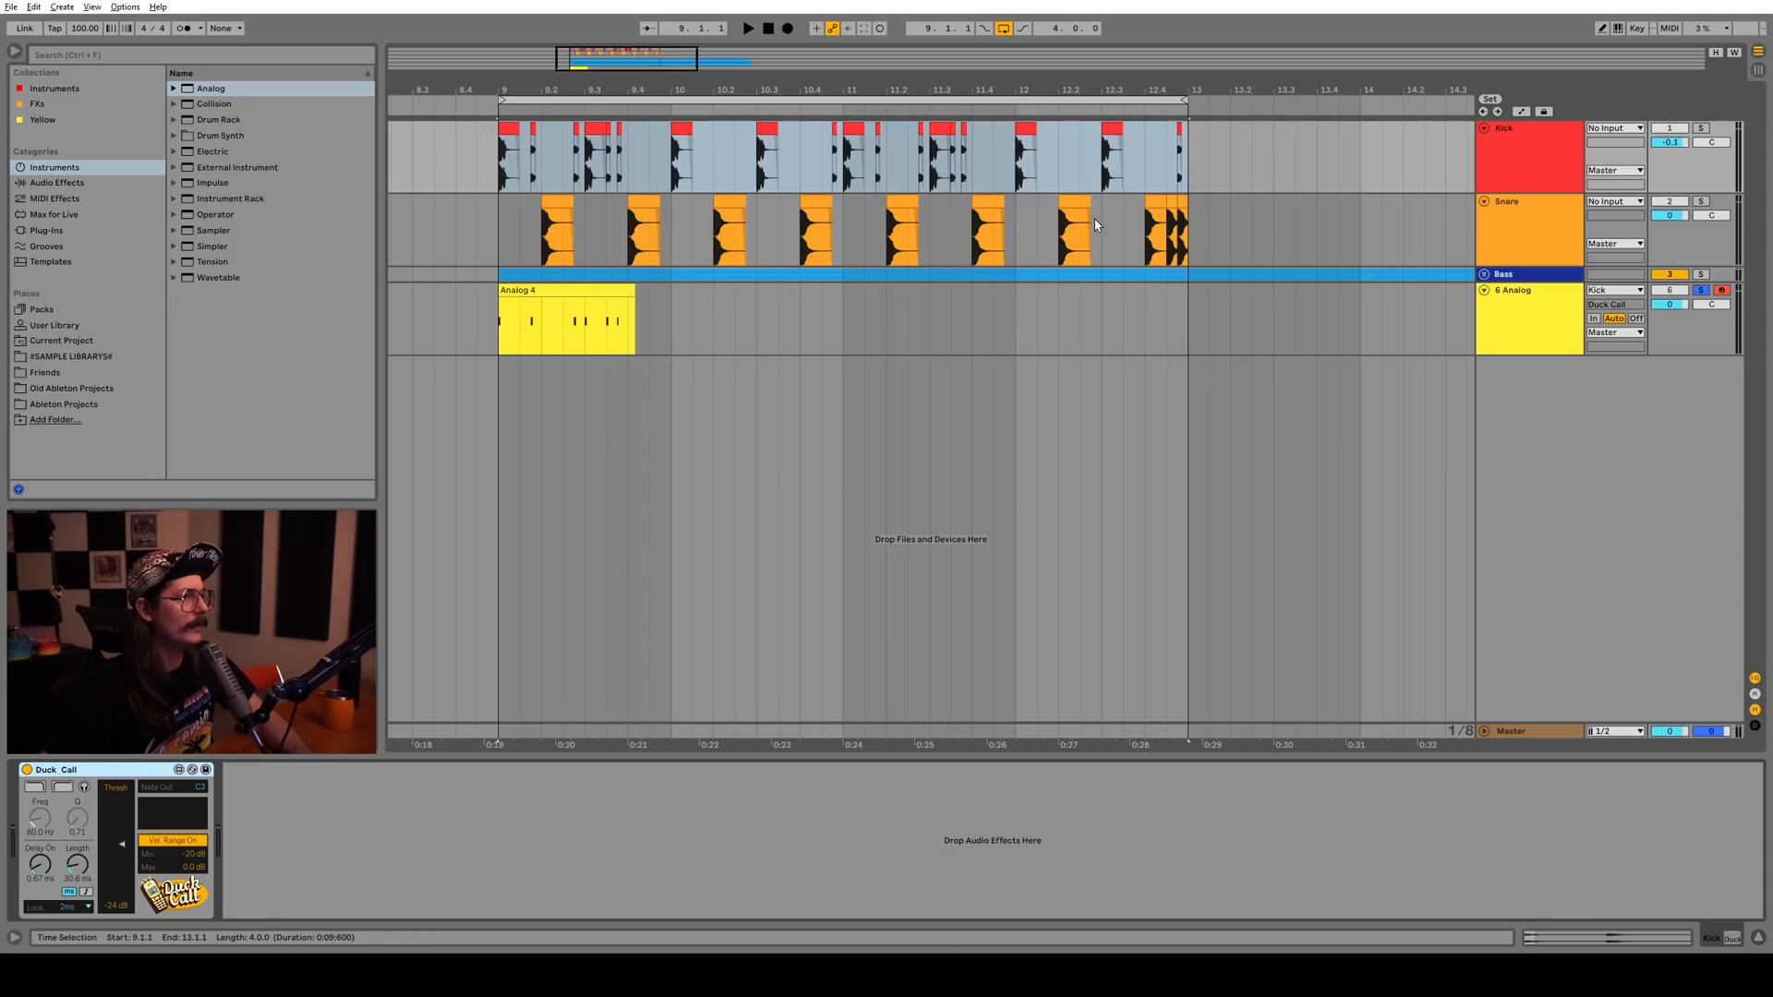
Turn off the filter in Snare's Duck Call and select the Kick and Snare clips from 9.1.1 to 13.1.1
left_click(1196, 223)
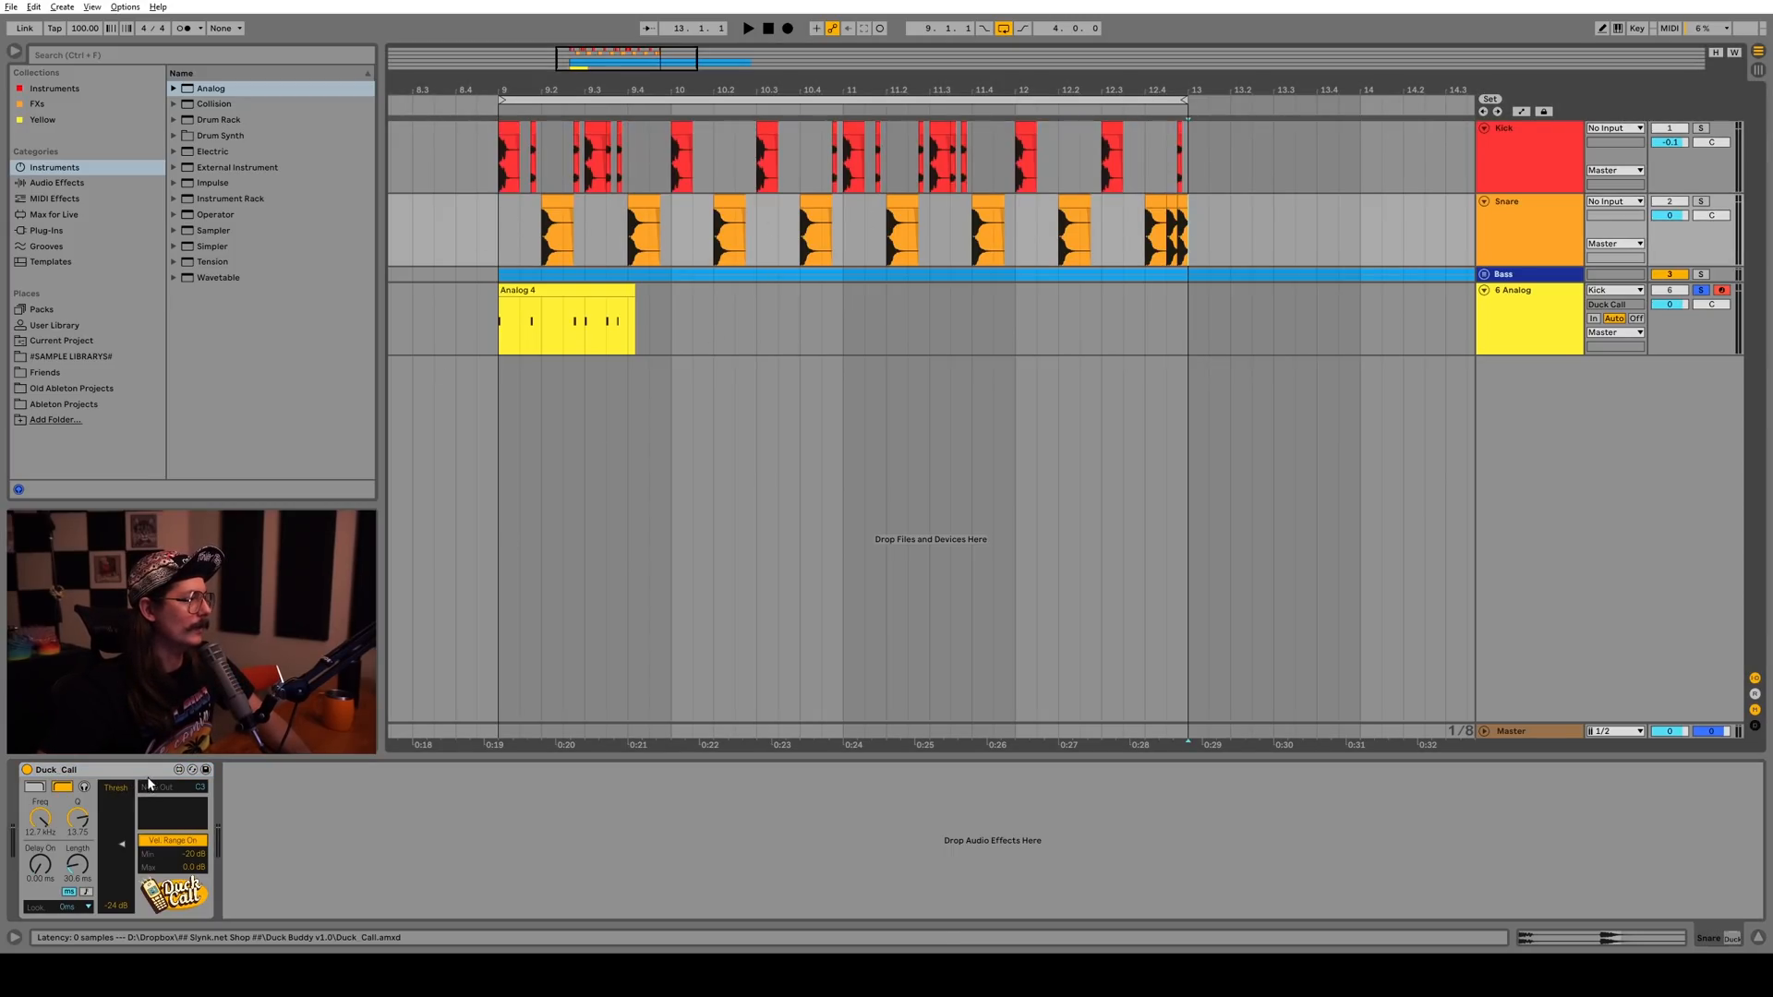
left_click(62, 788)
left_click_drag(499, 235, 1190, 166)
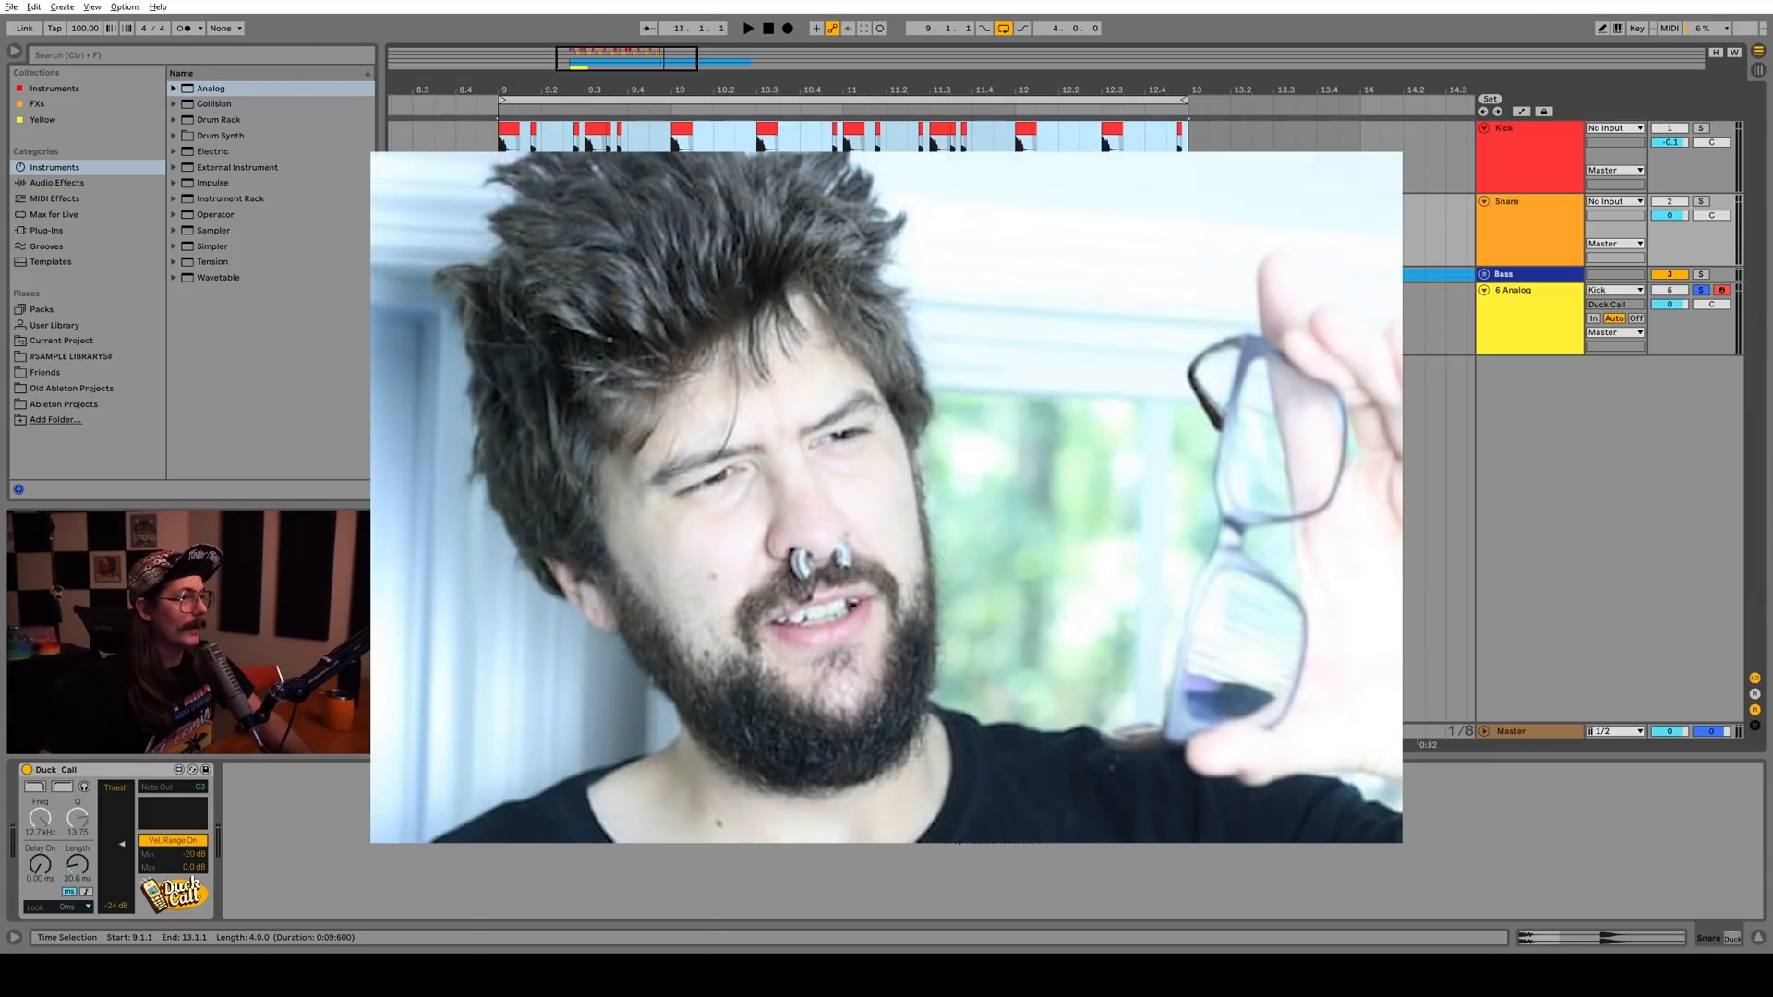
left_click(1208, 227)
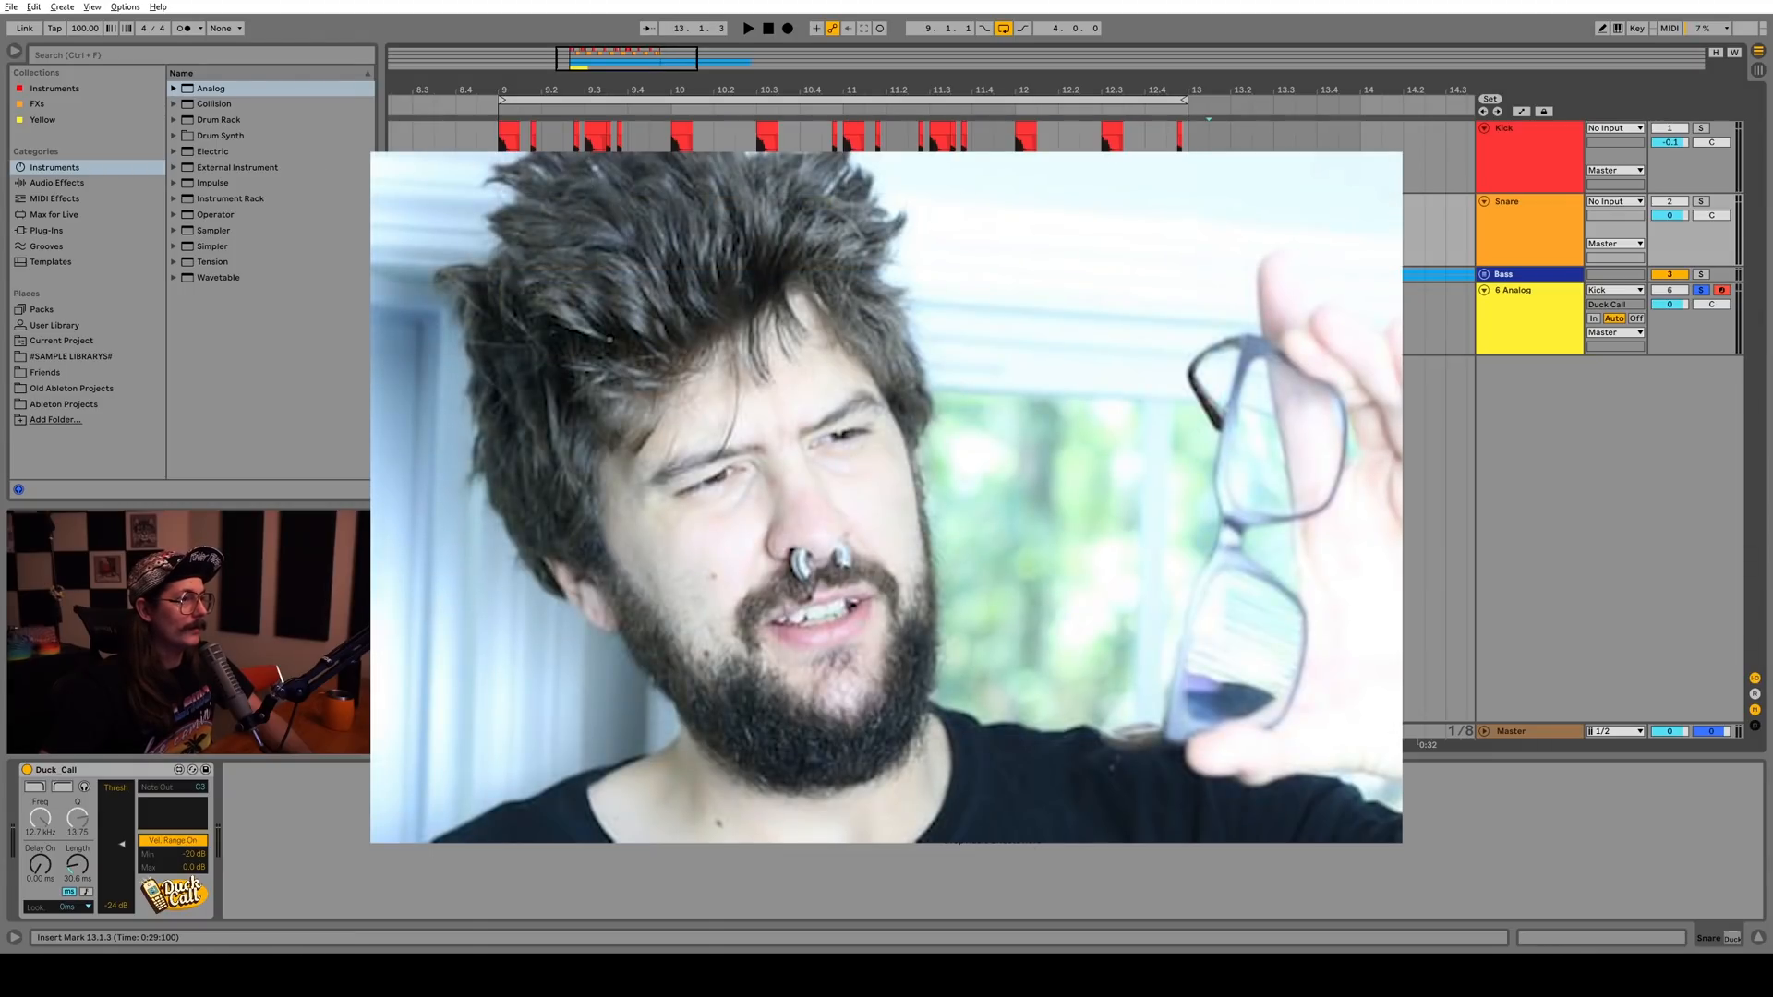
Examine the first Kick and Snare clips, the recorded trigger clip and Snare's Duck Call settings
left_click(509, 135)
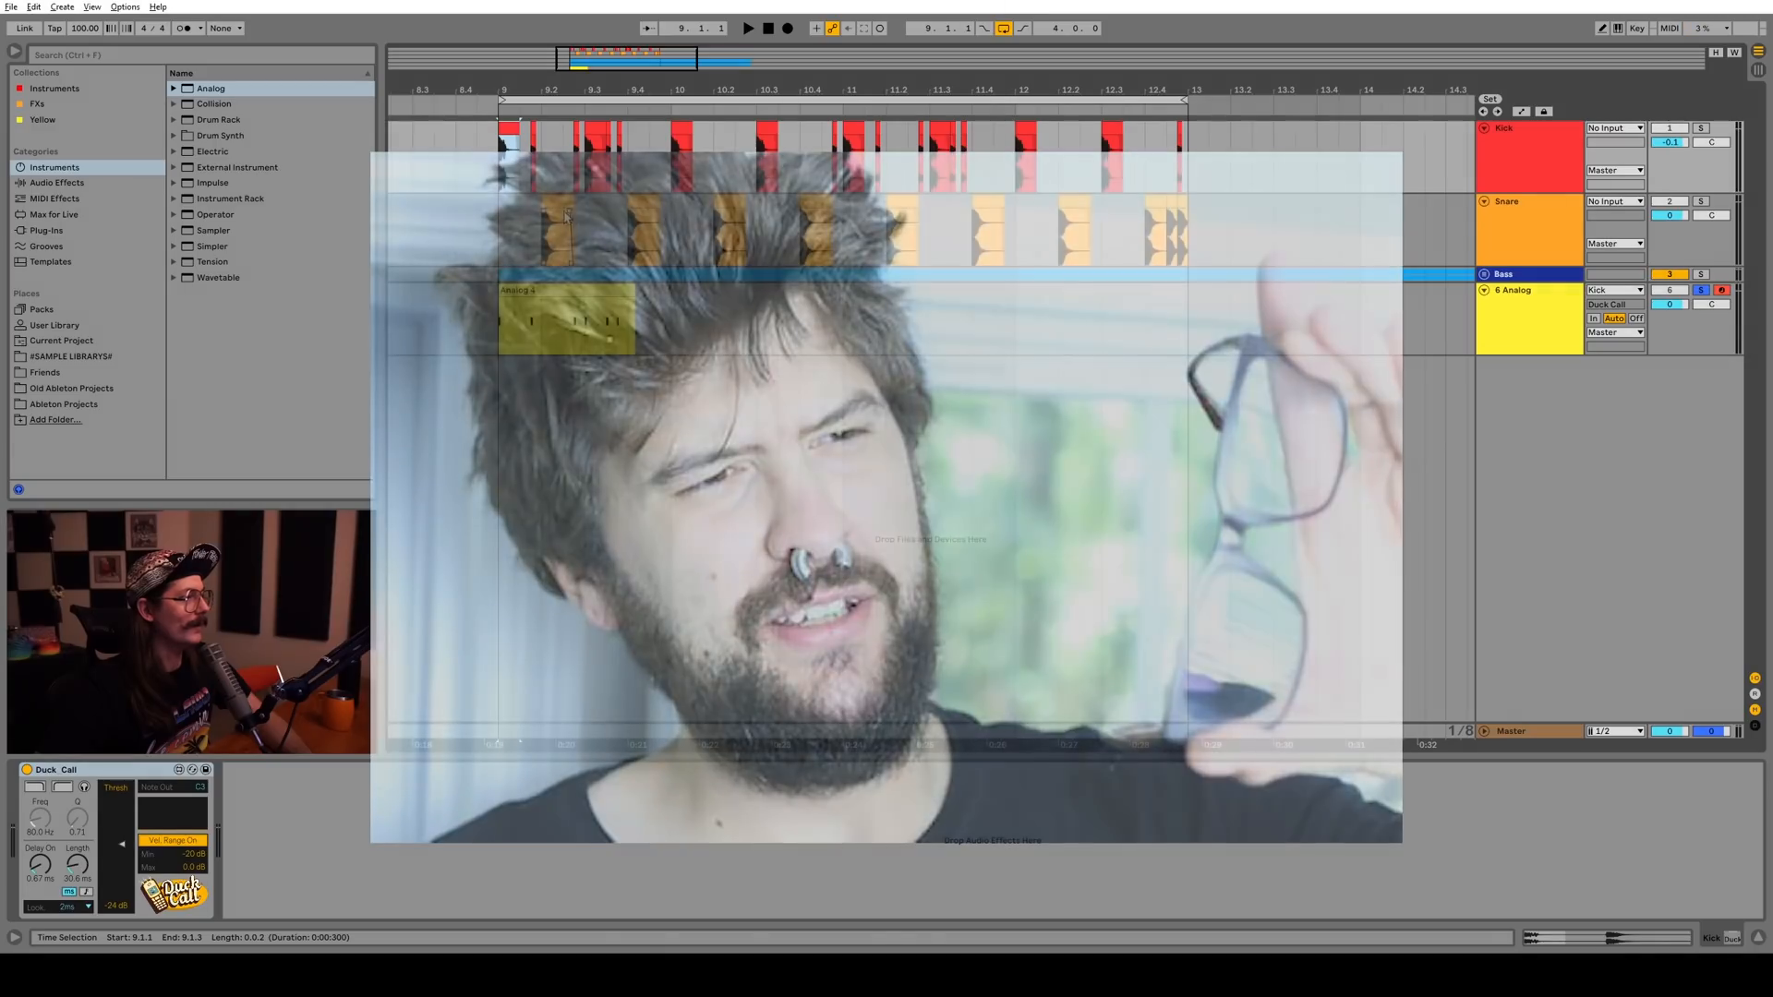
left_click(556, 201)
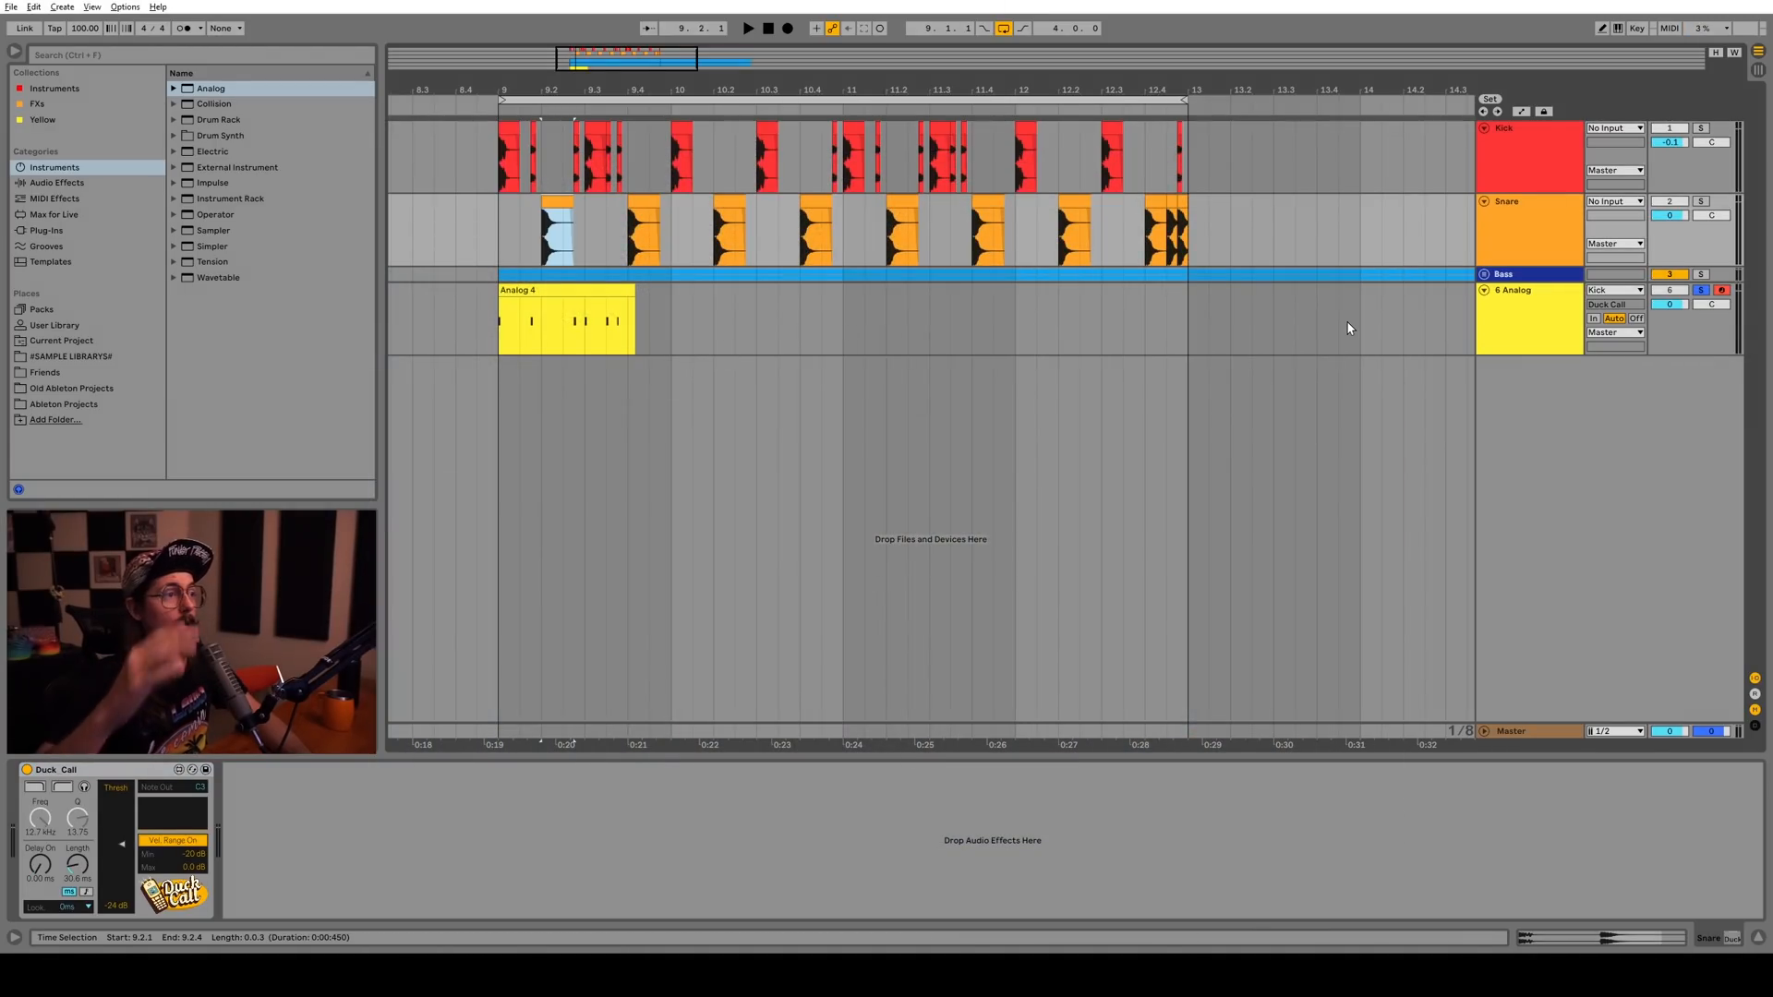
left_click(572, 306)
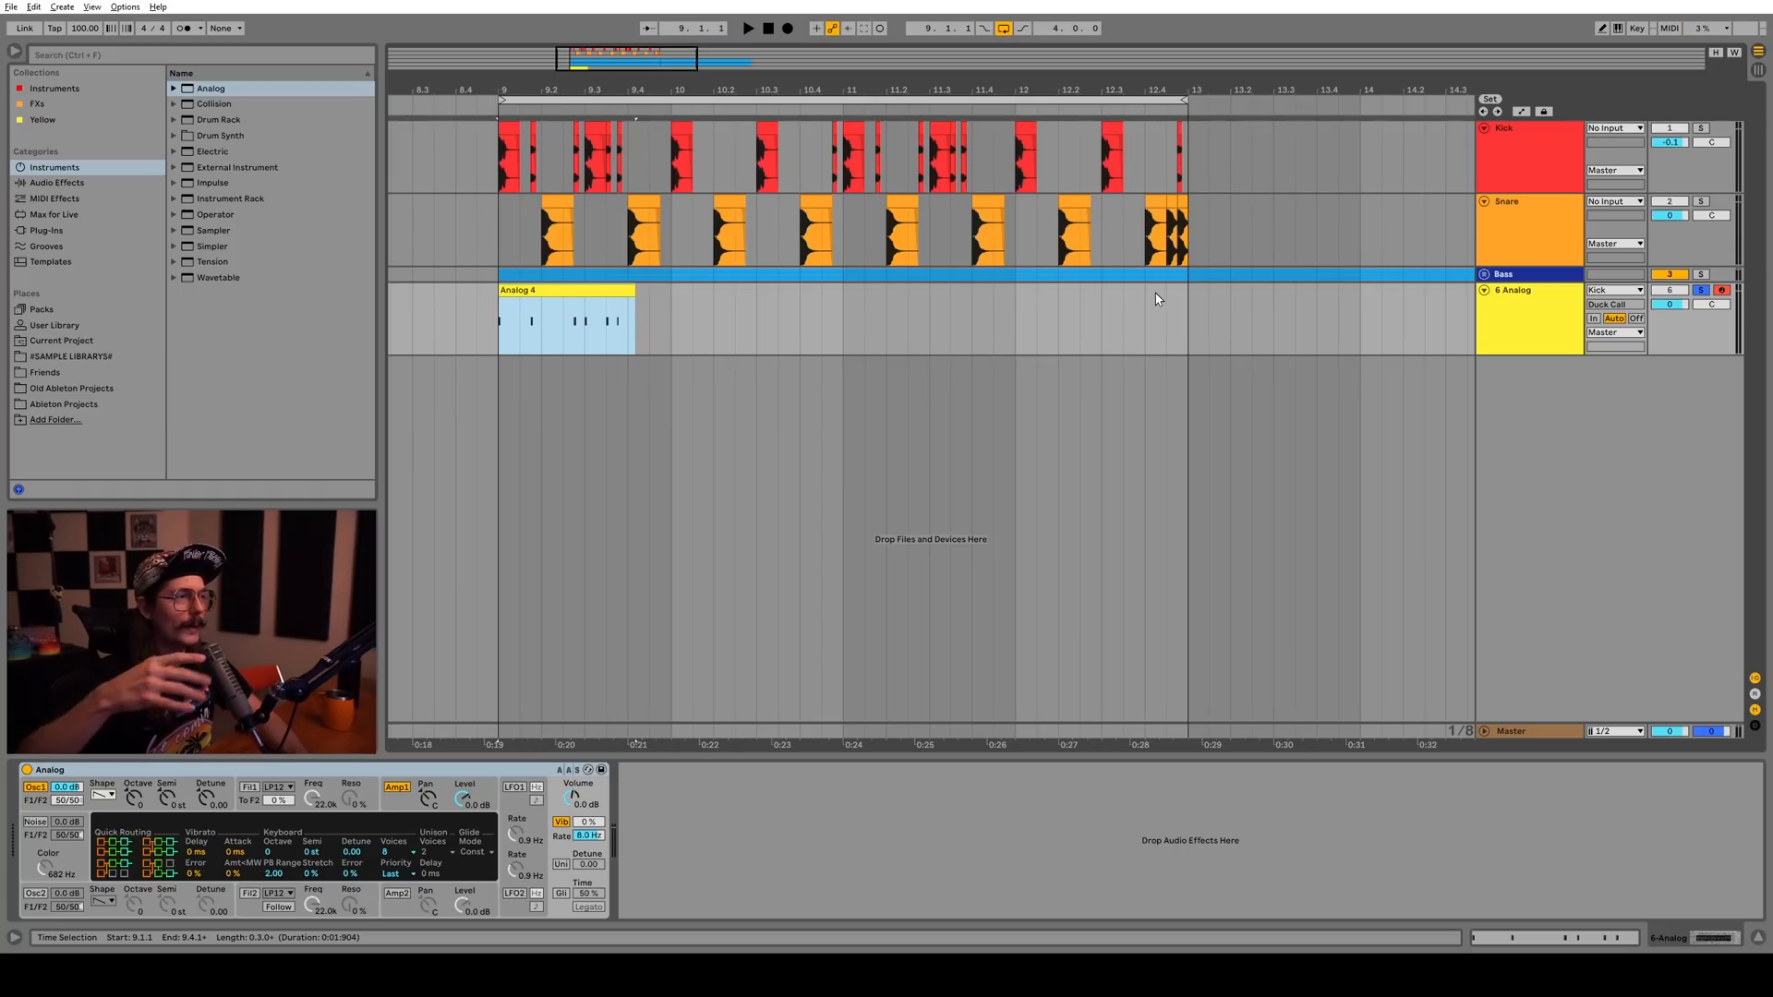
left_click(1499, 227)
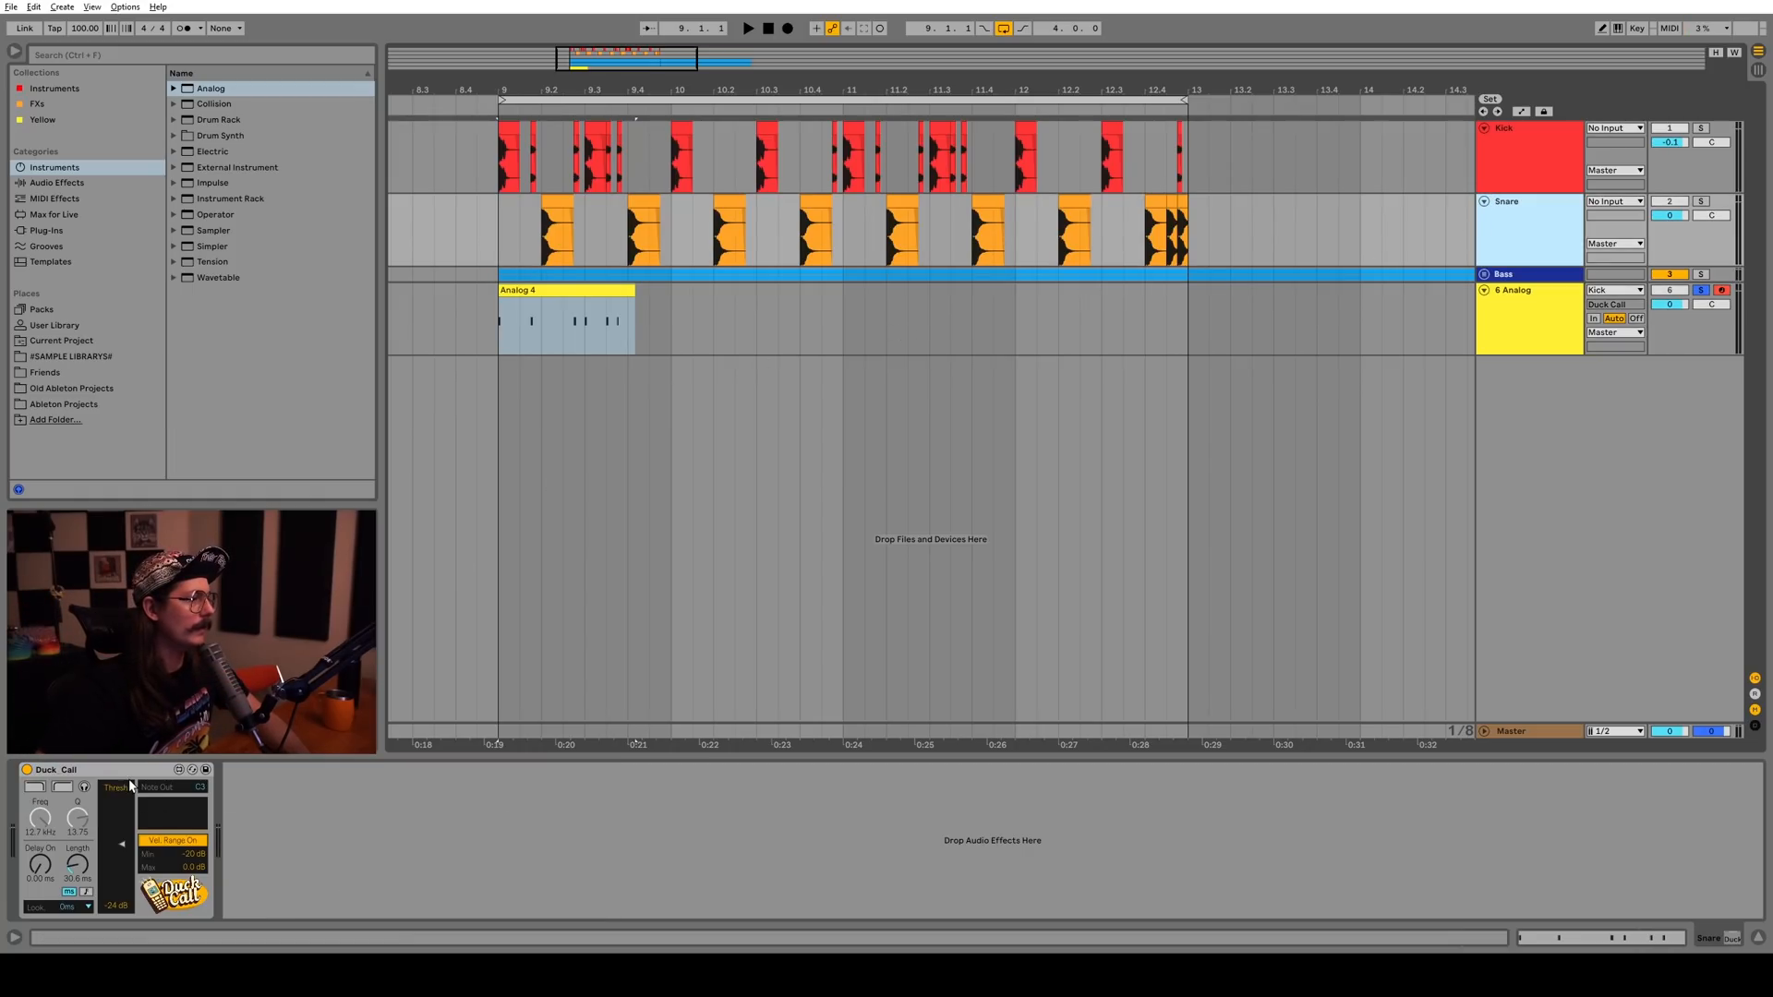
left_click(1556, 310)
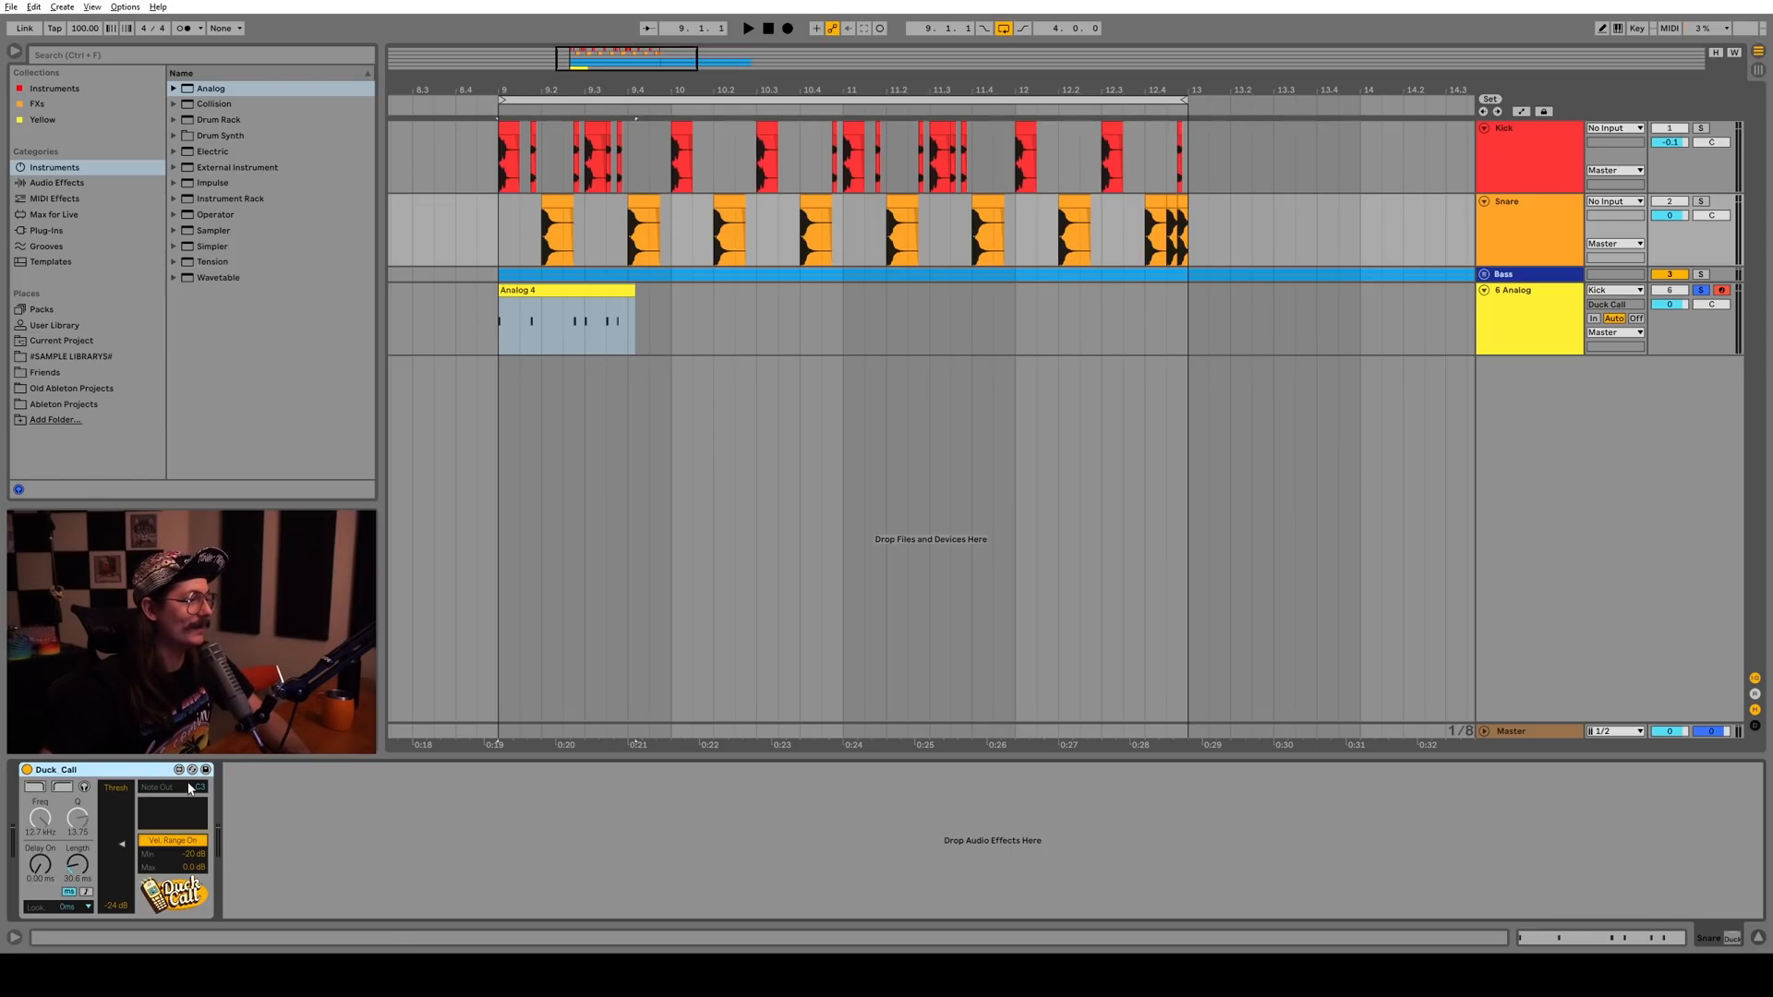
left_click(336, 822)
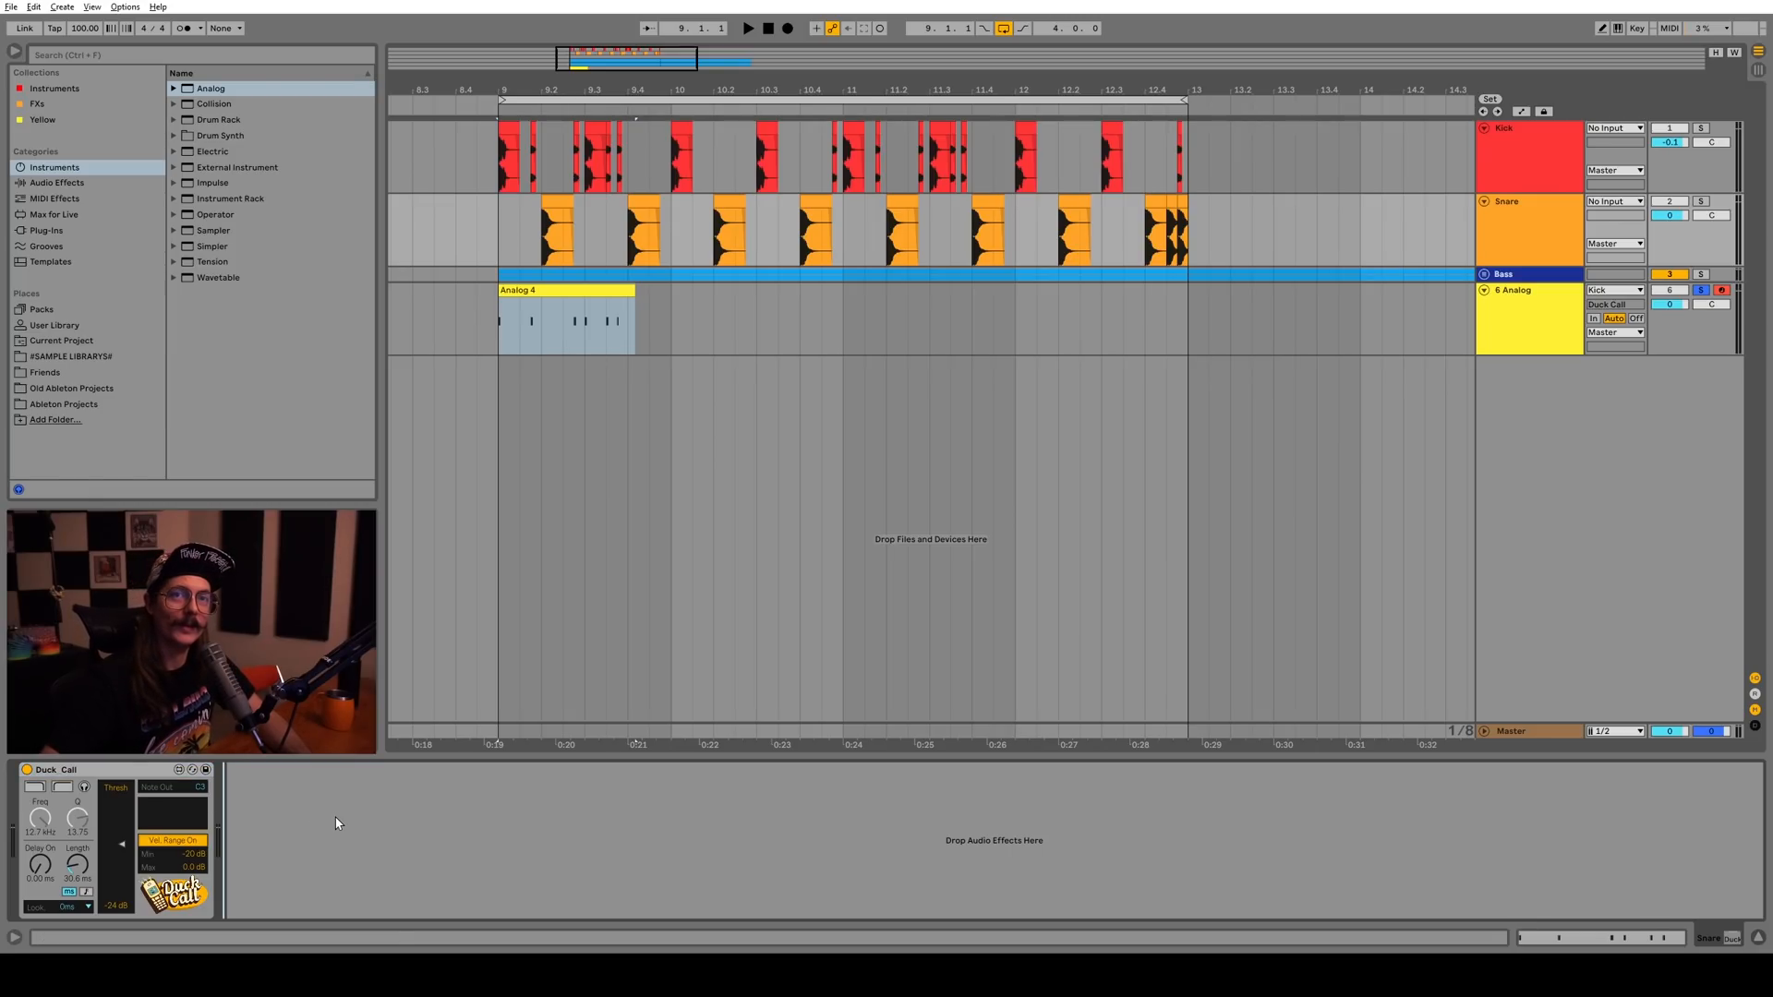
left_click(90, 767)
left_click_drag(500, 159, 1189, 251)
left_click(1176, 305)
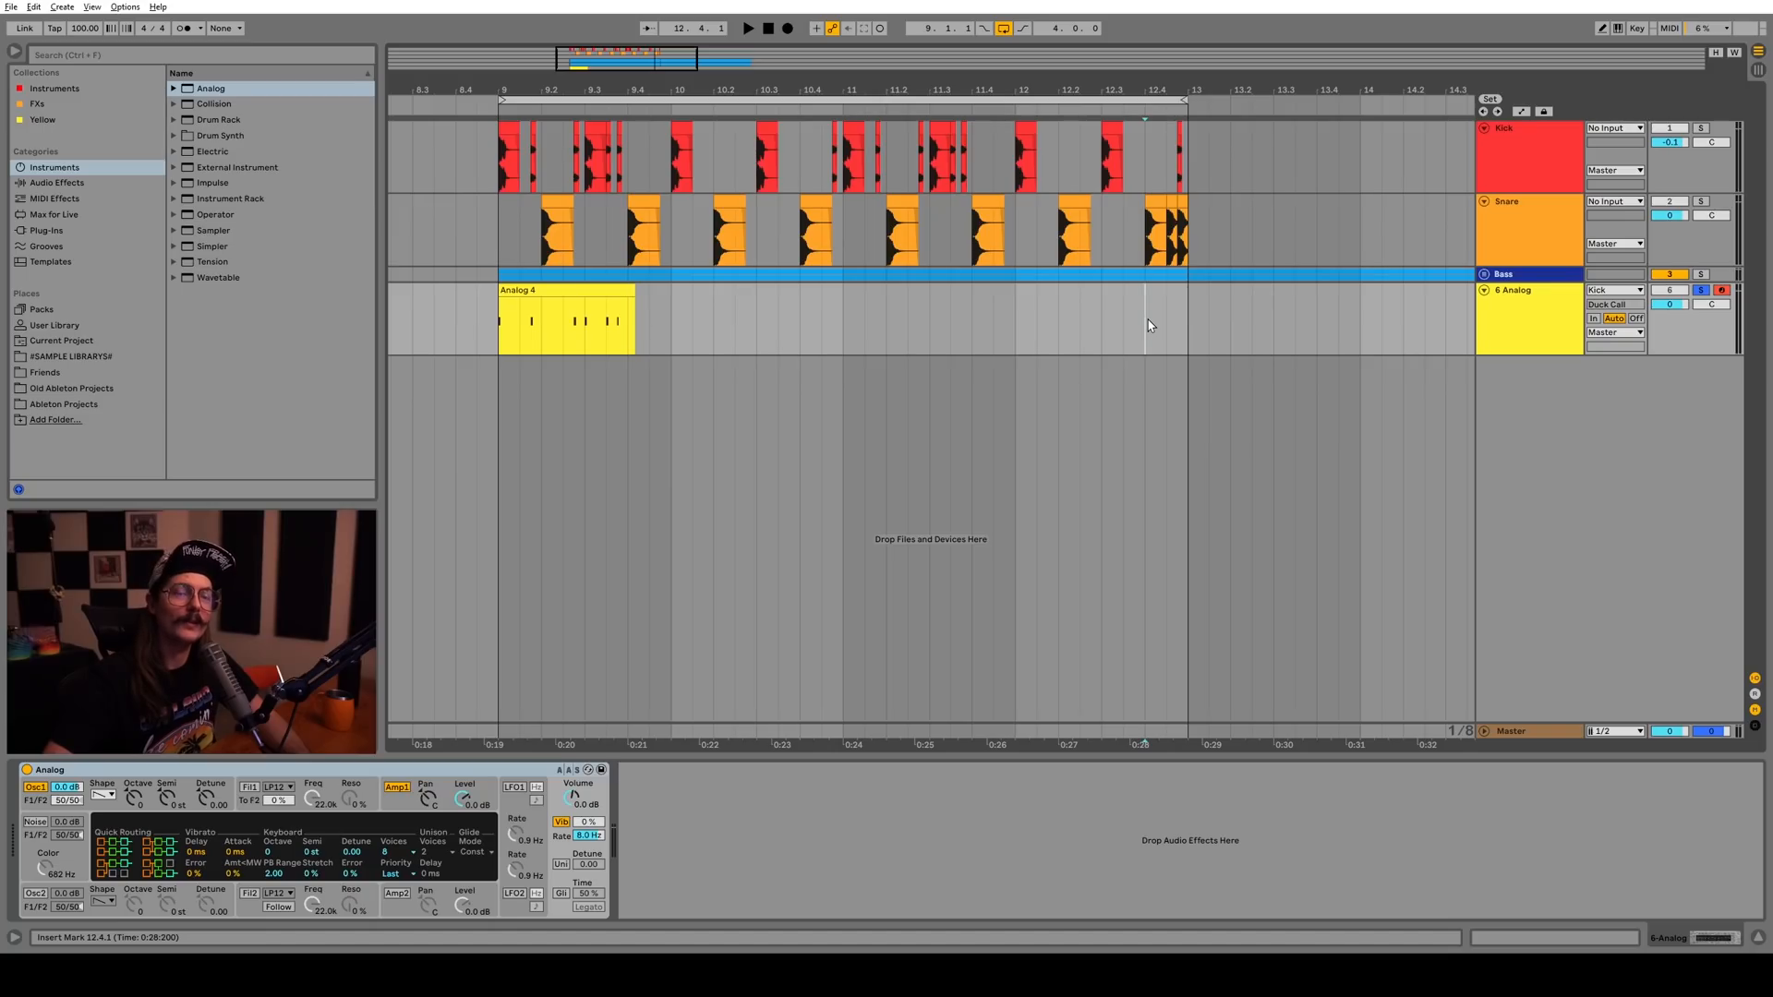